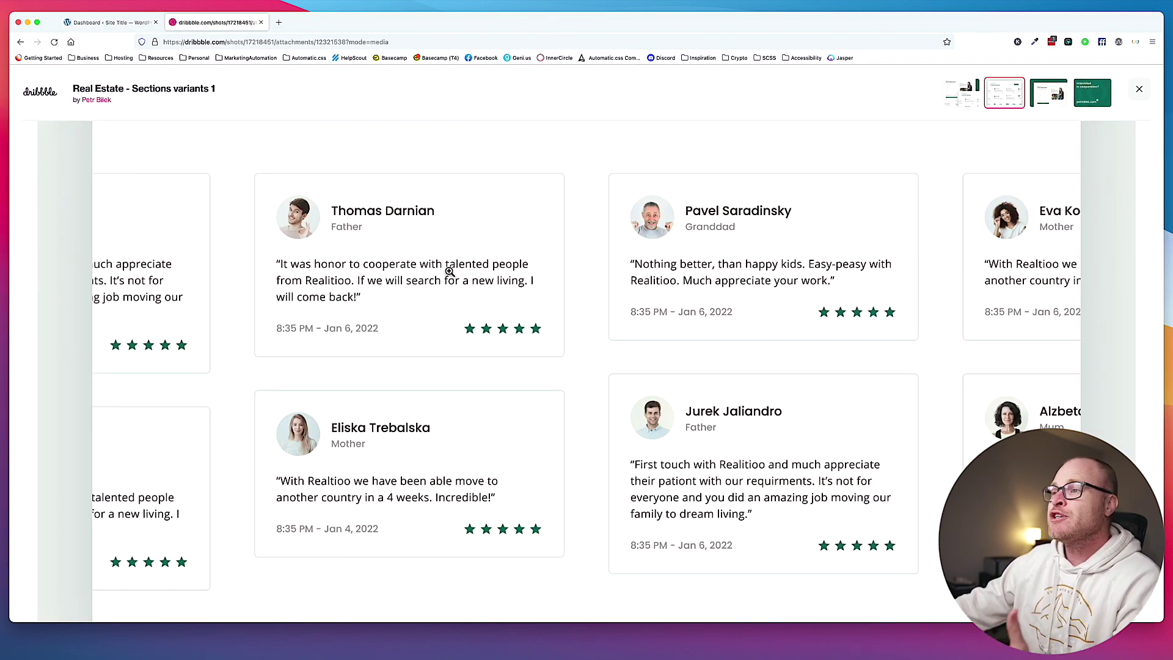
Scroll through the Dribbble Customers Reviews cards, then go back to the WordPress Dashboard.
{"action": "scroll", "coordinate": [446, 281], "scroll_direction": "up", "scroll_amount": 5}
{"action": "scroll", "coordinate": [446, 287], "scroll_direction": "down", "scroll_amount": 4}
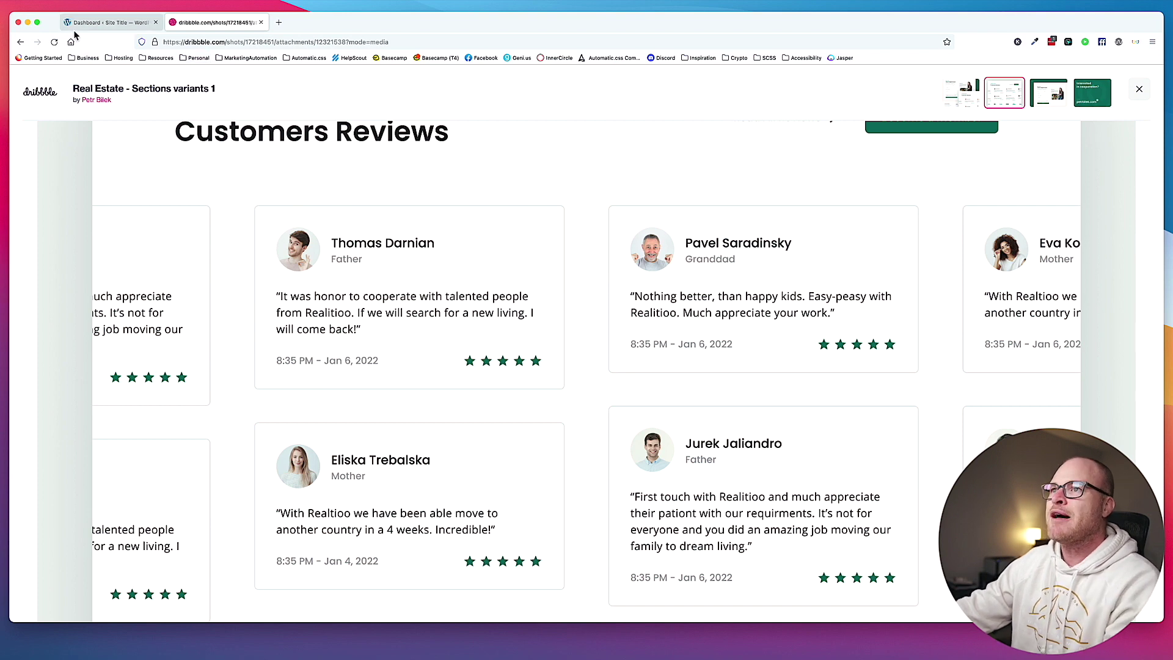
{"action": "left_click", "coordinate": [91, 25]}
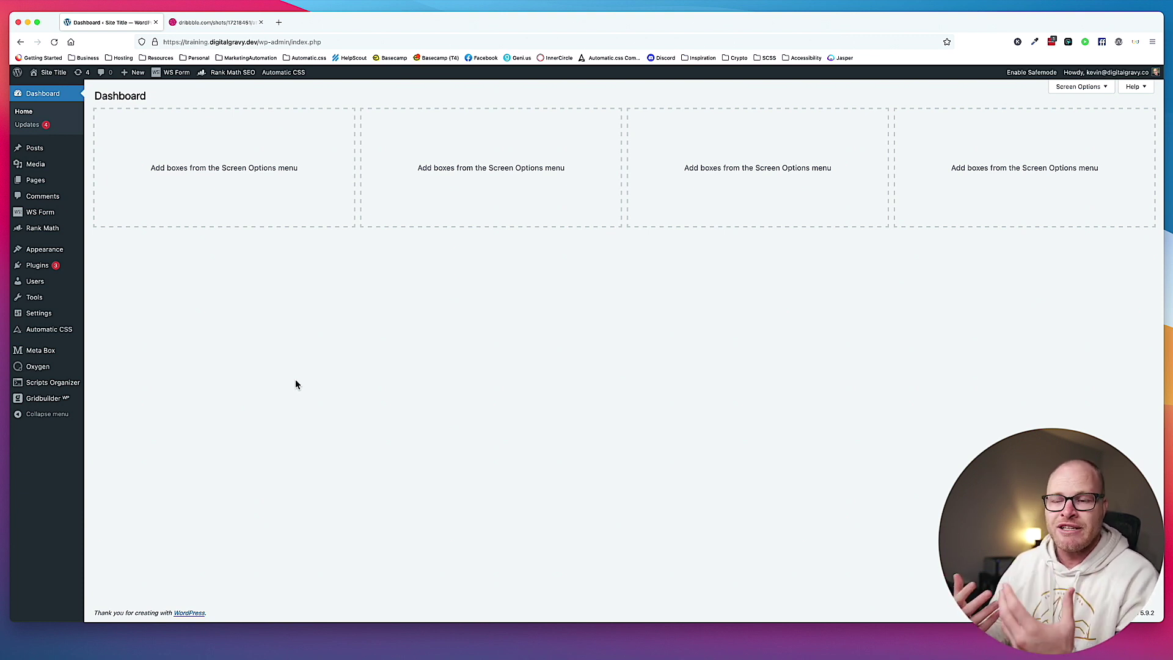
Open Meta Box's Post Types list, which shows no post types yet.
{"action": "mouse_move", "coordinate": [37, 350]}
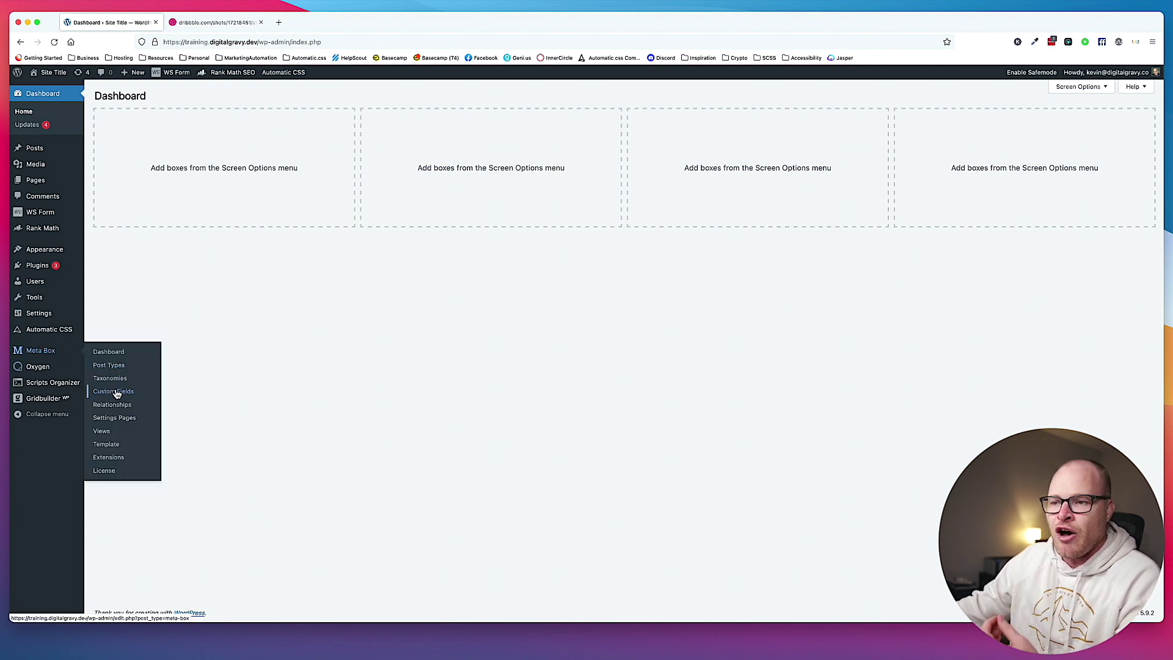
{"action": "left_click", "coordinate": [113, 365]}
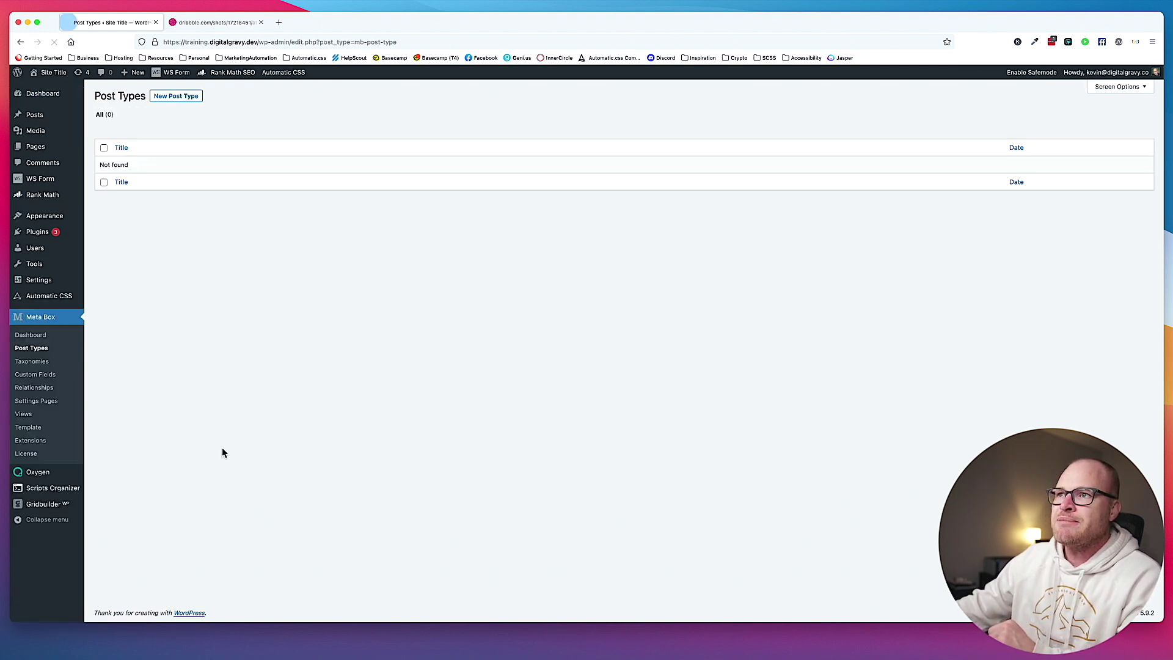
Create a new post type with plural name Reviews, singular Review and slug reviews.
{"action": "left_click", "coordinate": [175, 96]}
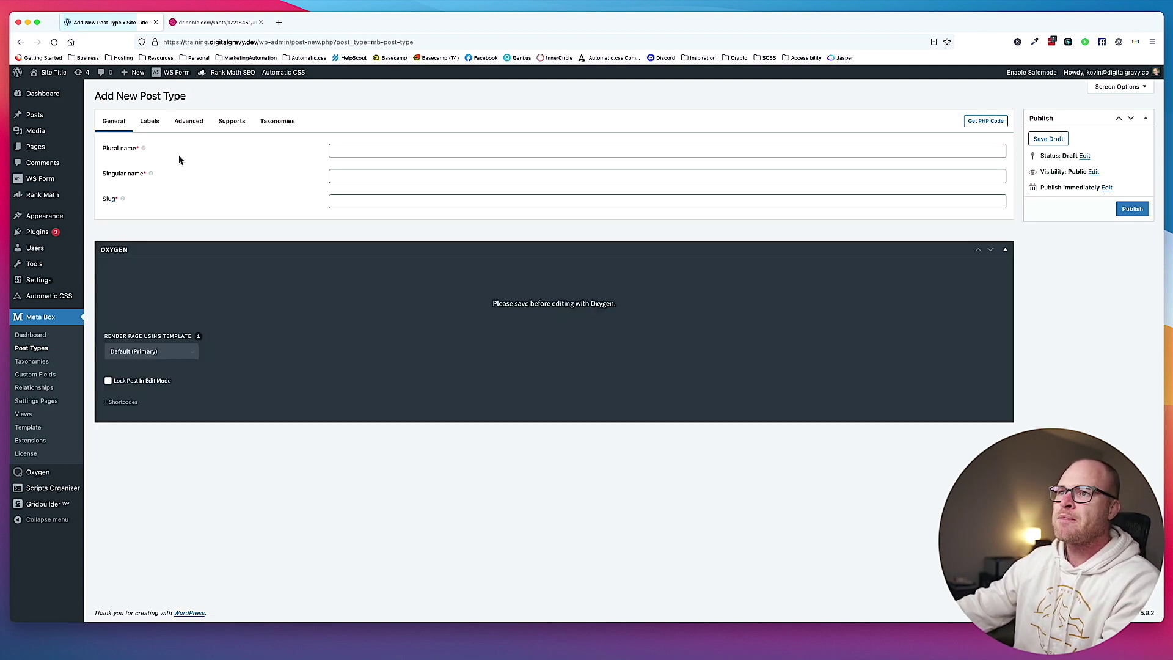
{"action": "left_click", "coordinate": [406, 149]}
{"action": "type", "text": "Reviews"}
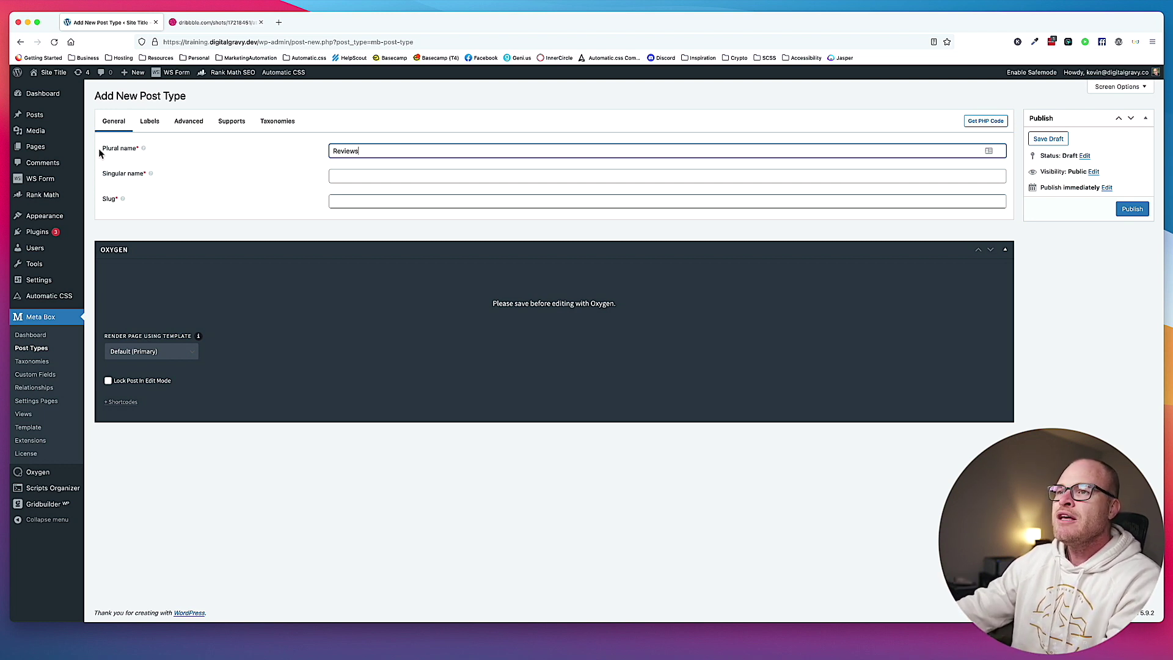
{"action": "left_click", "coordinate": [358, 174]}
{"action": "type", "text": "Reviews"}
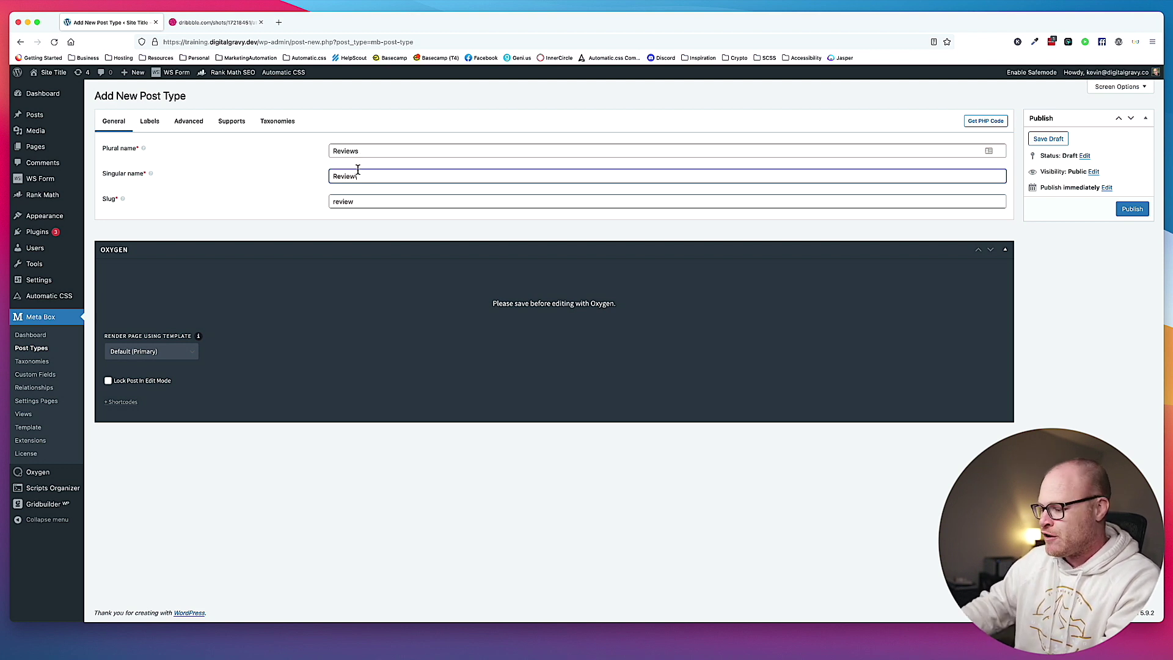
{"action": "left_click", "coordinate": [366, 203]}
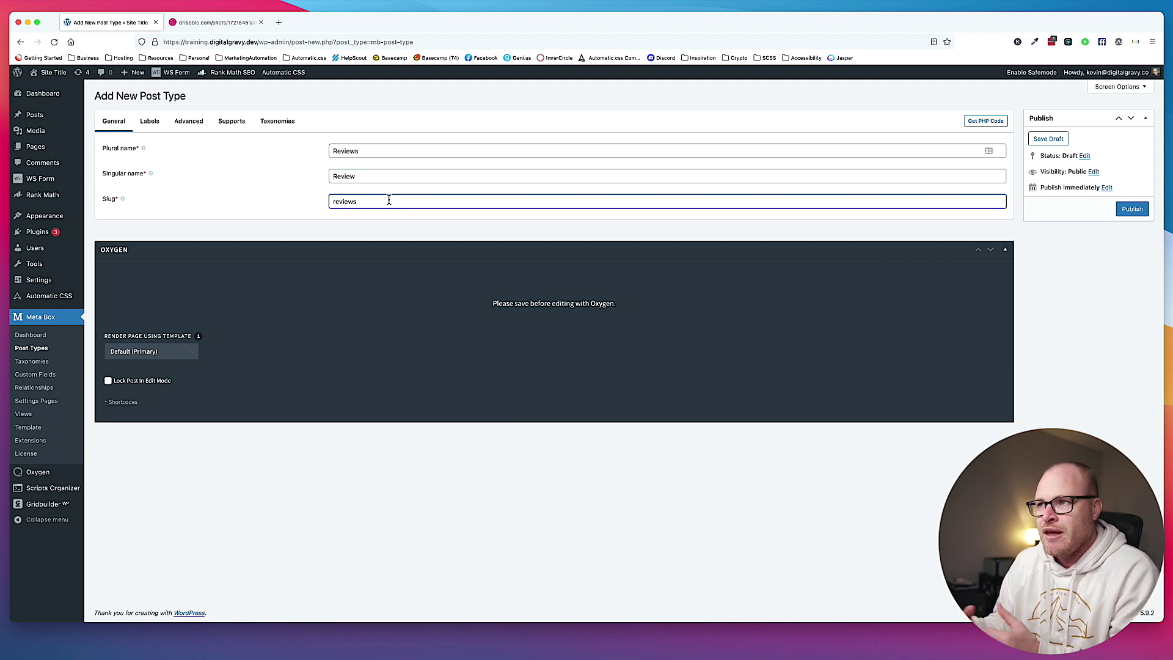
{"action": "key", "text": "BackSpace"}
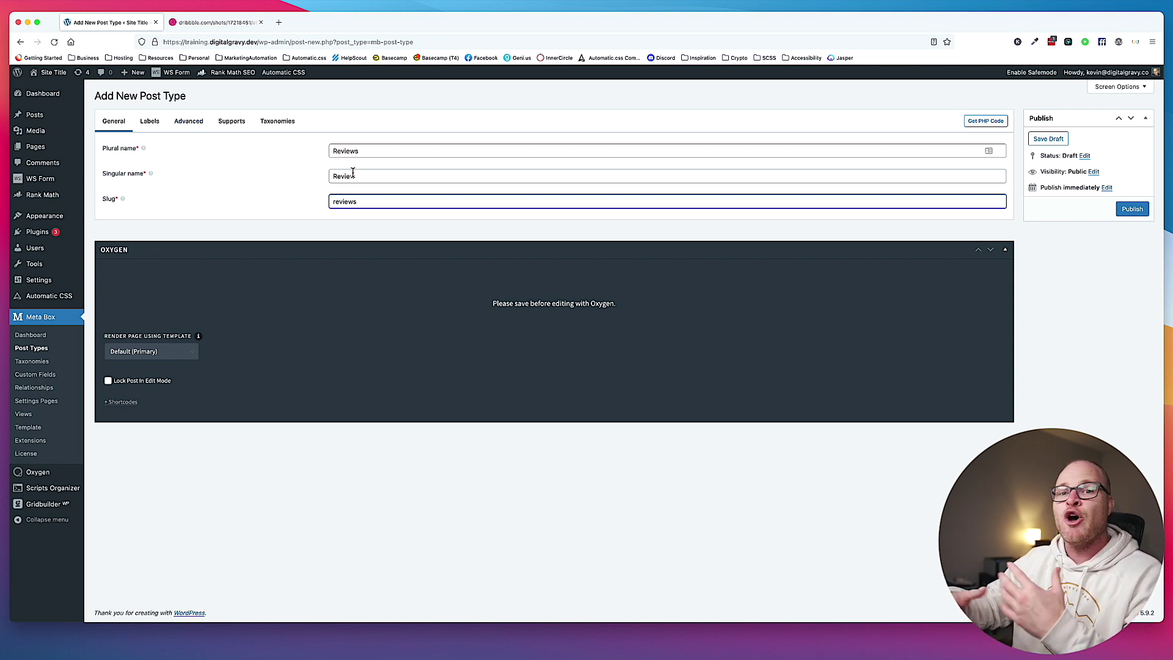
{"action": "mouse_move", "coordinate": [53, 153]}
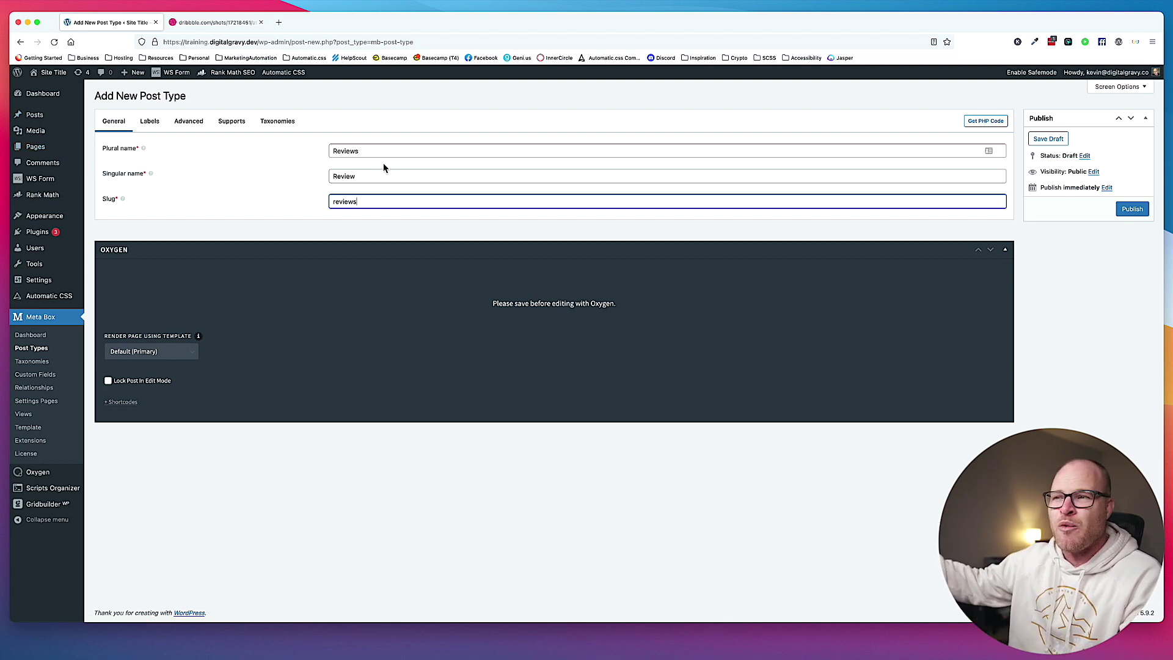
Disable Publicly queryable, Query var and Has archive in Advanced settings, then publish Reviews.
{"action": "left_click", "coordinate": [196, 129]}
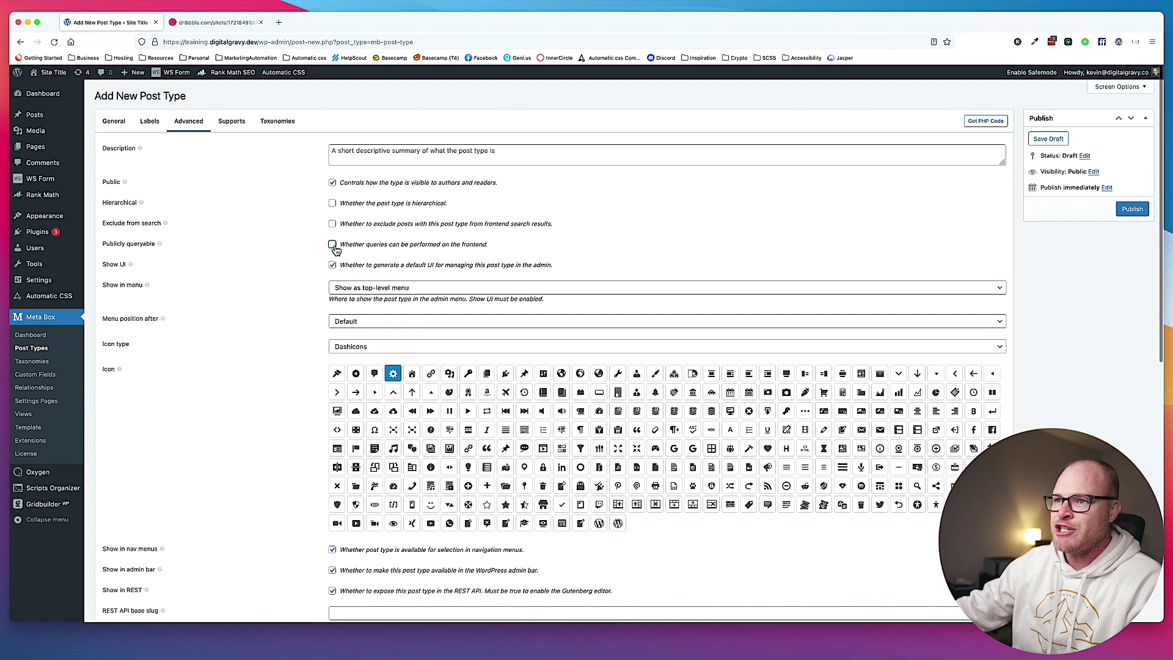
{"action": "scroll", "coordinate": [337, 247], "scroll_direction": "down", "scroll_amount": 8}
{"action": "left_click", "coordinate": [332, 321]}
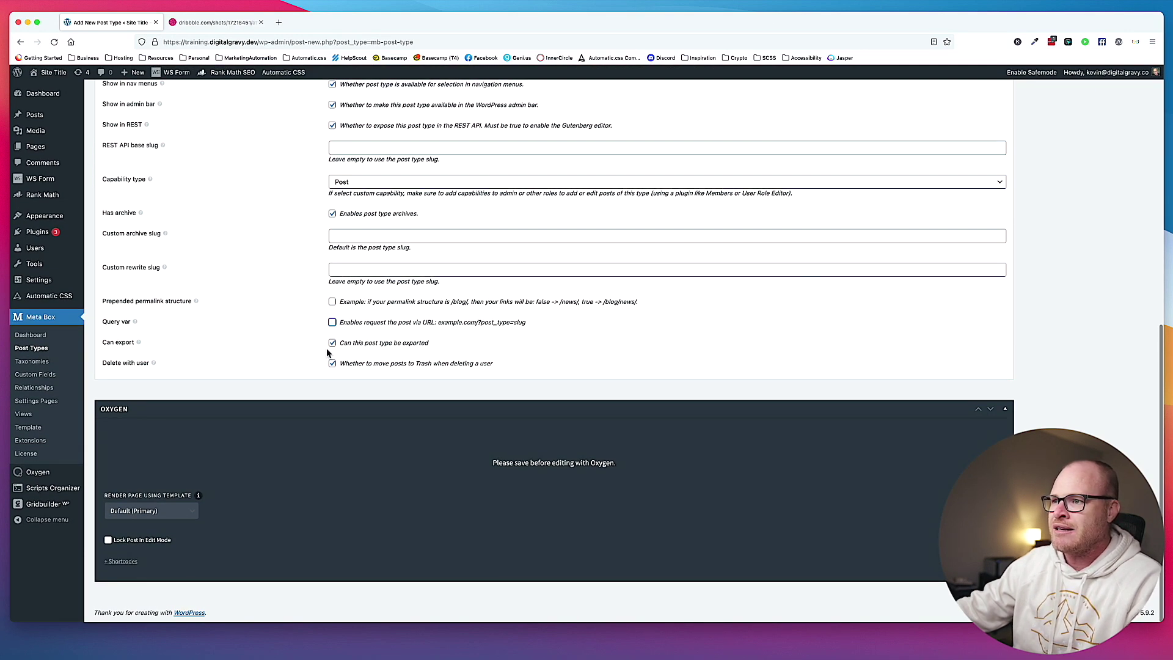
{"action": "scroll", "coordinate": [330, 320], "scroll_direction": "up", "scroll_amount": 2}
{"action": "left_click", "coordinate": [332, 266]}
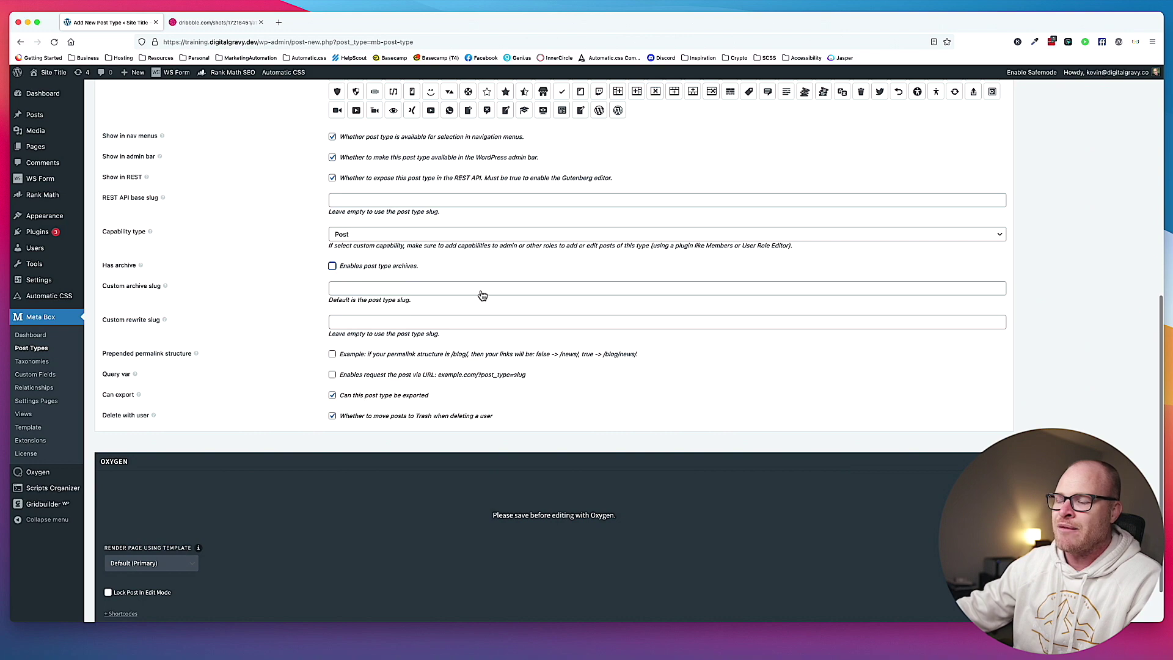
{"action": "scroll", "coordinate": [599, 312], "scroll_direction": "up", "scroll_amount": 10}
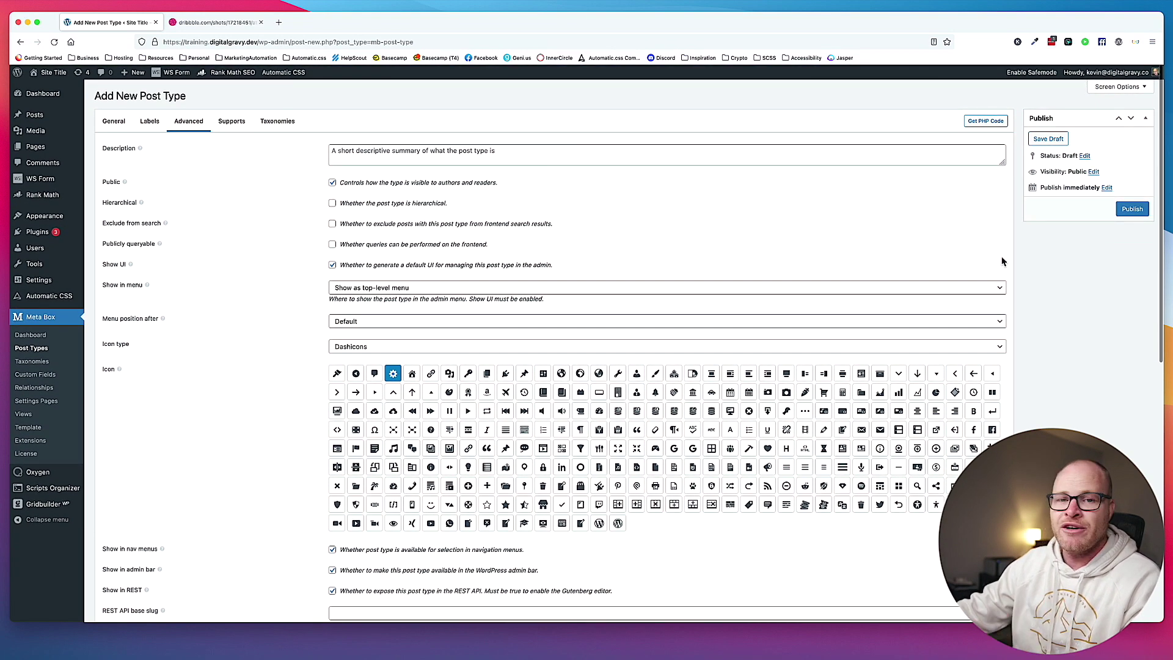
{"action": "left_click", "coordinate": [1132, 209]}
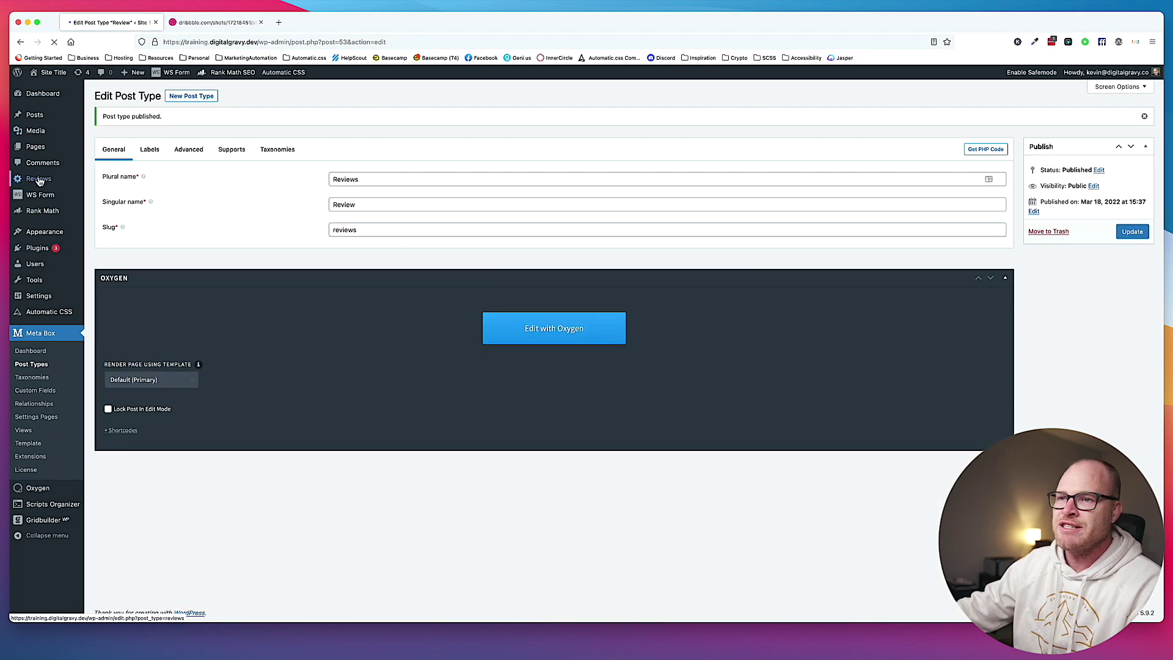
Publish an empty review titled 'New Review' and return to the Reviews list.
{"action": "mouse_move", "coordinate": [41, 184]}
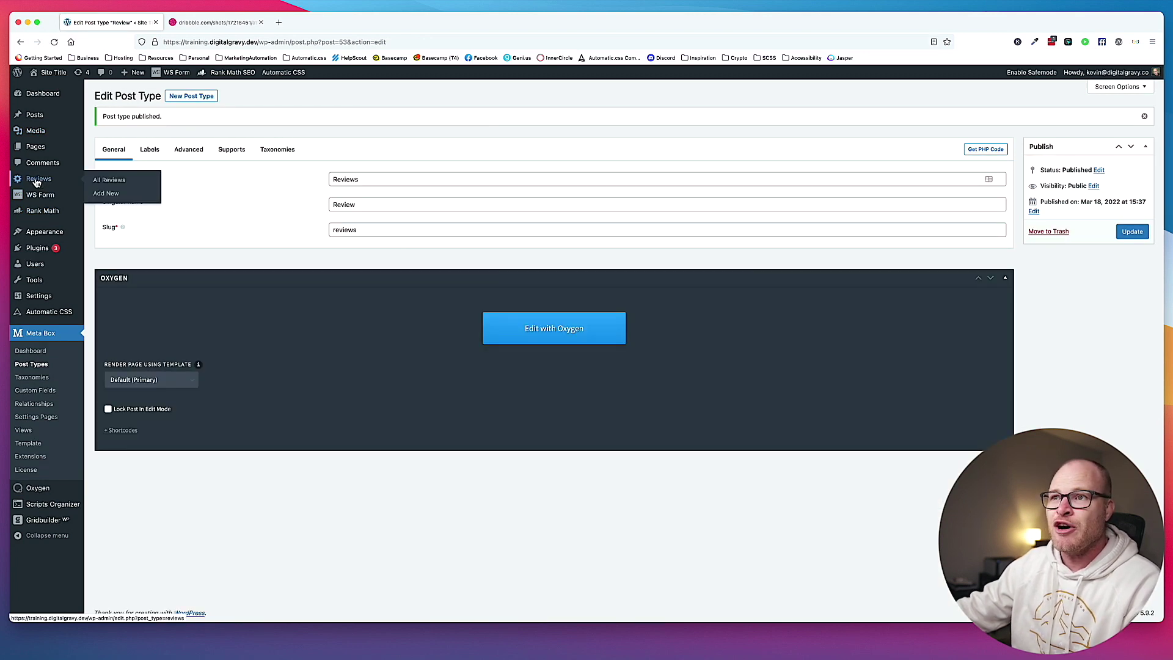
{"action": "left_click", "coordinate": [106, 194]}
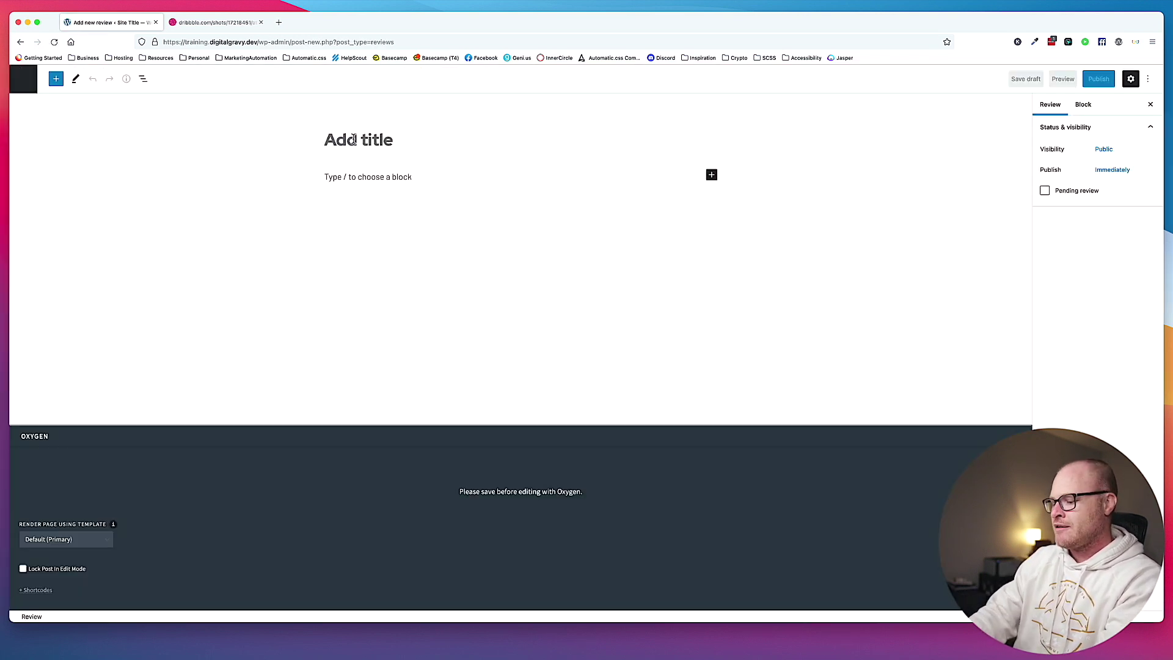
{"action": "type", "text": "New Review"}
{"action": "left_click", "coordinate": [1097, 78]}
{"action": "left_click", "coordinate": [1074, 80]}
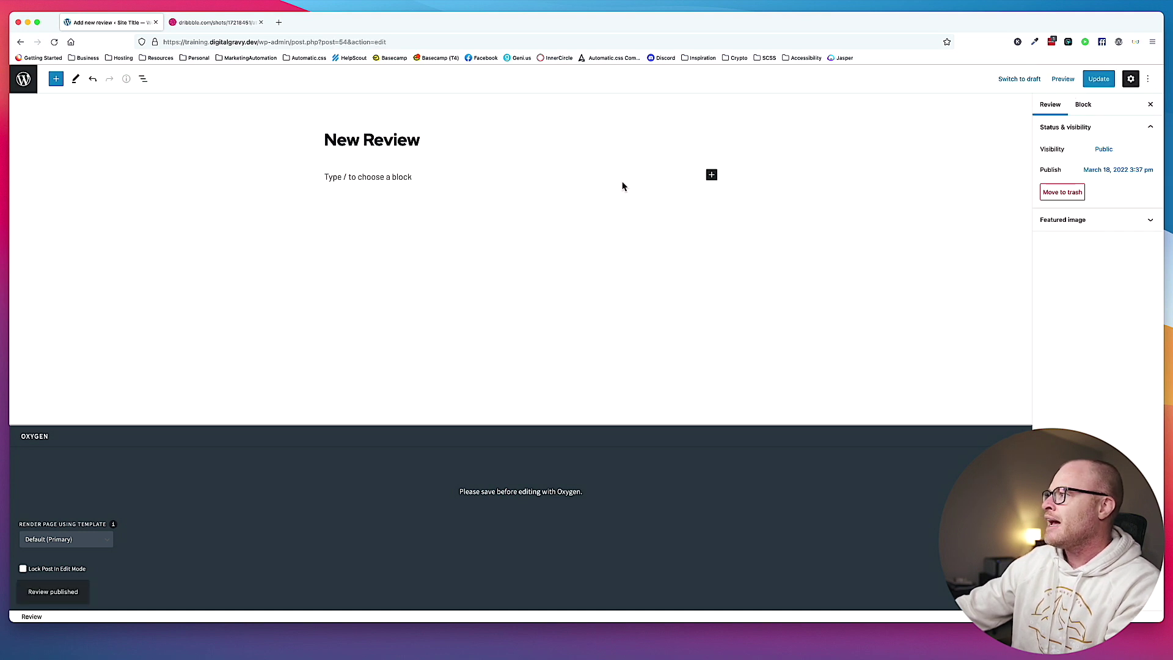
{"action": "left_click", "coordinate": [24, 78]}
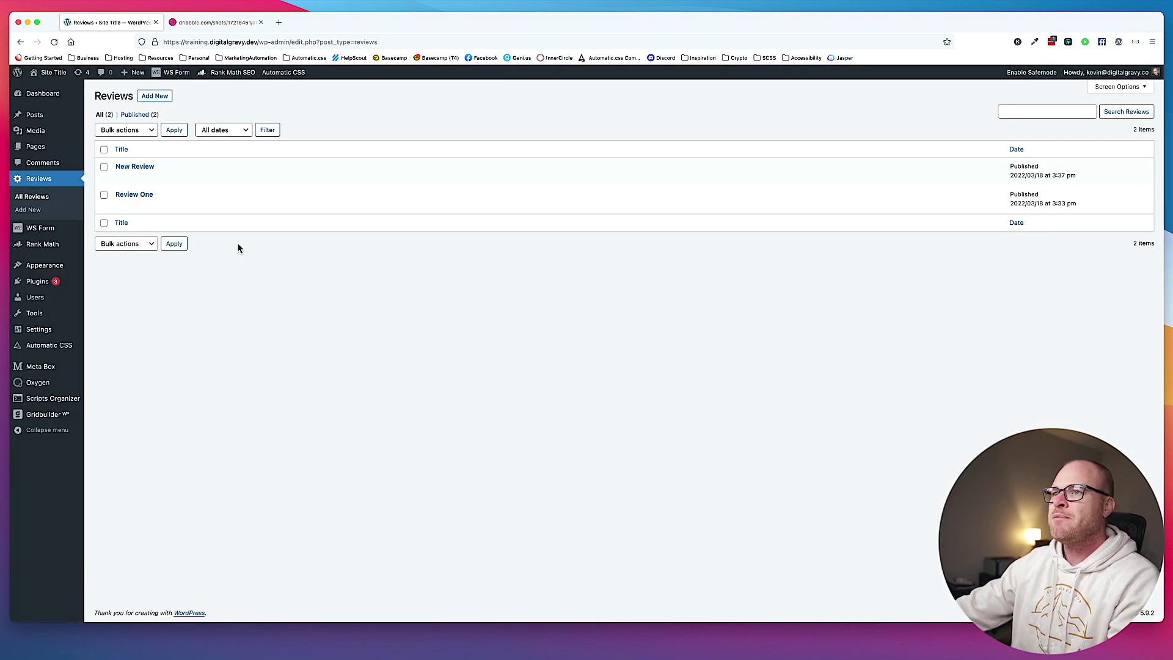
Trash Review One, delete it permanently, and return to the All reviews list.
{"action": "mouse_move", "coordinate": [170, 193]}
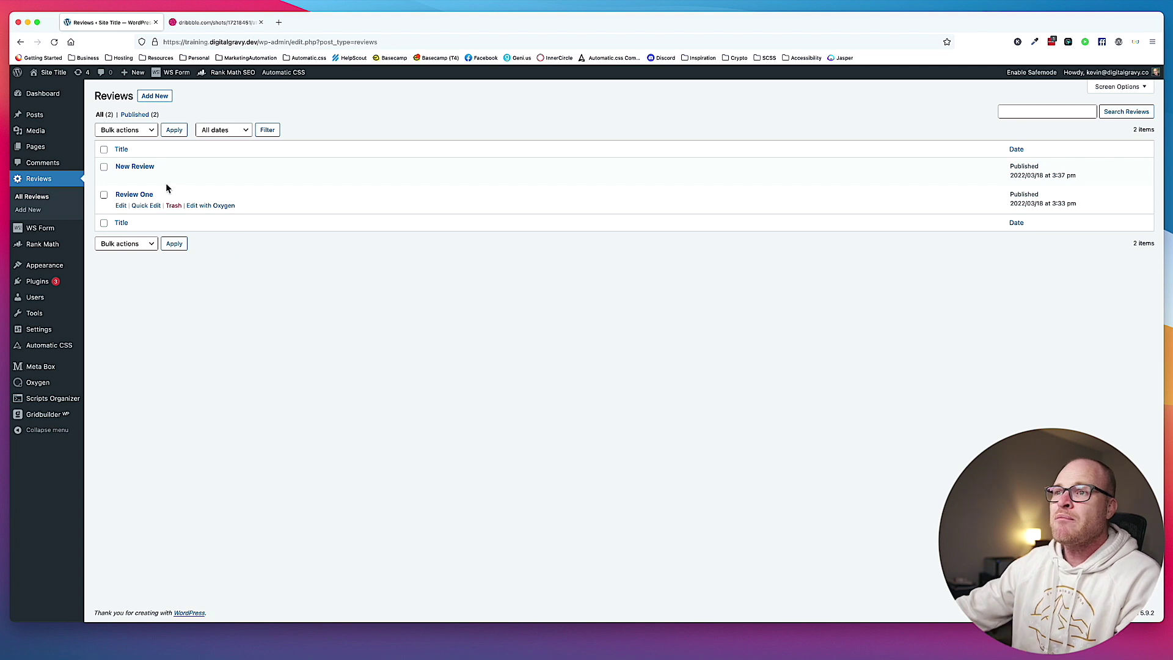
{"action": "left_click", "coordinate": [174, 206]}
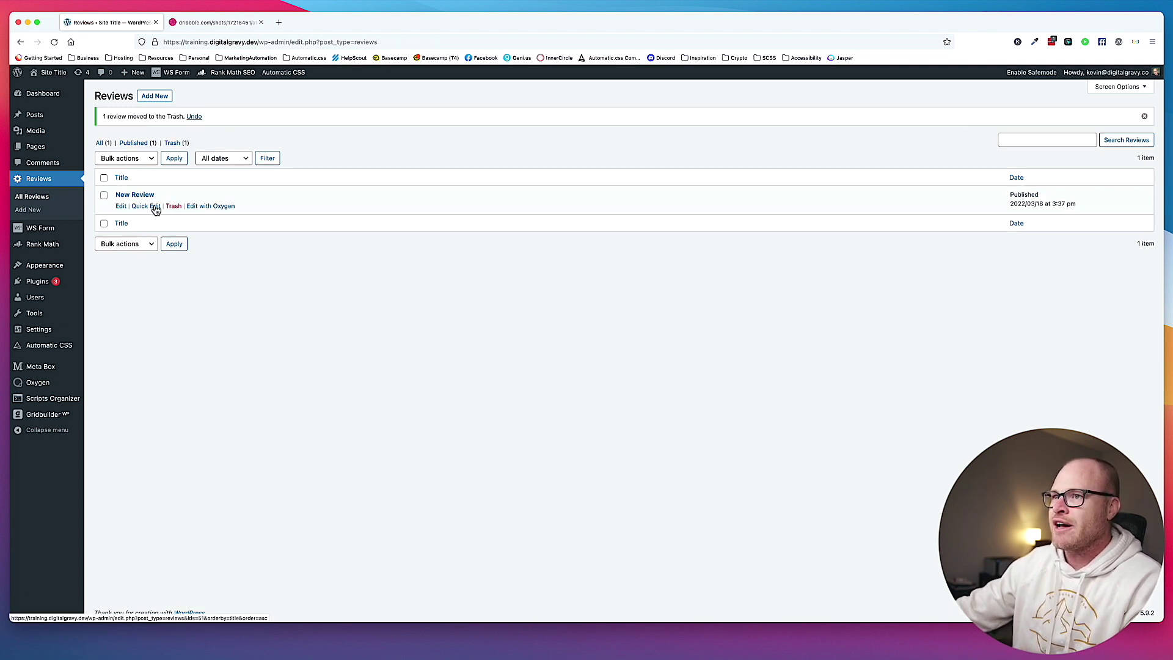
{"action": "left_click", "coordinate": [173, 143]}
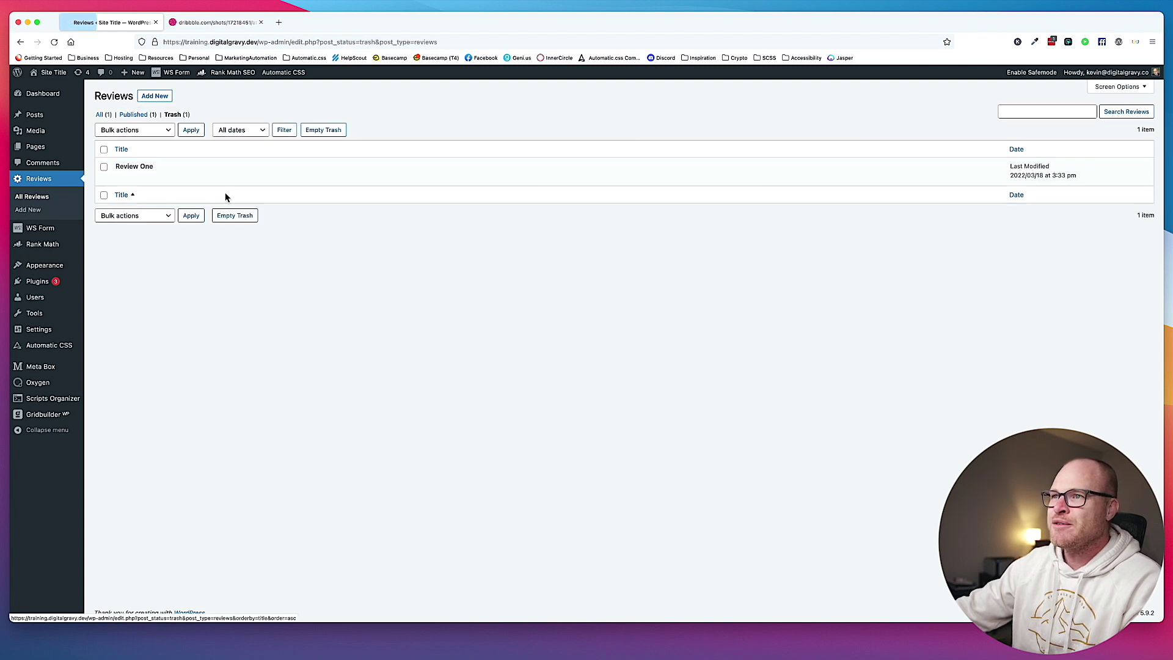
{"action": "left_click", "coordinate": [151, 179]}
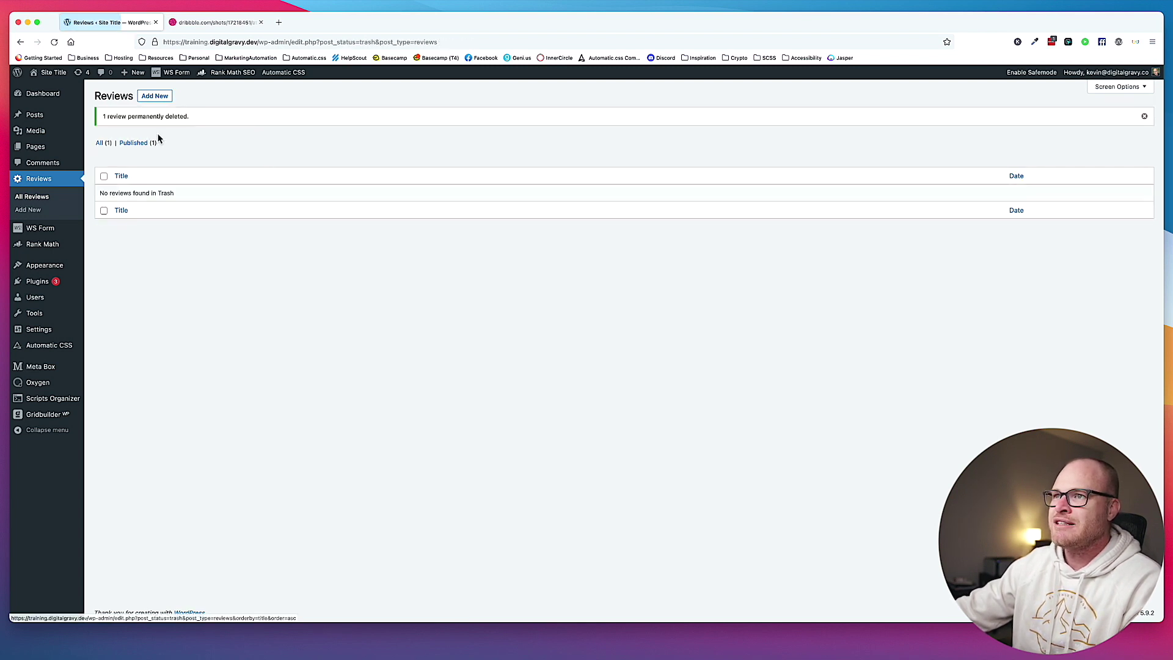
{"action": "left_click", "coordinate": [100, 143]}
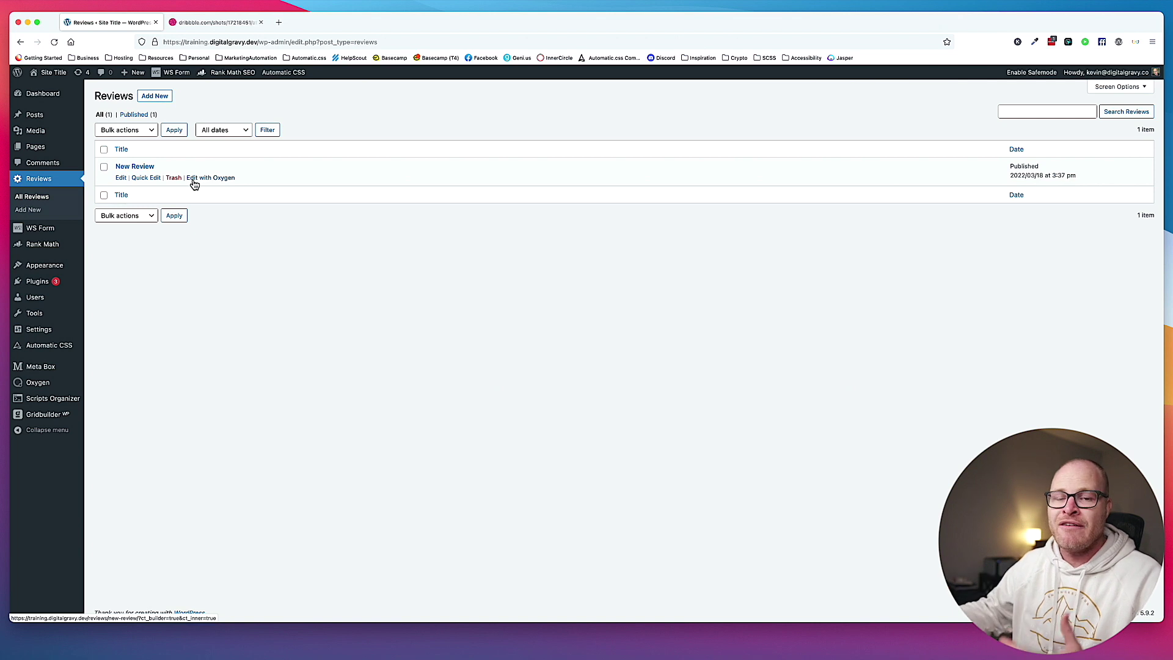
Open New Review in the block editor with the Oxygen panel collapsed.
{"action": "left_click", "coordinate": [133, 166]}
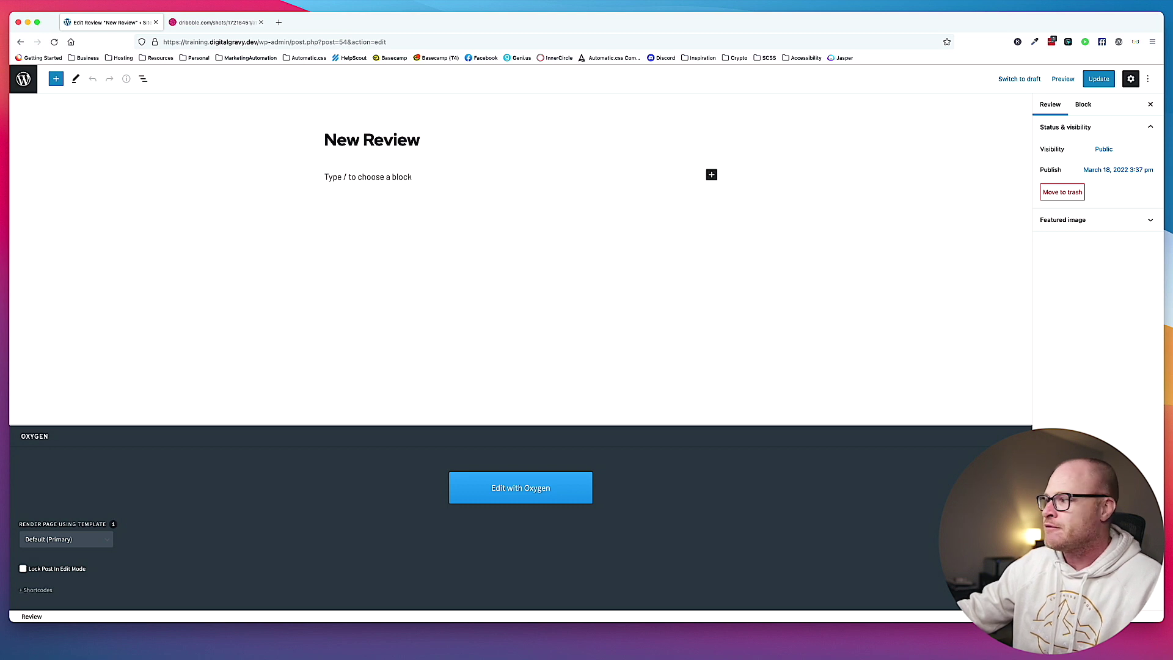
{"action": "left_click", "coordinate": [756, 437]}
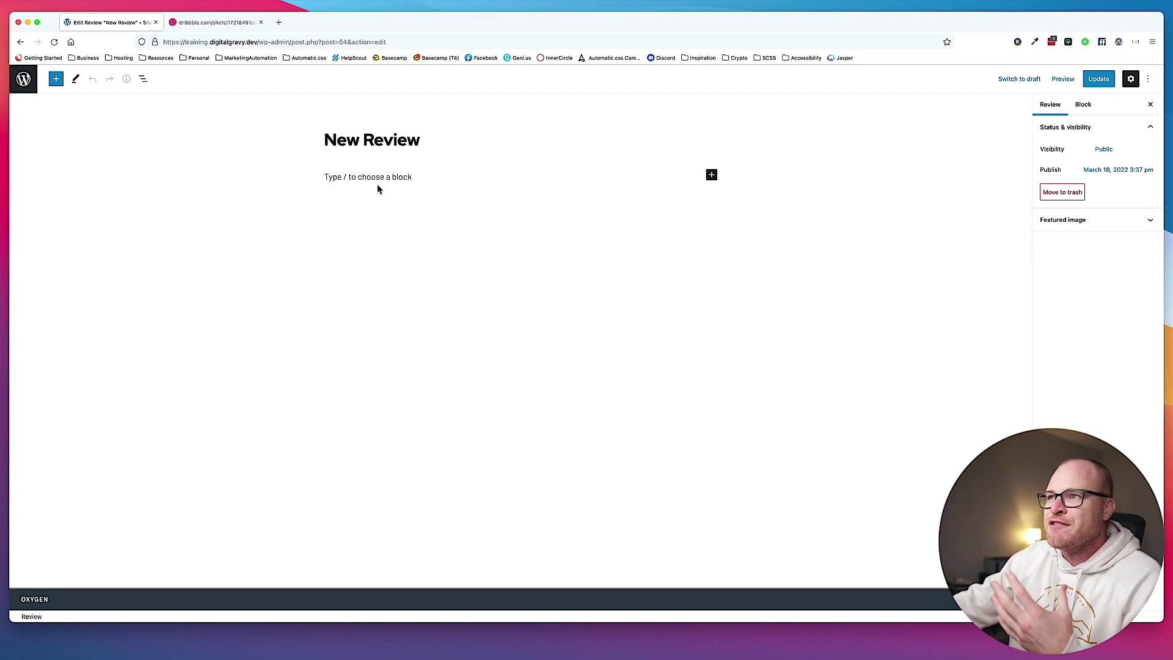
{"action": "left_click", "coordinate": [203, 25]}
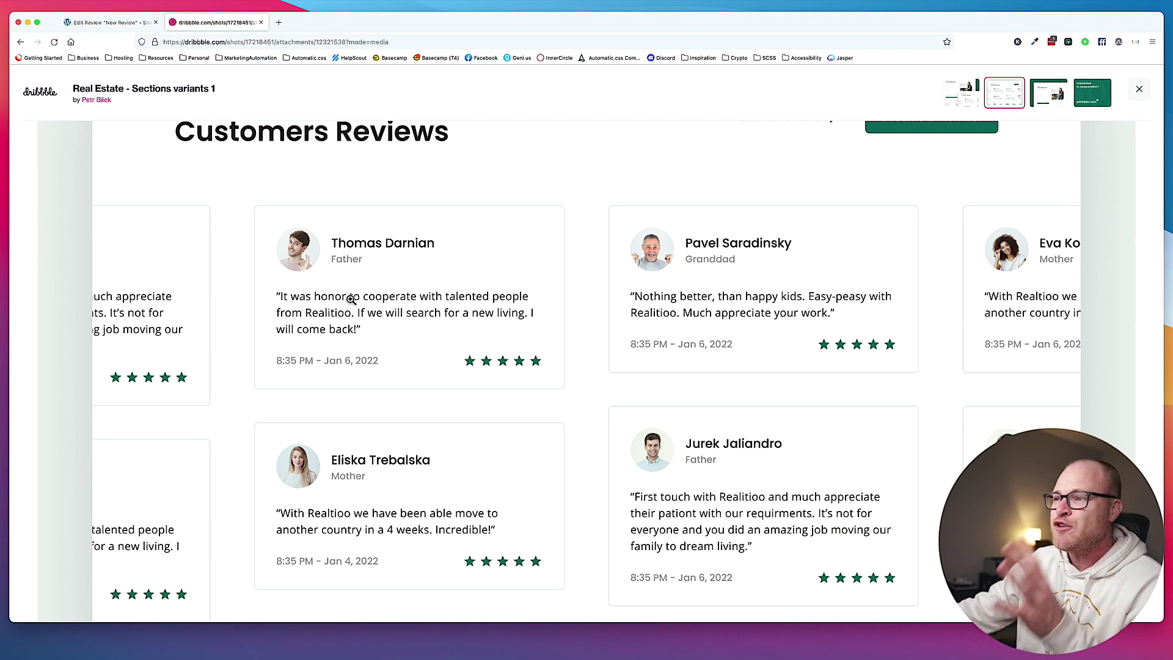
Scroll the Dribbble shot up to inspect the Read All Reviews link and Become a member button.
{"action": "scroll", "coordinate": [343, 304], "scroll_direction": "up", "scroll_amount": 1}
{"action": "scroll", "coordinate": [343, 304], "scroll_direction": "up", "scroll_amount": 1}
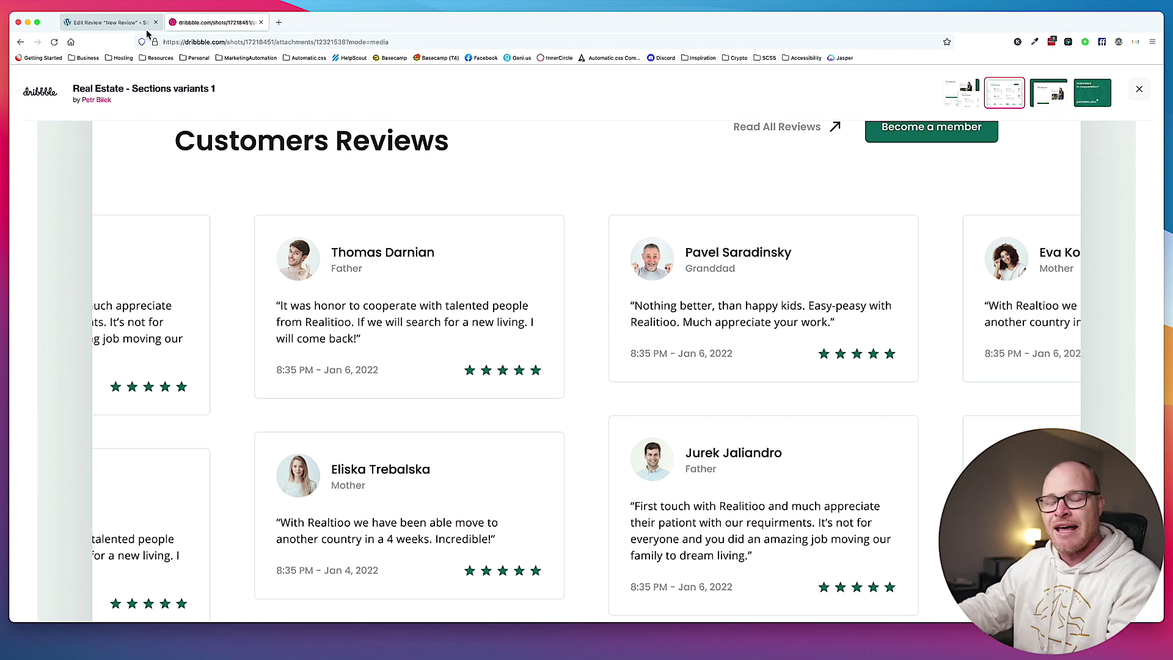
Start a new Meta Box field group titled 'Reviews'.
{"action": "left_click", "coordinate": [132, 23]}
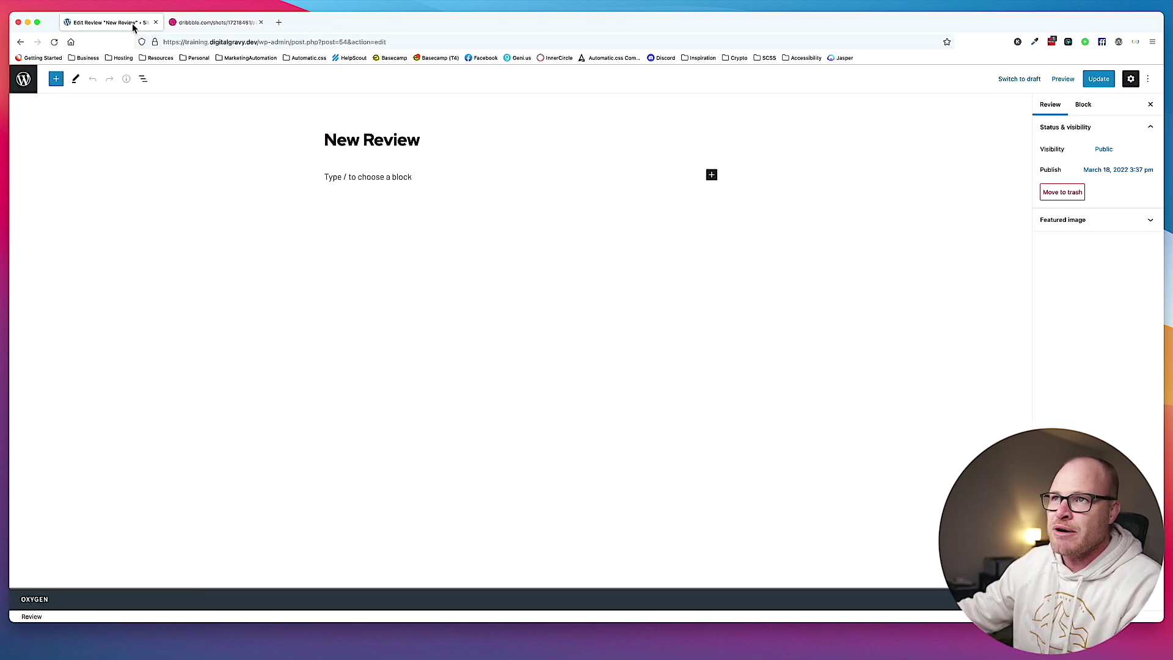
{"action": "left_click", "coordinate": [22, 82]}
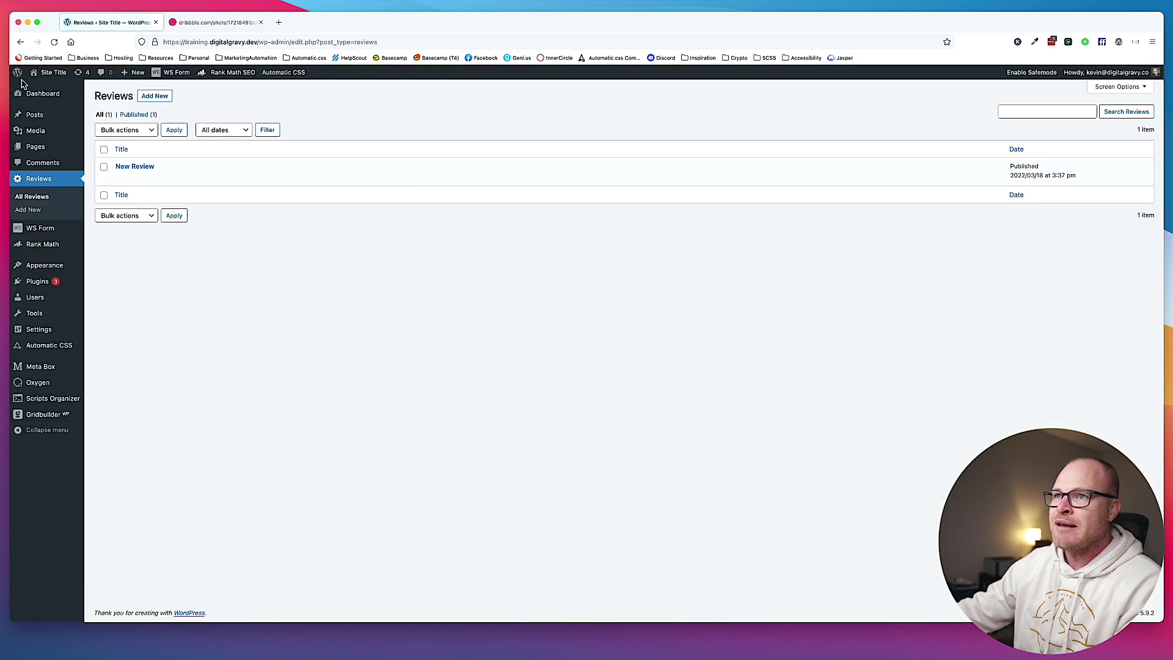
{"action": "mouse_move", "coordinate": [50, 369]}
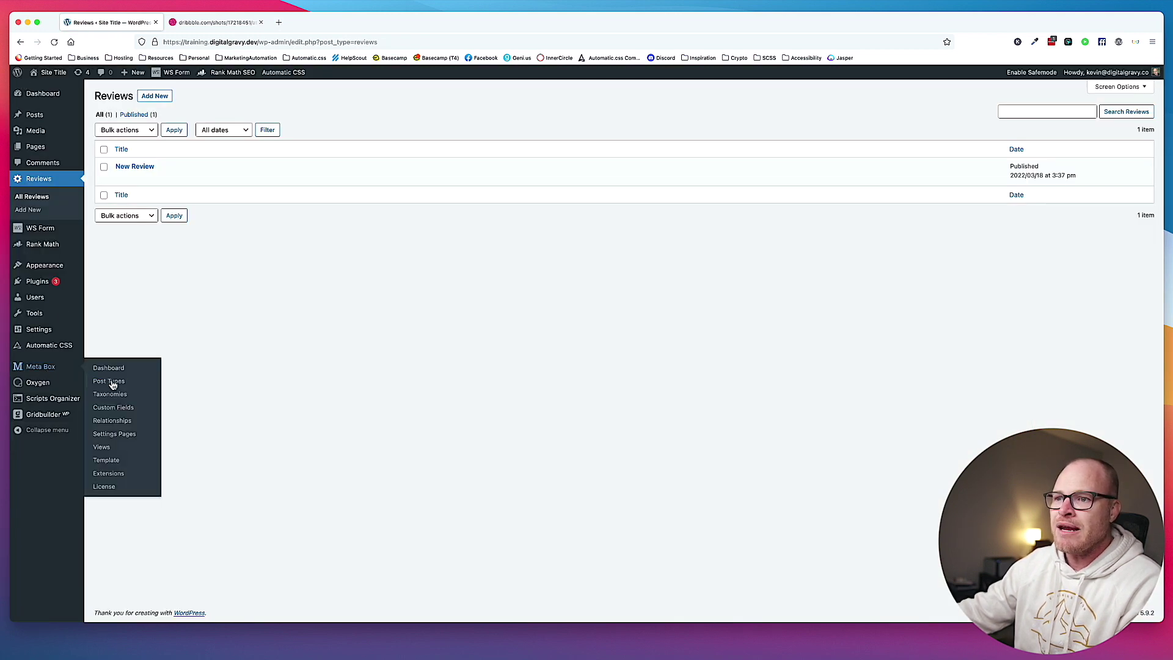
{"action": "left_click", "coordinate": [126, 412]}
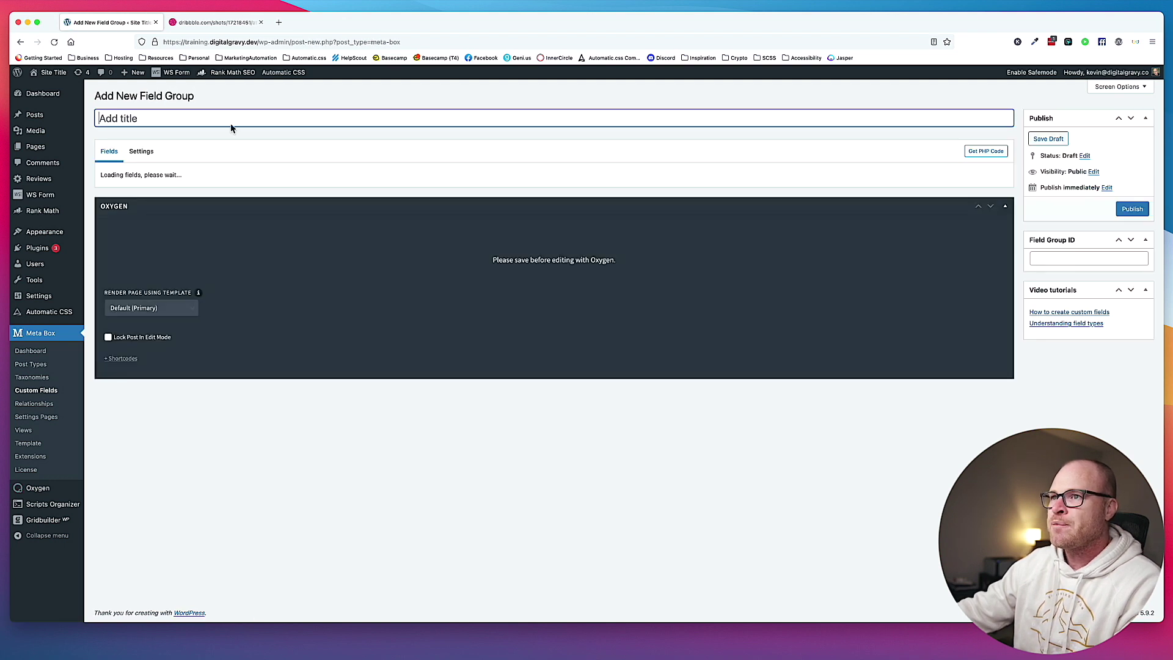
{"action": "type", "text": "Reviews"}
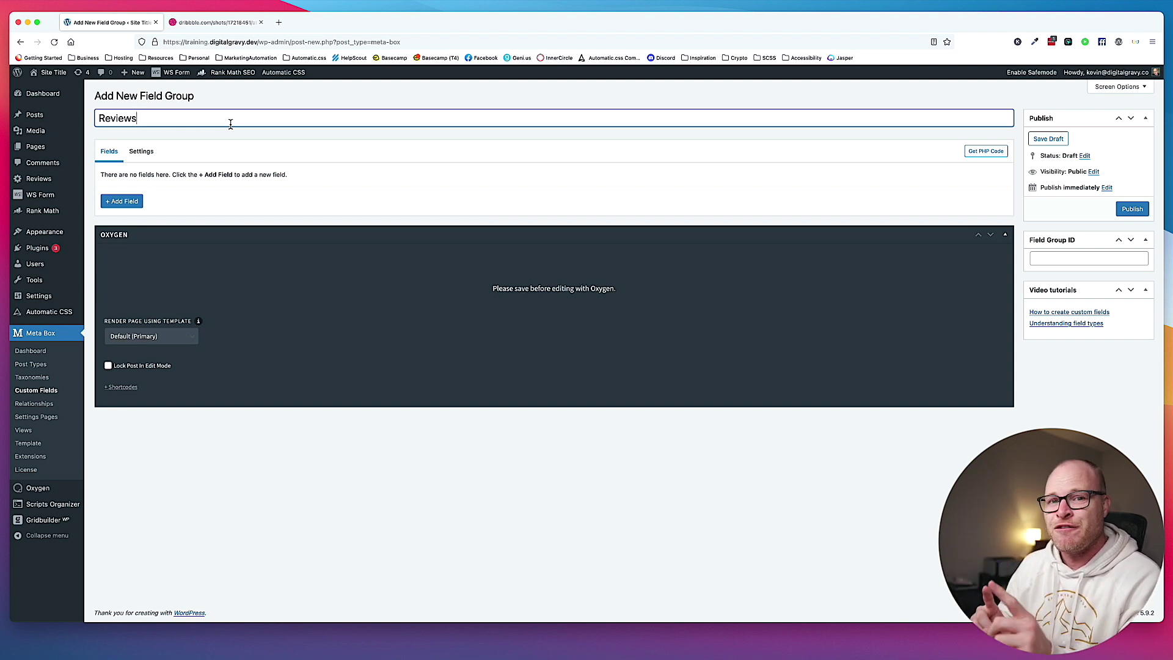
Change the field group's location from Post (post) to Review (reviews).
{"action": "left_click", "coordinate": [141, 151]}
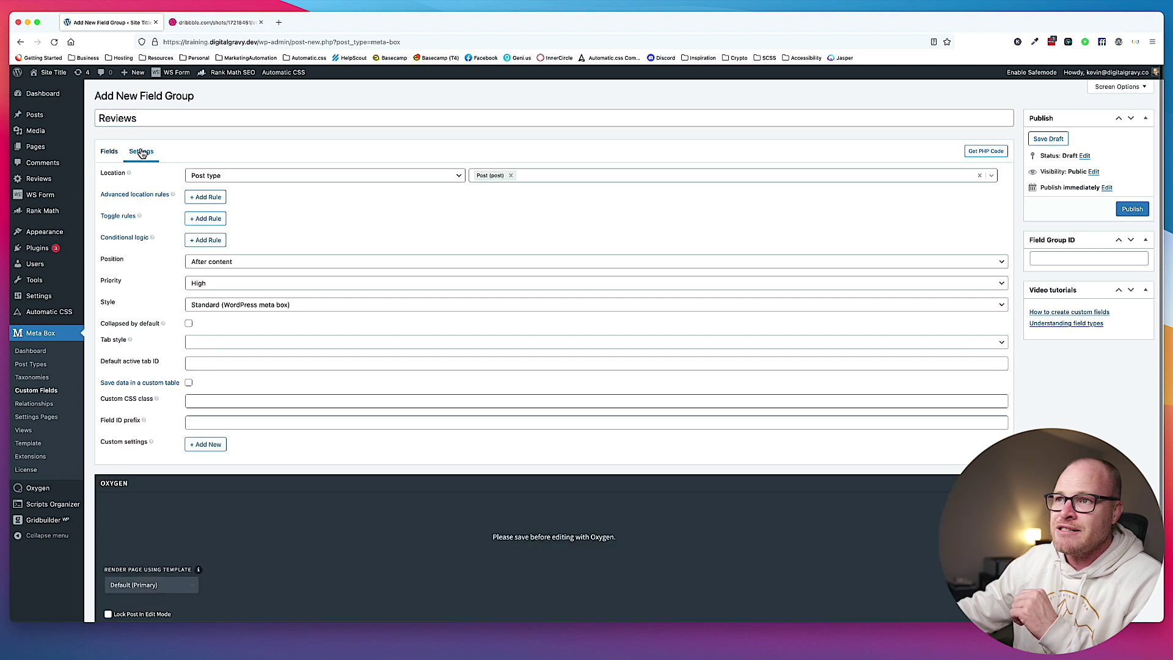
{"action": "left_click", "coordinate": [511, 175]}
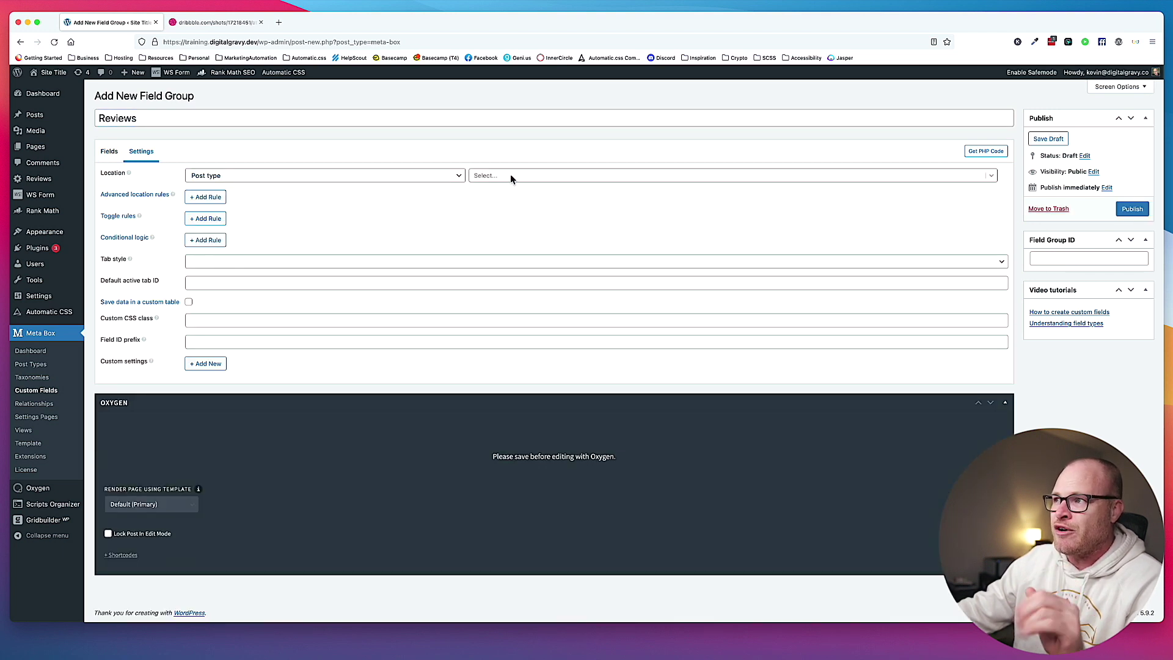
{"action": "scroll", "coordinate": [512, 234], "scroll_direction": "down", "scroll_amount": 3}
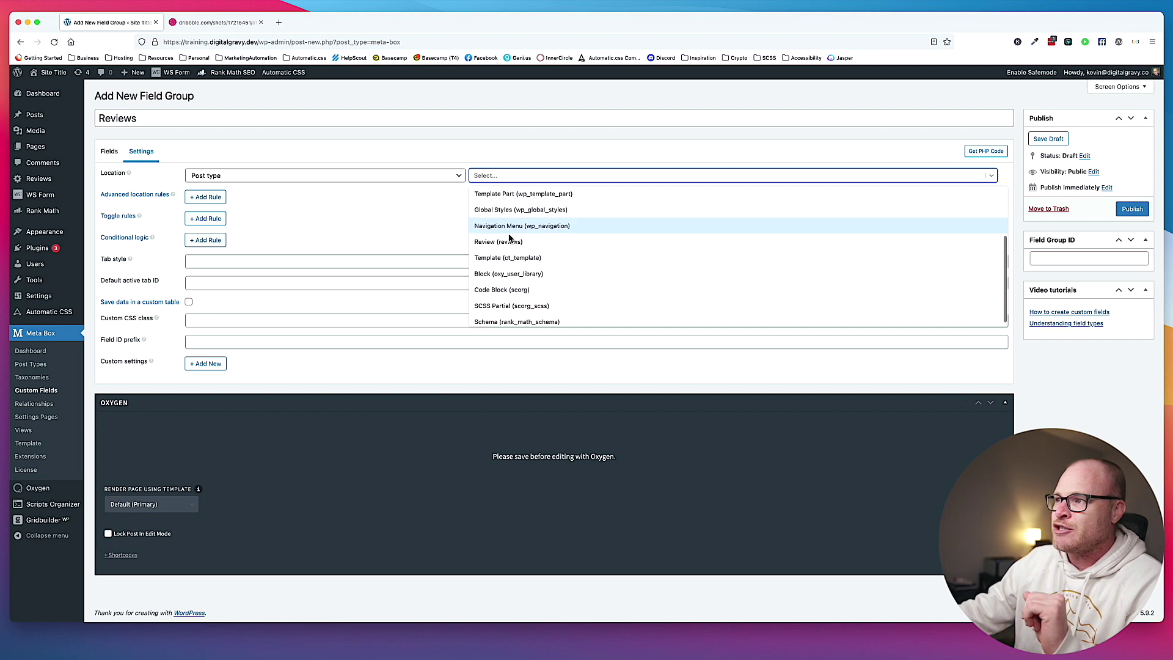
{"action": "left_click", "coordinate": [512, 233]}
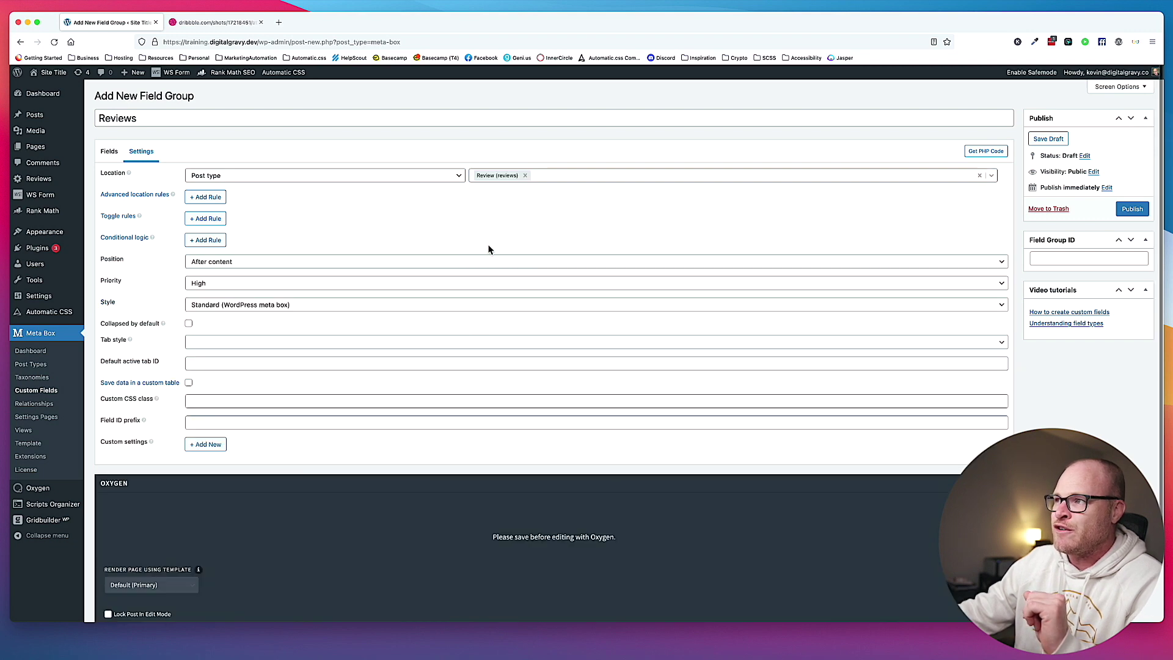
{"action": "left_click", "coordinate": [111, 153]}
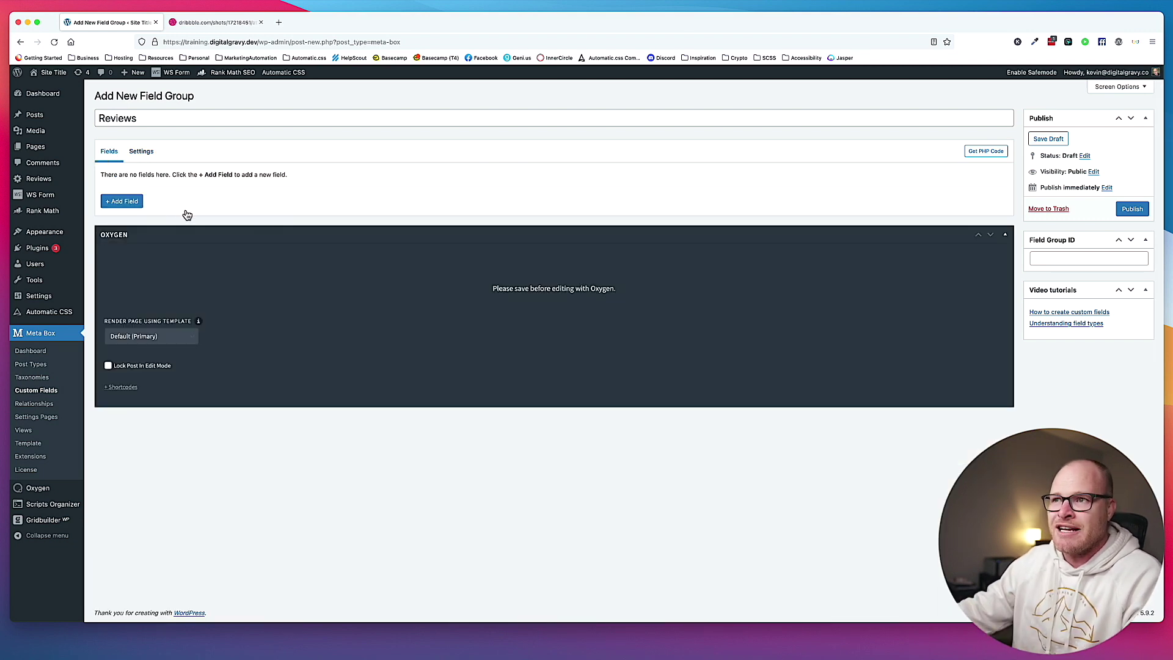
Add a Text field labelled 'Customer Title' to the Reviews group.
{"action": "left_click", "coordinate": [208, 22]}
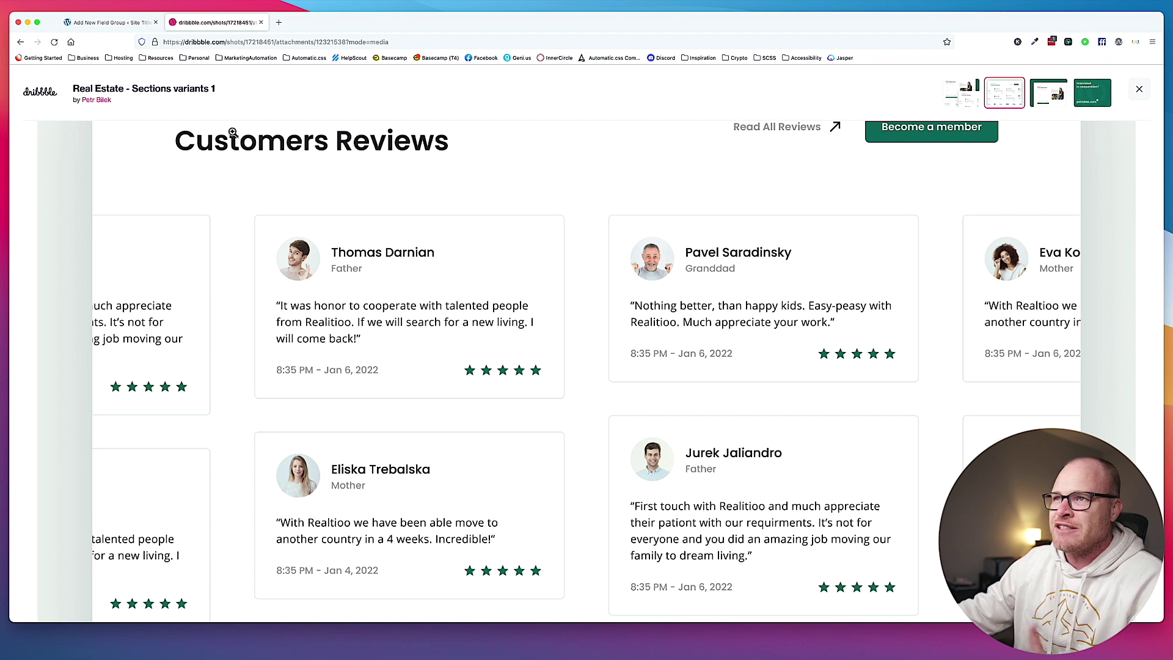
{"action": "left_click", "coordinate": [110, 22]}
{"action": "left_click", "coordinate": [126, 201]}
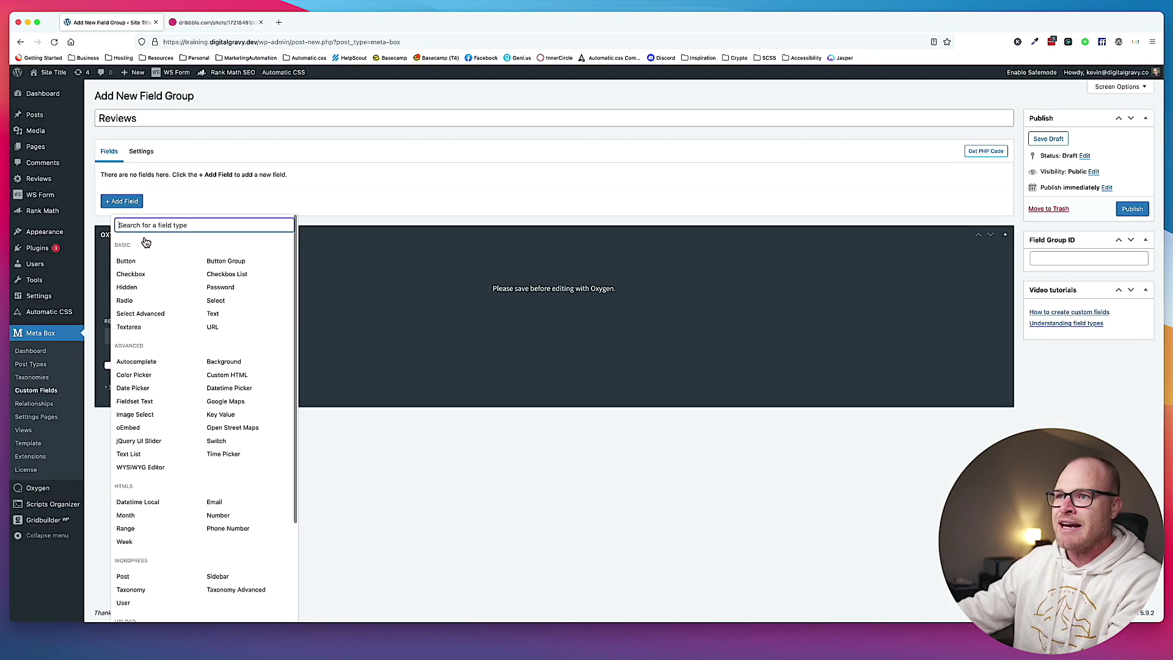
{"action": "type", "text": "text"}
{"action": "left_click", "coordinate": [184, 260]}
{"action": "double_click", "coordinate": [235, 218]}
{"action": "type", "text": "Customer Titlew"}
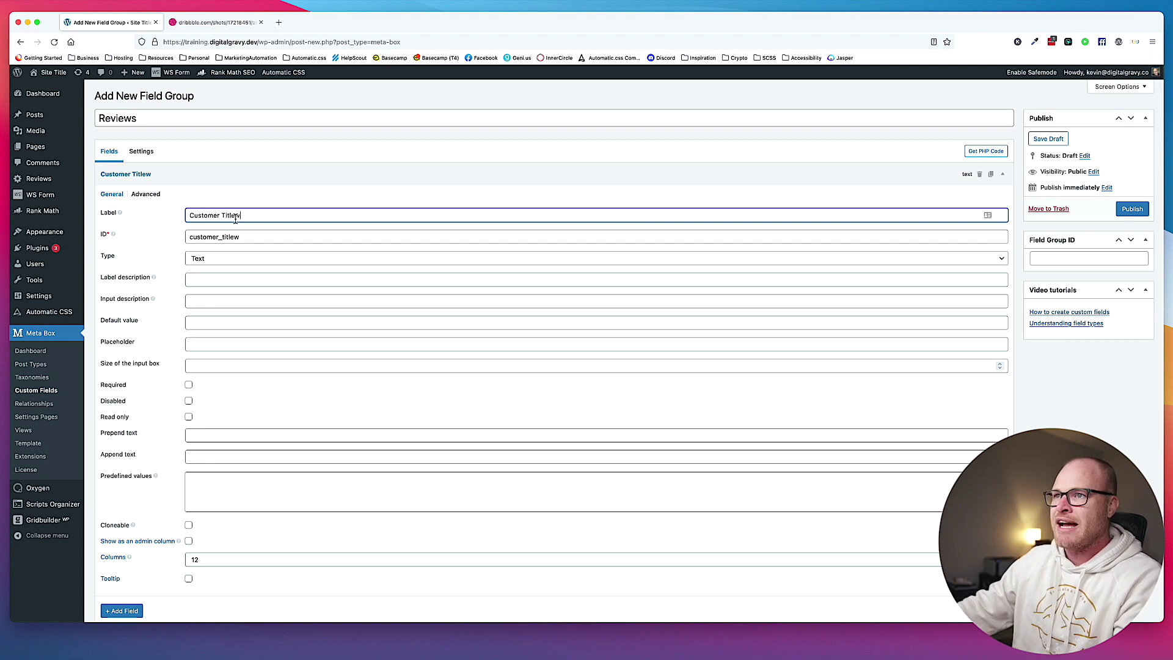
{"action": "left_click", "coordinate": [203, 170]}
Add a Textarea field labelled 'Customer Review Body'.
{"action": "left_click", "coordinate": [129, 200]}
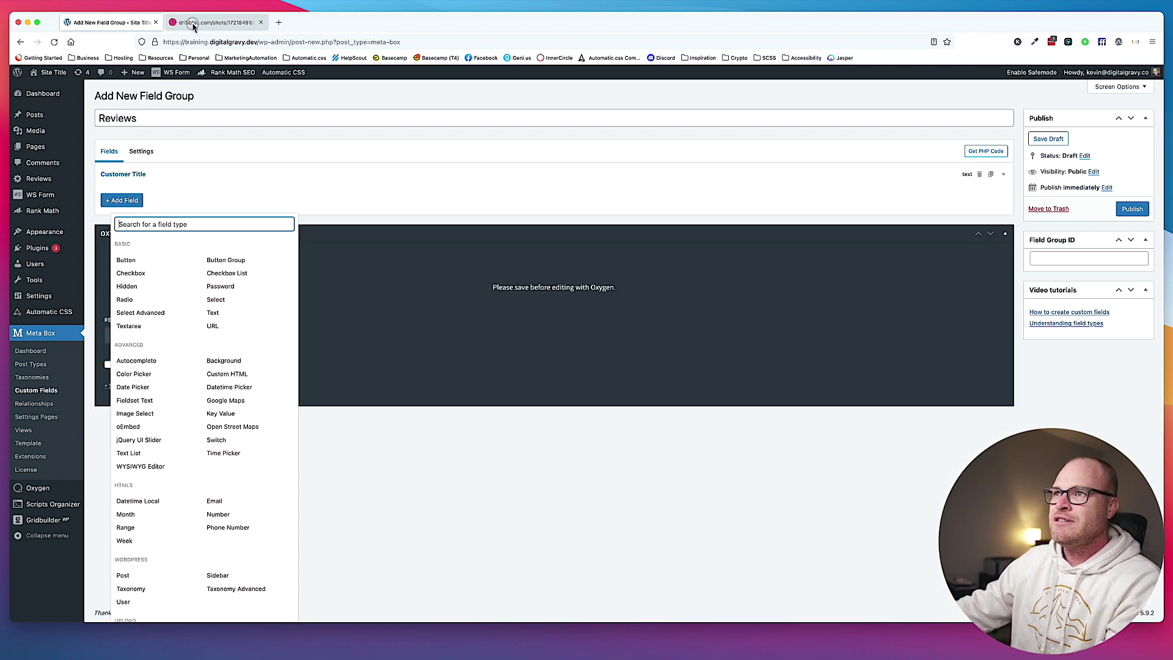
{"action": "left_click", "coordinate": [214, 22]}
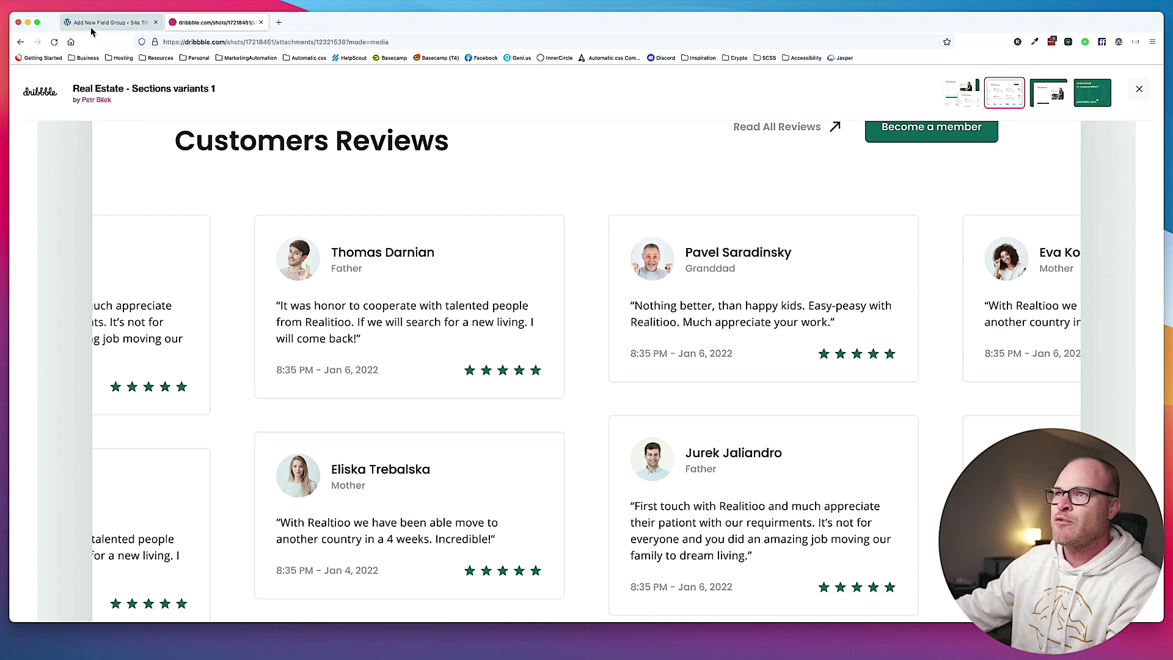
{"action": "left_click", "coordinate": [89, 25]}
{"action": "type", "text": "text"}
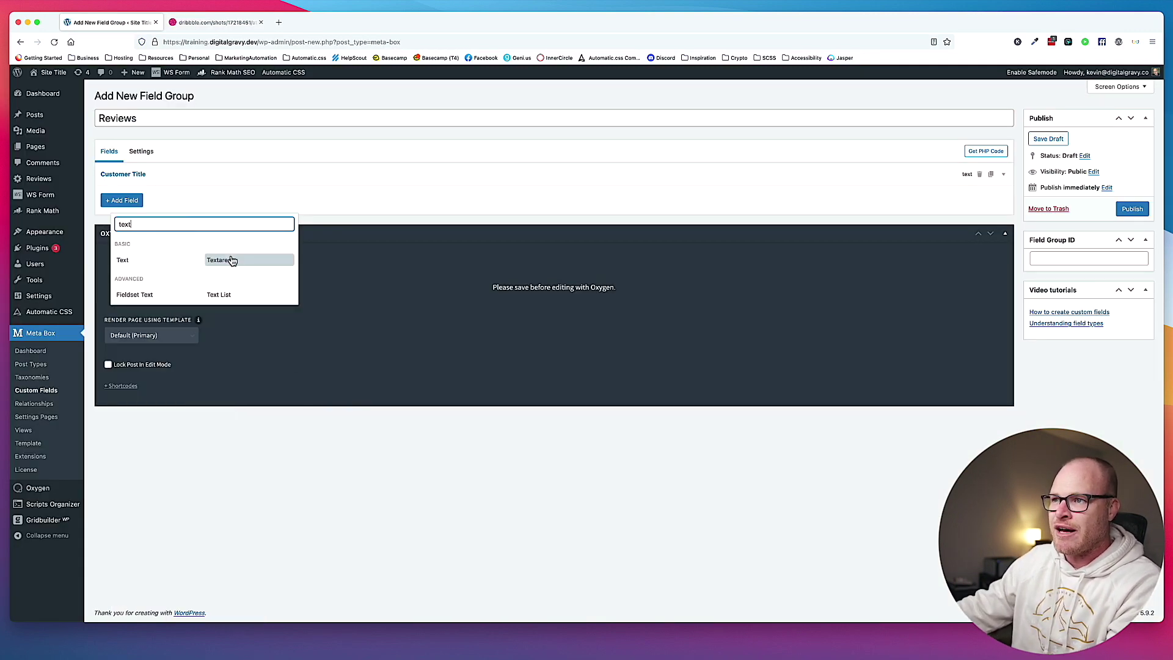
{"action": "left_click", "coordinate": [227, 259]}
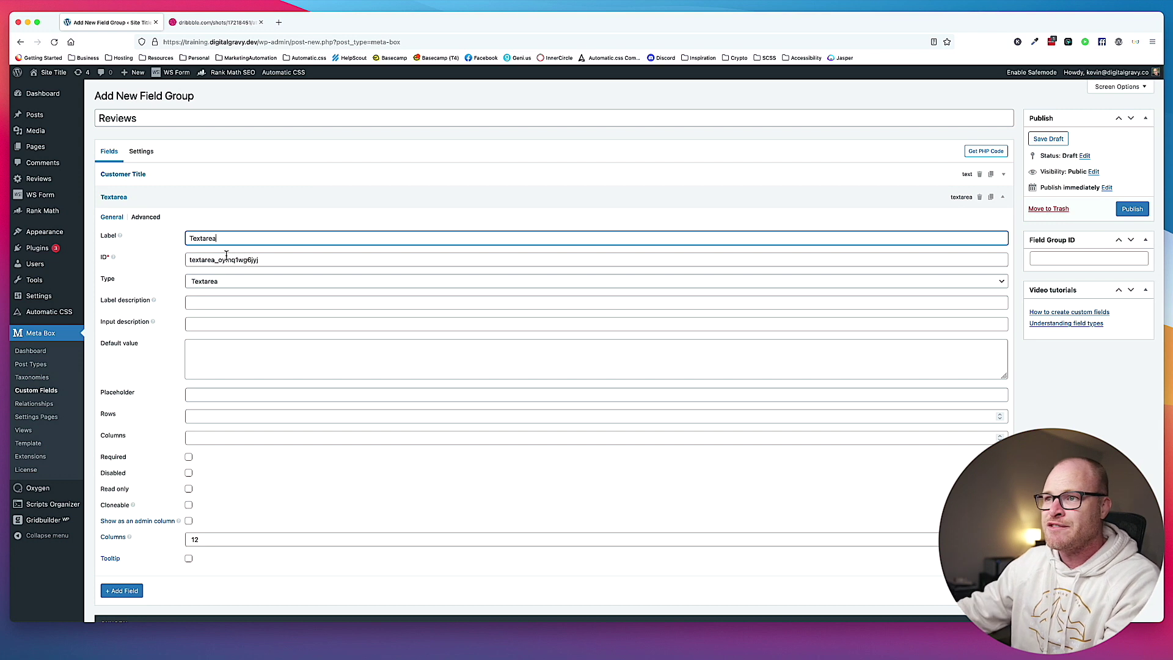
{"action": "double_click", "coordinate": [244, 238]}
{"action": "type", "text": "Customer"}
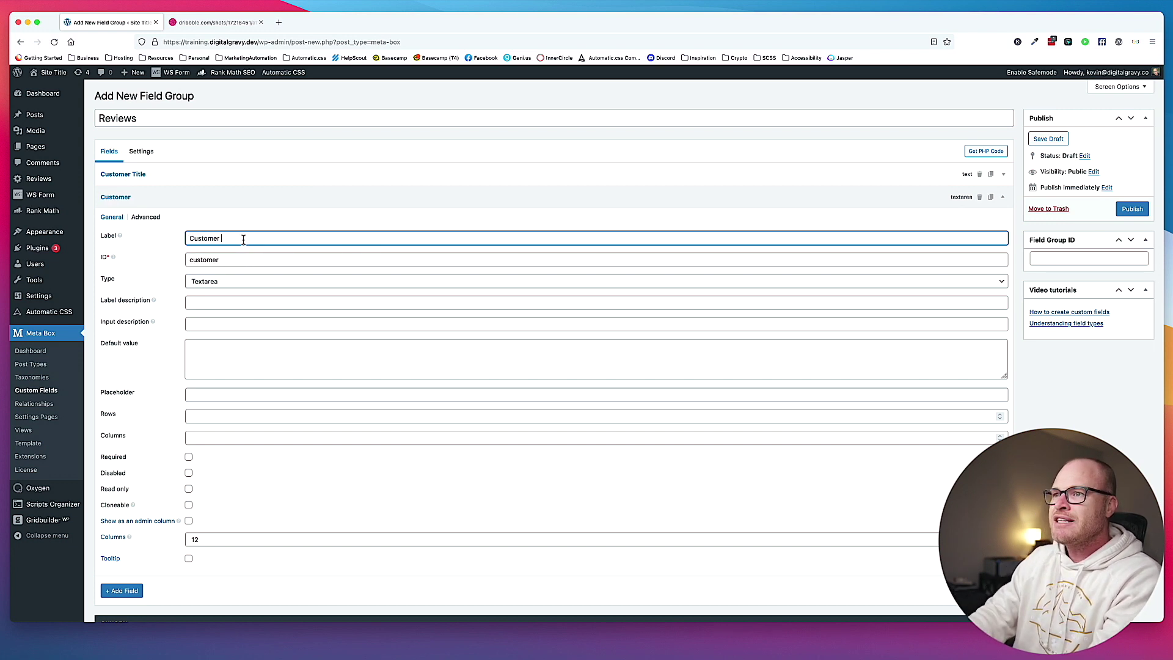
{"action": "type", "text": " Review Body"}
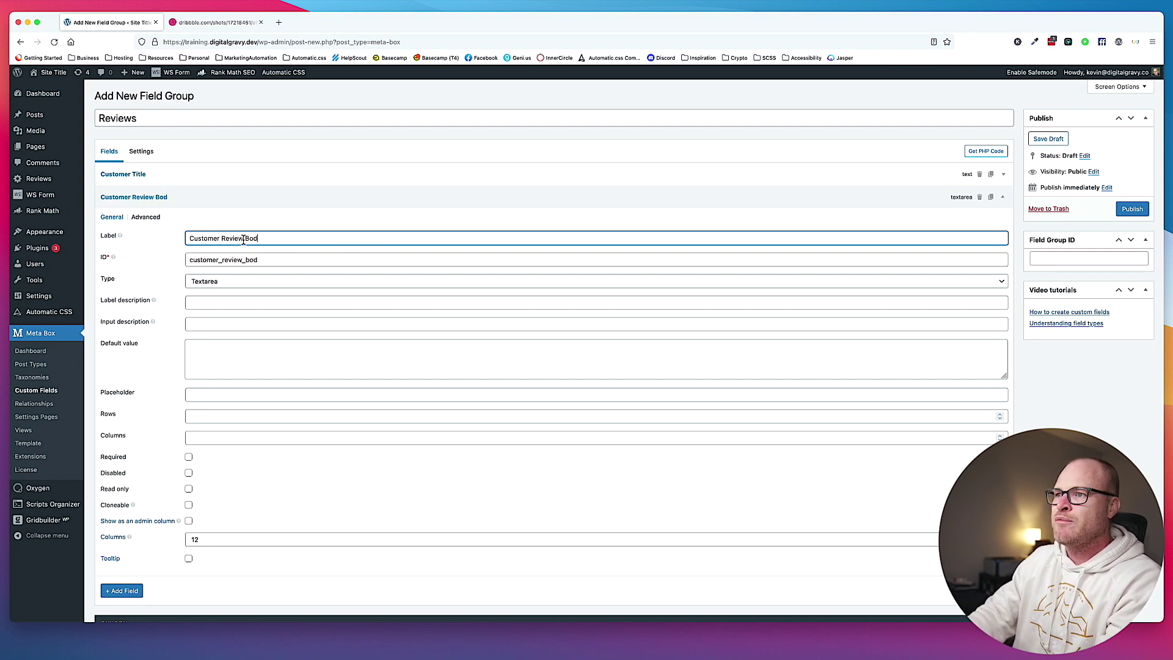
{"action": "left_click", "coordinate": [233, 205]}
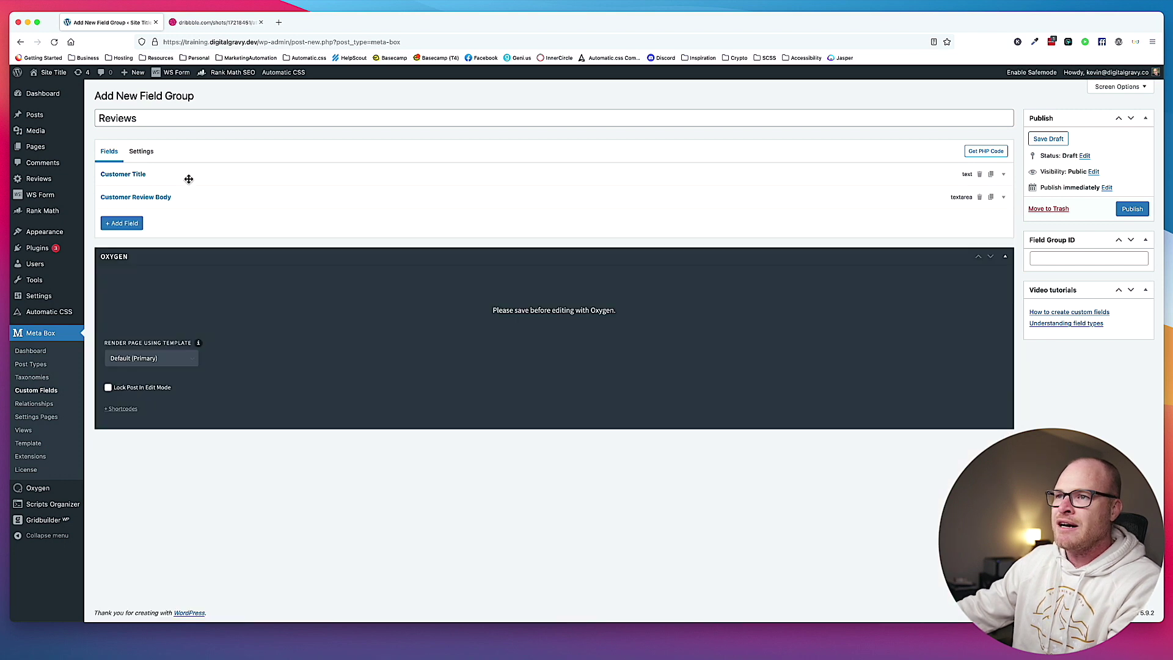
Fix the typo in the Customer Title field label.
{"action": "left_click", "coordinate": [189, 179]}
{"action": "left_click", "coordinate": [219, 217]}
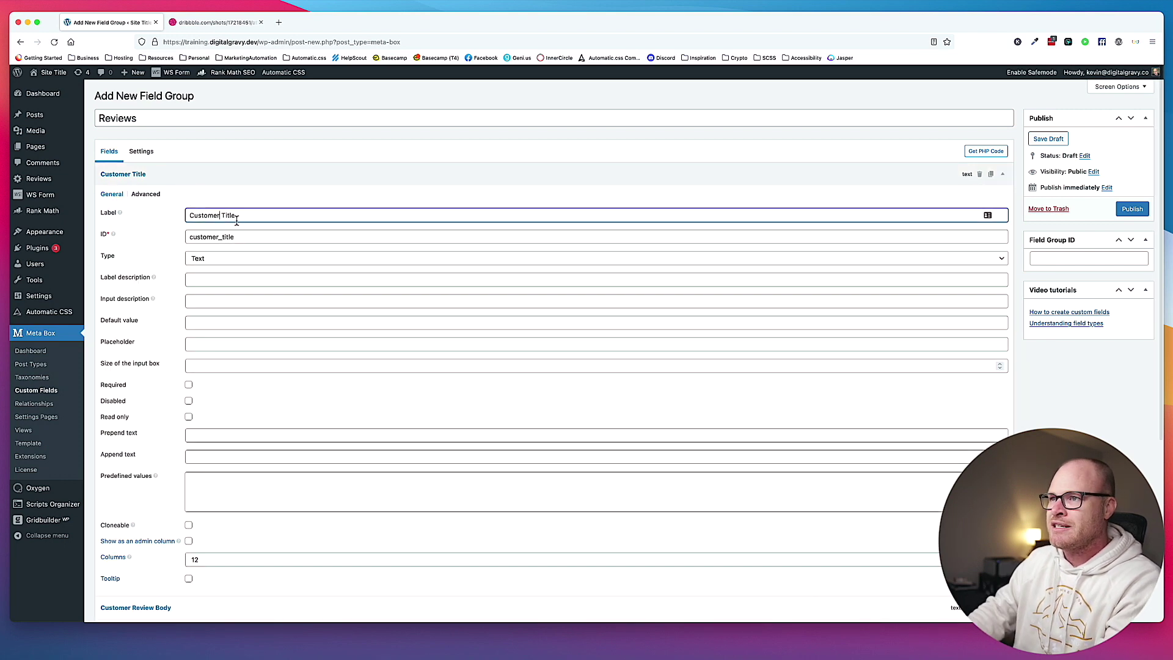
{"action": "left_click", "coordinate": [246, 182]}
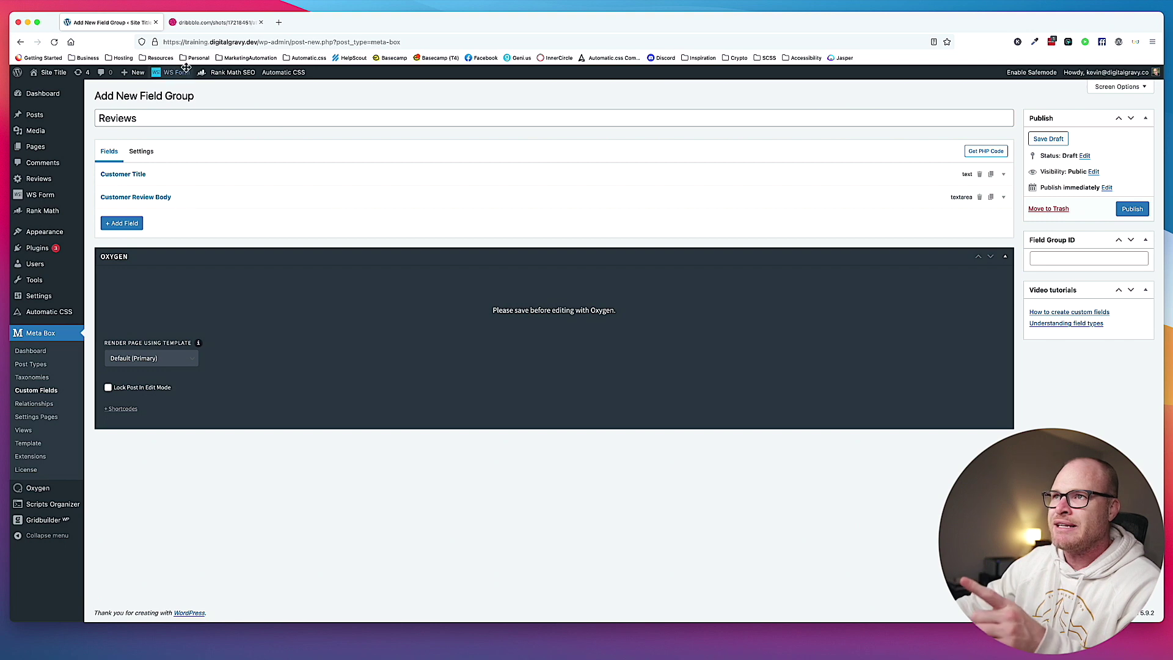
{"action": "left_click", "coordinate": [212, 24]}
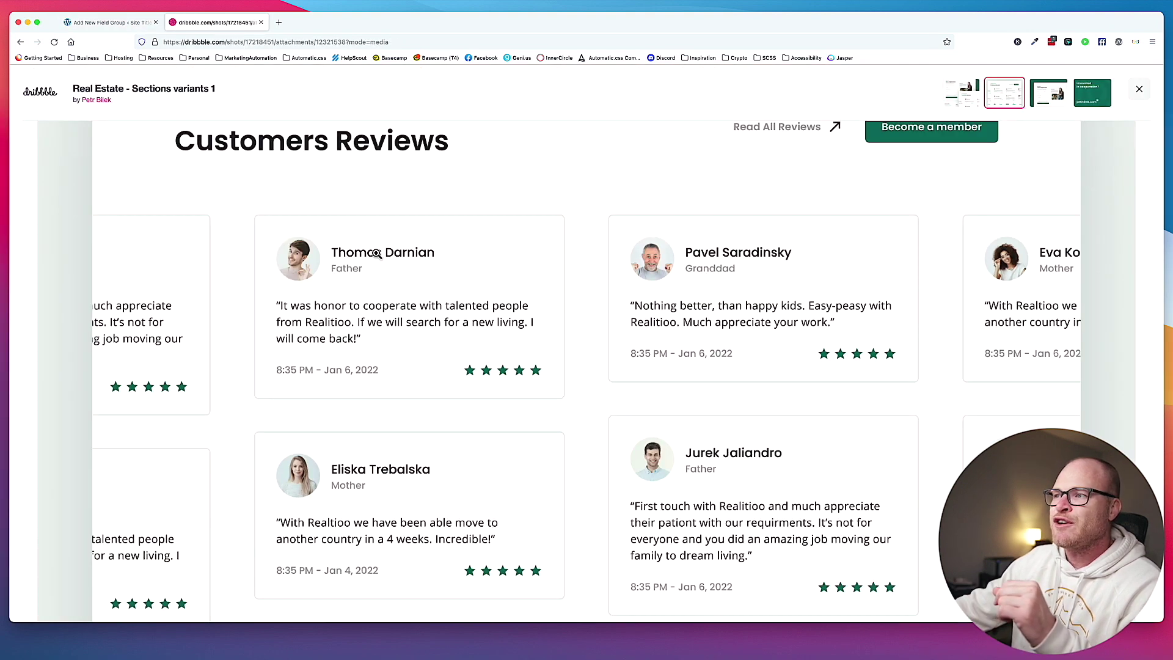
{"action": "left_click", "coordinate": [90, 23]}
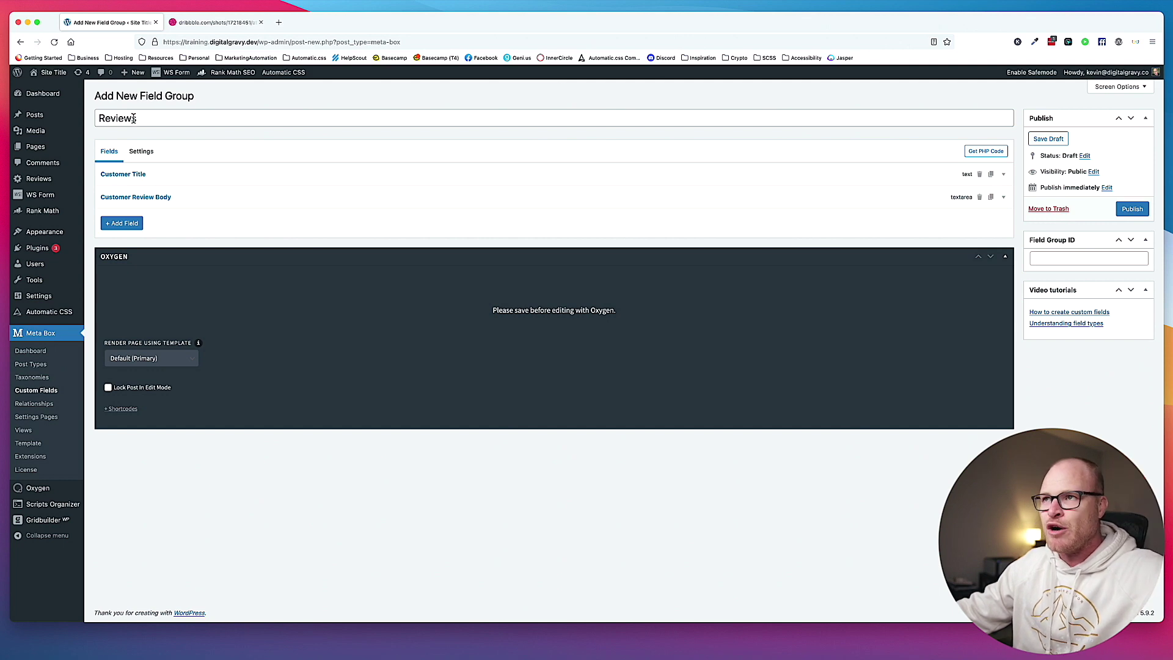
{"action": "left_click", "coordinate": [226, 24]}
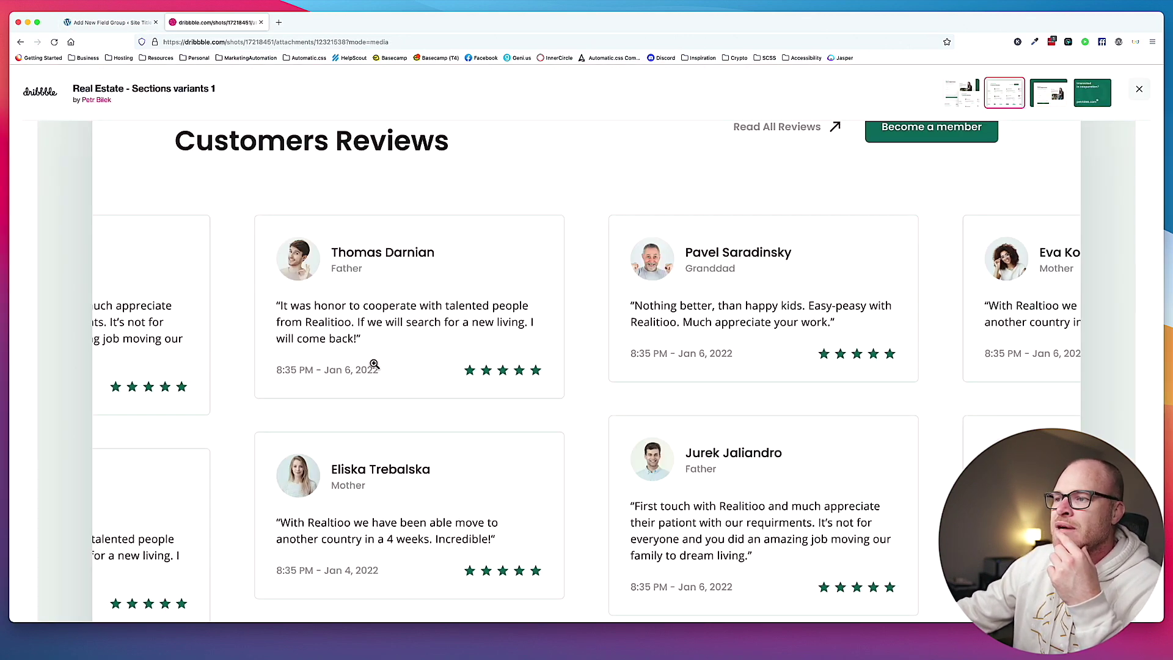
{"action": "left_click", "coordinate": [132, 22]}
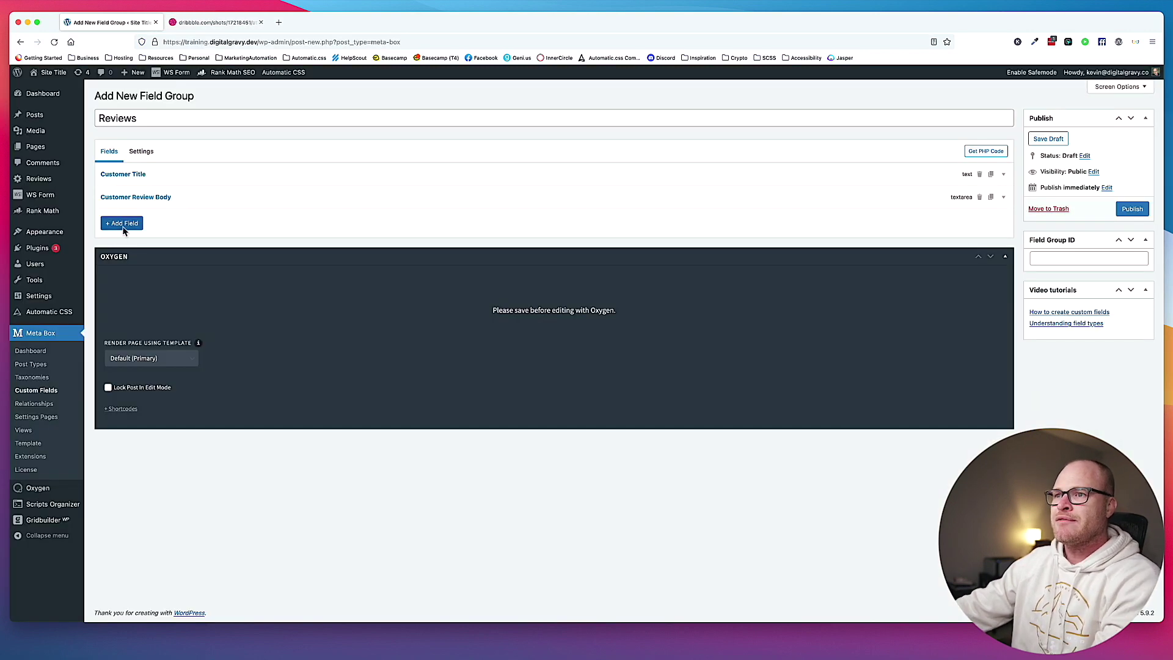
Add a Number field labelled 'Customer Rating' to the Reviews group.
{"action": "left_click", "coordinate": [122, 224]}
{"action": "type", "text": "nuimber"}
{"action": "key", "text": "BackSpace"}
{"action": "key", "text": "BackSpace"}
{"action": "key", "text": "BackSpace"}
{"action": "key", "text": "BackSpace"}
{"action": "key", "text": "BackSpace"}
{"action": "type", "text": "mber"}
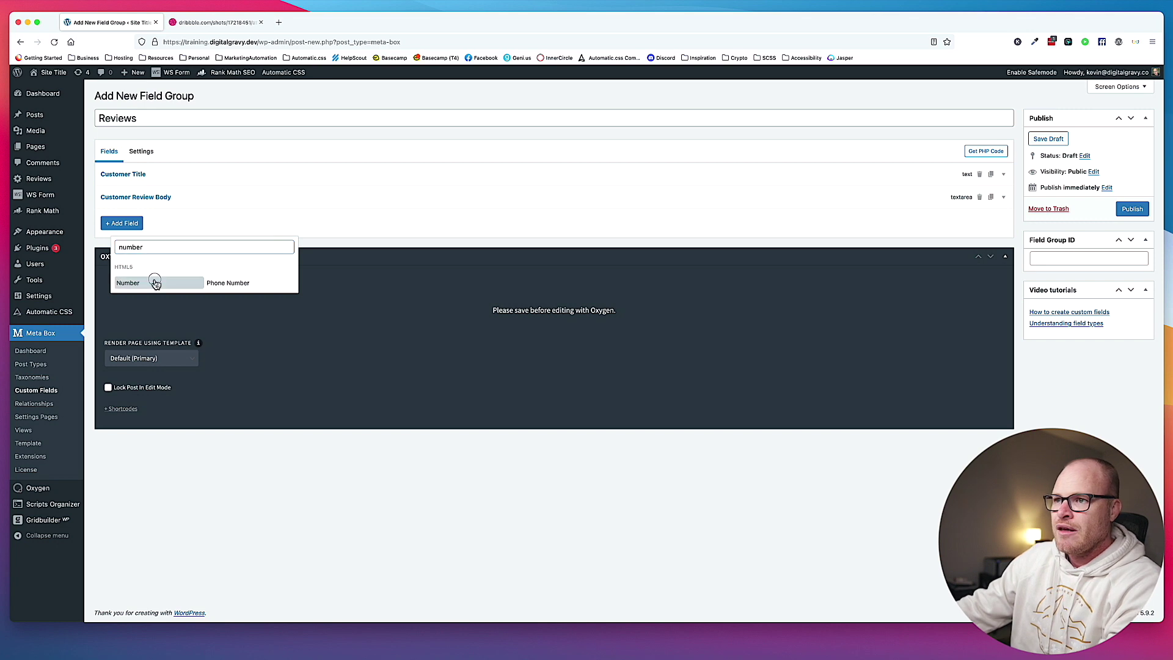
{"action": "left_click", "coordinate": [155, 282]}
{"action": "double_click", "coordinate": [220, 262]}
{"action": "type", "text": "Customer Rating"}
{"action": "key", "text": "Tab"}
Set Customer Rating's Step to any, Min to 1 and Max to 5.
{"action": "scroll", "coordinate": [234, 347], "scroll_direction": "down", "scroll_amount": 3}
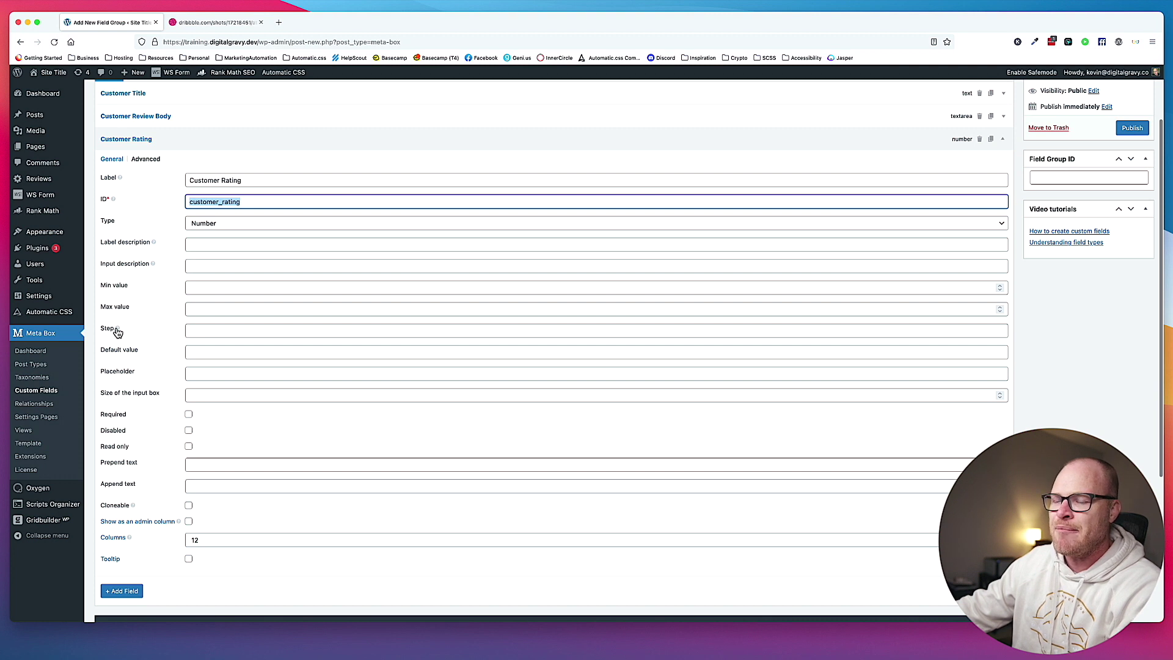
{"action": "mouse_move", "coordinate": [118, 332]}
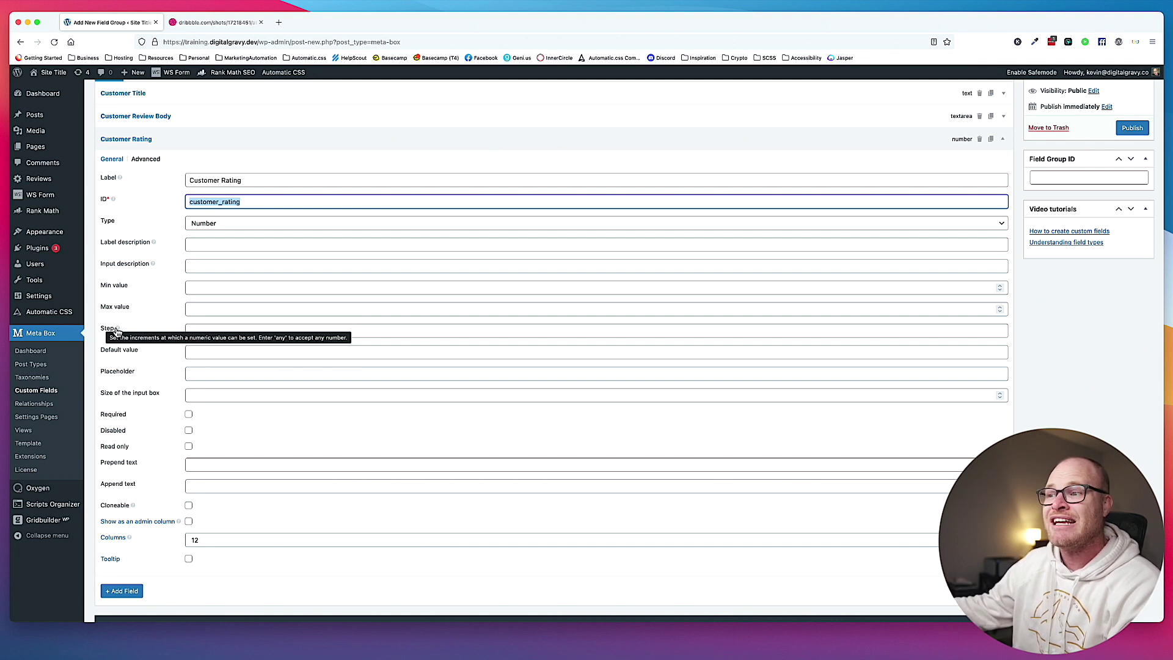
{"action": "left_click", "coordinate": [230, 330]}
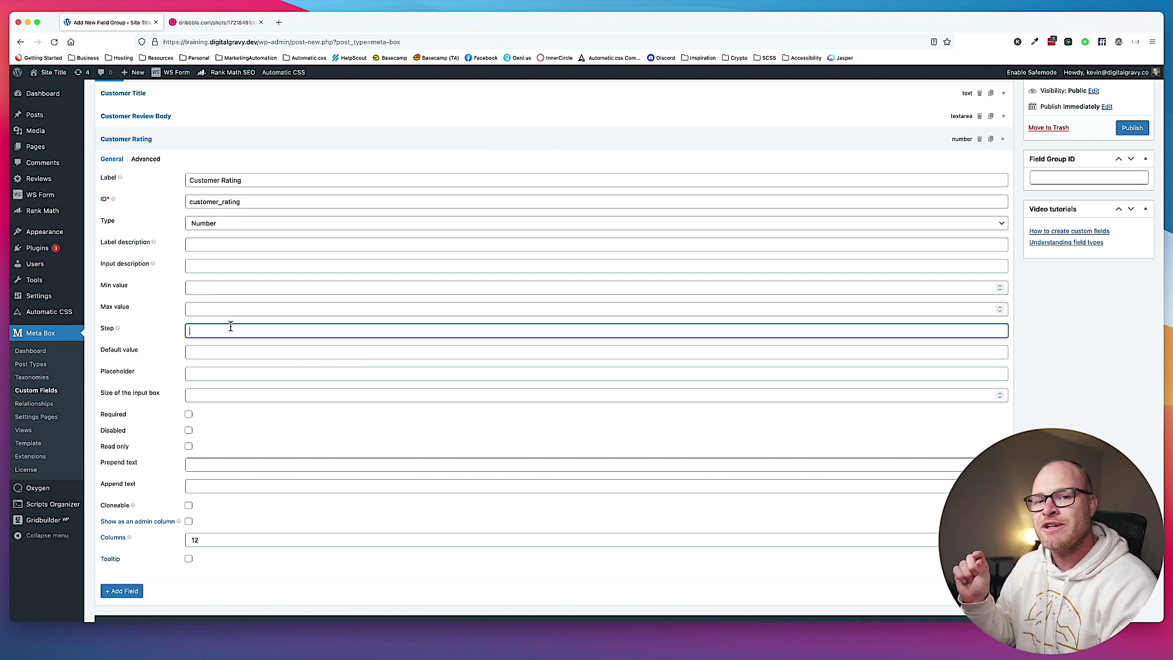
{"action": "type", "text": "any"}
{"action": "scroll", "coordinate": [226, 324], "scroll_direction": "down", "scroll_amount": 1}
{"action": "left_click", "coordinate": [207, 290]}
{"action": "type", "text": "1"}
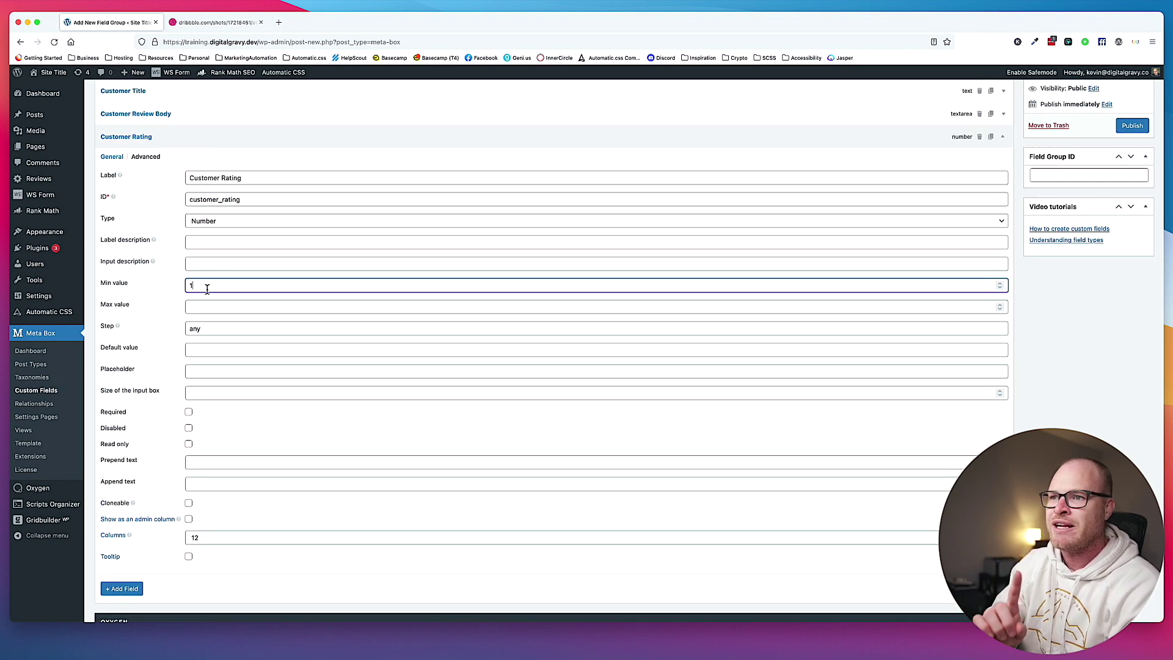
{"action": "left_click", "coordinate": [194, 309]}
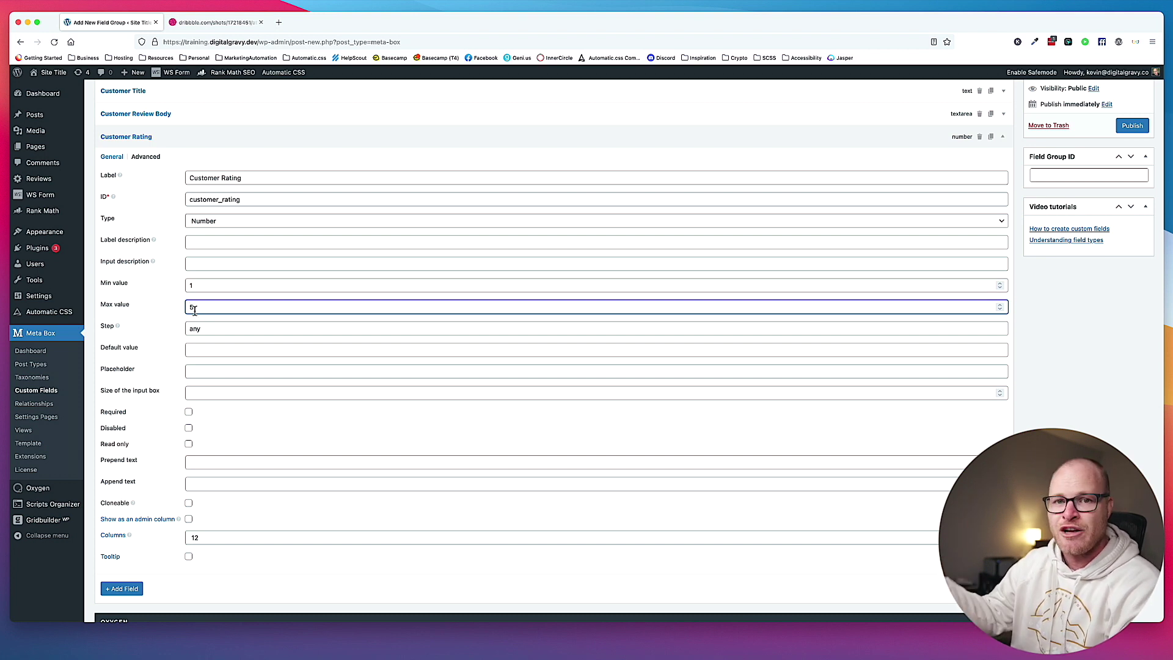
{"action": "type", "text": "5"}
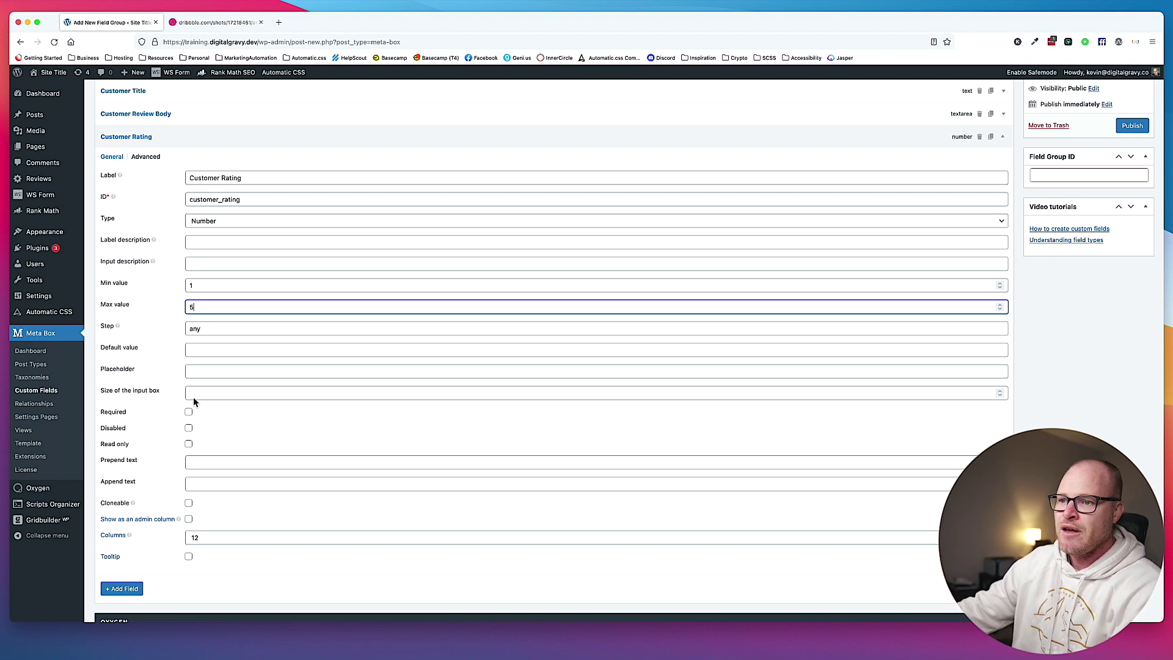
{"action": "scroll", "coordinate": [202, 386], "scroll_direction": "up", "scroll_amount": 2}
{"action": "left_click", "coordinate": [177, 208]}
{"action": "left_click", "coordinate": [123, 245]}
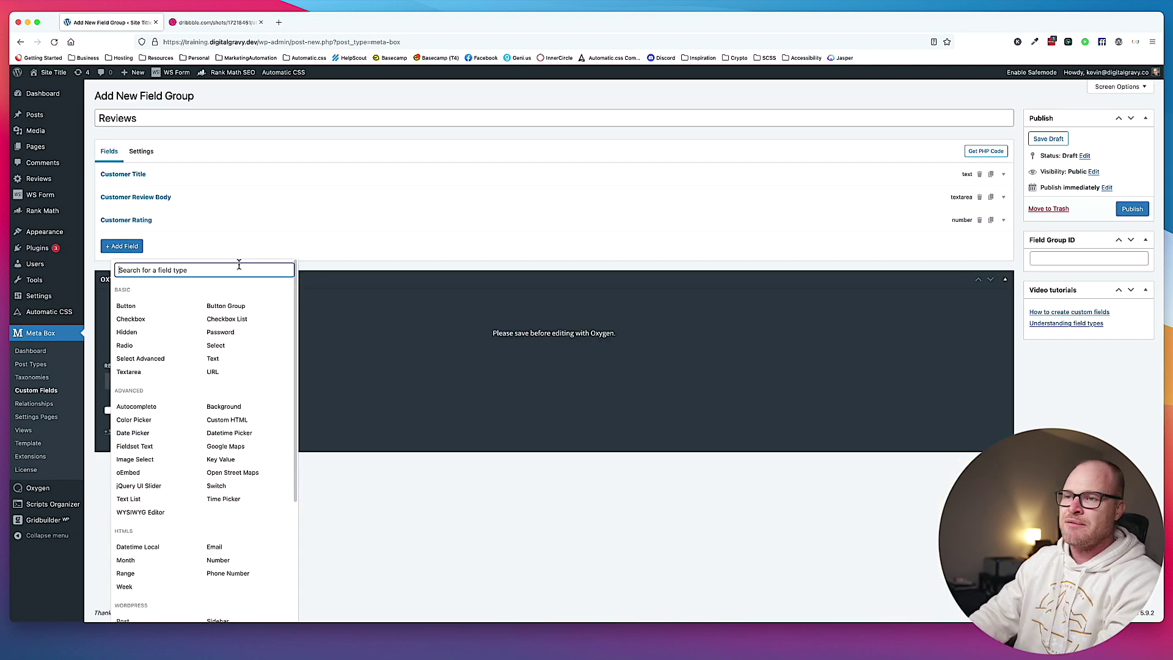
Add an Image Advanced field with Max number of files set to 1.
{"action": "type", "text": "ima"}
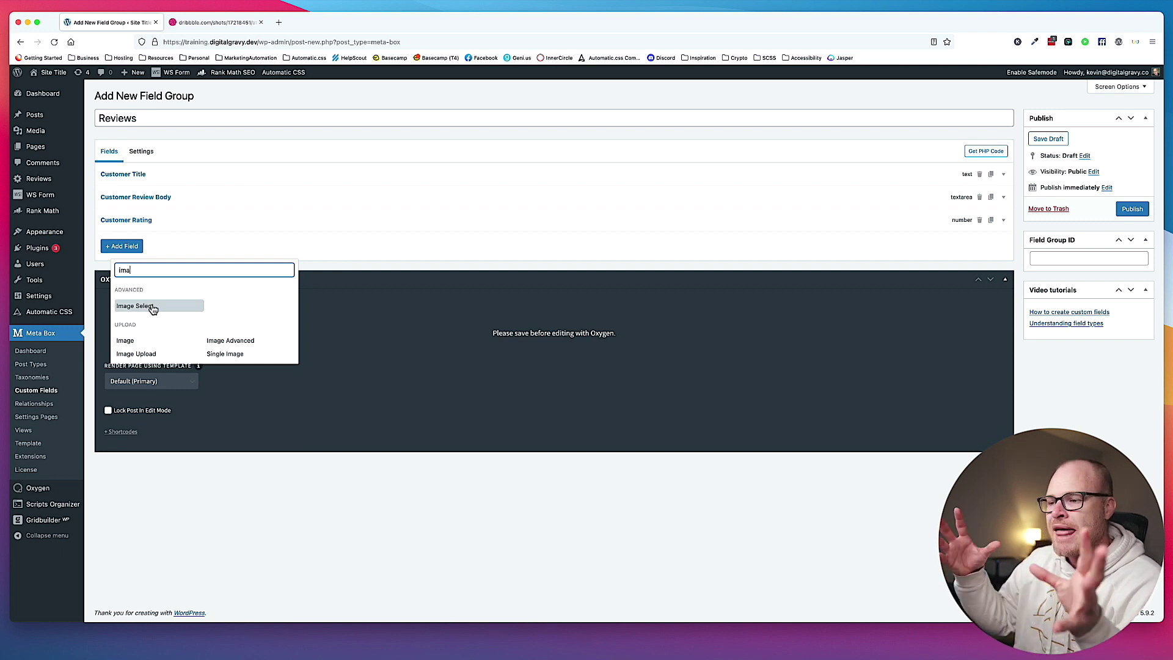
{"action": "left_click", "coordinate": [240, 342]}
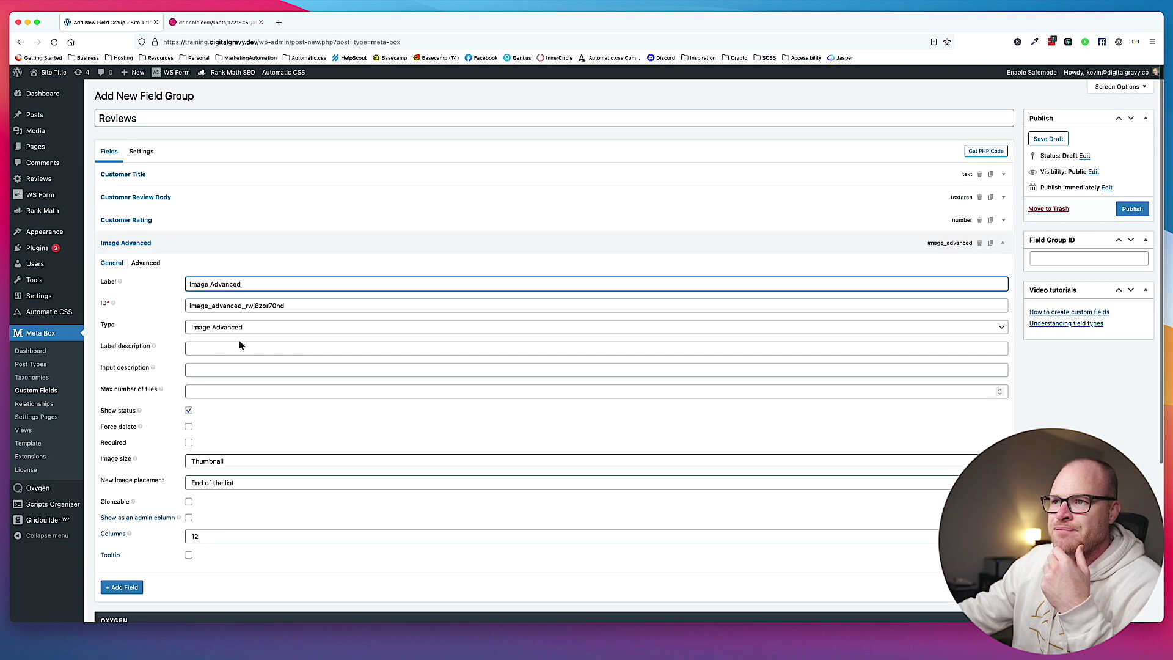
{"action": "scroll", "coordinate": [242, 342], "scroll_direction": "down", "scroll_amount": 1}
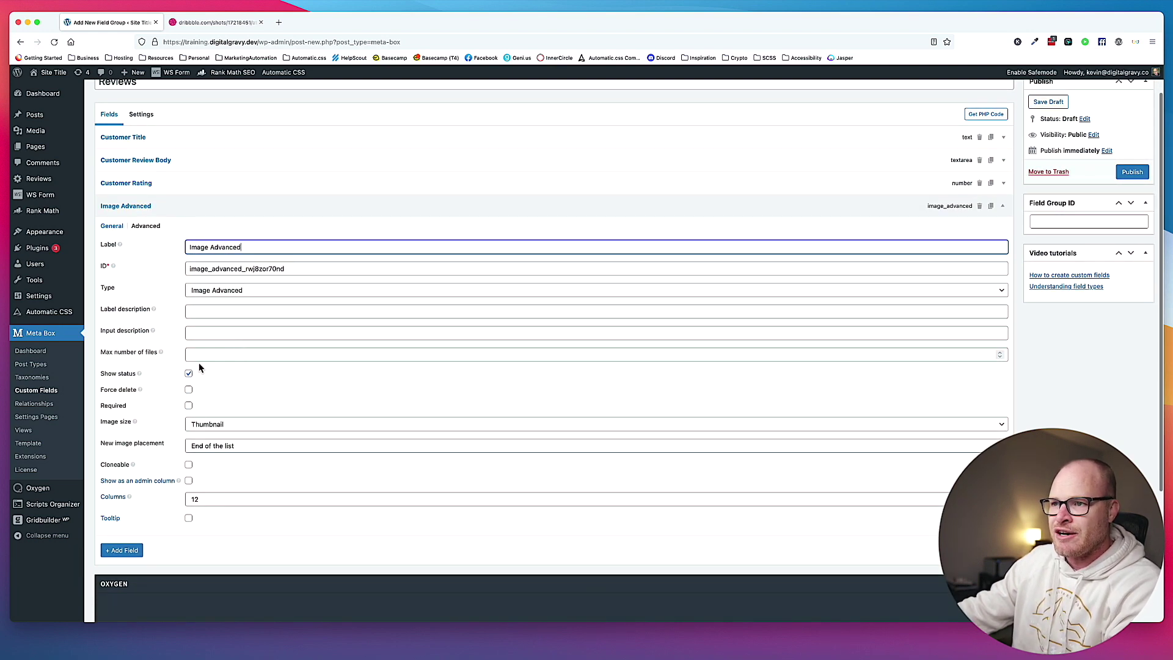
{"action": "left_click", "coordinate": [225, 355]}
{"action": "type", "text": "1"}
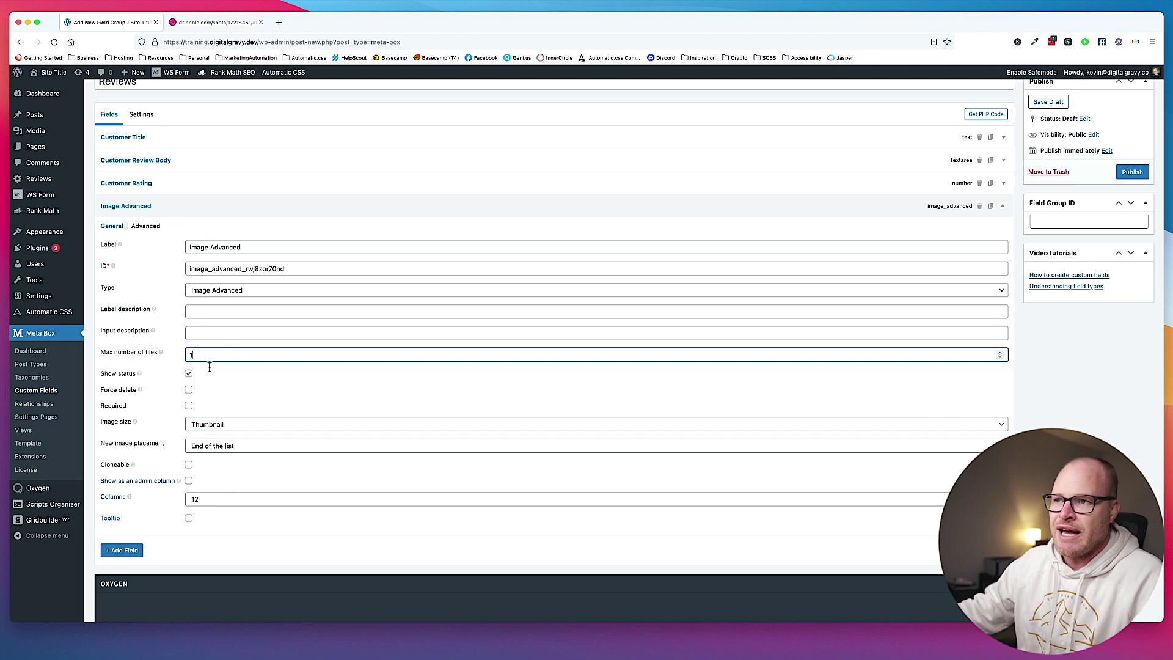
Rename the image field's label to Customer Headshot and collapse its settings.
{"action": "left_click", "coordinate": [167, 212]}
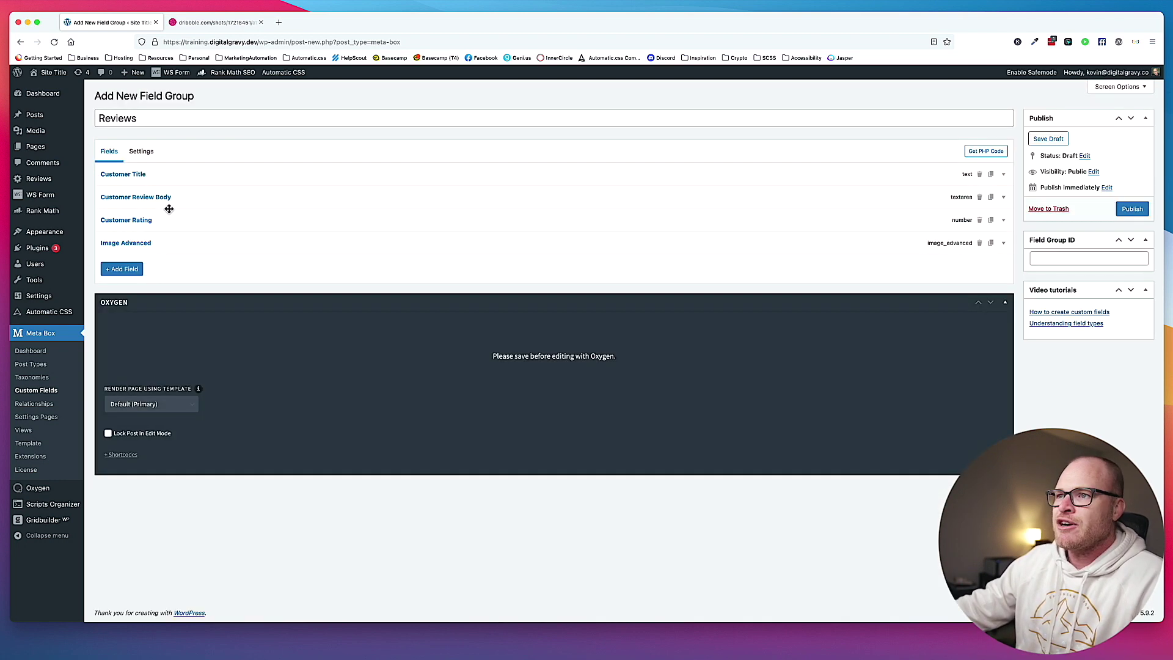
{"action": "left_click", "coordinate": [161, 247]}
{"action": "triple_click", "coordinate": [226, 282]}
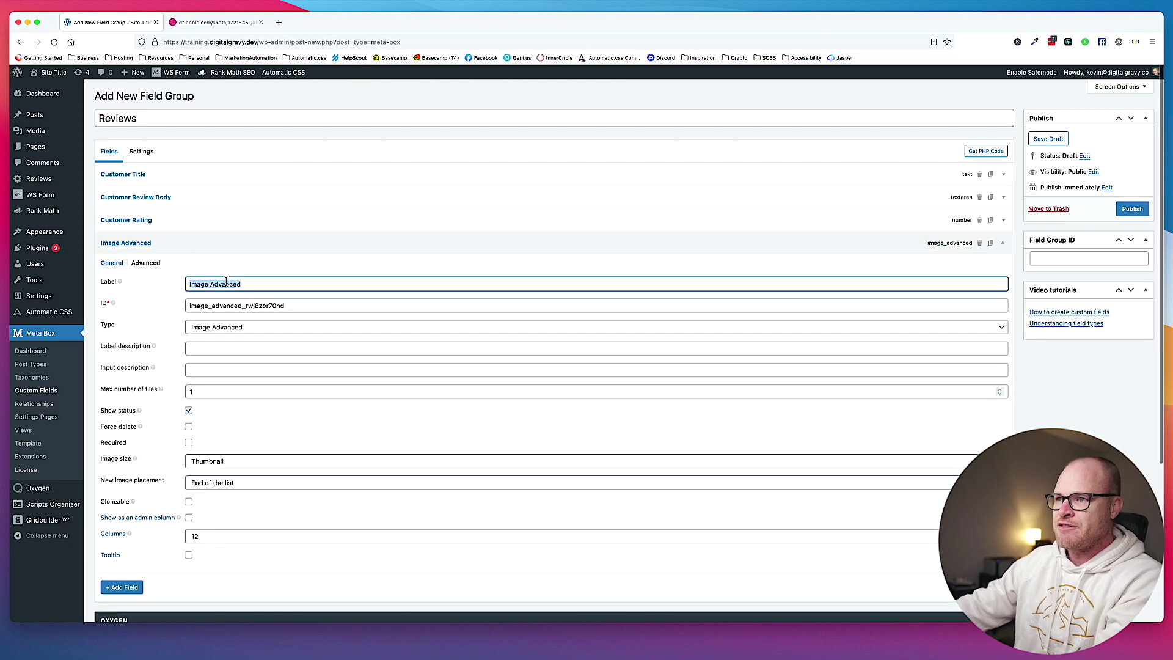
{"action": "type", "text": "Customer Headshot"}
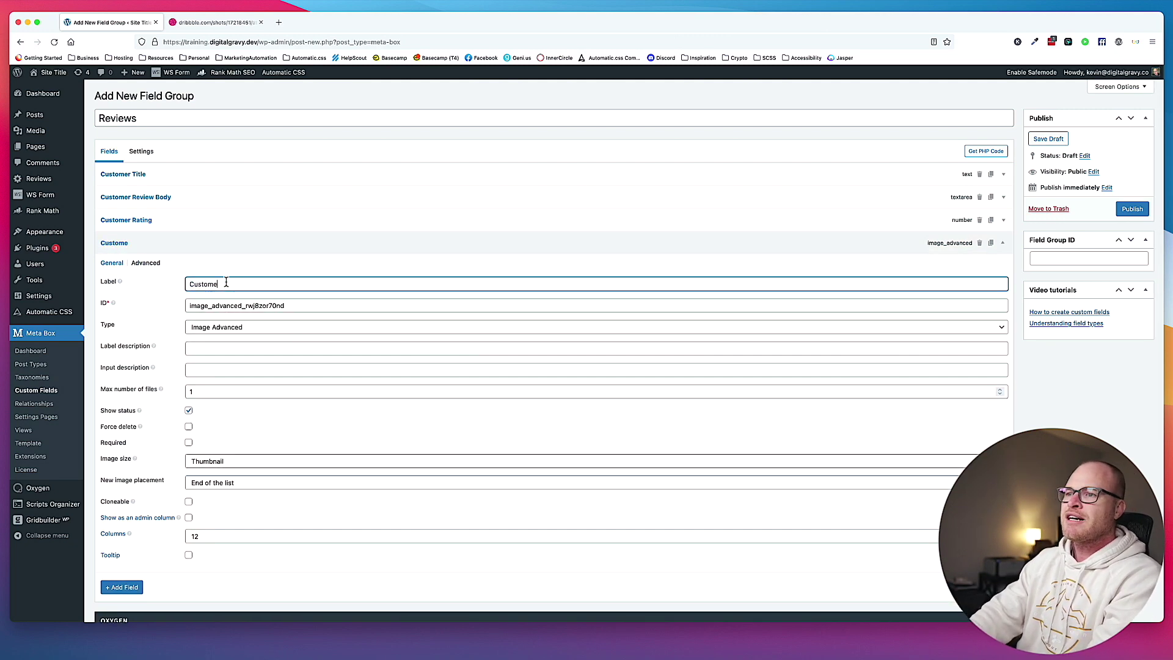
{"action": "left_click", "coordinate": [204, 243]}
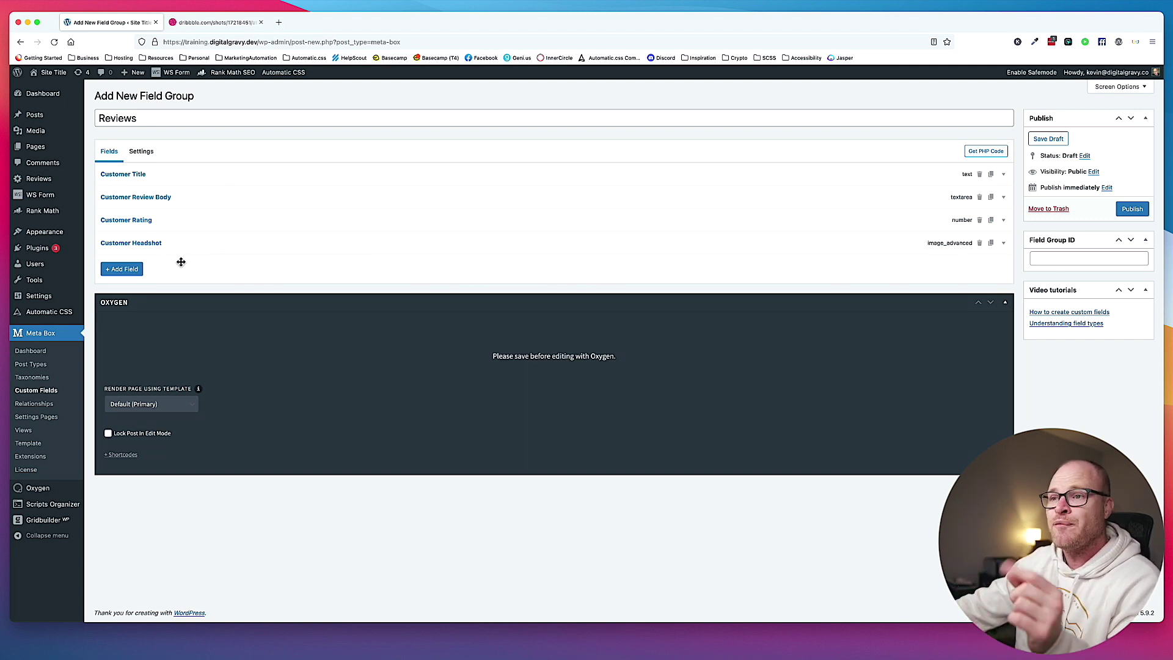
{"action": "left_click", "coordinate": [137, 270]}
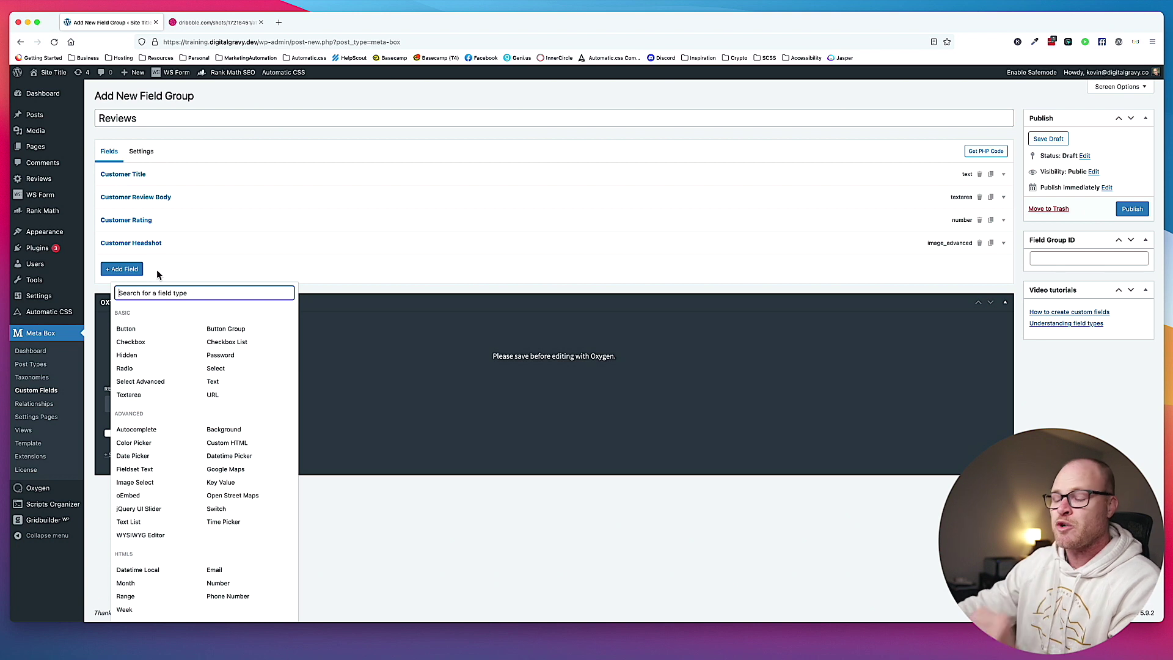
Add a Select field labelled Customer Review Source and begin its choices.
{"action": "type", "text": "select"}
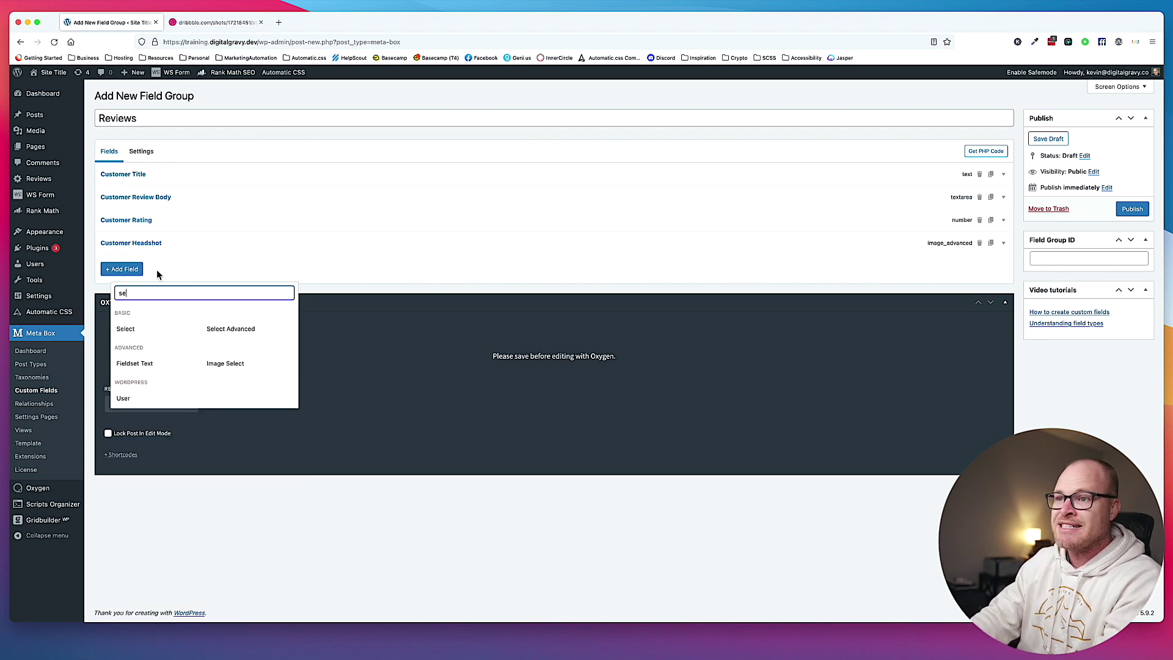
{"action": "left_click", "coordinate": [150, 328]}
{"action": "key", "text": "super+a"}
{"action": "type", "text": "Customer Review Source"}
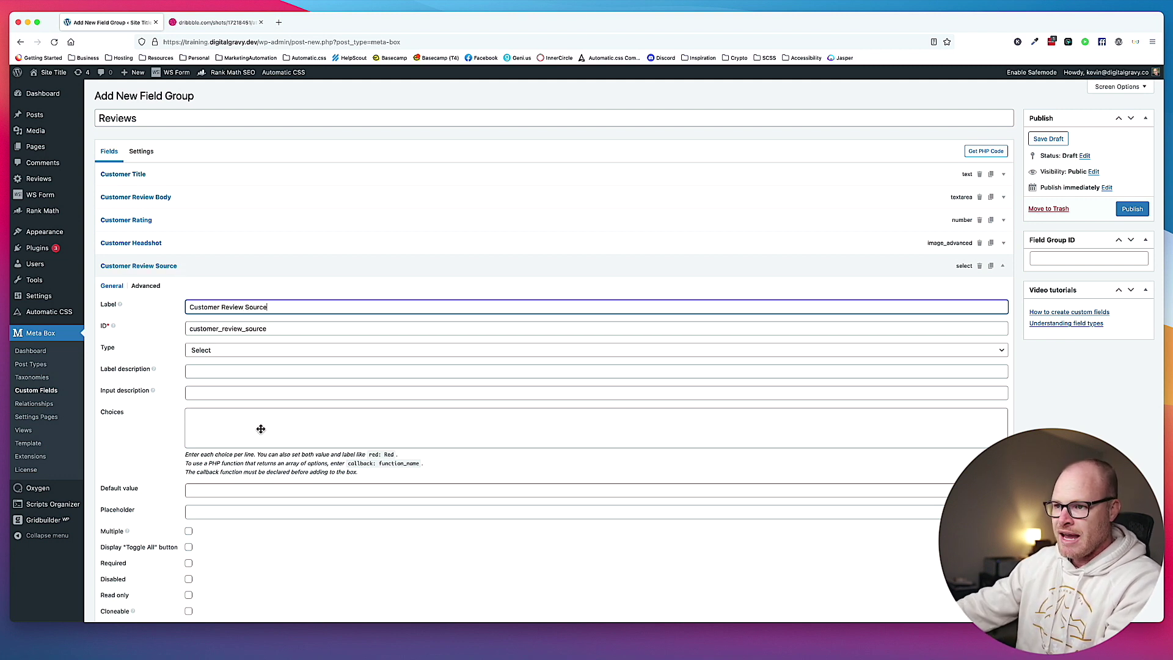
{"action": "scroll", "coordinate": [248, 422], "scroll_direction": "down", "scroll_amount": 1}
{"action": "left_click", "coordinate": [238, 405]}
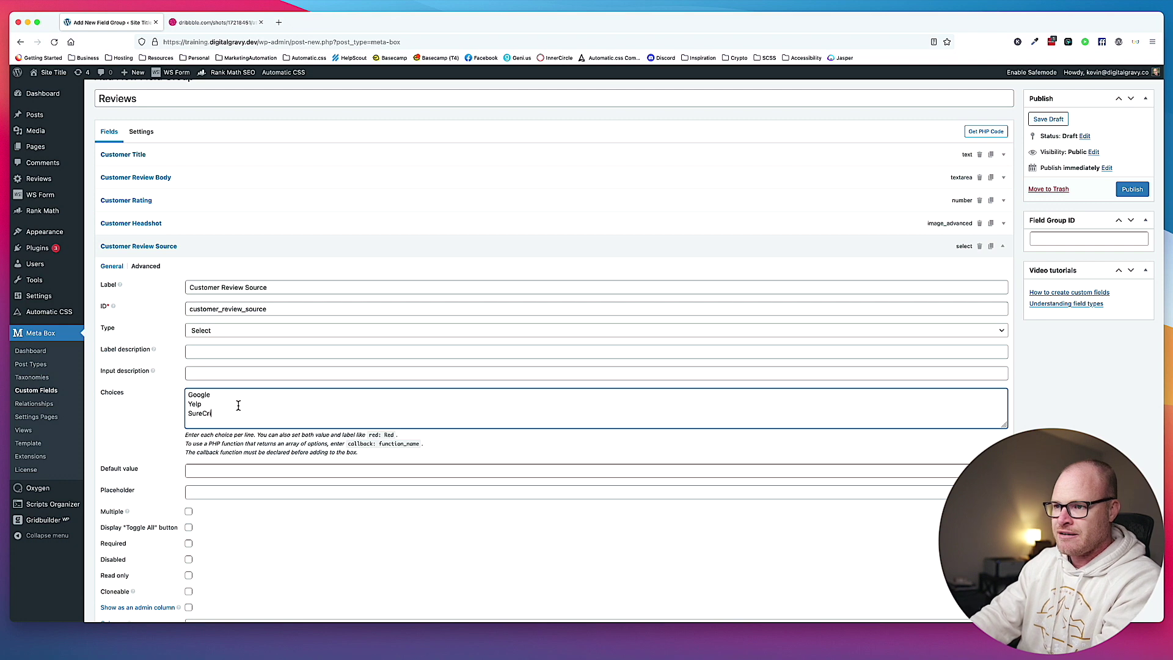
Enter choices Google, Yelp, SureCritic and BBB, checking SureCritic's spelling on Google.
{"action": "key", "text": "super+t"}
{"action": "type", "text": "surecrti"}
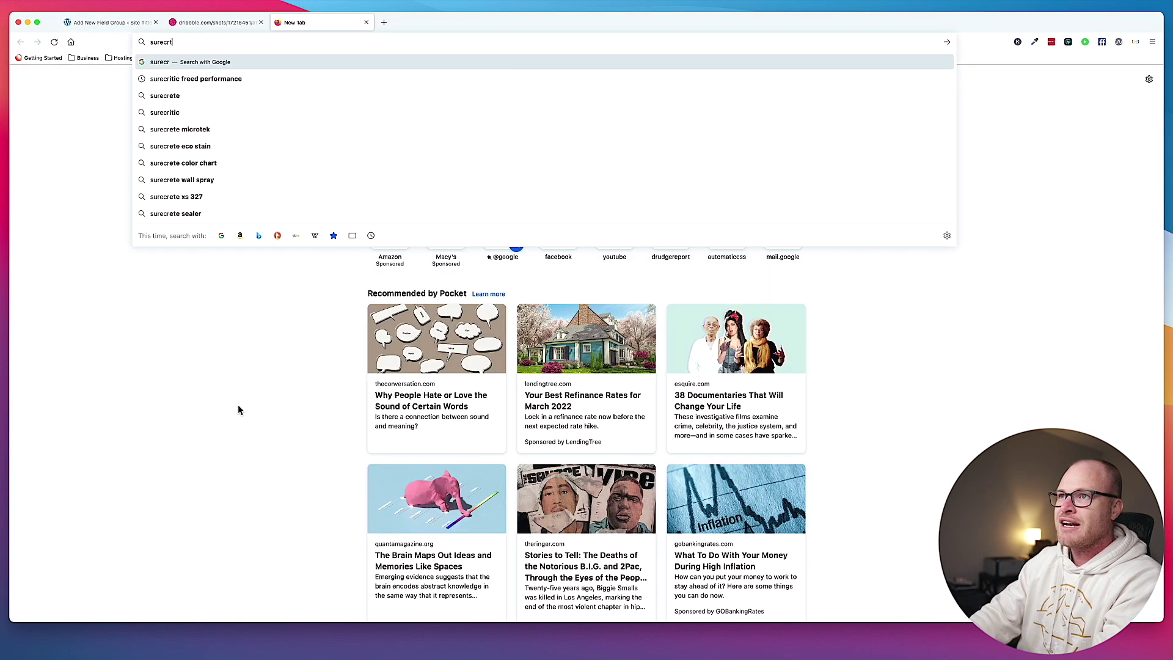
{"action": "key", "text": "BackSpace"}
{"action": "key", "text": "BackSpace"}
{"action": "type", "text": "itic"}
{"action": "key", "text": "Return"}
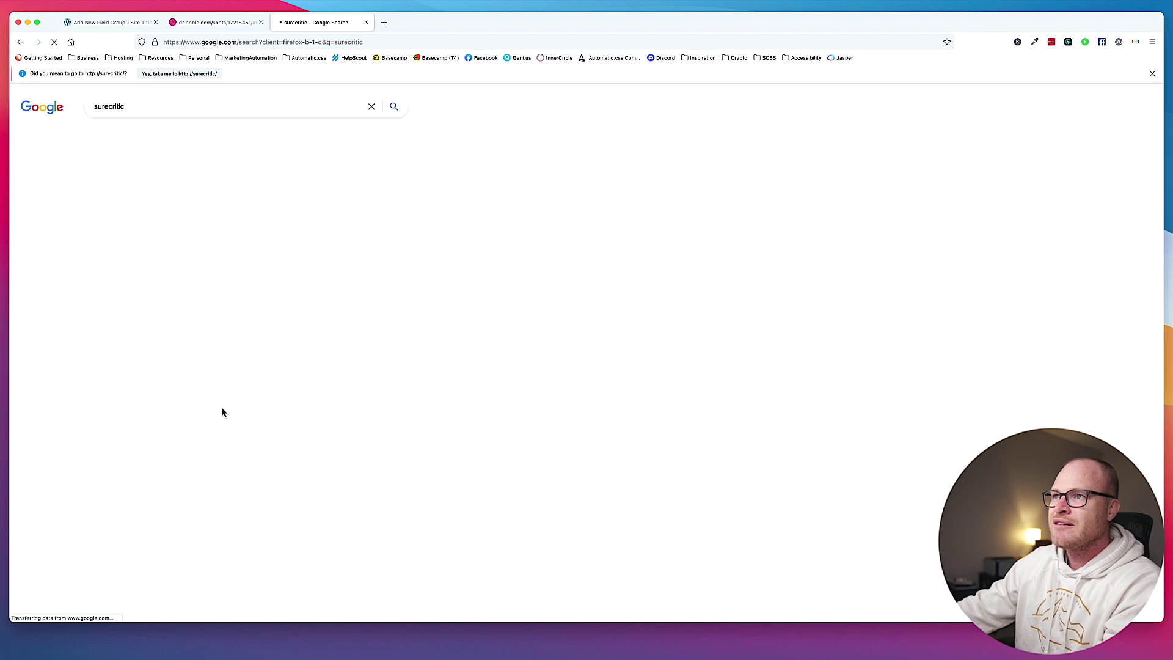
{"action": "left_click", "coordinate": [135, 27]}
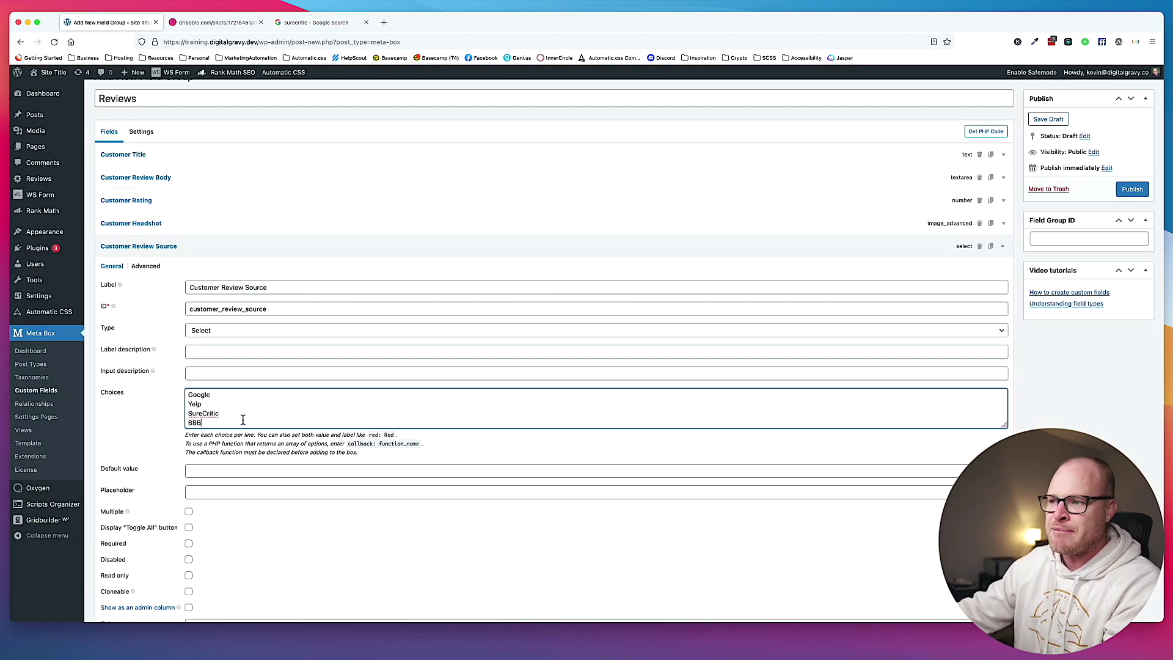
{"action": "scroll", "coordinate": [243, 420], "scroll_direction": "down", "scroll_amount": 2}
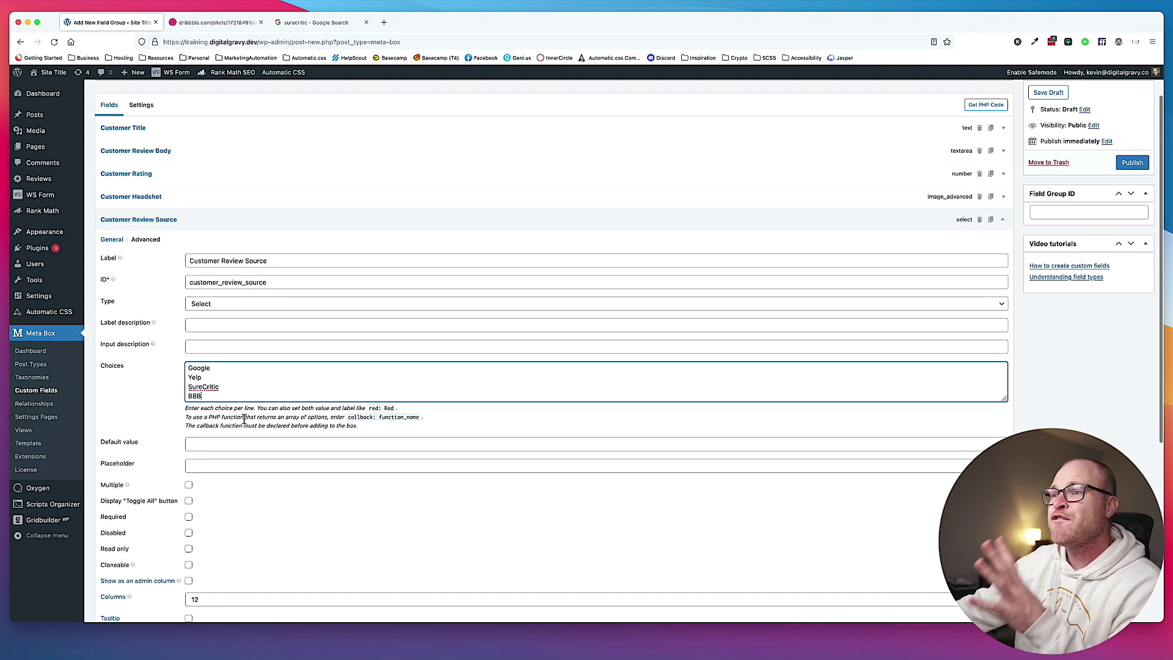
{"action": "left_click", "coordinate": [218, 213]}
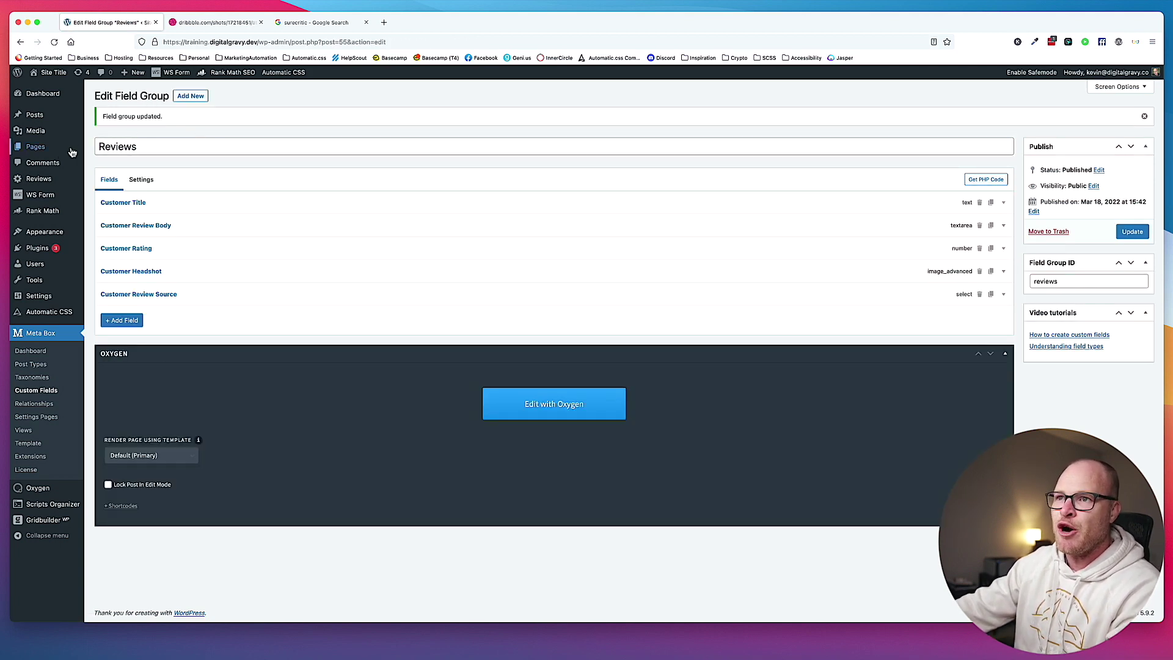
Open All Reviews in a new tab and edit the New Review post.
{"action": "left_click", "coordinate": [46, 183], "text": "super"}
{"action": "left_click", "coordinate": [203, 27]}
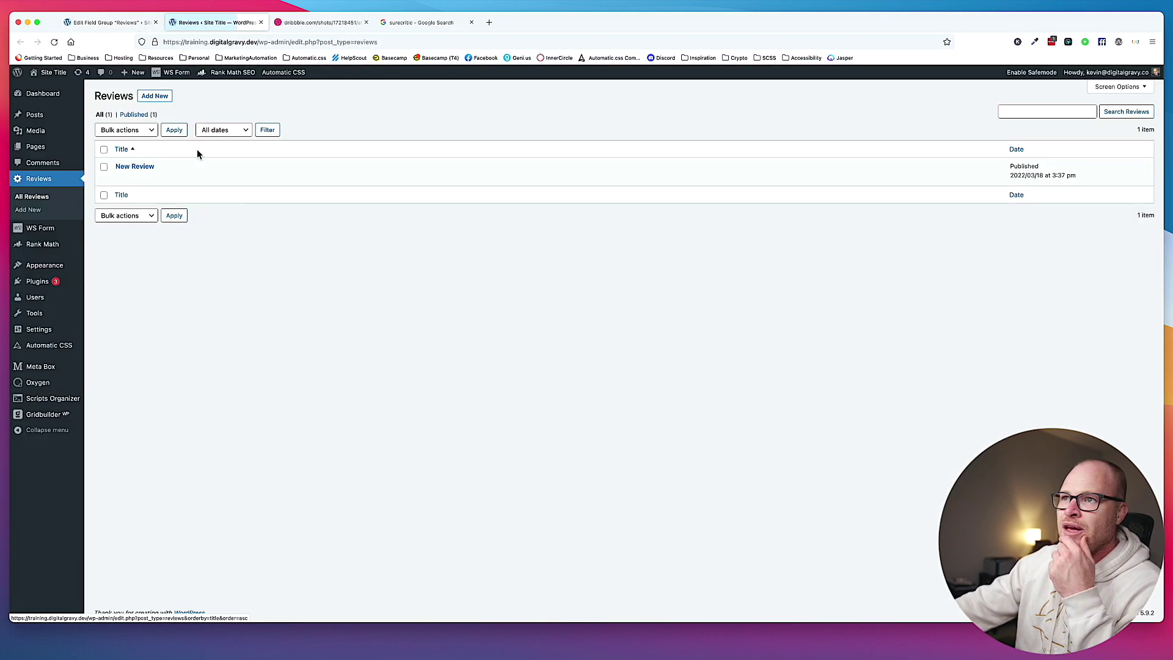
{"action": "left_click", "coordinate": [135, 167]}
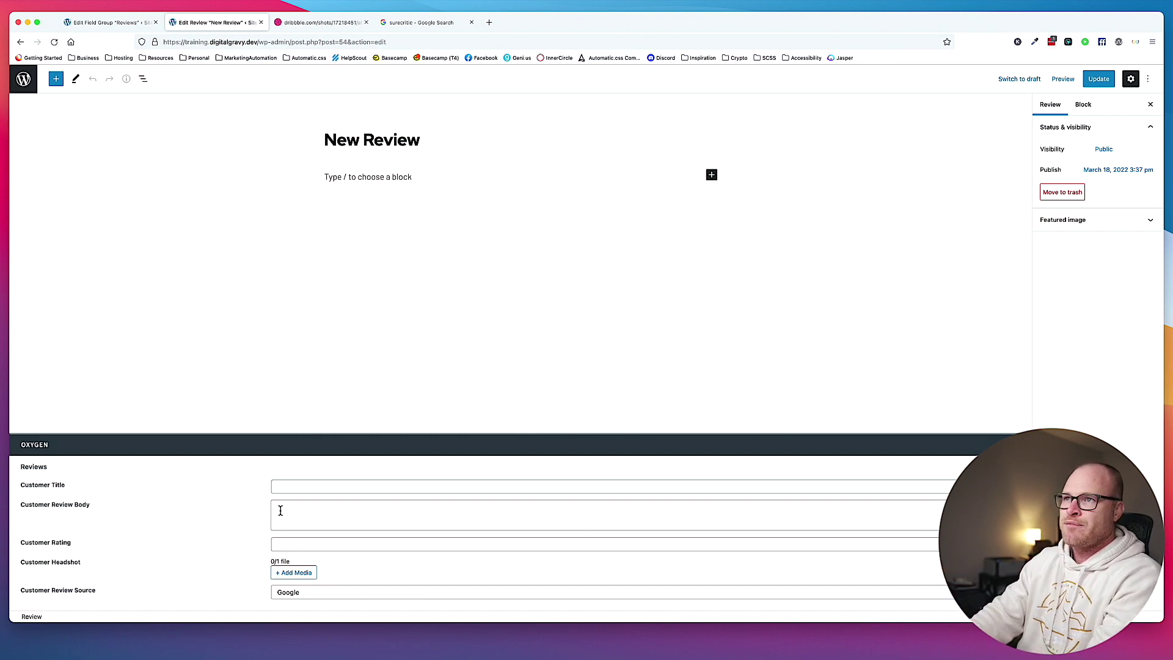
{"action": "key", "text": "super+t"}
Search 'roofer near me' and open Hail or High Water Roofing's Google reviews.
{"action": "type", "text": "roofer near"}
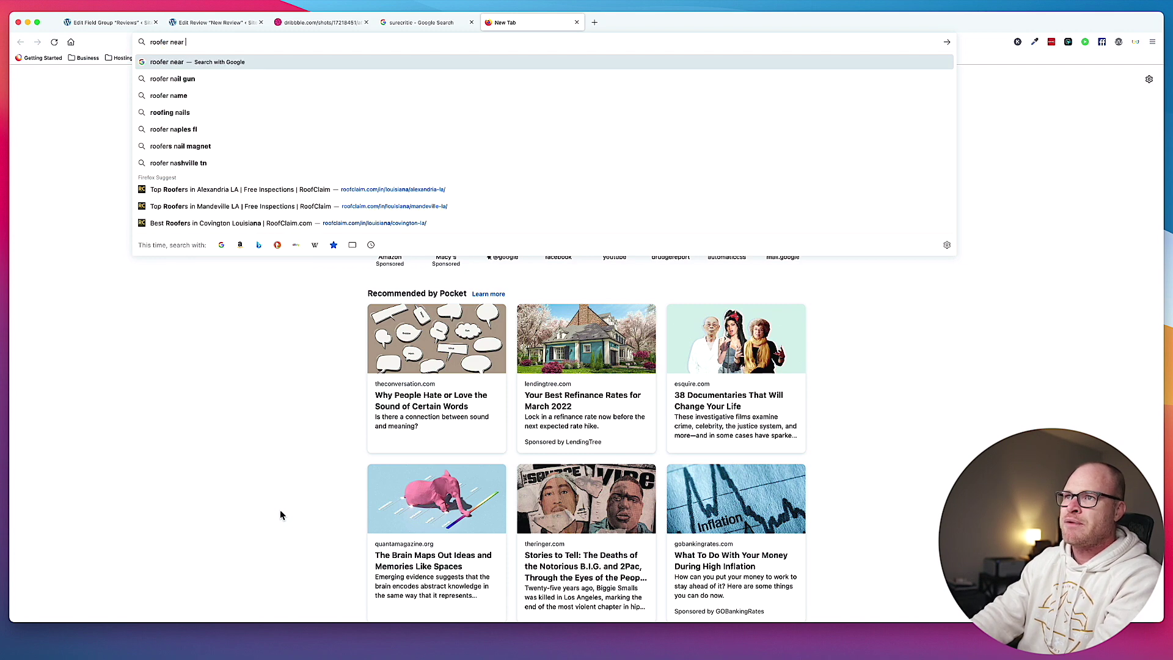
{"action": "type", "text": " me"}
{"action": "key", "text": "Return"}
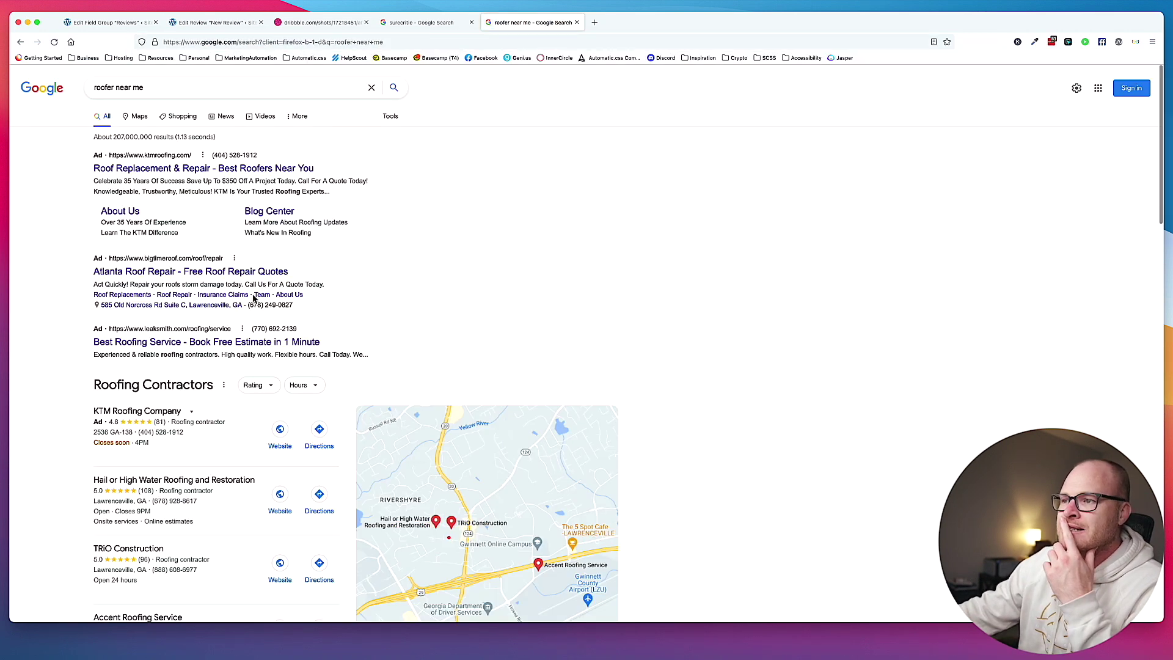
{"action": "scroll", "coordinate": [183, 263], "scroll_direction": "down", "scroll_amount": 3}
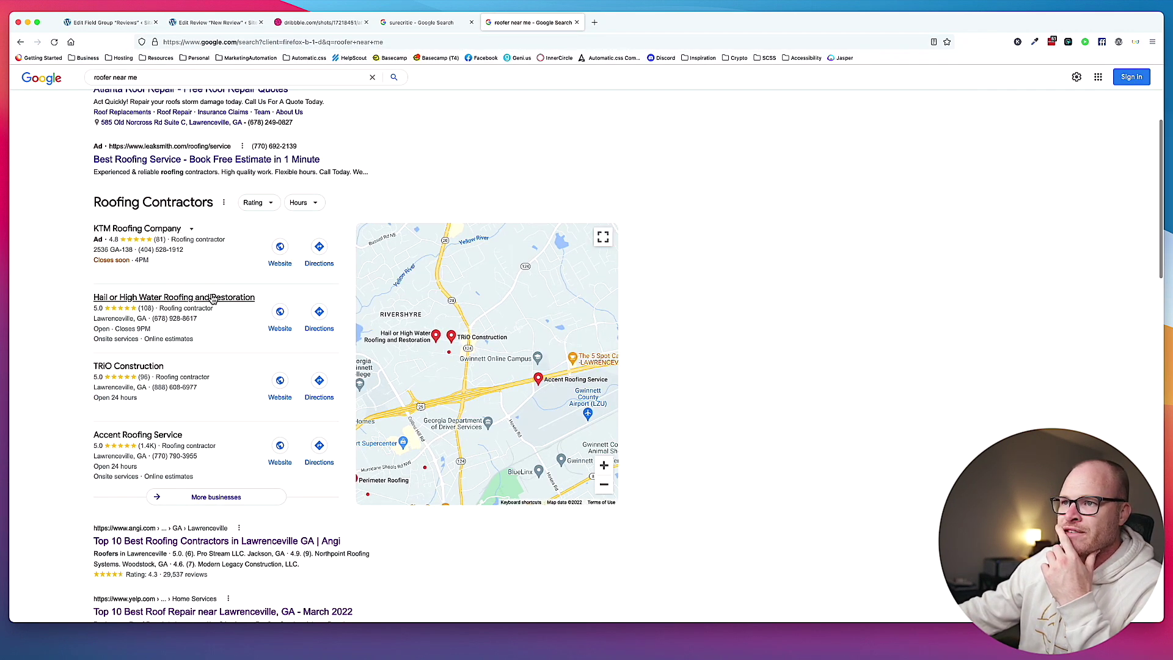
{"action": "left_click", "coordinate": [205, 328]}
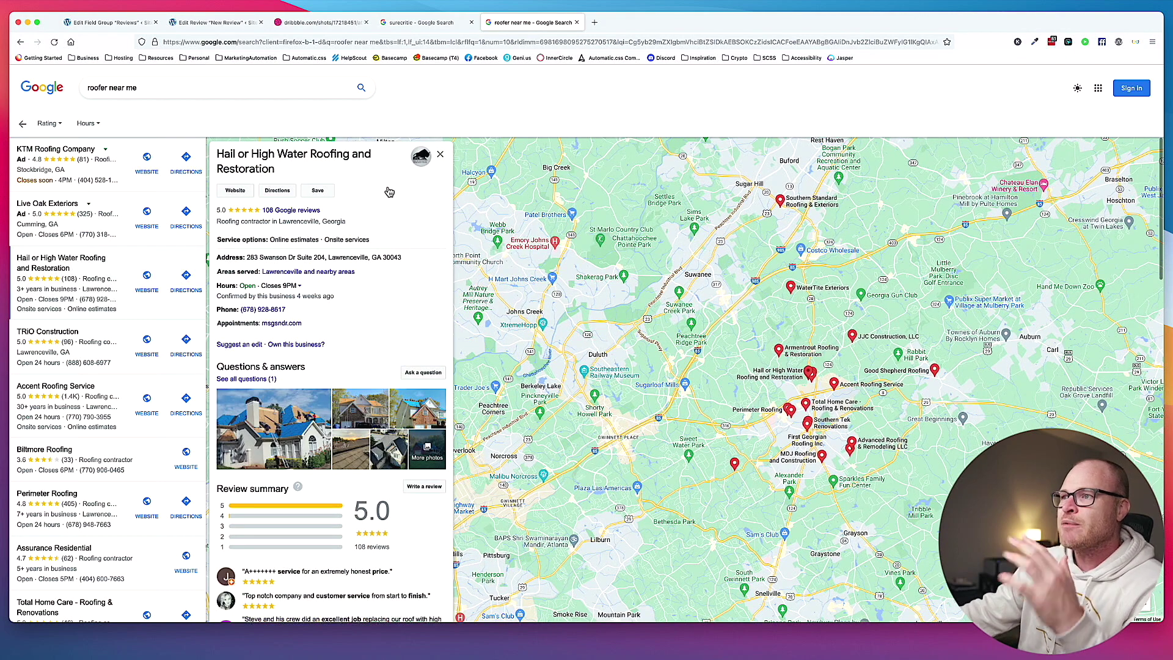
{"action": "left_click", "coordinate": [311, 210]}
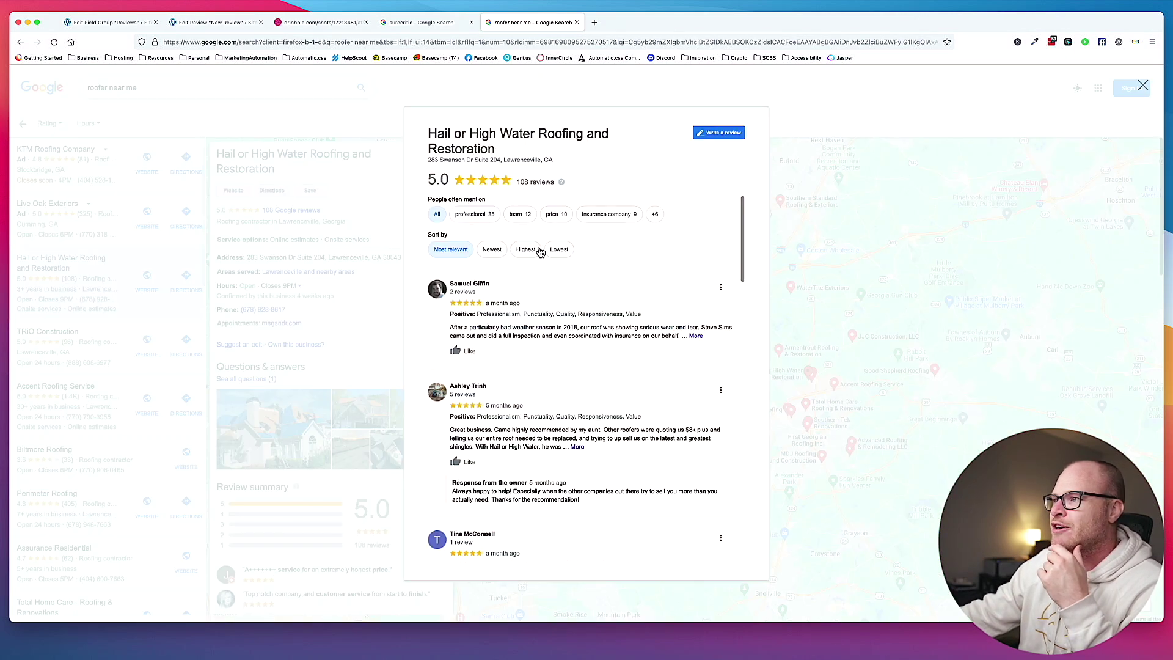
Expand the first two reviews to full text and select the second review's text.
{"action": "scroll", "coordinate": [543, 257], "scroll_direction": "down", "scroll_amount": 2}
{"action": "scroll", "coordinate": [542, 258], "scroll_direction": "up", "scroll_amount": 1}
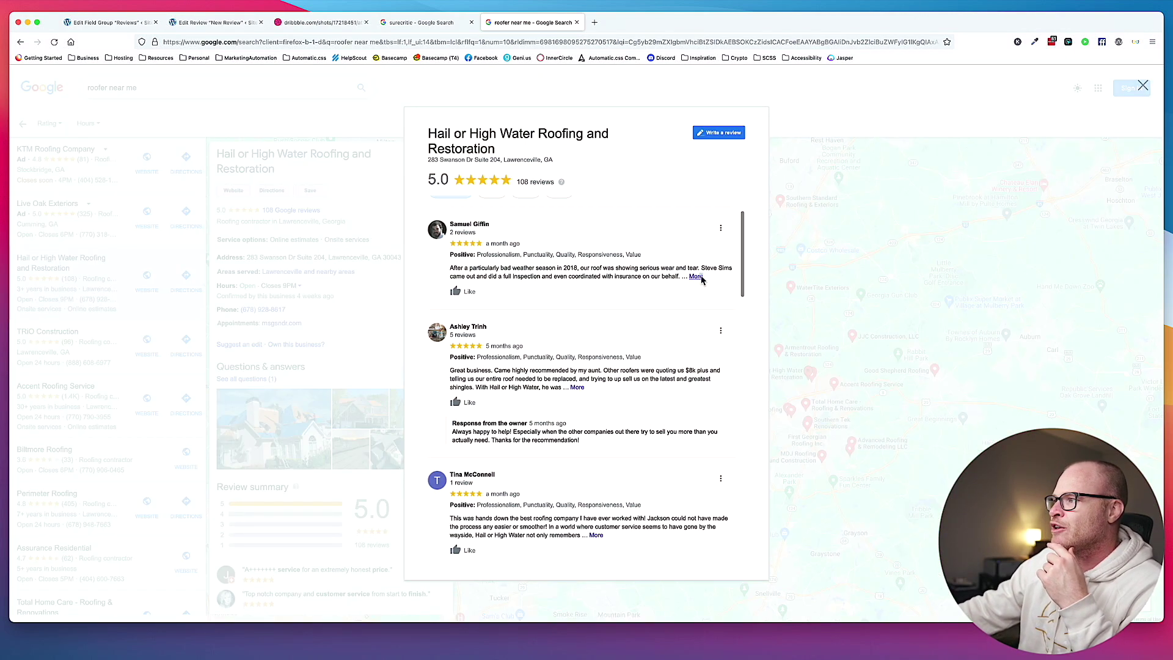
{"action": "left_click", "coordinate": [696, 276]}
{"action": "scroll", "coordinate": [660, 294], "scroll_direction": "down", "scroll_amount": 2}
{"action": "left_click", "coordinate": [577, 372]}
{"action": "scroll", "coordinate": [651, 382], "scroll_direction": "down", "scroll_amount": 1}
{"action": "left_click_drag", "start_coordinate": [476, 340], "coordinate": [453, 324]}
{"action": "key", "text": "cmd+c"}
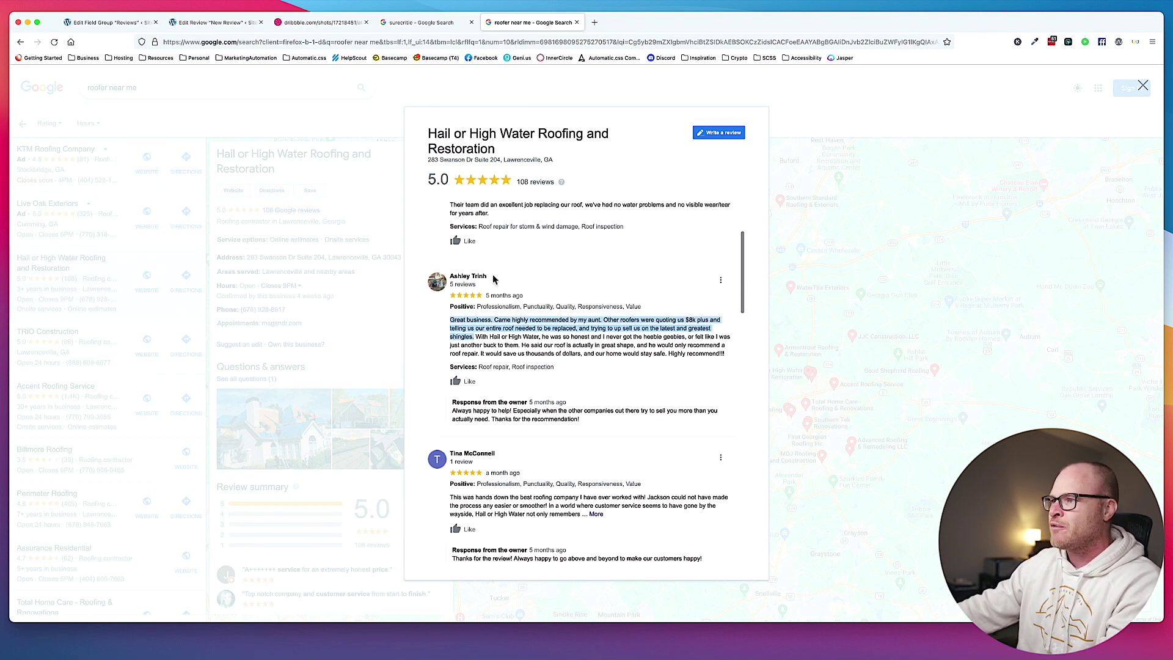
Replace the New Review post title with the reviewer's name.
{"action": "left_click", "coordinate": [211, 22]}
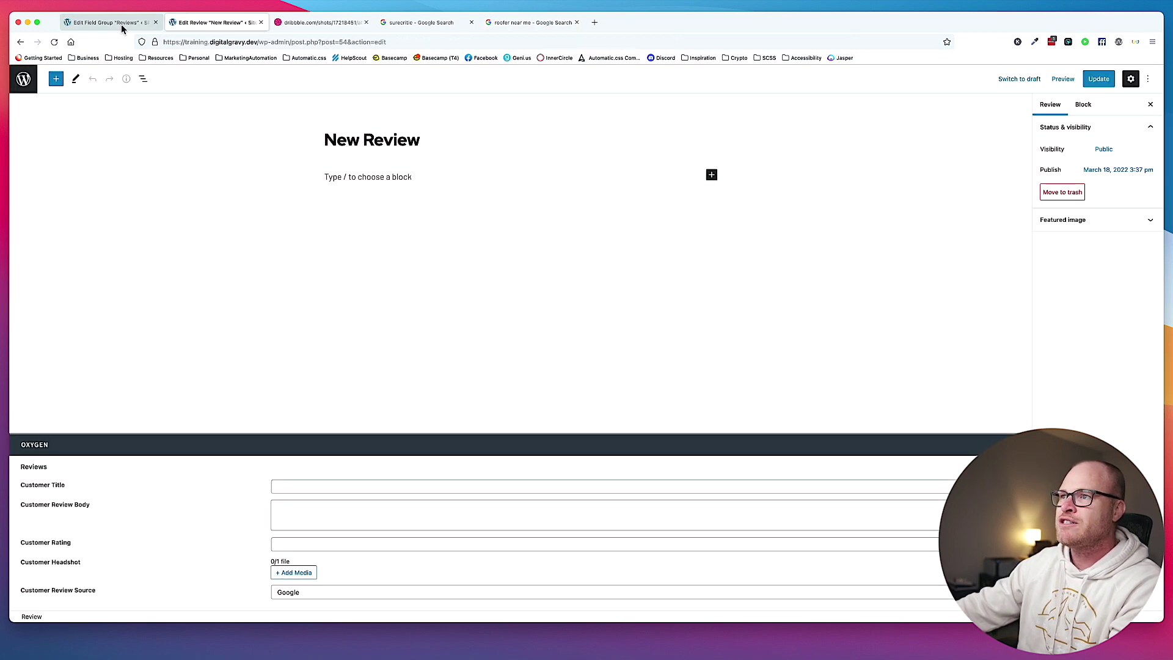
{"action": "triple_click", "coordinate": [366, 142]}
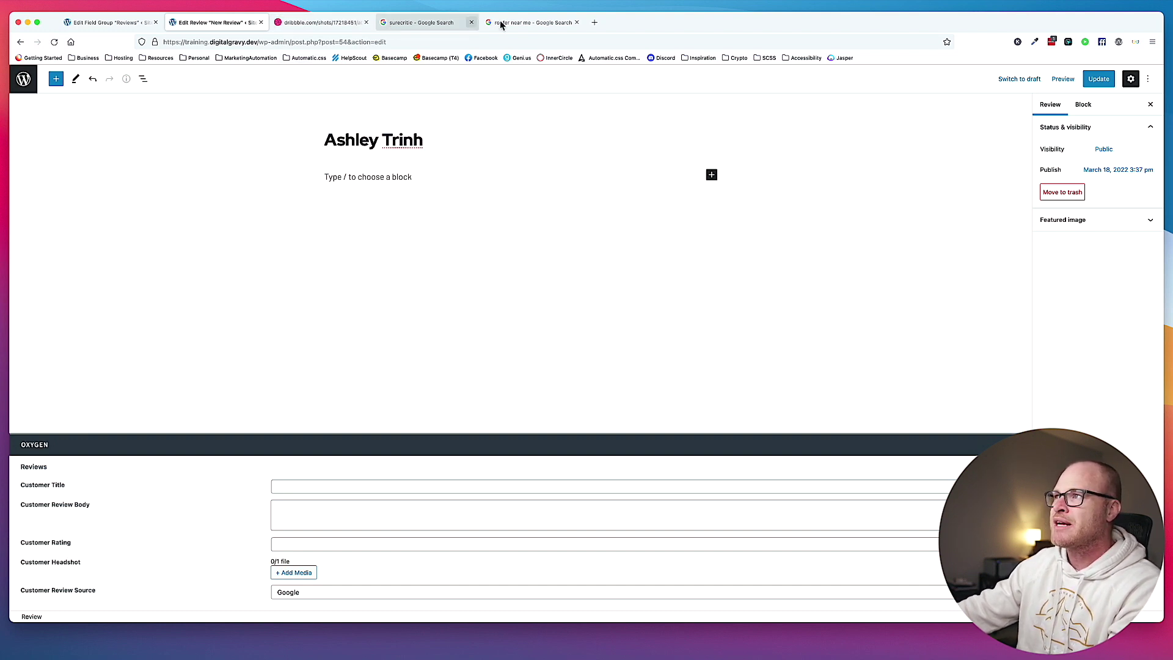
{"action": "left_click", "coordinate": [100, 22]}
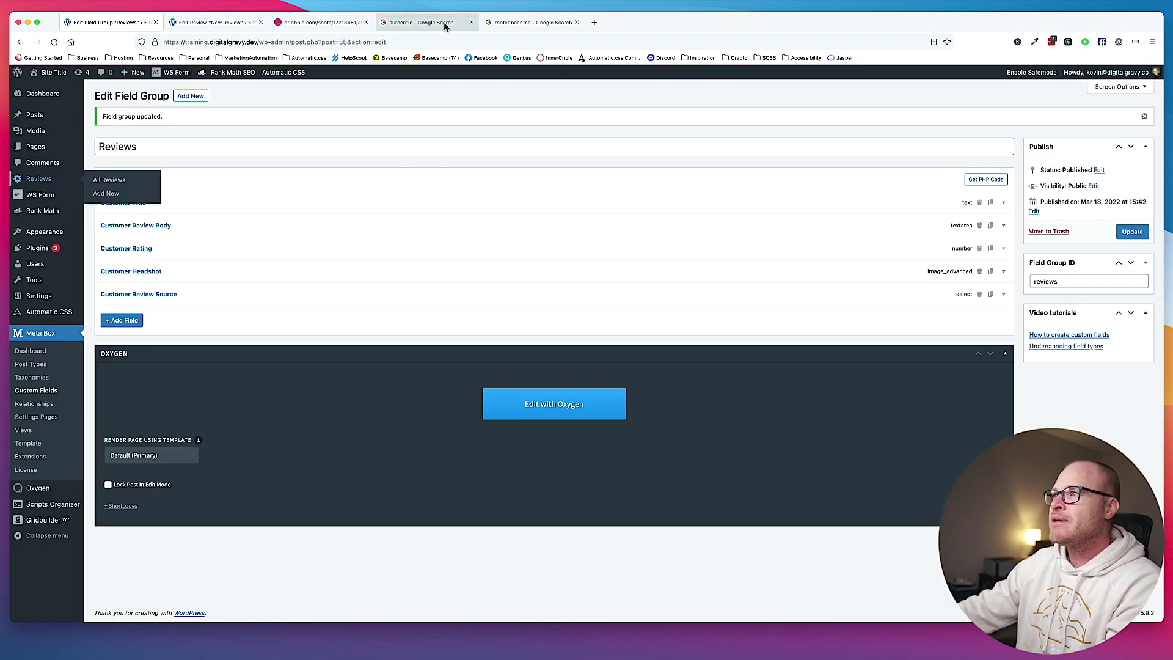
Paste the Google review text into Customer Review Body and set Customer Title to Homeowner.
{"action": "left_click", "coordinate": [530, 23]}
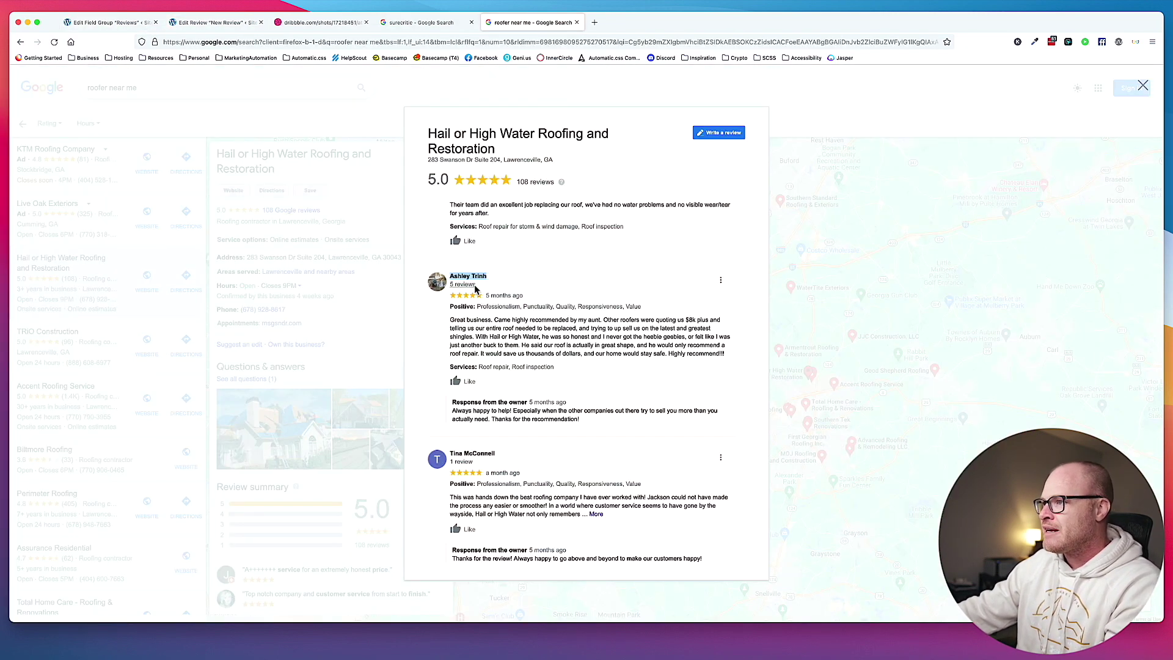
{"action": "left_click_drag", "start_coordinate": [451, 319], "coordinate": [519, 346]}
{"action": "left_click", "coordinate": [211, 23]}
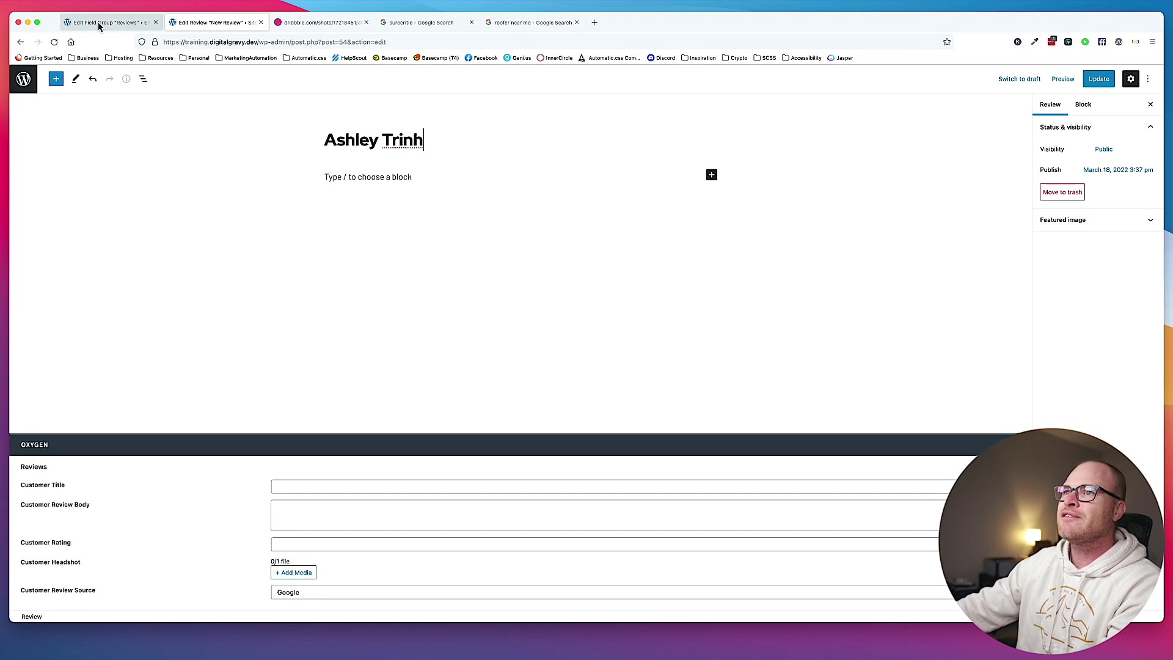
{"action": "left_click", "coordinate": [333, 517]}
{"action": "key", "text": "cmd+v"}
{"action": "left_click", "coordinate": [375, 486]}
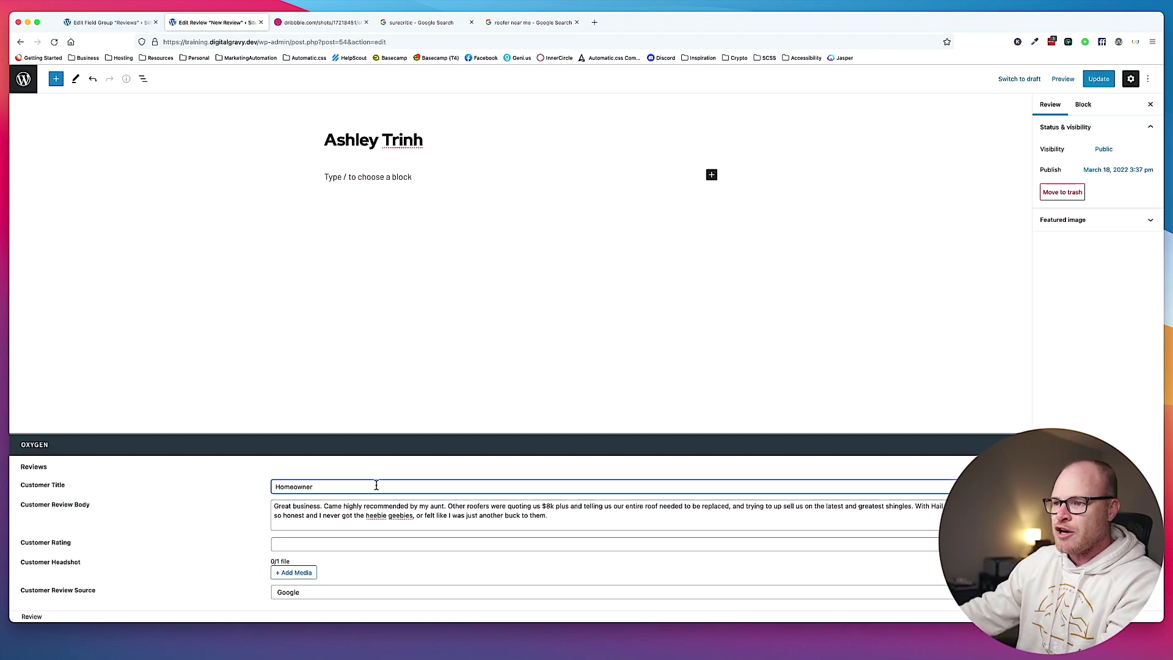
{"action": "left_click", "coordinate": [312, 542]}
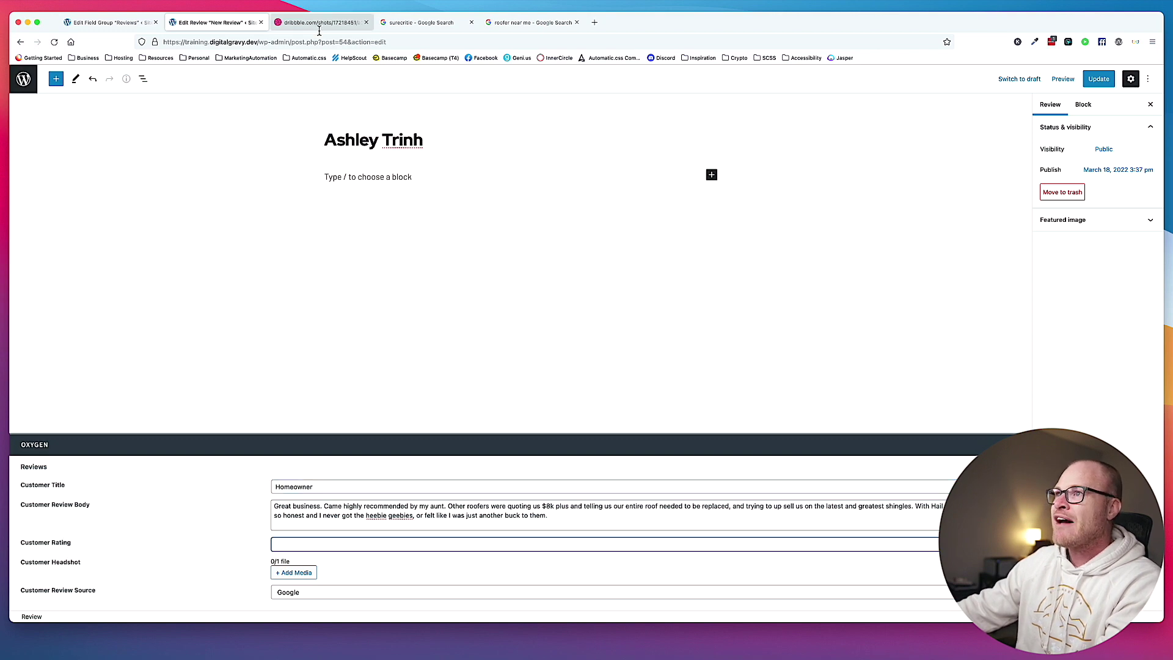
Check the Google review's rating, then add media for the Customer Headshot.
{"action": "left_click", "coordinate": [529, 22]}
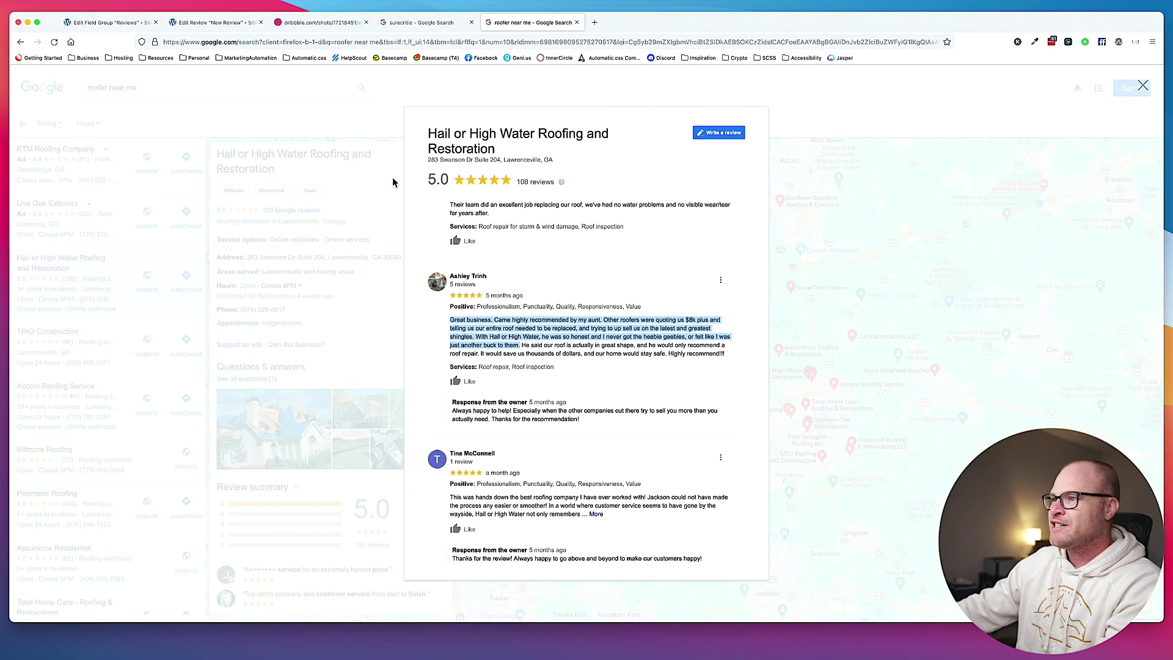
{"action": "left_click", "coordinate": [229, 30]}
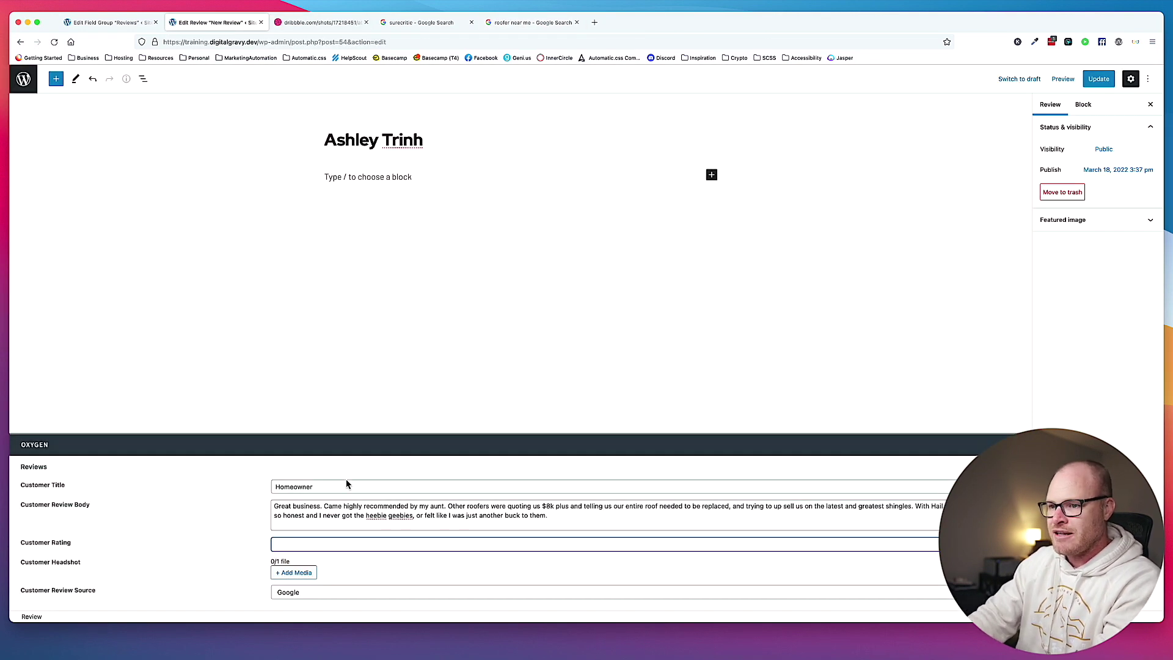
{"action": "key", "text": "Tab"}
{"action": "left_click", "coordinate": [300, 576]}
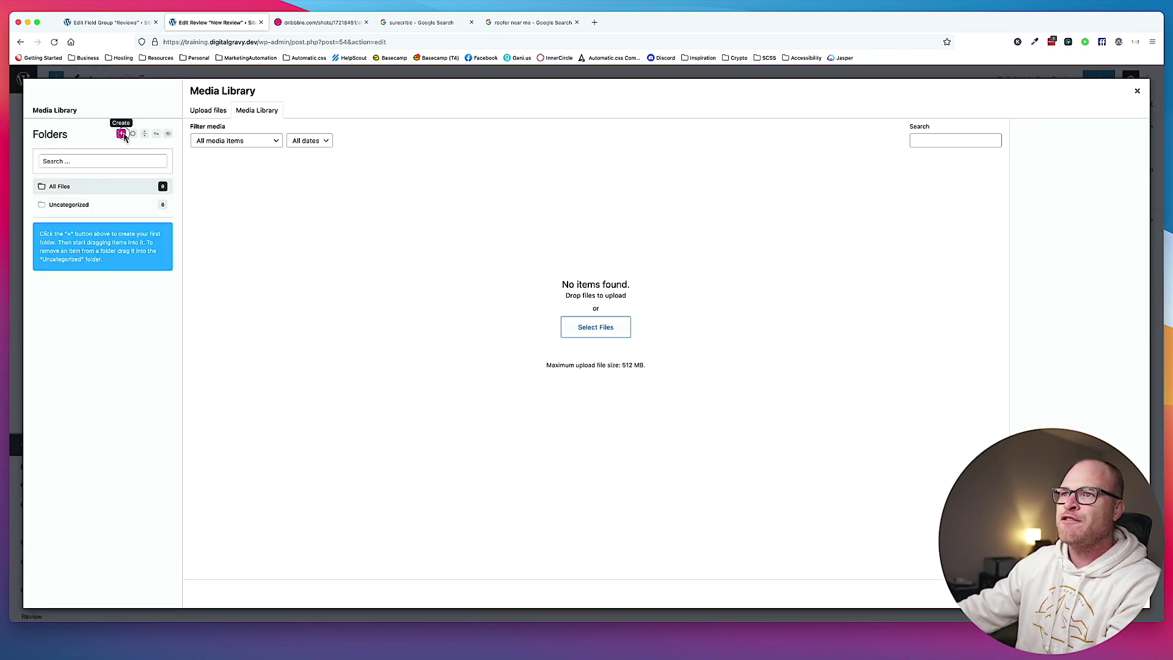
Create a Media Library folder named Reviews, open it, and bring Finder forward.
{"action": "left_click", "coordinate": [122, 133]}
{"action": "type", "text": "Revi"}
{"action": "key", "text": "Return"}
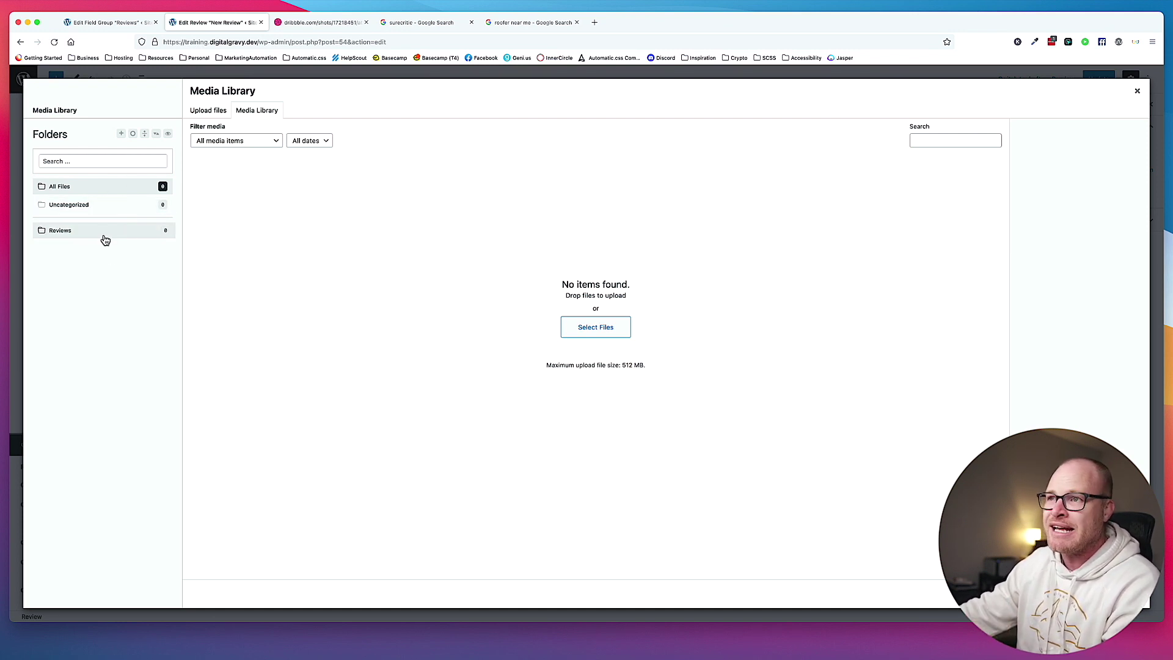
{"action": "left_click", "coordinate": [141, 234]}
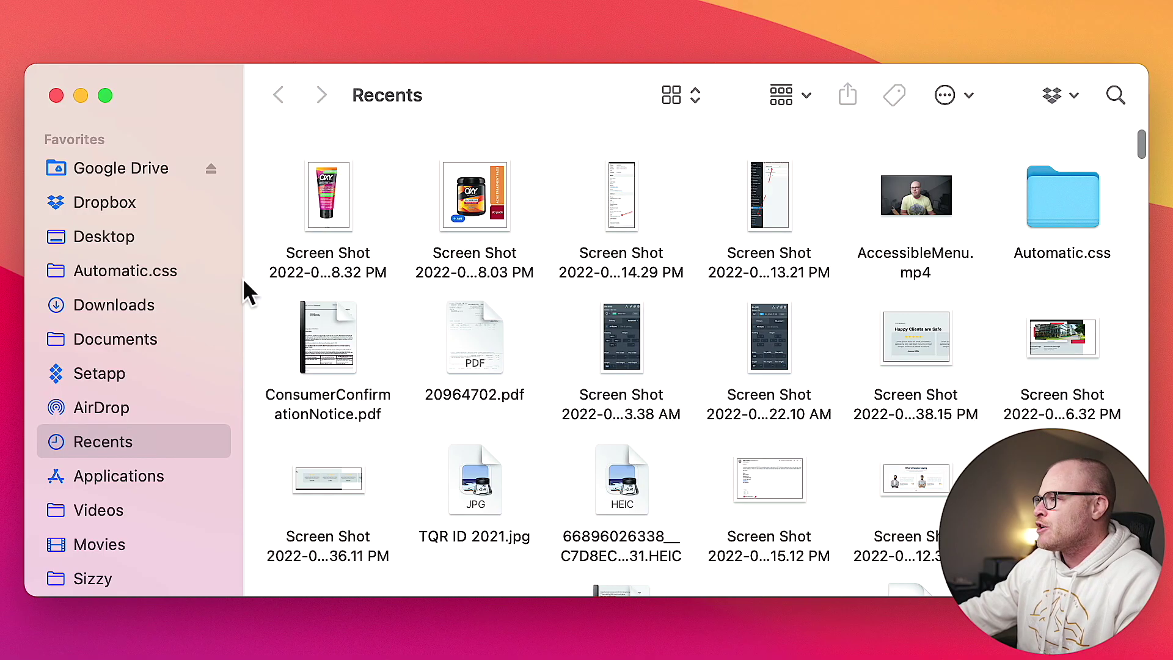
{"action": "left_click", "coordinate": [136, 373]}
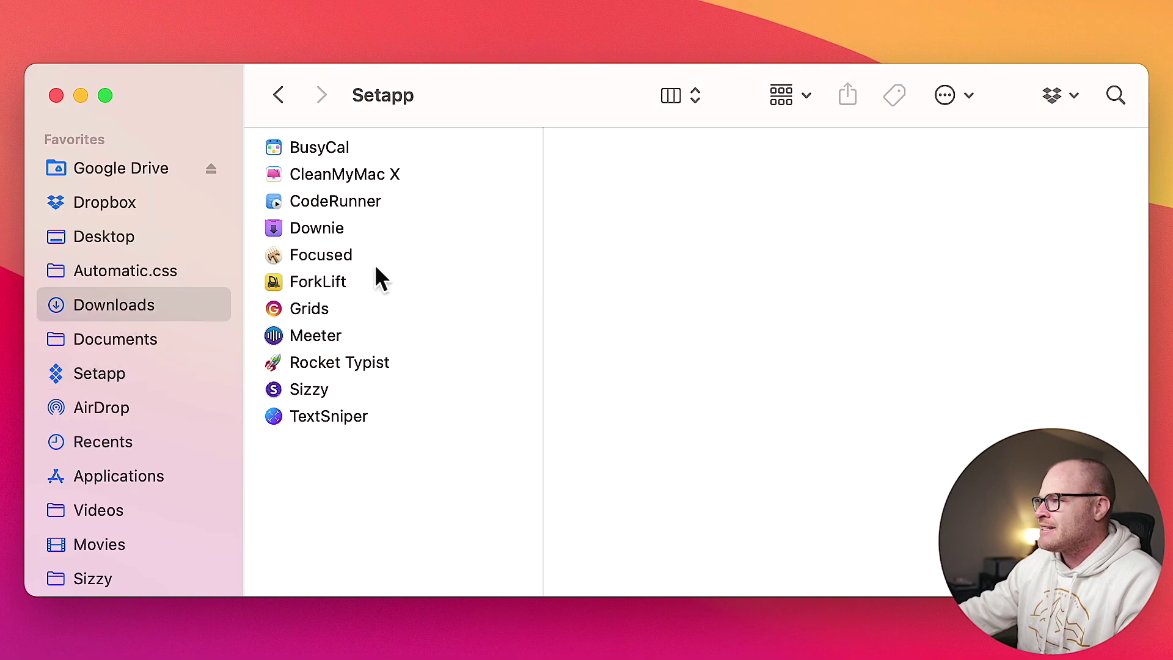
Select female1.jpg, male1.jpg and male2.5.jpg in Downloads > Reviews for upload.
{"action": "left_click", "coordinate": [218, 304]}
{"action": "left_click", "coordinate": [370, 208]}
{"action": "left_click_drag", "start_coordinate": [610, 301], "coordinate": [620, 205]}
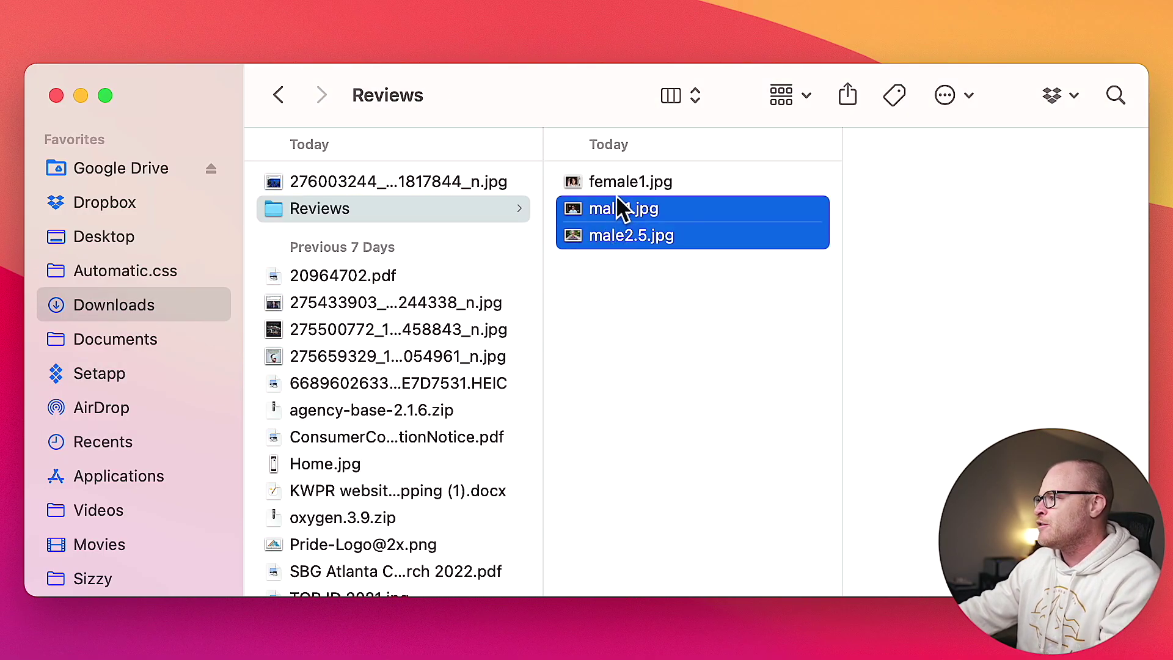
{"action": "left_click_drag", "start_coordinate": [635, 308], "coordinate": [634, 183]}
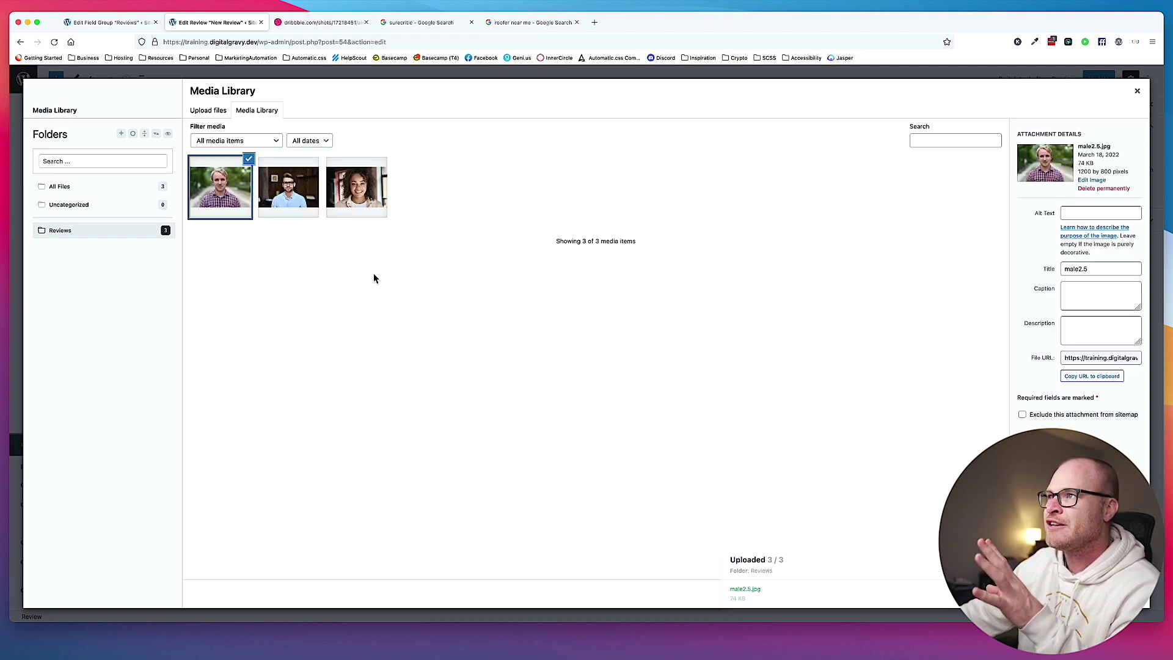
Open Envato Elements from Resources and search Photos for 'headshot'.
{"action": "left_click", "coordinate": [159, 58]}
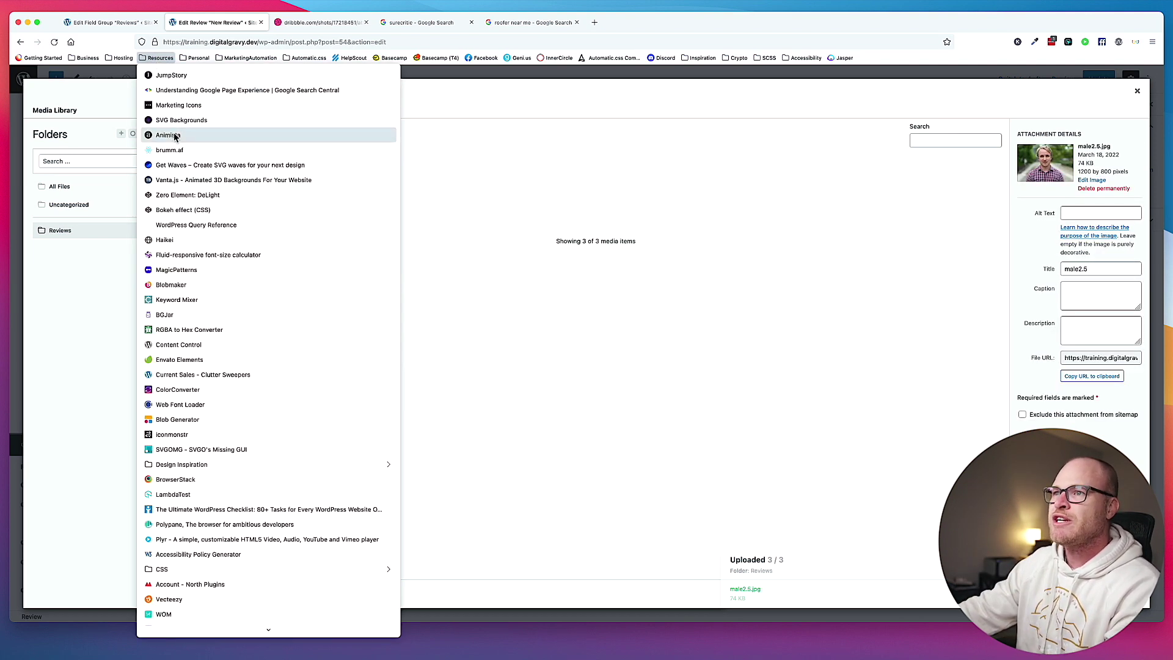
{"action": "left_click", "coordinate": [232, 359]}
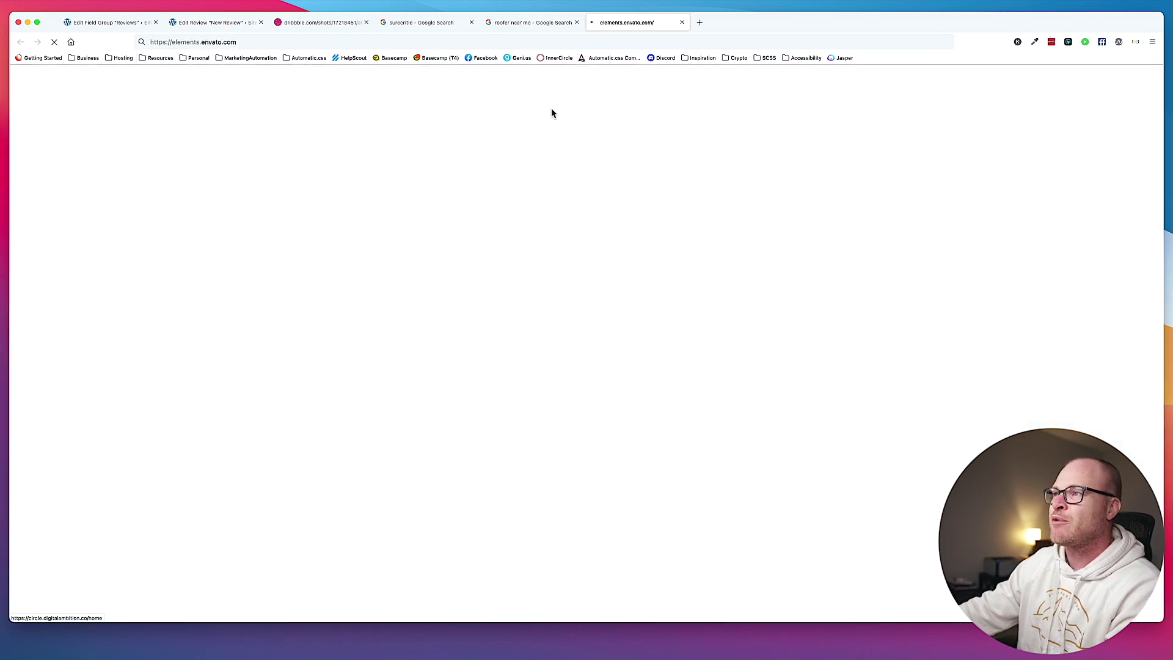
{"action": "left_click", "coordinate": [380, 79]}
{"action": "left_click", "coordinate": [401, 251]}
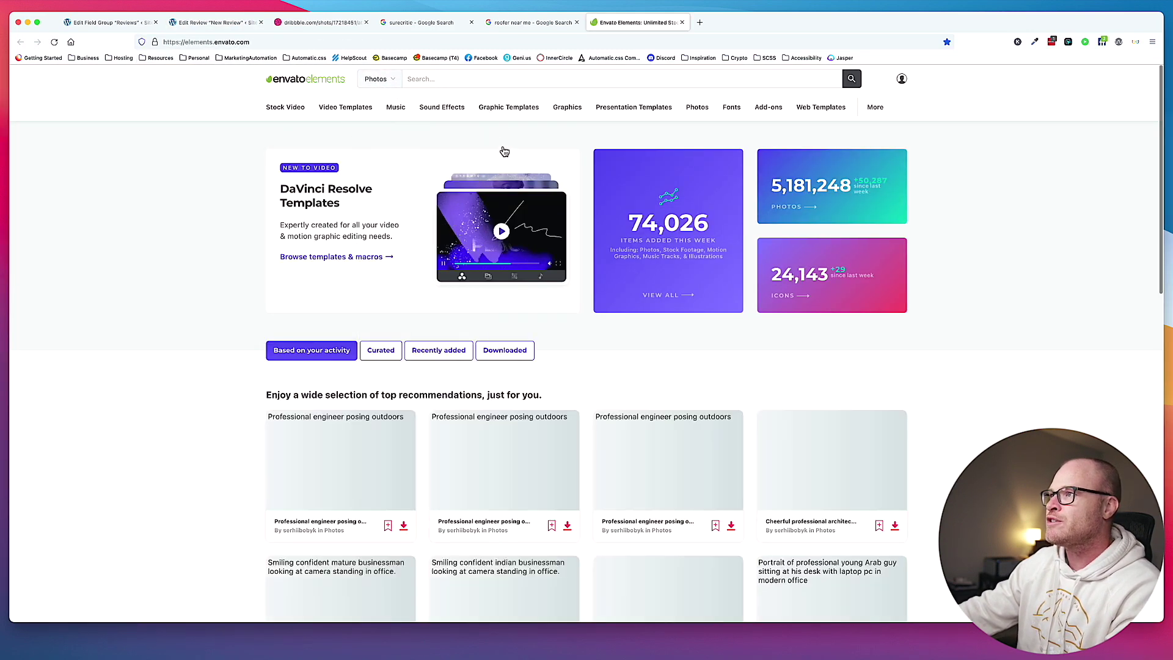
{"action": "left_click", "coordinate": [497, 78]}
{"action": "type", "text": "headshot"}
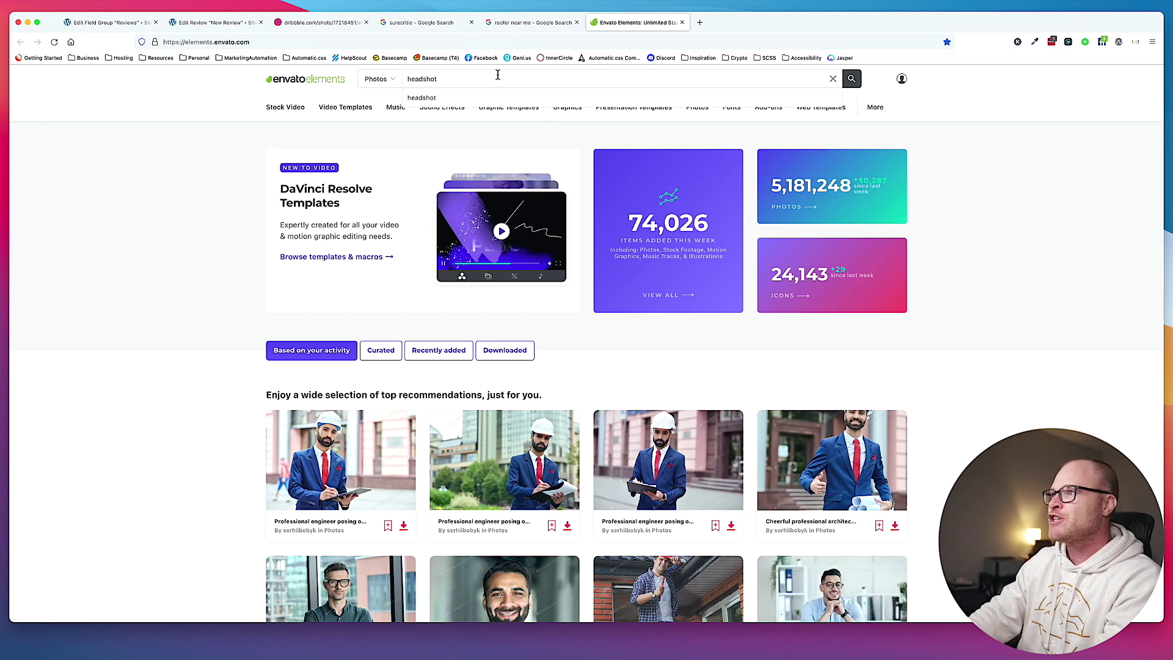
{"action": "key", "text": "Return"}
Open the young woman studio headshot photo and start its download.
{"action": "scroll", "coordinate": [692, 333], "scroll_direction": "down", "scroll_amount": 2}
{"action": "scroll", "coordinate": [692, 334], "scroll_direction": "down", "scroll_amount": 5}
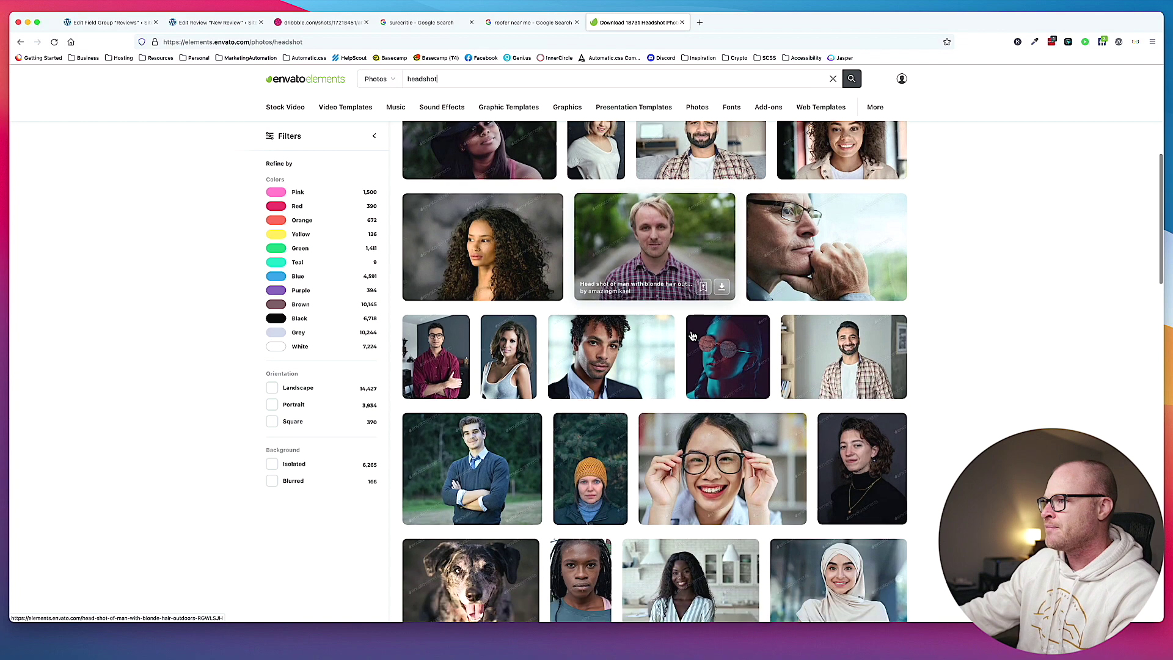
{"action": "scroll", "coordinate": [692, 336], "scroll_direction": "down", "scroll_amount": 1}
{"action": "scroll", "coordinate": [692, 335], "scroll_direction": "up", "scroll_amount": 3}
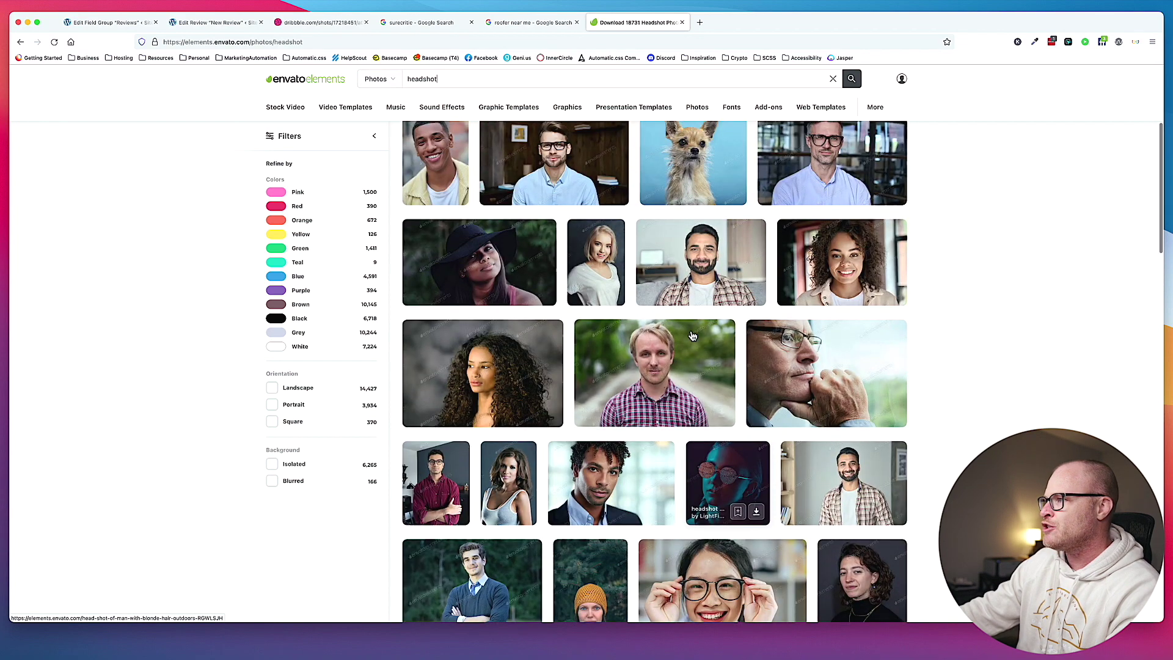
{"action": "left_click", "coordinate": [482, 373]}
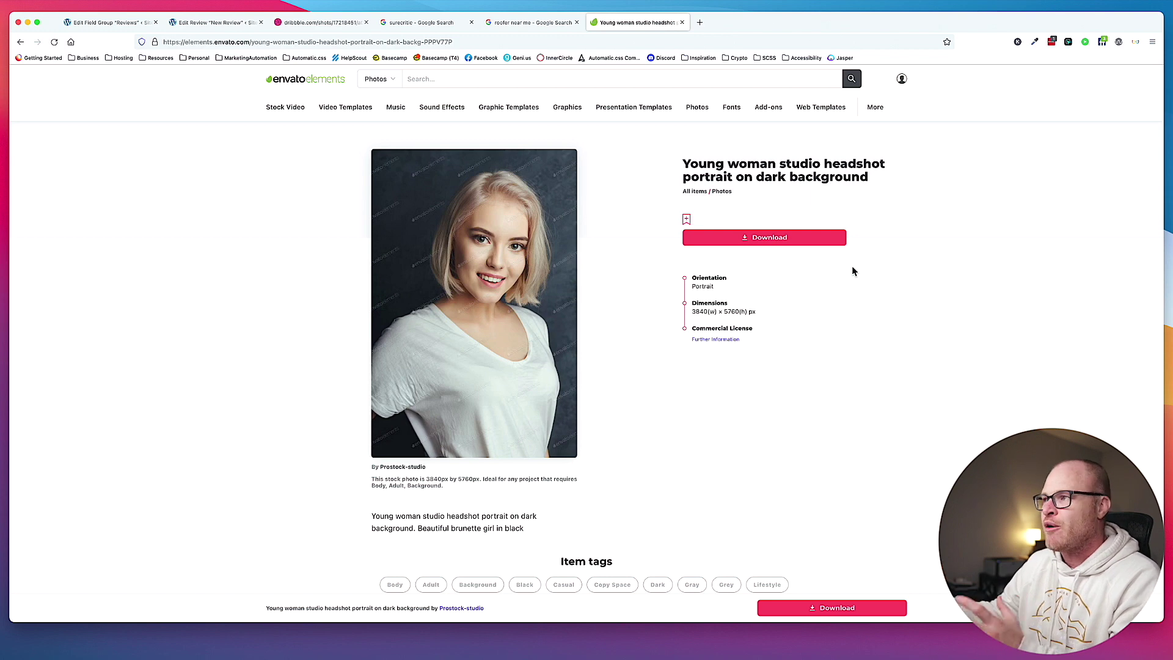
{"action": "left_click", "coordinate": [760, 244]}
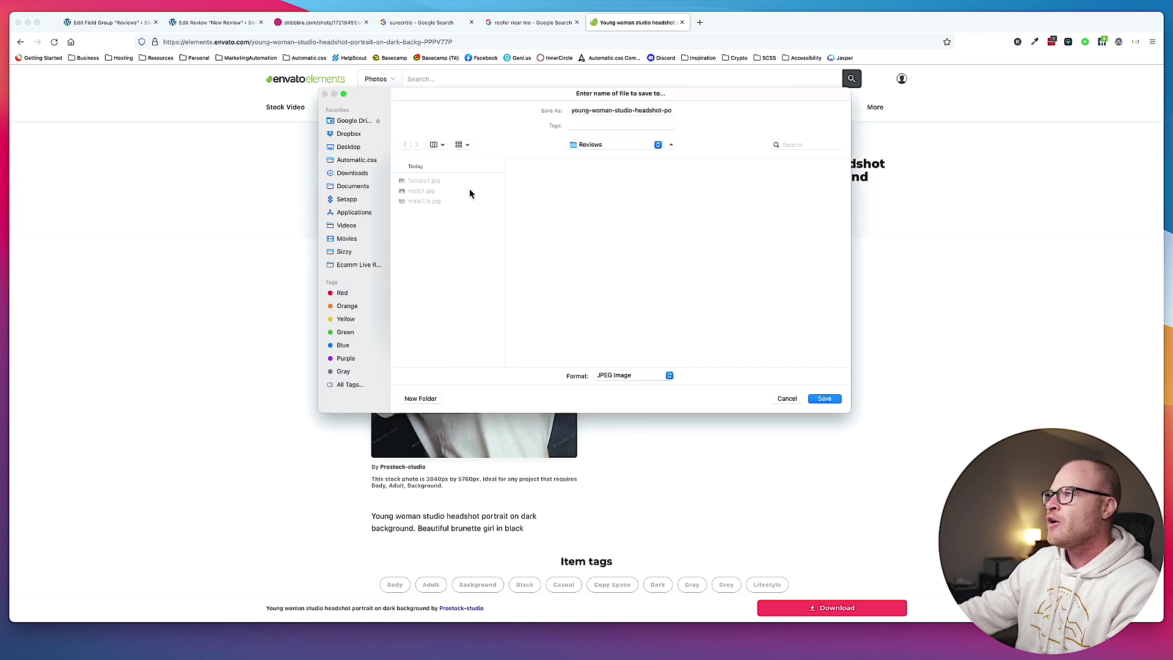
Save the downloaded photo as female2 in the Reviews folder.
{"action": "left_click", "coordinate": [592, 118]}
{"action": "left_click_drag", "start_coordinate": [593, 114], "coordinate": [571, 113]}
{"action": "type", "text": "female2"}
{"action": "key", "text": "Return"}
{"action": "mouse_move", "coordinate": [709, 97]}
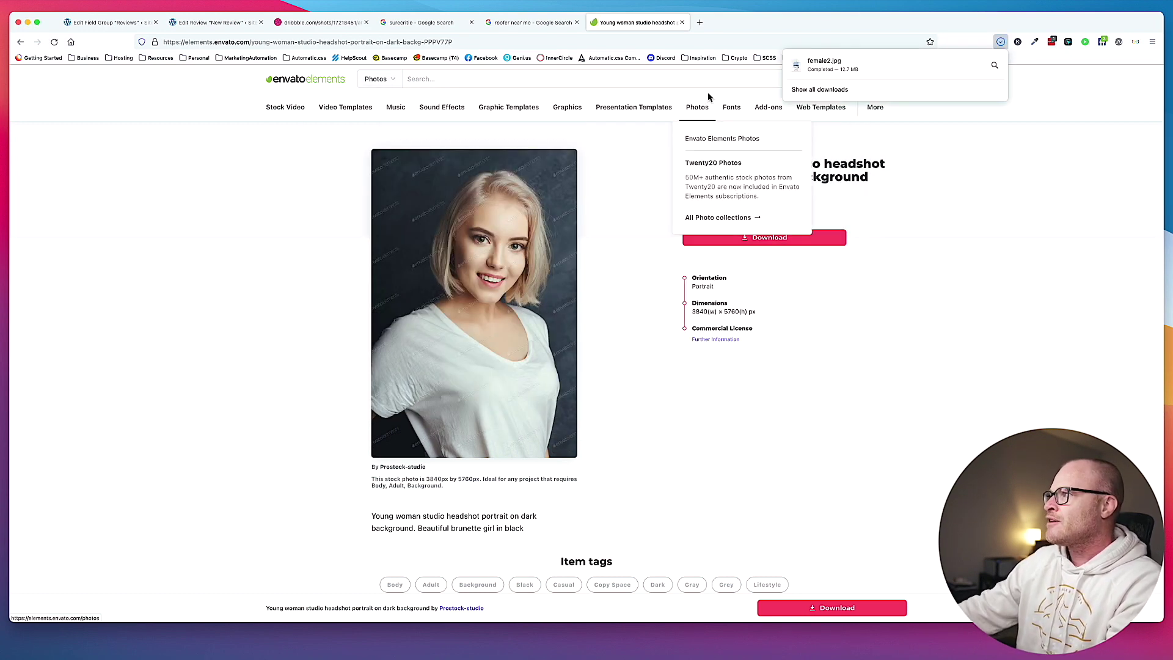
{"action": "left_click", "coordinate": [296, 213]}
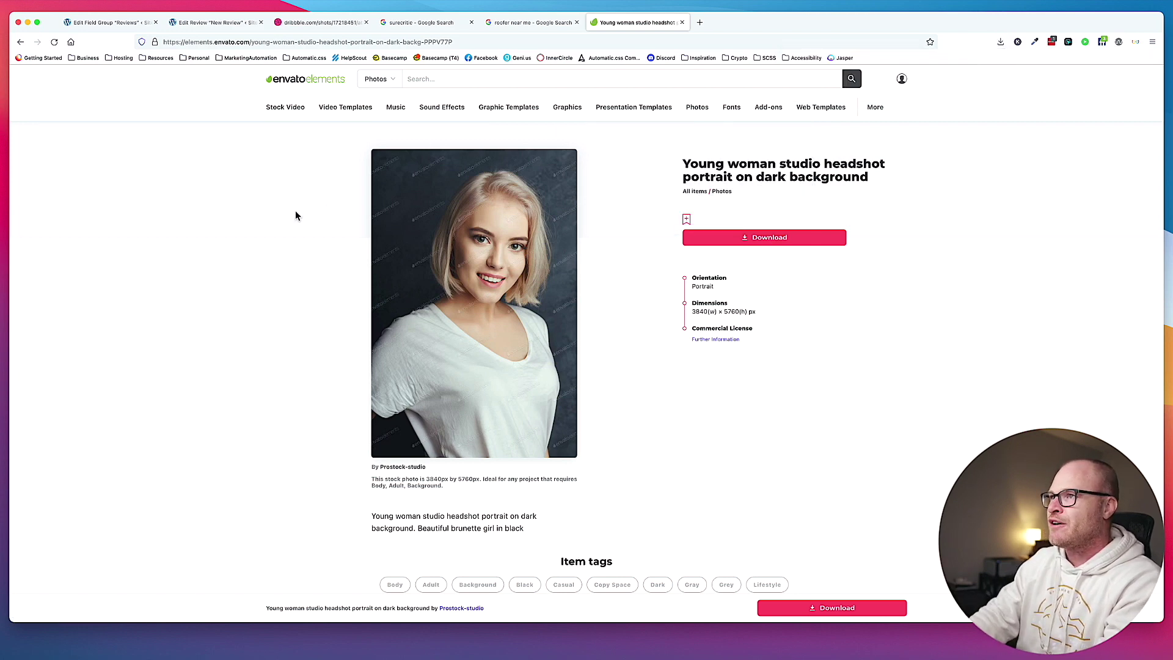
{"action": "key", "text": "super+t"}
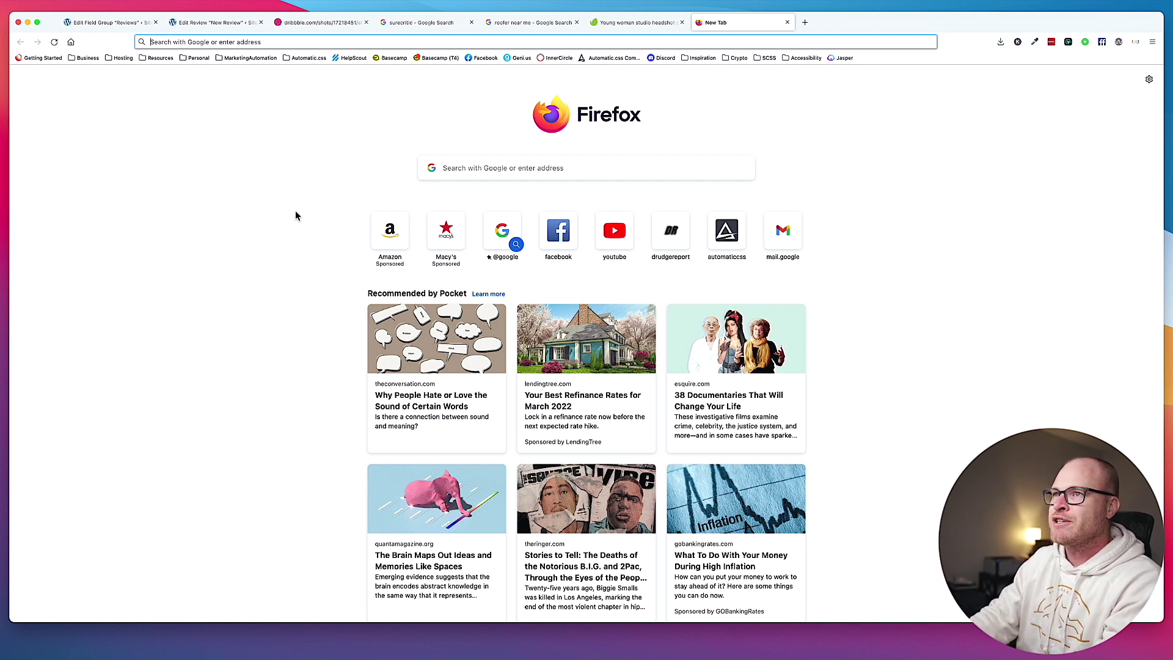
Load female2.jpg into squoosh.app and resize its width from 3840 to 1200.
{"action": "type", "text": "squoosh.app"}
{"action": "key", "text": "Return"}
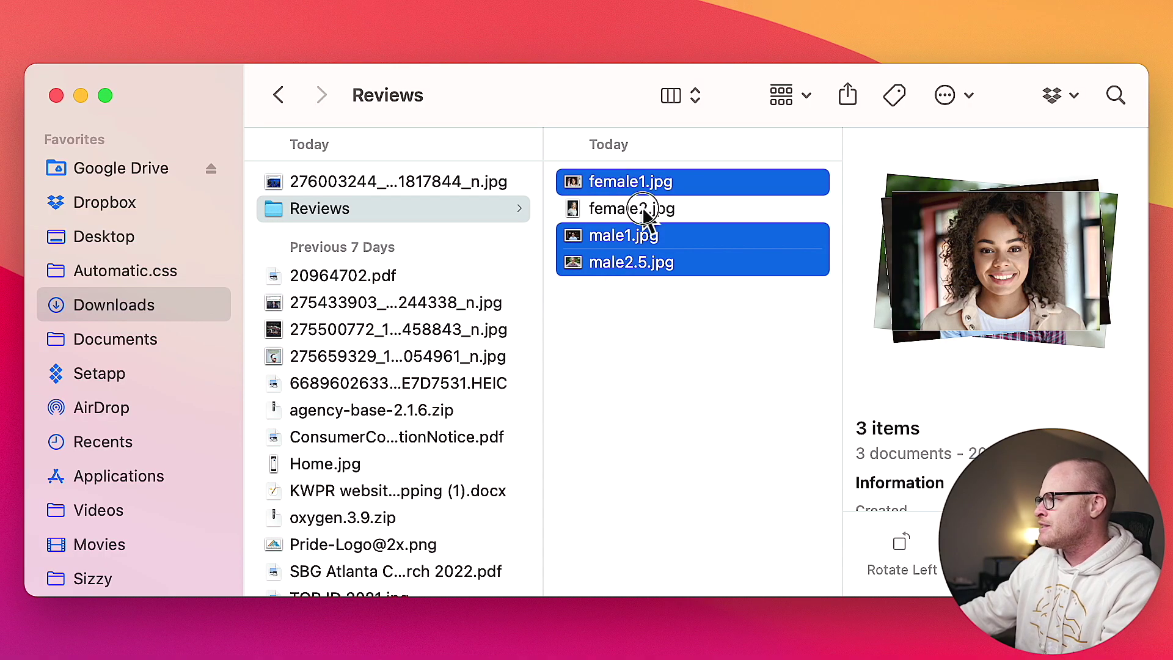
{"action": "left_click", "coordinate": [644, 211]}
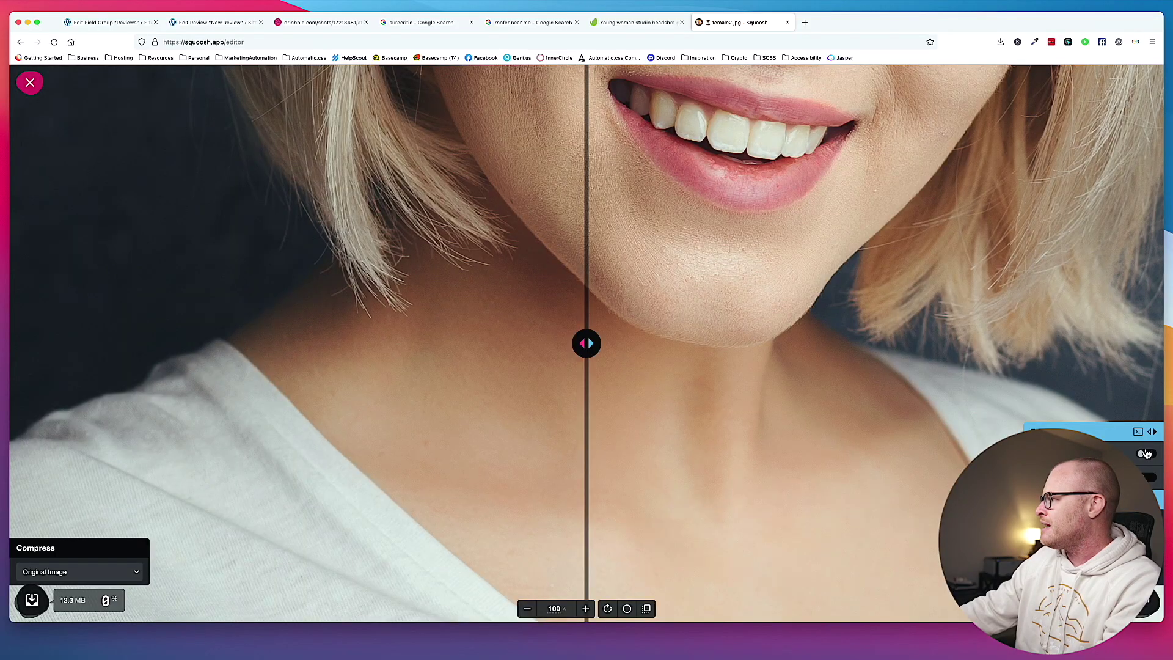
{"action": "left_click", "coordinate": [1144, 453]}
{"action": "left_click", "coordinate": [1106, 377]}
{"action": "double_click", "coordinate": [1106, 377]}
{"action": "type", "text": "1200"}
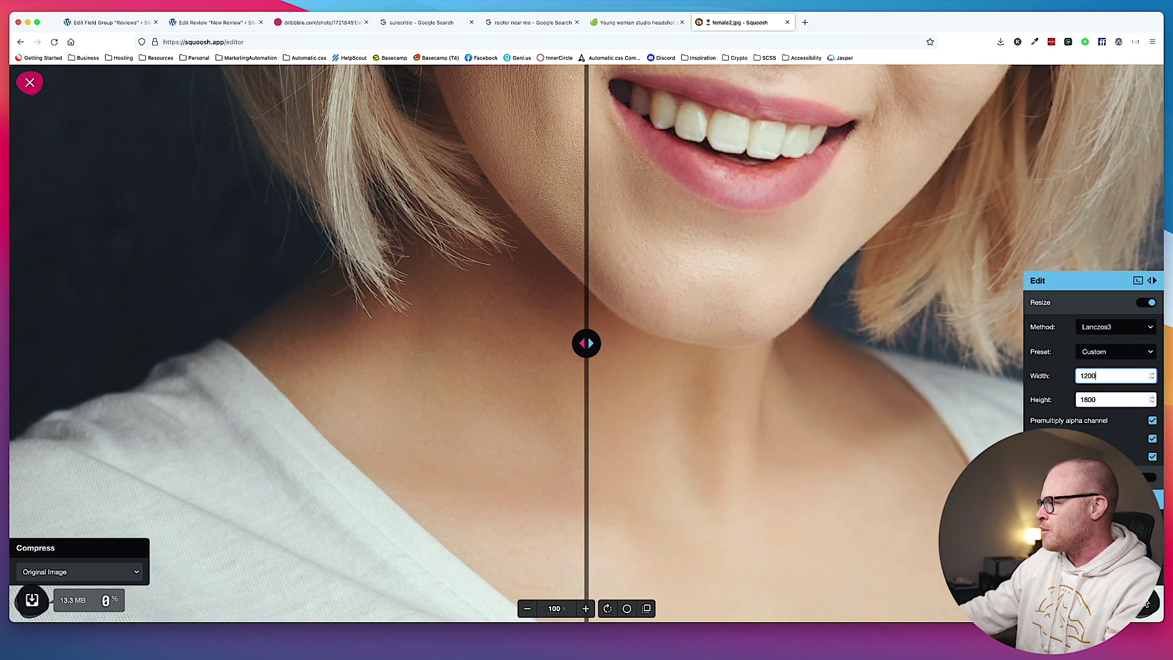
Save the resized image over the original female2.jpg and return to WordPress.
{"action": "left_click", "coordinate": [1150, 601]}
{"action": "left_click", "coordinate": [824, 399]}
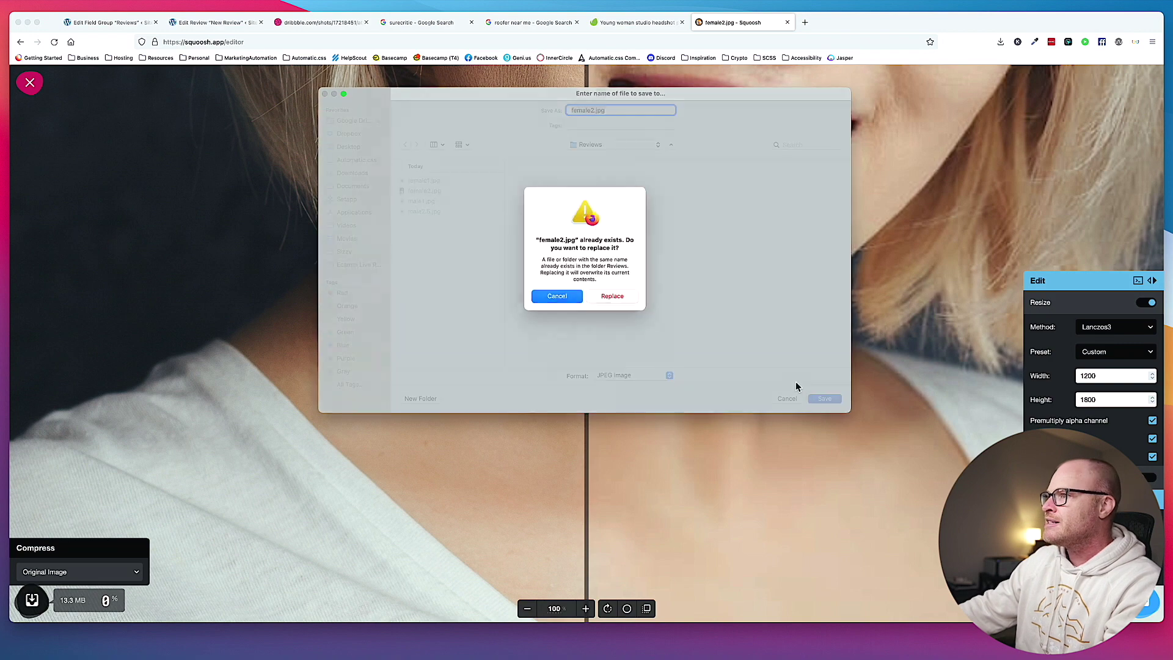
{"action": "left_click", "coordinate": [608, 297]}
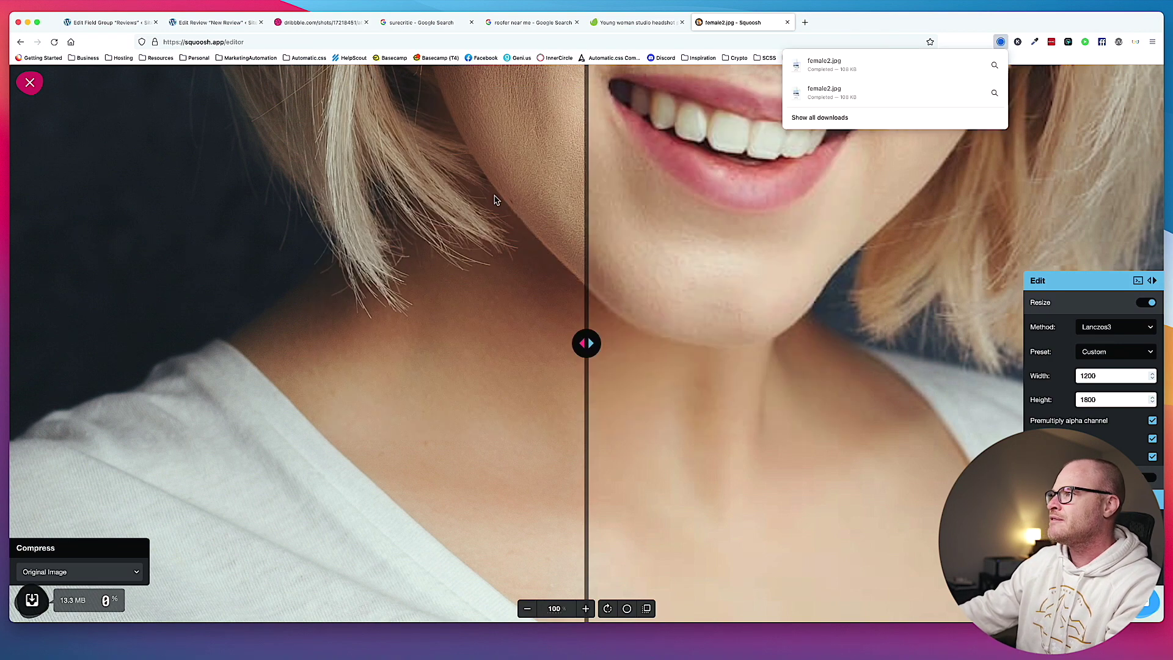
{"action": "left_click", "coordinate": [320, 22]}
{"action": "left_click", "coordinate": [231, 23]}
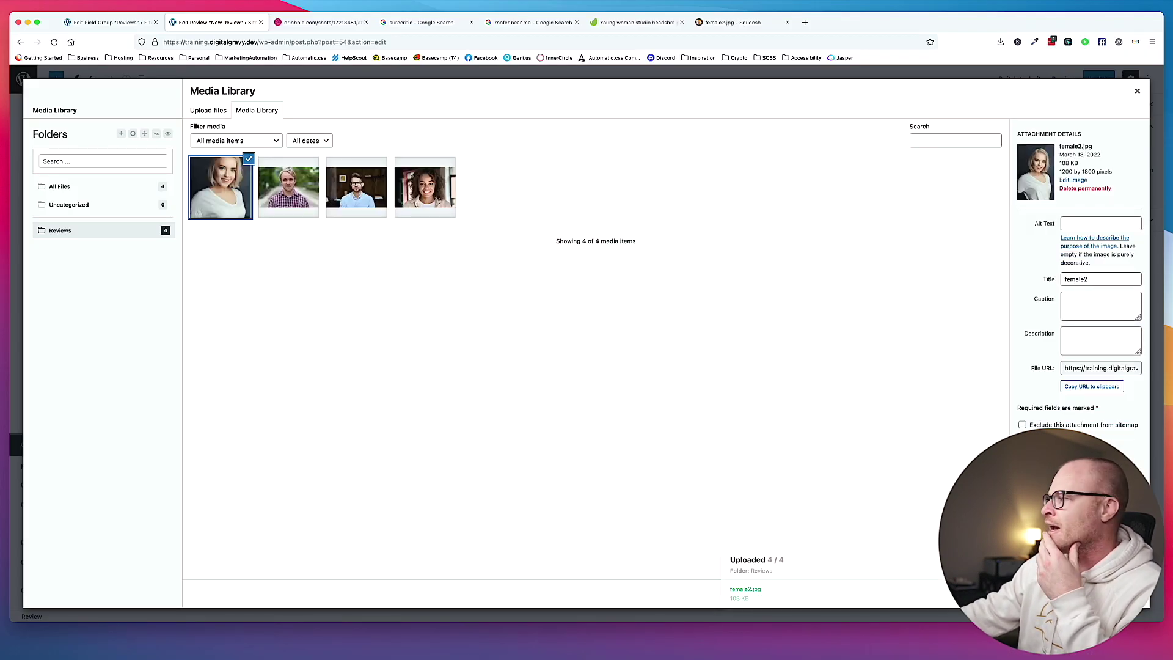
Insert female2 as the Customer Headshot, update the review, and reopen the Reviews field group.
{"action": "left_click", "coordinate": [1118, 593]}
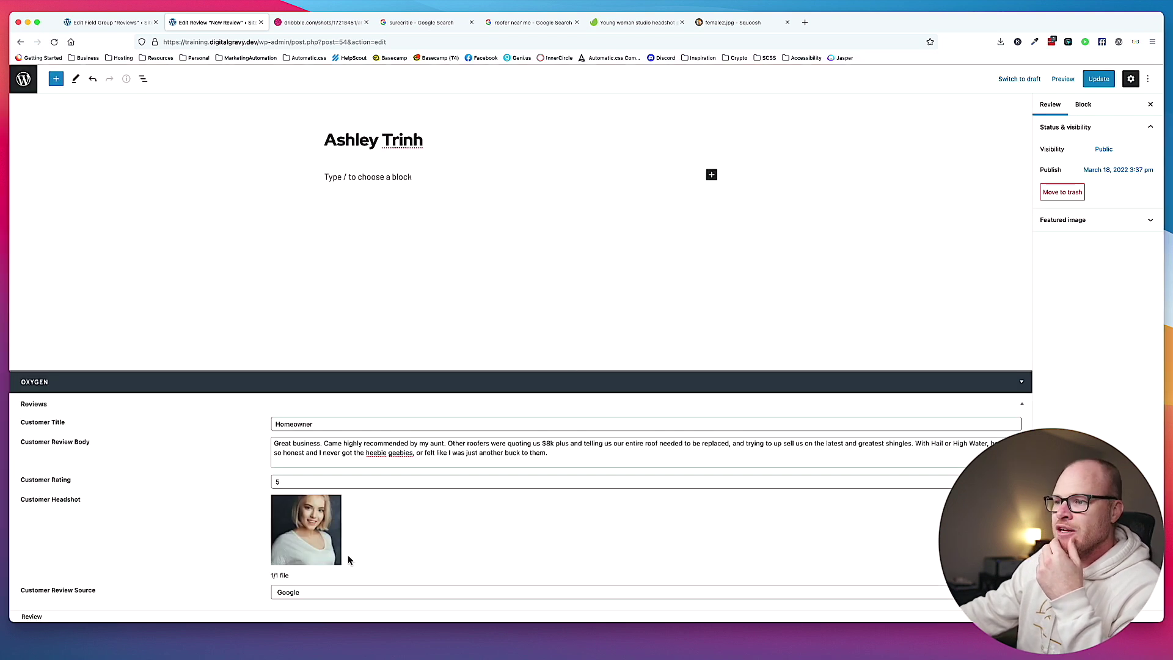
{"action": "mouse_move", "coordinate": [300, 536]}
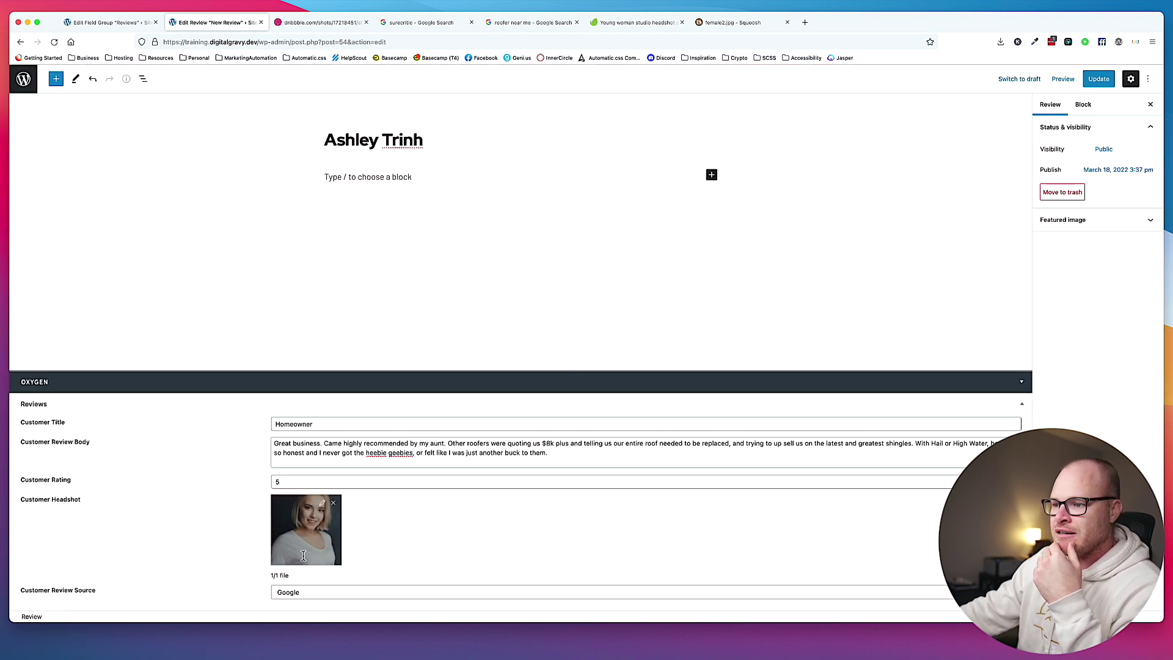
{"action": "left_click", "coordinate": [1099, 79]}
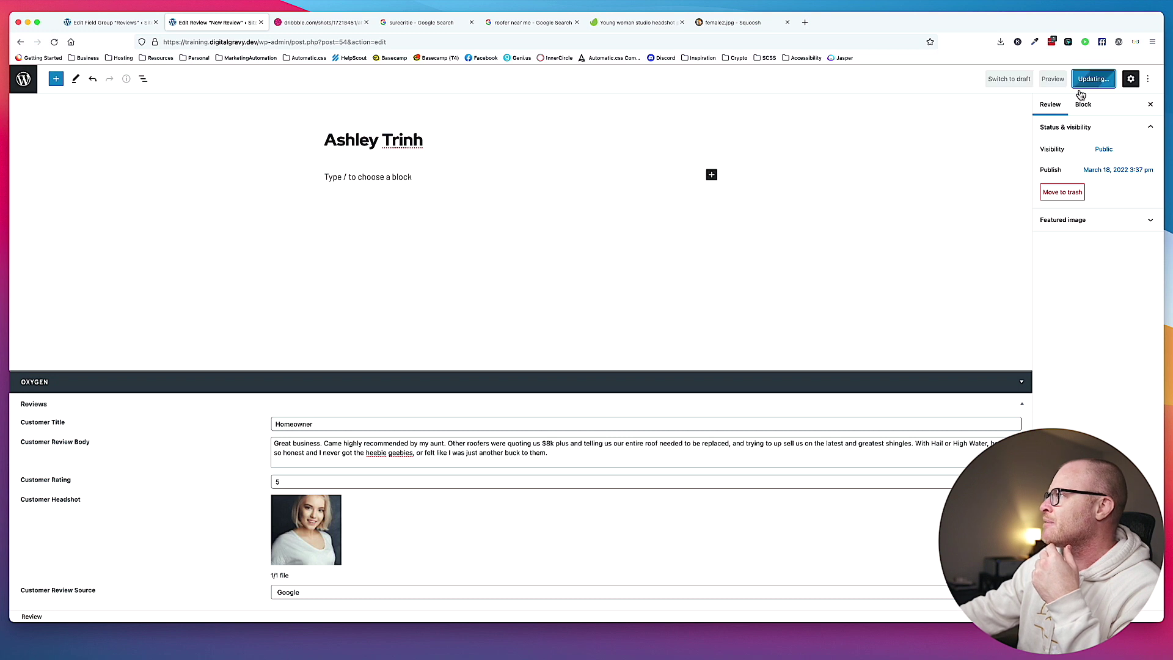
{"action": "left_click", "coordinate": [105, 22]}
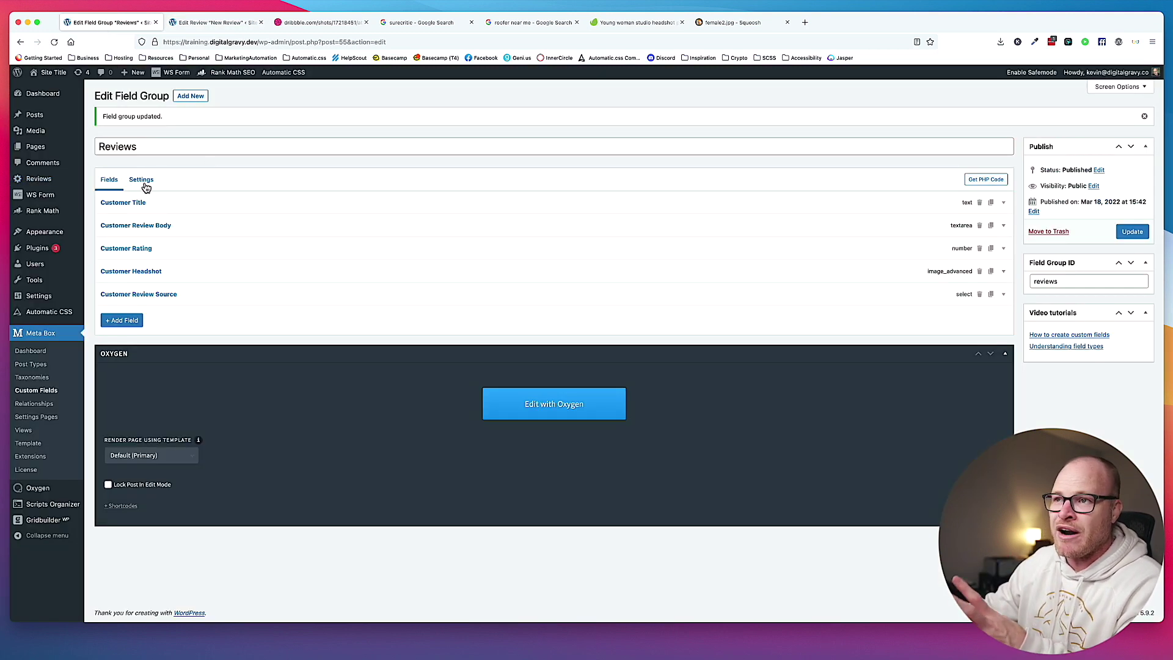
Uncheck Thumbnail and Editor in the Review post type's Supports settings and update it.
{"action": "left_click", "coordinate": [66, 362]}
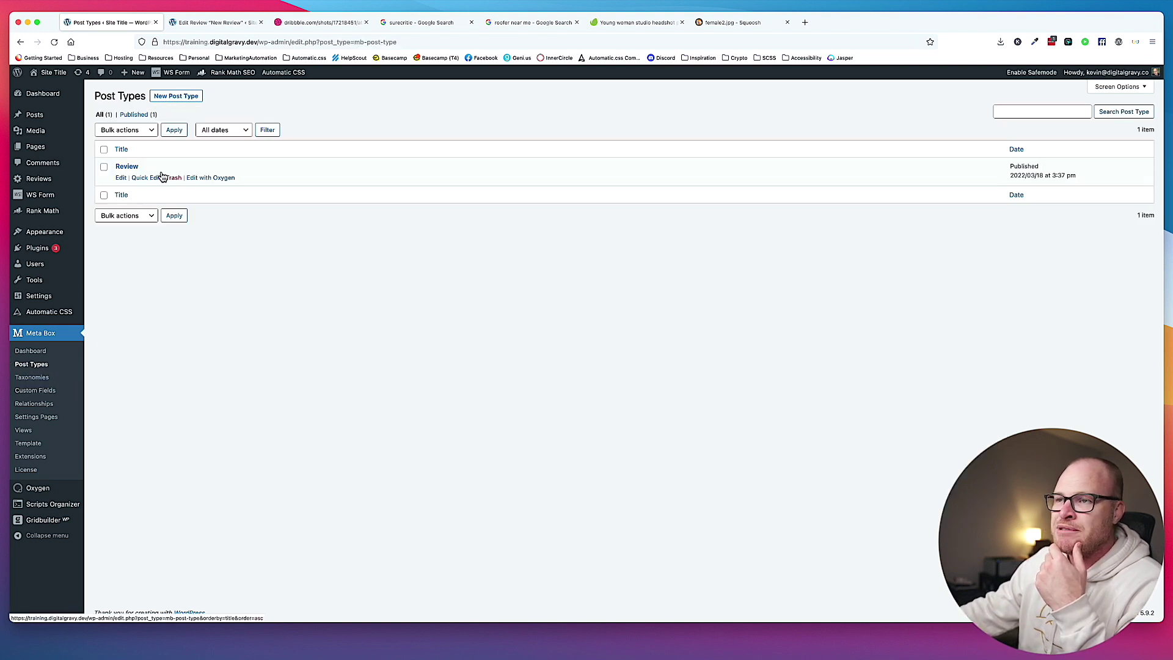
{"action": "left_click", "coordinate": [125, 177]}
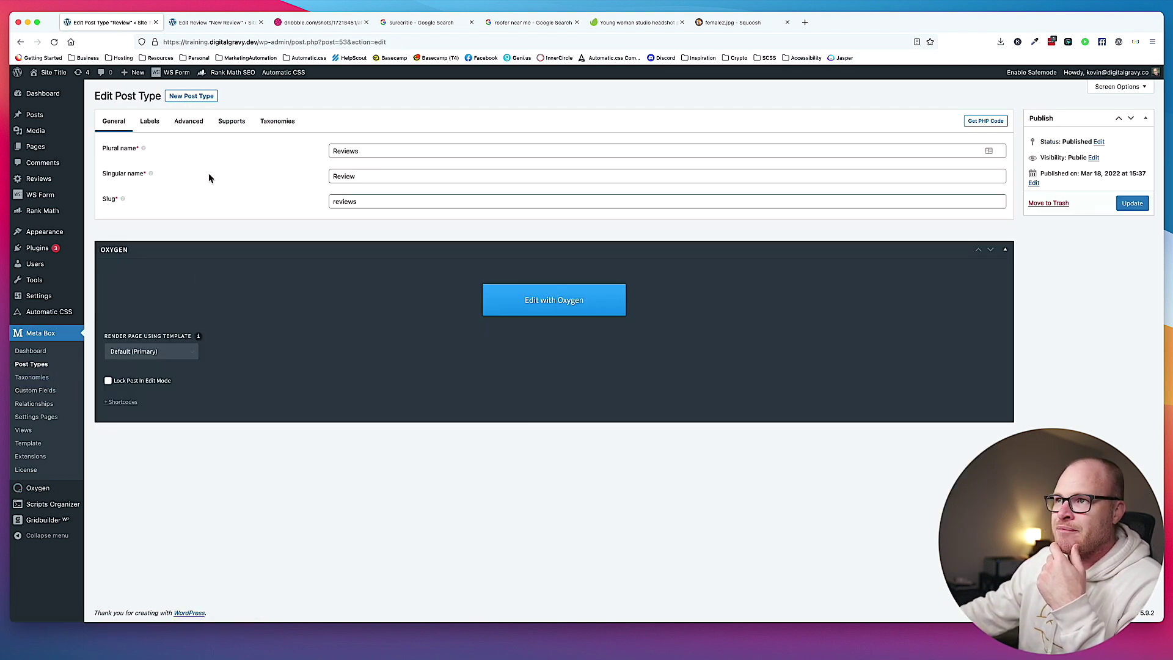
{"action": "left_click", "coordinate": [225, 122]}
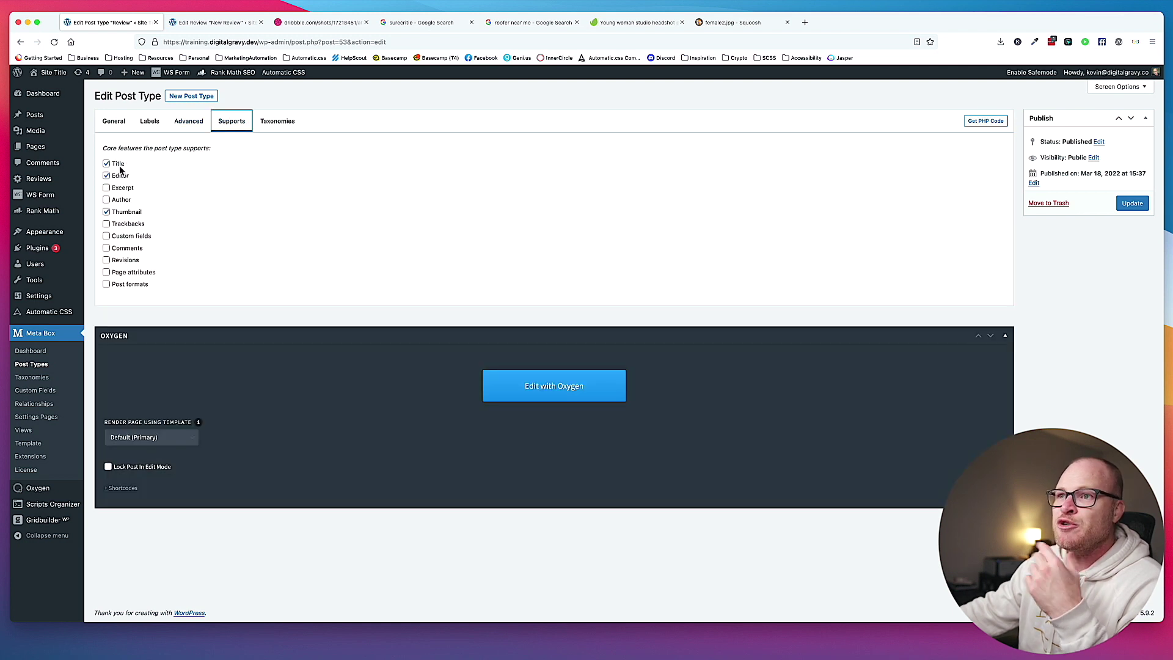
{"action": "left_click", "coordinate": [107, 212]}
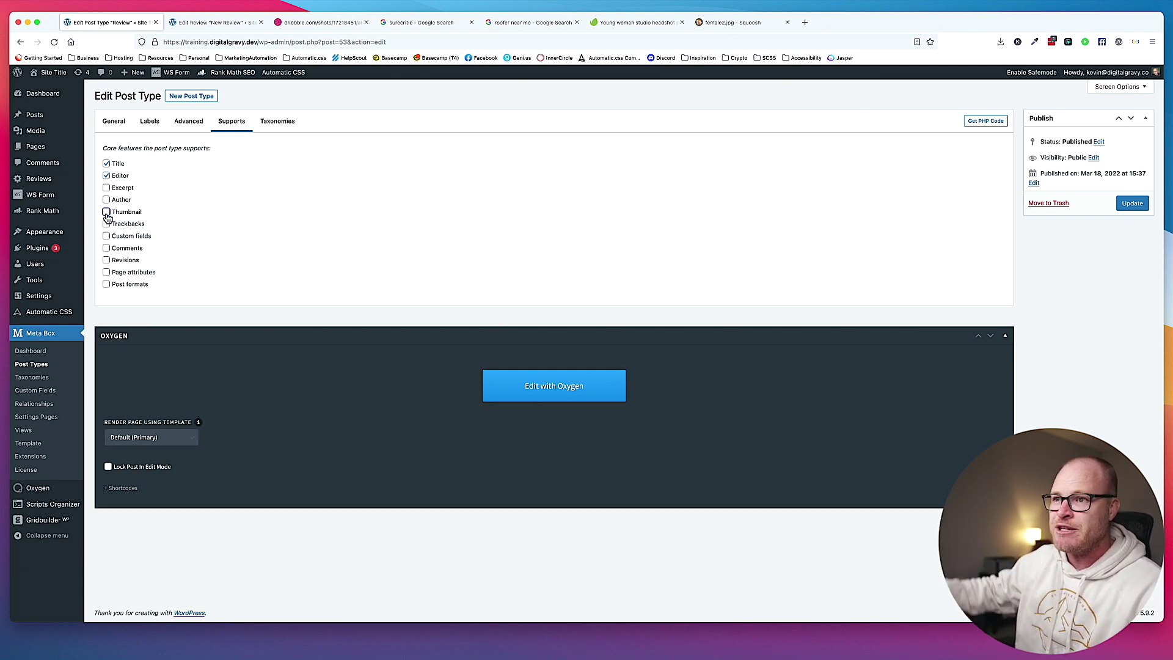
{"action": "left_click", "coordinate": [108, 176]}
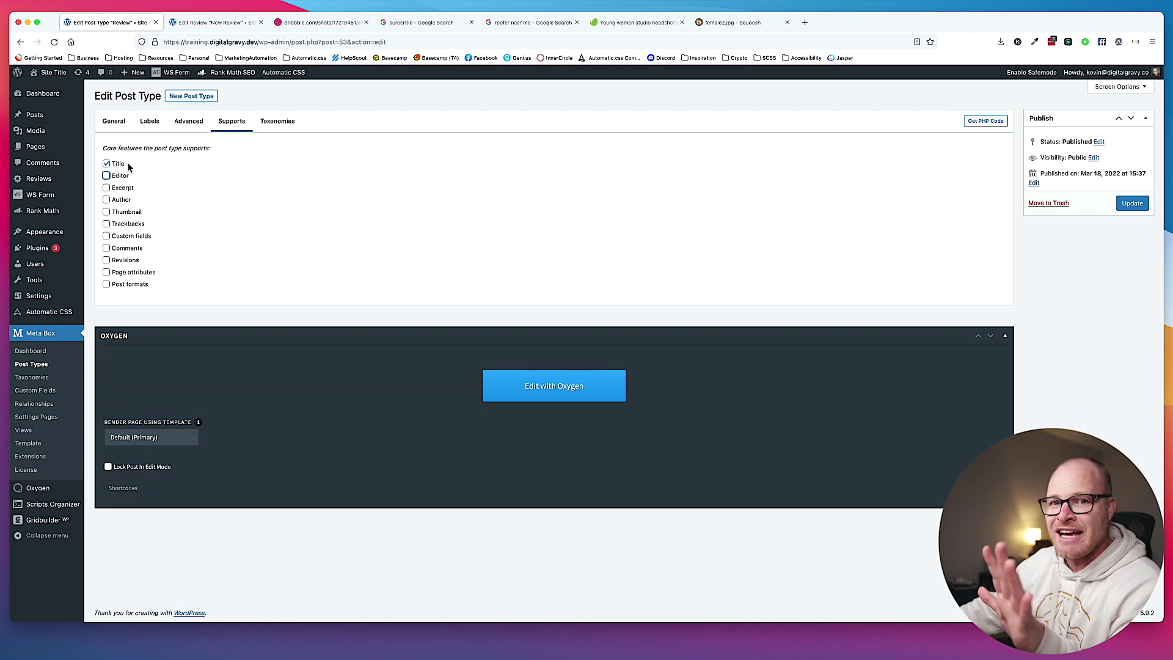
{"action": "left_click", "coordinate": [1134, 208]}
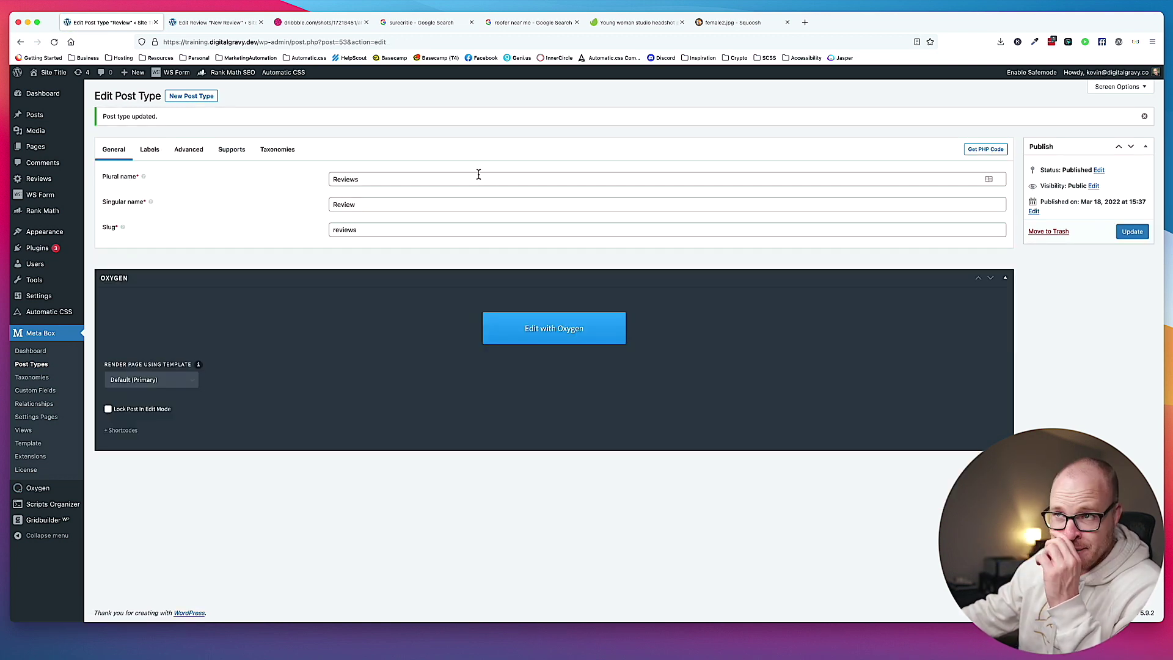
Reload the review editor, then go to Oxygen's Client Control settings.
{"action": "left_click", "coordinate": [214, 23]}
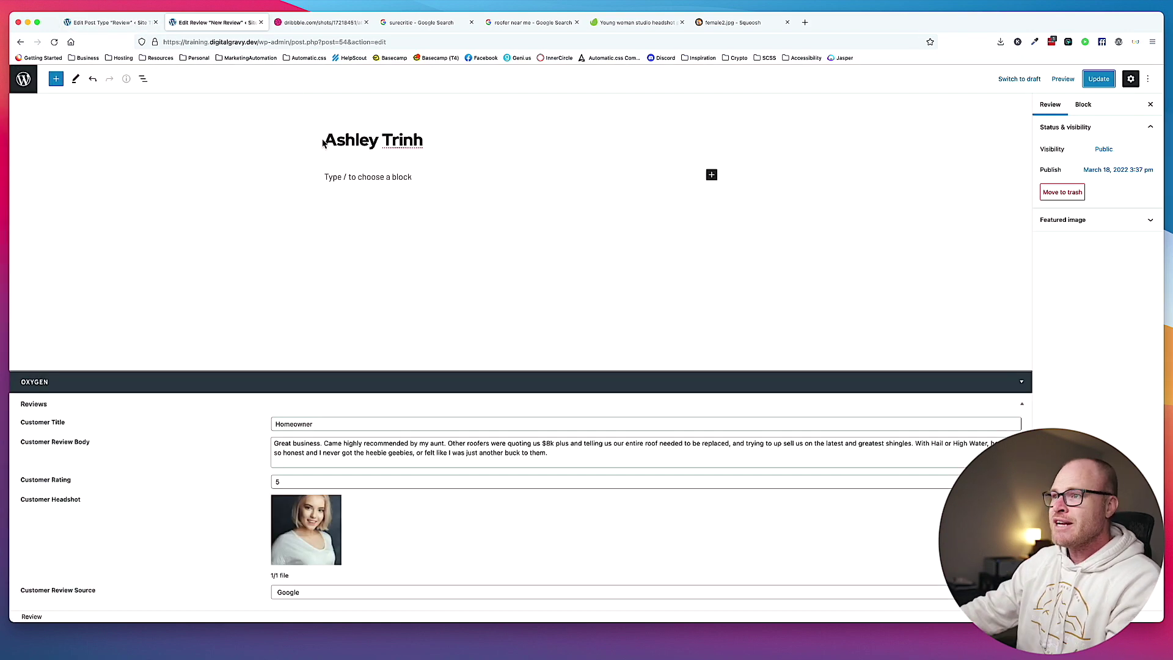
{"action": "key", "text": "super+r"}
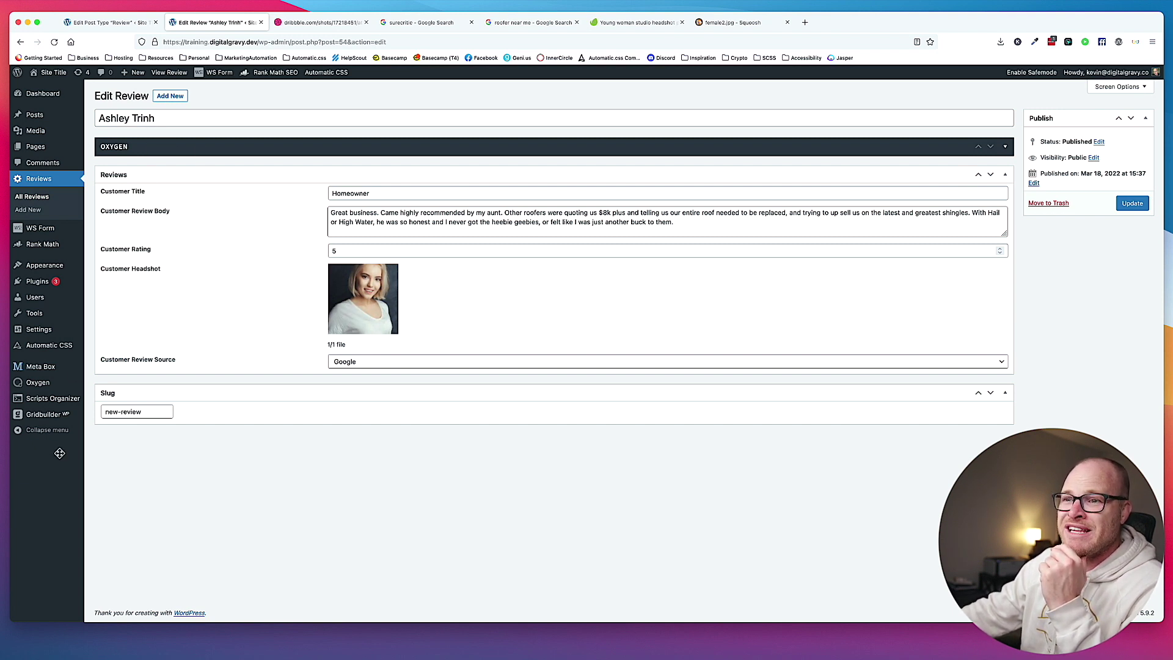
{"action": "mouse_move", "coordinate": [44, 386]}
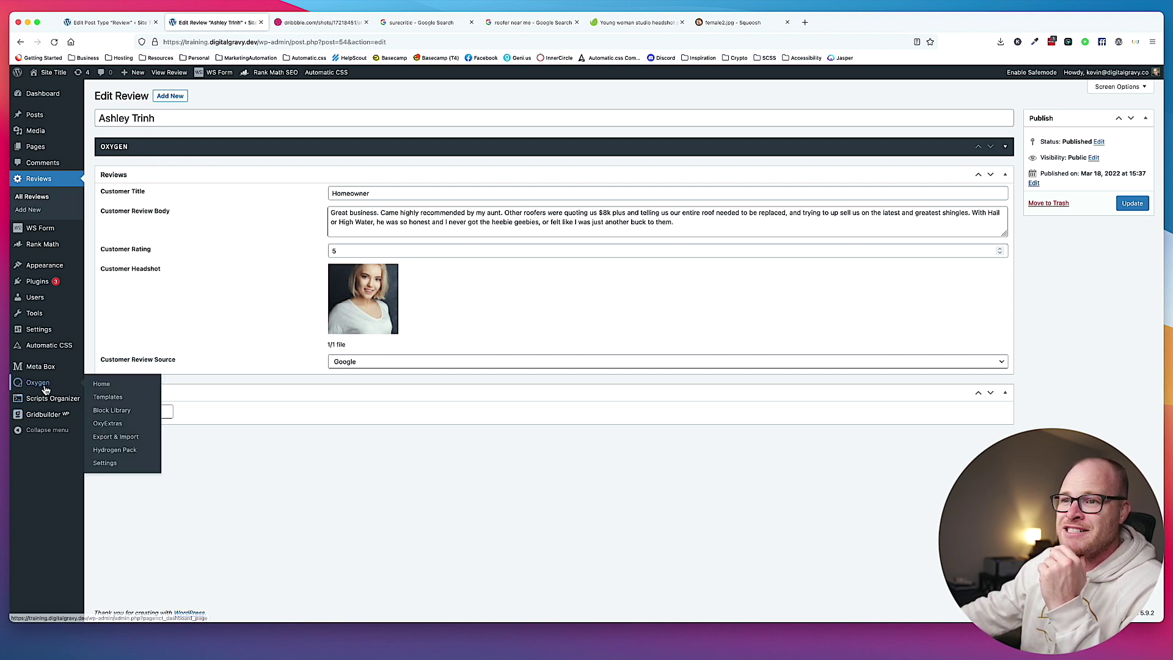
{"action": "left_click", "coordinate": [107, 464]}
{"action": "left_click", "coordinate": [160, 171]}
Tick 'reviews' under Post Type Manager, save the Oxygen settings, and open the Reviews list.
{"action": "scroll", "coordinate": [165, 408], "scroll_direction": "down", "scroll_amount": 3}
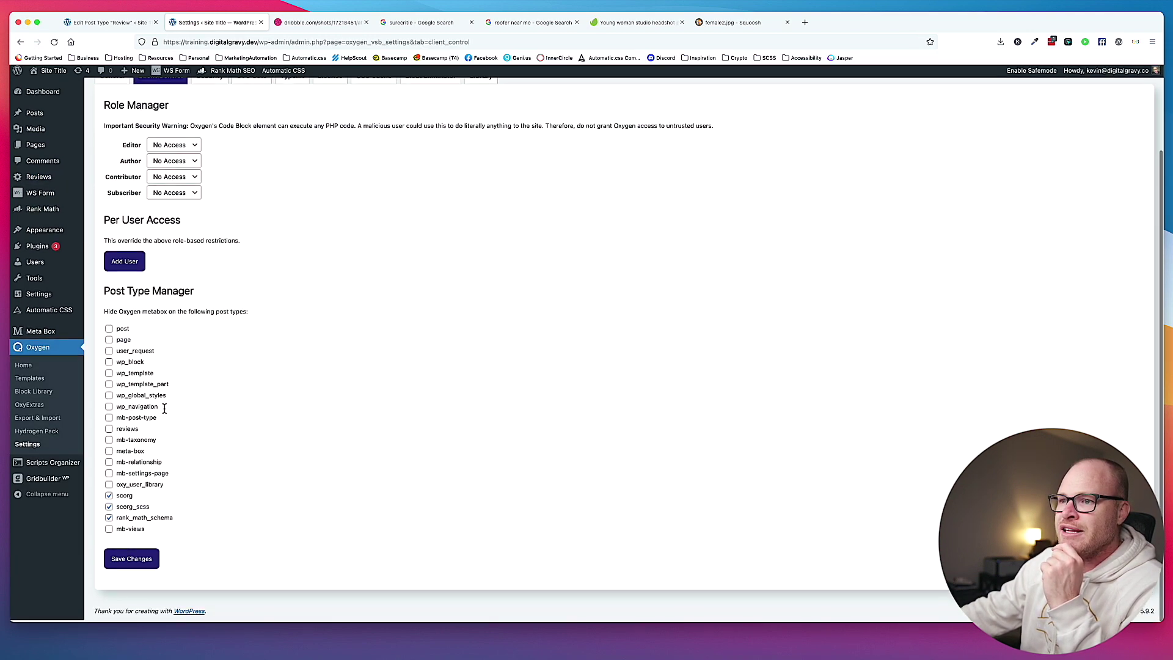
{"action": "left_click", "coordinate": [109, 431]}
{"action": "left_click", "coordinate": [130, 559]}
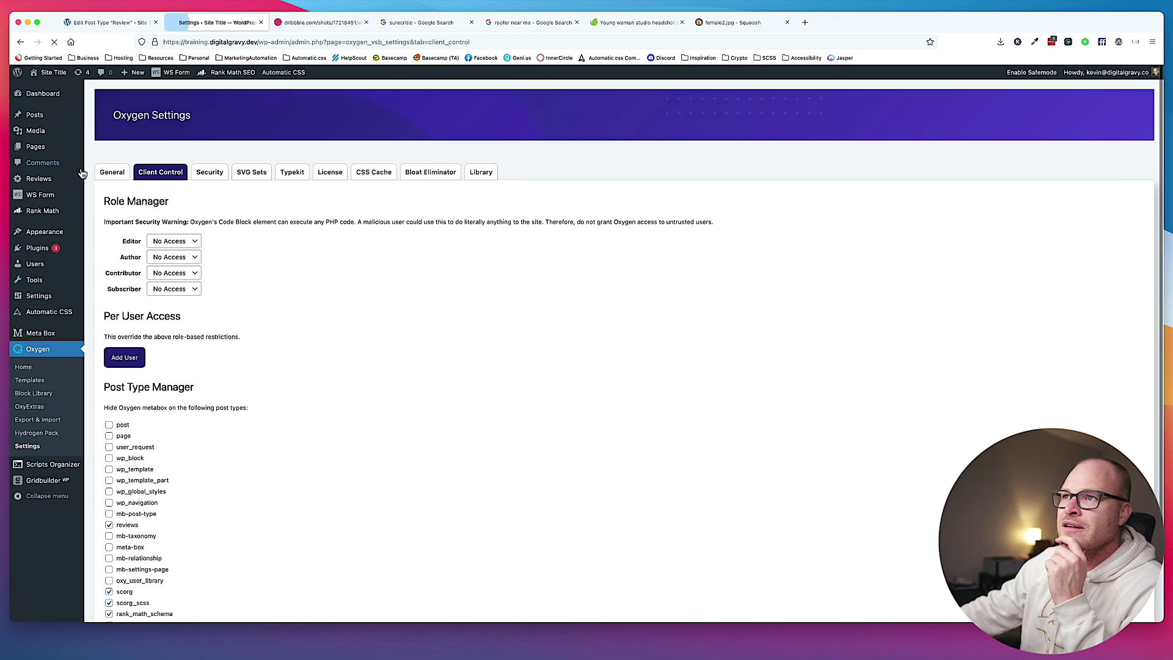
{"action": "left_click", "coordinate": [67, 179]}
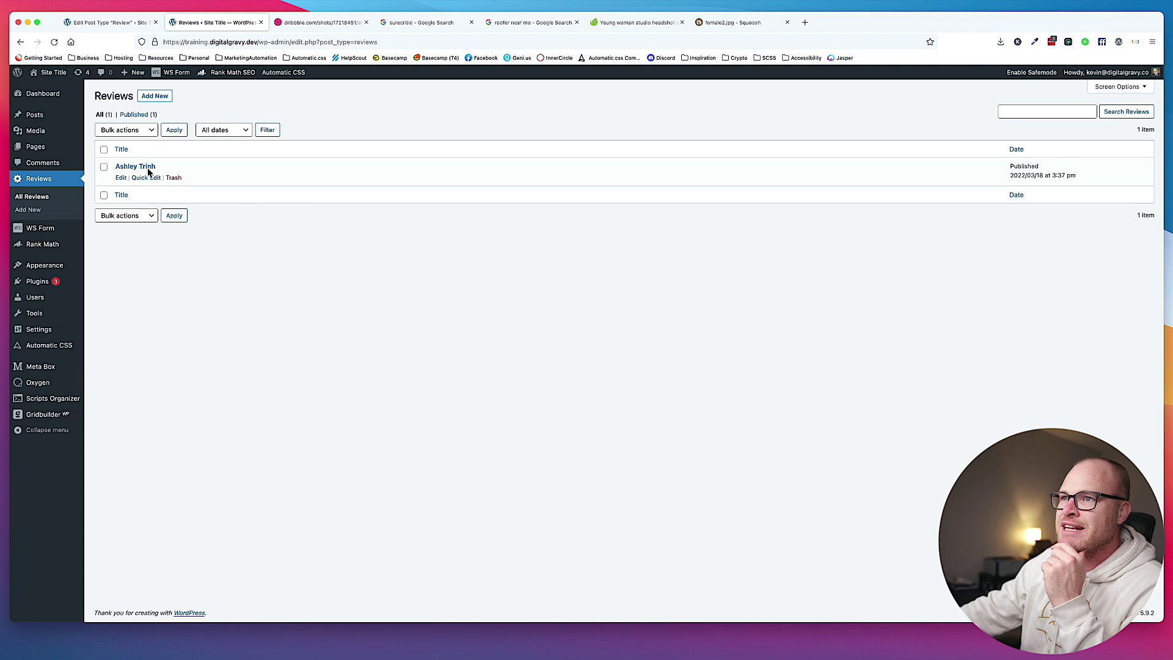
Hide the Slug box through Screen Options on the review editor, then start a new review.
{"action": "left_click", "coordinate": [148, 167]}
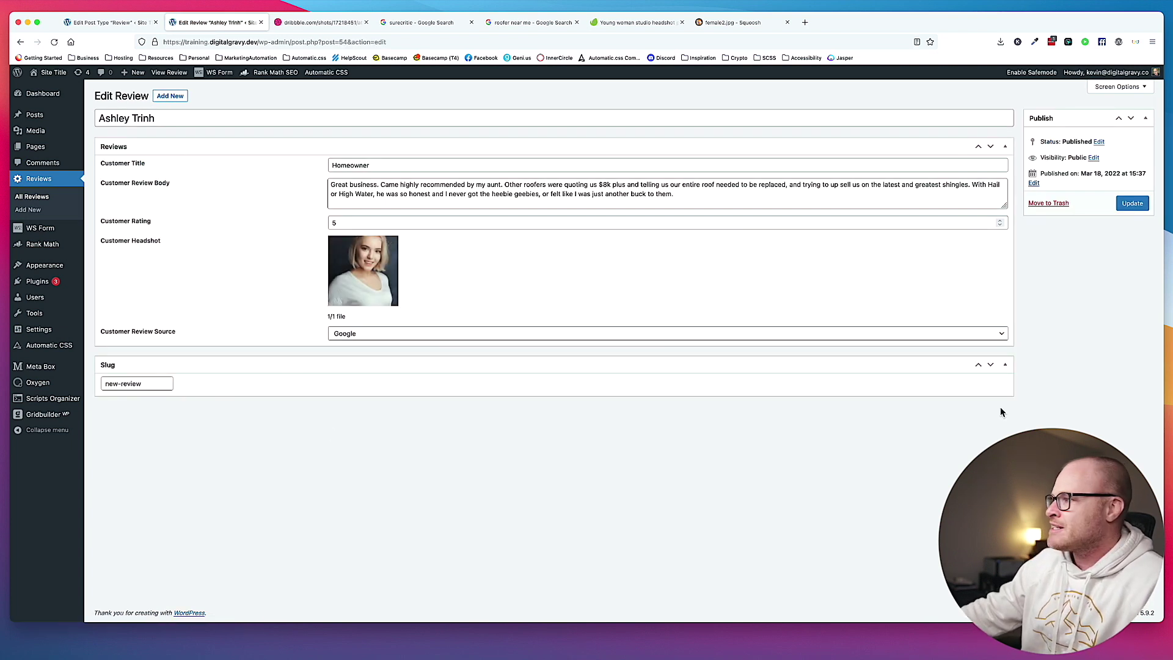
{"action": "left_click", "coordinate": [1005, 365]}
{"action": "left_click", "coordinate": [1005, 366]}
{"action": "left_click", "coordinate": [1120, 86]}
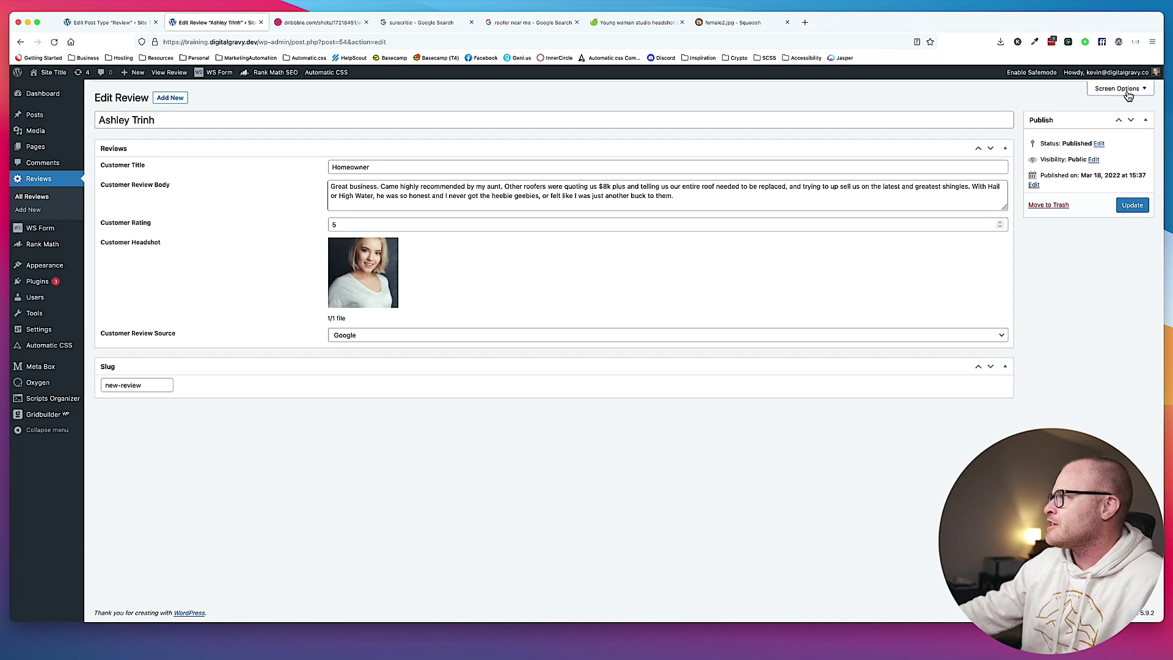
{"action": "left_click", "coordinate": [155, 128]}
{"action": "left_click", "coordinate": [1096, 180]}
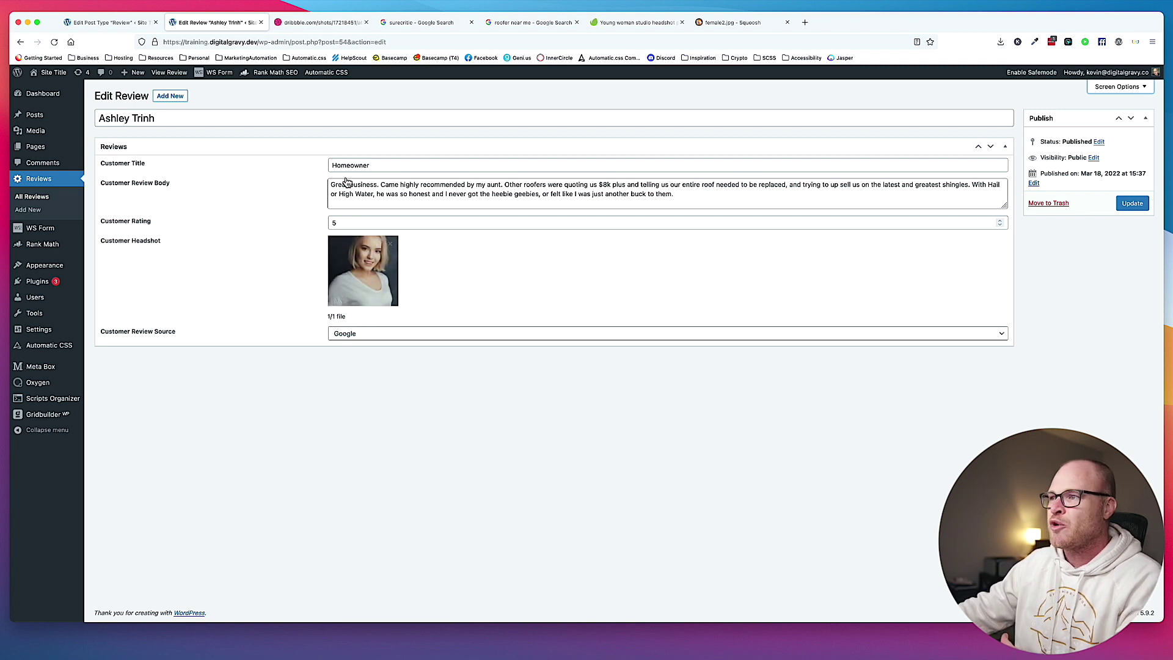
{"action": "left_click", "coordinate": [53, 198]}
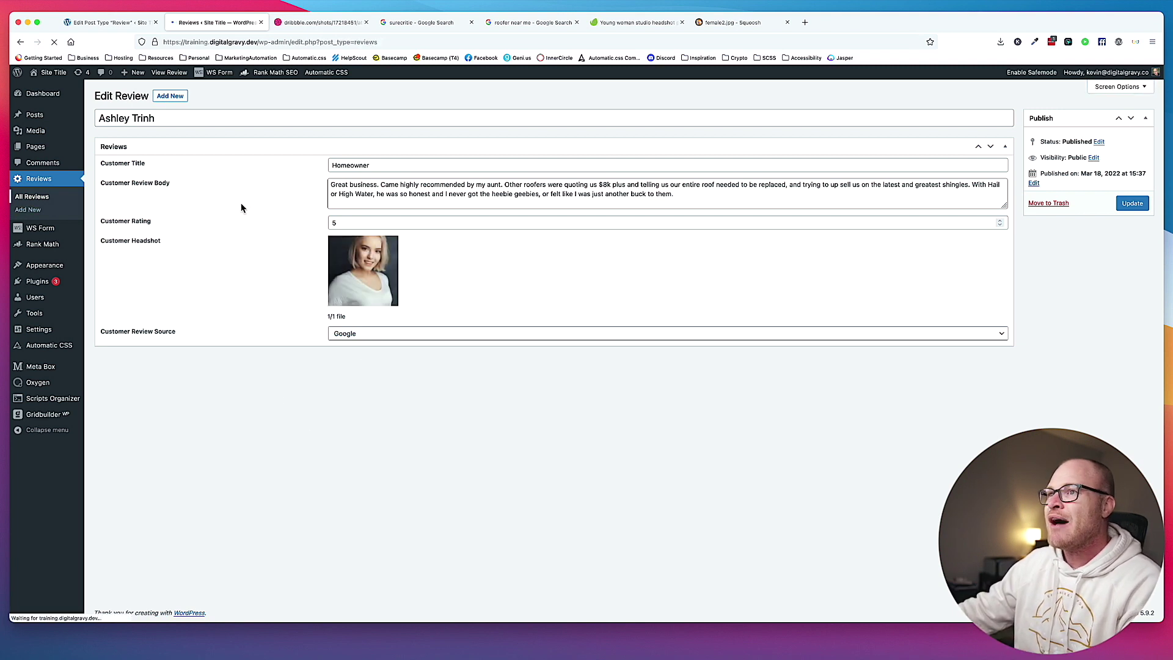
{"action": "left_click", "coordinate": [154, 96]}
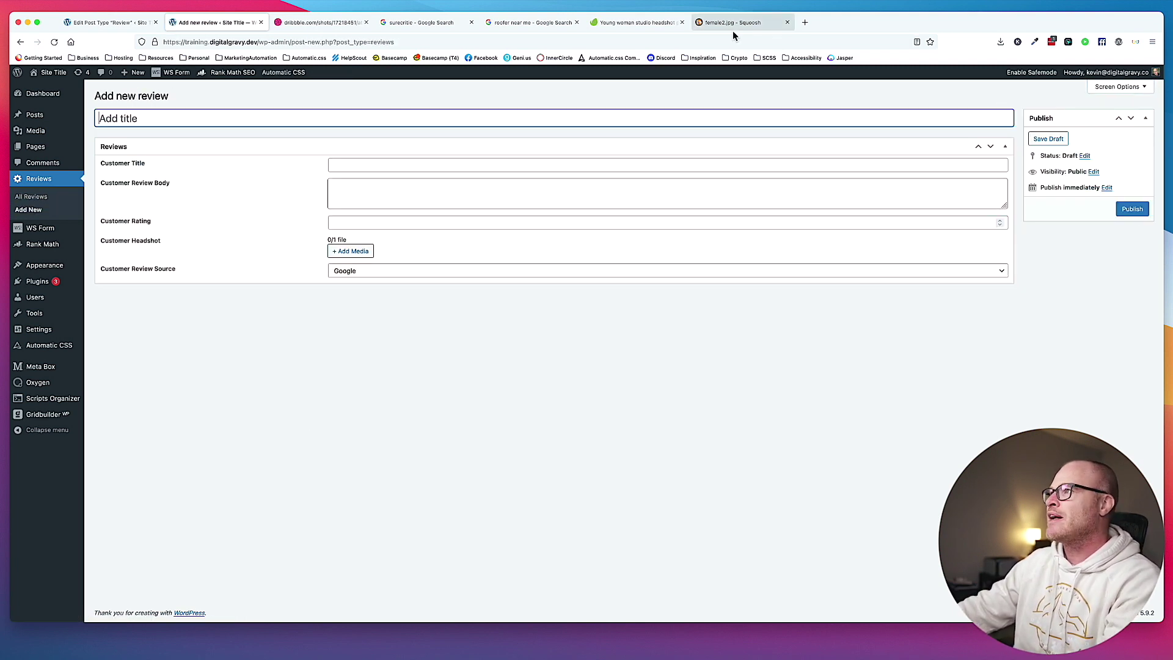
Copy the Google reviewer's name and paste it as the new review's title.
{"action": "left_click", "coordinate": [524, 23]}
{"action": "scroll", "coordinate": [498, 373], "scroll_direction": "down", "scroll_amount": 3}
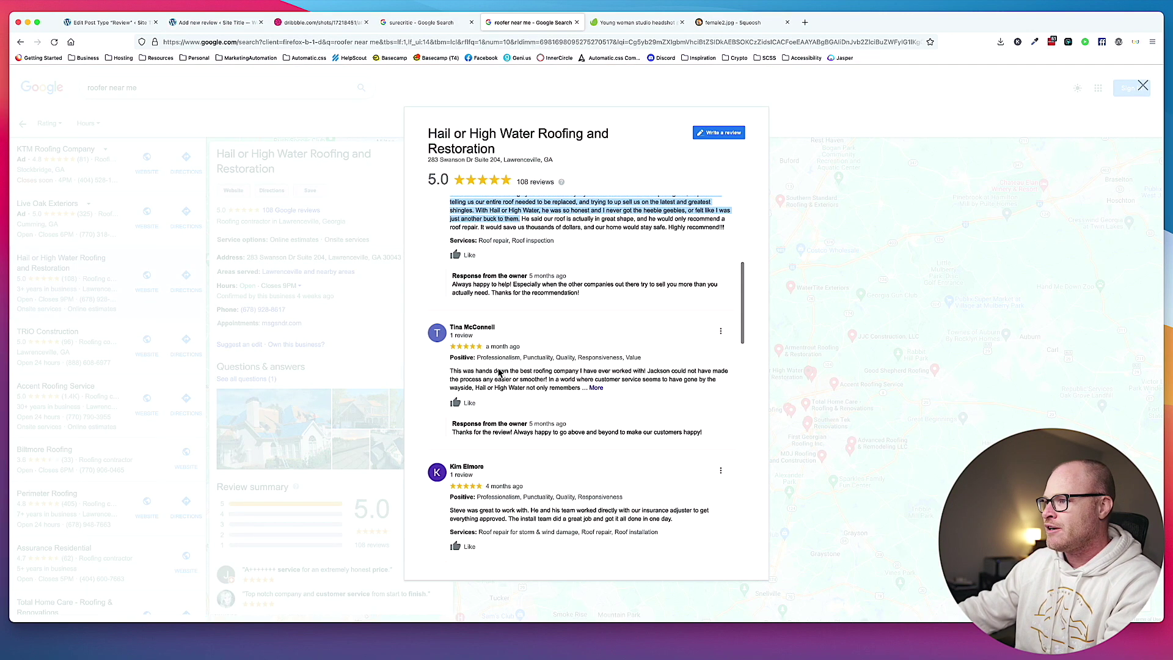
{"action": "left_click_drag", "start_coordinate": [496, 328], "coordinate": [451, 330]}
{"action": "key", "text": "super+c"}
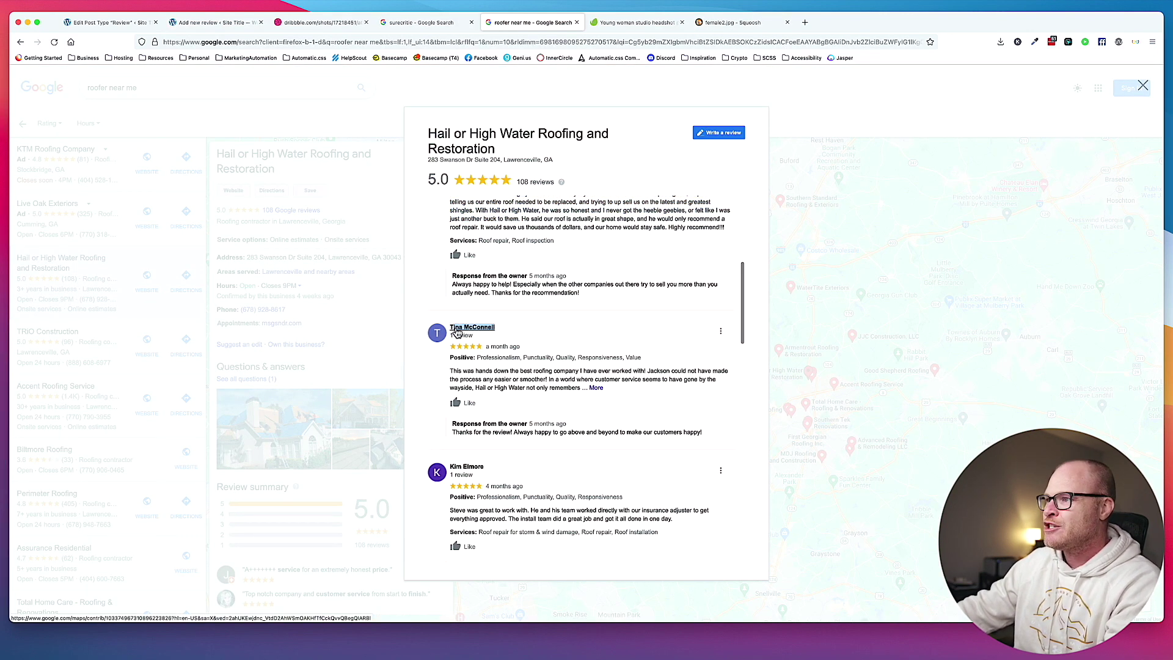
{"action": "left_click", "coordinate": [422, 23]}
{"action": "left_click", "coordinate": [156, 22]}
{"action": "left_click", "coordinate": [114, 23]}
{"action": "left_click", "coordinate": [313, 124]}
{"action": "key", "text": "super+v"}
Paste the full Google review text into the body, with customer title Property Owner and rating 4.5.
{"action": "left_click", "coordinate": [428, 23]}
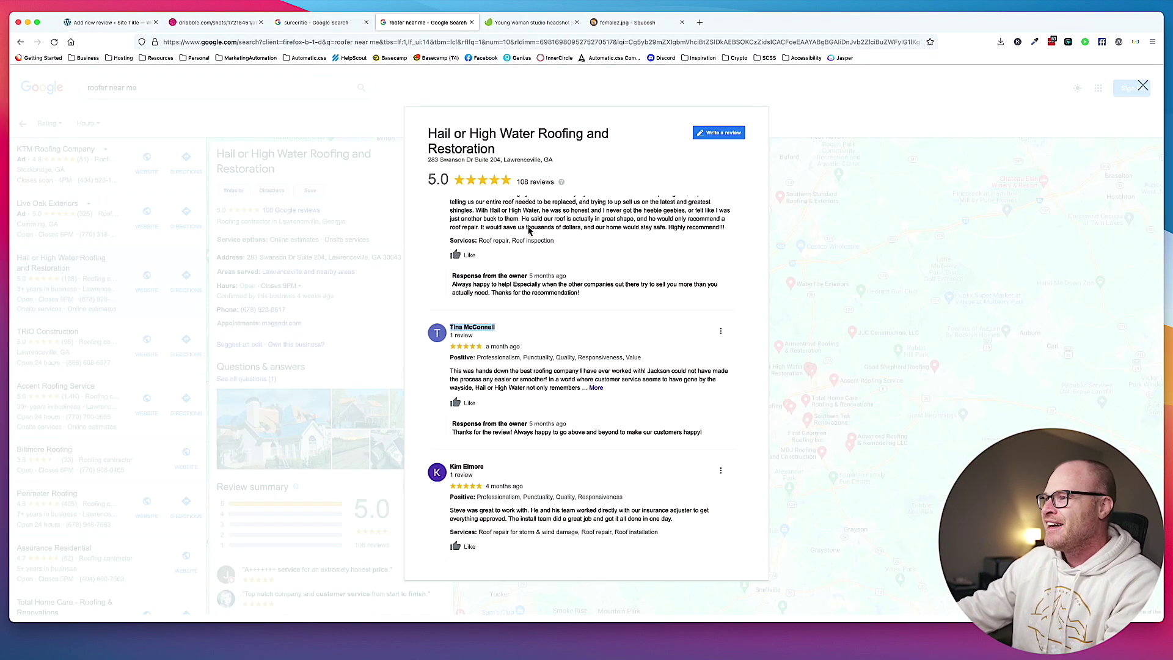
{"action": "left_click", "coordinate": [591, 388]}
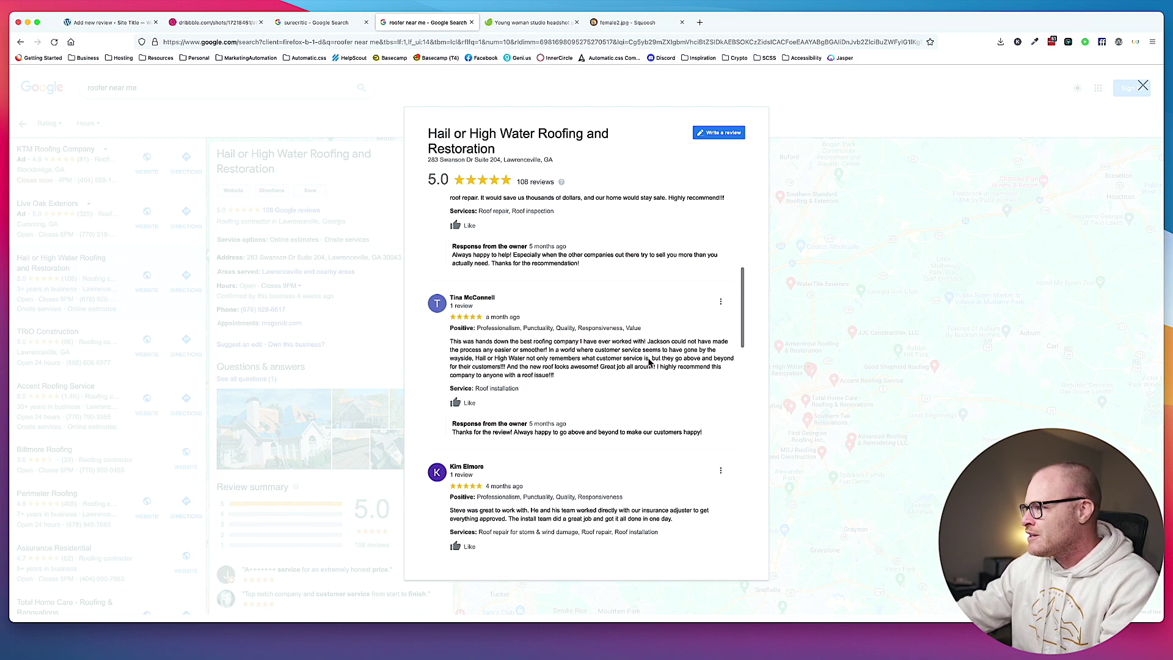
{"action": "left_click_drag", "start_coordinate": [506, 368], "coordinate": [450, 341]}
{"action": "key", "text": "super+c"}
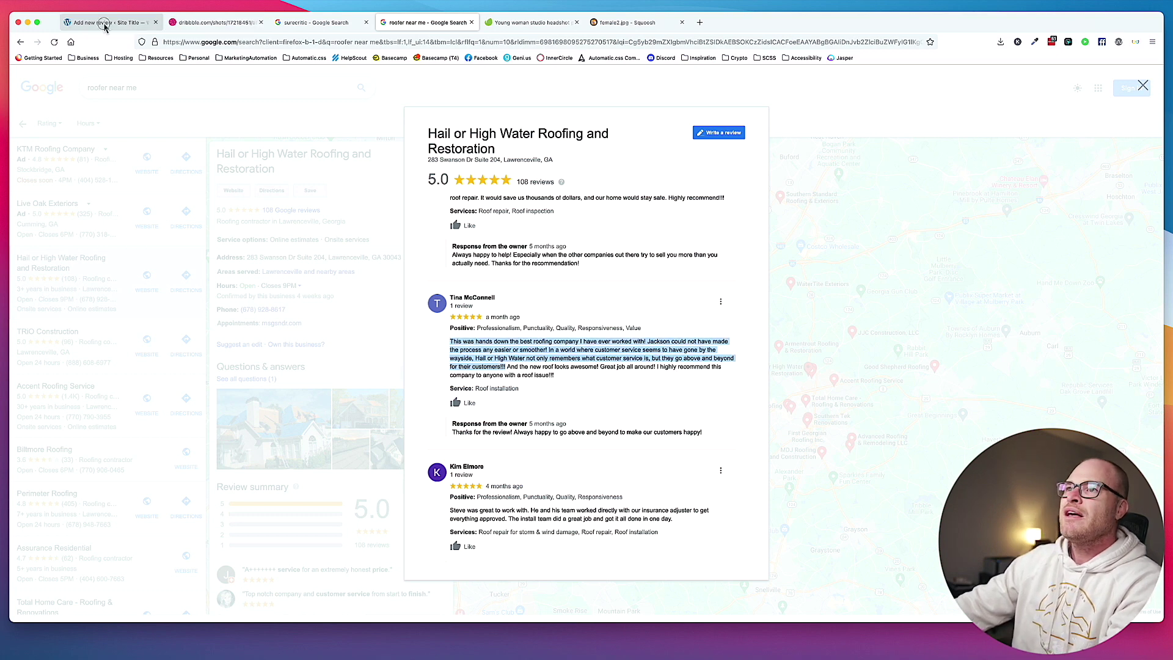
{"action": "left_click", "coordinate": [105, 23]}
{"action": "left_click", "coordinate": [356, 188]}
{"action": "key", "text": "super+v"}
{"action": "left_click", "coordinate": [375, 166]}
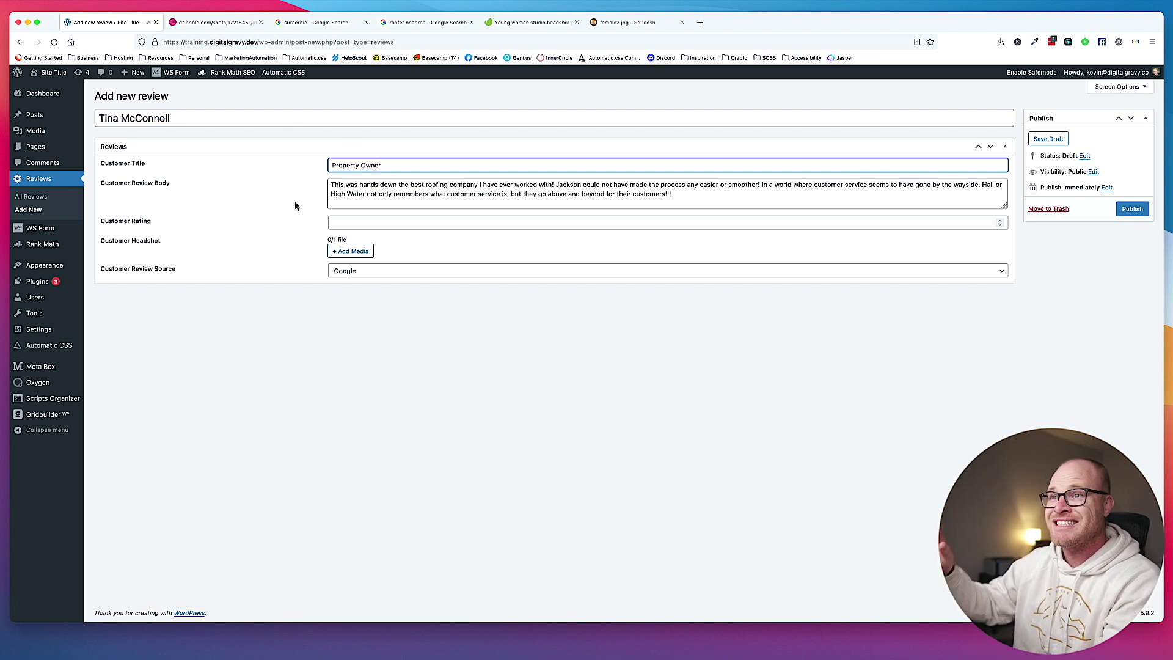
{"action": "left_click", "coordinate": [383, 223]}
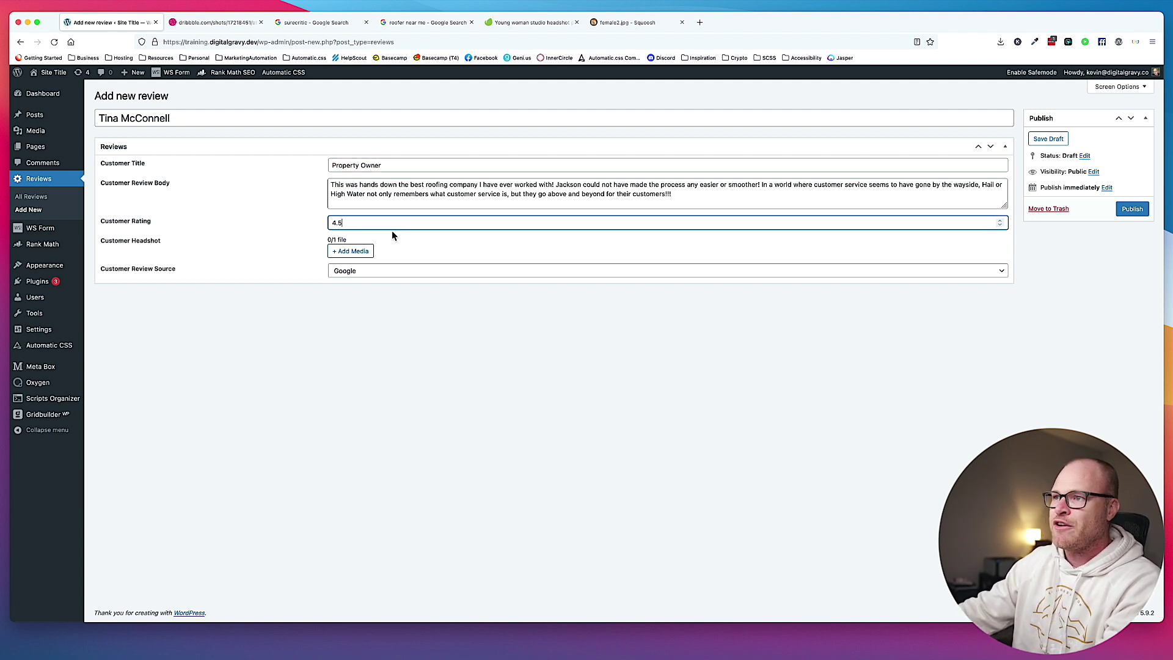
Set the source to Yelp, attach the female1 headshot, and publish the review.
{"action": "left_click", "coordinate": [422, 23]}
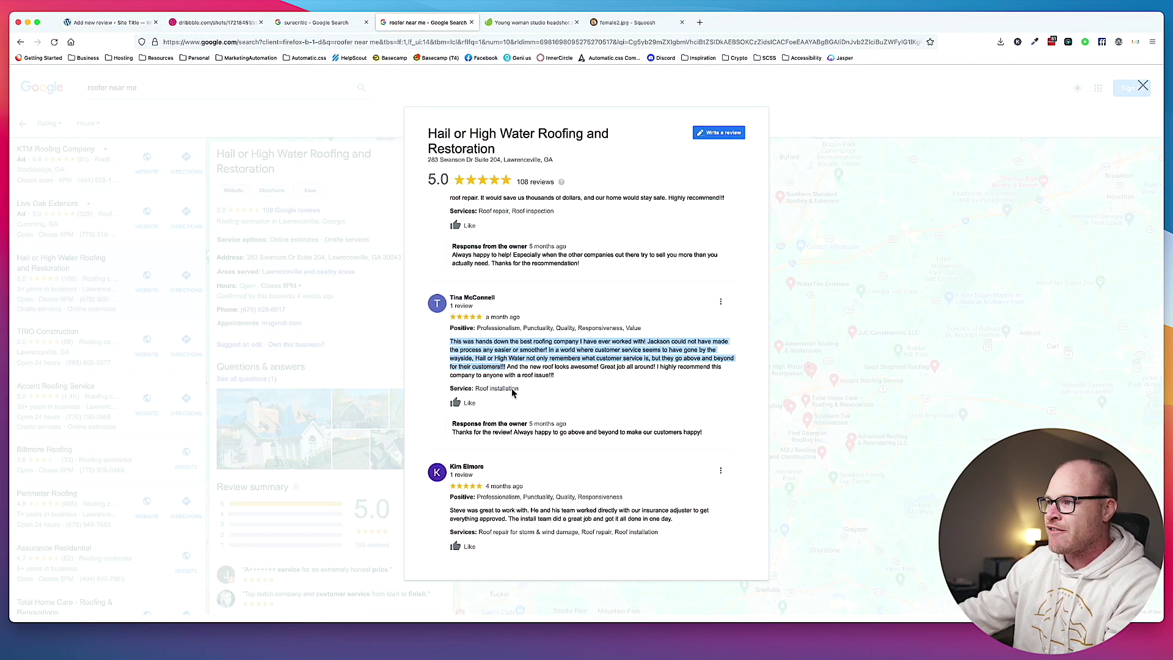
{"action": "left_click", "coordinate": [110, 23]}
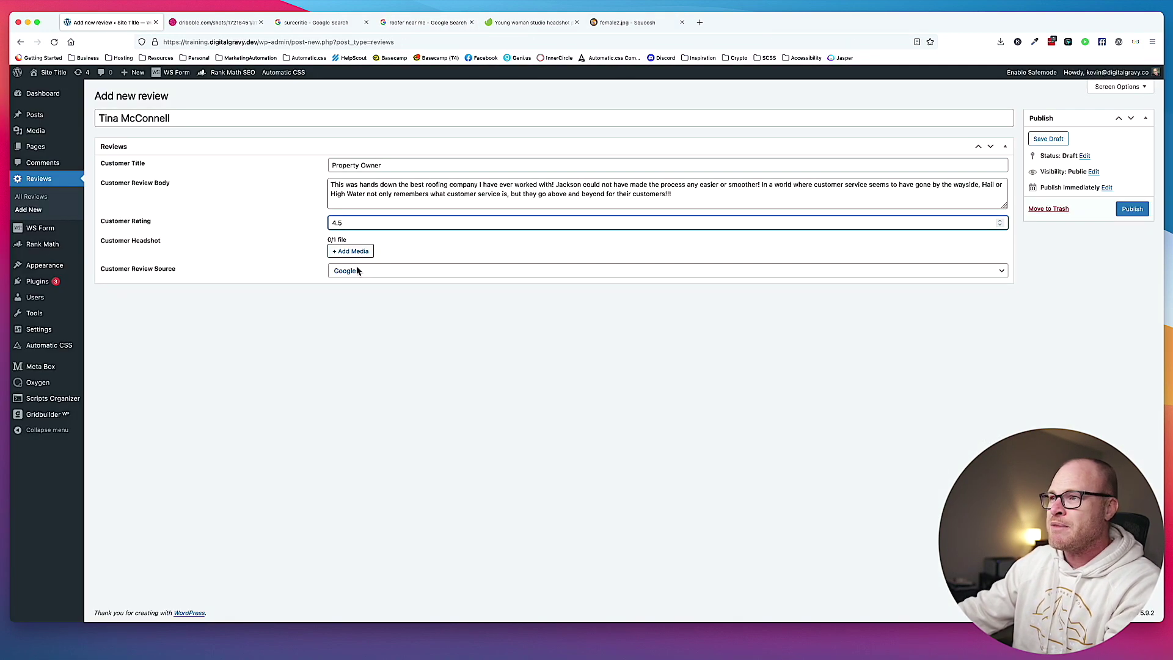
{"action": "left_click", "coordinate": [357, 272]}
{"action": "left_click", "coordinate": [364, 287]}
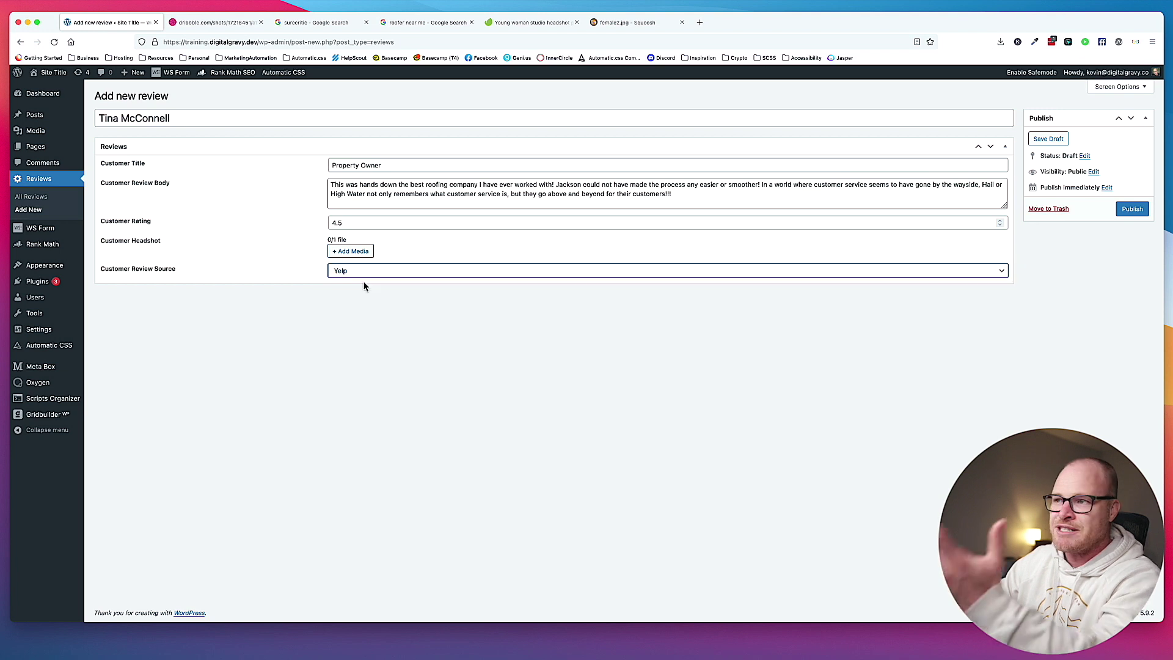
{"action": "left_click", "coordinate": [354, 252]}
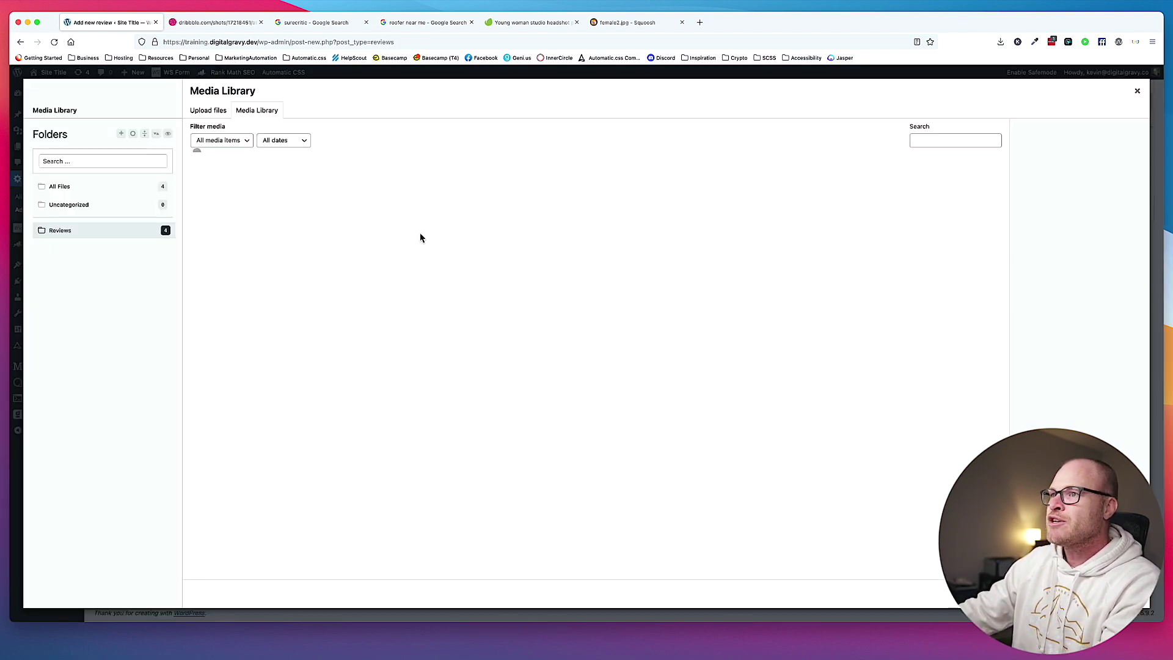
{"action": "left_click", "coordinate": [423, 195]}
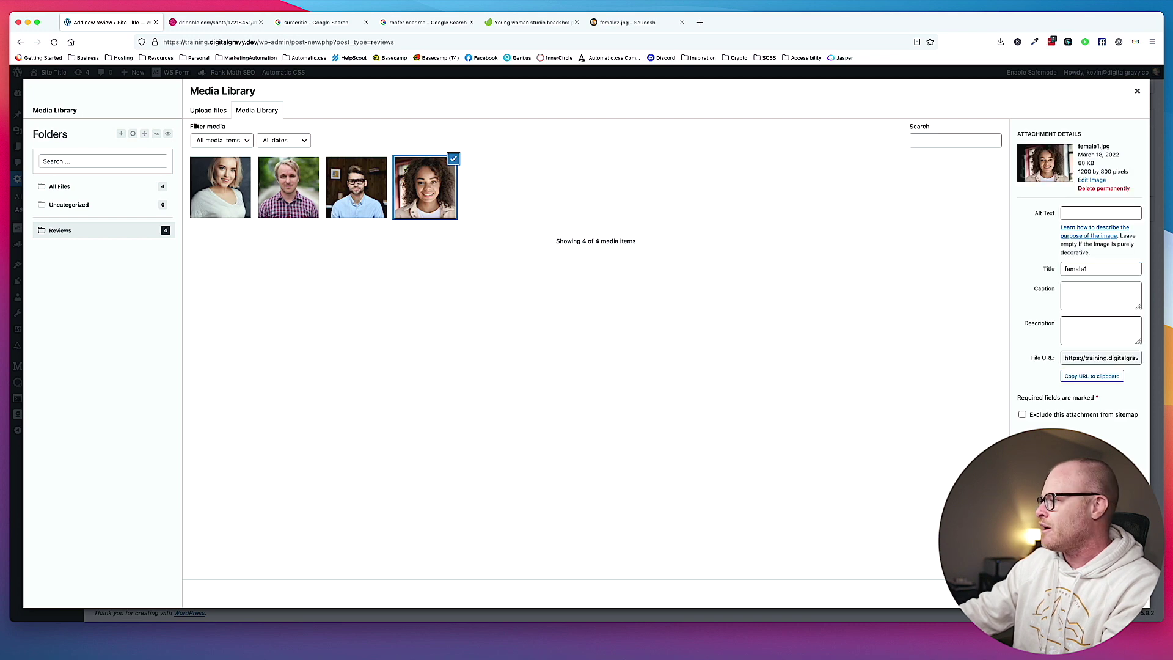
{"action": "left_click", "coordinate": [1118, 593]}
{"action": "left_click", "coordinate": [1124, 209]}
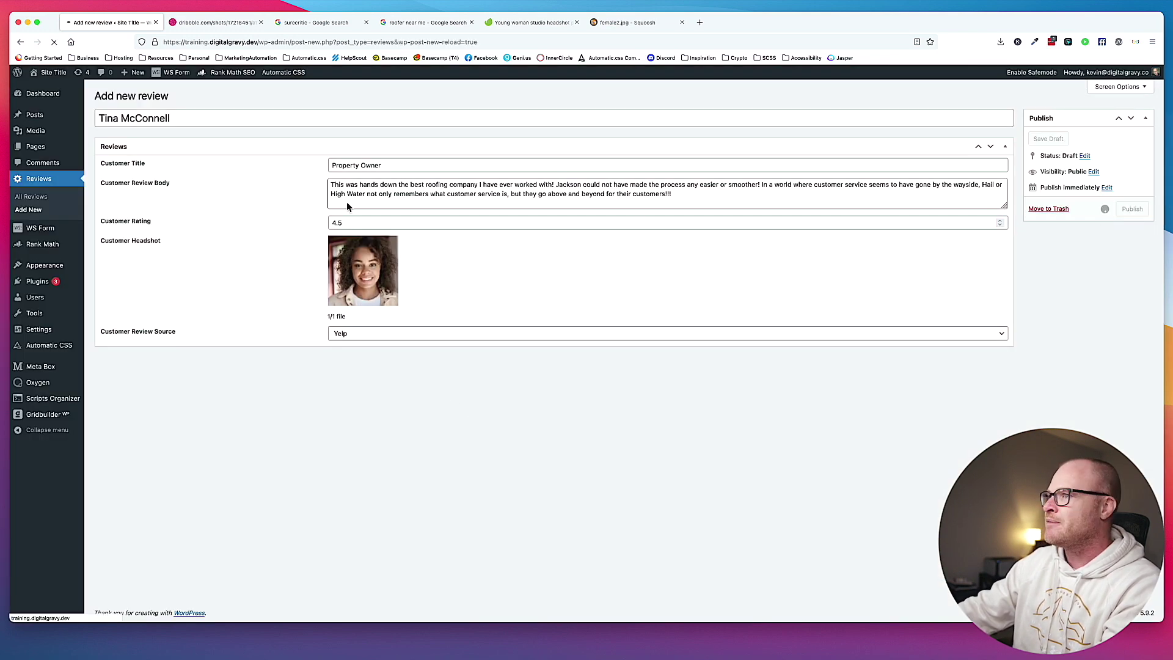
{"action": "left_click", "coordinate": [169, 101]}
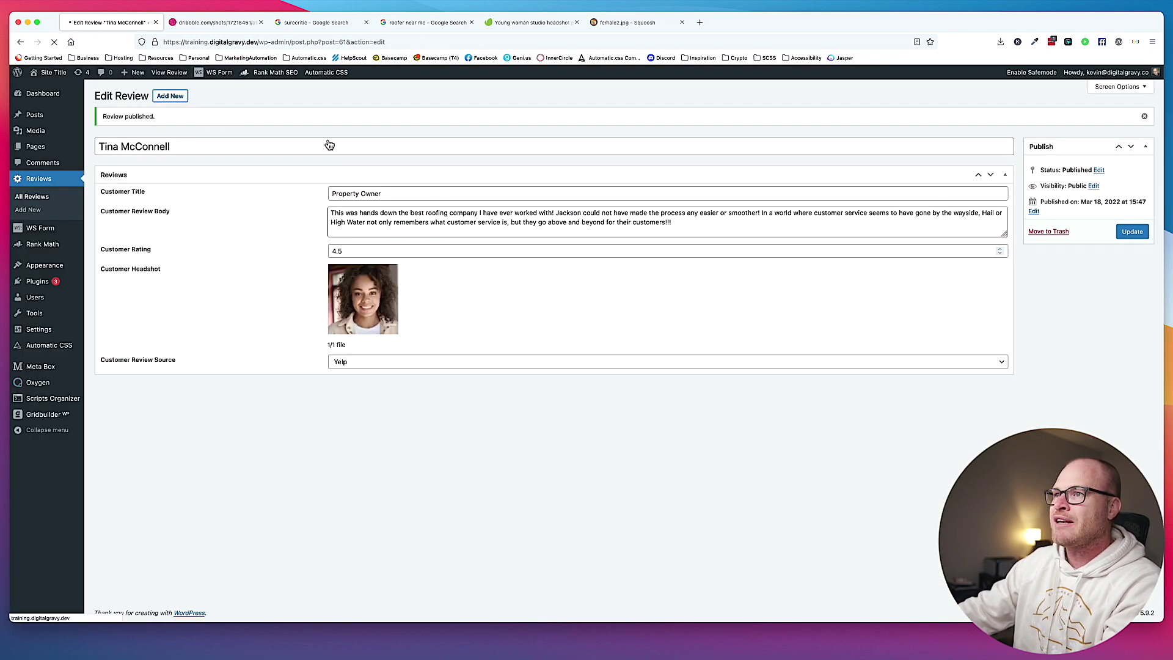
Close the image compression and stock photo tabs and select the next Google reviewer's name.
{"action": "left_click", "coordinate": [617, 23]}
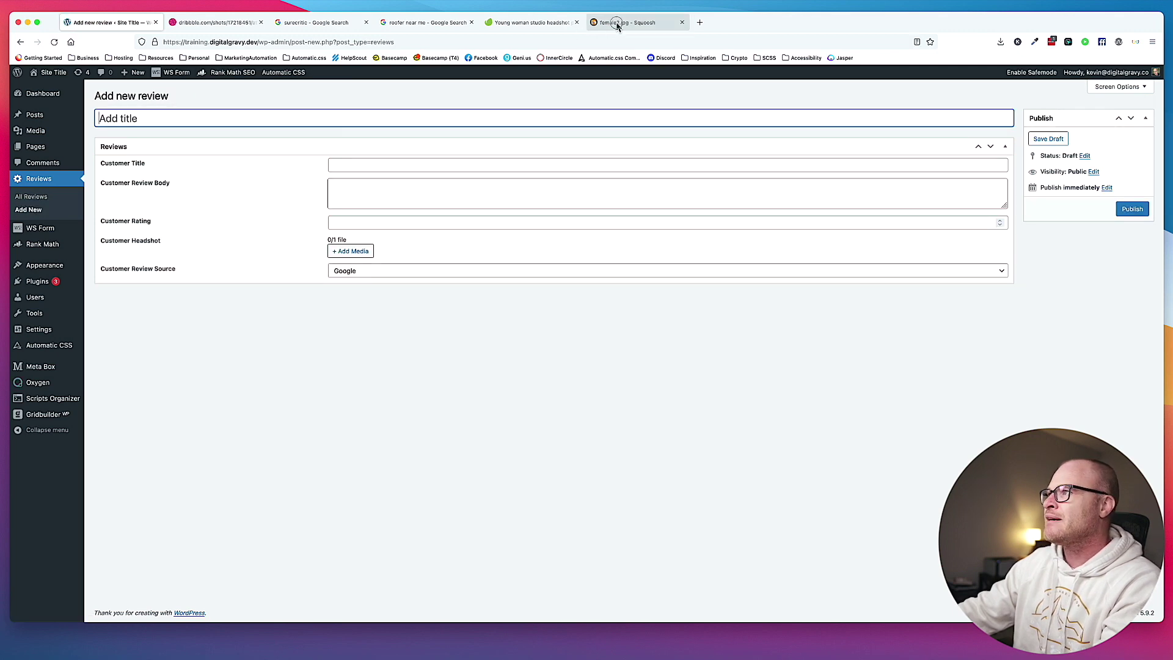
{"action": "left_click", "coordinate": [682, 22]}
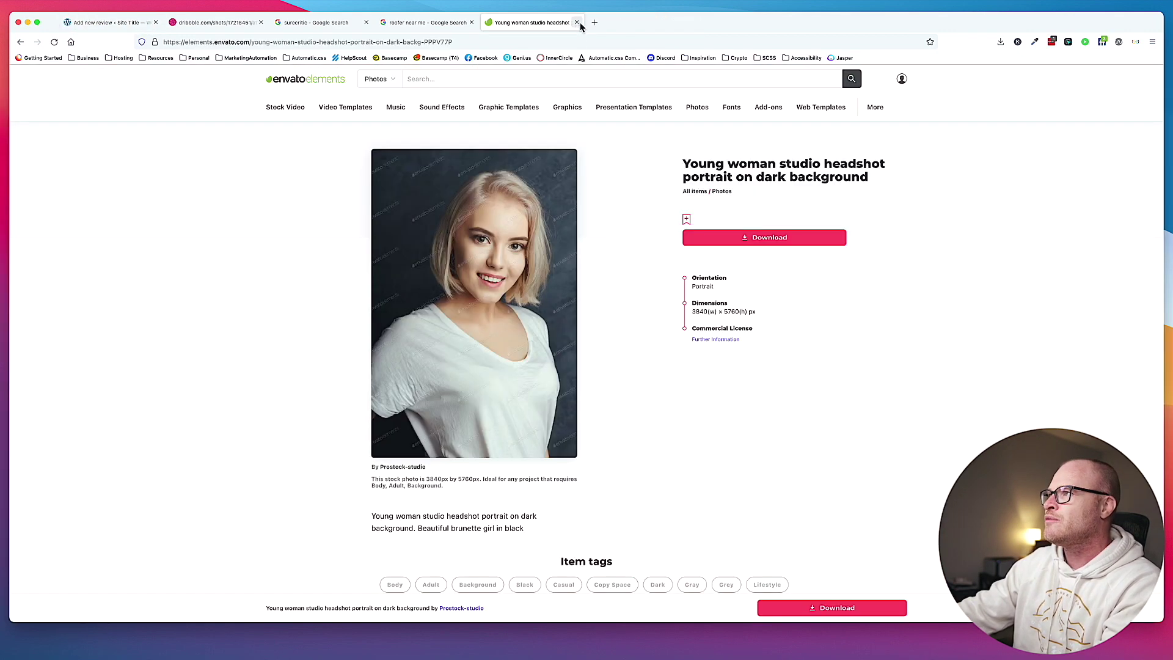
{"action": "left_click", "coordinate": [576, 22]}
{"action": "scroll", "coordinate": [529, 347], "scroll_direction": "down", "scroll_amount": 5}
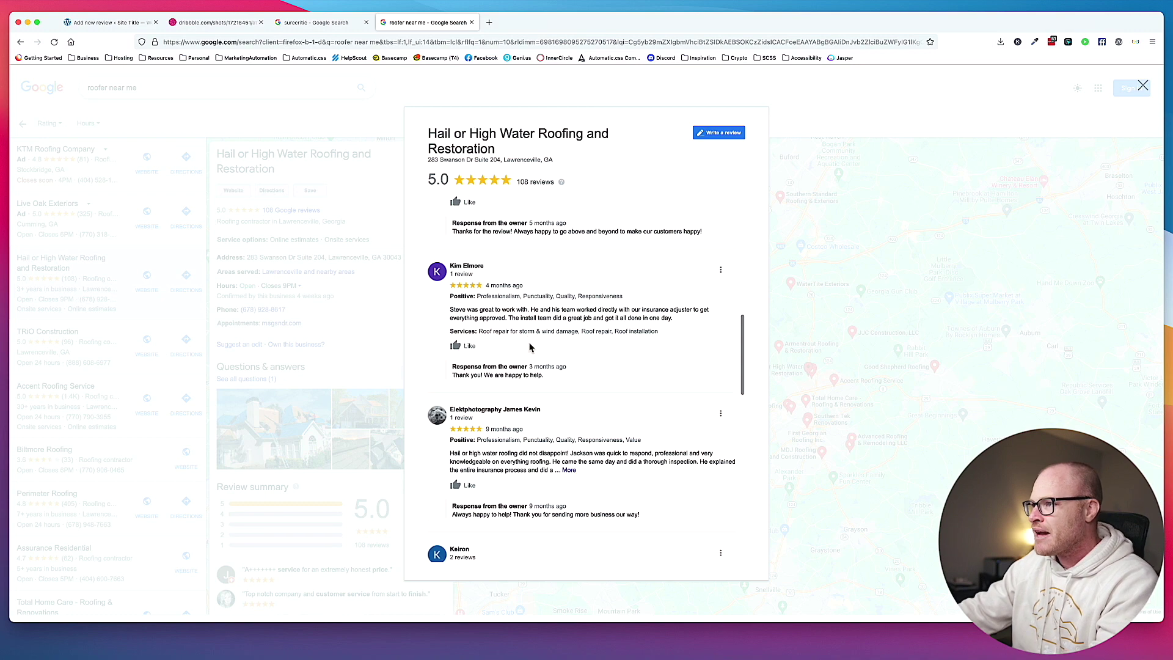
{"action": "scroll", "coordinate": [530, 347], "scroll_direction": "down", "scroll_amount": 5}
{"action": "scroll", "coordinate": [530, 347], "scroll_direction": "down", "scroll_amount": 5}
{"action": "scroll", "coordinate": [528, 349], "scroll_direction": "down", "scroll_amount": 3}
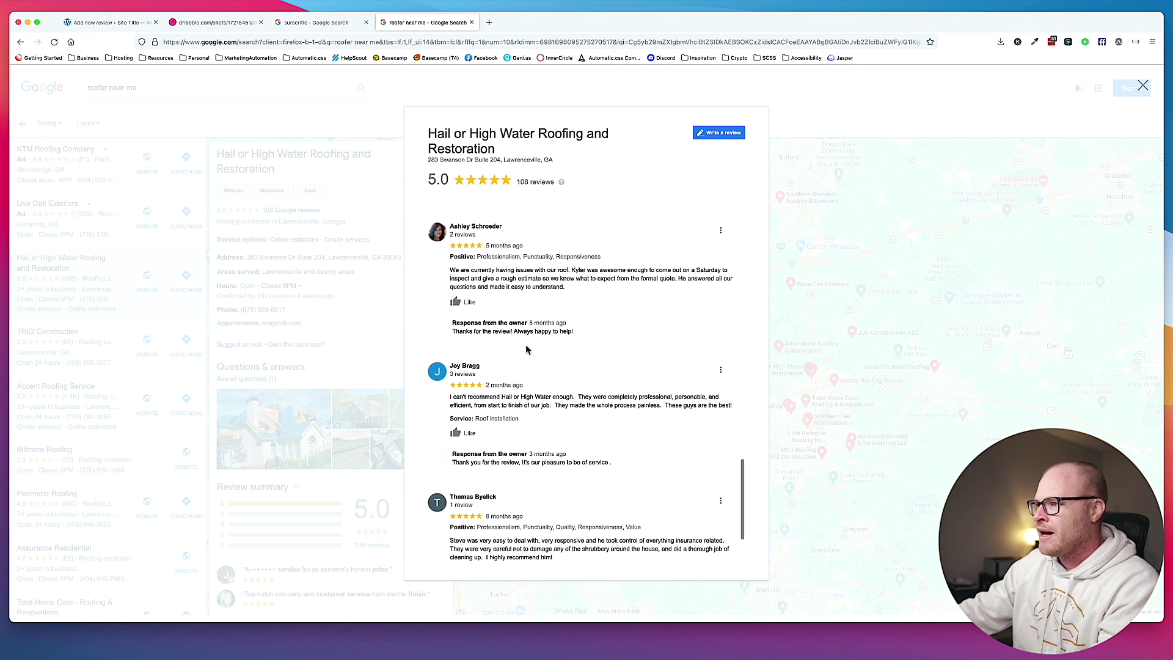
{"action": "scroll", "coordinate": [498, 397], "scroll_direction": "down", "scroll_amount": 2}
{"action": "left_click_drag", "start_coordinate": [504, 407], "coordinate": [449, 404]}
{"action": "key", "text": "super+c"}
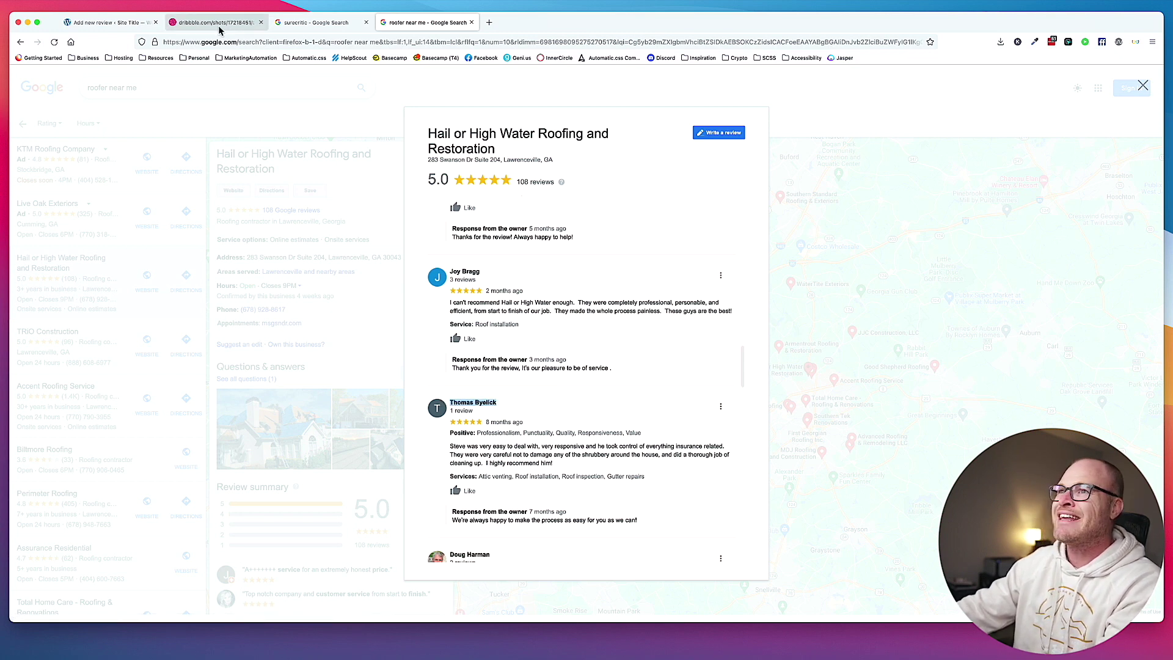
Use the reviewer's name as the post title and set the customer title to 'Homeowner'.
{"action": "left_click", "coordinate": [107, 23]}
{"action": "left_click", "coordinate": [416, 165]}
{"action": "key", "text": "super+v"}
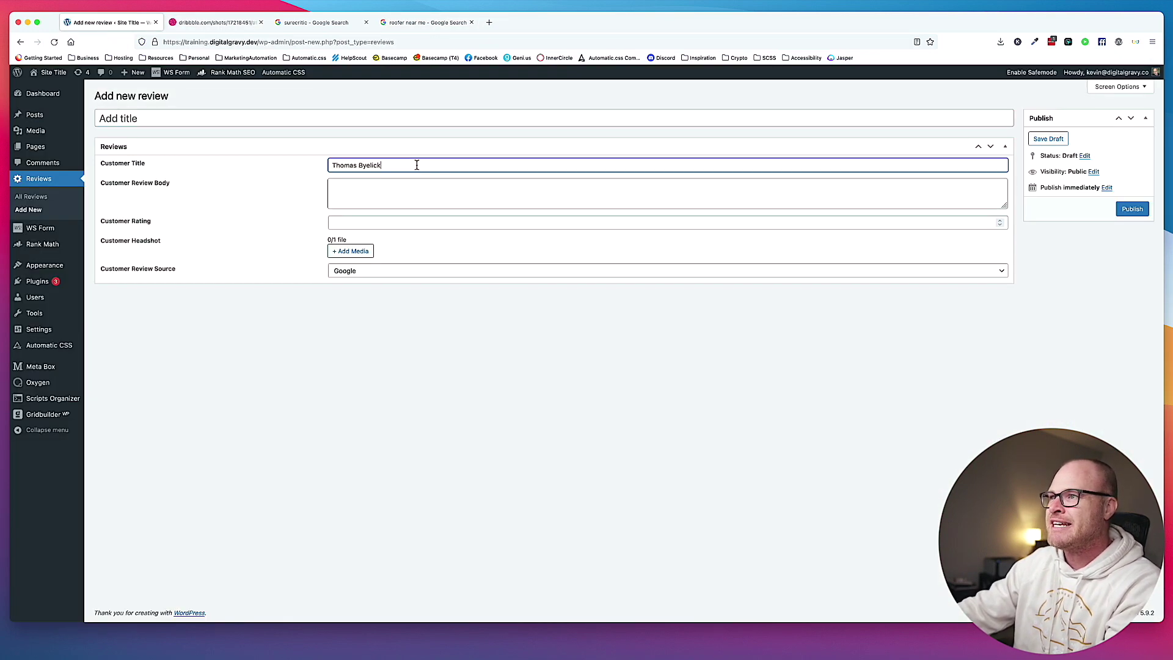
{"action": "key", "text": "super+a"}
{"action": "key", "text": "super+c"}
{"action": "left_click", "coordinate": [328, 118]}
{"action": "key", "text": "super+v"}
{"action": "left_click", "coordinate": [369, 162]}
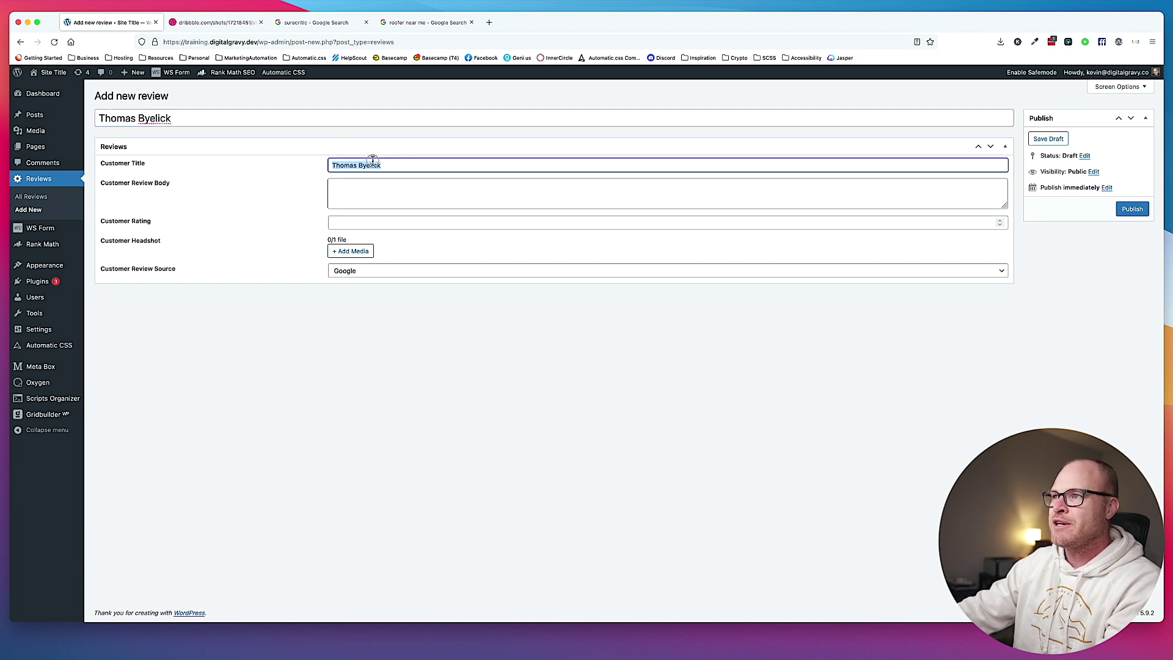
{"action": "key", "text": "super+a"}
{"action": "key", "text": "BackSpace"}
{"action": "type", "text": "Homeowner"}
{"action": "key", "text": "Tab"}
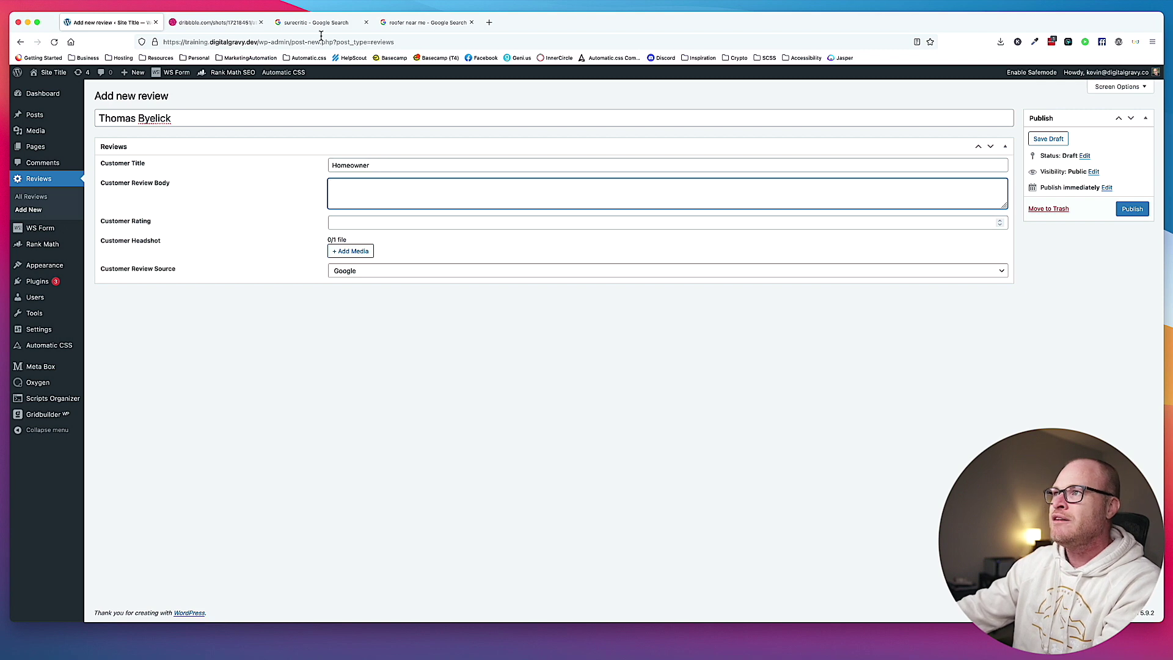
Paste the copied Google review text into the body and give a rating of 5.
{"action": "left_click", "coordinate": [425, 24]}
{"action": "scroll", "coordinate": [550, 427], "scroll_direction": "down", "scroll_amount": 1}
{"action": "left_click_drag", "start_coordinate": [553, 430], "coordinate": [452, 403]}
{"action": "key", "text": "super+c"}
{"action": "left_click", "coordinate": [110, 22]}
{"action": "key", "text": "super+v"}
{"action": "left_click", "coordinate": [387, 221]}
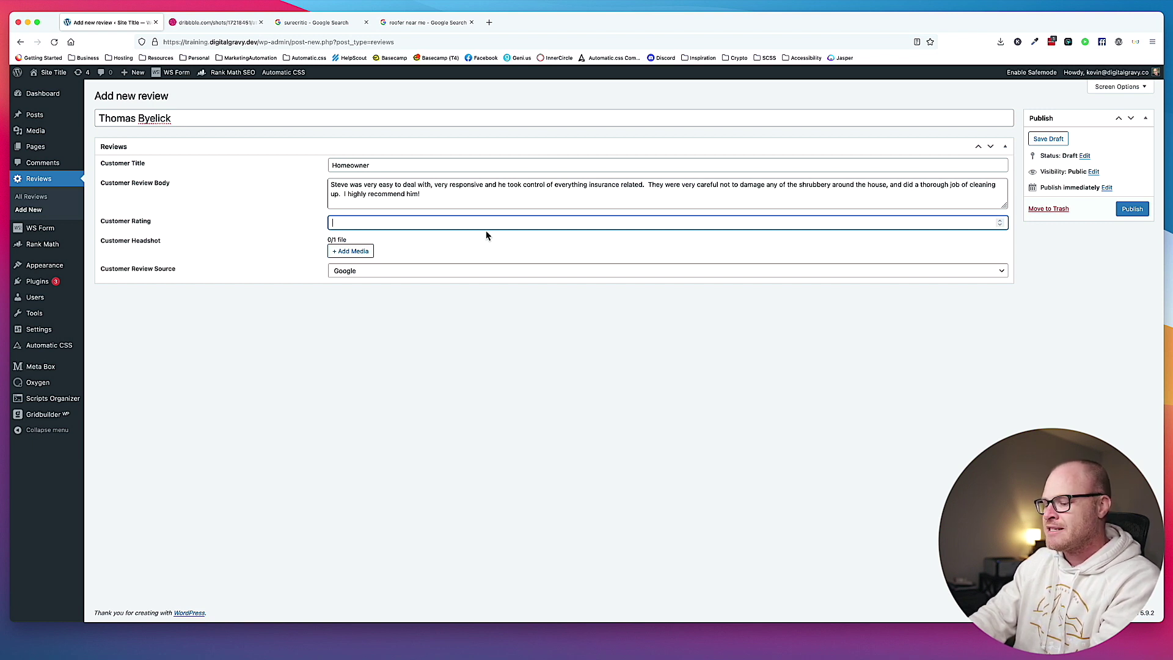
{"action": "type", "text": "5"}
{"action": "key", "text": "Tab"}
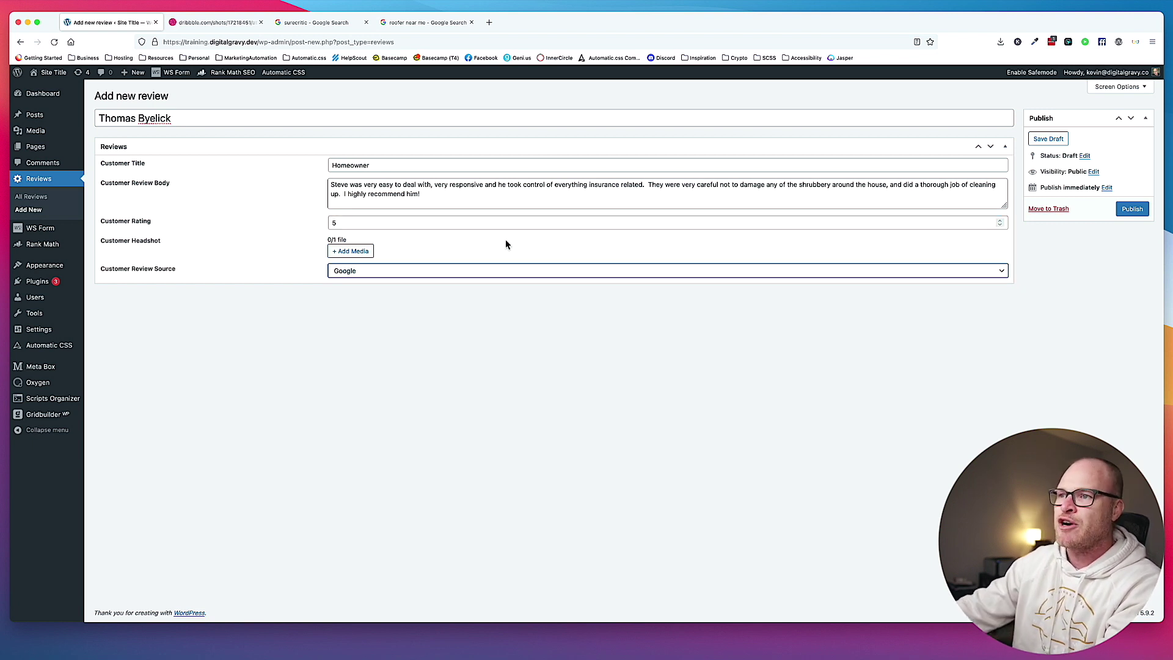
Choose the blue-shirt male headshot from the Reviews media folder.
{"action": "left_click", "coordinate": [358, 252]}
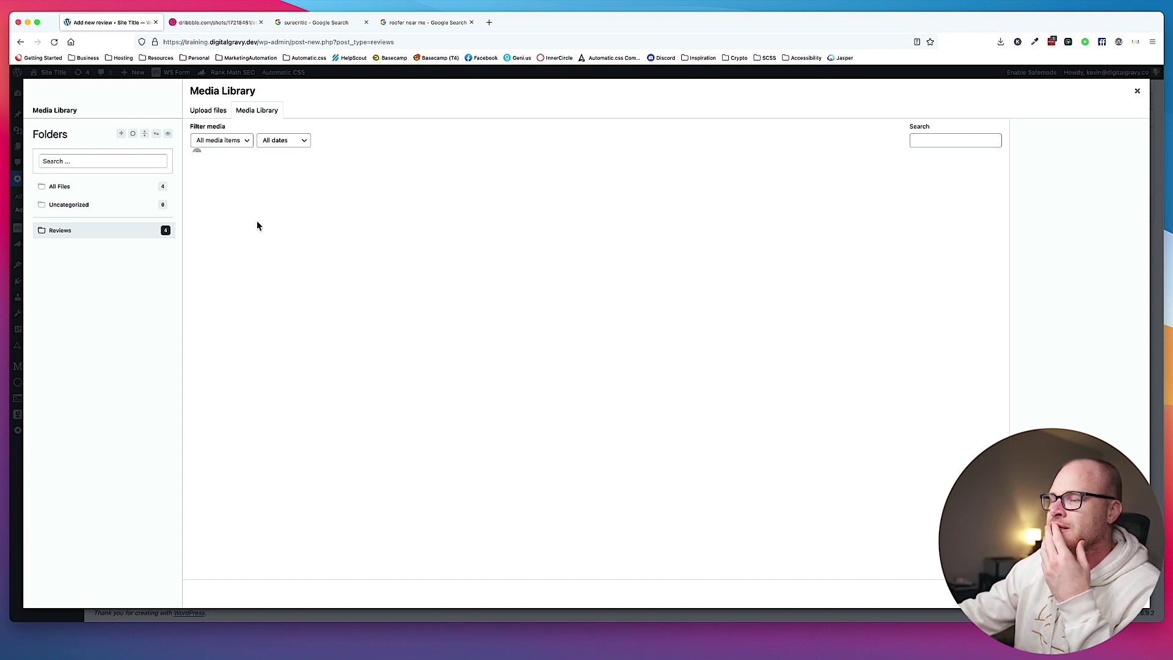
{"action": "left_click", "coordinate": [1136, 92]}
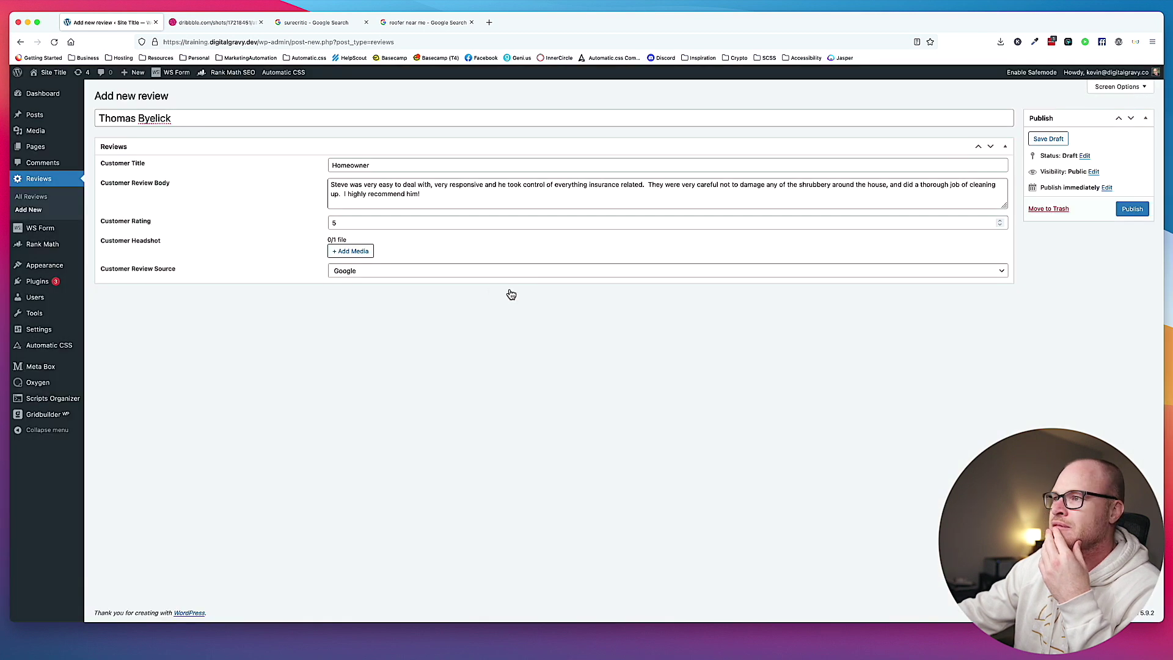
{"action": "left_click", "coordinate": [348, 255]}
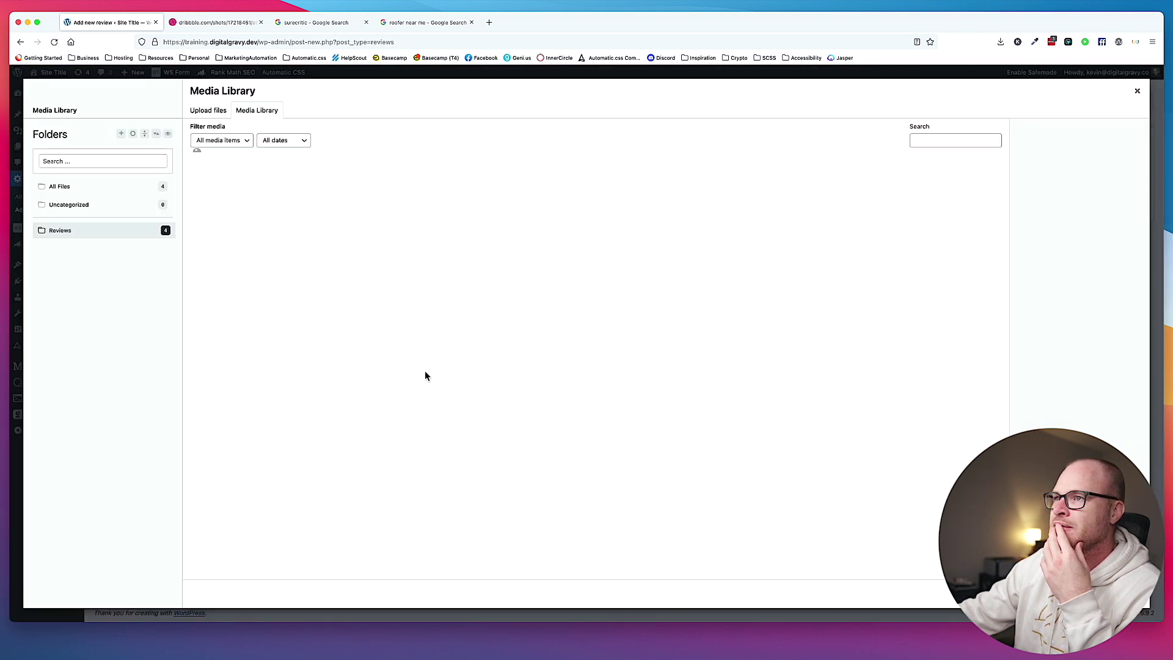
{"action": "left_click", "coordinate": [74, 206]}
{"action": "left_click", "coordinate": [110, 231]}
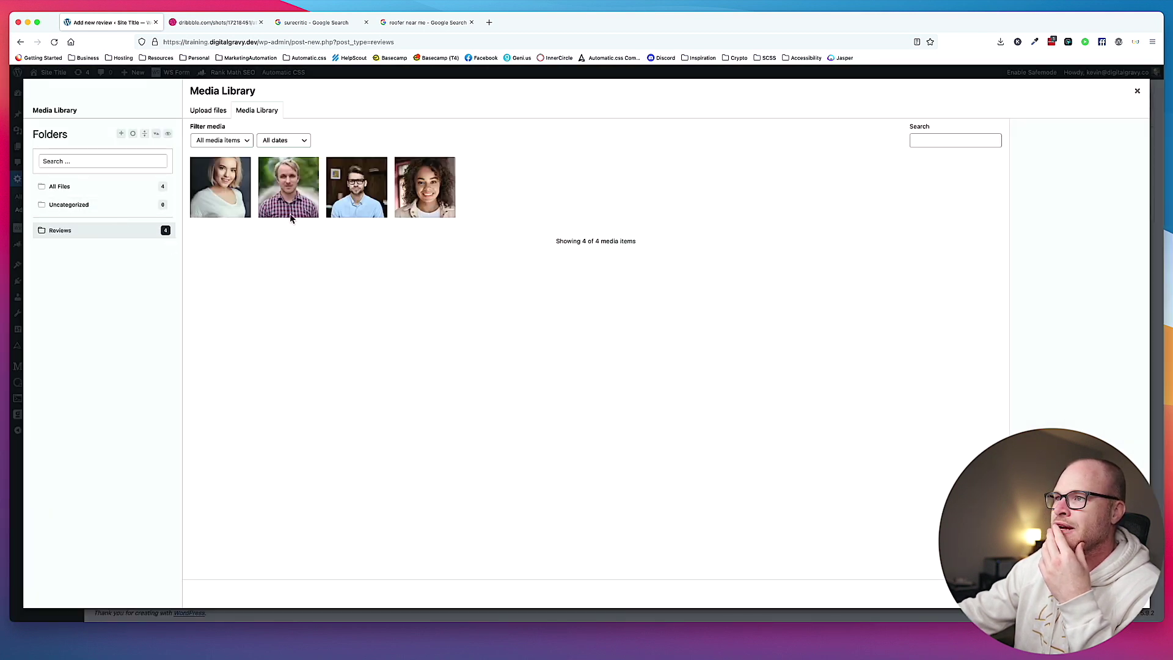
{"action": "left_click", "coordinate": [359, 183]}
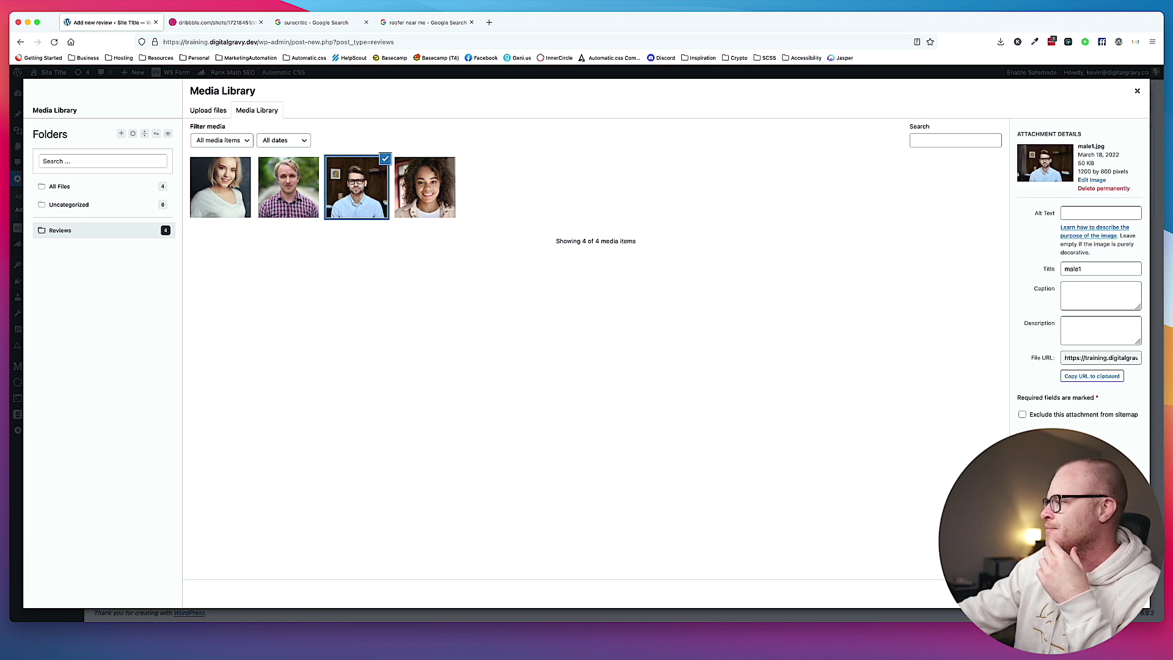
{"action": "left_click", "coordinate": [1112, 593]}
Set the review source to BBB, publish, and begin another new review.
{"action": "left_click", "coordinate": [367, 334]}
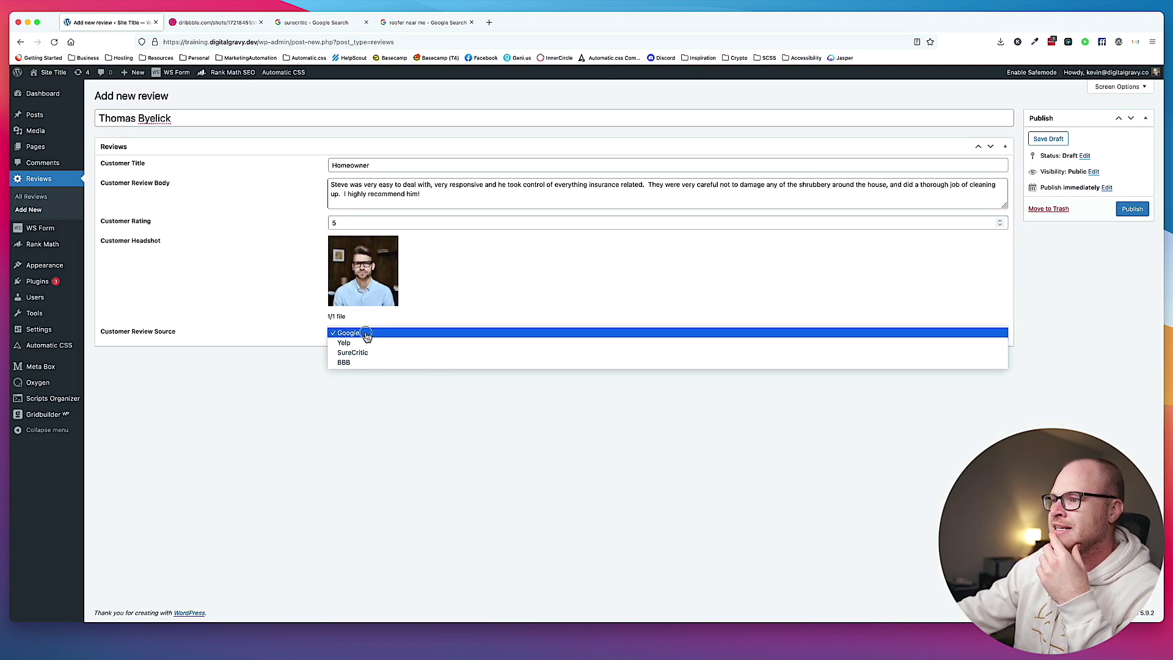
{"action": "left_click", "coordinate": [370, 364]}
{"action": "left_click", "coordinate": [1132, 208]}
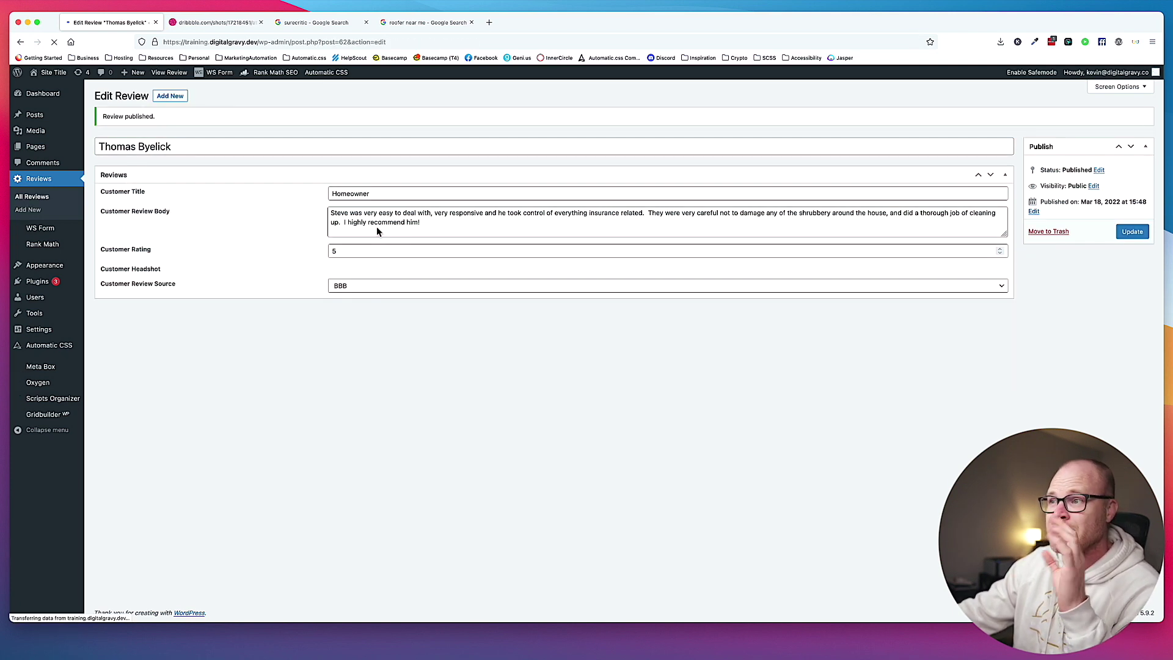
{"action": "left_click", "coordinate": [169, 96]}
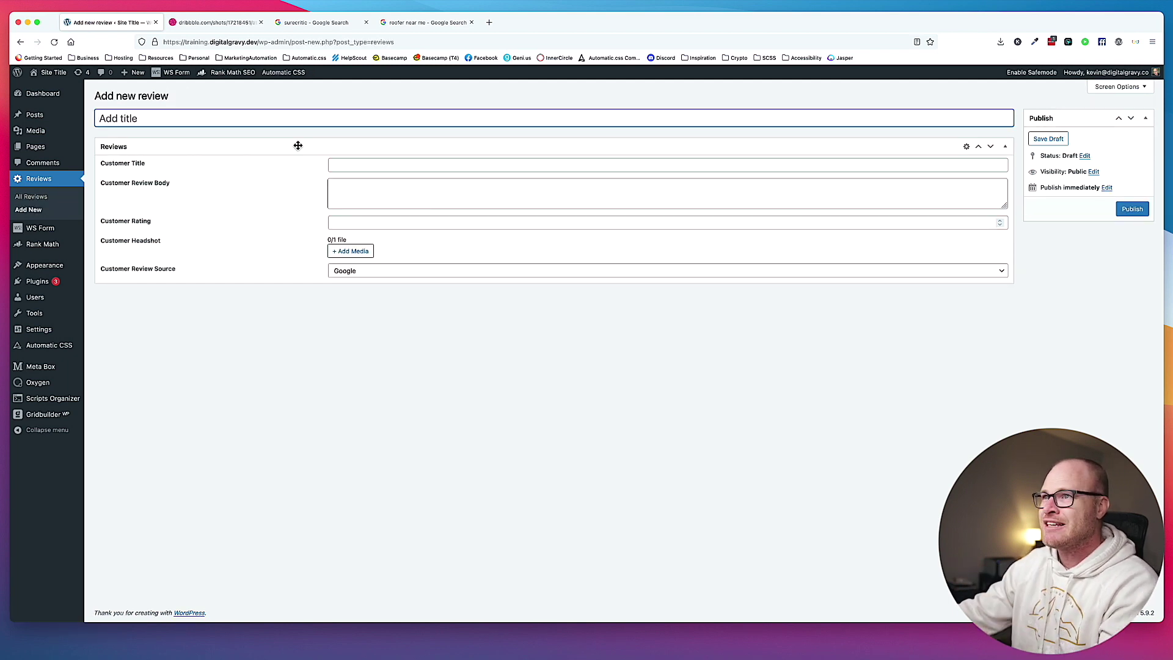
Copy the next Google review's text and paste it into the new review's body.
{"action": "left_click", "coordinate": [434, 23]}
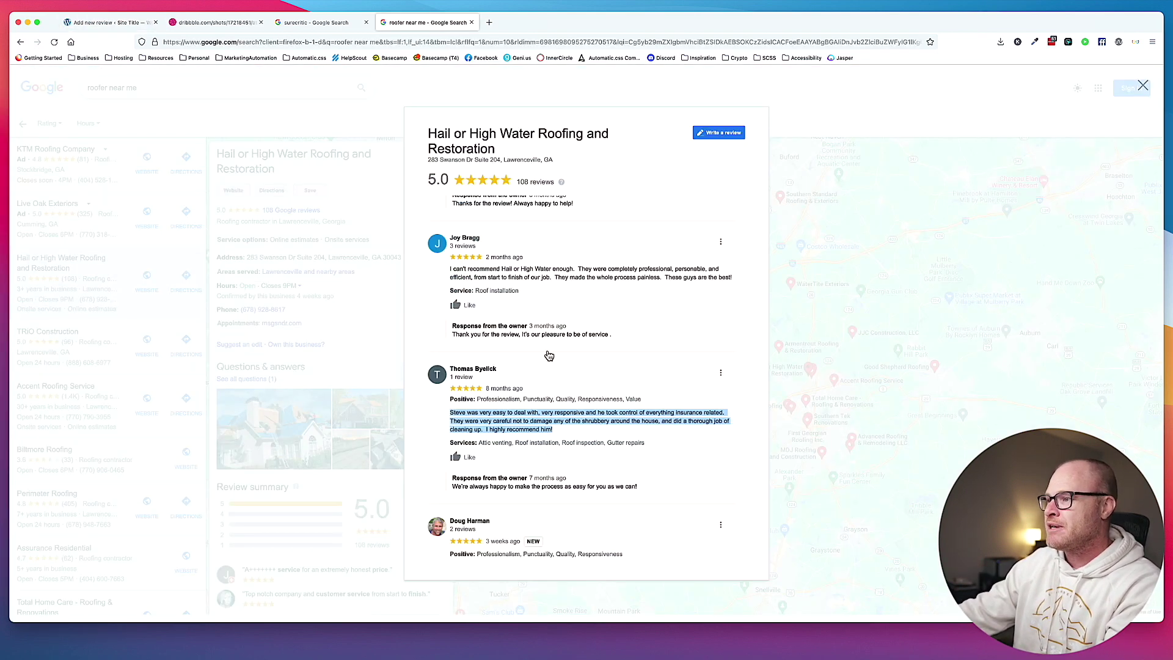
{"action": "scroll", "coordinate": [548, 366], "scroll_direction": "down", "scroll_amount": 5}
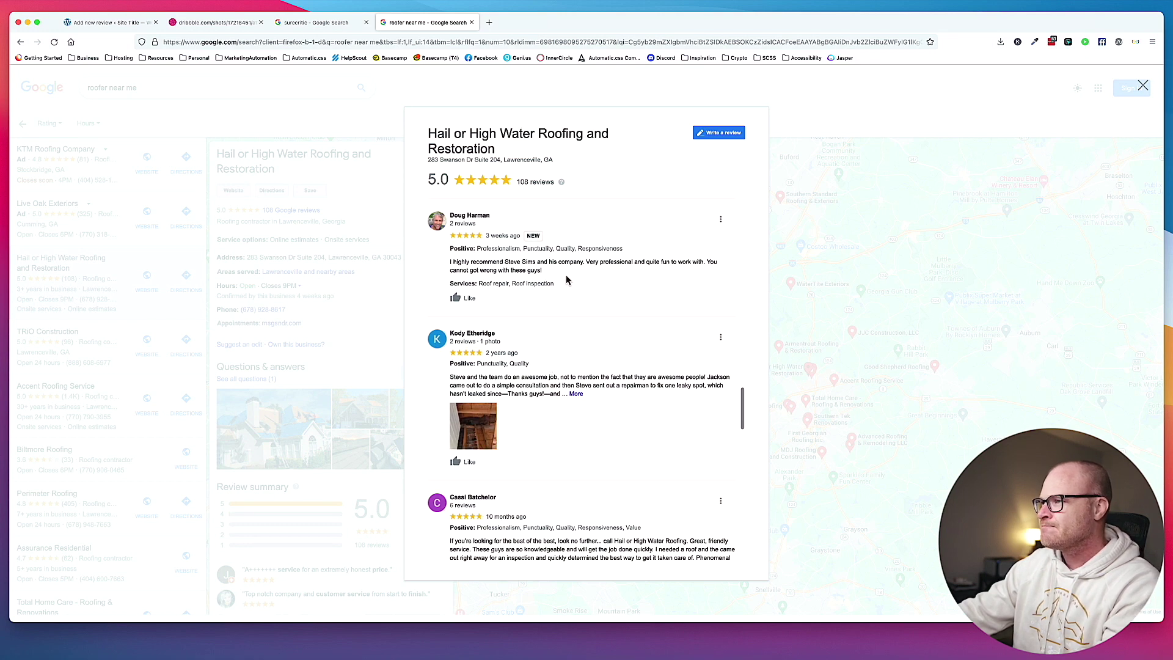
{"action": "scroll", "coordinate": [567, 279], "scroll_direction": "down", "scroll_amount": 1}
{"action": "scroll", "coordinate": [565, 324], "scroll_direction": "down", "scroll_amount": 1}
{"action": "left_click", "coordinate": [576, 353]}
{"action": "scroll", "coordinate": [580, 352], "scroll_direction": "down", "scroll_amount": 5}
{"action": "scroll", "coordinate": [602, 357], "scroll_direction": "up", "scroll_amount": 2}
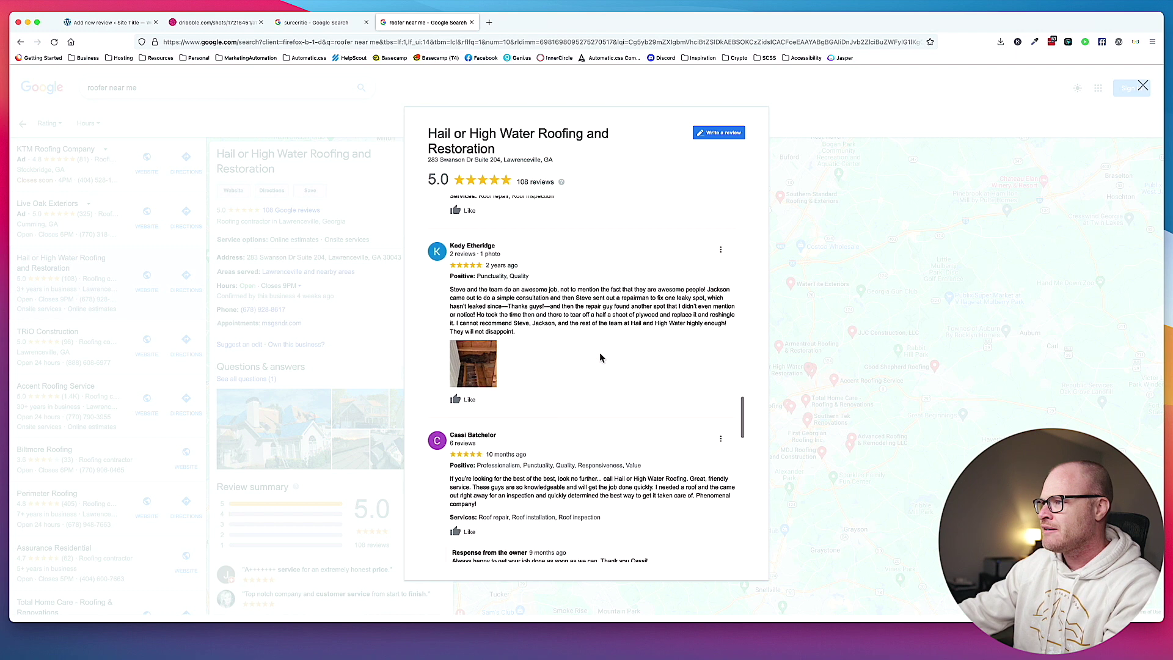
{"action": "left_click_drag", "start_coordinate": [545, 309], "coordinate": [451, 290]}
{"action": "key", "text": "super+c"}
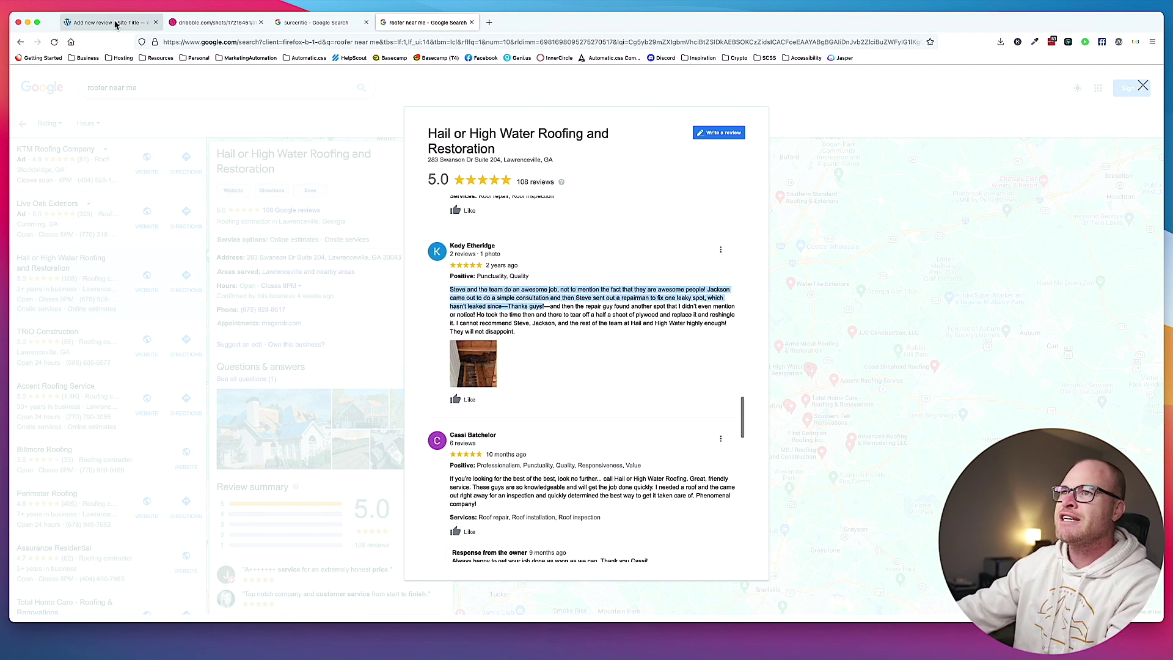
{"action": "left_click", "coordinate": [109, 22]}
{"action": "left_click", "coordinate": [372, 205]}
{"action": "key", "text": "super+v"}
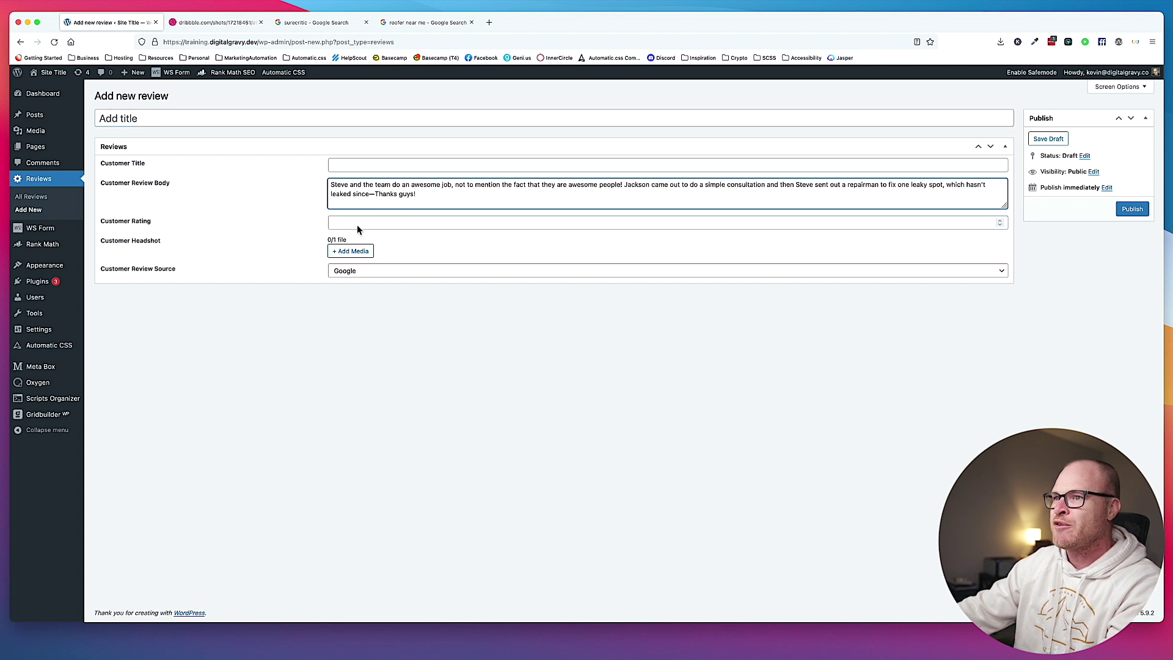
Set rating 2.5, the plaid-shirt male headshot, and SureCritic as the source.
{"action": "left_click", "coordinate": [357, 224]}
{"action": "type", "text": "2.5"}
{"action": "left_click", "coordinate": [358, 250]}
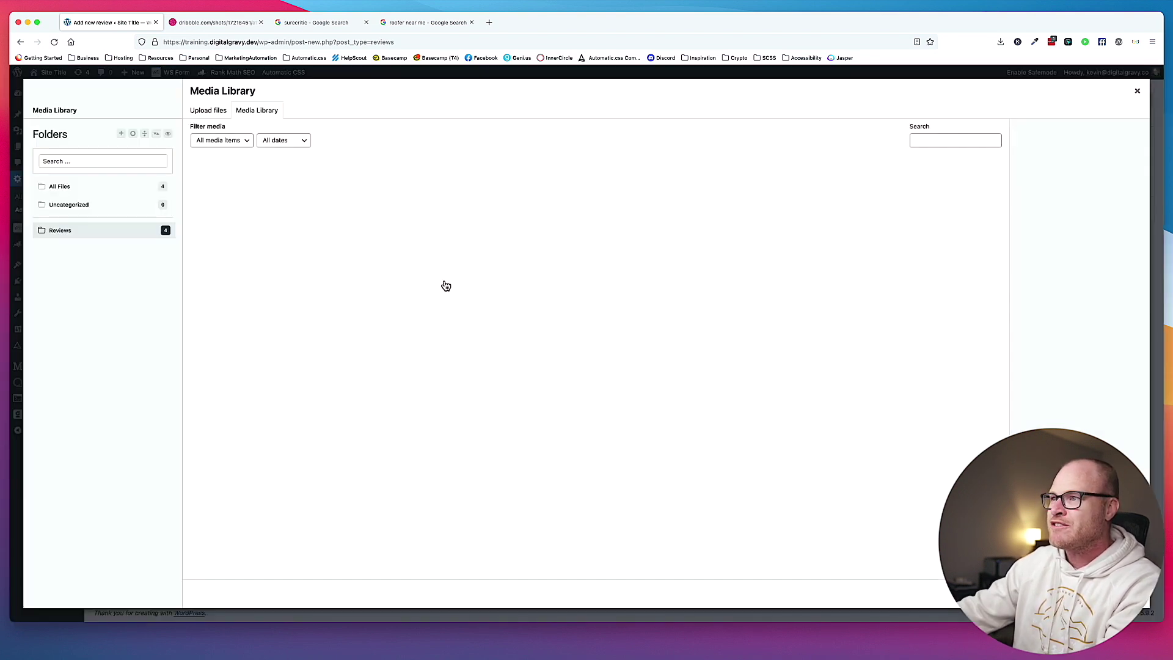
{"action": "left_click", "coordinate": [300, 197]}
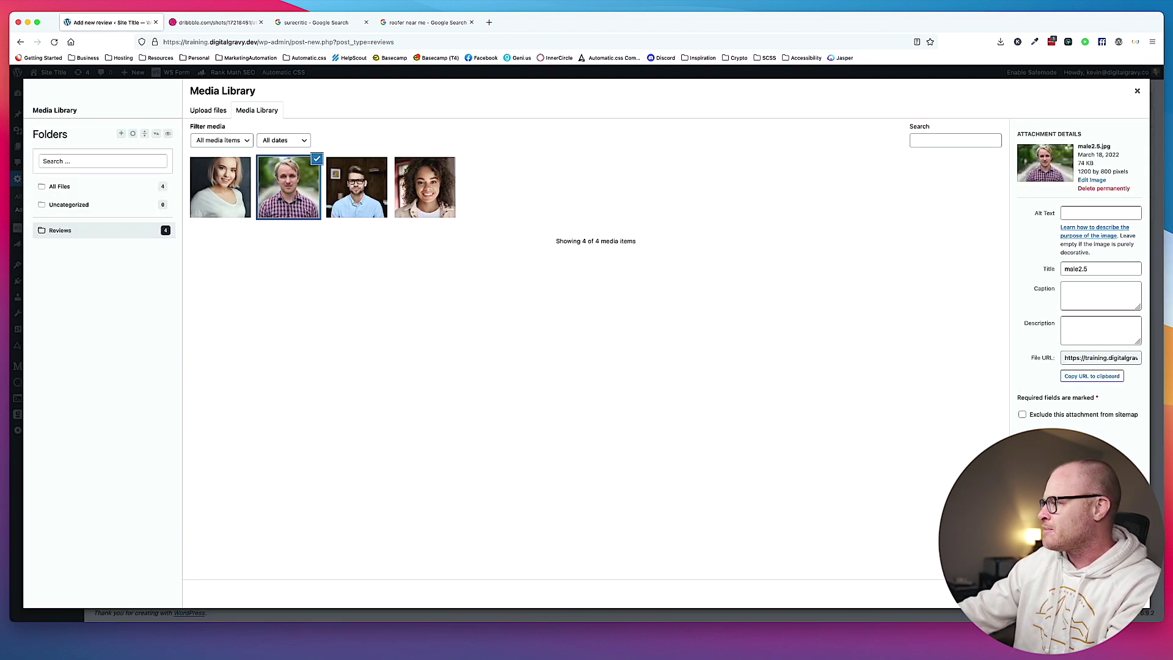
{"action": "left_click", "coordinate": [1121, 593]}
{"action": "left_click", "coordinate": [369, 342]}
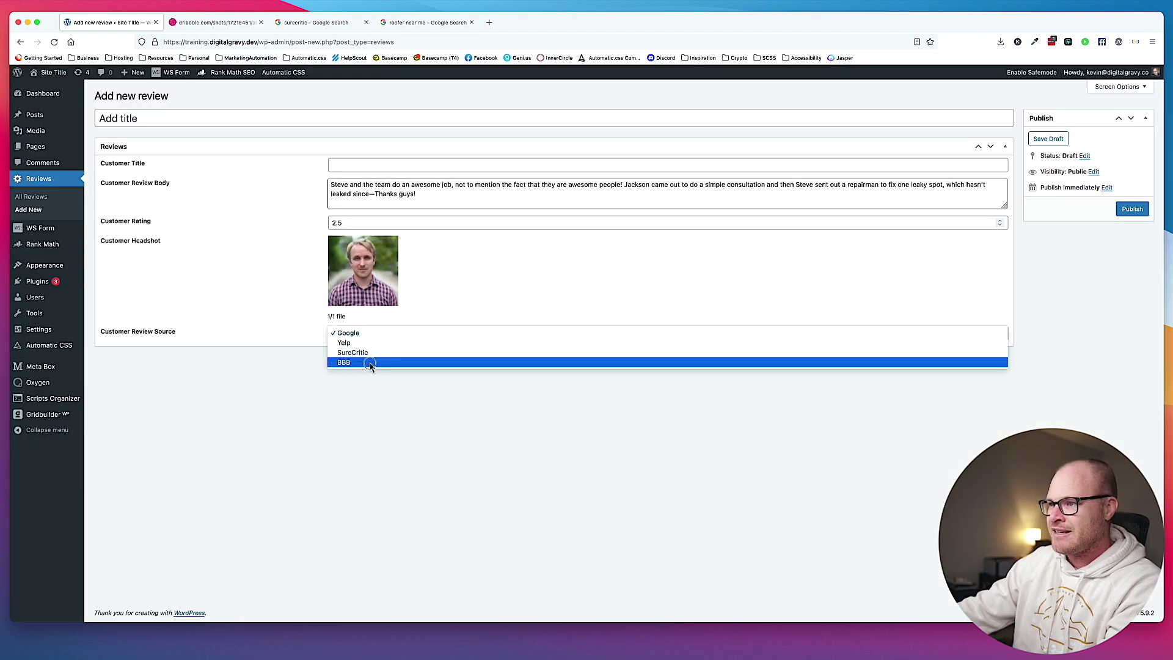
{"action": "left_click", "coordinate": [371, 358]}
Enter Property Owner as customer title, paste the reviewer's name as title, and publish.
{"action": "left_click", "coordinate": [386, 162]}
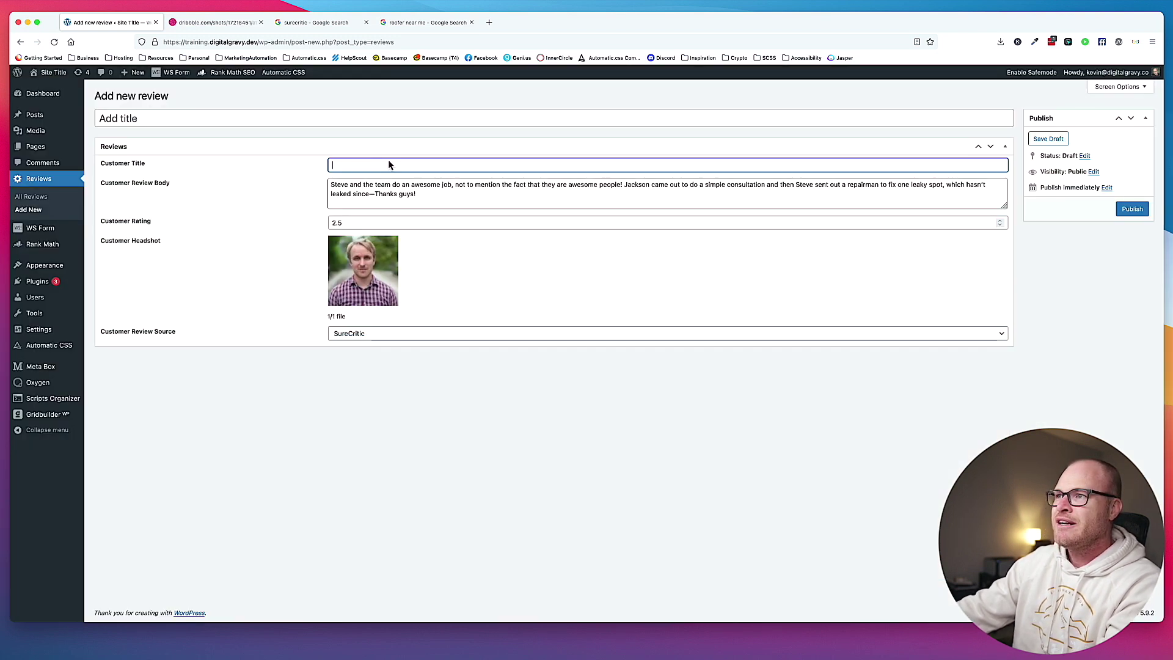
{"action": "type", "text": "Property Ow"}
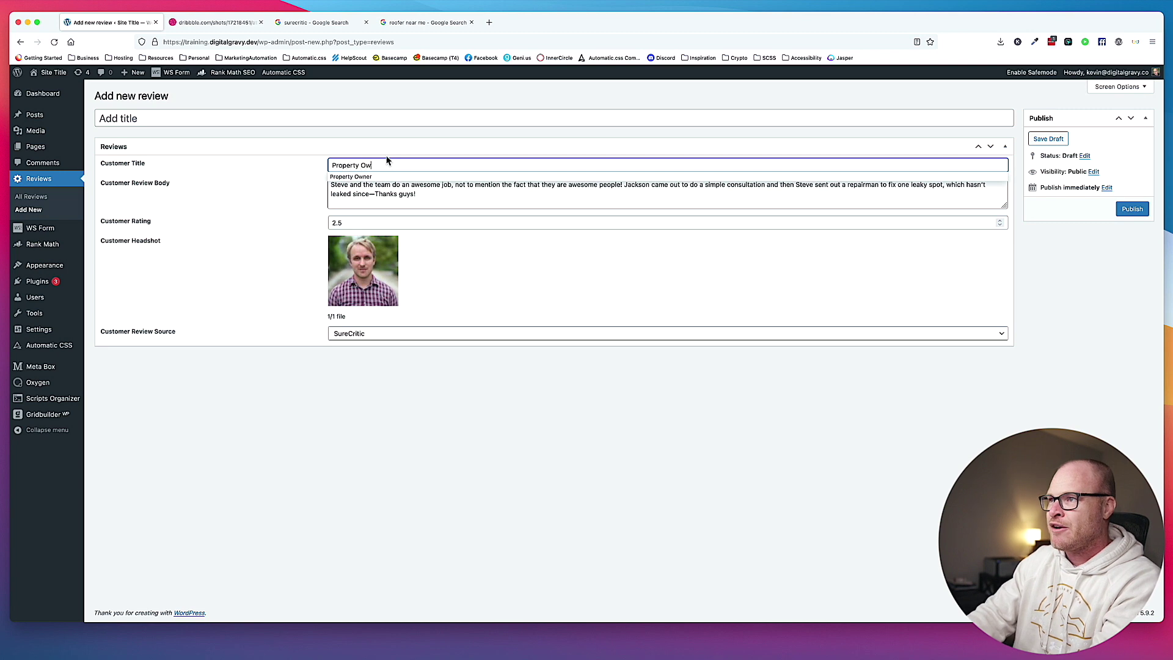
{"action": "type", "text": "ner"}
{"action": "key", "text": "Tab"}
{"action": "left_click", "coordinate": [269, 120]}
{"action": "left_click", "coordinate": [418, 18]}
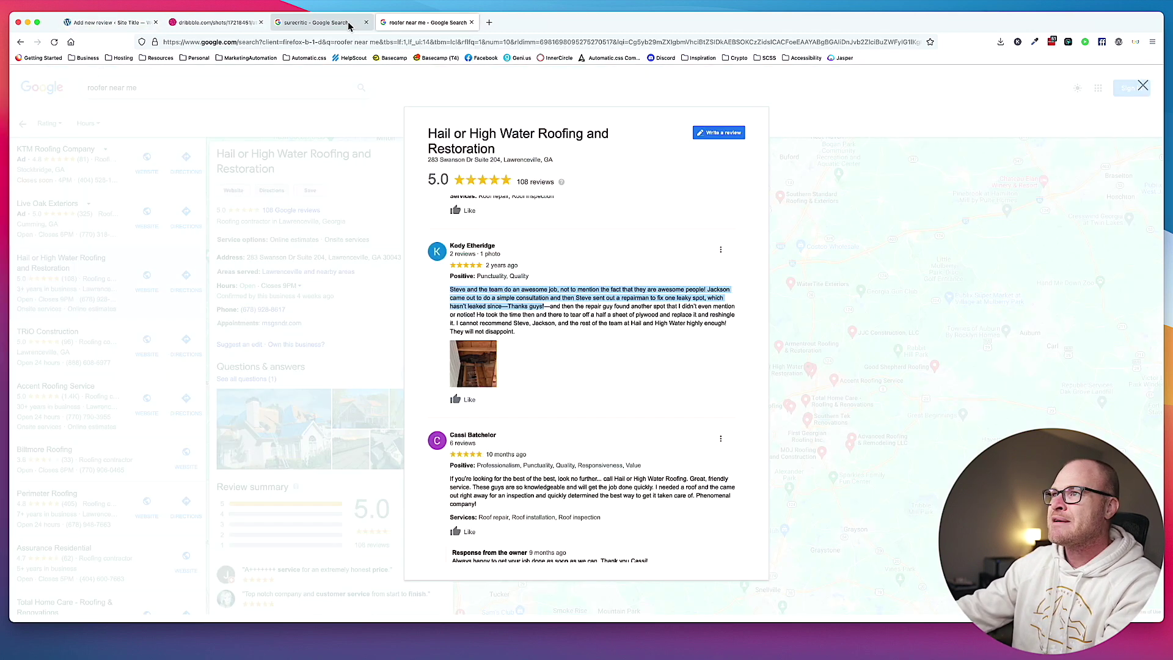
{"action": "left_click", "coordinate": [490, 247]}
{"action": "left_click_drag", "start_coordinate": [489, 247], "coordinate": [449, 246]}
{"action": "key", "text": "super+c"}
{"action": "left_click", "coordinate": [110, 22]}
{"action": "key", "text": "super+v"}
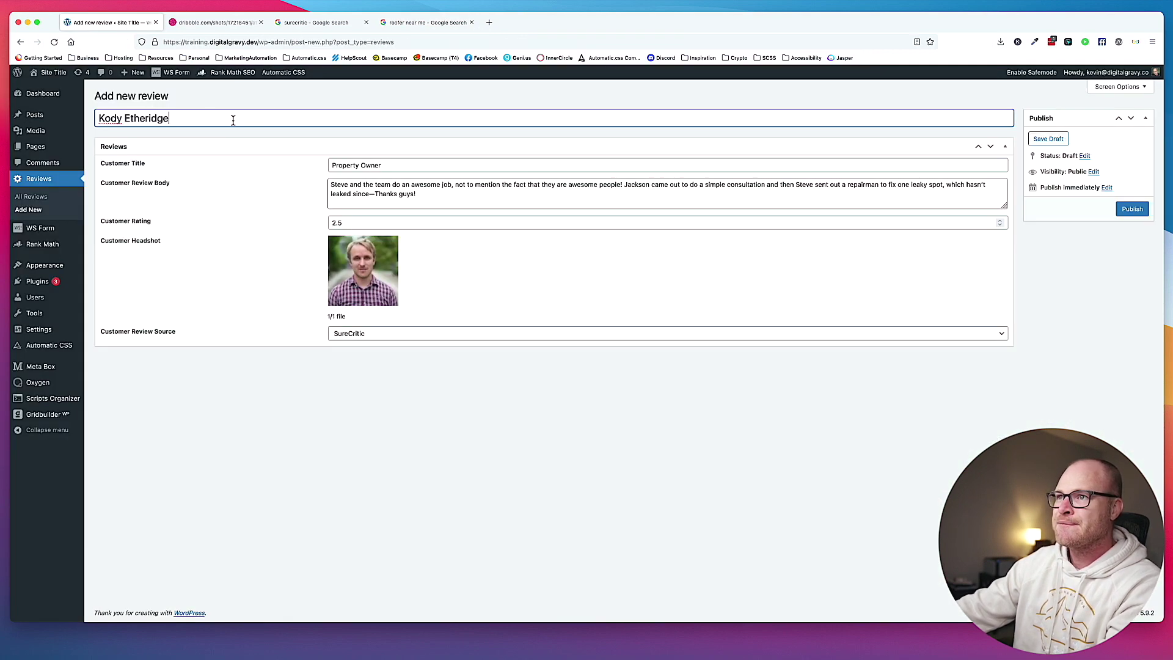
{"action": "left_click", "coordinate": [1132, 209]}
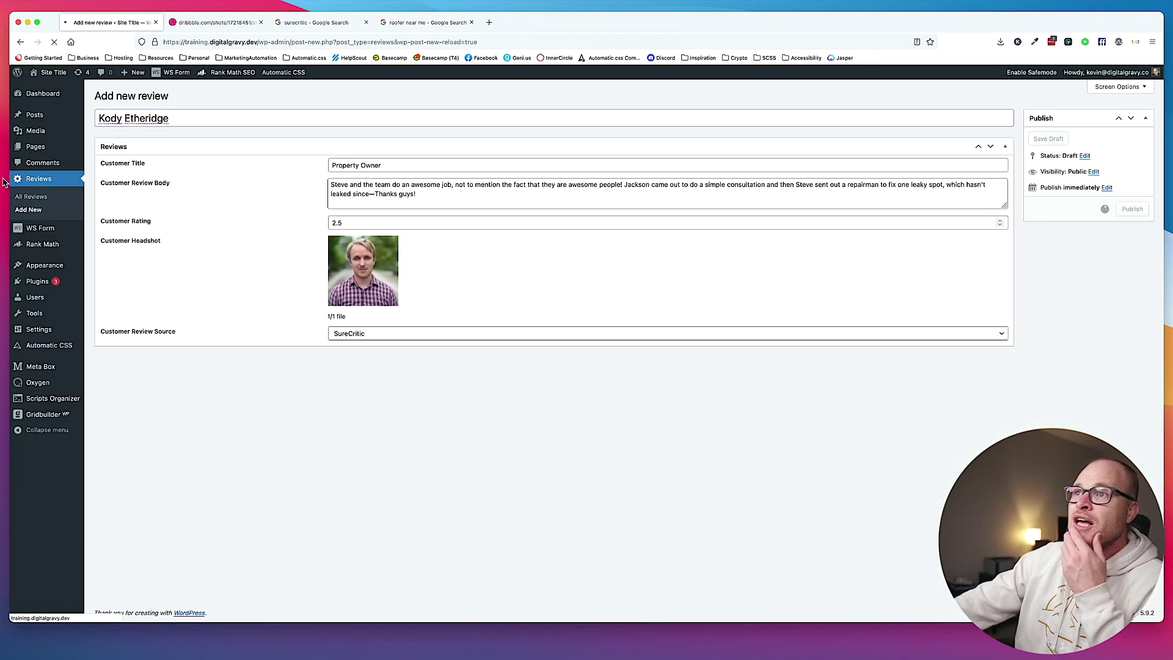
{"action": "left_click", "coordinate": [34, 183]}
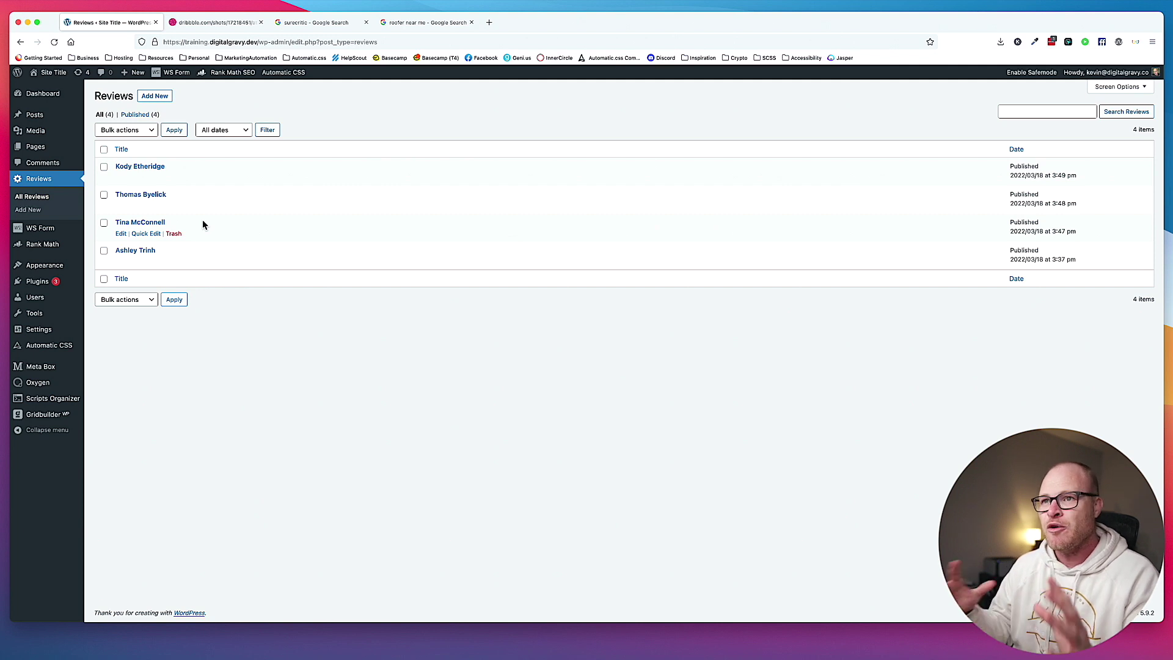
Create and publish a page titled 'Reviews', update it, and launch the Oxygen builder.
{"action": "mouse_move", "coordinate": [52, 149]}
{"action": "left_click", "coordinate": [105, 161]}
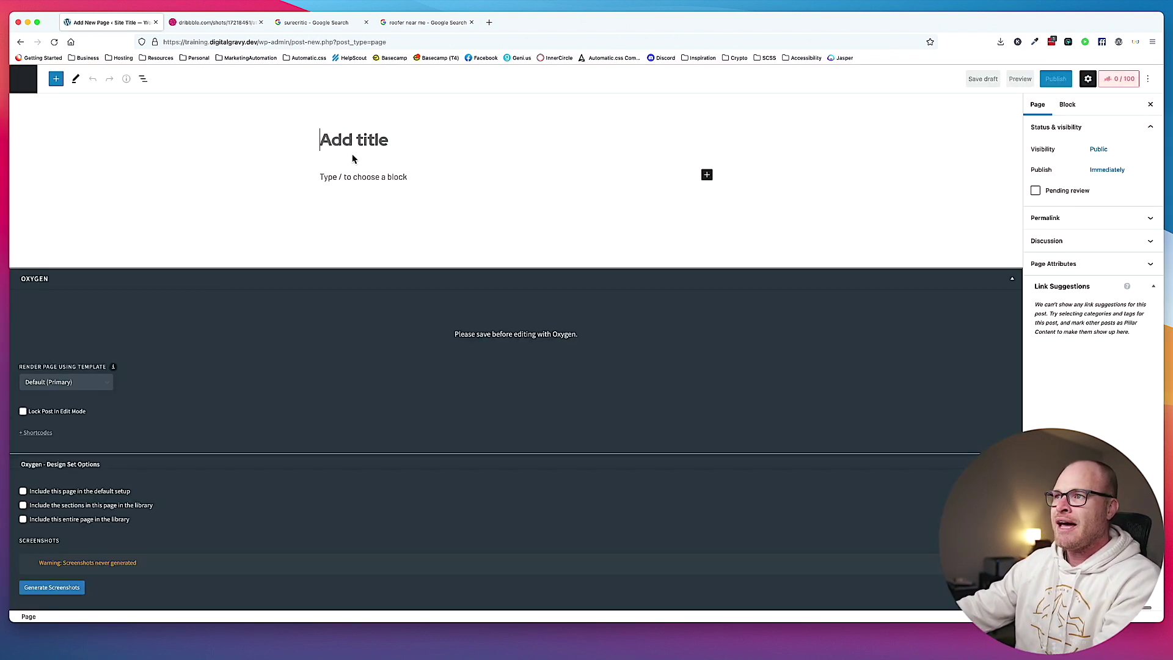
{"action": "type", "text": "Reviews"}
{"action": "left_click", "coordinate": [1049, 83]}
{"action": "left_click", "coordinate": [1048, 83]}
{"action": "left_click", "coordinate": [1095, 85]}
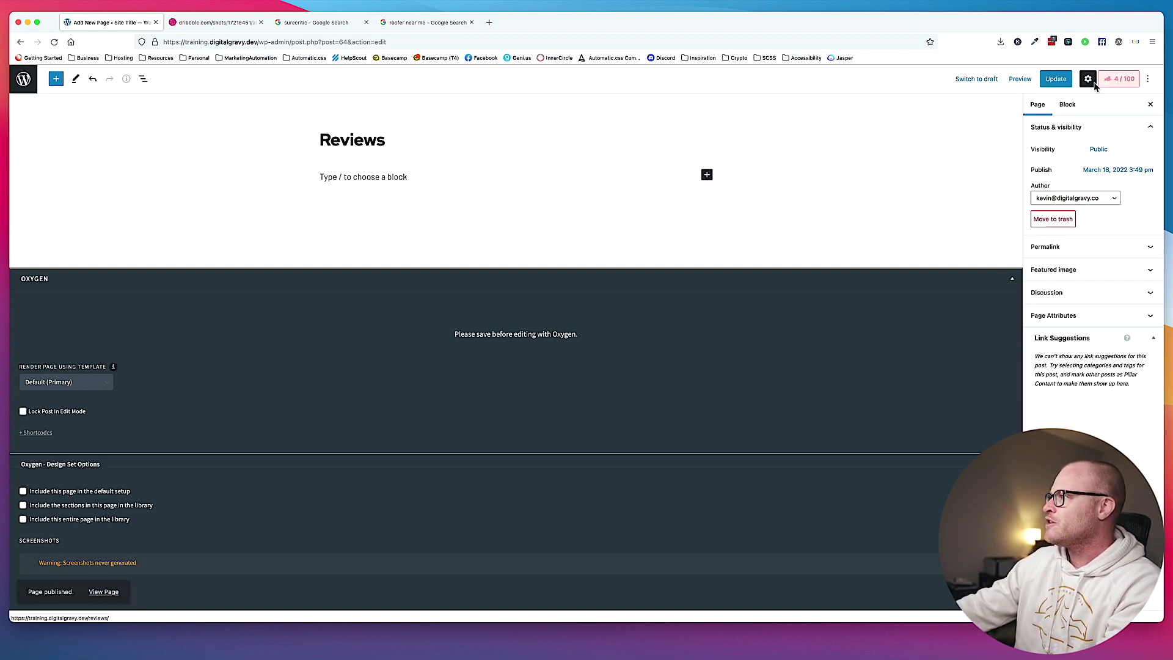
{"action": "left_click", "coordinate": [1056, 79]}
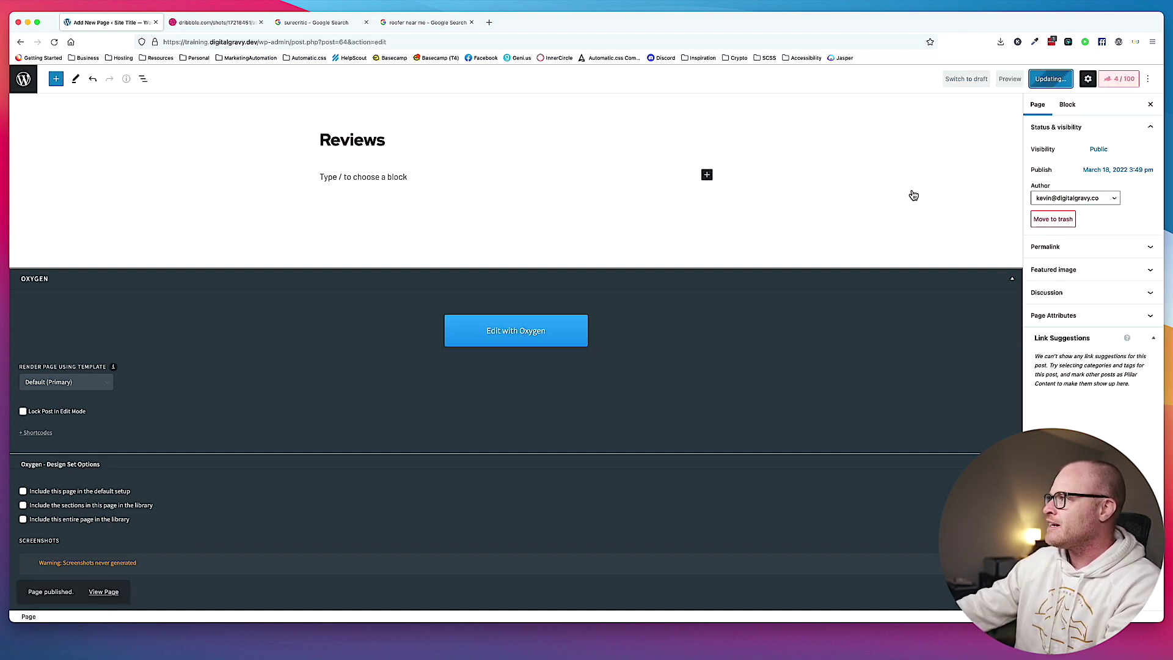
{"action": "left_click", "coordinate": [525, 346]}
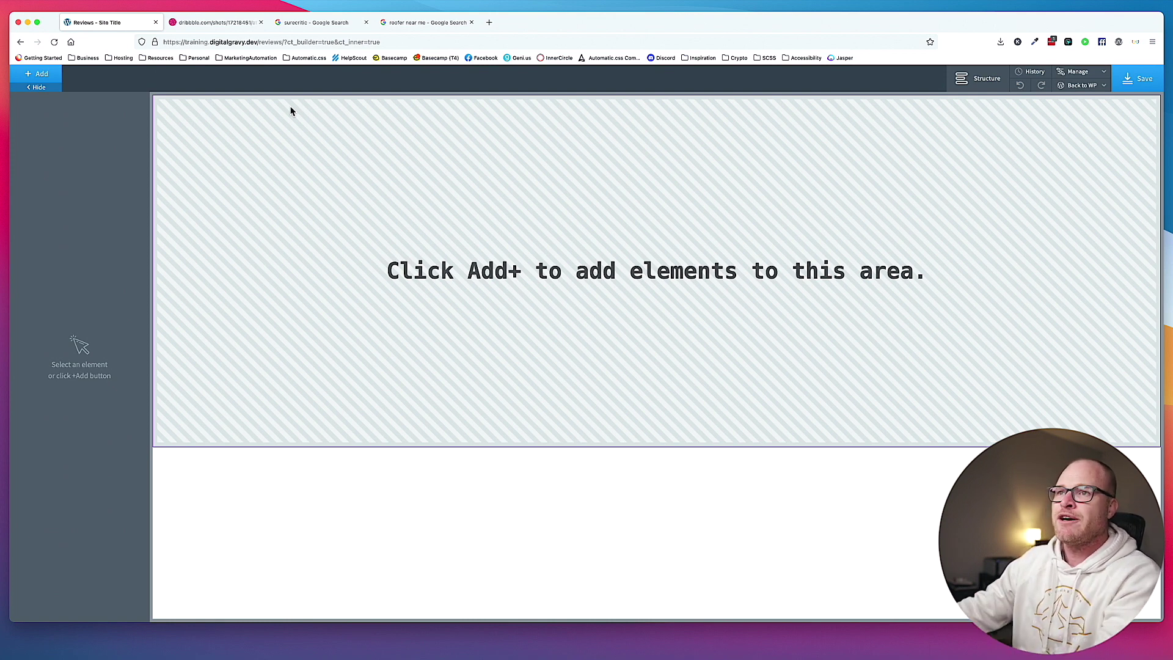
Add an empty Section to the Reviews page by searching 'section'.
{"action": "left_click", "coordinate": [40, 74]}
{"action": "type", "text": "section"}
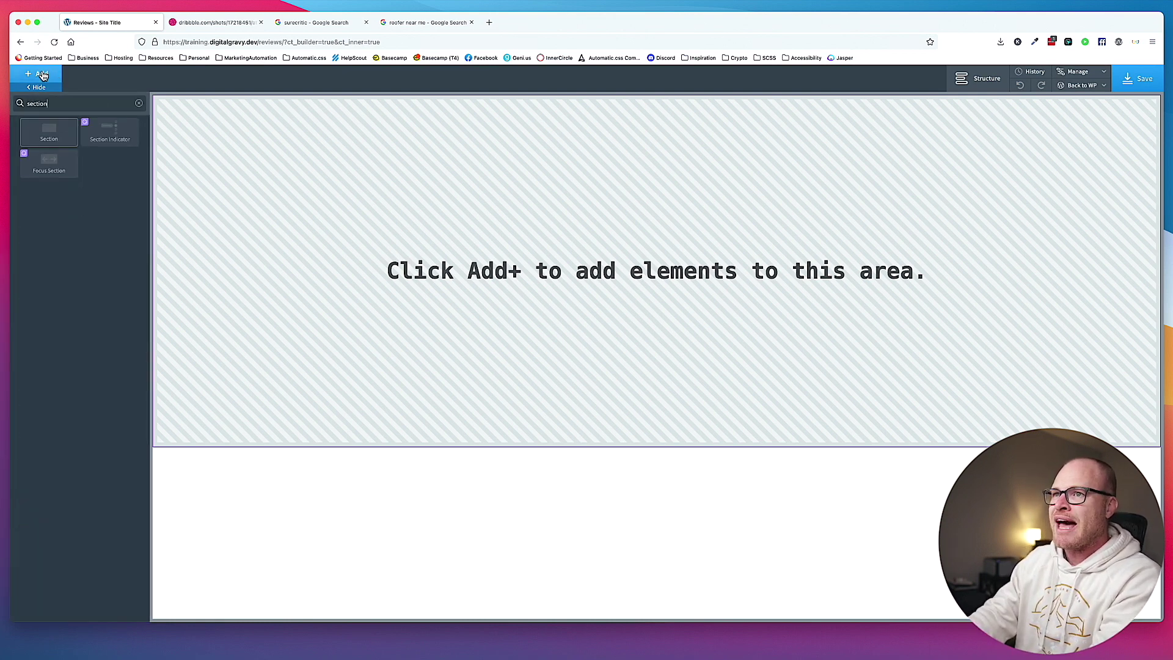
{"action": "left_click", "coordinate": [49, 132]}
Scroll the Dribbble reference back to the Customers Reviews design and its Top Rated tagline.
{"action": "left_click", "coordinate": [214, 22]}
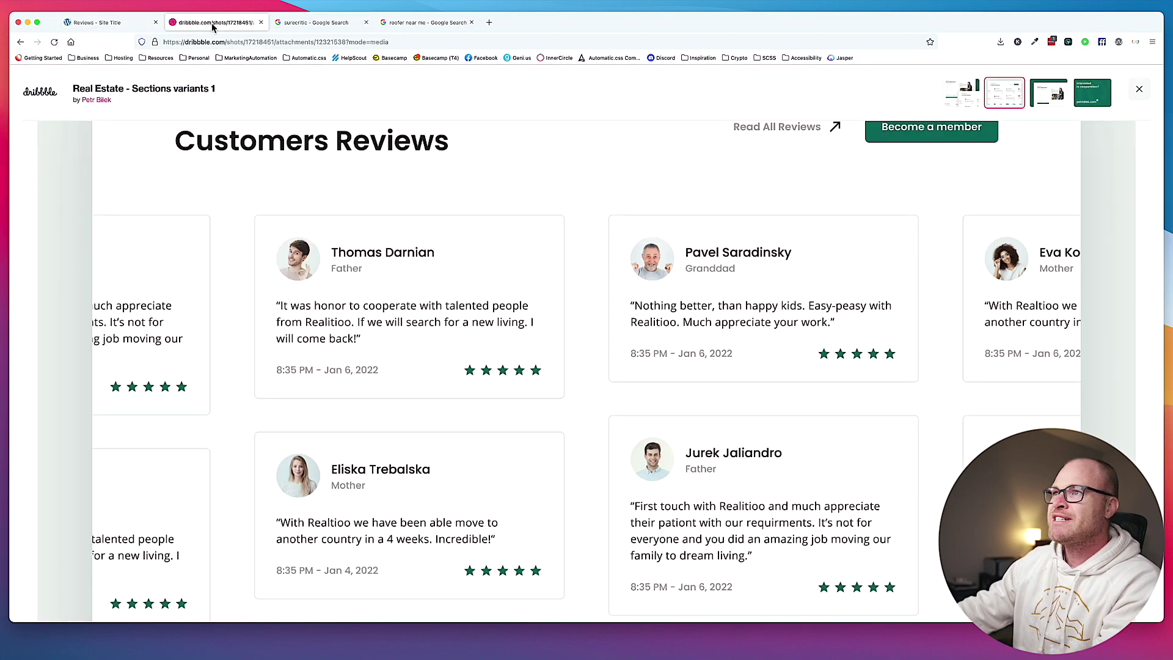
{"action": "scroll", "coordinate": [380, 186], "scroll_direction": "up", "scroll_amount": 2}
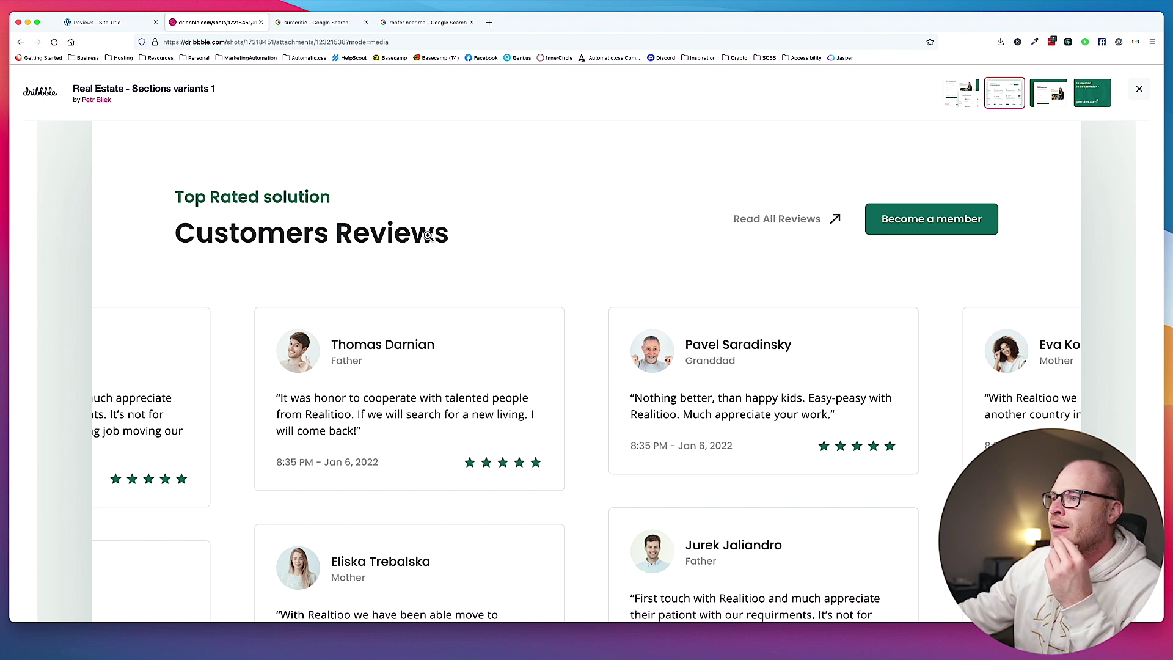
{"action": "scroll", "coordinate": [497, 412], "scroll_direction": "down", "scroll_amount": 1}
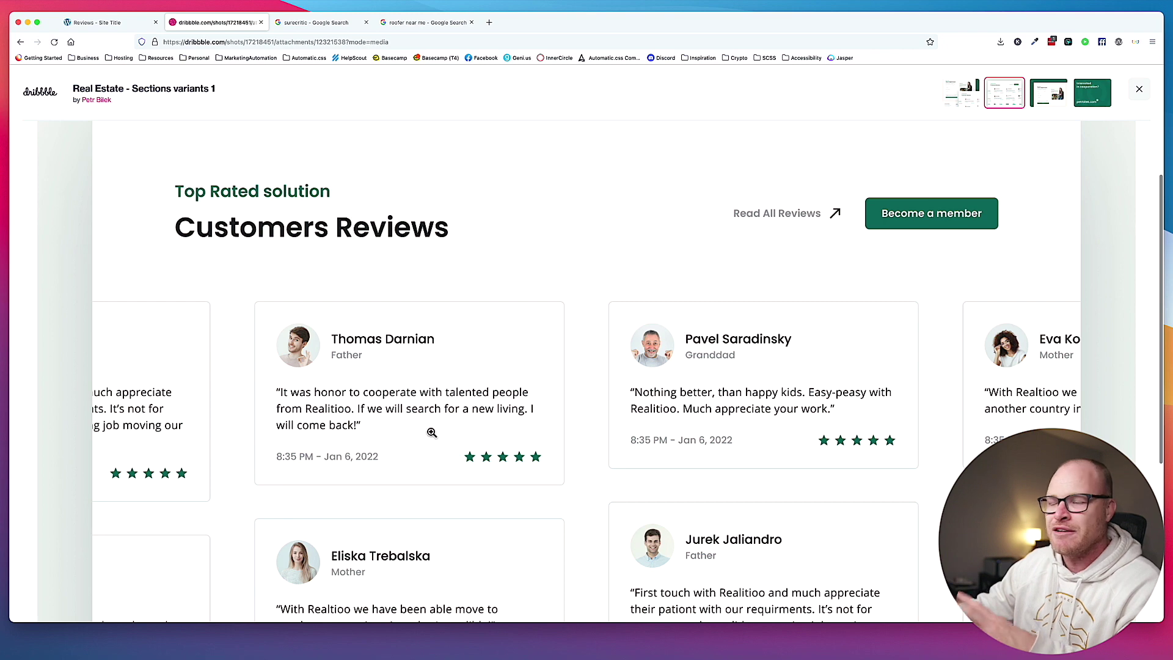
{"action": "left_click", "coordinate": [83, 22]}
Insert a Div into the section from the element list.
{"action": "left_click", "coordinate": [37, 76]}
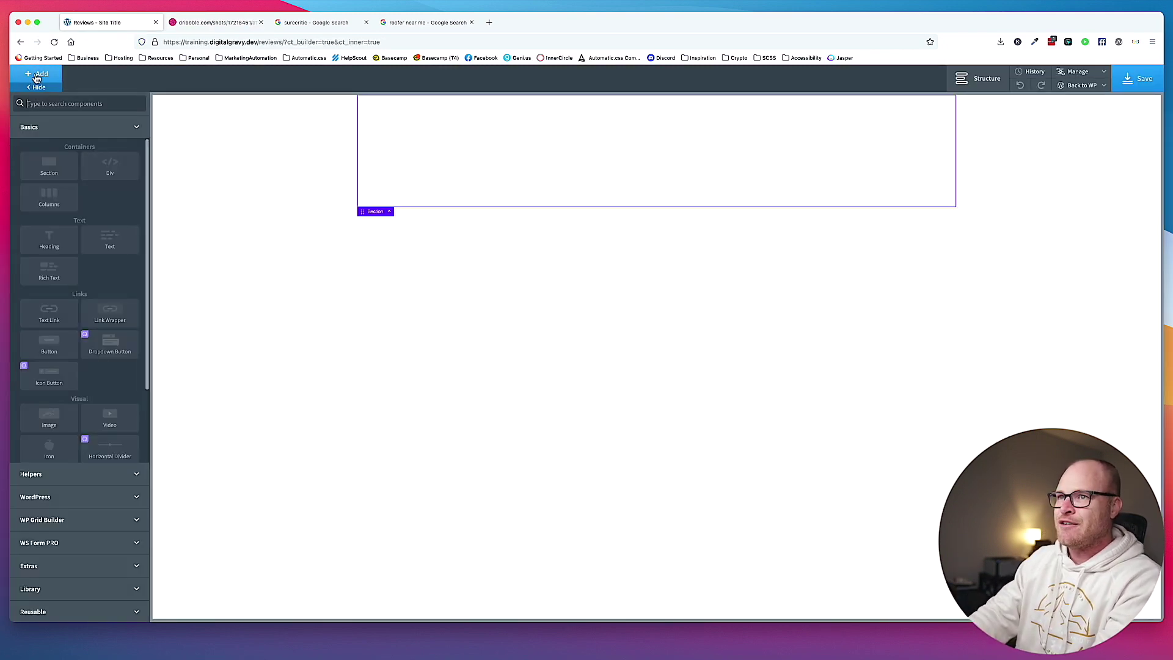
{"action": "type", "text": "div"}
{"action": "key", "text": "Return"}
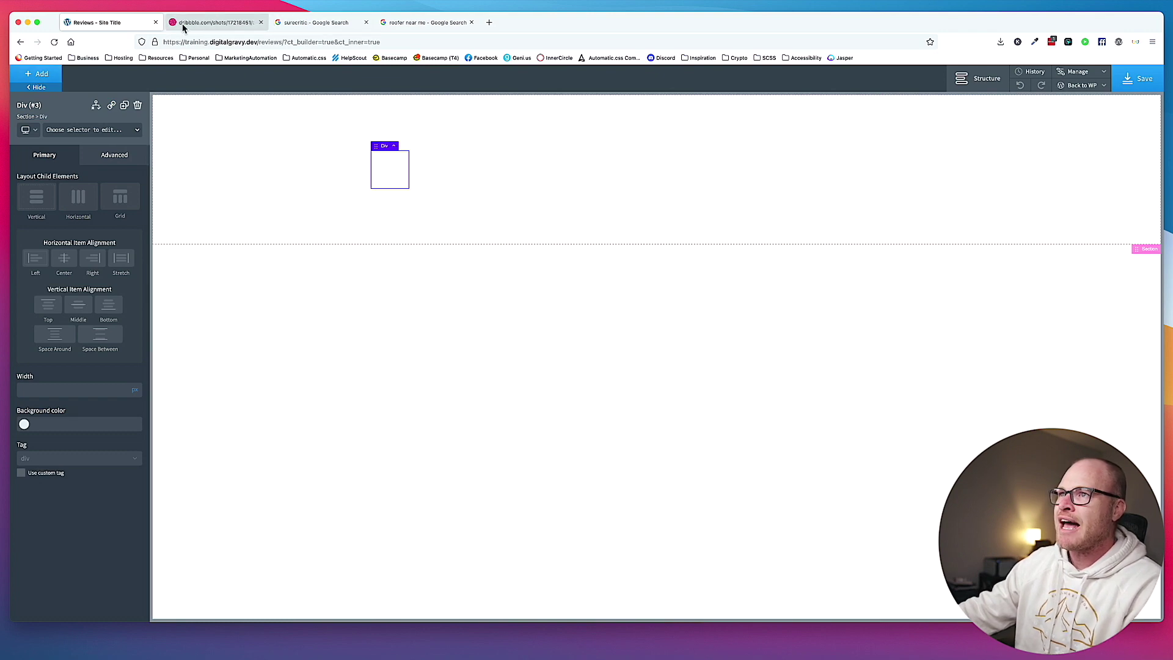
Close the two leftover Google search tabs and return to the Oxygen builder.
{"action": "left_click", "coordinate": [405, 22]}
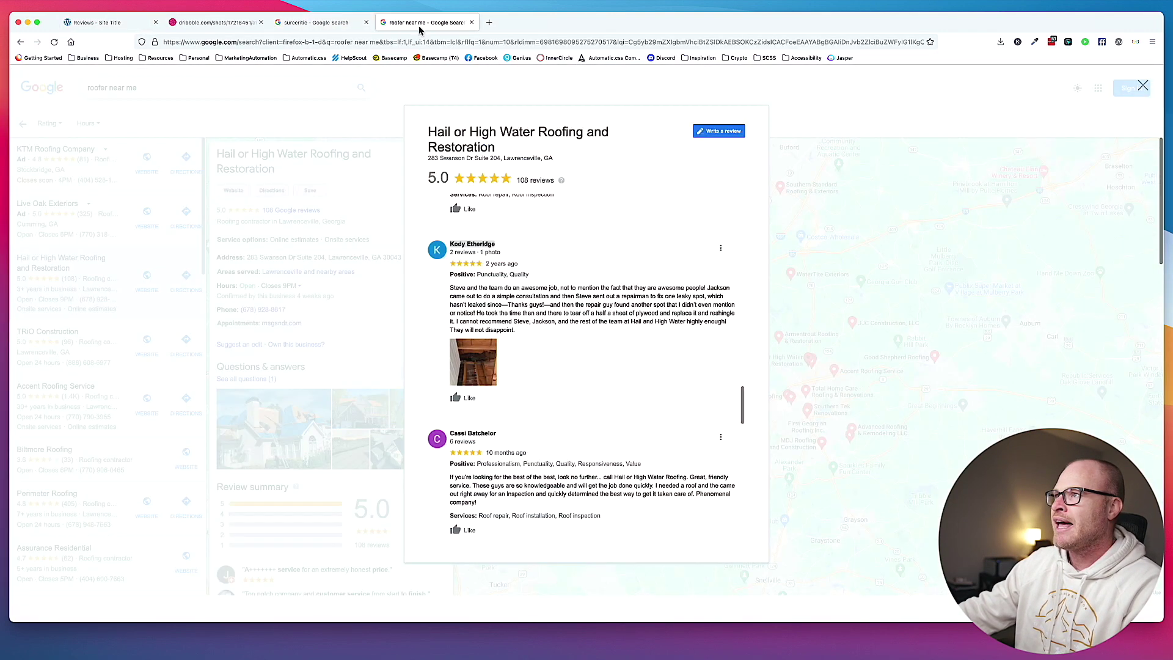
{"action": "left_click", "coordinate": [472, 22]}
{"action": "left_click", "coordinate": [366, 23]}
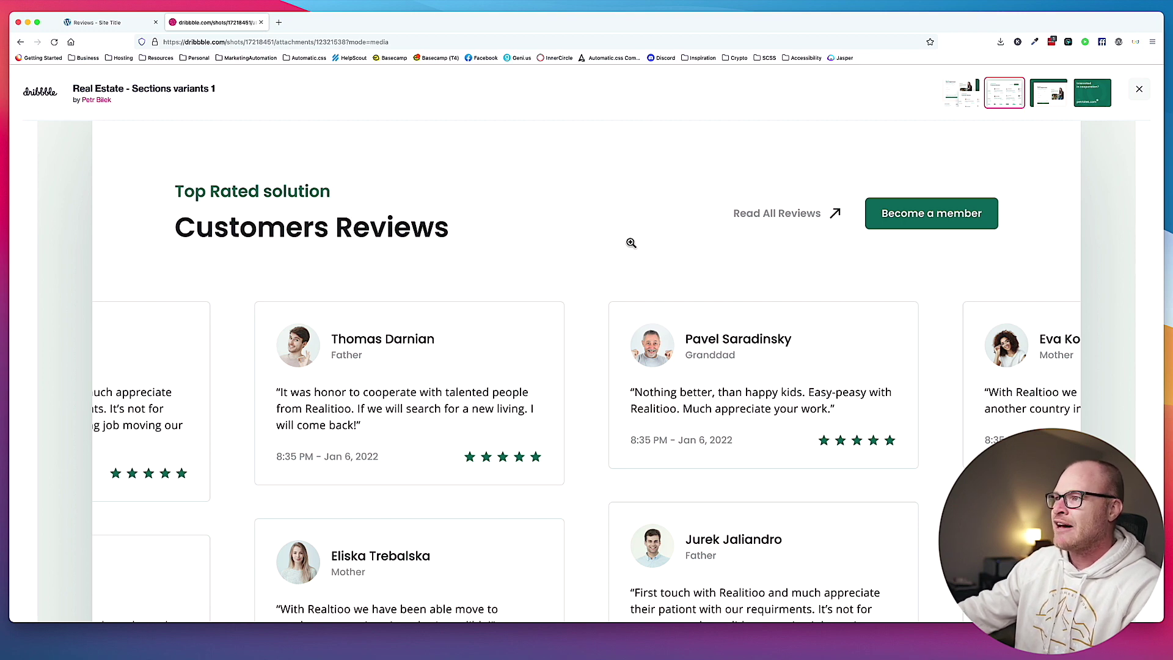
{"action": "left_click", "coordinate": [91, 21]}
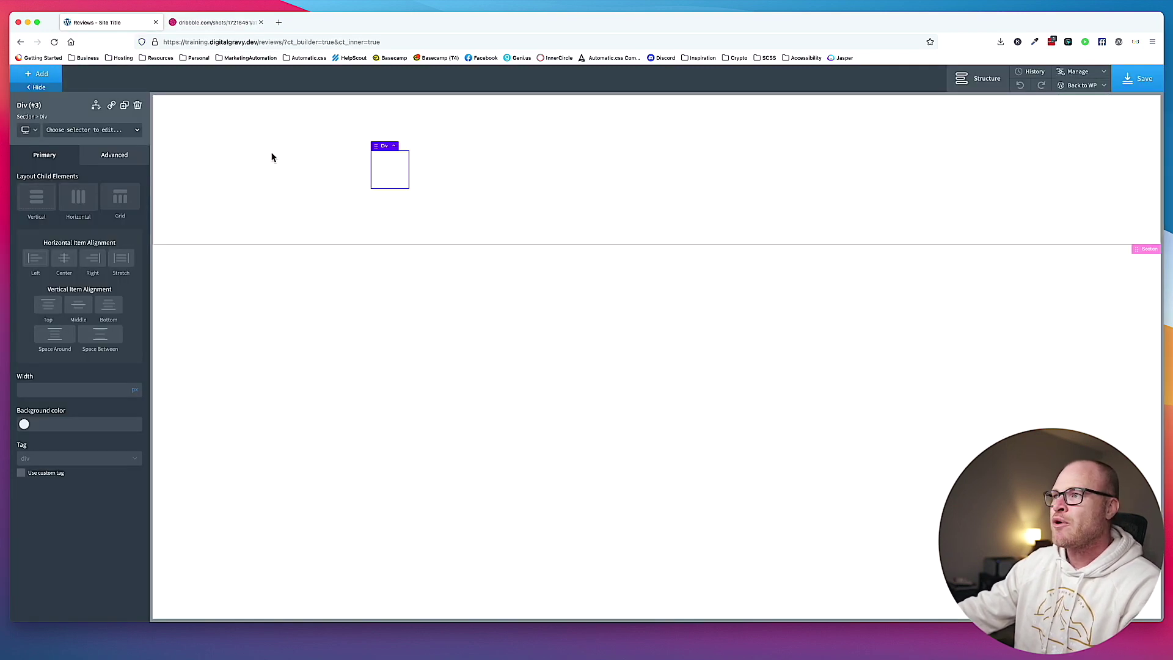
Add a Repeater inside the section beneath the small div.
{"action": "left_click", "coordinate": [409, 176]}
{"action": "left_click", "coordinate": [57, 76]}
{"action": "type", "text": "repeat"}
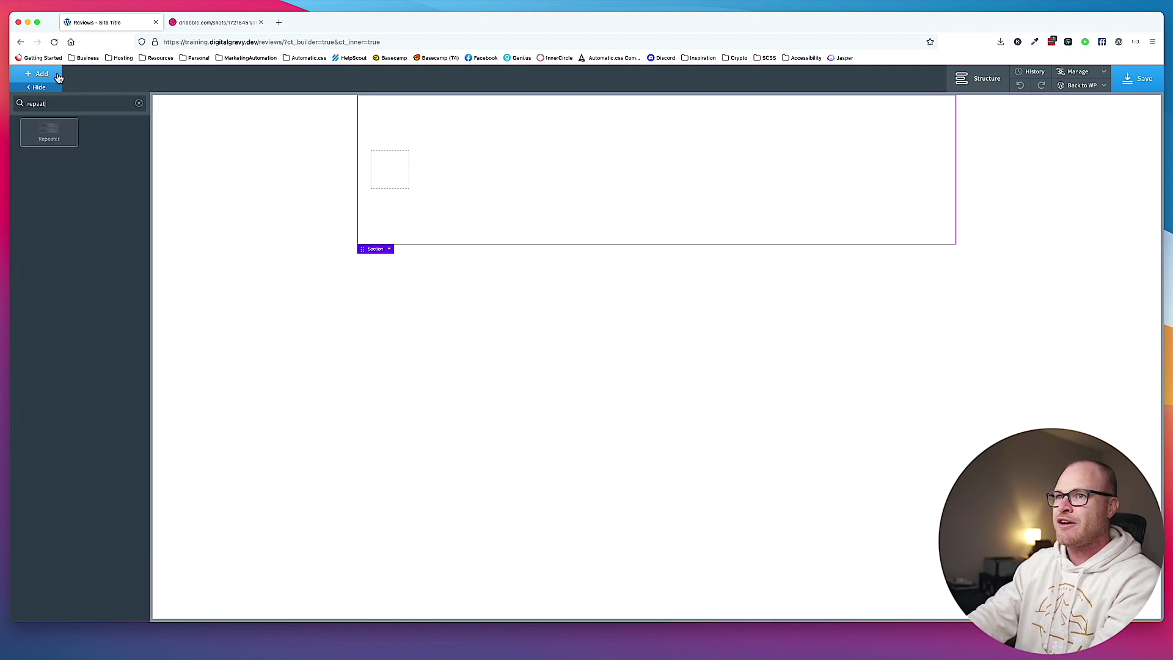
{"action": "left_click", "coordinate": [49, 132]}
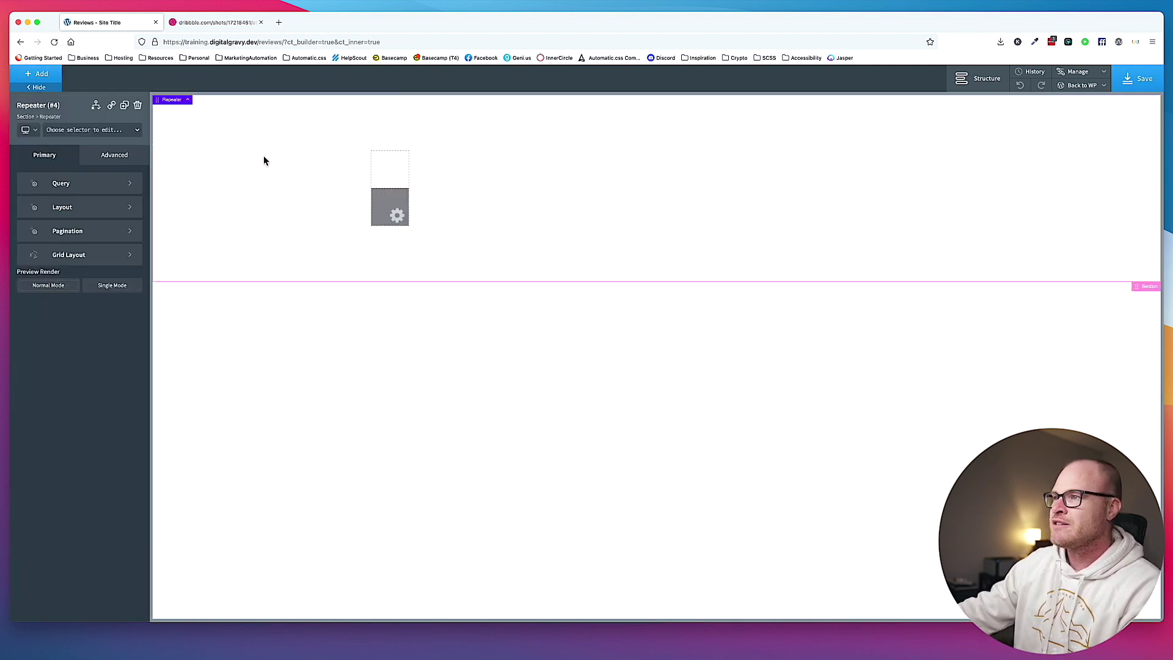
{"action": "left_click", "coordinate": [405, 168]}
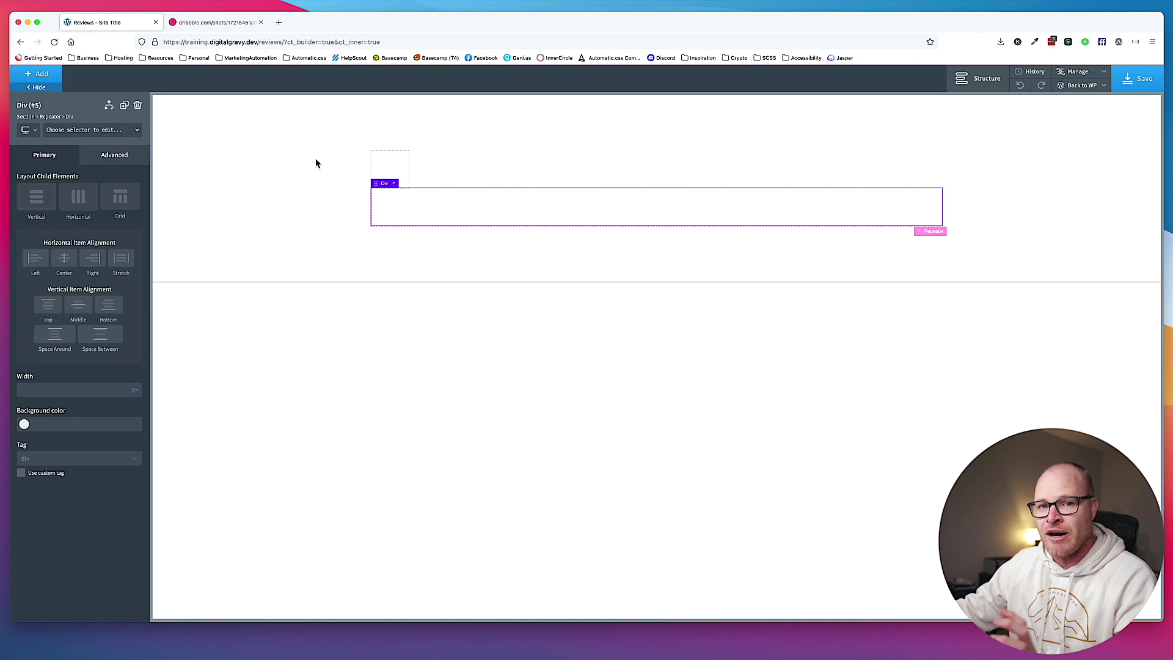
{"action": "left_click", "coordinate": [388, 167]}
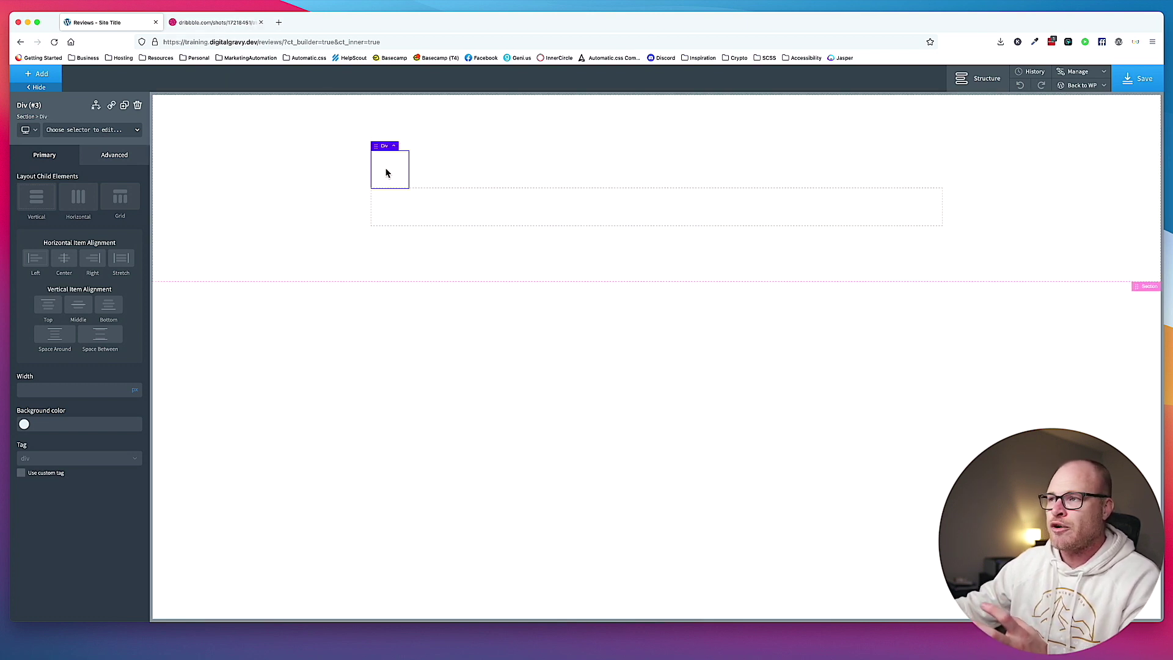
Apply margin-top--l to the Repeater's inner div and dismiss the required-div warning.
{"action": "left_click", "coordinate": [414, 212]}
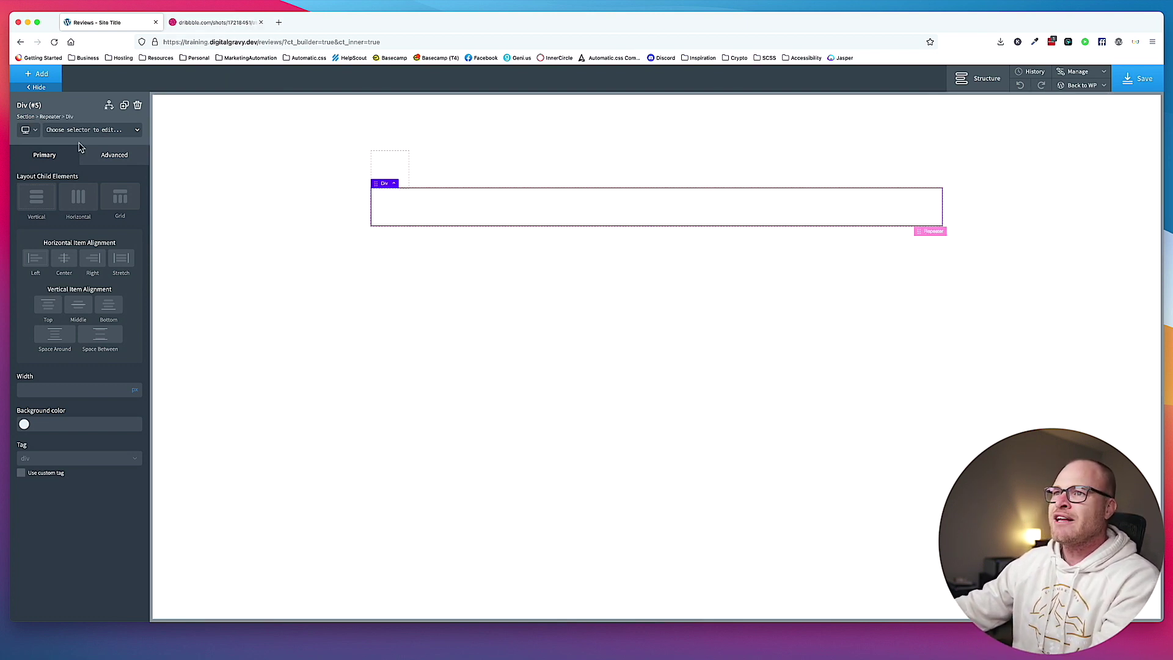
{"action": "left_click", "coordinate": [96, 130]}
{"action": "type", "text": "margin-top"}
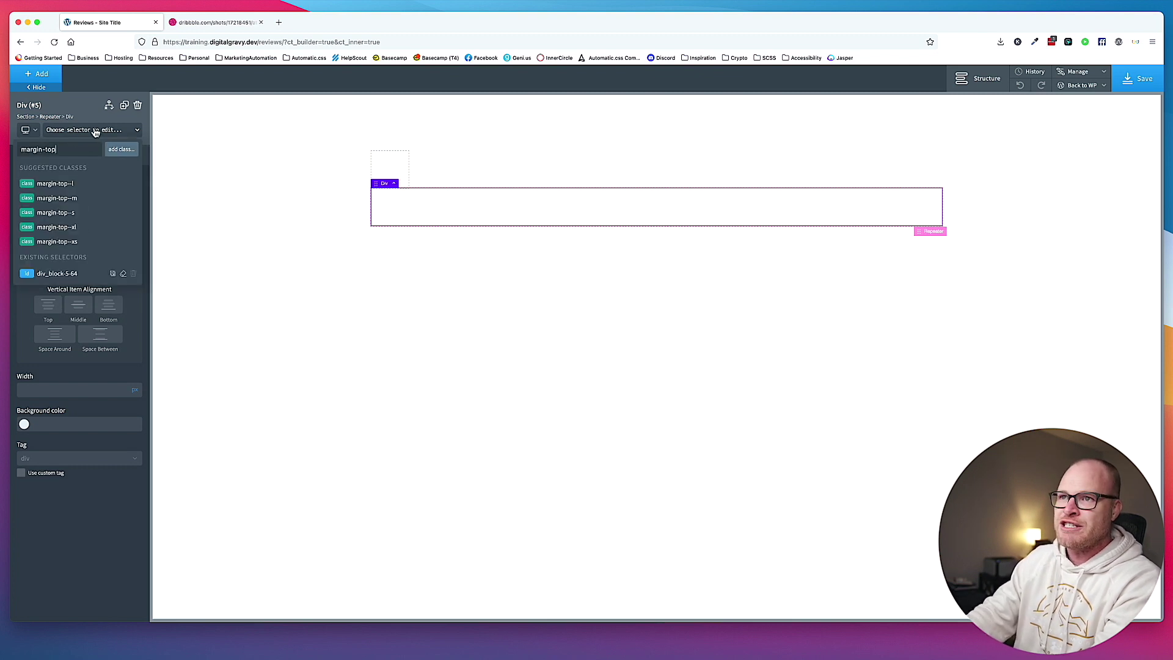
{"action": "left_click", "coordinate": [74, 185]}
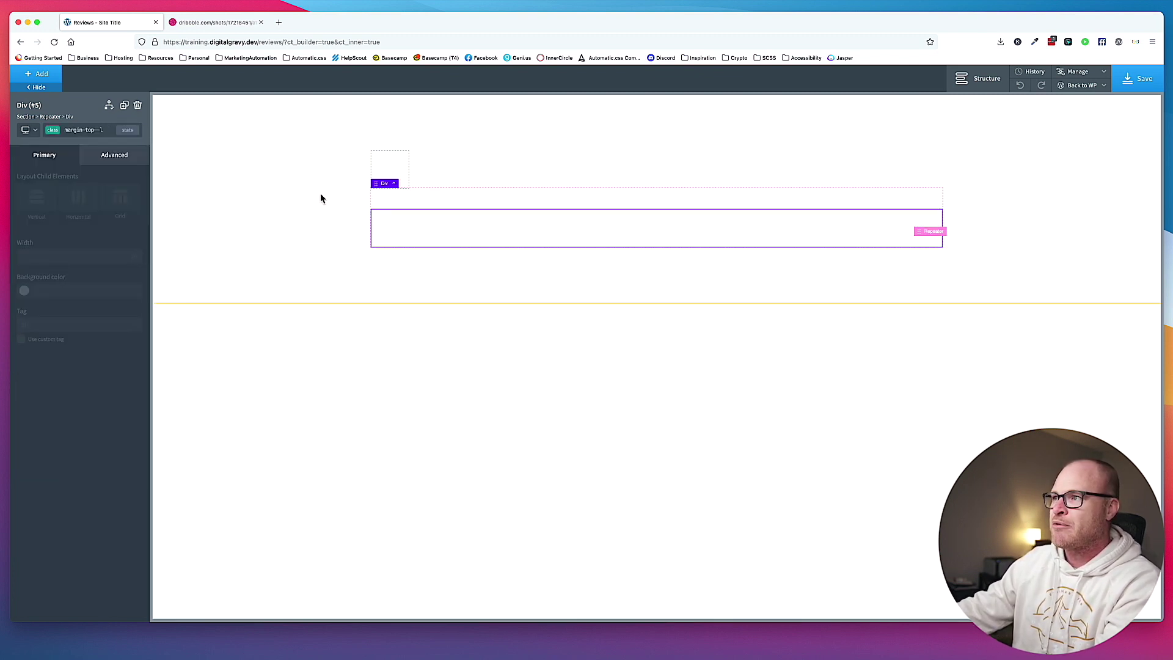
{"action": "left_click", "coordinate": [138, 107]}
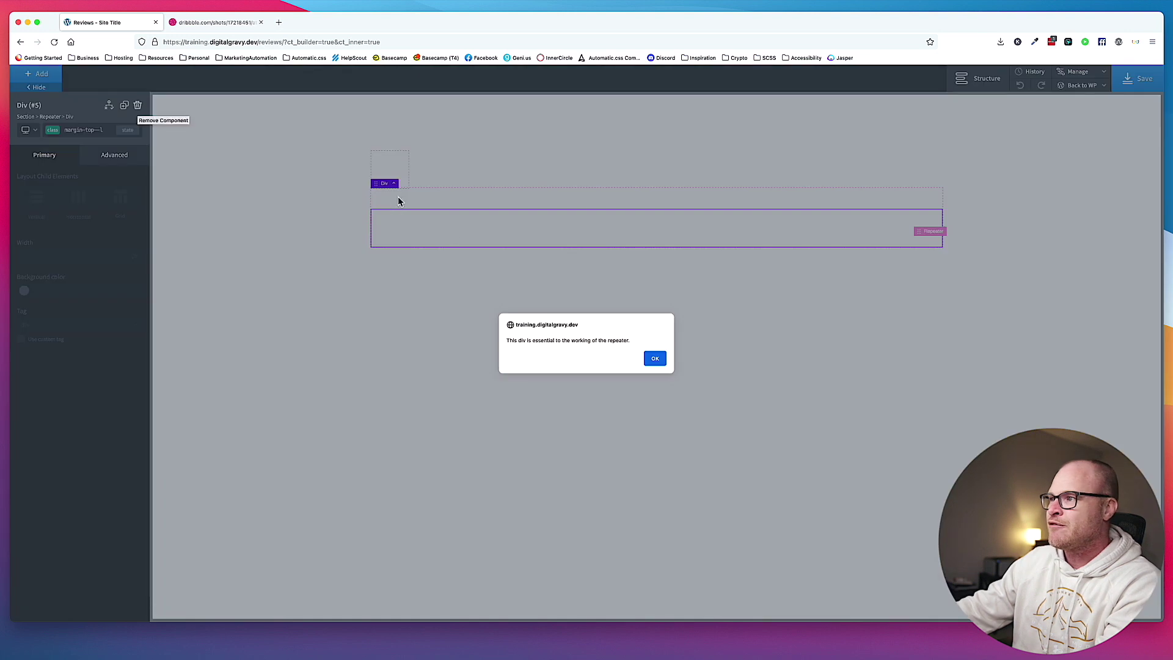
{"action": "left_click", "coordinate": [653, 368]}
Remove the margin-top--l class from the inner div and select the parent Repeater.
{"action": "left_click", "coordinate": [79, 131]}
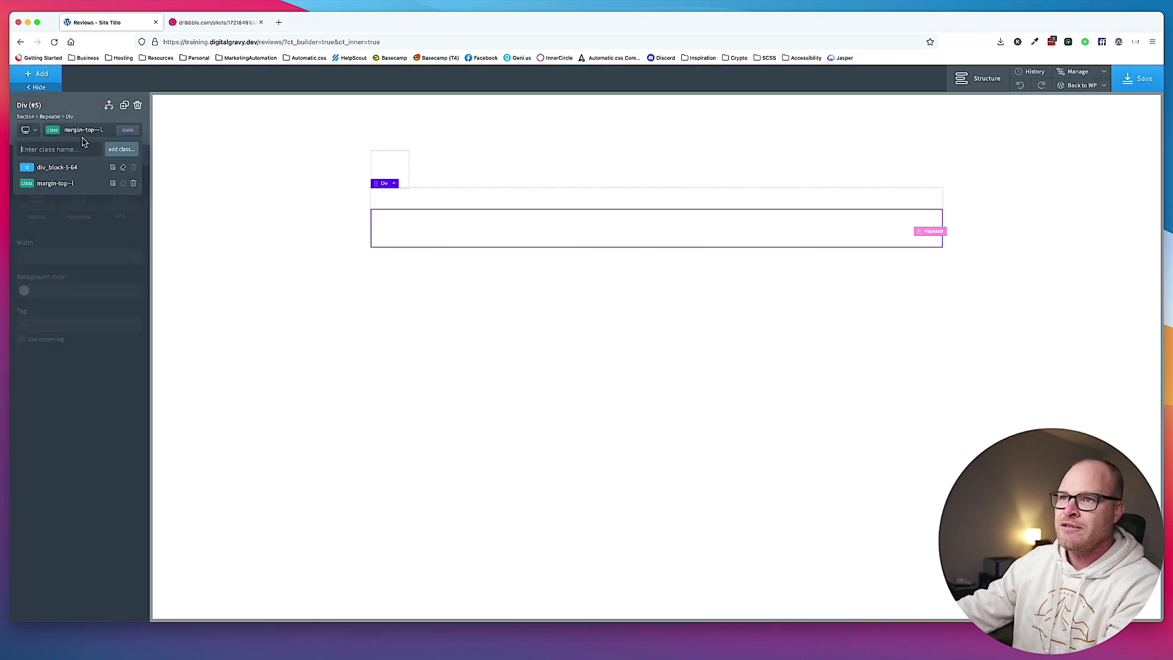
{"action": "left_click", "coordinate": [136, 190]}
{"action": "left_click", "coordinate": [394, 184]}
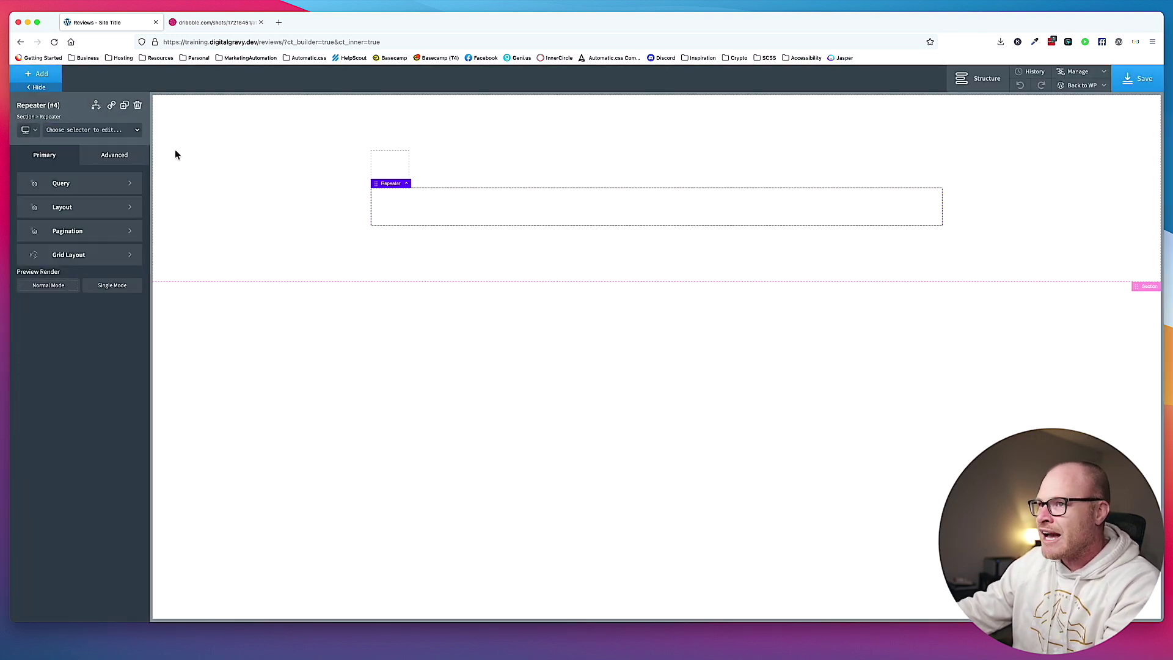
{"action": "left_click", "coordinate": [106, 131]}
Give the Repeater a top-margin class and the small div grid--3-2 and grid--m-1 classes.
{"action": "type", "text": "margin-top--l"}
{"action": "left_click", "coordinate": [104, 183]}
{"action": "left_click", "coordinate": [373, 173]}
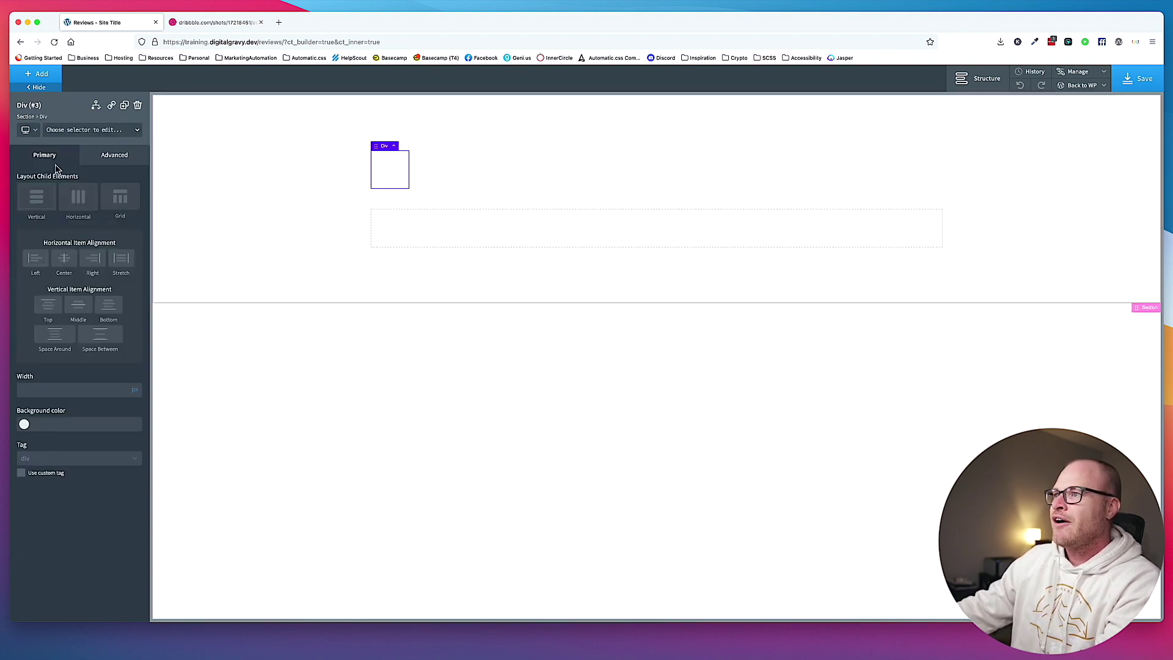
{"action": "left_click", "coordinate": [84, 130]}
{"action": "type", "text": "grid--30-2"}
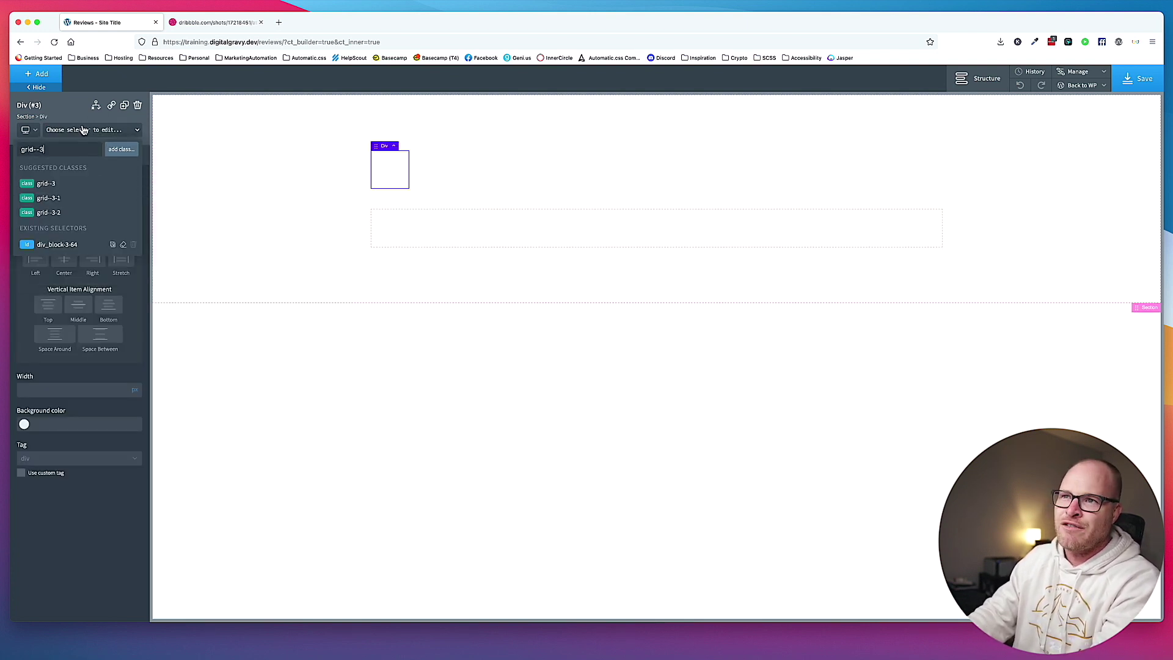
{"action": "key", "text": "BackSpace"}
{"action": "type", "text": "-2"}
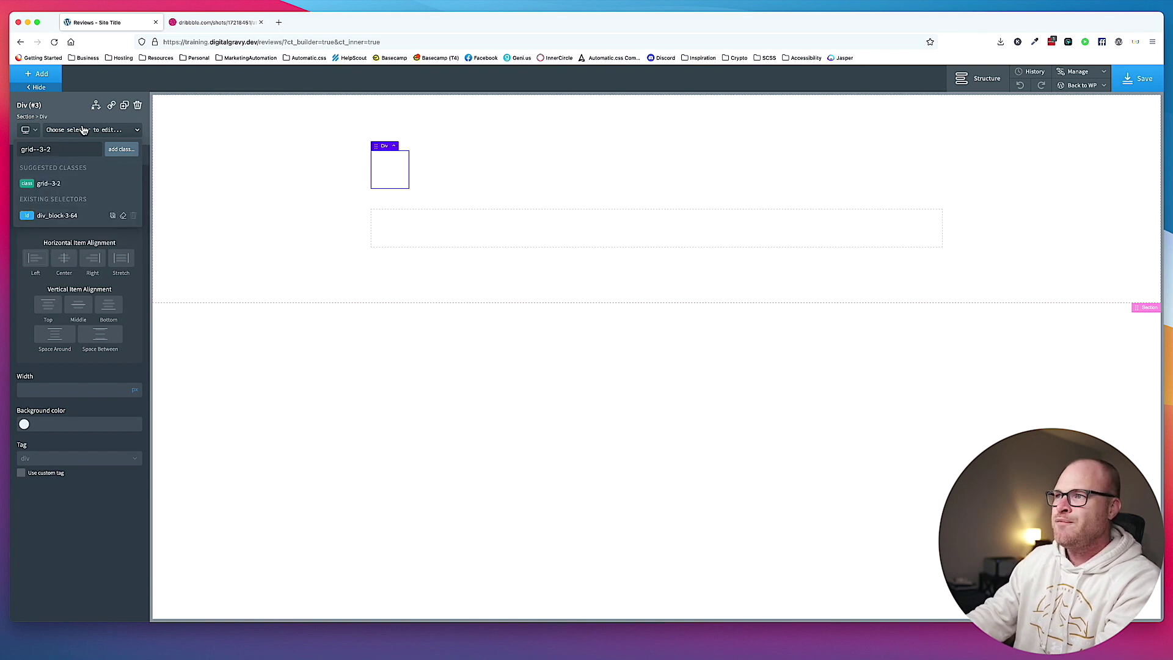
{"action": "key", "text": "Return"}
{"action": "left_click", "coordinate": [81, 129]}
{"action": "type", "text": "grid--"}
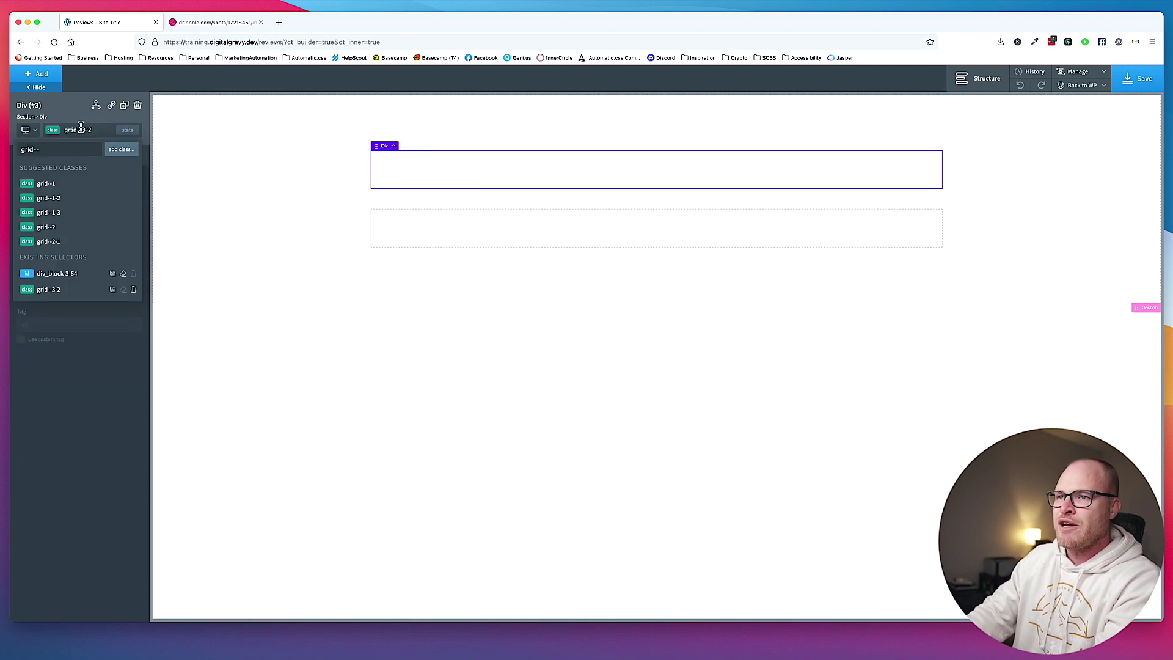
{"action": "type", "text": "m-"}
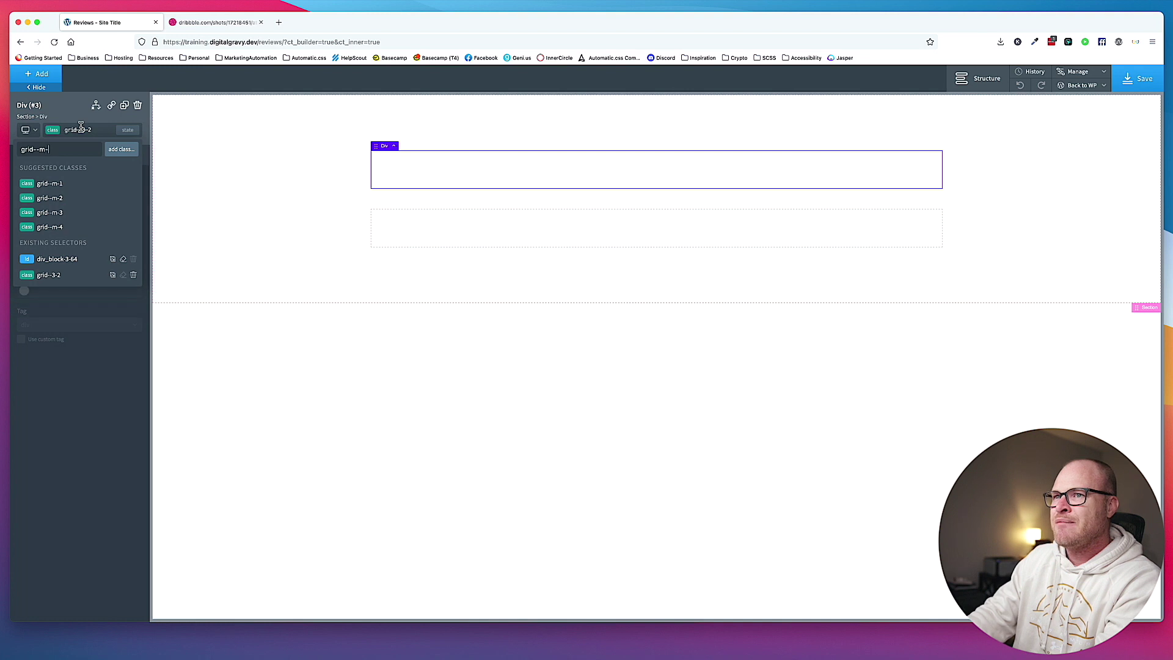
{"action": "type", "text": "1"}
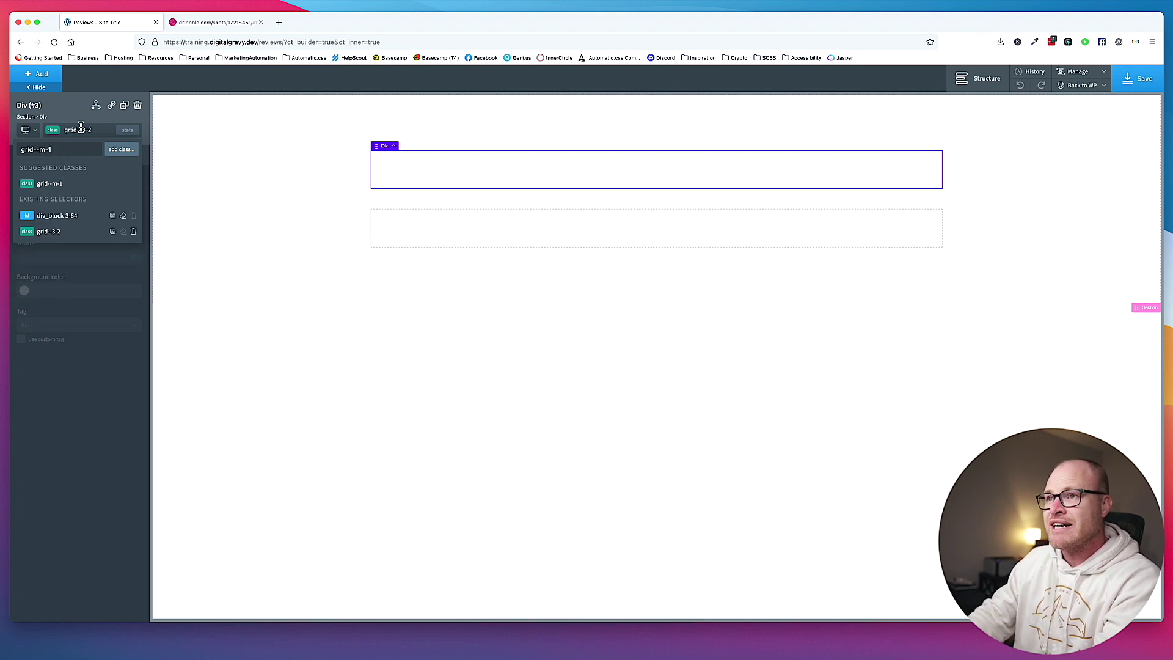
{"action": "key", "text": "Return"}
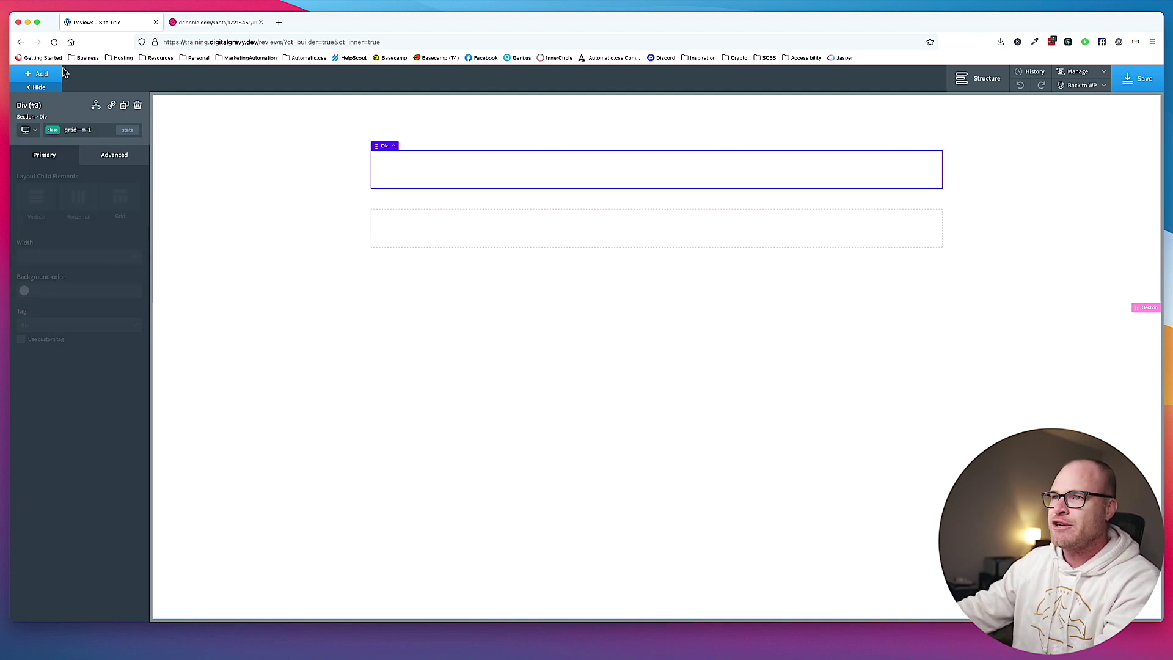
Add a second div inside the grid and give the grid div the gap--xl class.
{"action": "left_click", "coordinate": [37, 80]}
{"action": "left_click", "coordinate": [78, 140]}
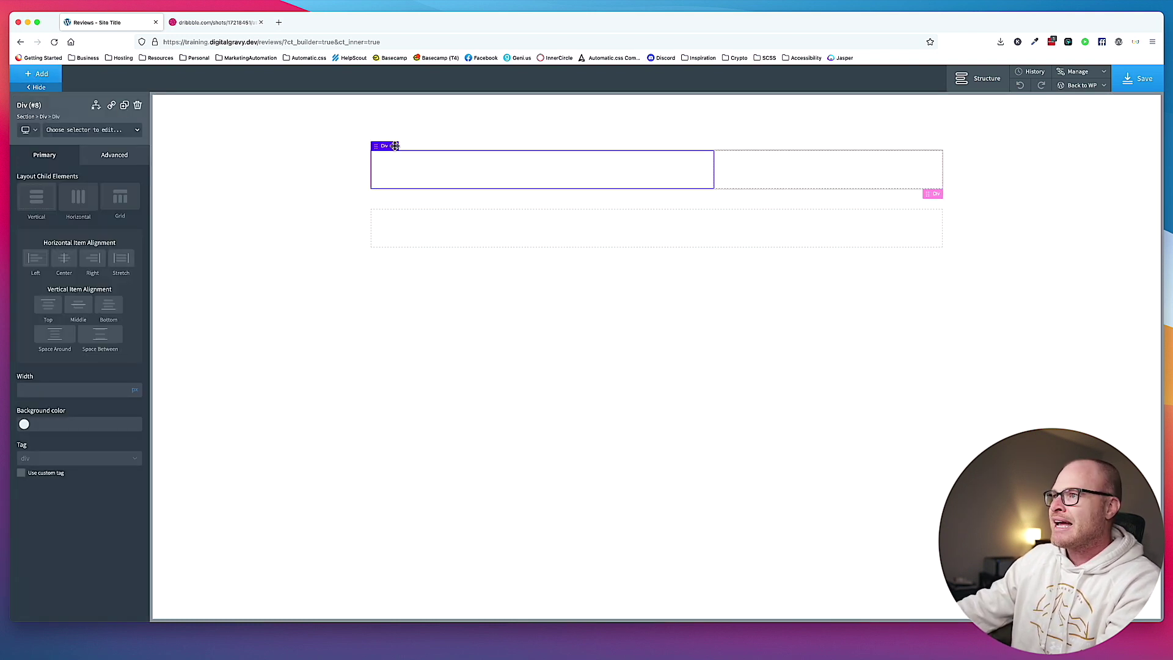
{"action": "left_click", "coordinate": [393, 145]}
{"action": "left_click", "coordinate": [107, 127]}
{"action": "type", "text": "gap"}
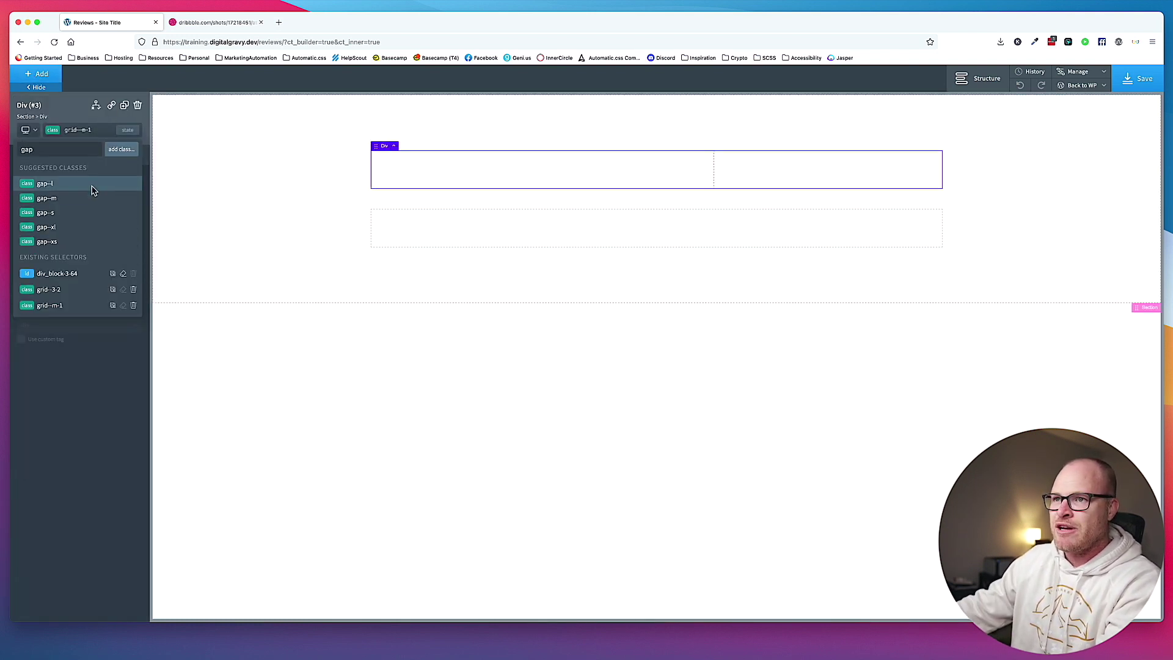
{"action": "left_click", "coordinate": [88, 228]}
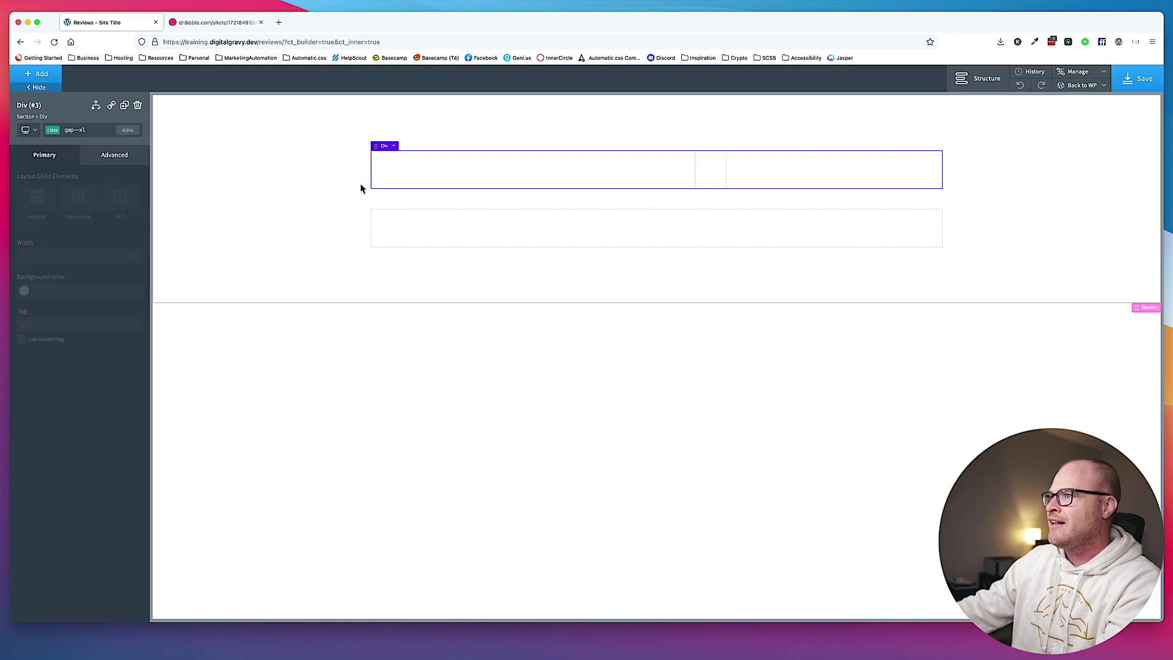
{"action": "left_click", "coordinate": [859, 164]}
Insert a button in the right column, add stretch to the grid, and align it middle-right.
{"action": "left_click", "coordinate": [38, 73]}
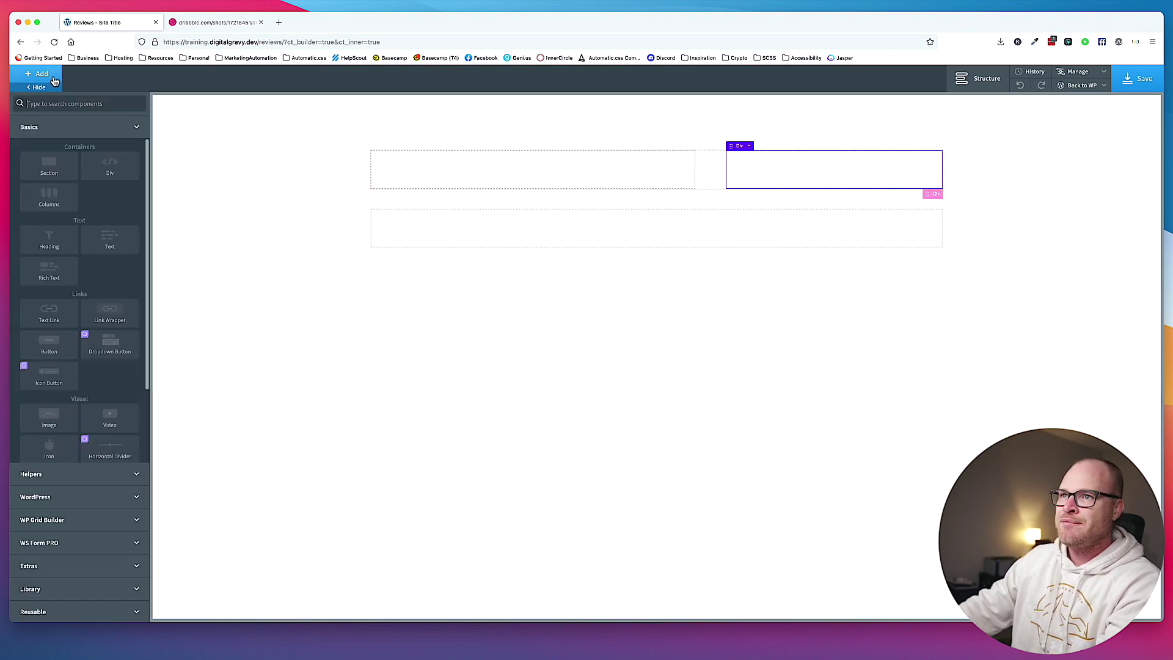
{"action": "left_click", "coordinate": [48, 124]}
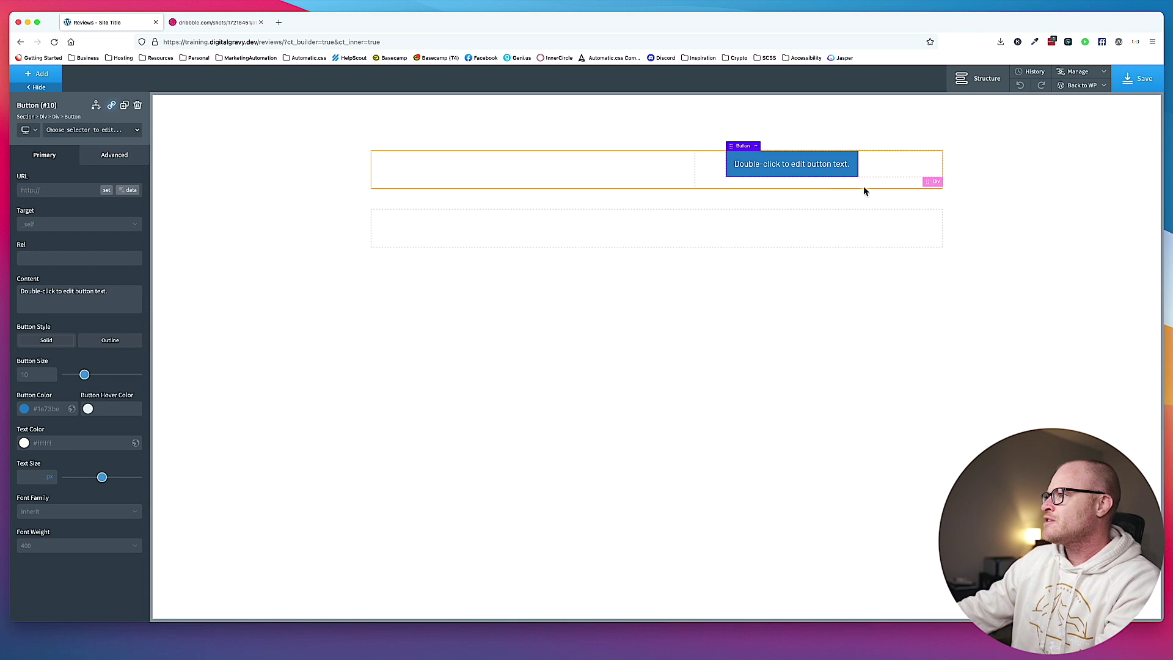
{"action": "left_click", "coordinate": [727, 183]}
{"action": "left_click", "coordinate": [107, 134]}
{"action": "type", "text": "stretch"}
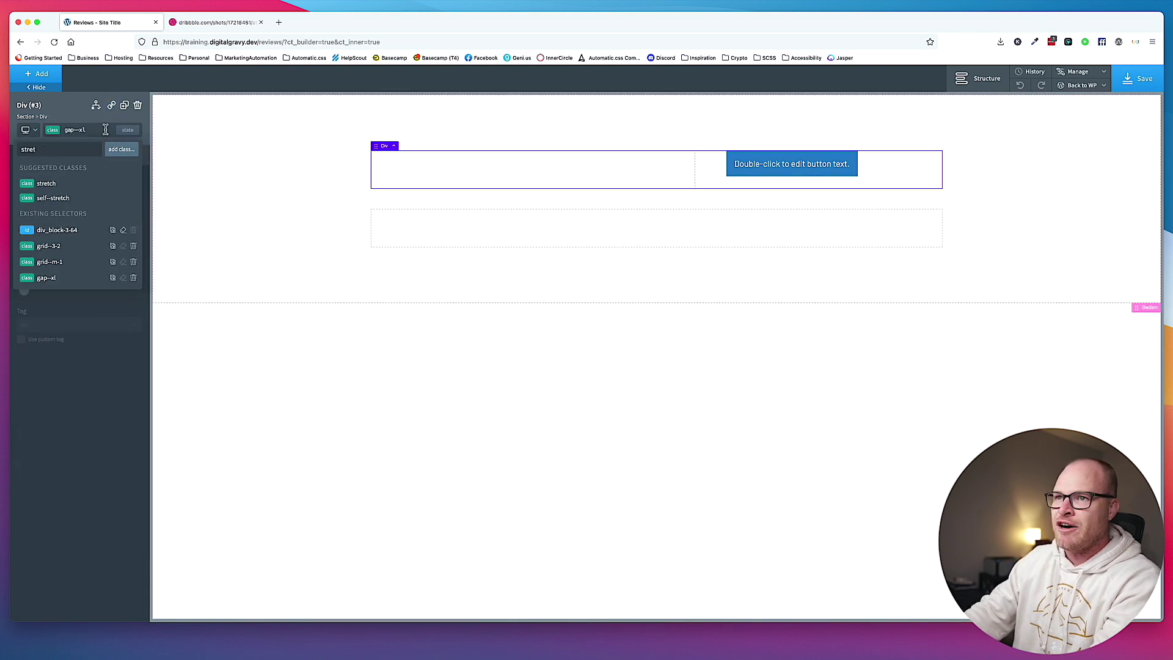
{"action": "left_click", "coordinate": [92, 177]}
{"action": "left_click", "coordinate": [873, 171]}
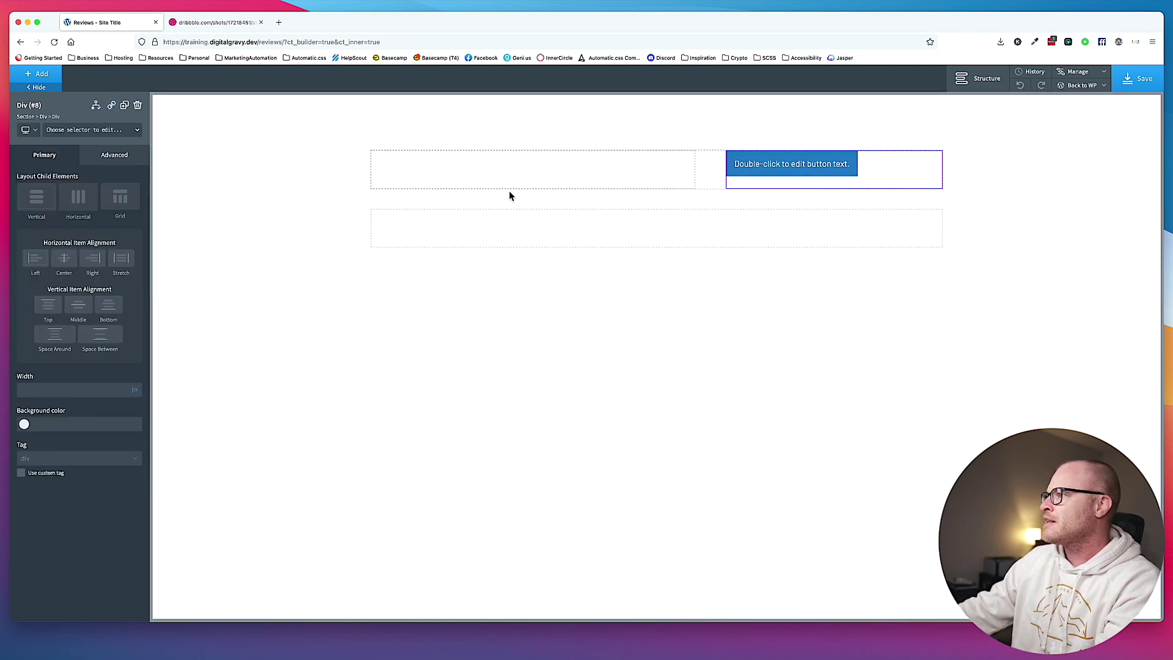
{"action": "left_click", "coordinate": [78, 304]}
{"action": "left_click", "coordinate": [93, 261]}
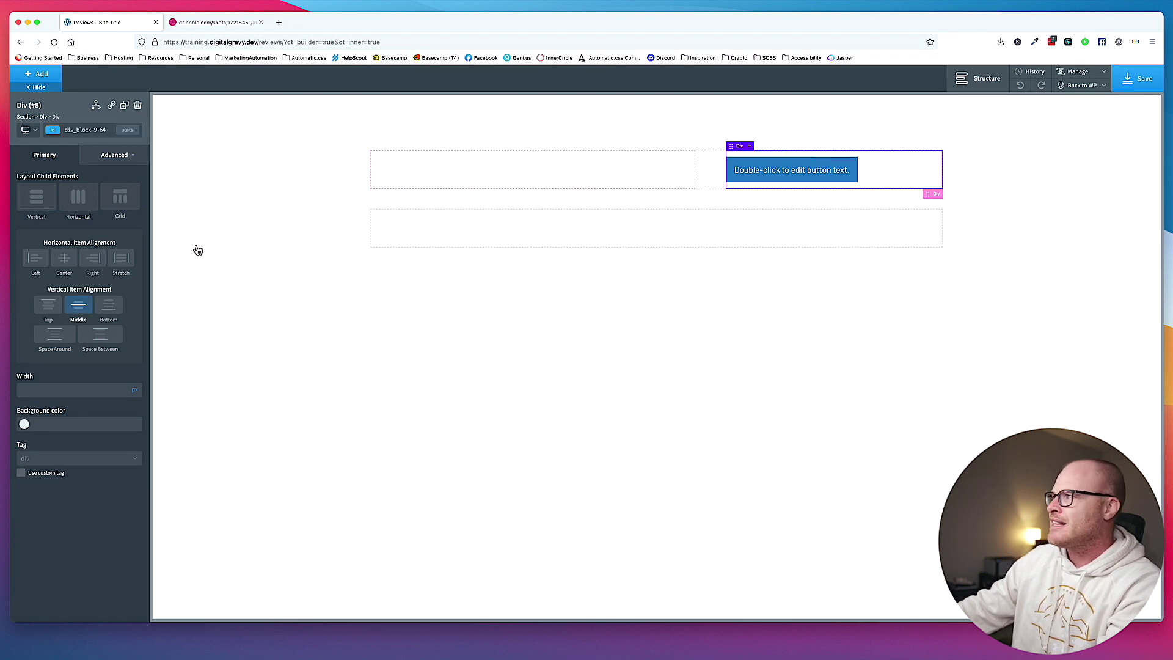
Change the button label to 'Get a Free Roof Inspection'.
{"action": "left_click", "coordinate": [920, 172]}
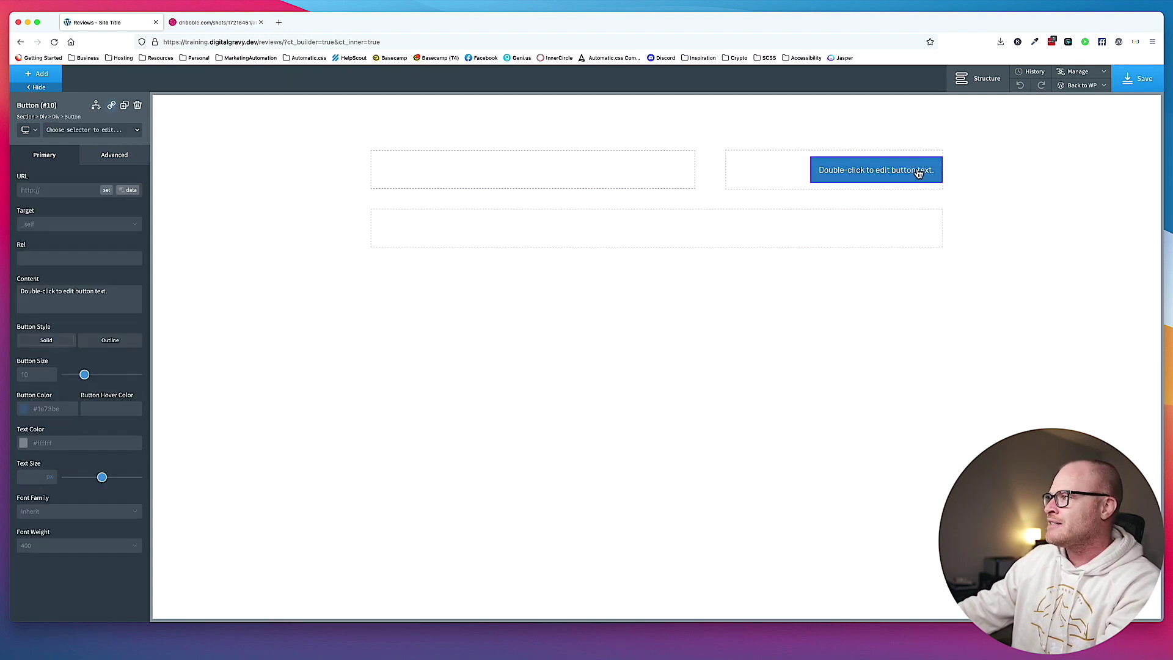
{"action": "left_click", "coordinate": [920, 172]}
{"action": "left_click", "coordinate": [219, 22]}
{"action": "left_click", "coordinate": [107, 24]}
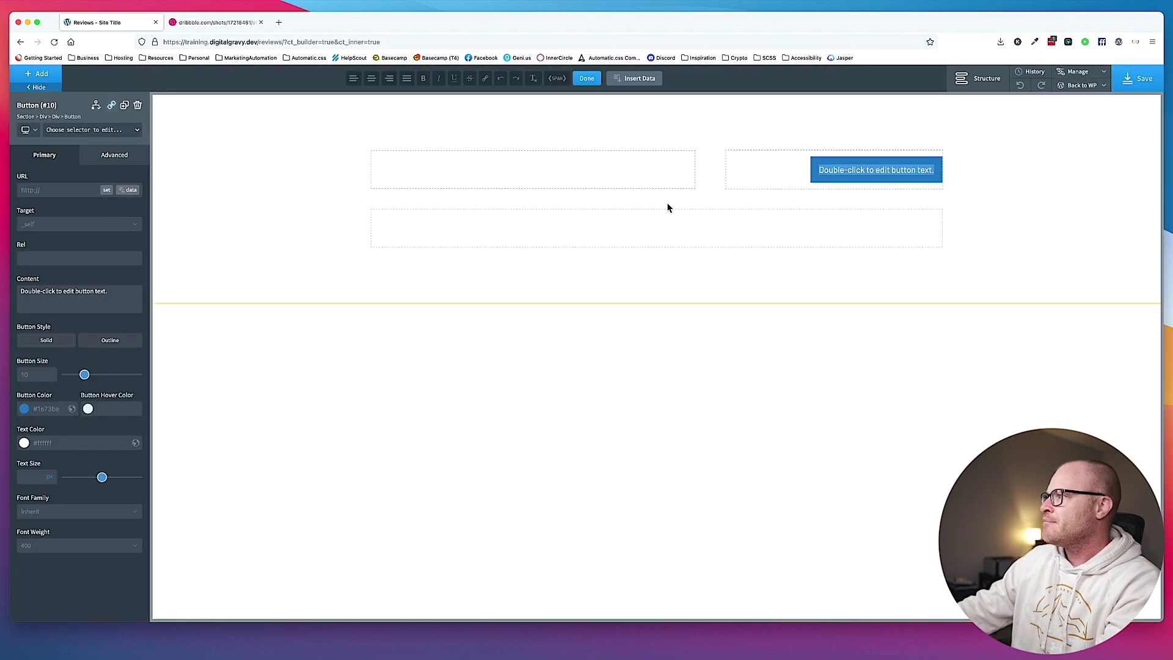
{"action": "type", "text": "Become a Member"}
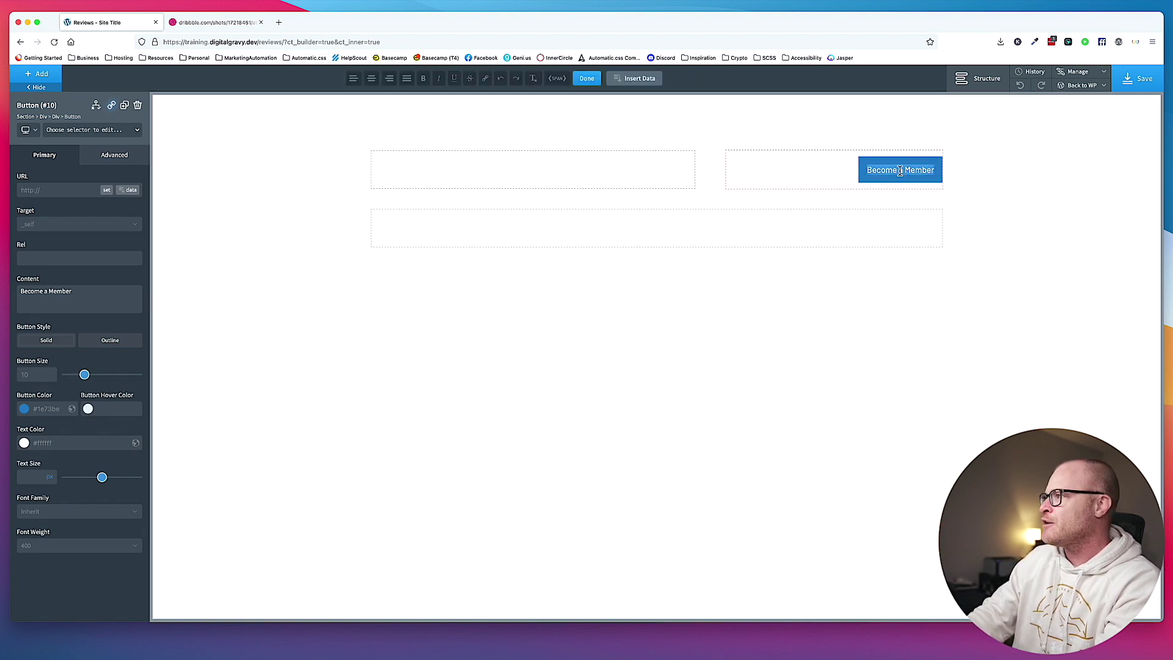
{"action": "type", "text": "Get a Roof"}
{"action": "key", "text": "super+a"}
{"action": "type", "text": "Get a Free Roof Inspection"}
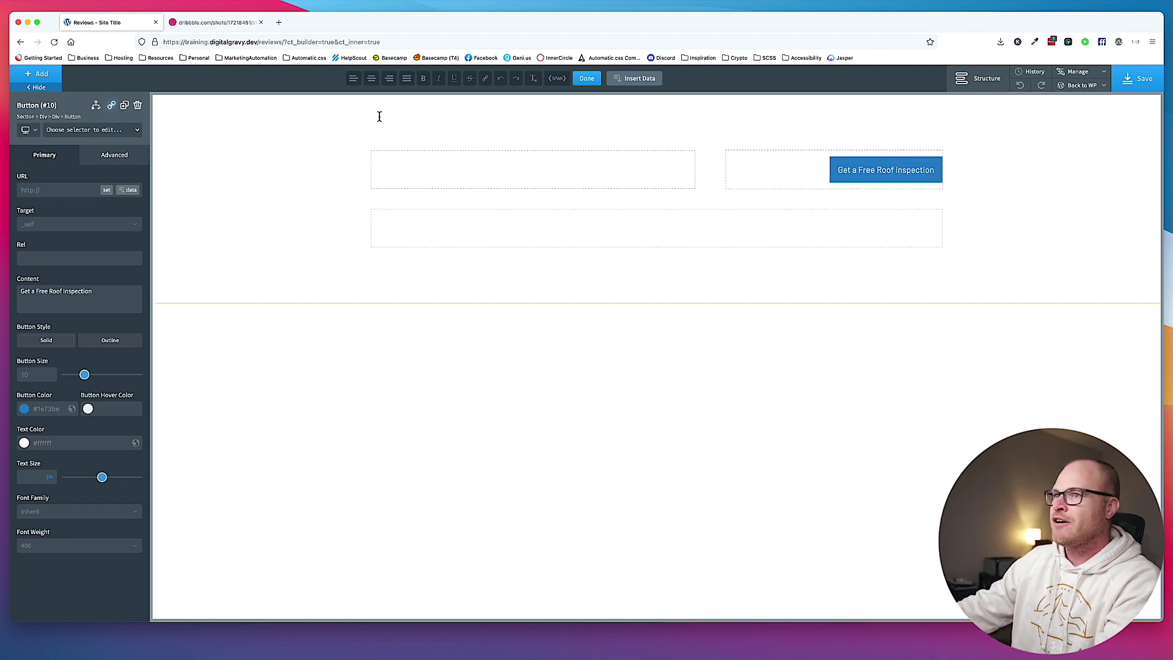
Apply the btn--primary class to the button and view the Dribbble reference design.
{"action": "left_click", "coordinate": [81, 132]}
{"action": "type", "text": "btn--primary"}
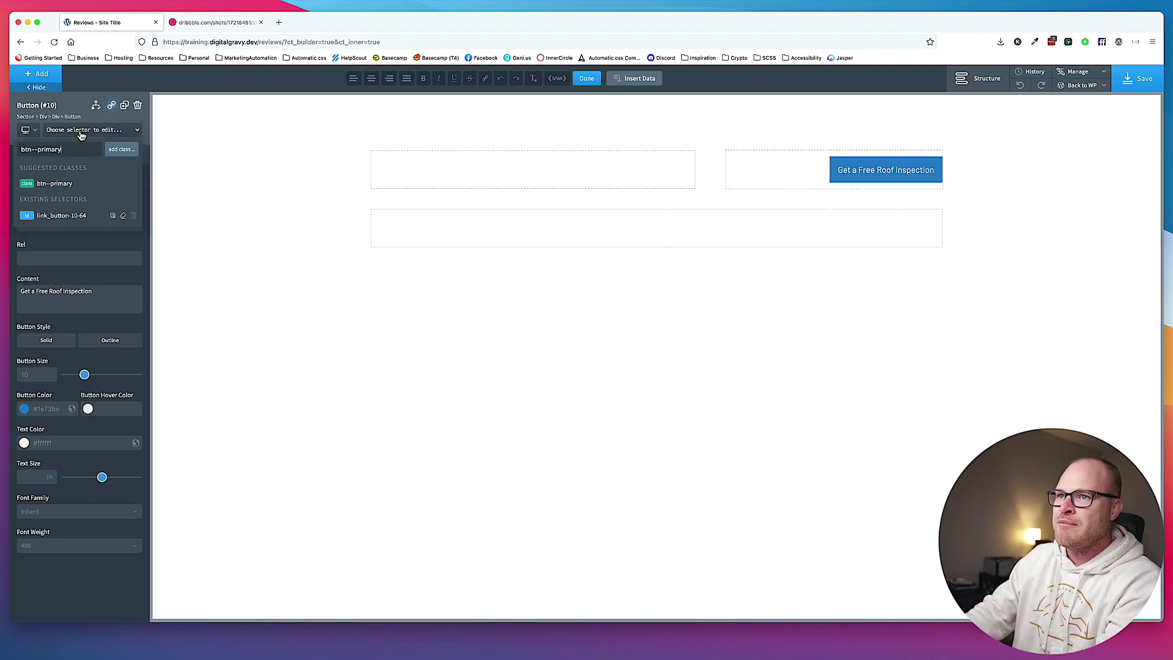
{"action": "key", "text": "Return"}
{"action": "key", "text": "ctrl+Tab"}
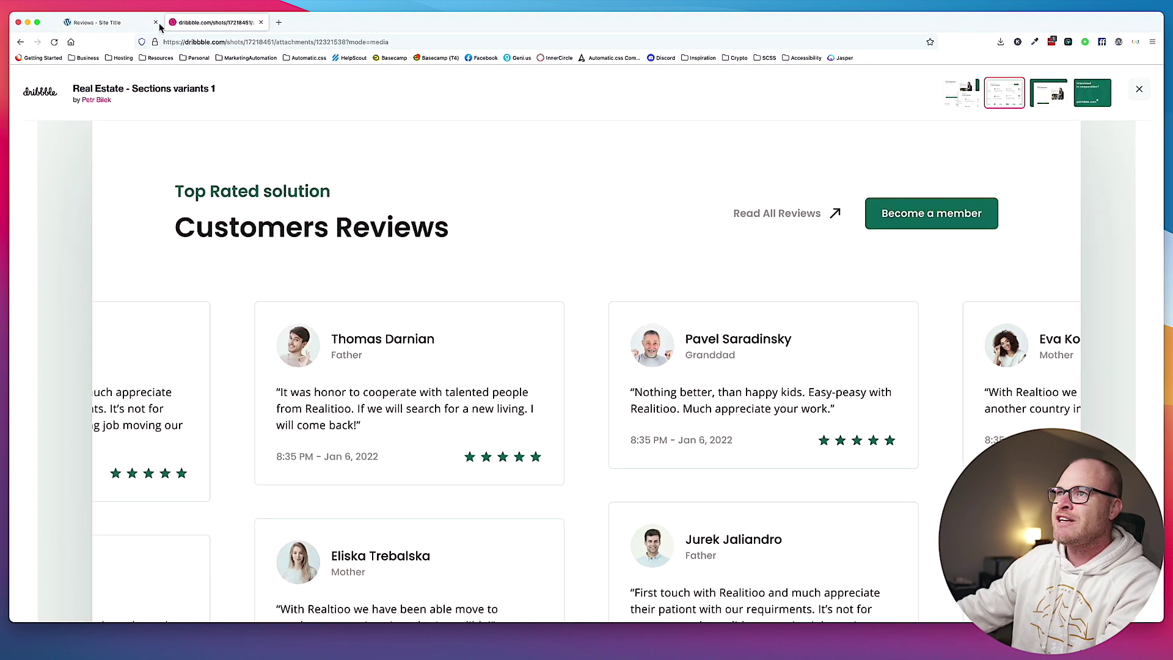
Add a Text element and an h2 Heading to the left grid column.
{"action": "left_click", "coordinate": [124, 27]}
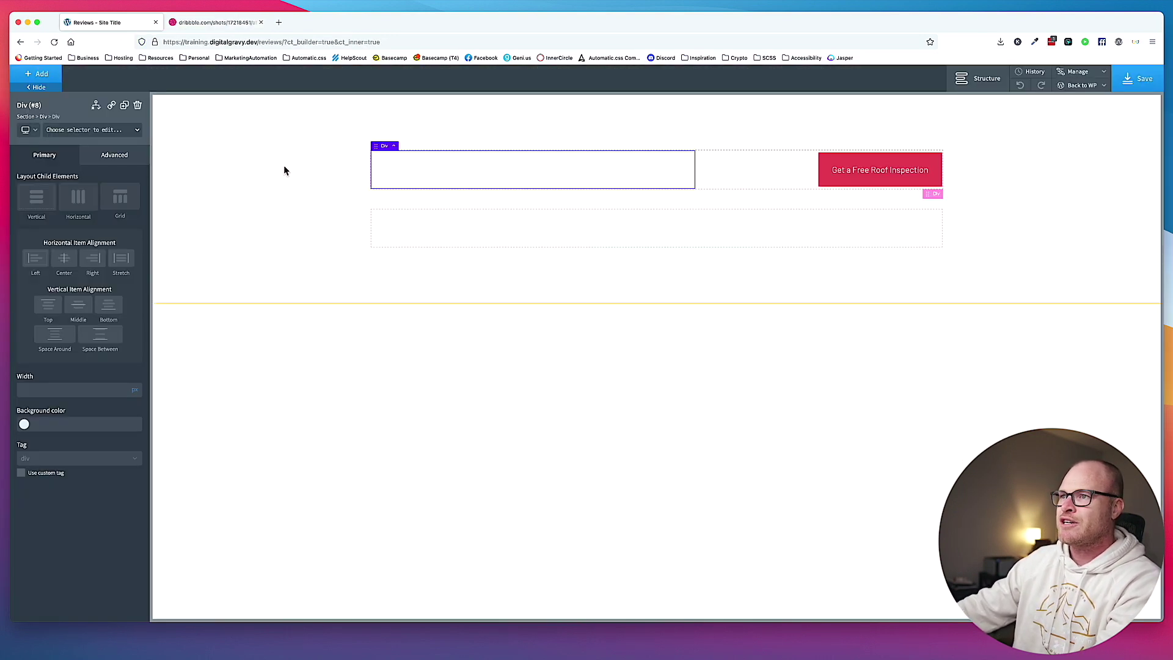
{"action": "left_click", "coordinate": [43, 74]}
{"action": "type", "text": "text"}
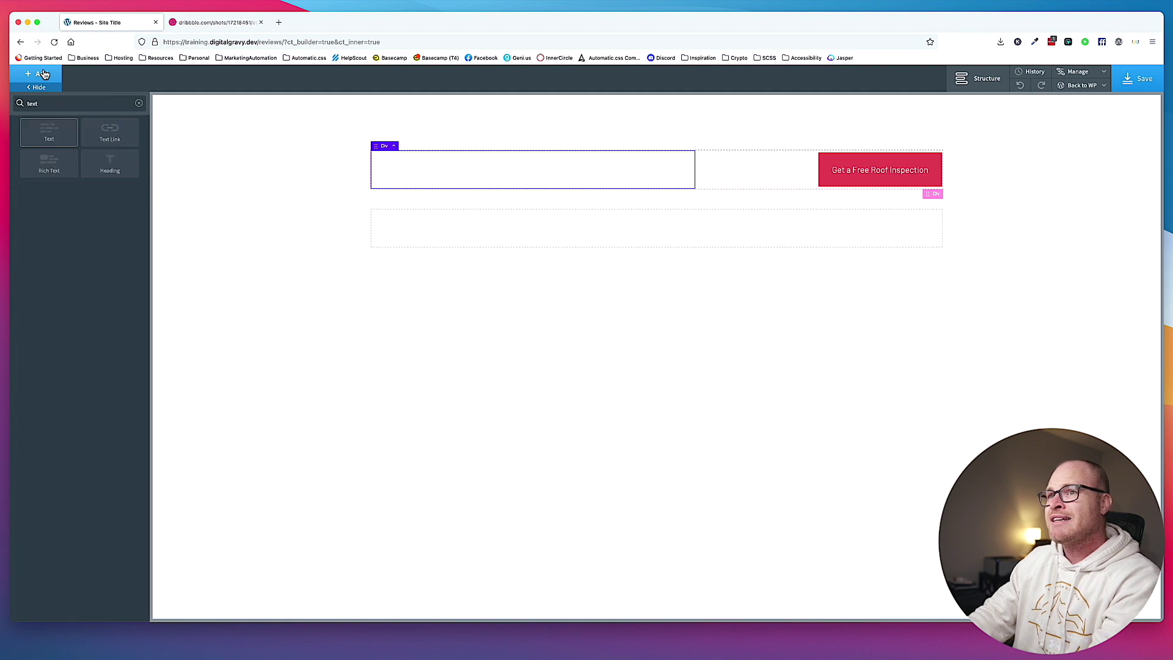
{"action": "key", "text": "Return"}
{"action": "left_click", "coordinate": [42, 75]}
{"action": "type", "text": "heading"}
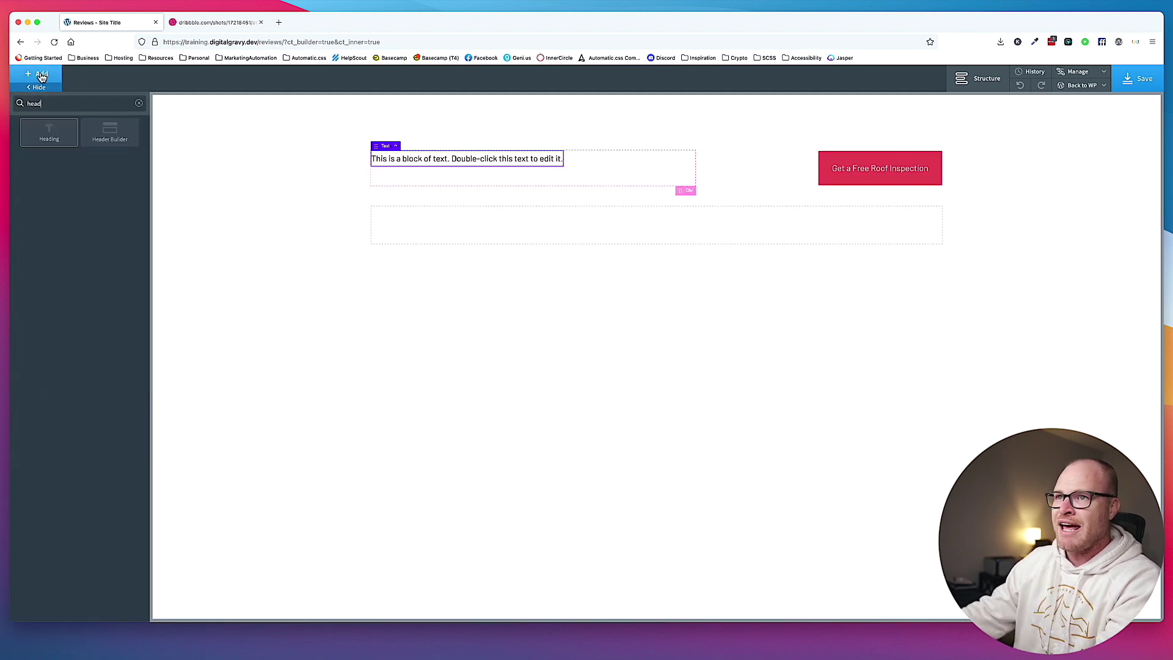
{"action": "key", "text": "Return"}
{"action": "left_click", "coordinate": [53, 374]}
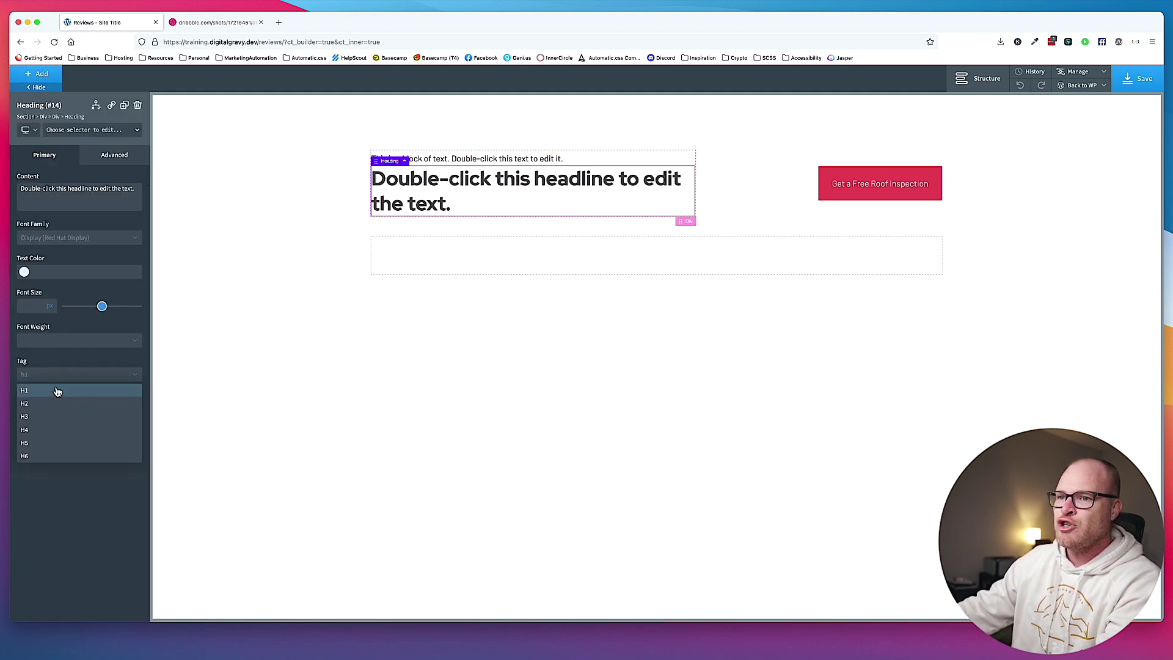
{"action": "left_click", "coordinate": [59, 406]}
Change the heading text to 'Customer Reviews'.
{"action": "left_click", "coordinate": [215, 22]}
{"action": "left_click", "coordinate": [101, 22]}
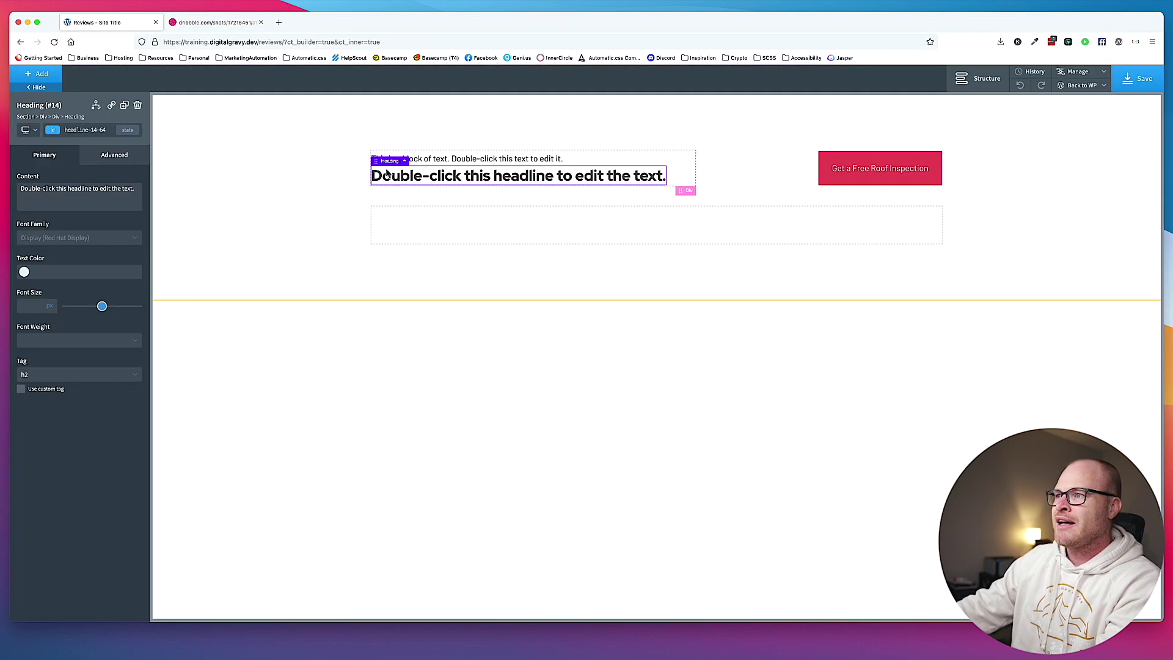
{"action": "triple_click", "coordinate": [473, 174]}
{"action": "type", "text": "Customer Reviews"}
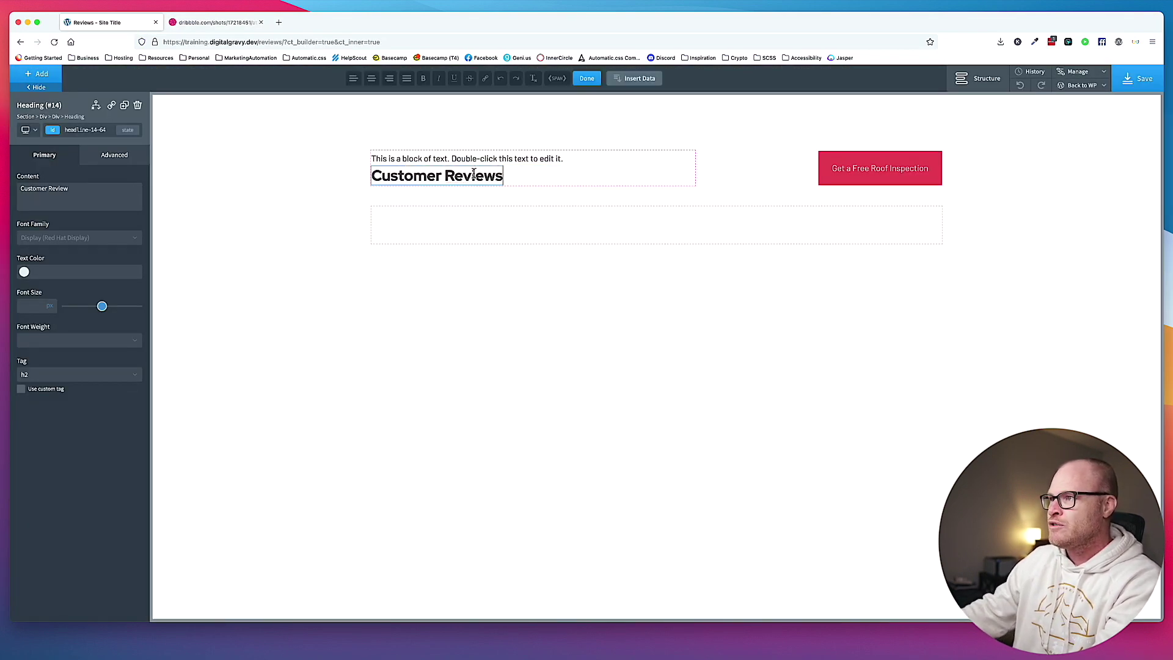
{"action": "left_click", "coordinate": [215, 22]}
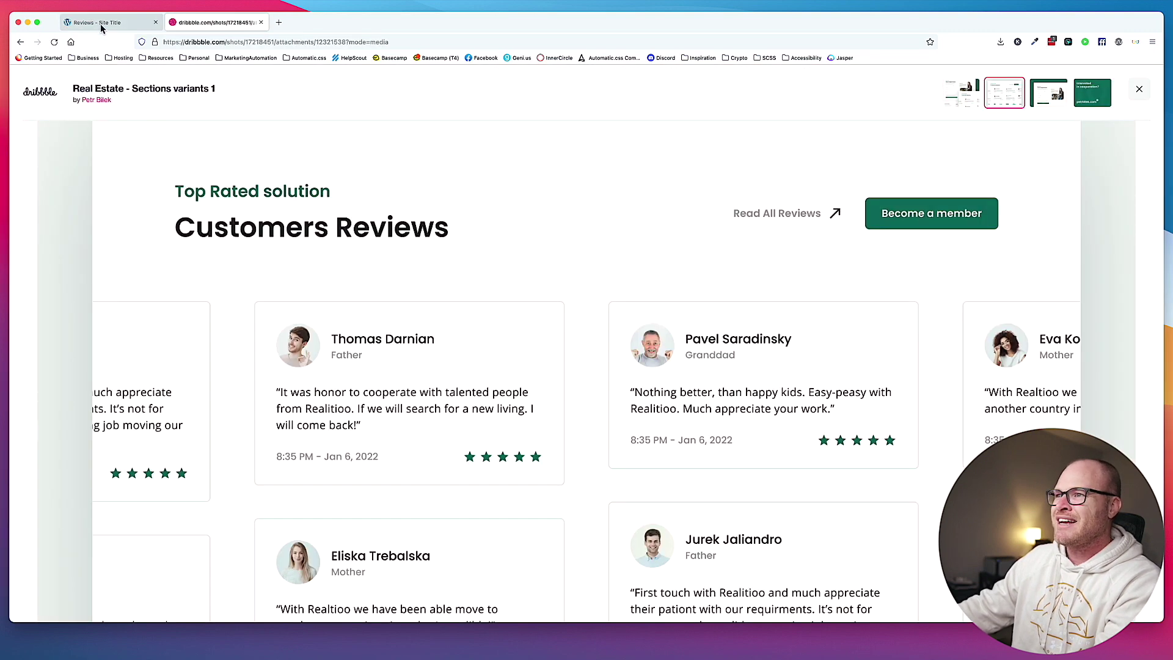
{"action": "left_click", "coordinate": [101, 27]}
Replace the placeholder text with the tagline 'Top-Rated Roofing Company'.
{"action": "left_click", "coordinate": [459, 160]}
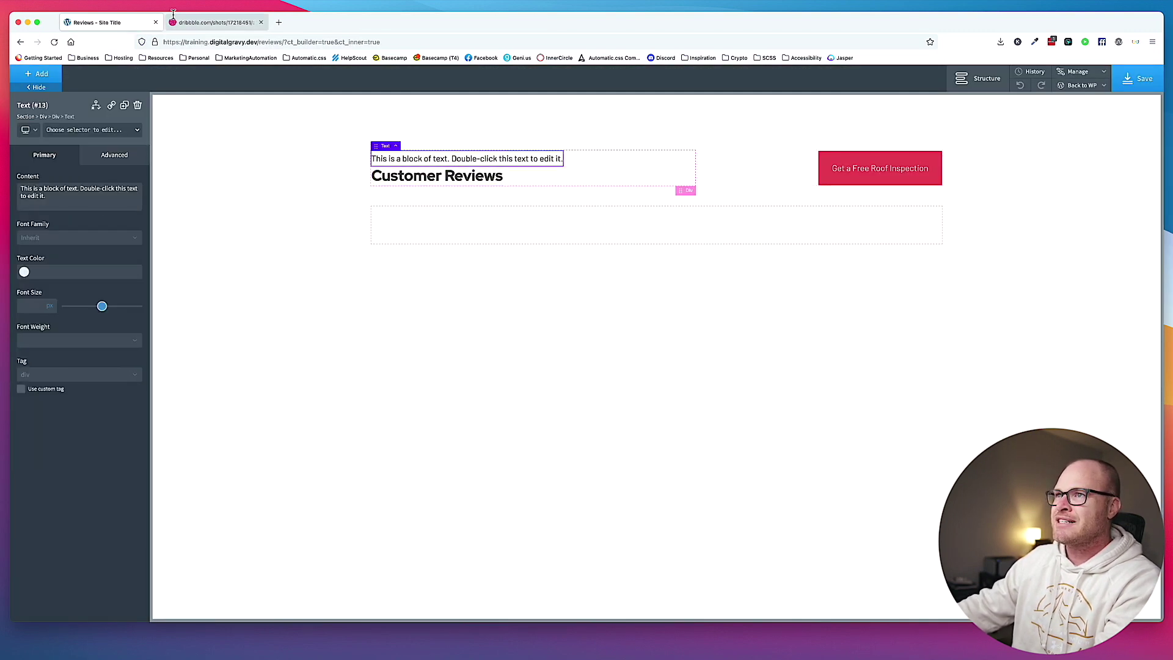
{"action": "left_click", "coordinate": [214, 22]}
{"action": "left_click", "coordinate": [116, 24]}
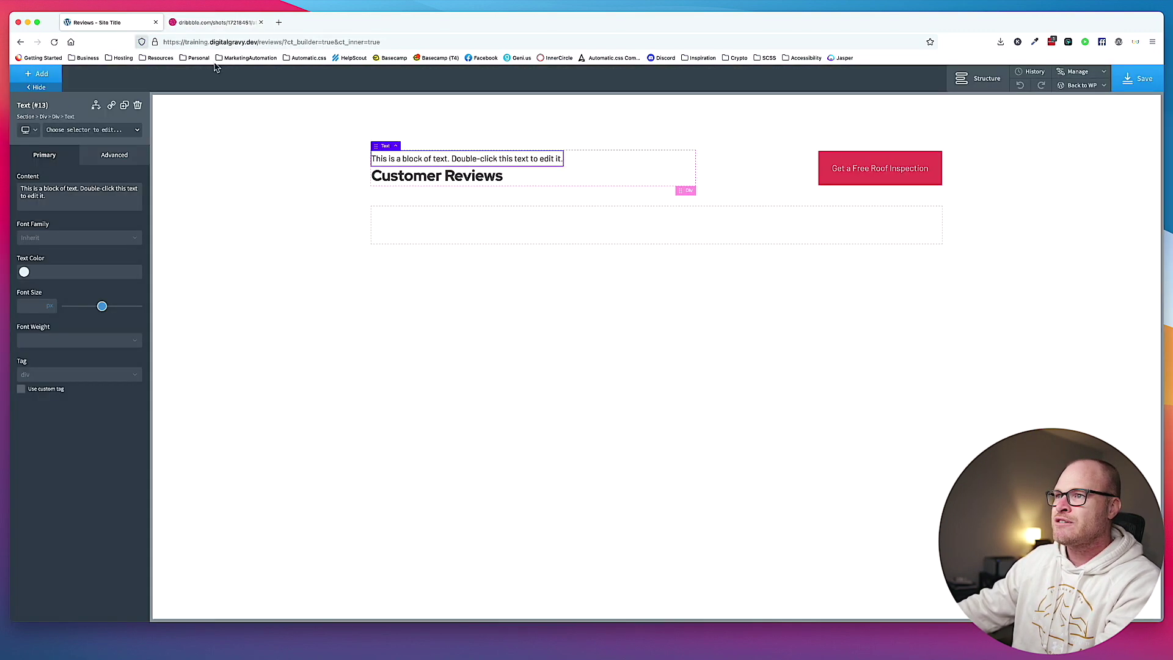
{"action": "double_click", "coordinate": [449, 160]}
{"action": "type", "text": "Top Rated"}
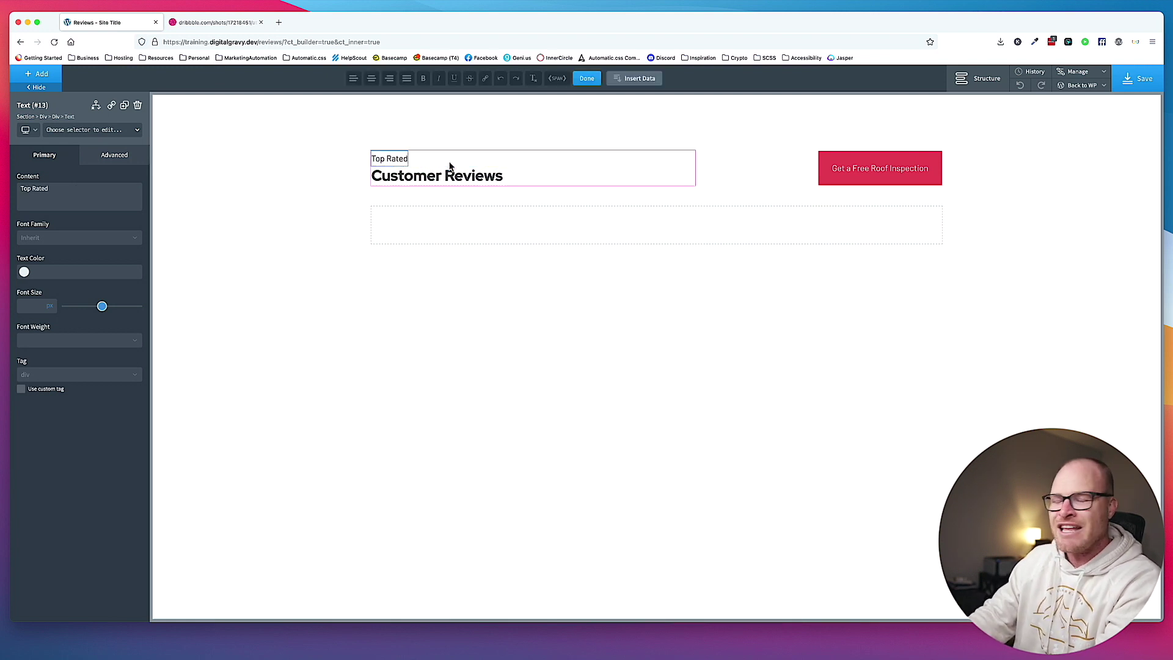
{"action": "key", "text": "BackSpace"}
{"action": "key", "text": "BackSpace"}
{"action": "key", "text": "BackSpace"}
{"action": "key", "text": "BackSpace"}
{"action": "key", "text": "BackSpace"}
{"action": "key", "text": "BackSpace"}
{"action": "type", "text": "-Rated"}
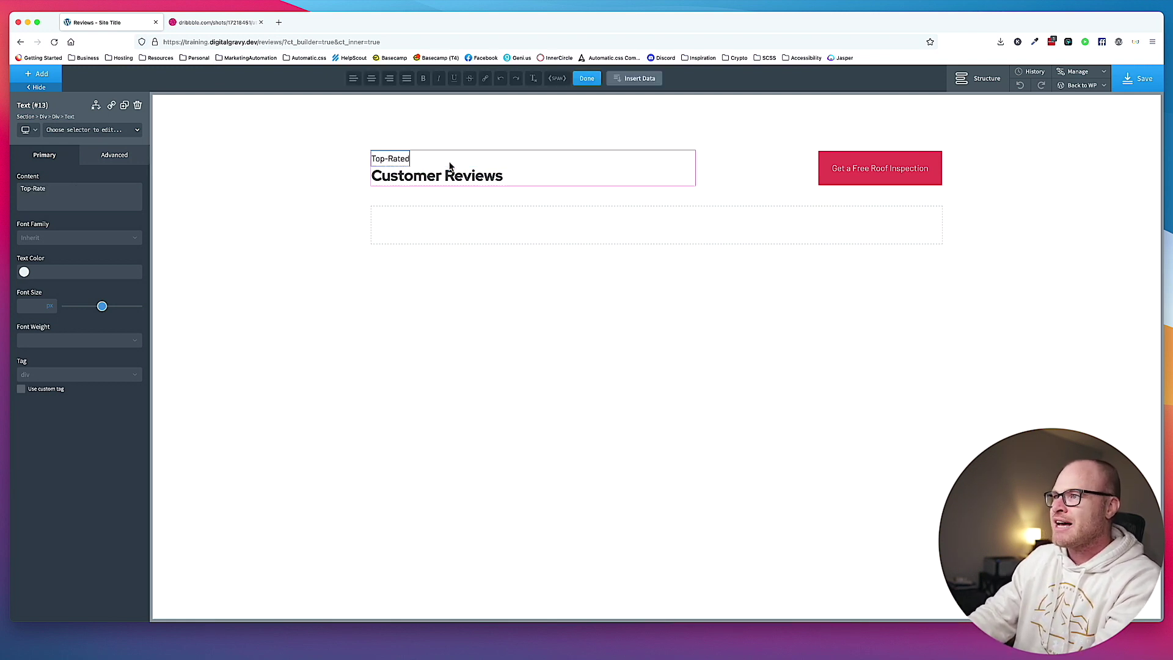
{"action": "type", "text": " Roofing Company"}
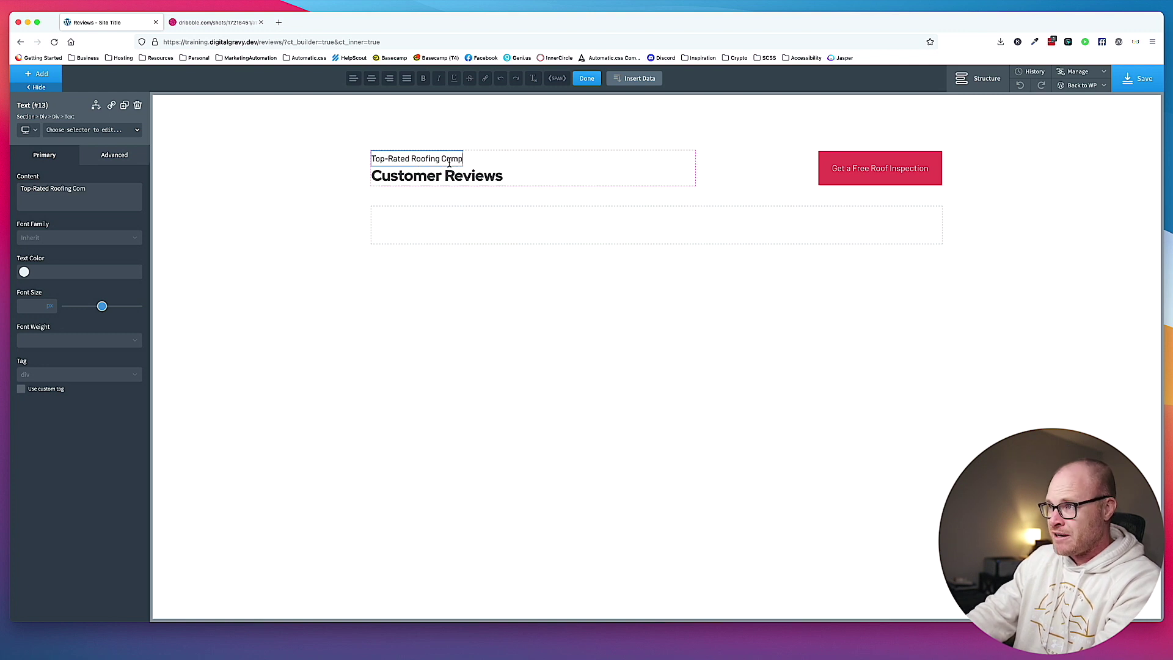
Apply the text--secondary class to the tagline.
{"action": "left_click", "coordinate": [103, 131]}
{"action": "type", "text": "text--seconda"}
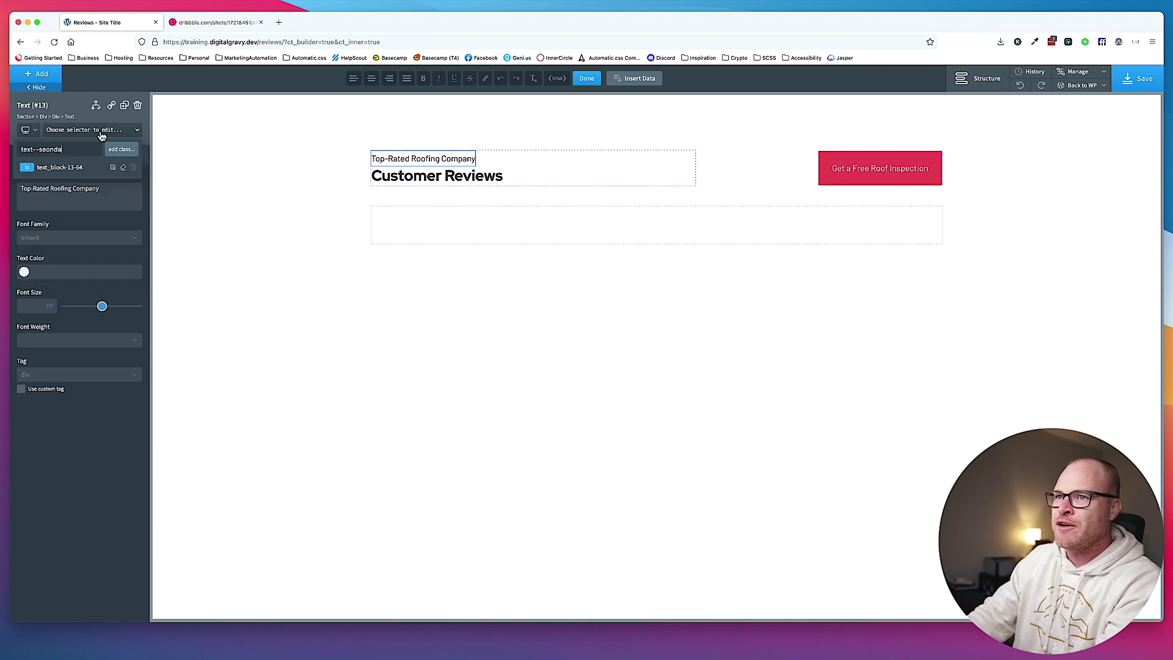
{"action": "key", "text": "Left"}
{"action": "key", "text": "Left"}
{"action": "key", "text": "Left"}
{"action": "key", "text": "Left"}
{"action": "type", "text": "c"}
{"action": "key", "text": "End"}
{"action": "type", "text": "ry"}
{"action": "key", "text": "Return"}
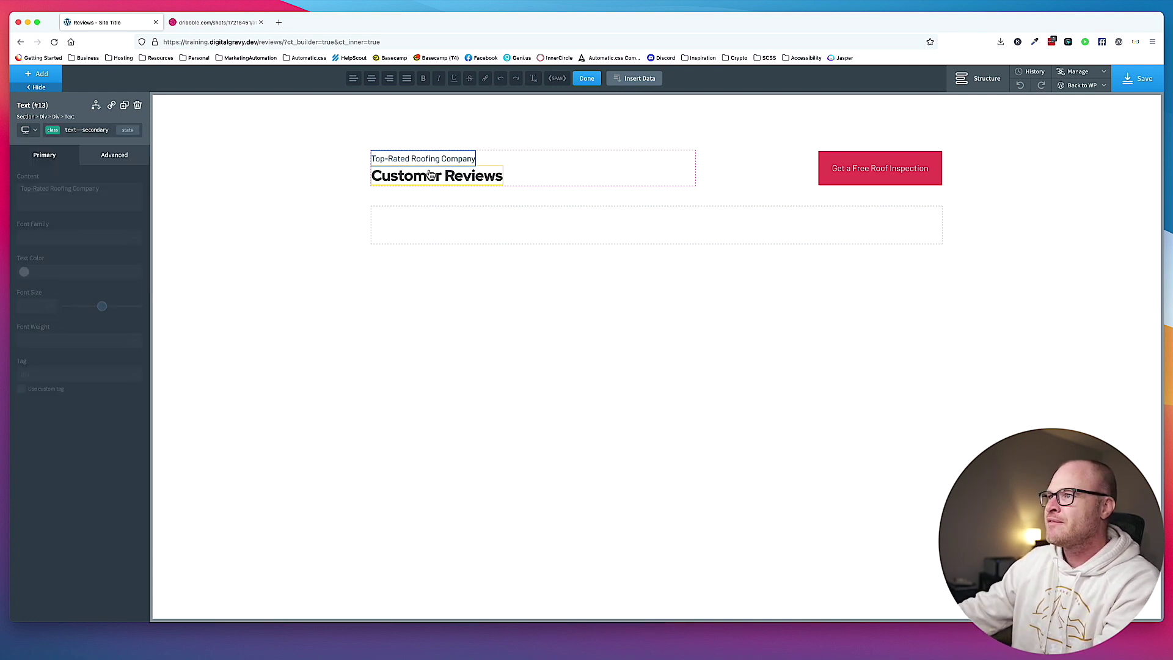
Give the Customer Reviews heading a top-margin class and save the page.
{"action": "left_click", "coordinate": [489, 182]}
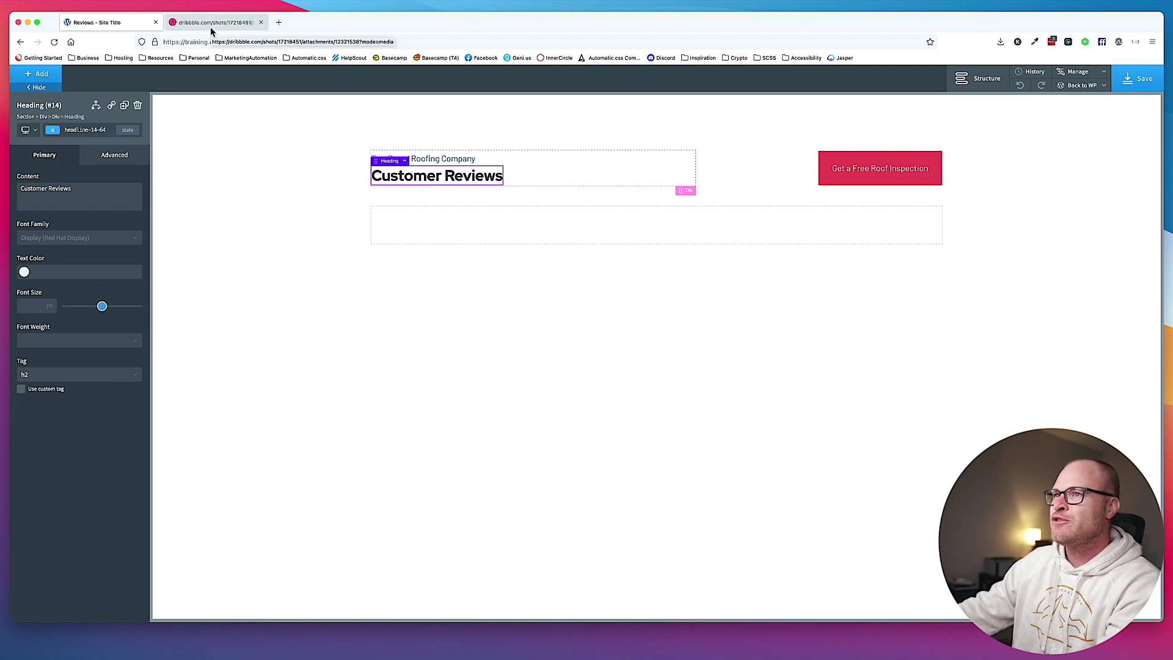
{"action": "left_click", "coordinate": [90, 129]}
{"action": "type", "text": "mar"}
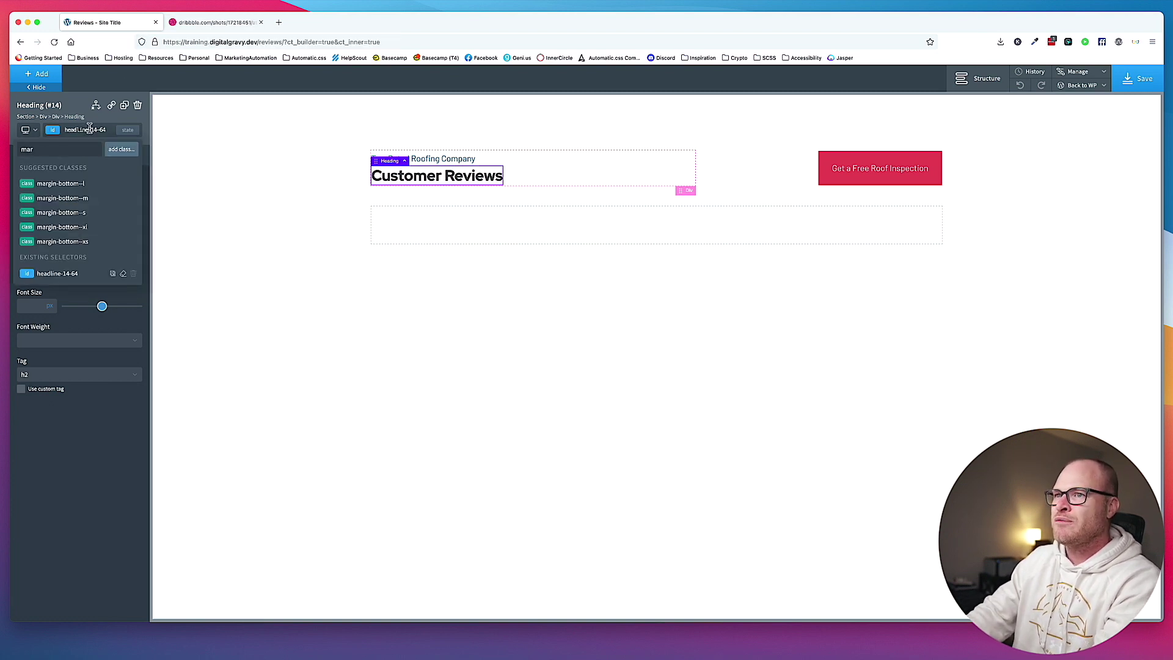
{"action": "type", "text": "gin-top-"}
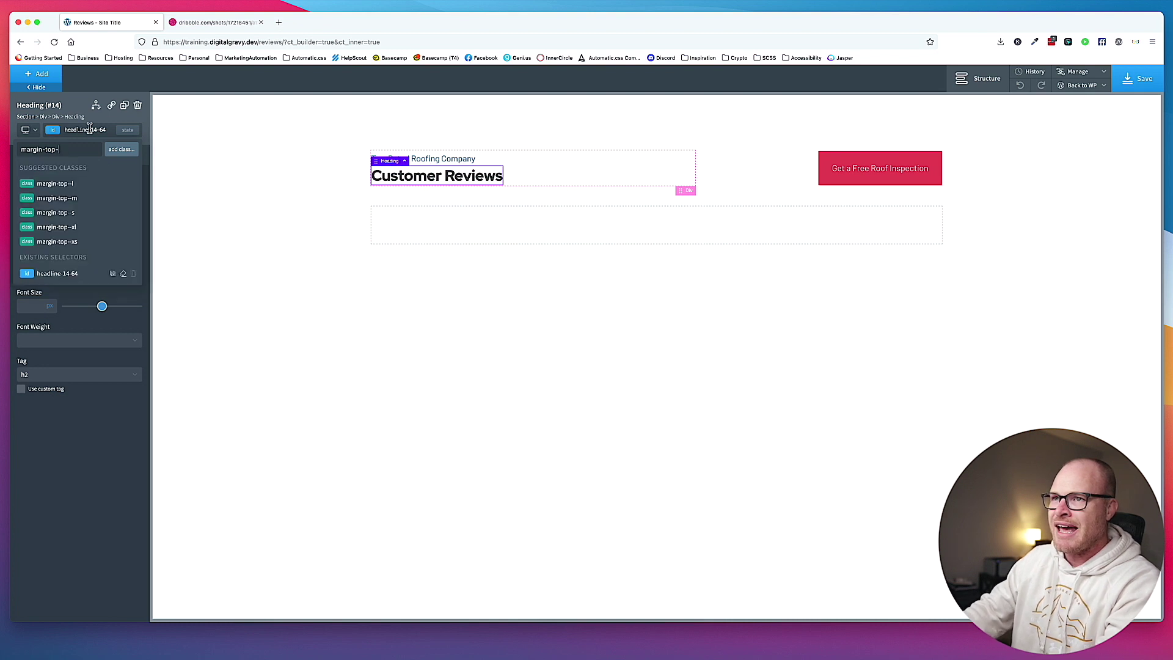
{"action": "left_click", "coordinate": [78, 203]}
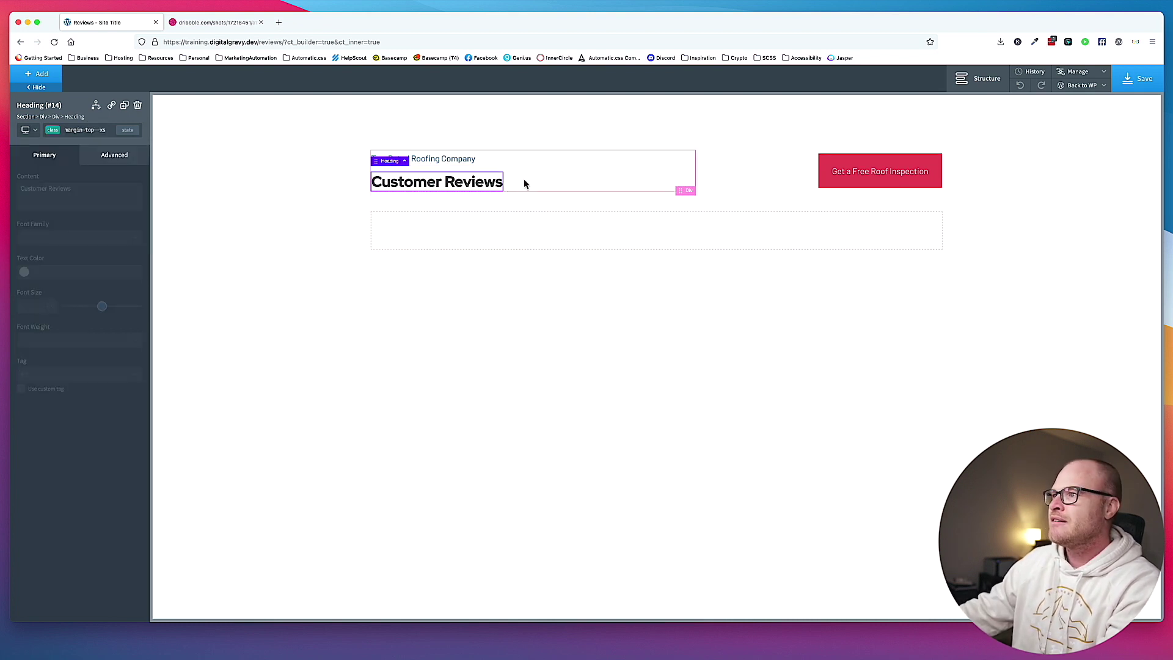
{"action": "left_click", "coordinate": [610, 202]}
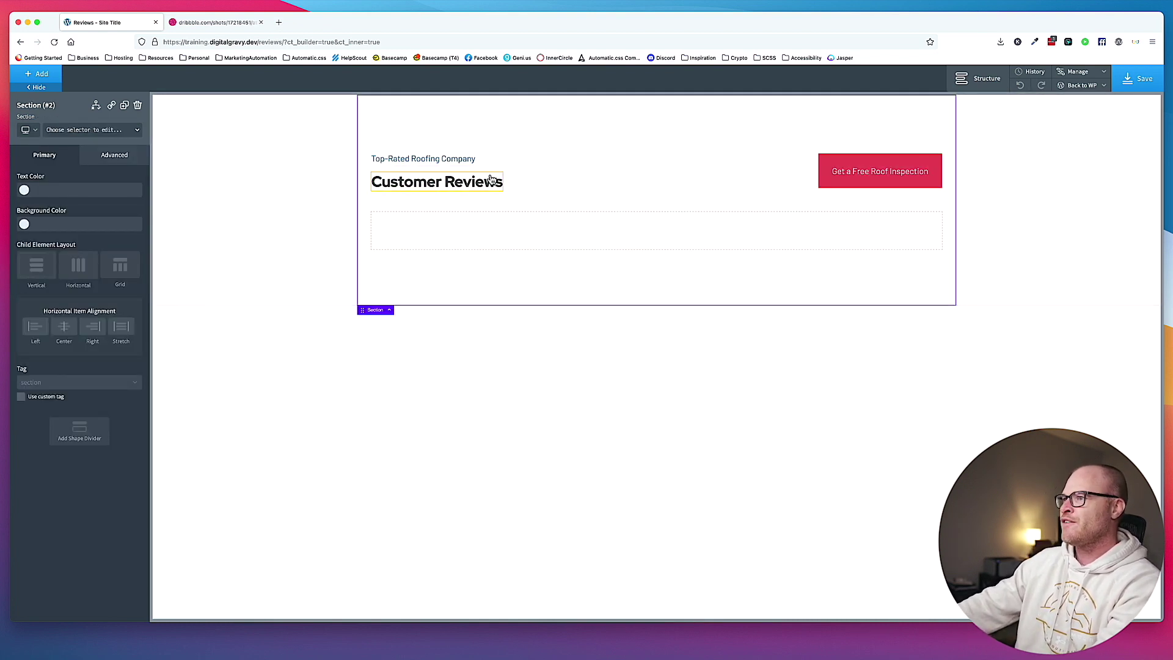
{"action": "left_click", "coordinate": [1114, 92]}
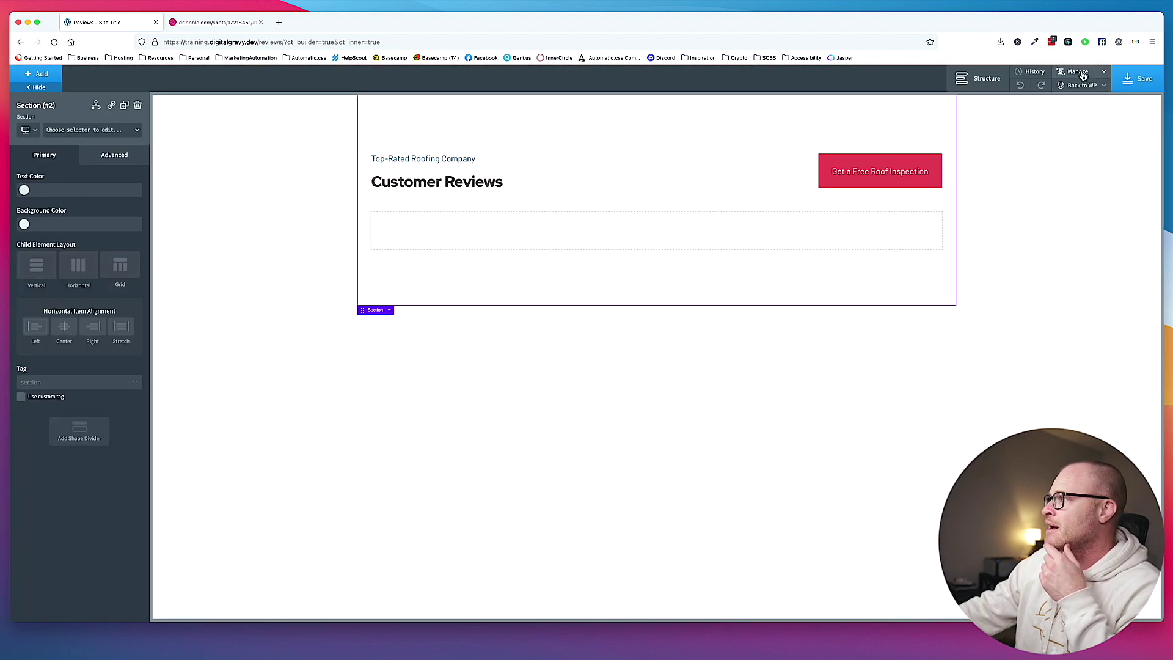
{"action": "left_click", "coordinate": [1080, 72]}
Set the global Display and Text fonts to DM Sans, save, and view the Dribbble design.
{"action": "left_click", "coordinate": [1077, 86]}
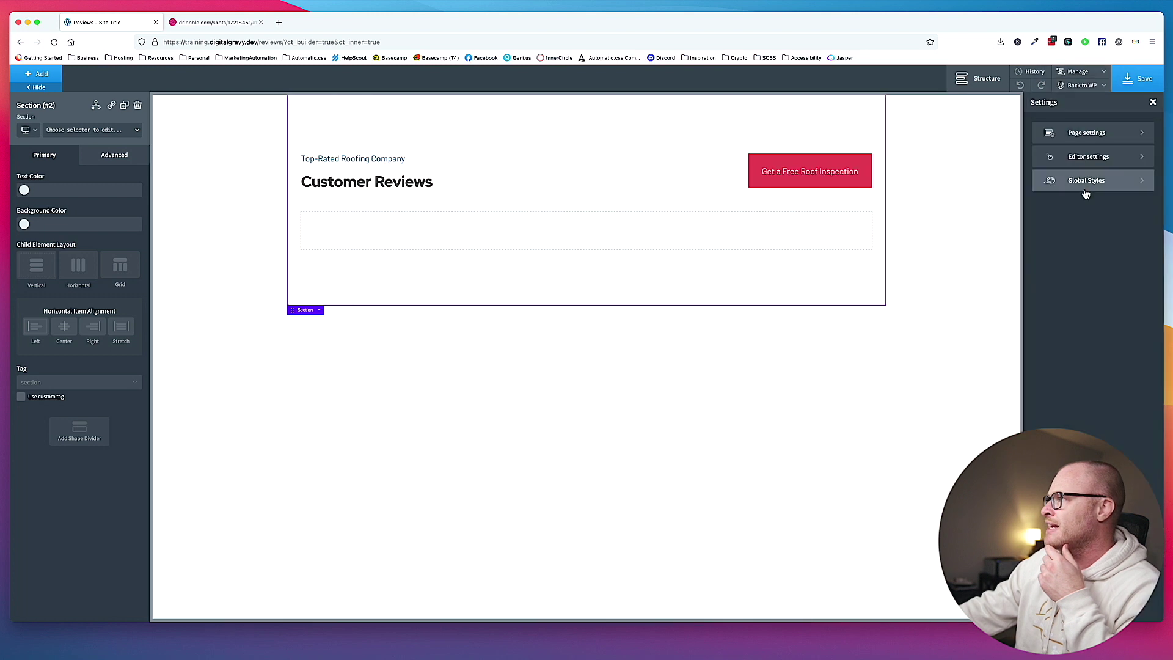
{"action": "left_click", "coordinate": [1077, 182]}
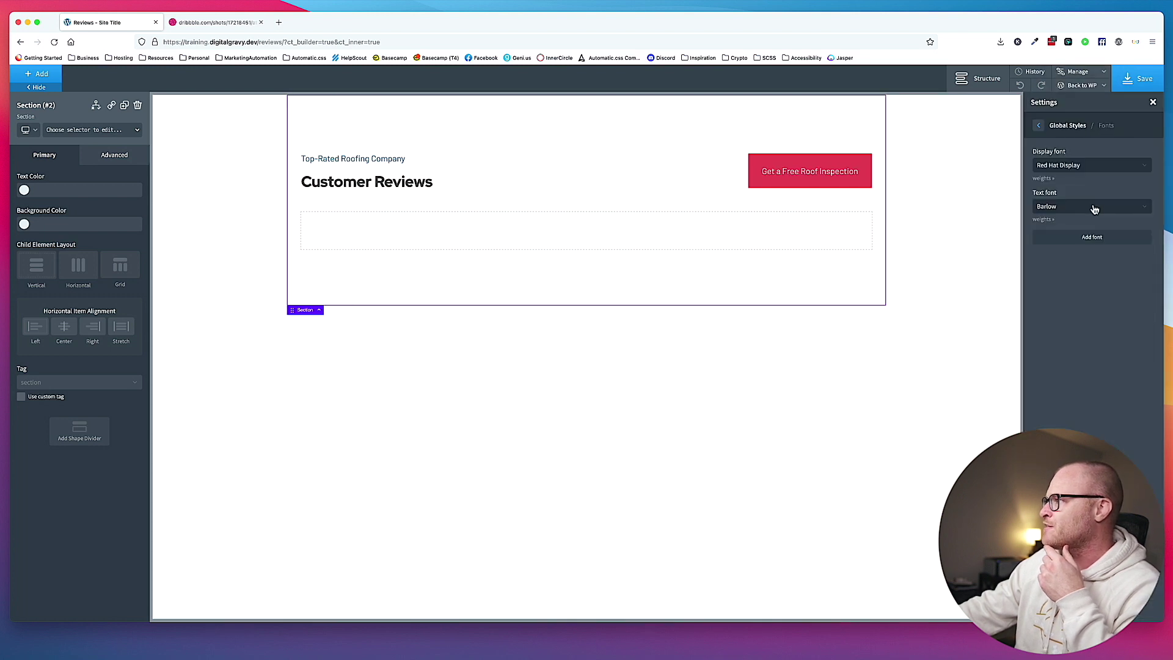
{"action": "left_click", "coordinate": [1086, 166]}
{"action": "type", "text": "dm sans"}
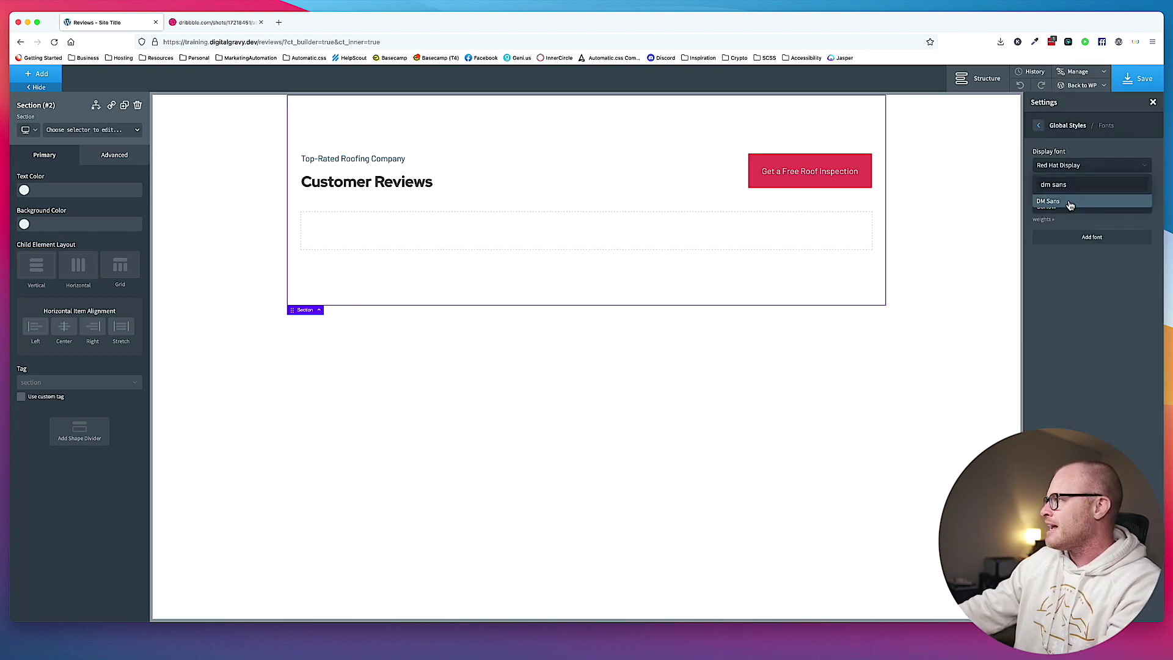
{"action": "left_click", "coordinate": [1070, 208]}
{"action": "left_click", "coordinate": [1070, 208]}
{"action": "type", "text": "dm sans"}
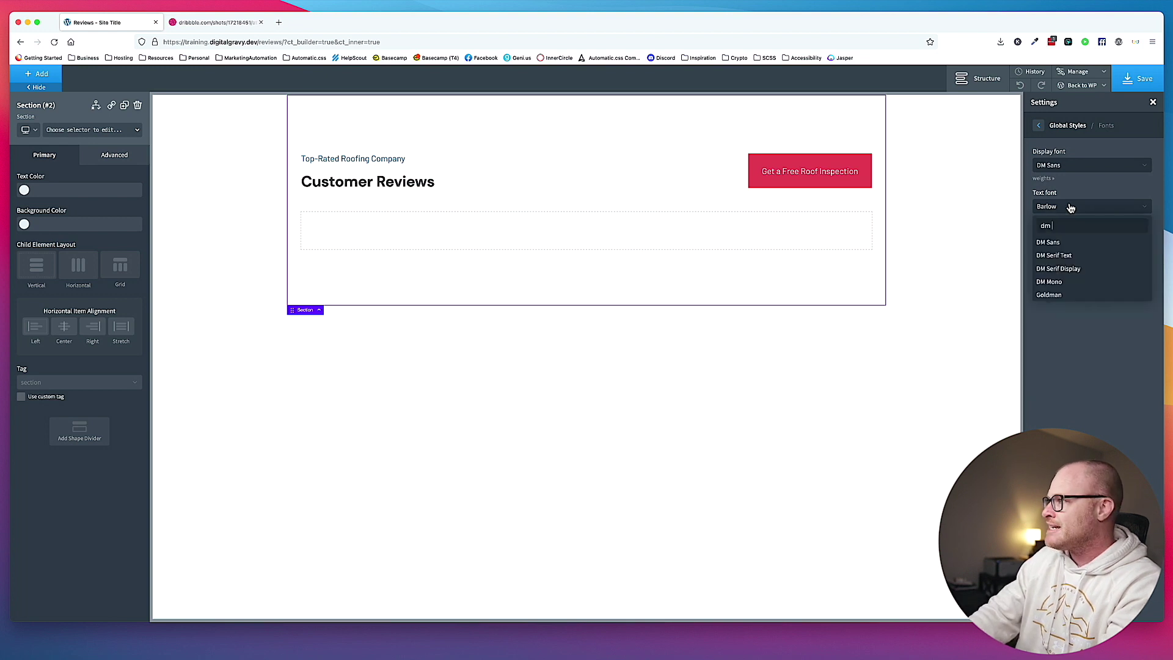
{"action": "left_click", "coordinate": [1059, 244]}
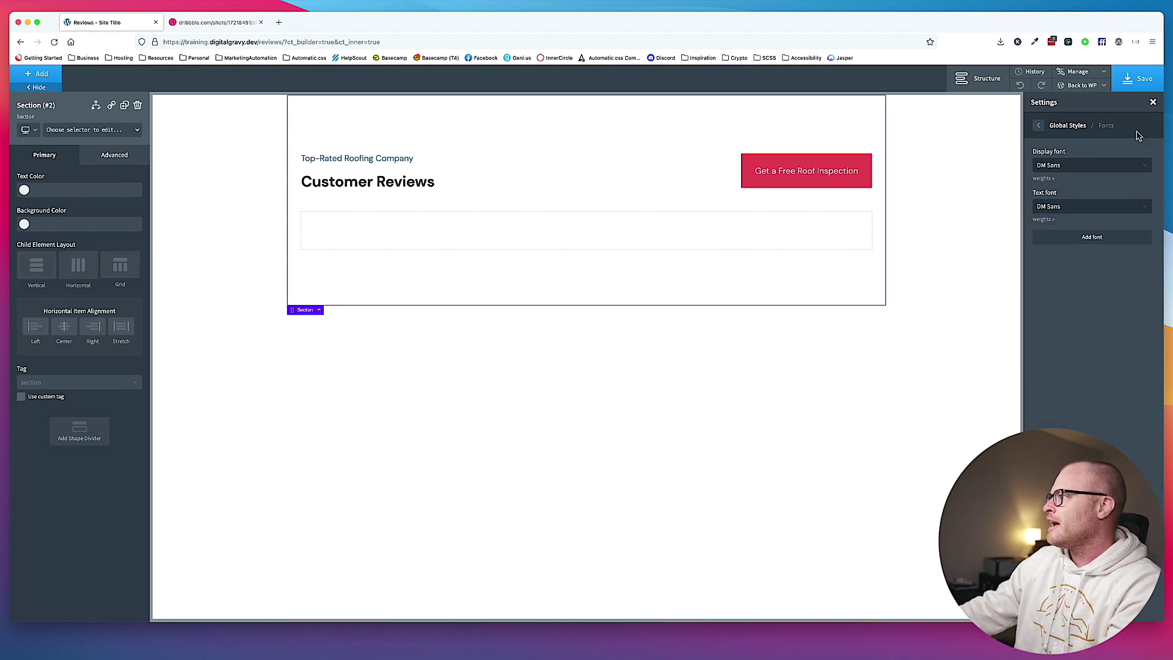
{"action": "left_click", "coordinate": [1139, 79]}
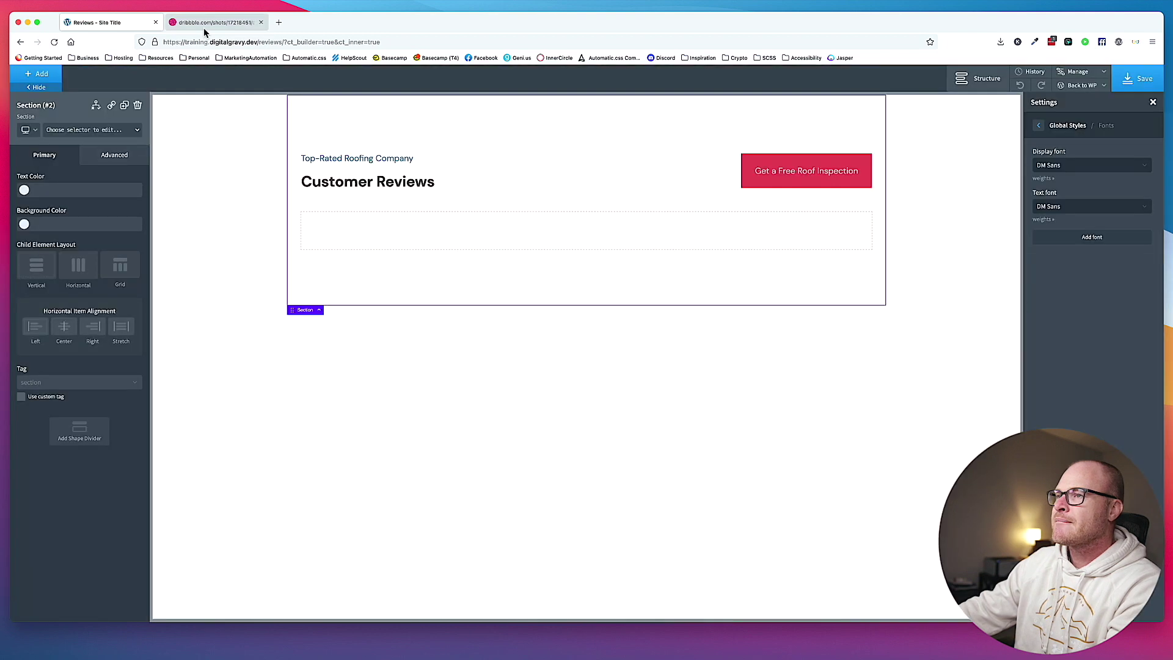
{"action": "left_click", "coordinate": [204, 27]}
Select the Repeater beneath the Customer Reviews heading.
{"action": "left_click", "coordinate": [110, 22]}
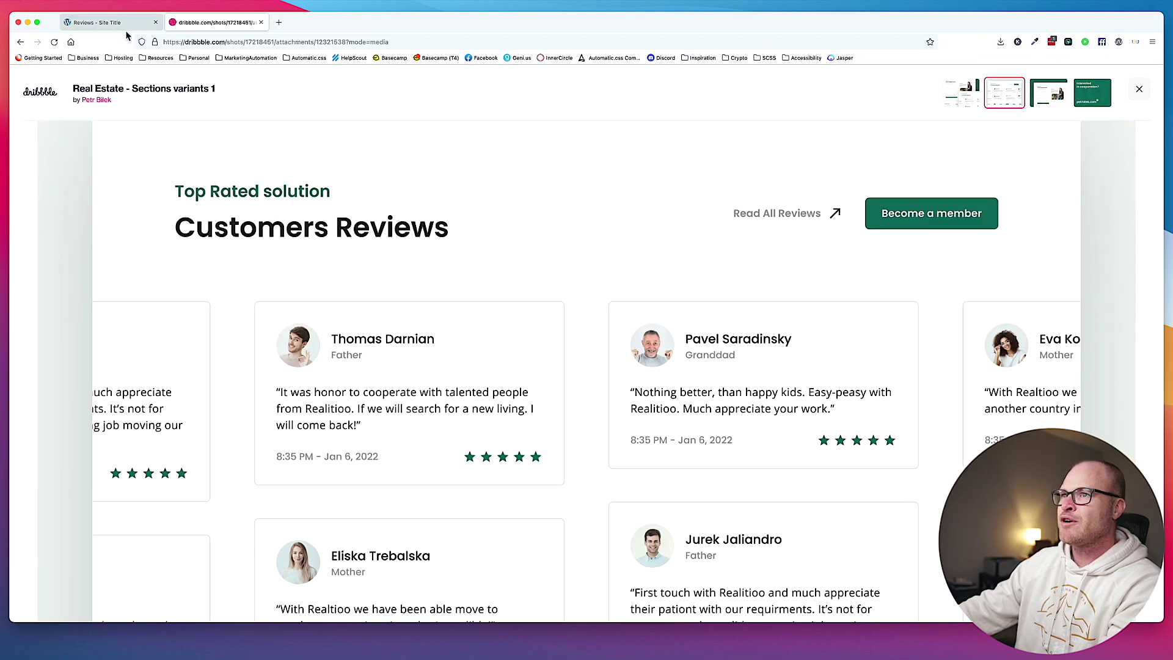
{"action": "left_click", "coordinate": [579, 188]}
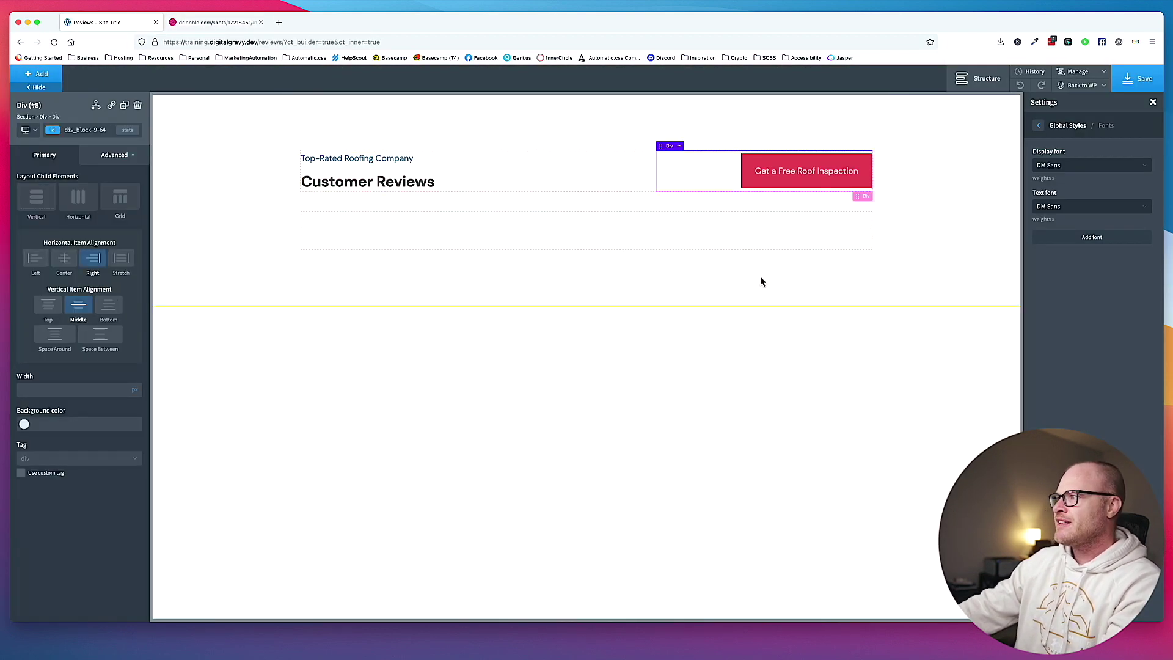
{"action": "left_click", "coordinate": [774, 303]}
{"action": "left_click", "coordinate": [438, 239]}
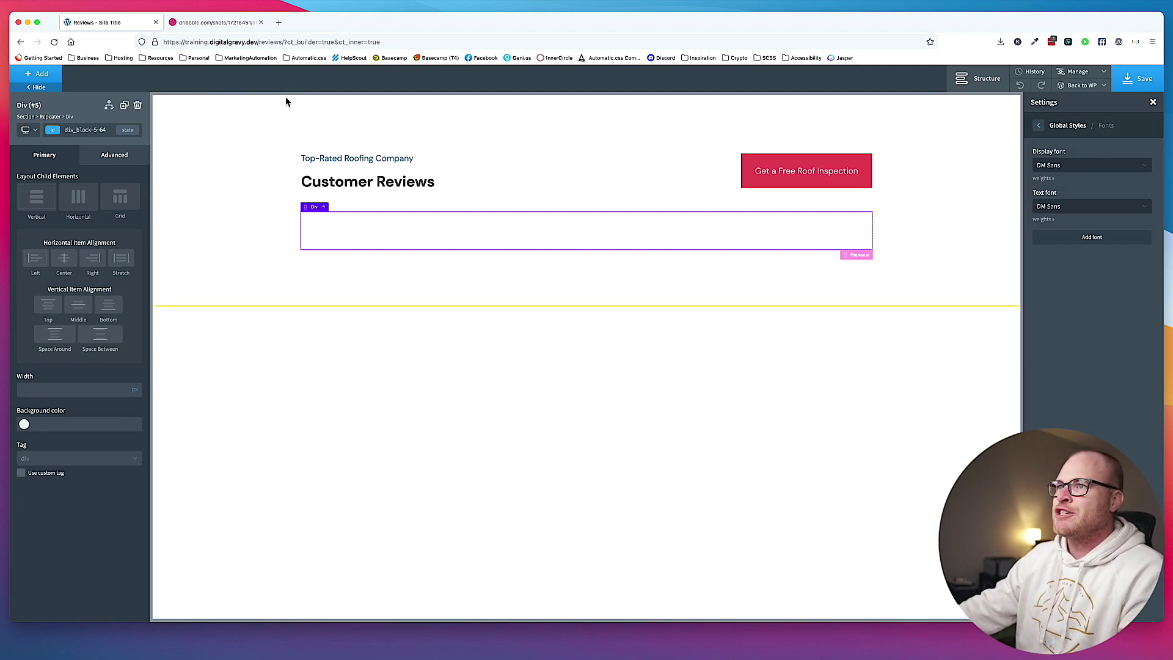
{"action": "left_click", "coordinate": [224, 22]}
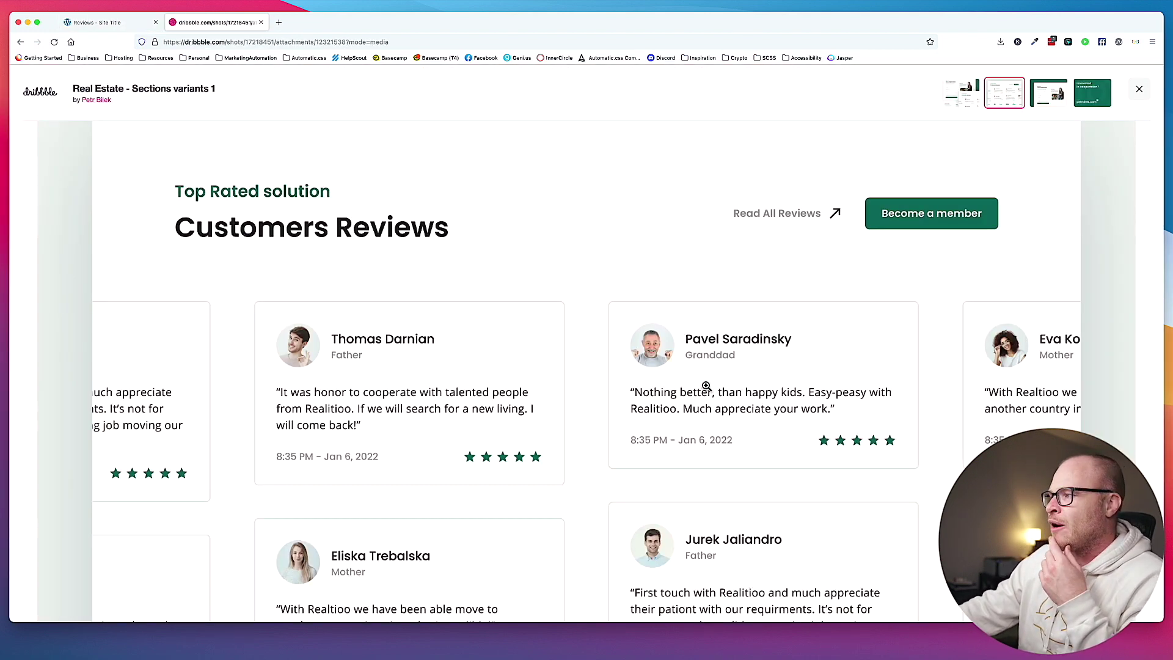
{"action": "left_click", "coordinate": [130, 24]}
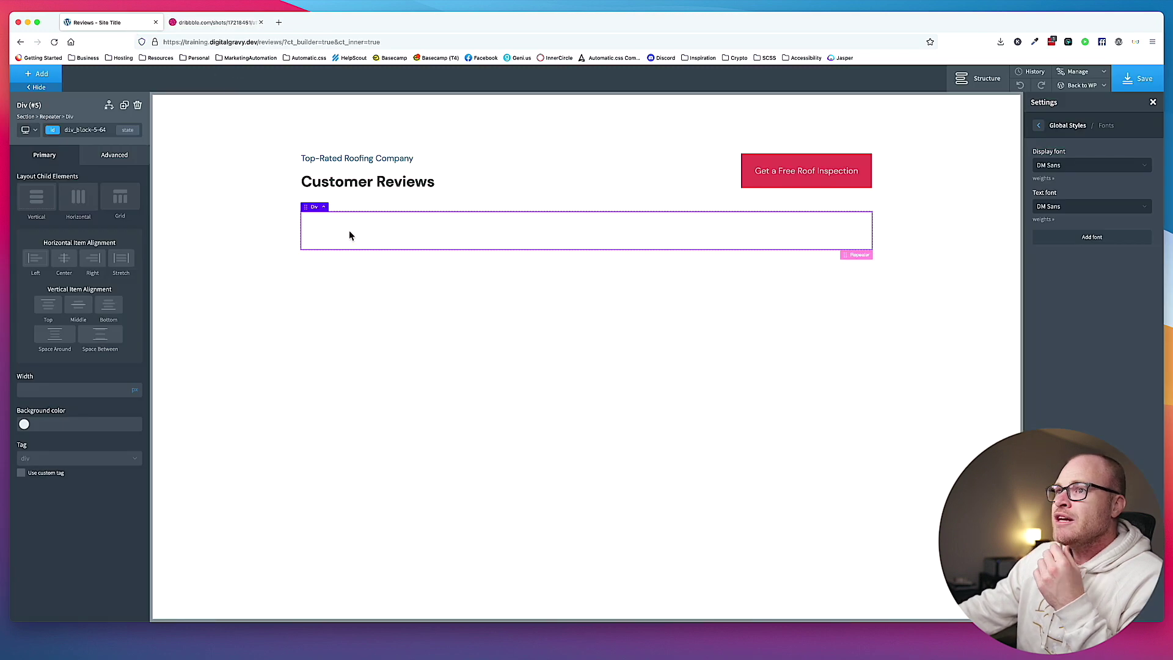
{"action": "left_click", "coordinate": [323, 206]}
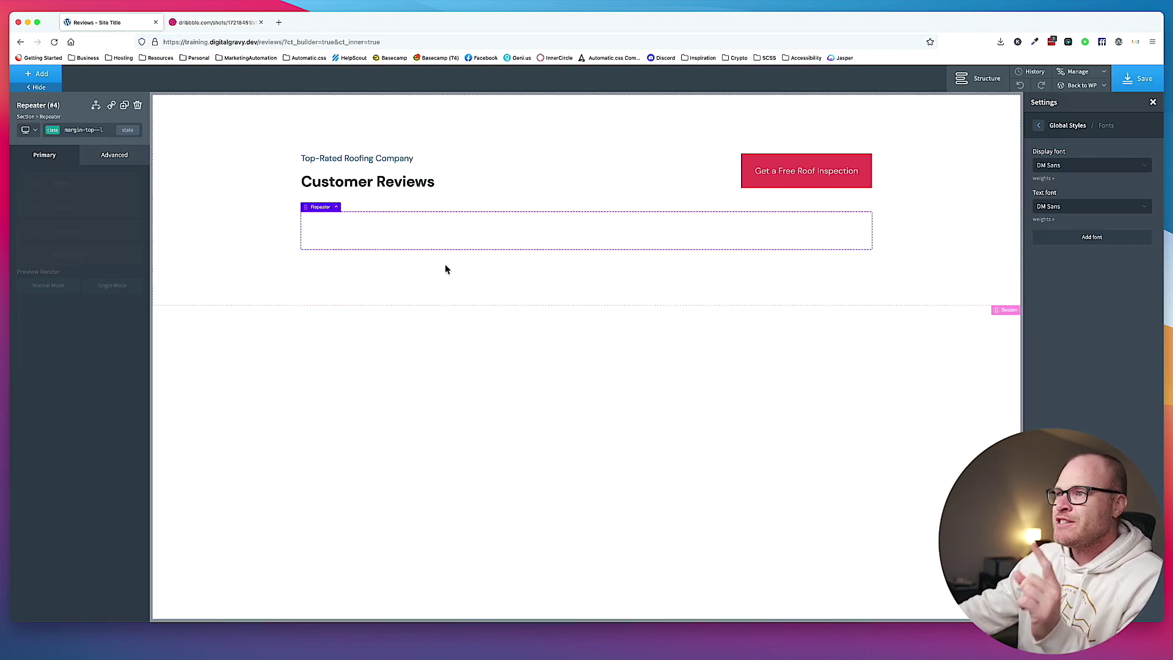
Target the Repeater by its ID, set its query to advanced, and open Edit Query.
{"action": "left_click", "coordinate": [115, 155]}
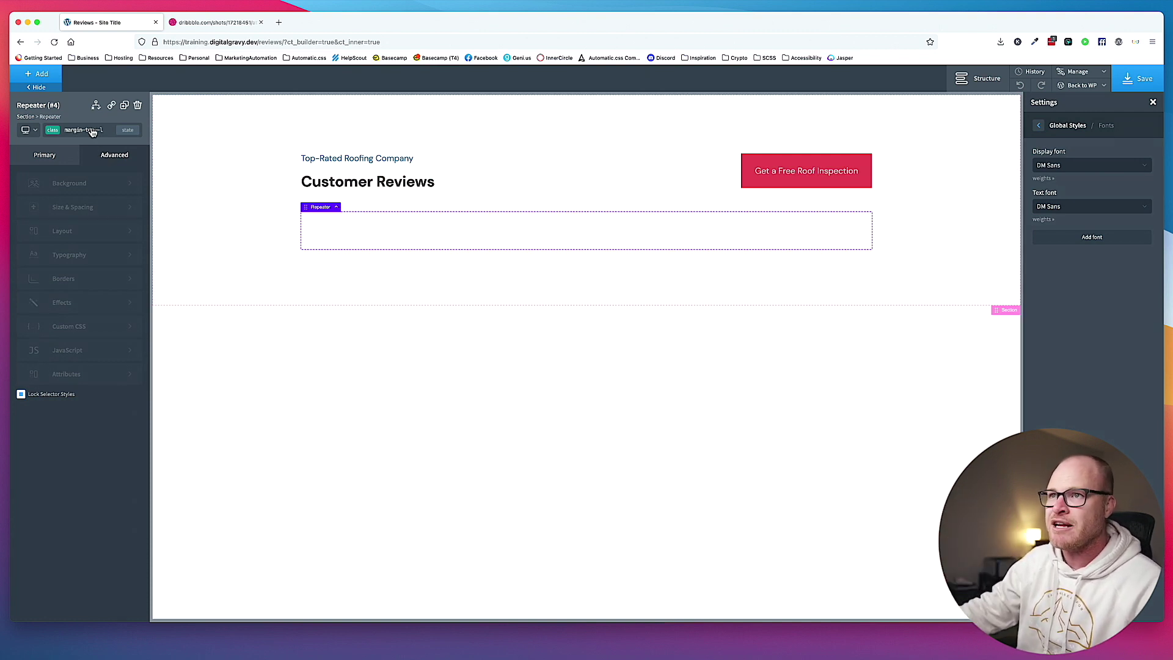
{"action": "left_click", "coordinate": [92, 131]}
{"action": "left_click", "coordinate": [73, 170]}
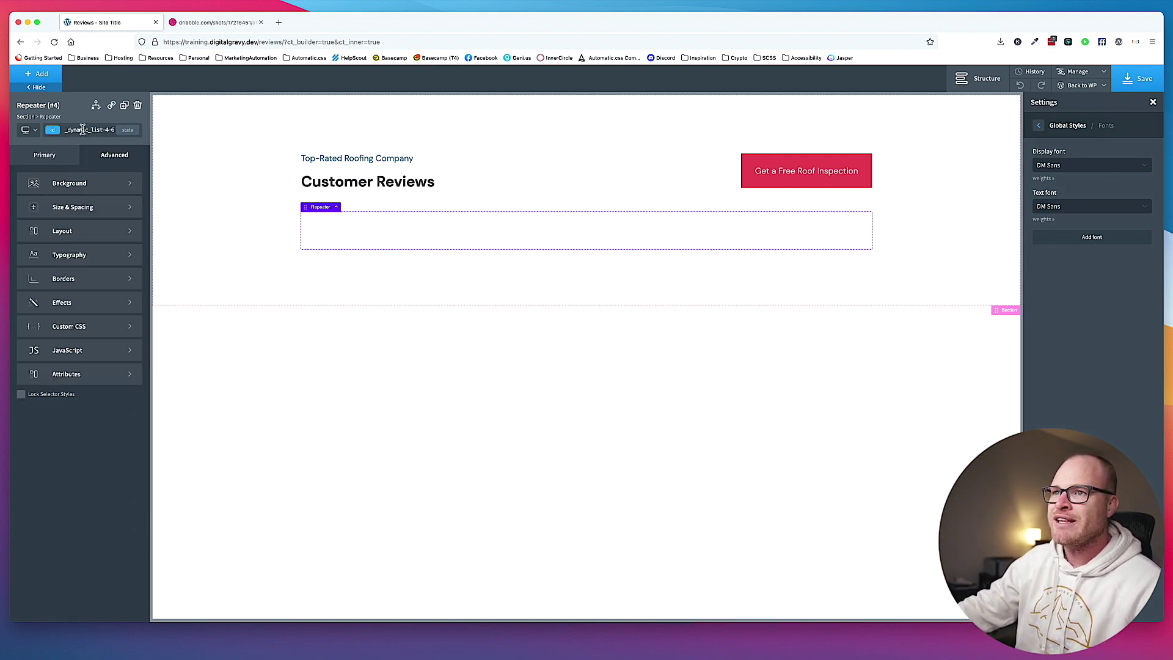
{"action": "left_click", "coordinate": [41, 156]}
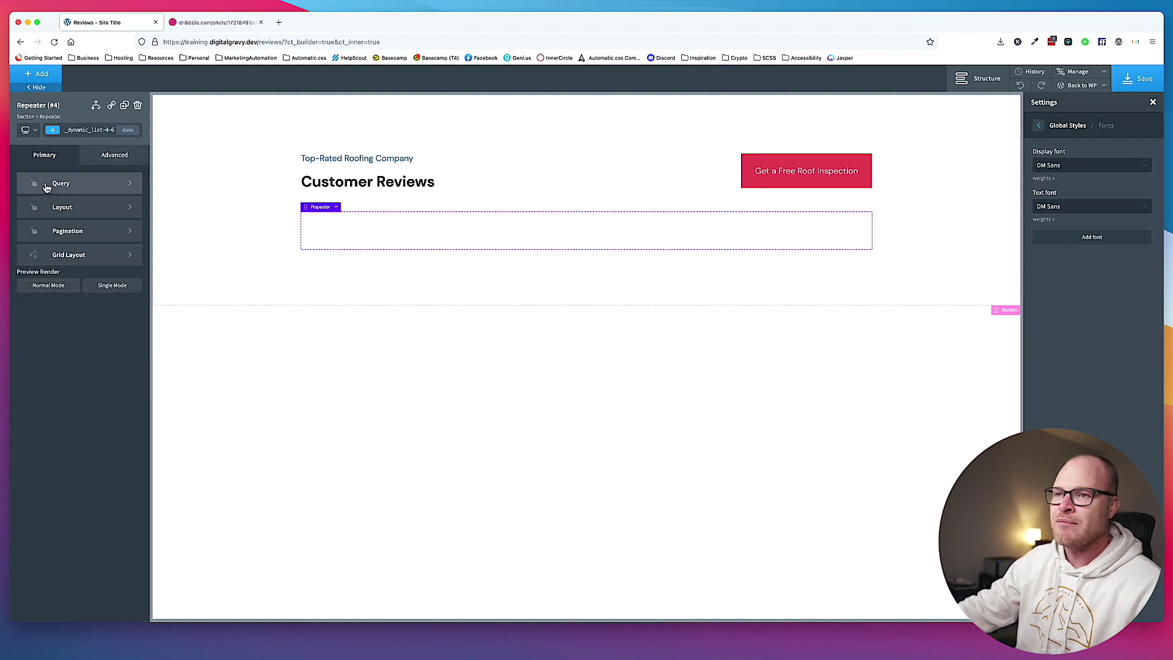
{"action": "left_click", "coordinate": [125, 183]}
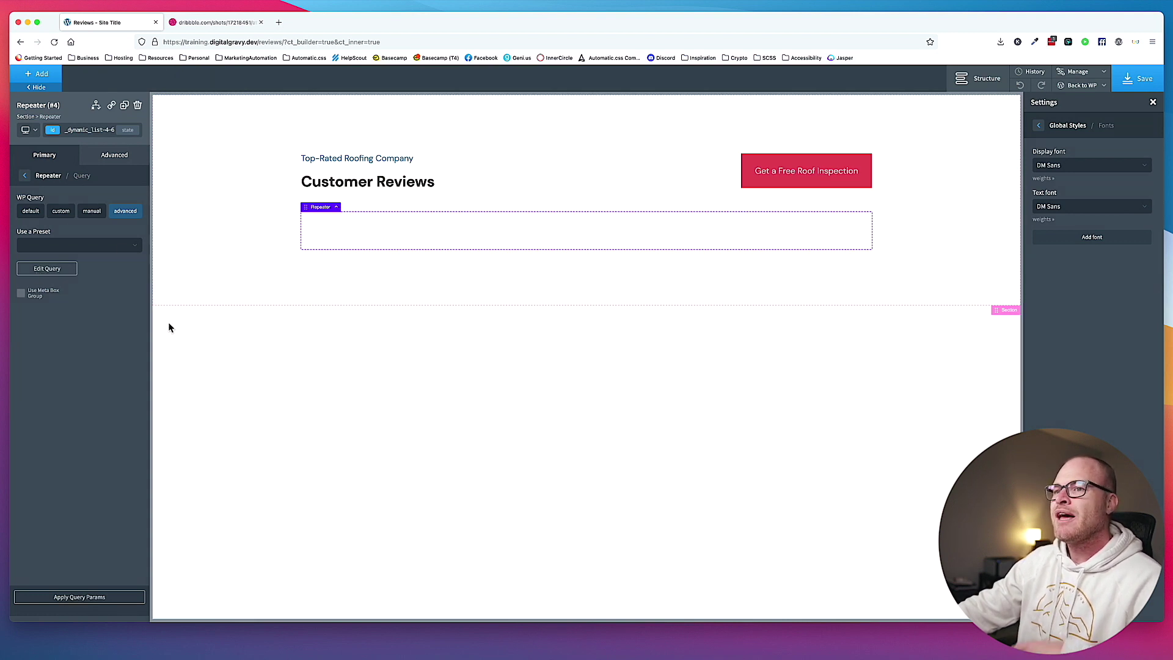
{"action": "left_click", "coordinate": [49, 270]}
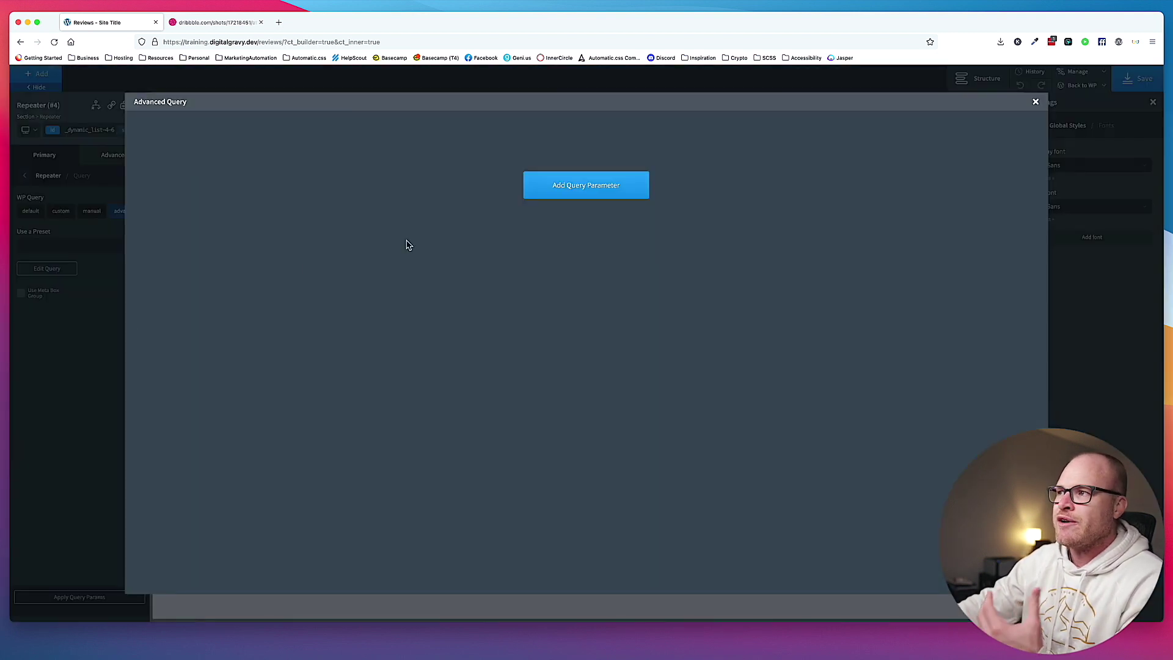
Add a post_type query parameter with the value reviews.
{"action": "left_click", "coordinate": [581, 185]}
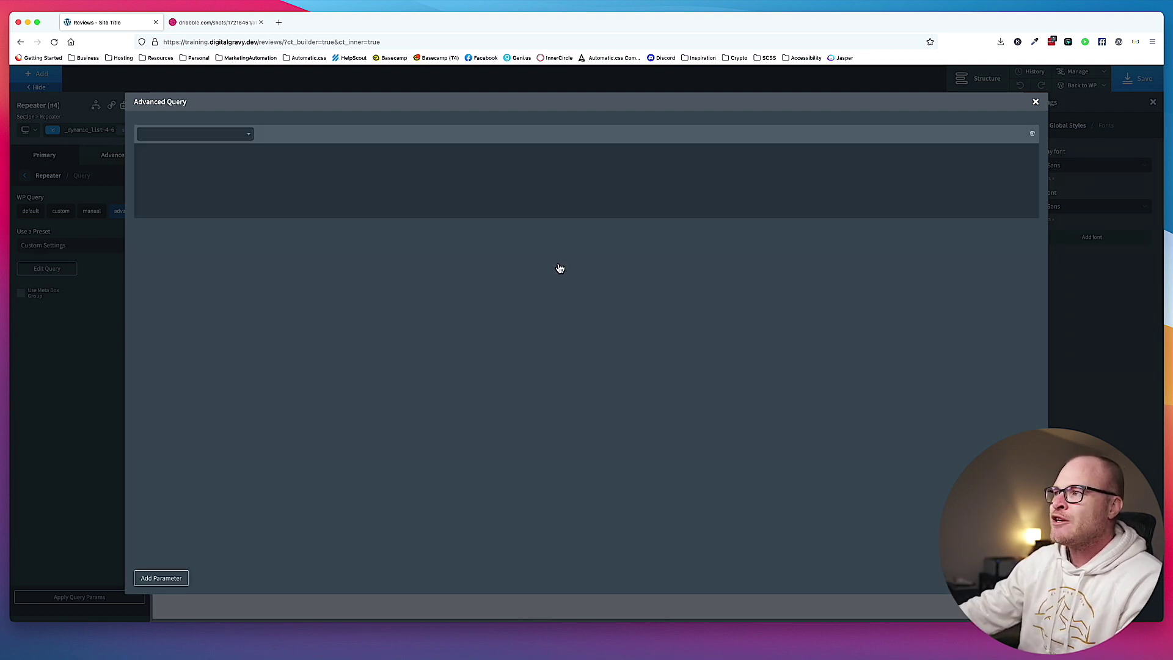
{"action": "left_click", "coordinate": [203, 134]}
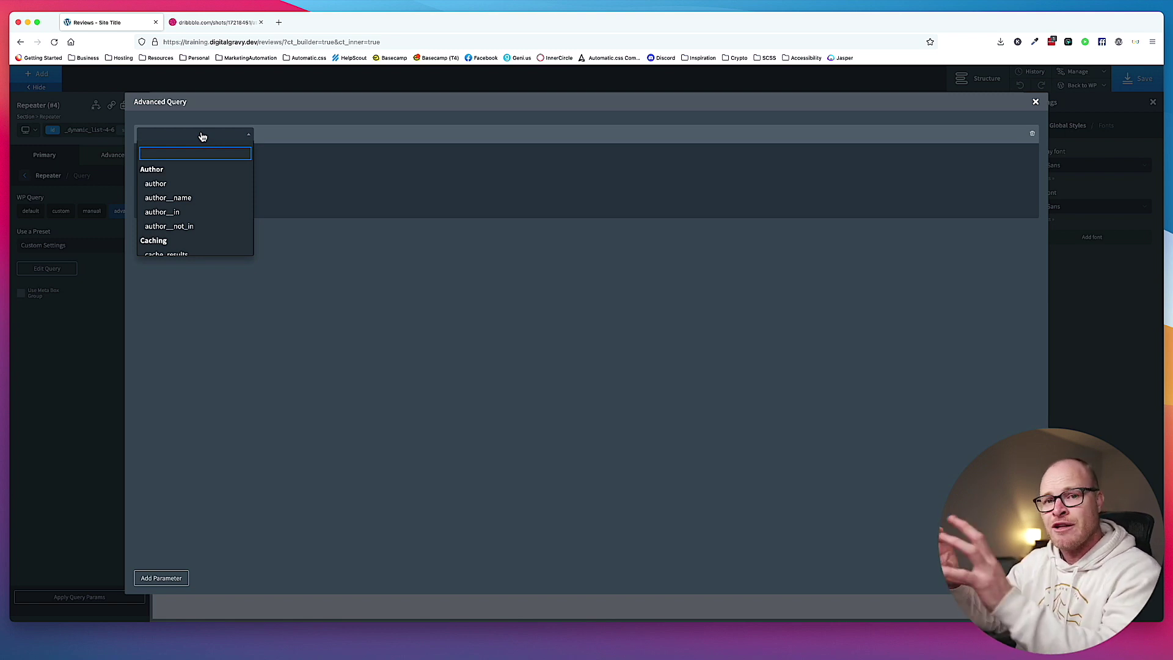
{"action": "type", "text": "post_type"}
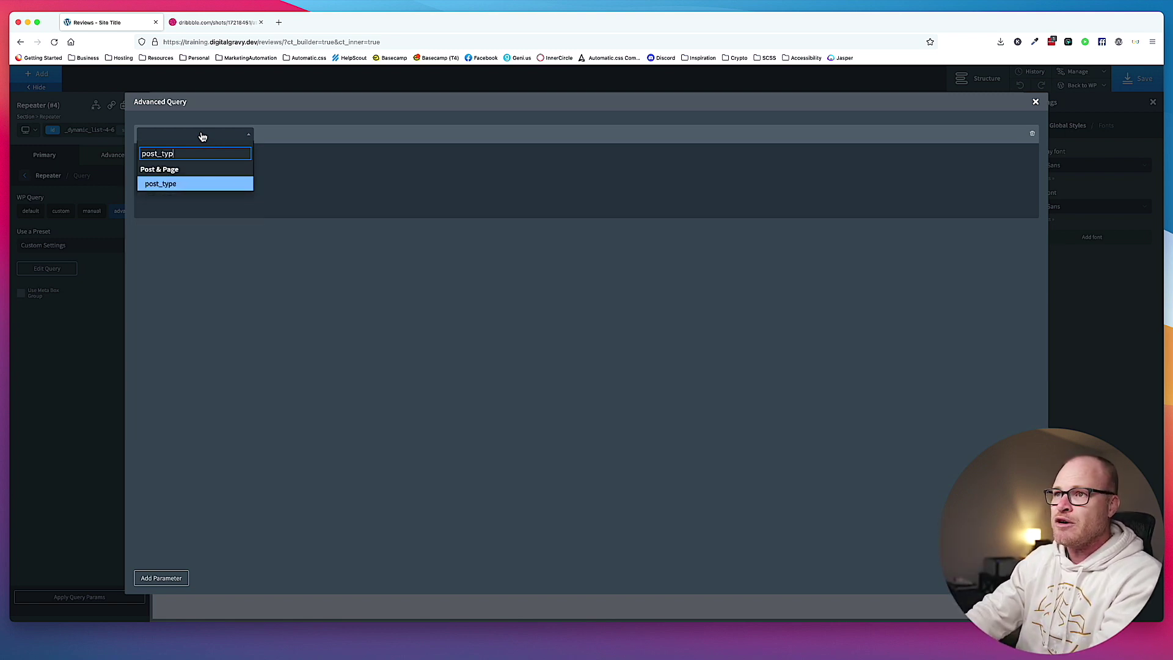
{"action": "left_click", "coordinate": [164, 186]}
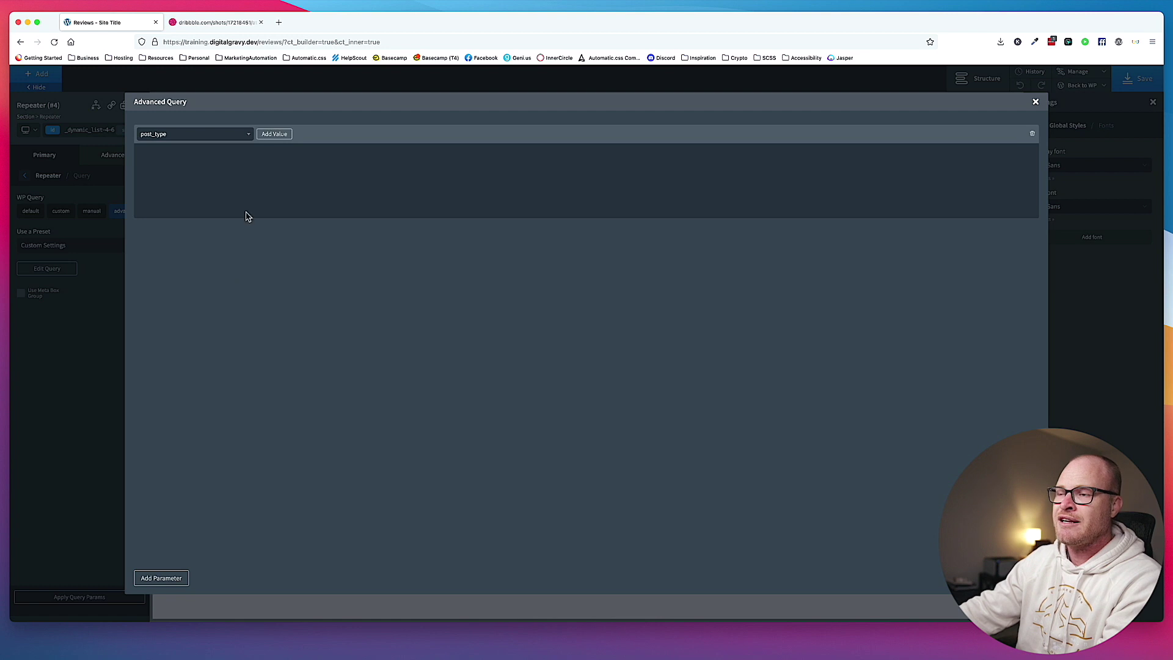
{"action": "left_click", "coordinate": [274, 134]}
{"action": "left_click", "coordinate": [201, 154]}
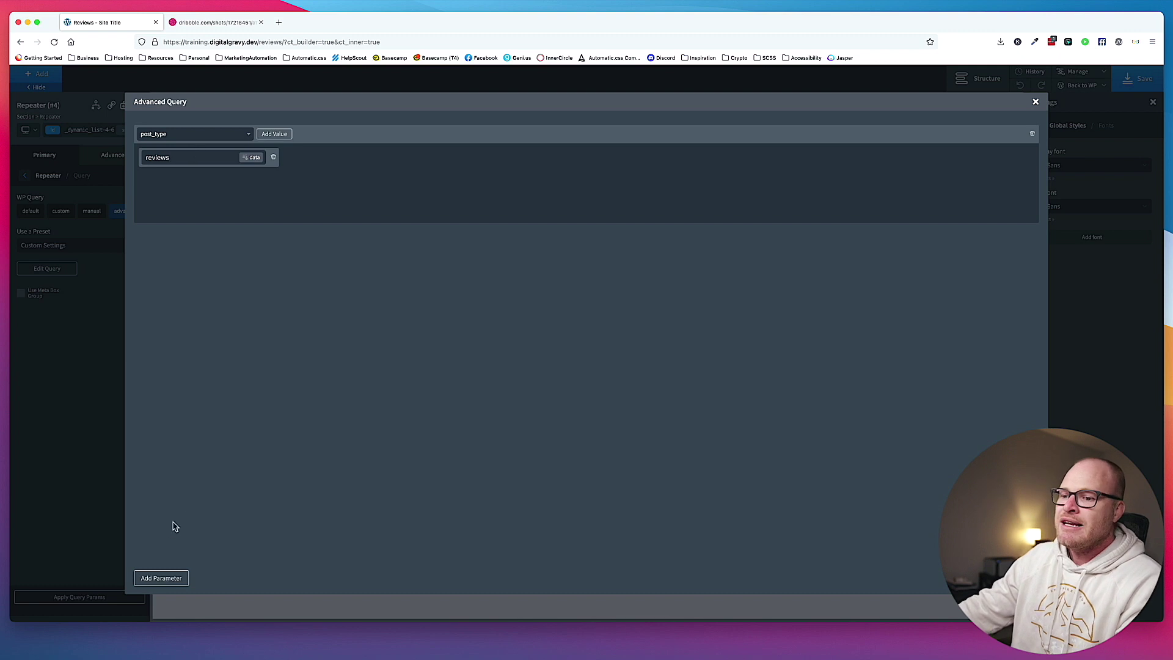
Add the no_found_rows parameter set to true and close the Advanced Query dialog.
{"action": "left_click", "coordinate": [171, 578]}
{"action": "left_click", "coordinate": [205, 243]}
{"action": "type", "text": "no_found"}
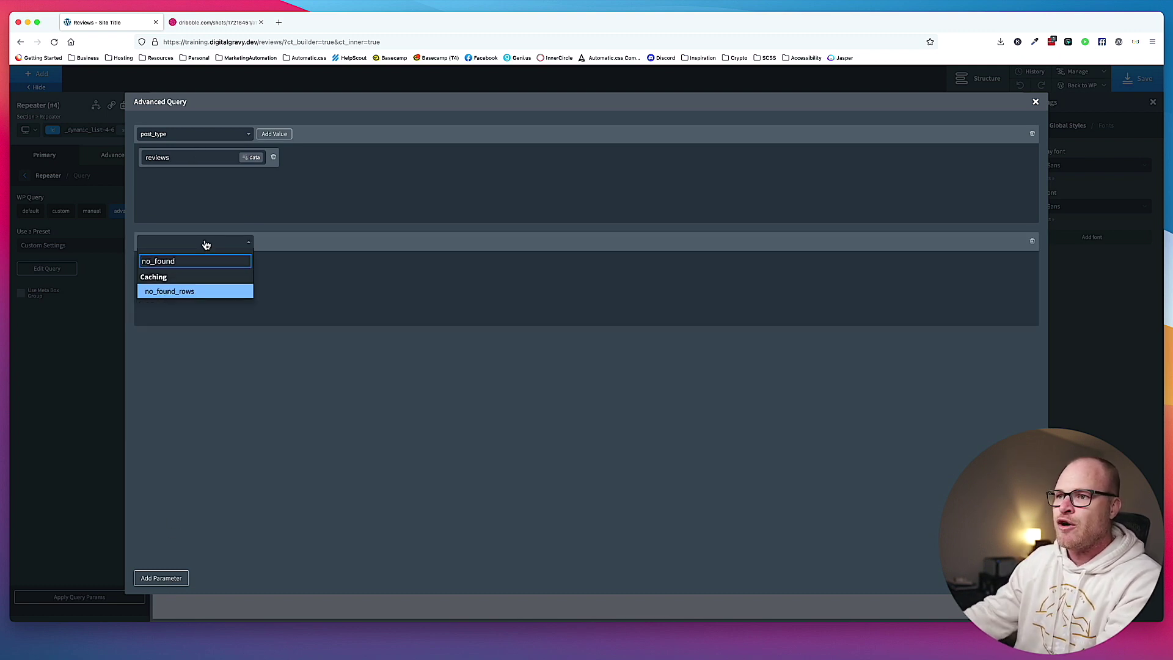
{"action": "left_click", "coordinate": [195, 292]}
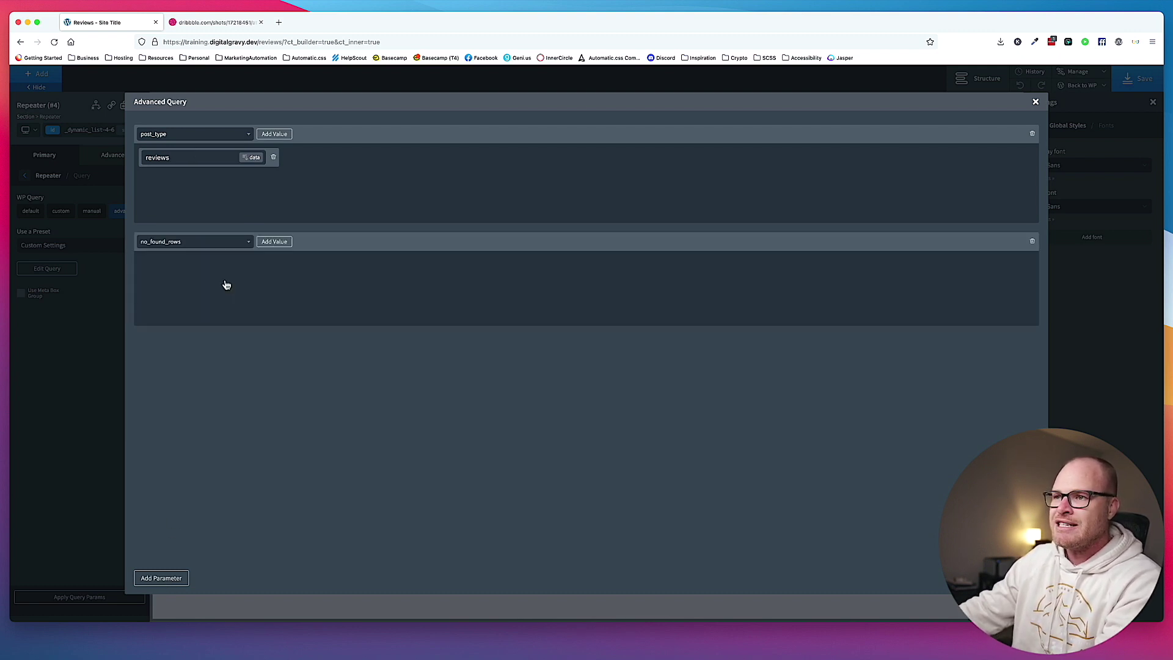
{"action": "left_click", "coordinate": [272, 243]}
{"action": "left_click", "coordinate": [198, 269]}
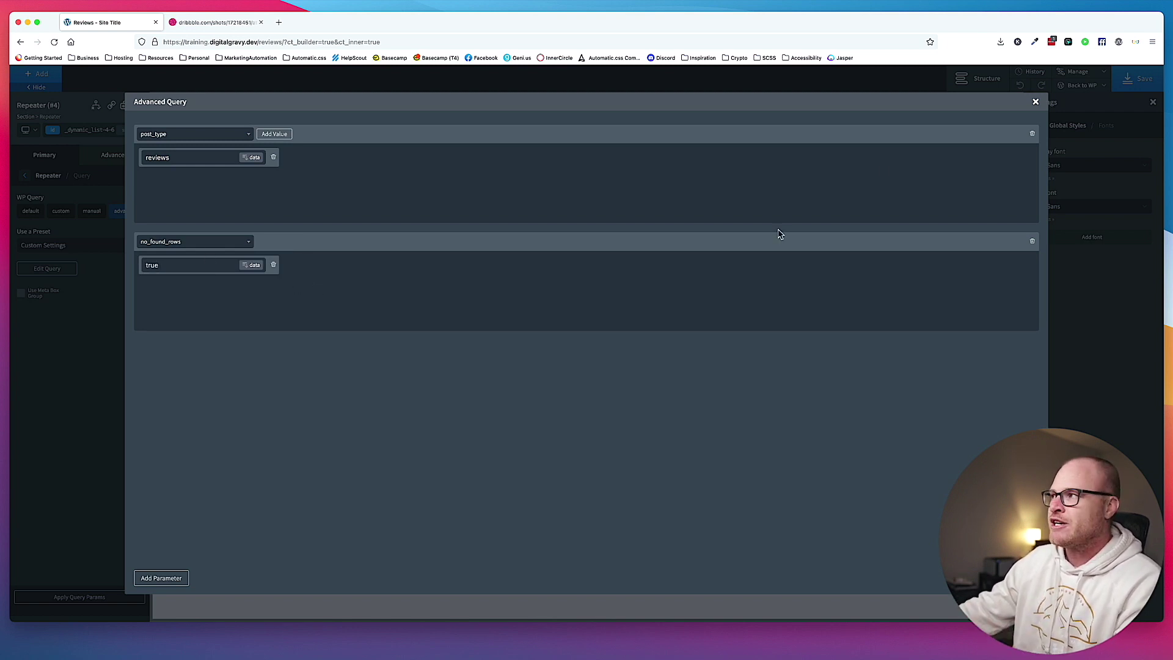
{"action": "left_click", "coordinate": [1035, 103]}
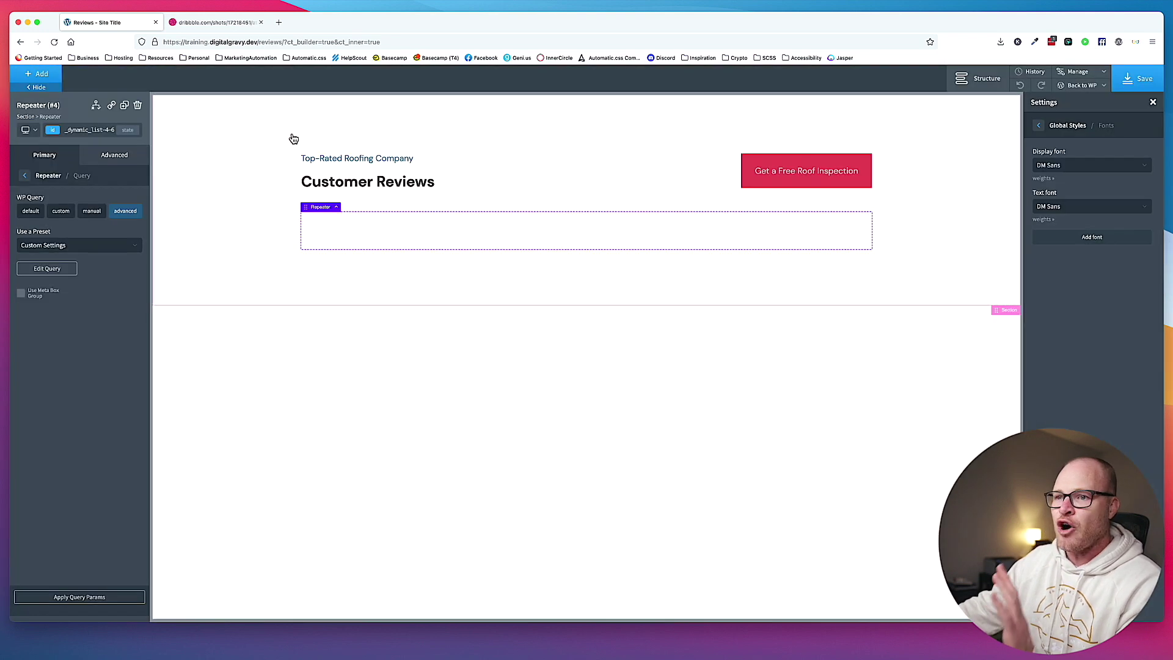
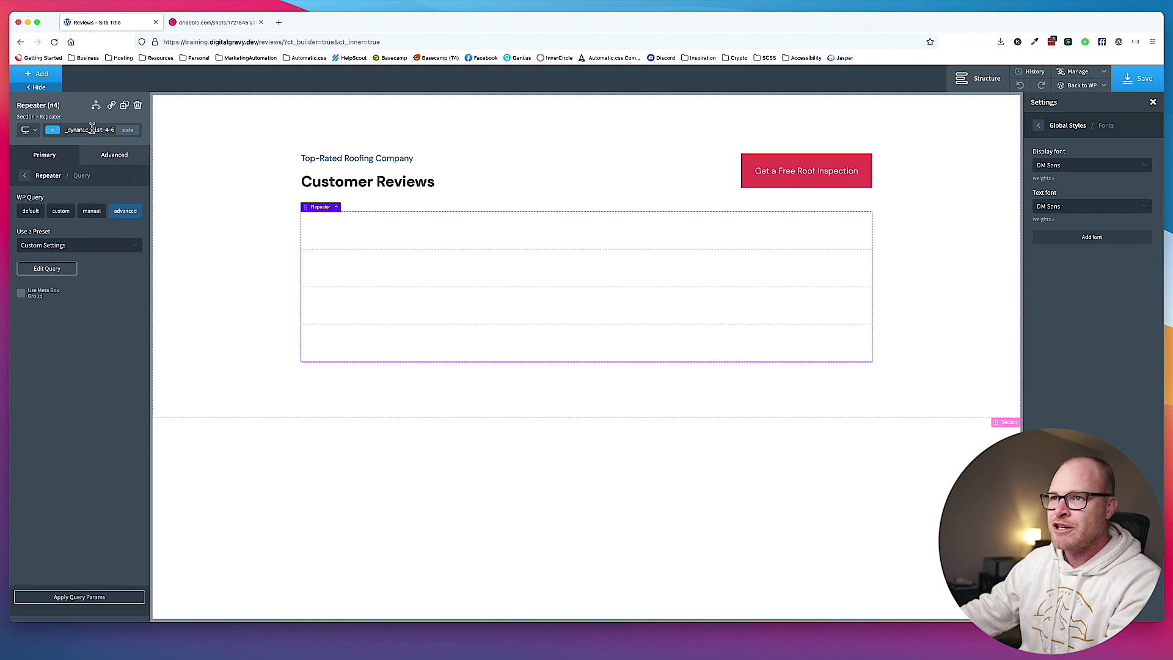
Add the class reviews-grid to the review repeater.
{"action": "left_click", "coordinate": [92, 129]}
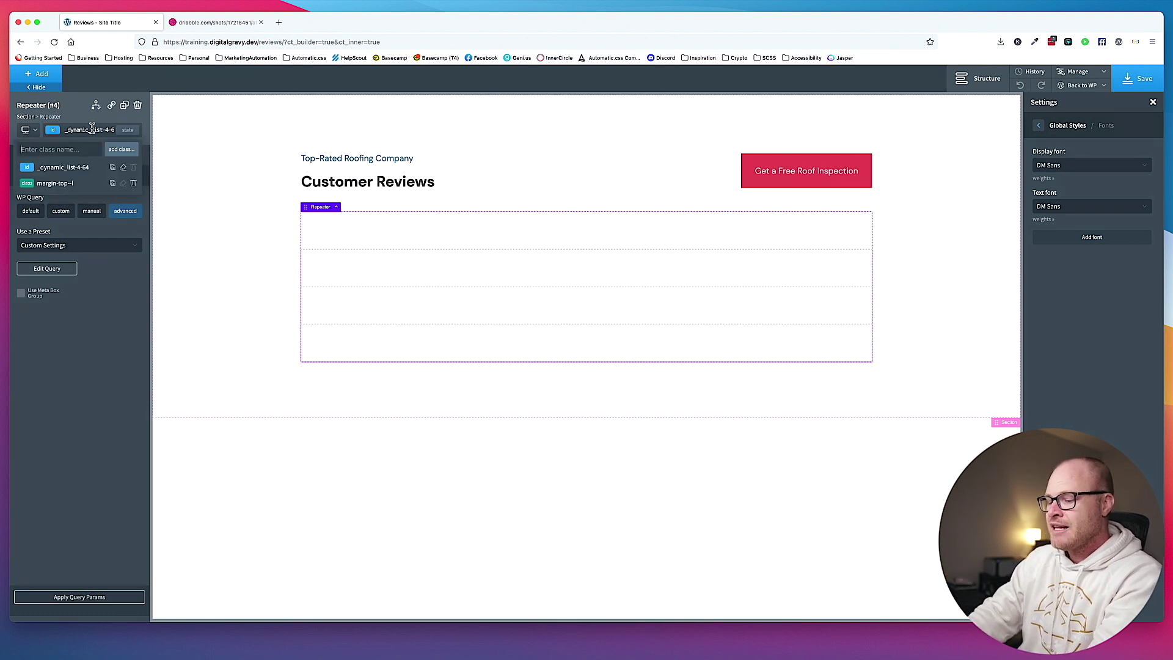
{"action": "type", "text": "reviews-g"}
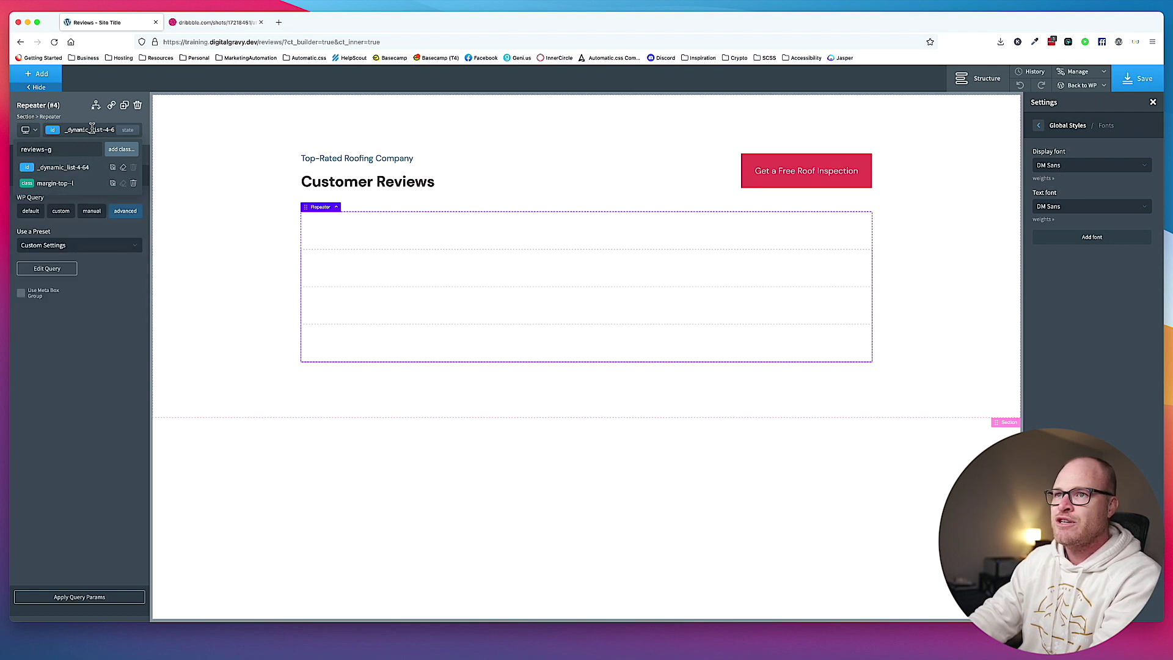
{"action": "type", "text": "rid"}
{"action": "key", "text": "Return"}
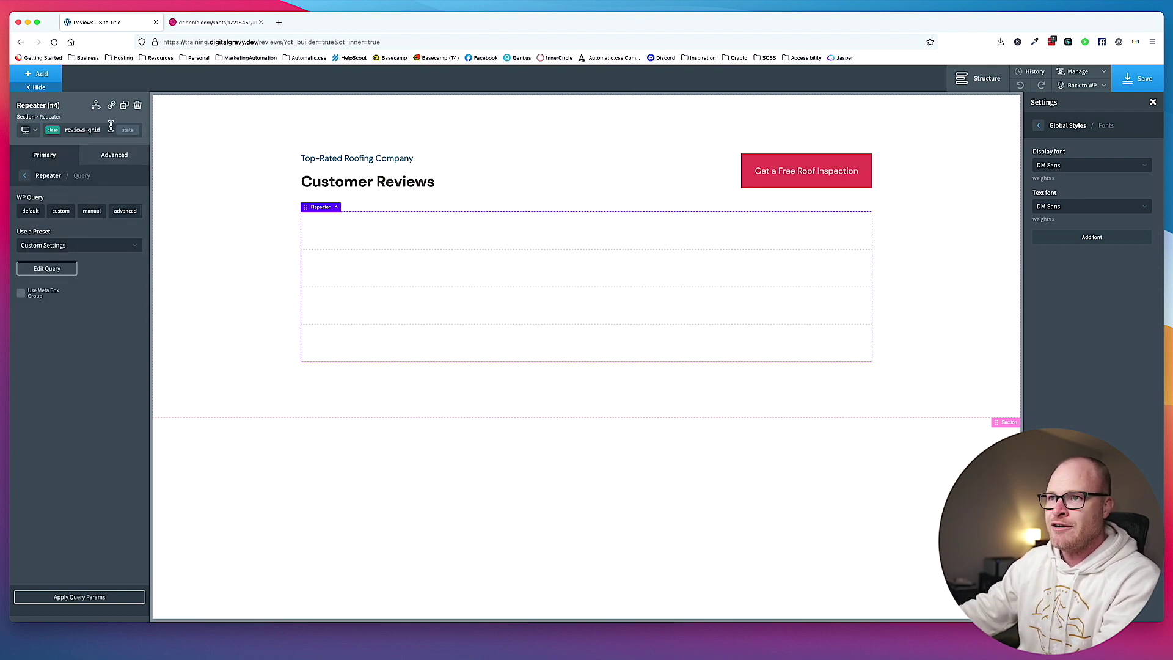
Set the repeater's Advanced > Layout display to grid, then return to Primary.
{"action": "left_click", "coordinate": [101, 155]}
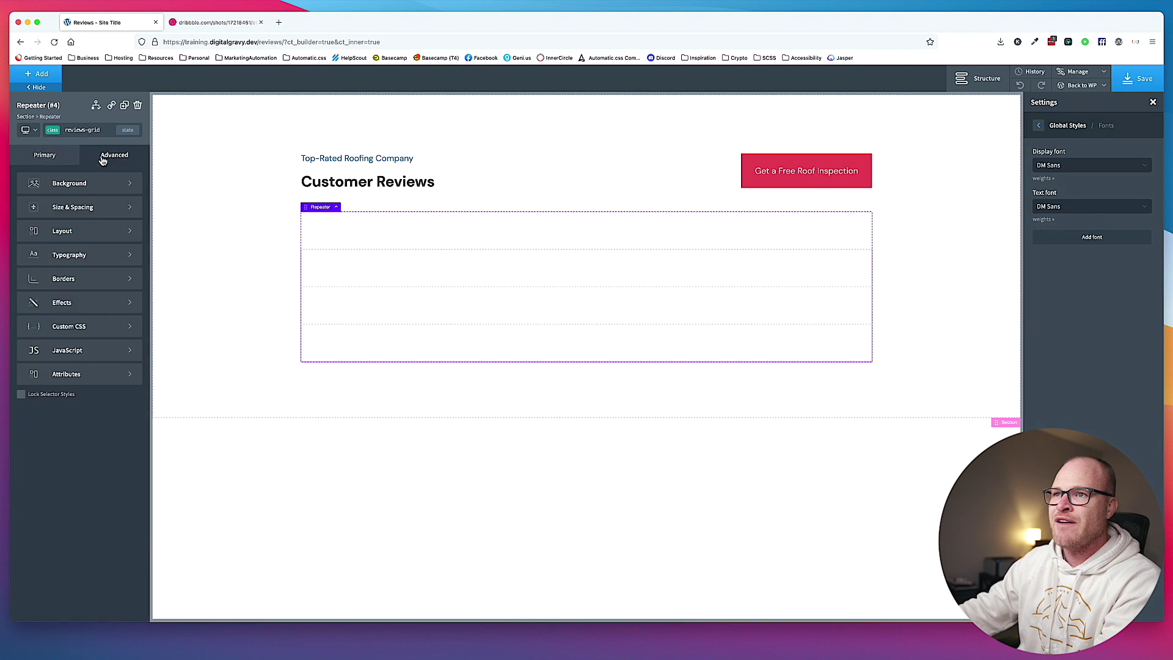
{"action": "left_click", "coordinate": [108, 228]}
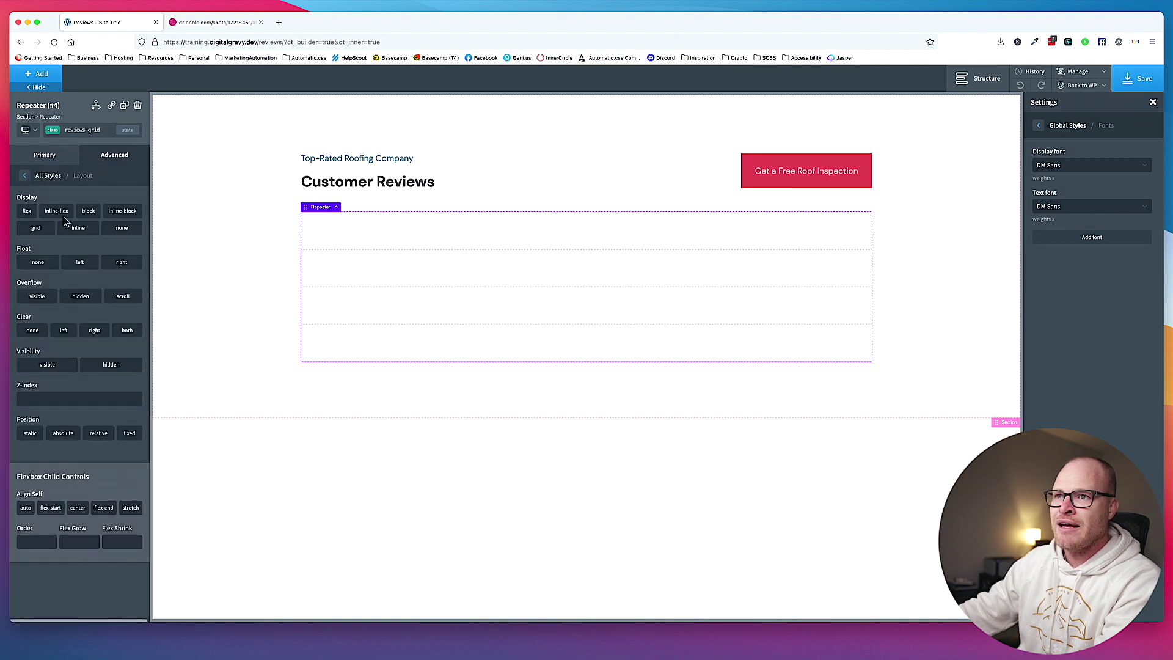
{"action": "left_click", "coordinate": [38, 229]}
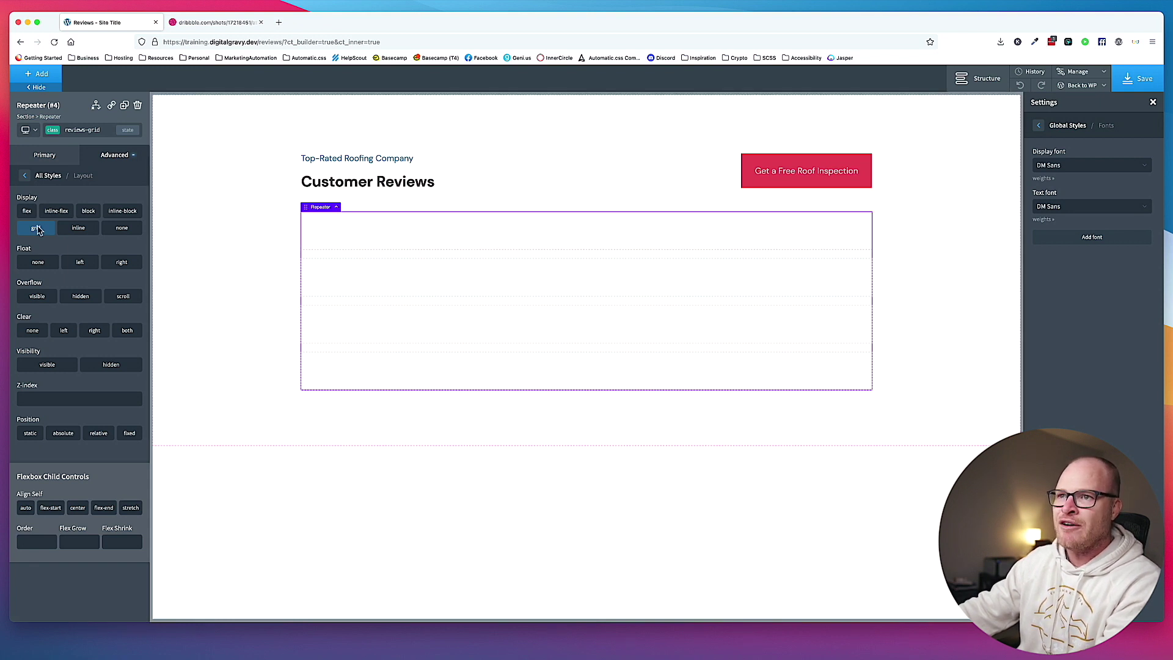
{"action": "left_click", "coordinate": [38, 154]}
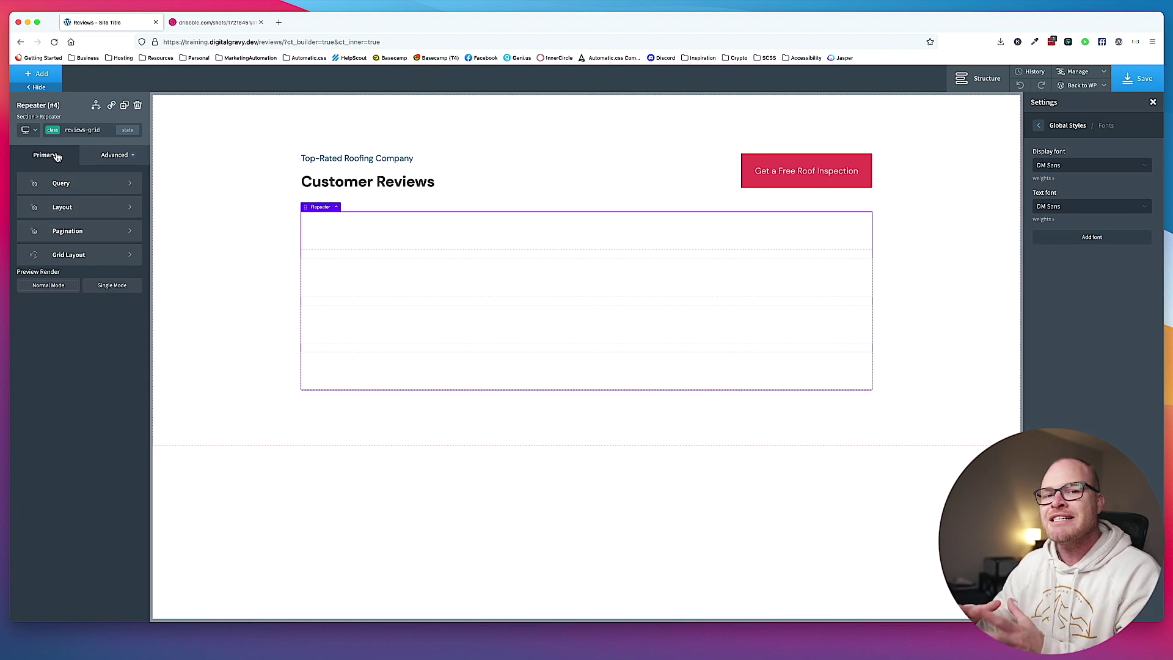
In Grid Layout, set Column Count to 2 and Min Width to 0.
{"action": "left_click", "coordinate": [75, 259]}
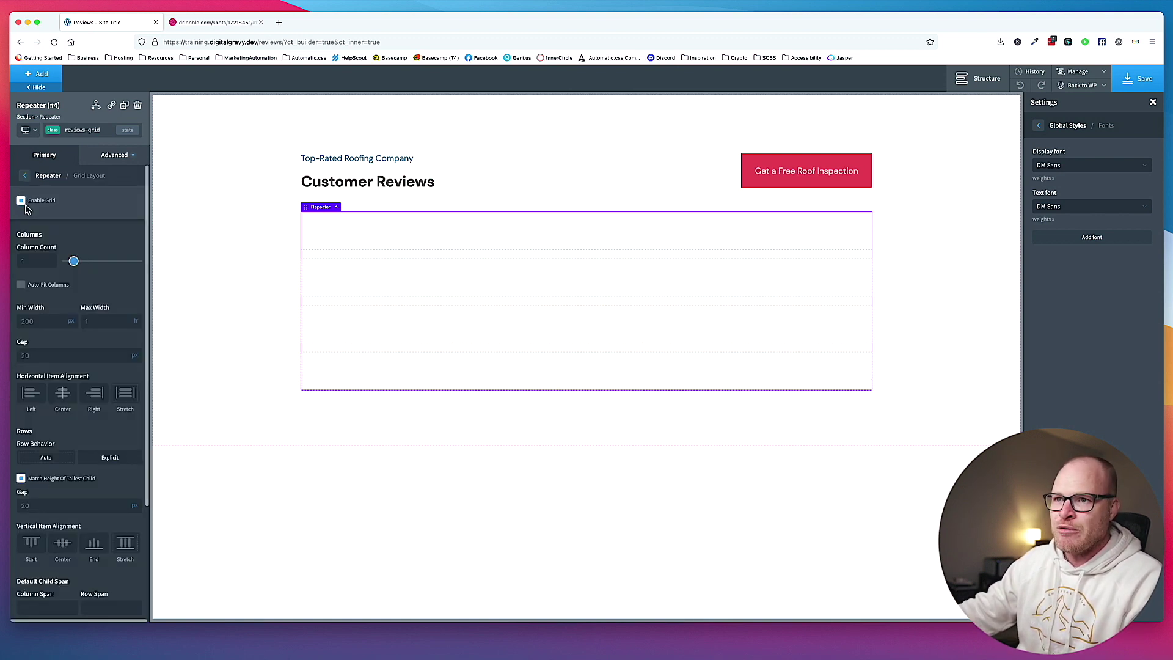
{"action": "scroll", "coordinate": [47, 238], "scroll_direction": "down", "scroll_amount": 2}
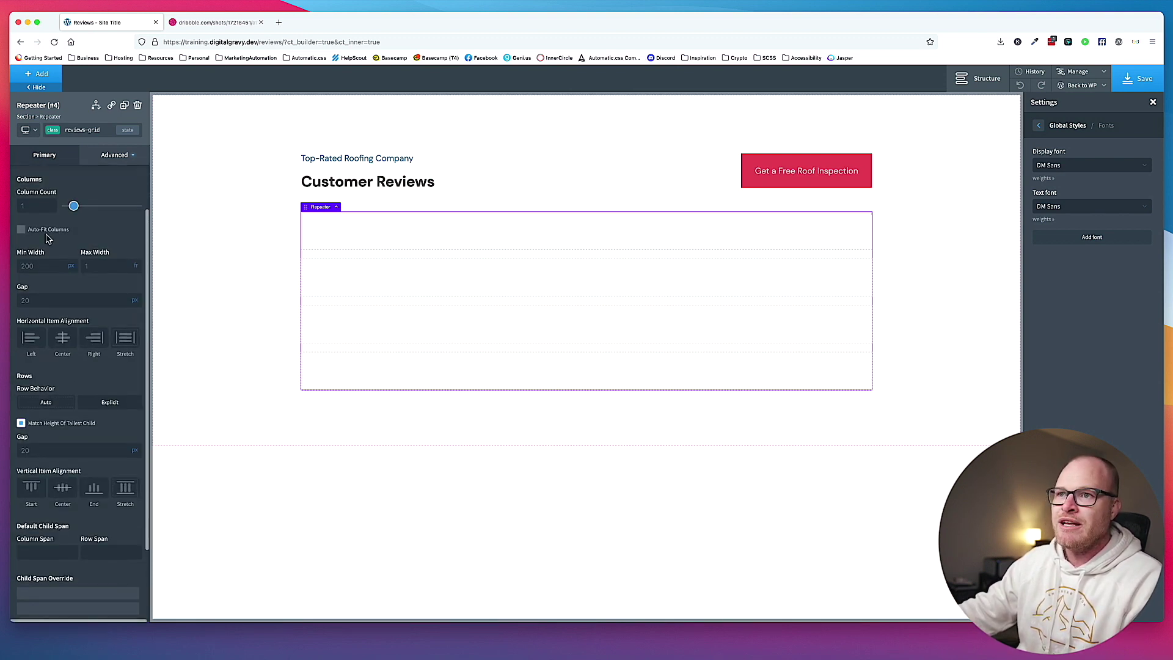
{"action": "left_click", "coordinate": [29, 207]}
{"action": "type", "text": "2"}
{"action": "left_click", "coordinate": [28, 262]}
{"action": "type", "text": "0"}
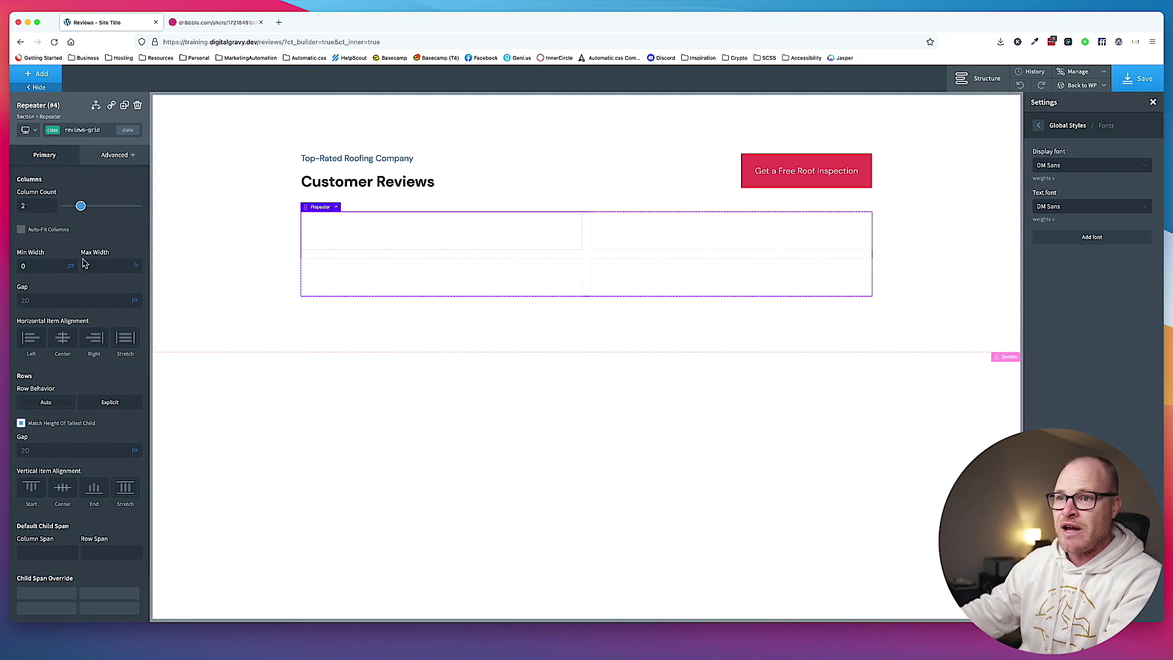
Set both the column gap and the row gap to 3 rem.
{"action": "mouse_move", "coordinate": [135, 300]}
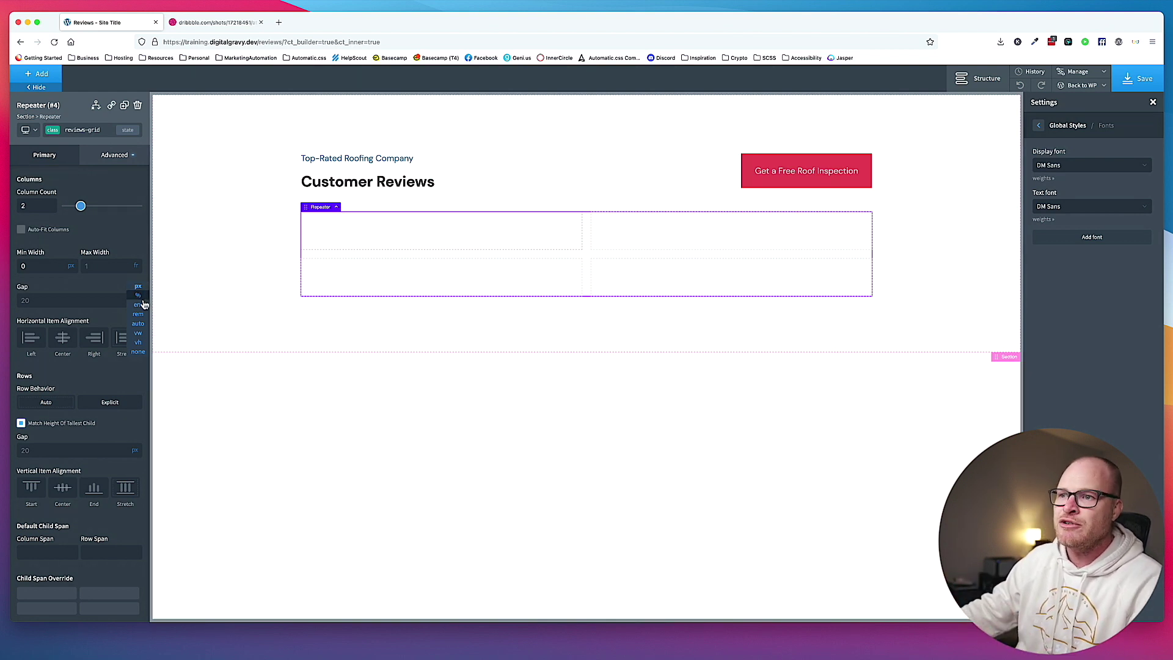
{"action": "left_click", "coordinate": [140, 314]}
{"action": "left_click", "coordinate": [97, 304]}
{"action": "type", "text": "3"}
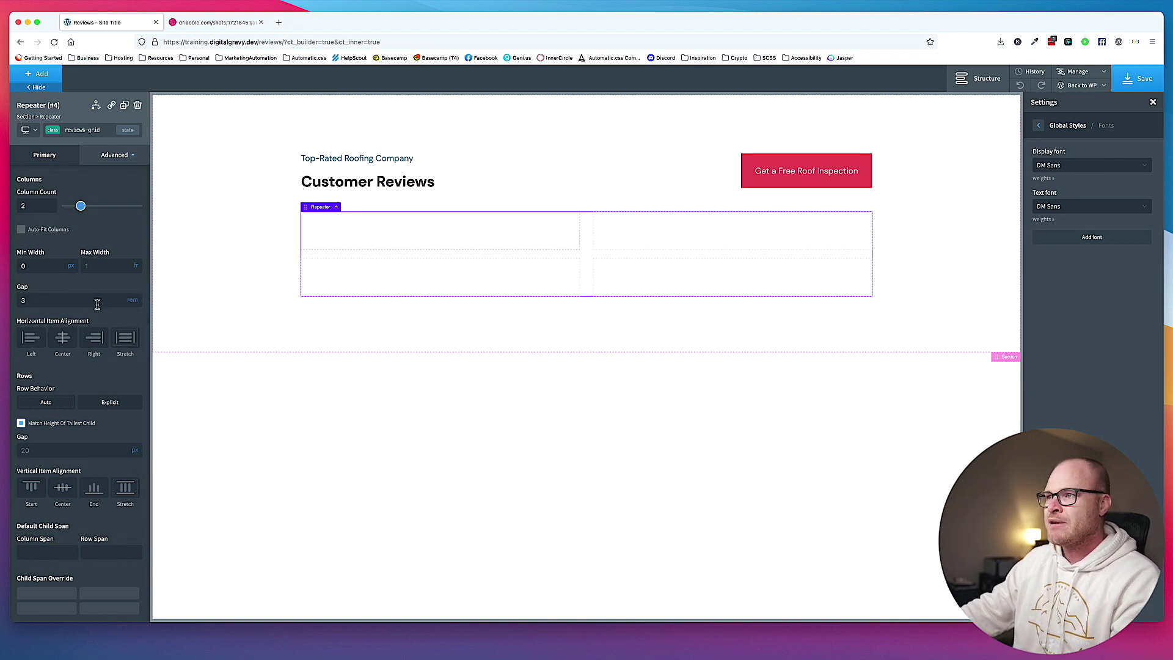
{"action": "left_click", "coordinate": [134, 450]}
{"action": "left_click", "coordinate": [138, 467]}
{"action": "left_click", "coordinate": [97, 453]}
{"action": "type", "text": "3"}
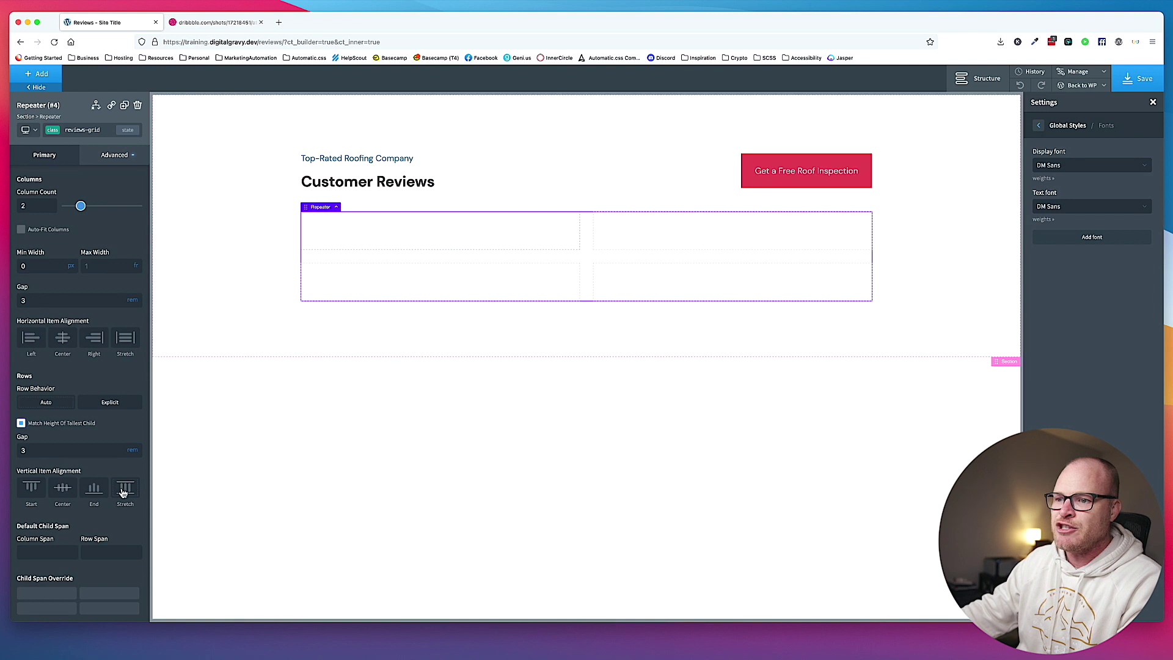
Stretch grid items horizontally and vertically, then save the page.
{"action": "left_click", "coordinate": [126, 343]}
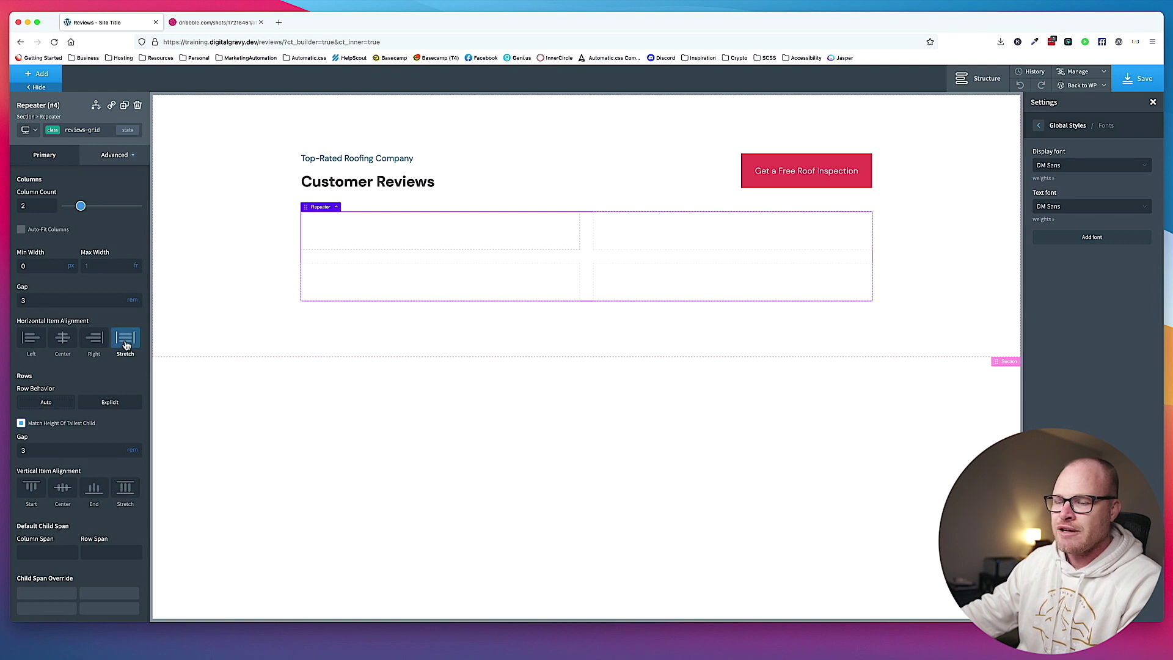
{"action": "left_click", "coordinate": [123, 499]}
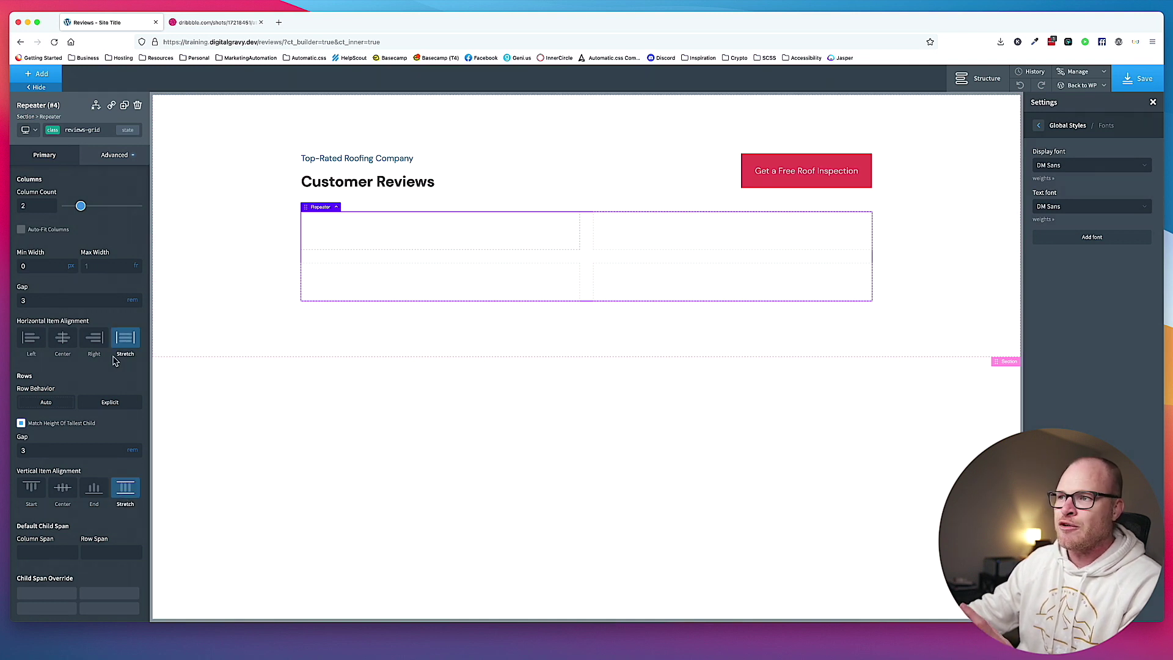
{"action": "left_click", "coordinate": [1144, 81]}
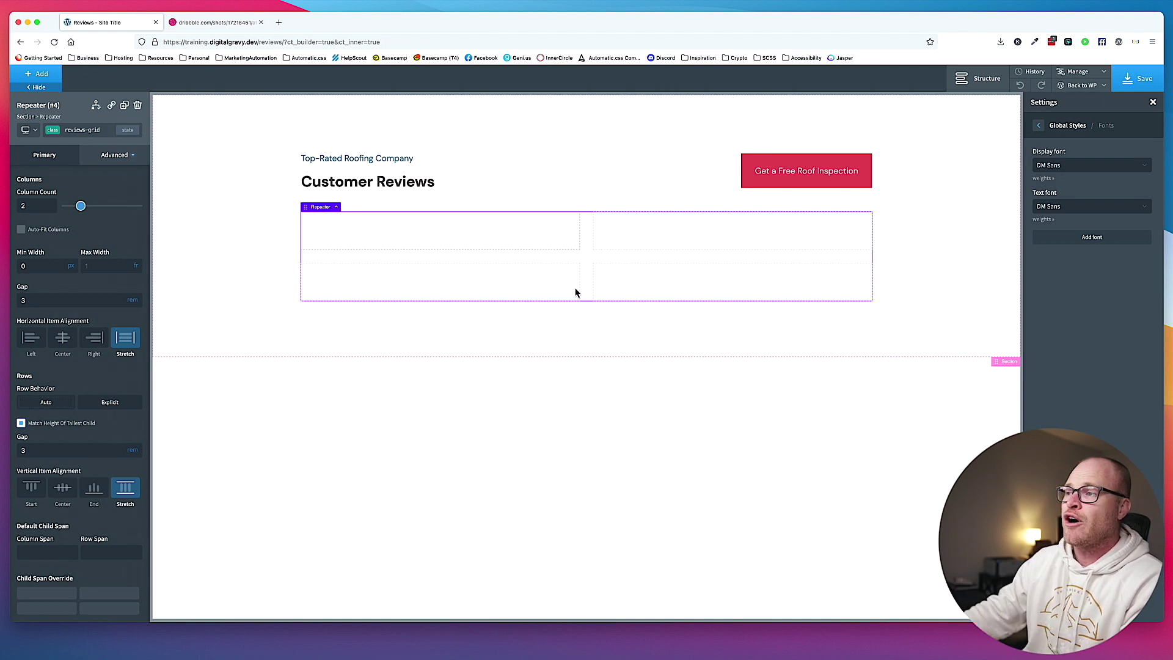
Select the first repeater cell, show the Structure panel, and switch to the Dribbble design.
{"action": "left_click", "coordinate": [541, 243]}
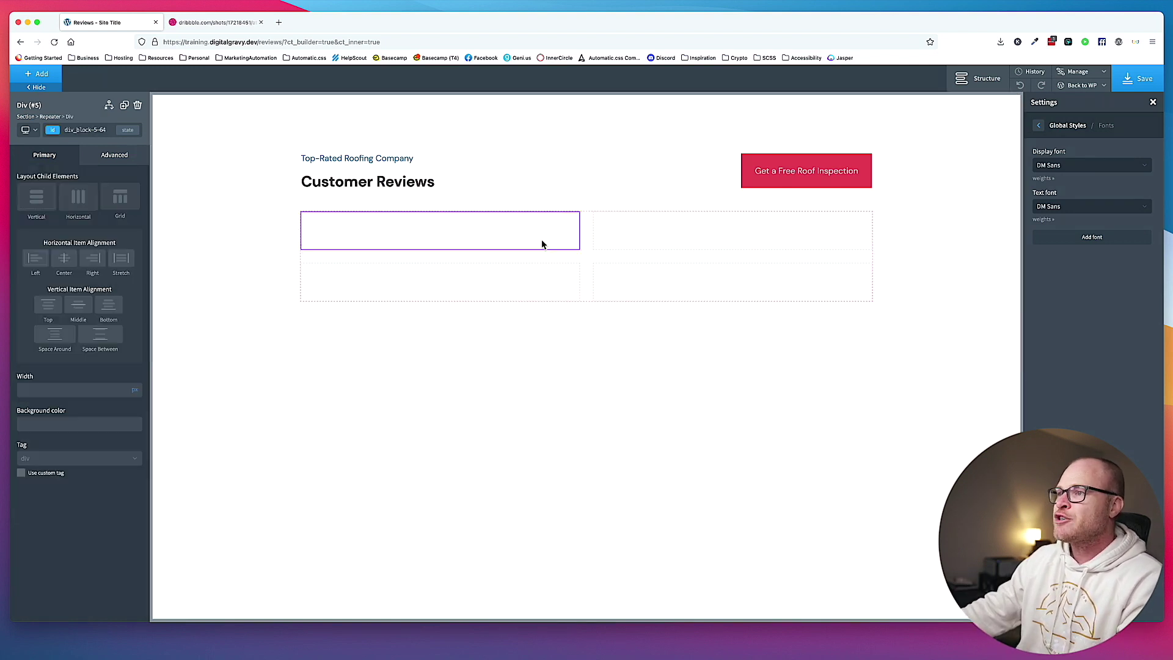
{"action": "left_click", "coordinate": [983, 79]}
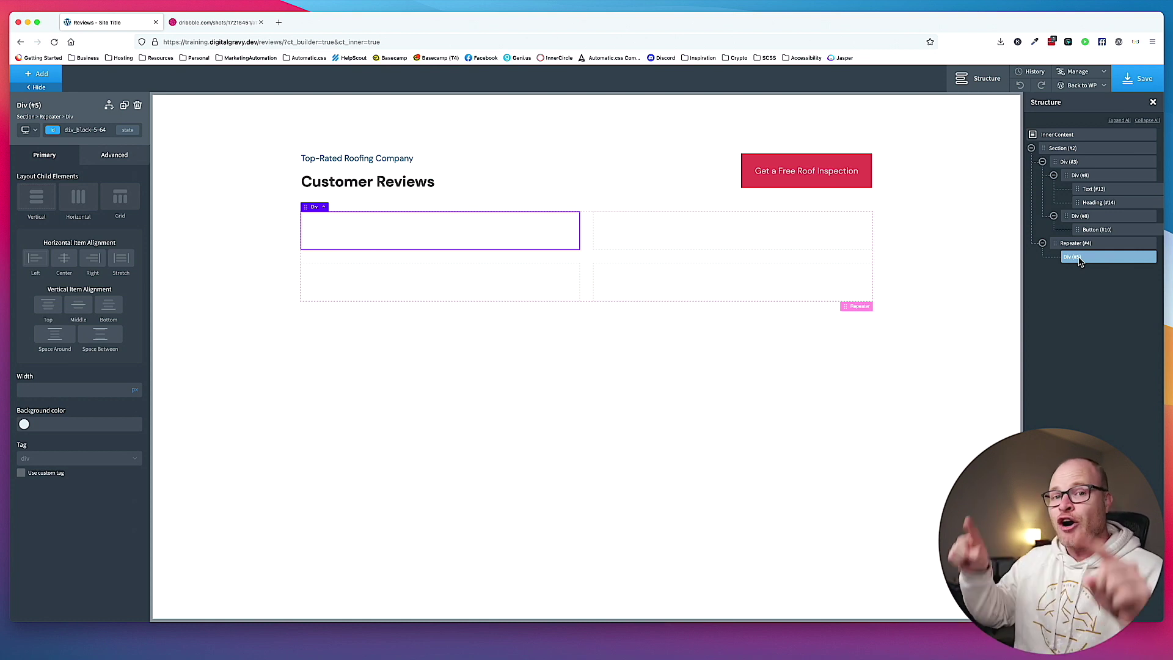
{"action": "left_click", "coordinate": [221, 23]}
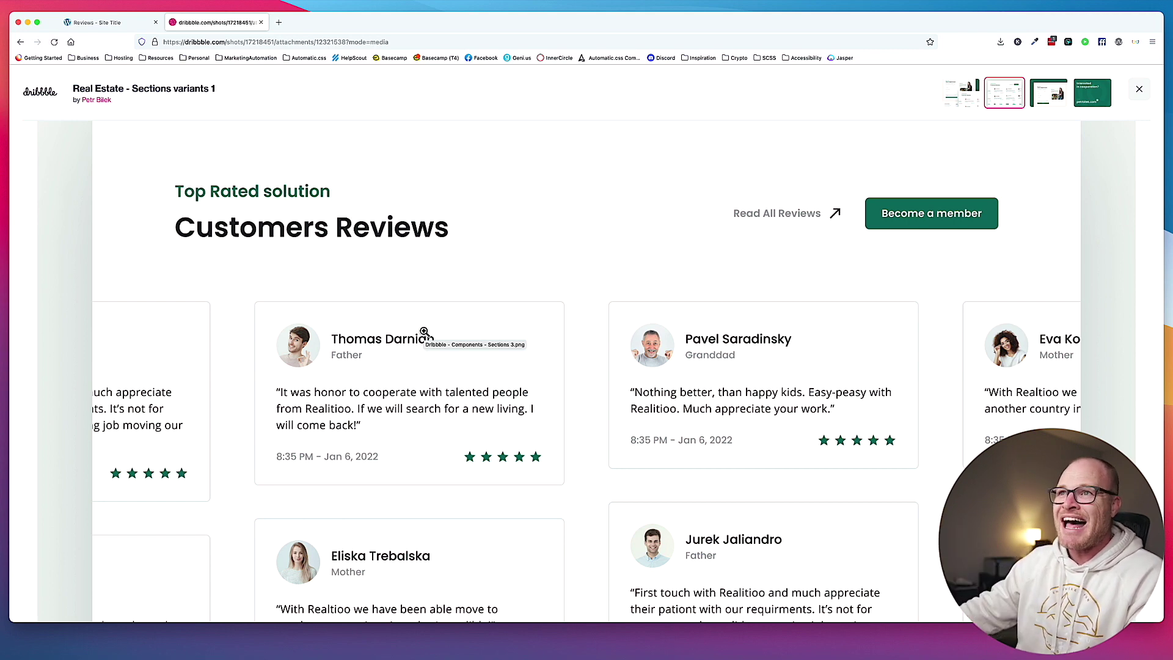
Switch back to the 'Reviews - Site Title' builder tab.
{"action": "left_click", "coordinate": [95, 23]}
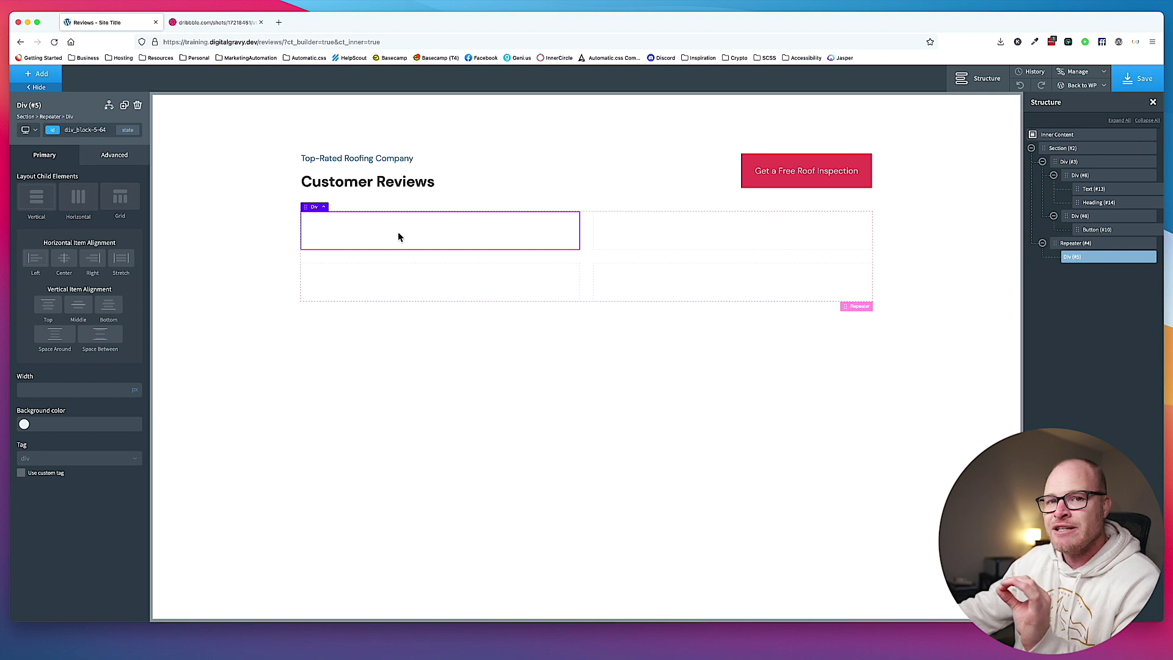
Add the review-card class to the first repeater cell, then view the Dribbble design.
{"action": "left_click", "coordinate": [86, 130]}
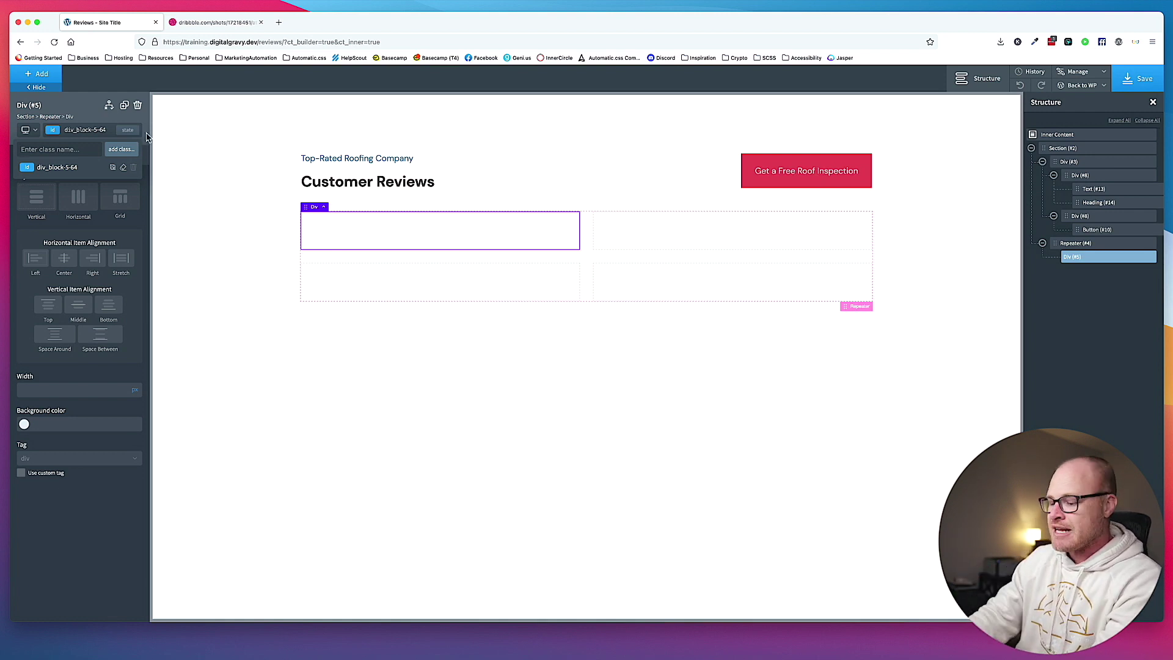
{"action": "type", "text": "review-card"}
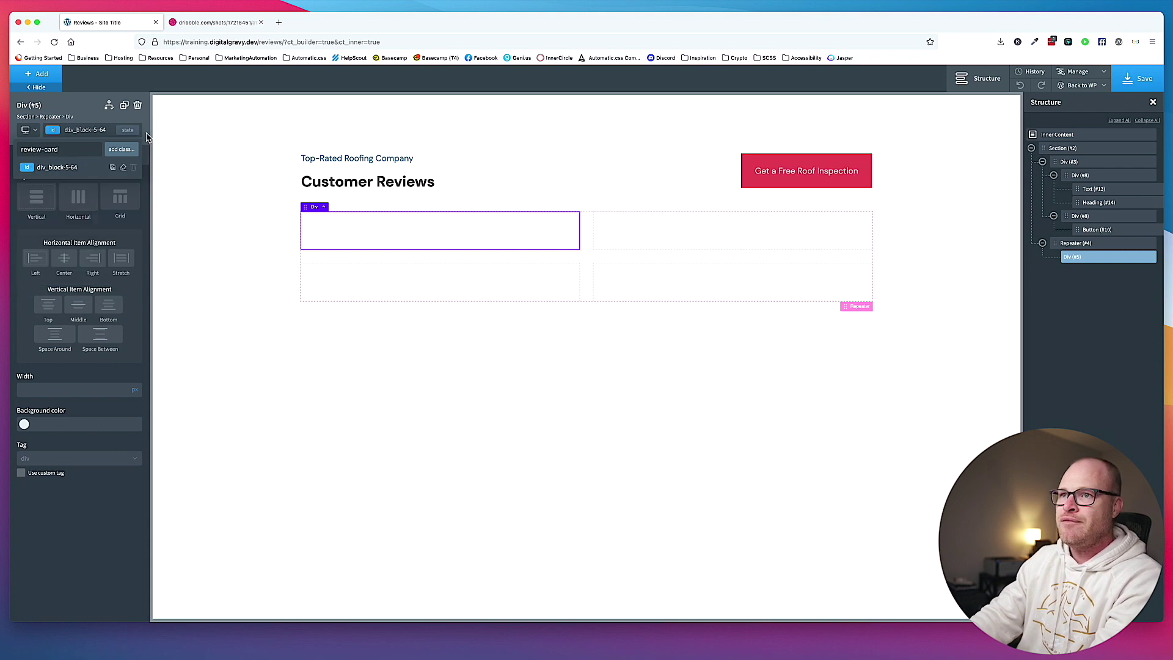
{"action": "key", "text": "Return"}
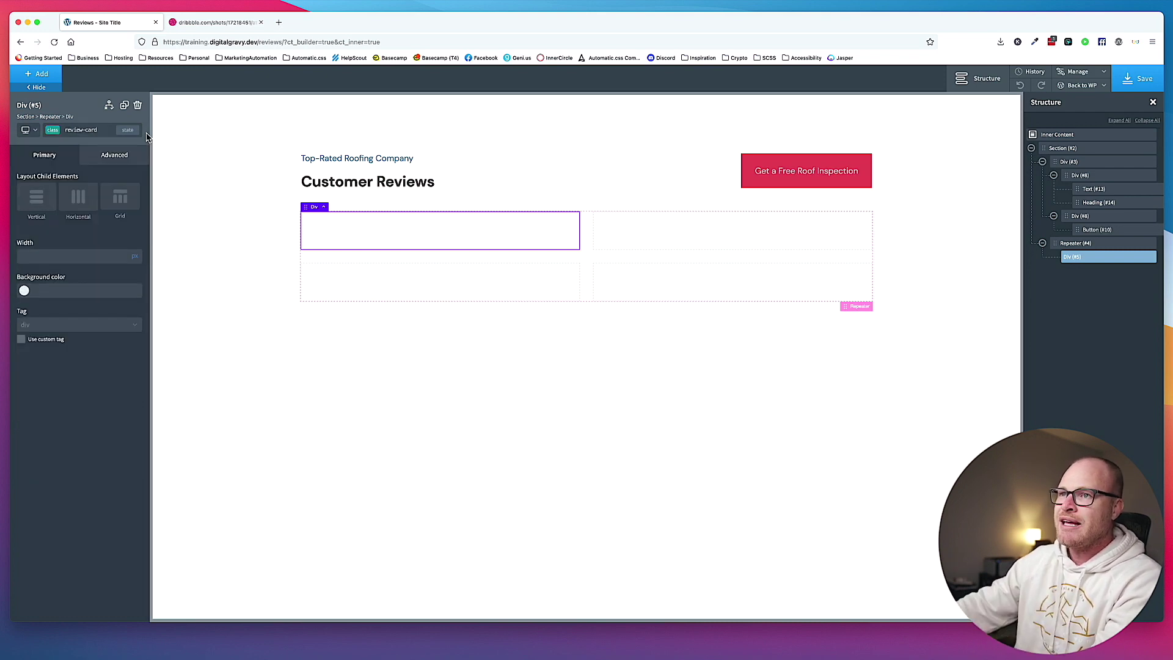
{"action": "left_click", "coordinate": [204, 22]}
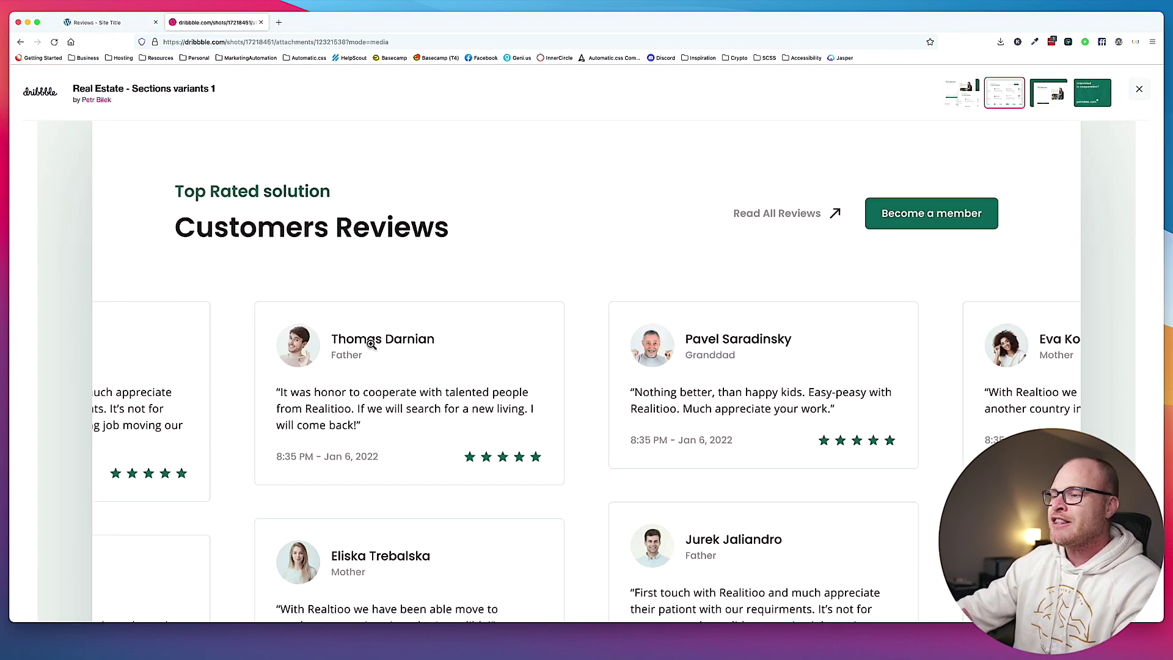
Scroll through the Dribbble review cards, then return to the builder's Reviews page.
{"action": "scroll", "coordinate": [371, 344], "scroll_direction": "down", "scroll_amount": 3}
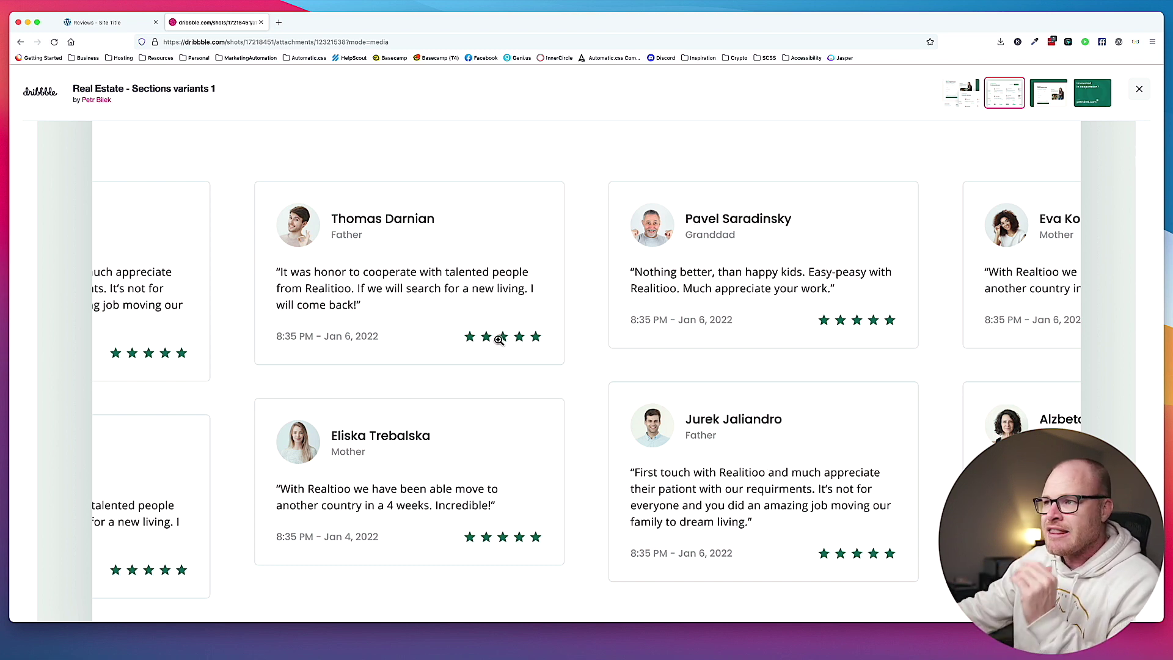
{"action": "left_click", "coordinate": [102, 23]}
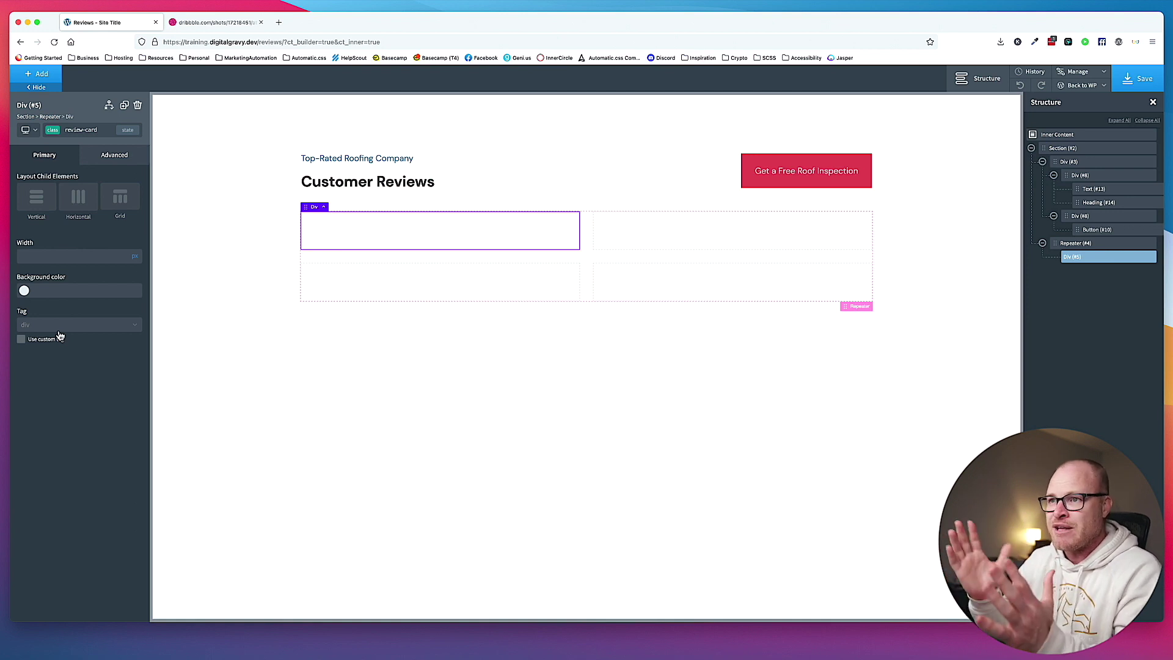
Make the review card an article element and add an empty div inside it.
{"action": "left_click", "coordinate": [60, 328]}
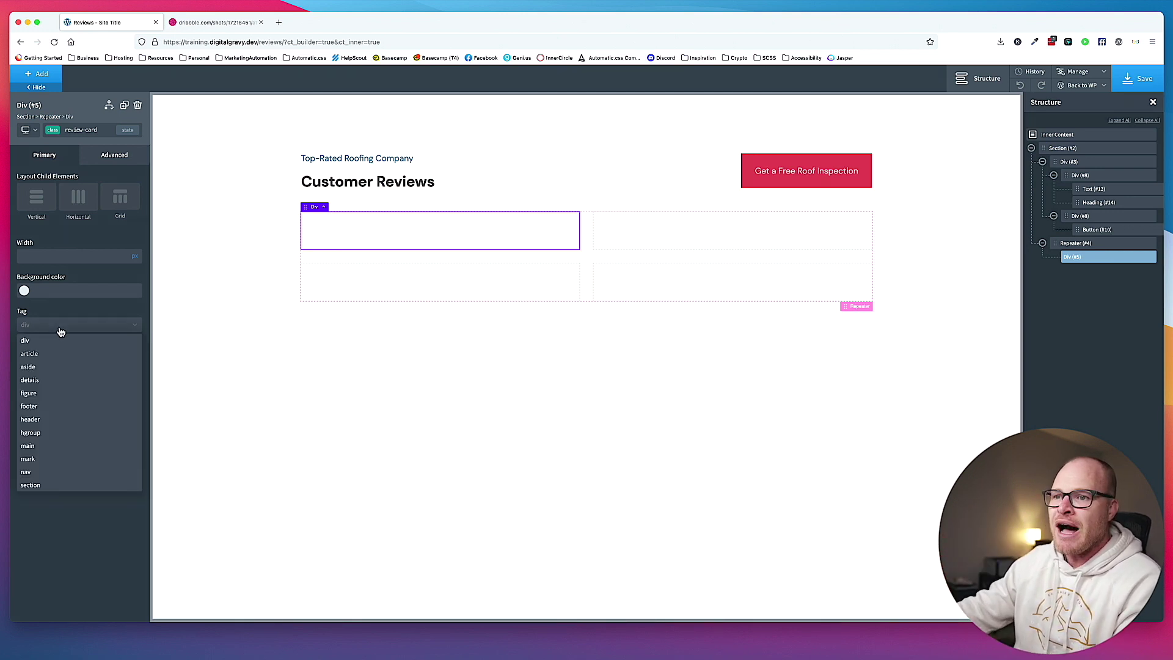
{"action": "left_click", "coordinate": [34, 354]}
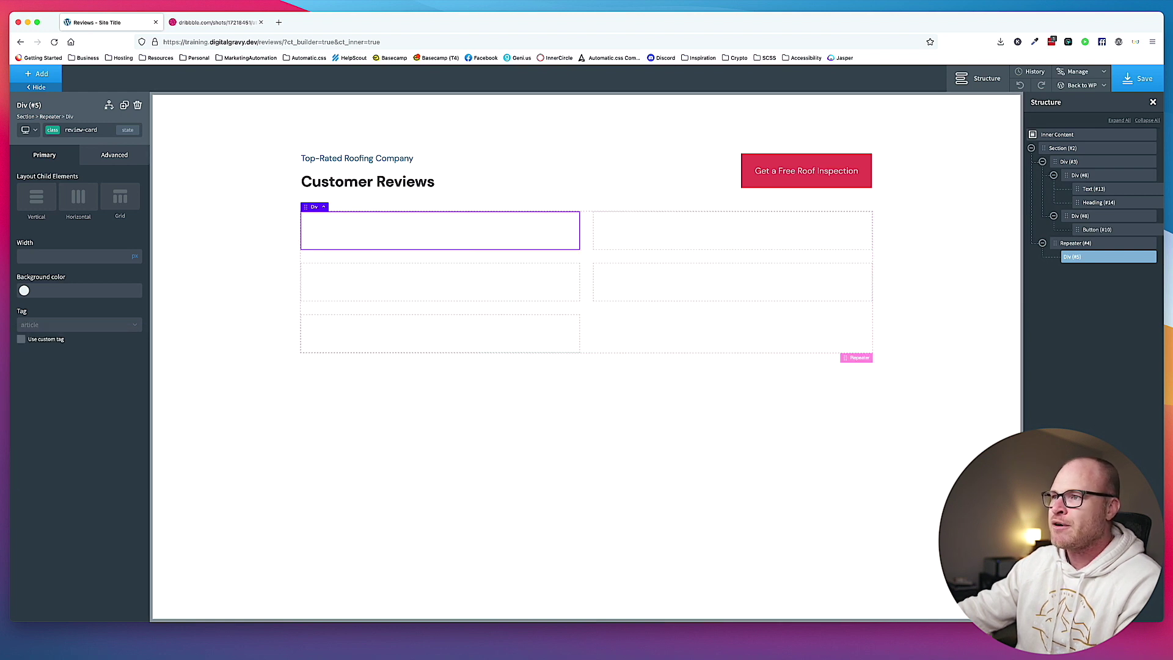
{"action": "left_click", "coordinate": [38, 76]}
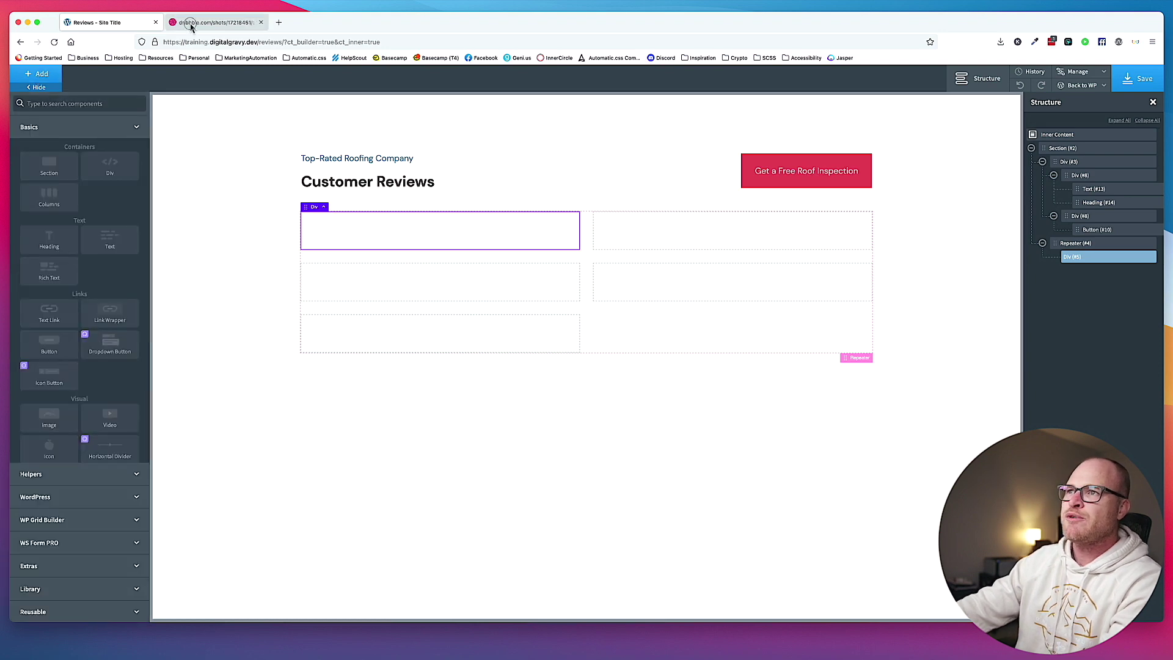
{"action": "left_click", "coordinate": [190, 23]}
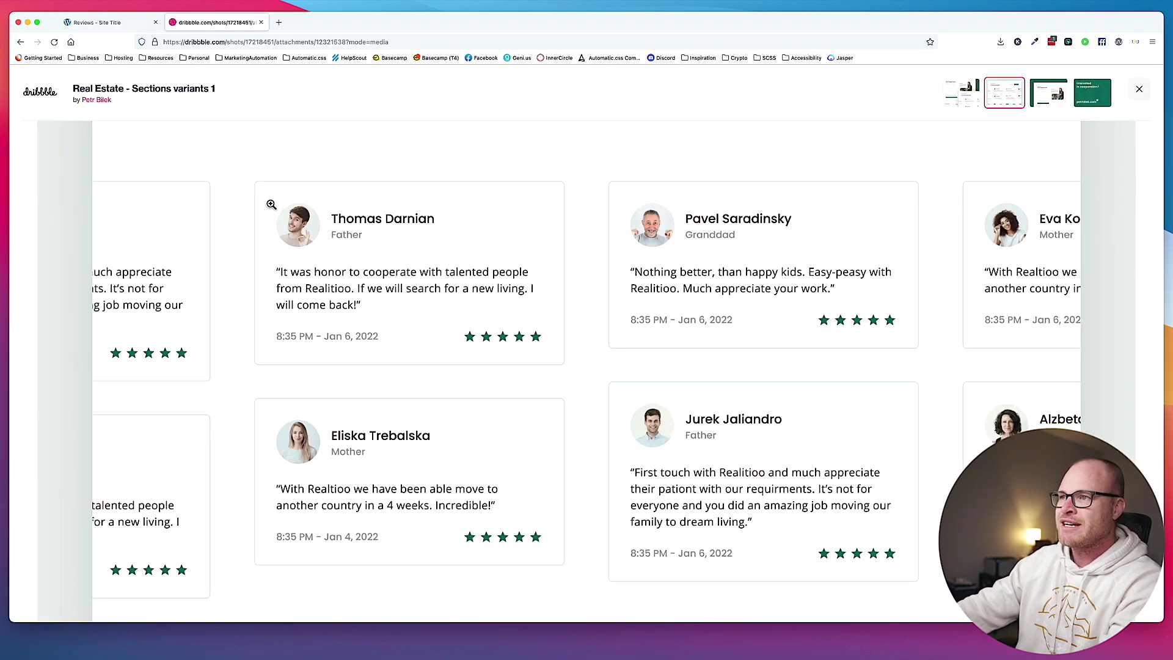
{"action": "left_click", "coordinate": [112, 25]}
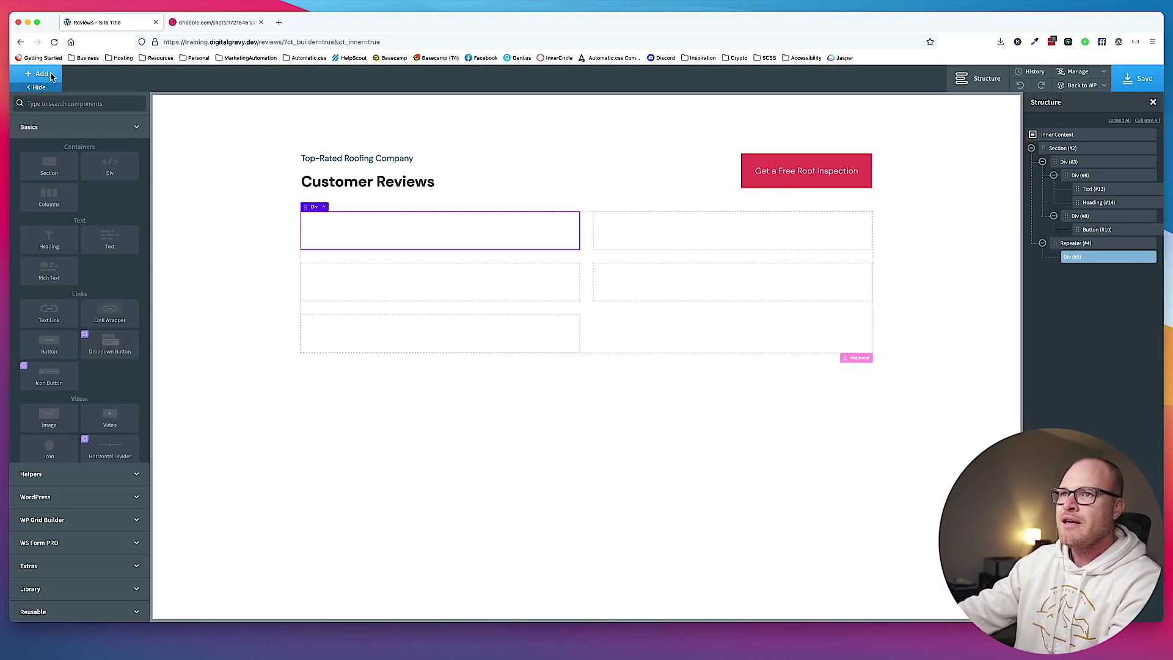
{"action": "type", "text": "div"}
{"action": "left_click", "coordinate": [49, 132]}
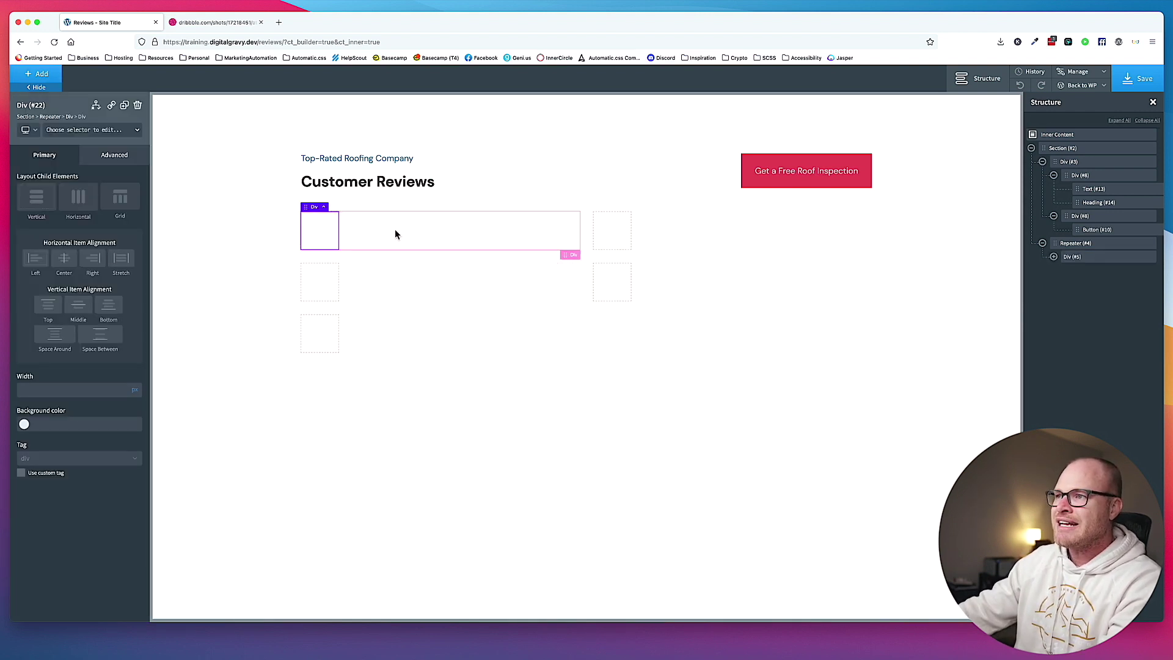
Add a Text element inside the review card.
{"action": "left_click", "coordinate": [393, 228]}
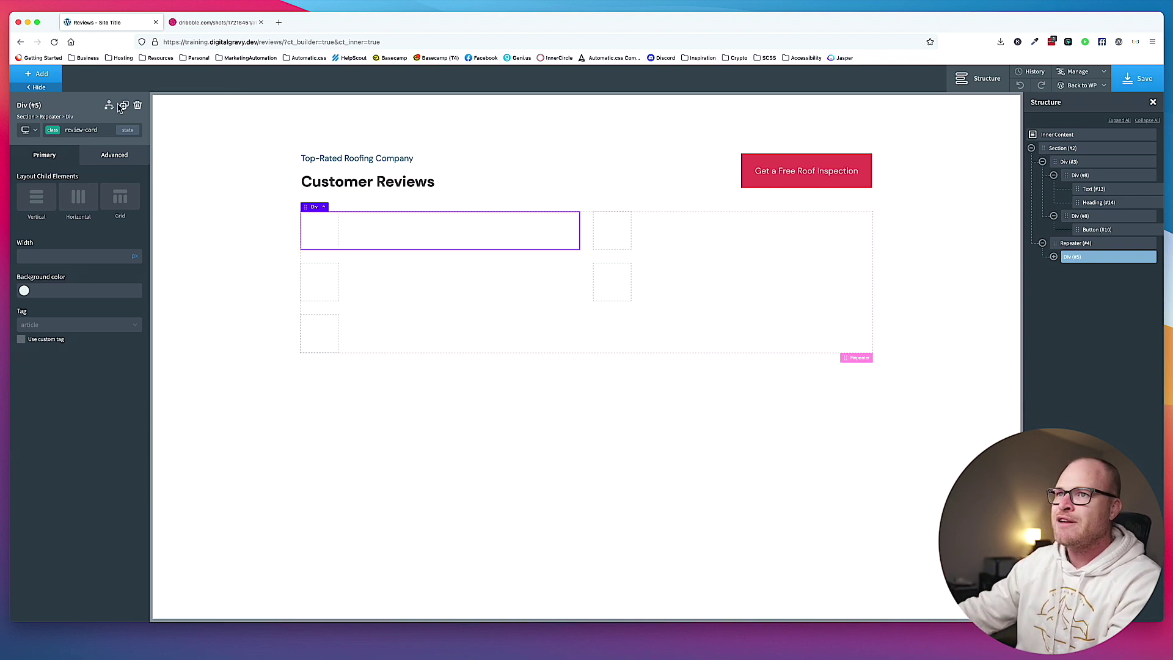
{"action": "left_click", "coordinate": [49, 74]}
{"action": "type", "text": "text"}
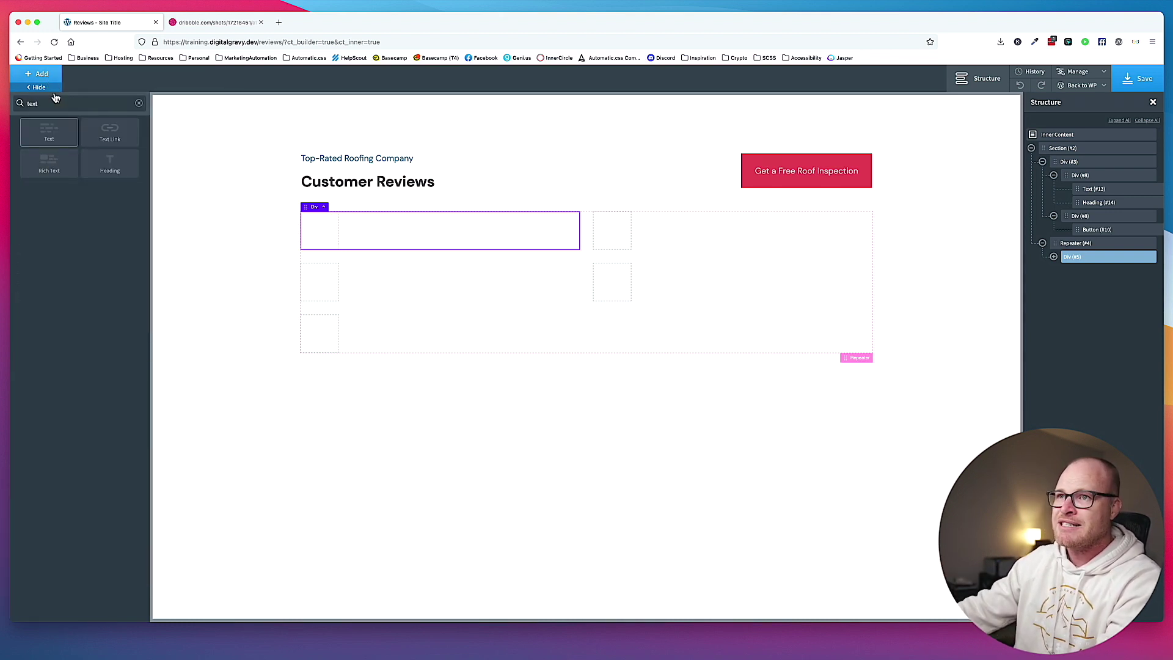
{"action": "left_click", "coordinate": [49, 132]}
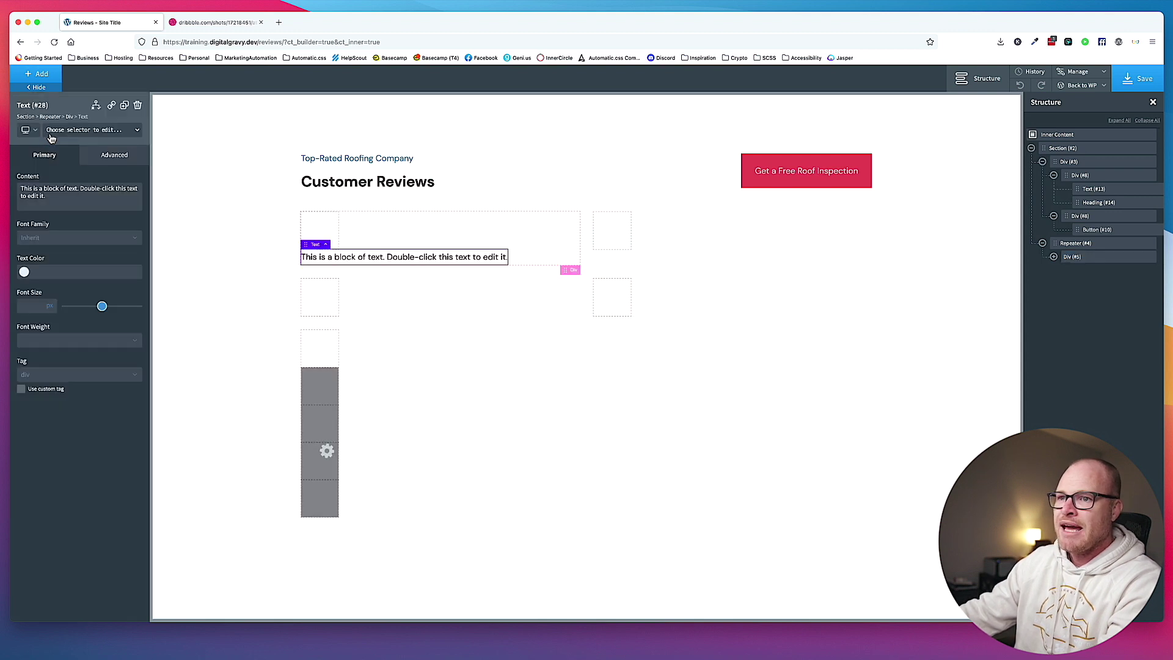
Give the text block the custom tag blockquote, then select the Repeater.
{"action": "left_click", "coordinate": [39, 375]}
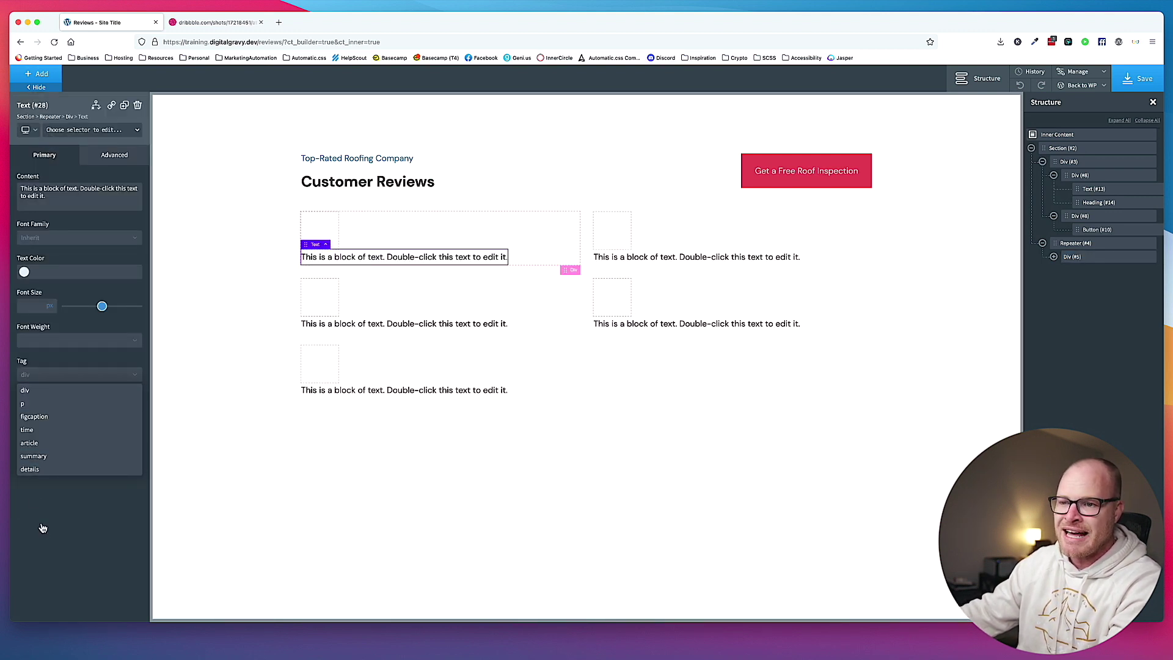
{"action": "left_click", "coordinate": [40, 525]}
{"action": "left_click", "coordinate": [38, 390]}
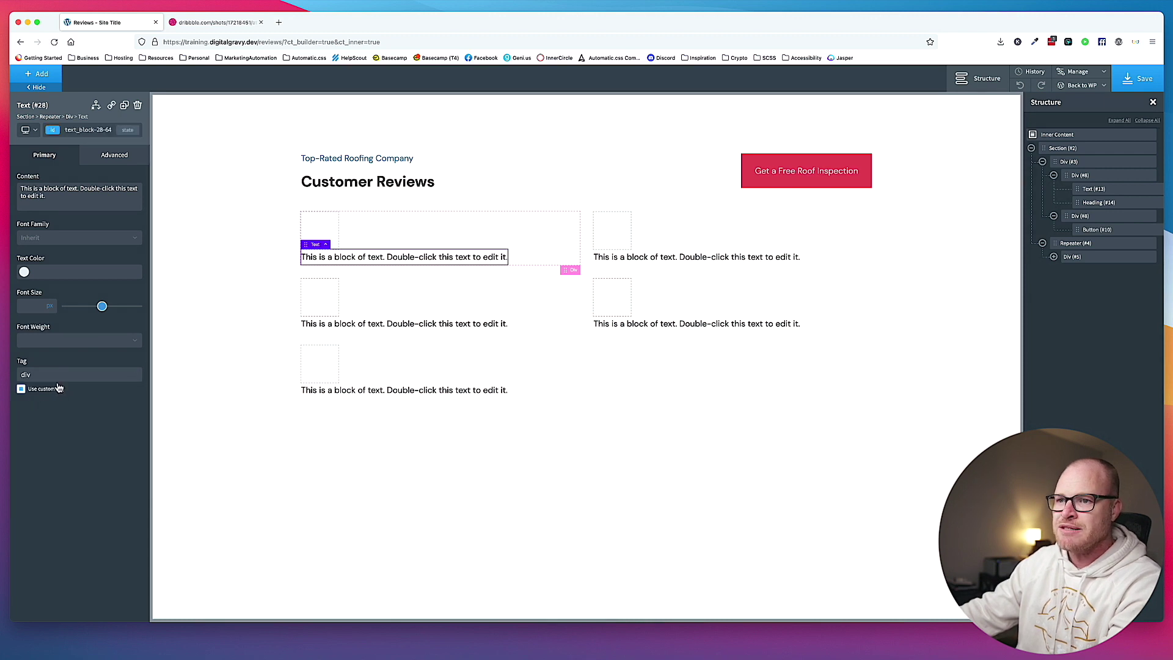
{"action": "left_click", "coordinate": [22, 390]}
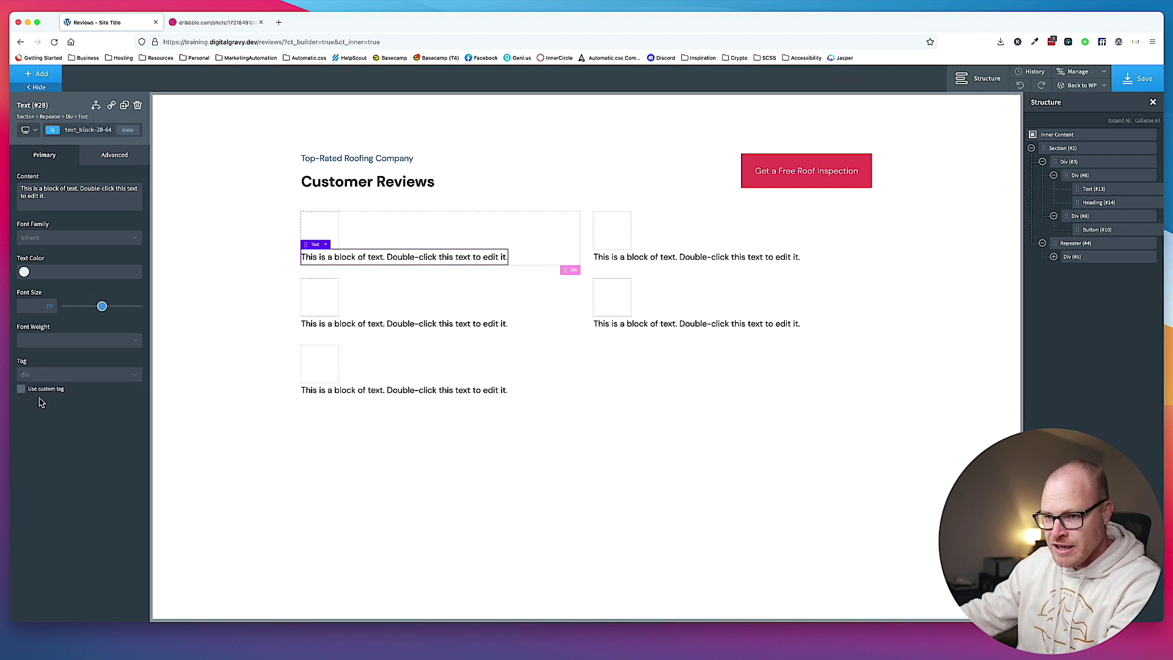
{"action": "left_click", "coordinate": [21, 391]}
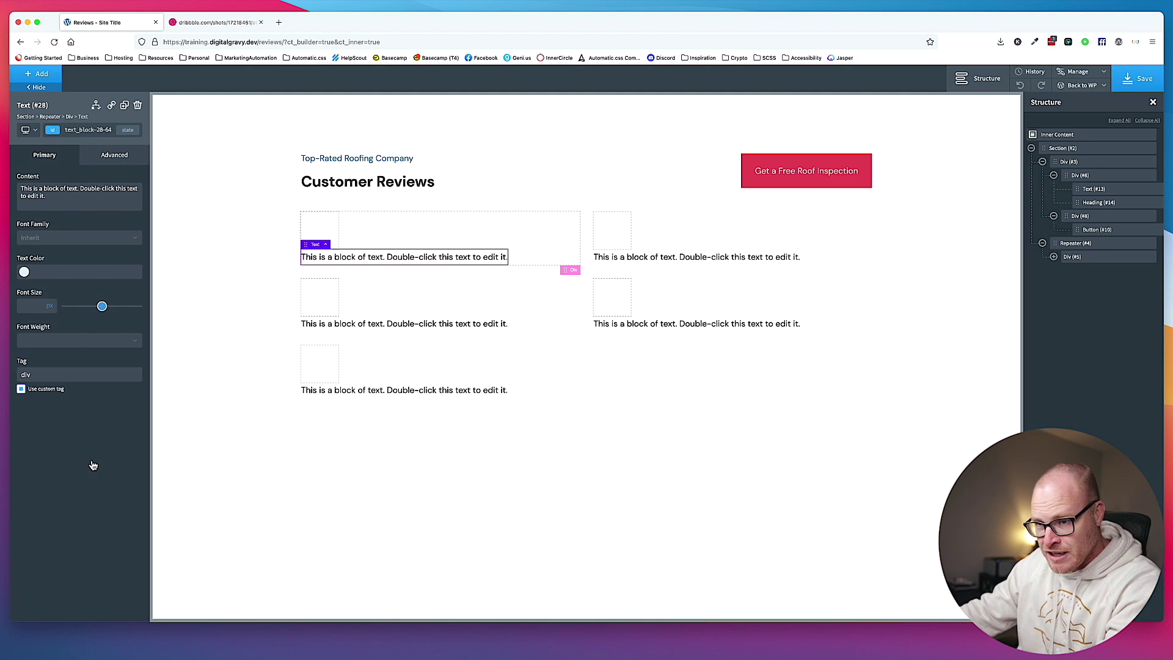
{"action": "double_click", "coordinate": [71, 372]}
{"action": "type", "text": "blockquote"}
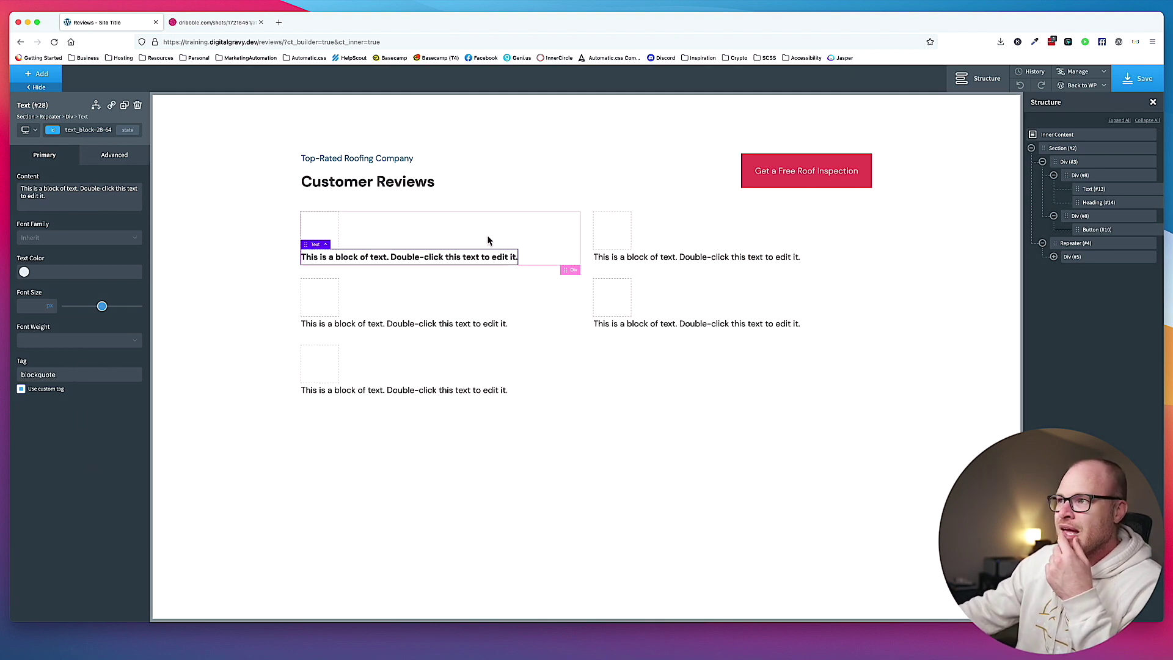
{"action": "left_click", "coordinate": [502, 241]}
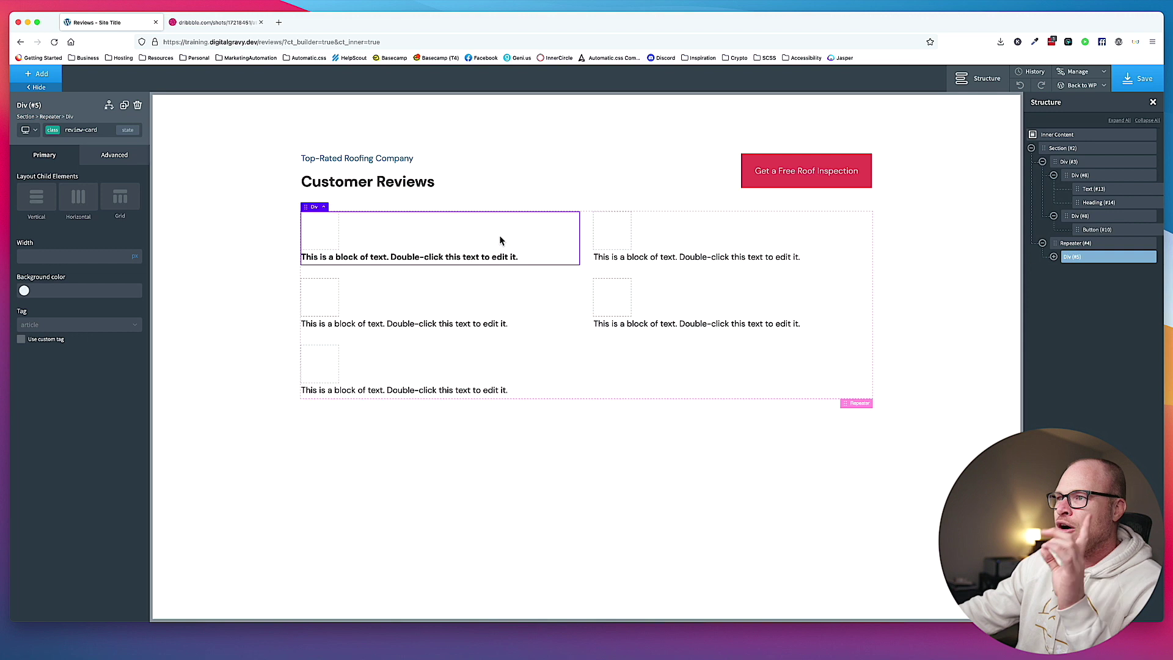
{"action": "left_click", "coordinate": [324, 207]}
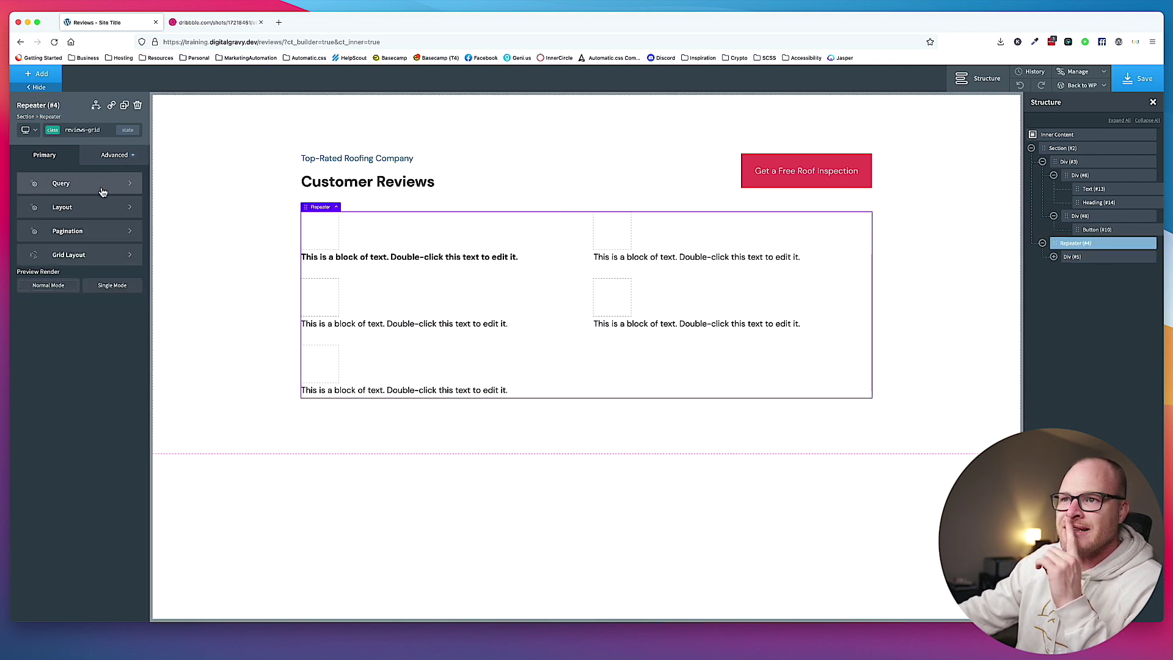
Set the repeater's Preview Render to Single Mode so only one card shows.
{"action": "left_click", "coordinate": [118, 288]}
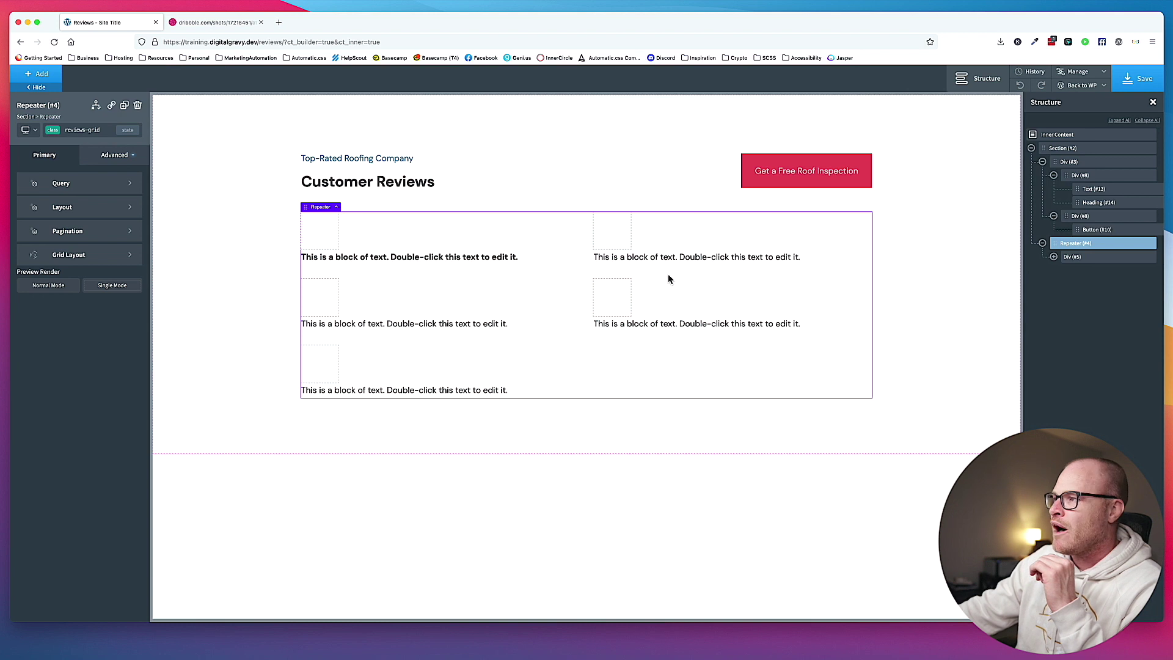
{"action": "left_click", "coordinate": [91, 130]}
{"action": "left_click", "coordinate": [65, 169]}
{"action": "left_click", "coordinate": [113, 289]}
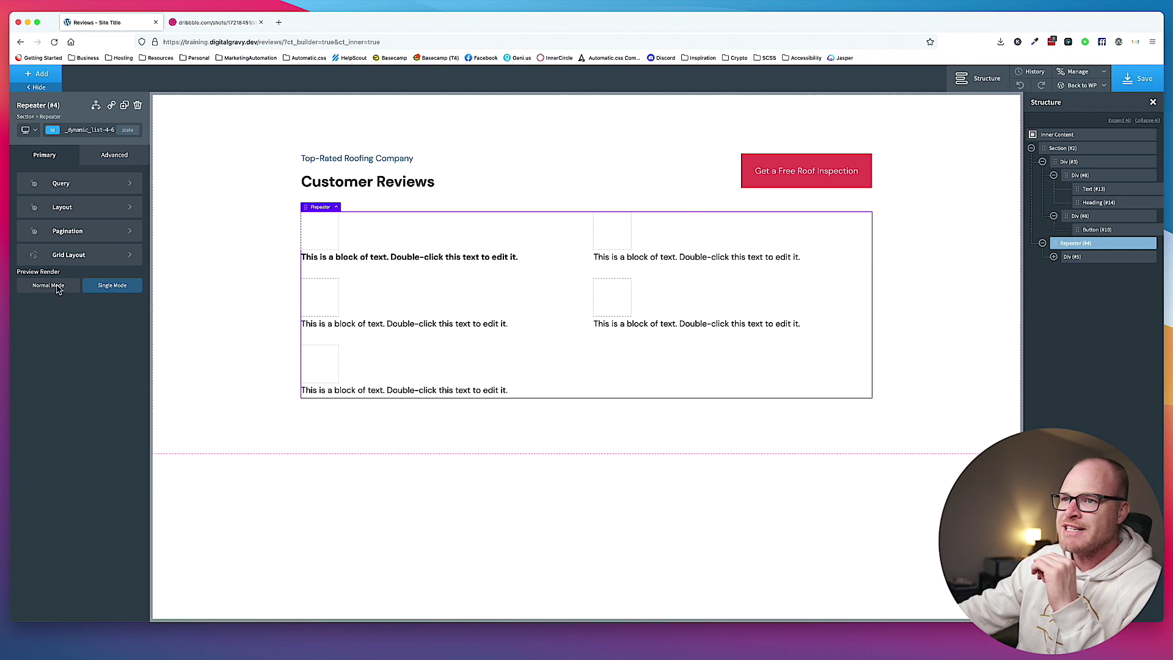
{"action": "left_click", "coordinate": [59, 287]}
{"action": "left_click", "coordinate": [105, 290]}
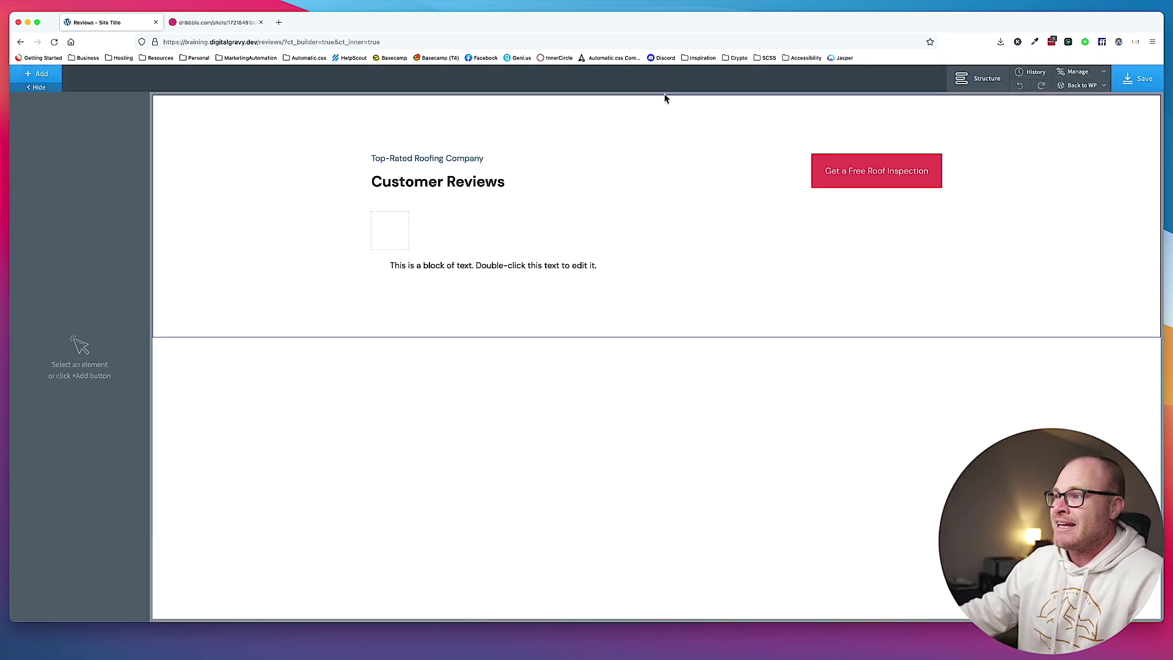
Add a new Div to the review card below the text block.
{"action": "left_click", "coordinate": [432, 248]}
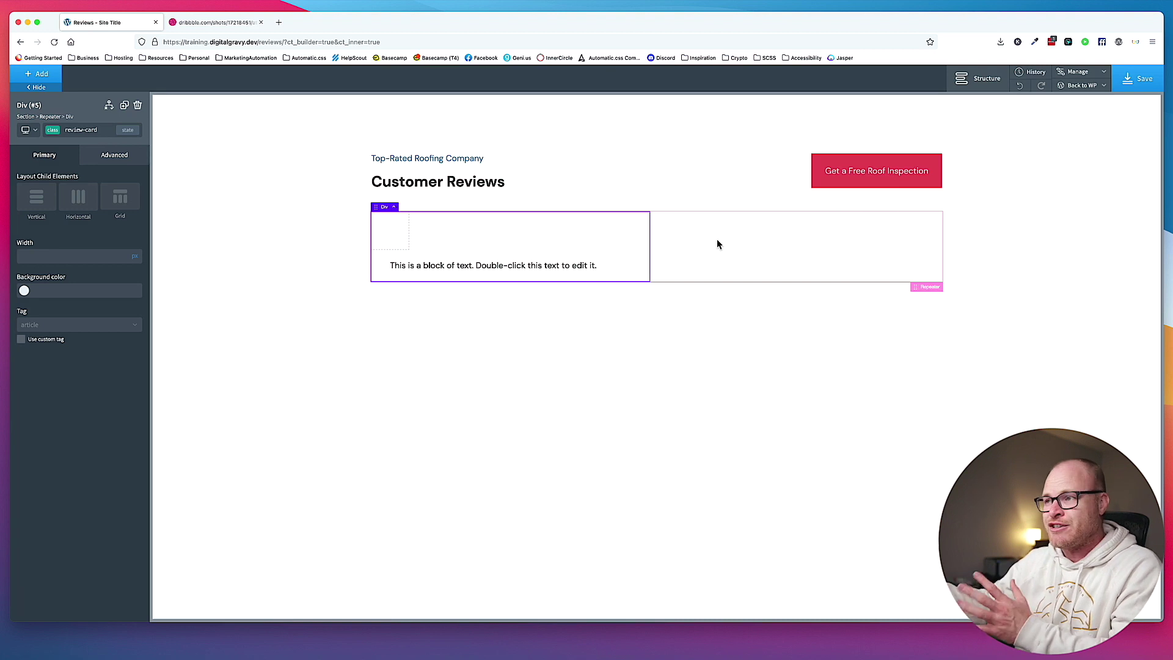
{"action": "left_click", "coordinate": [425, 265]}
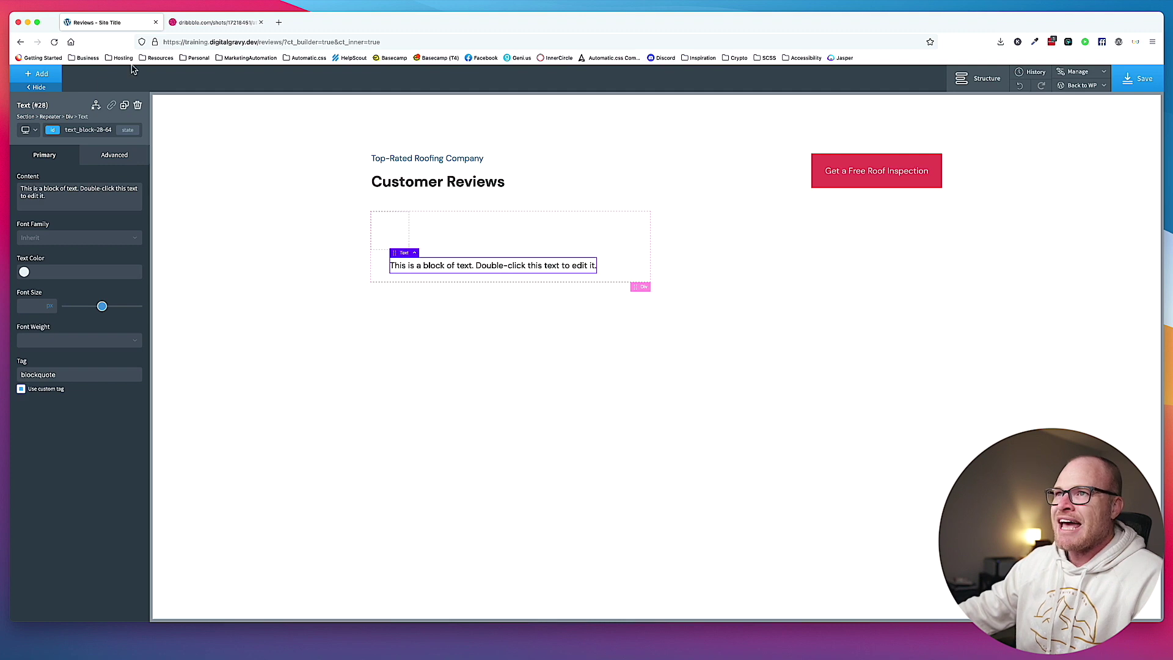
{"action": "left_click", "coordinate": [186, 22]}
{"action": "left_click", "coordinate": [103, 23]}
{"action": "left_click", "coordinate": [531, 229]}
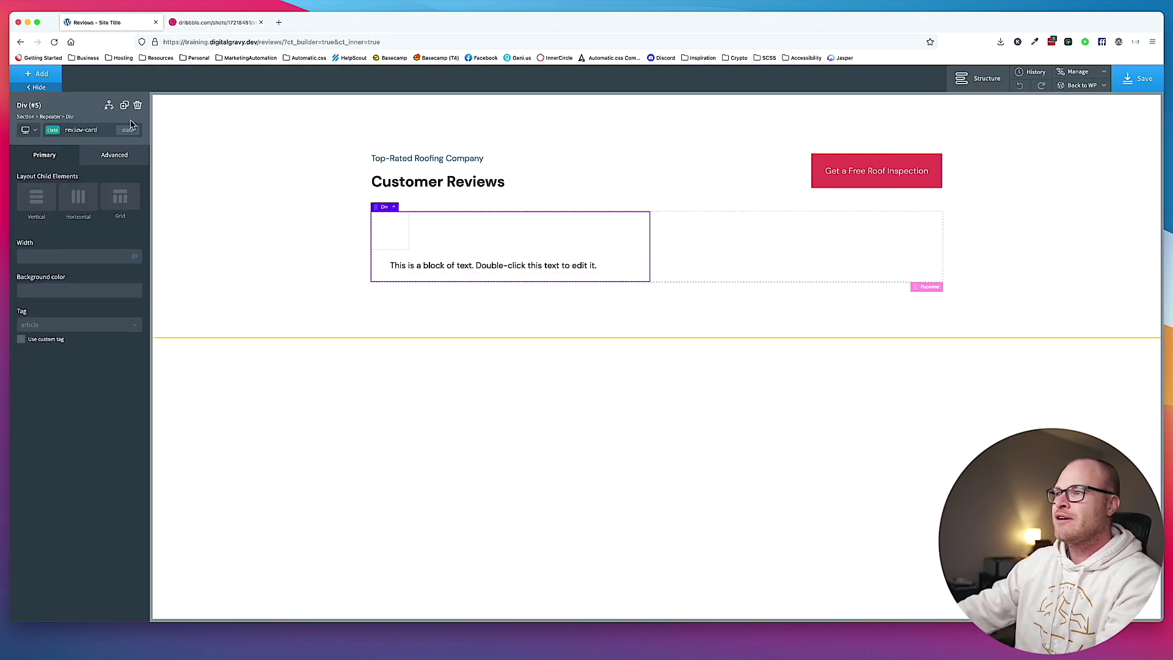
{"action": "left_click", "coordinate": [42, 77]}
{"action": "type", "text": "div"}
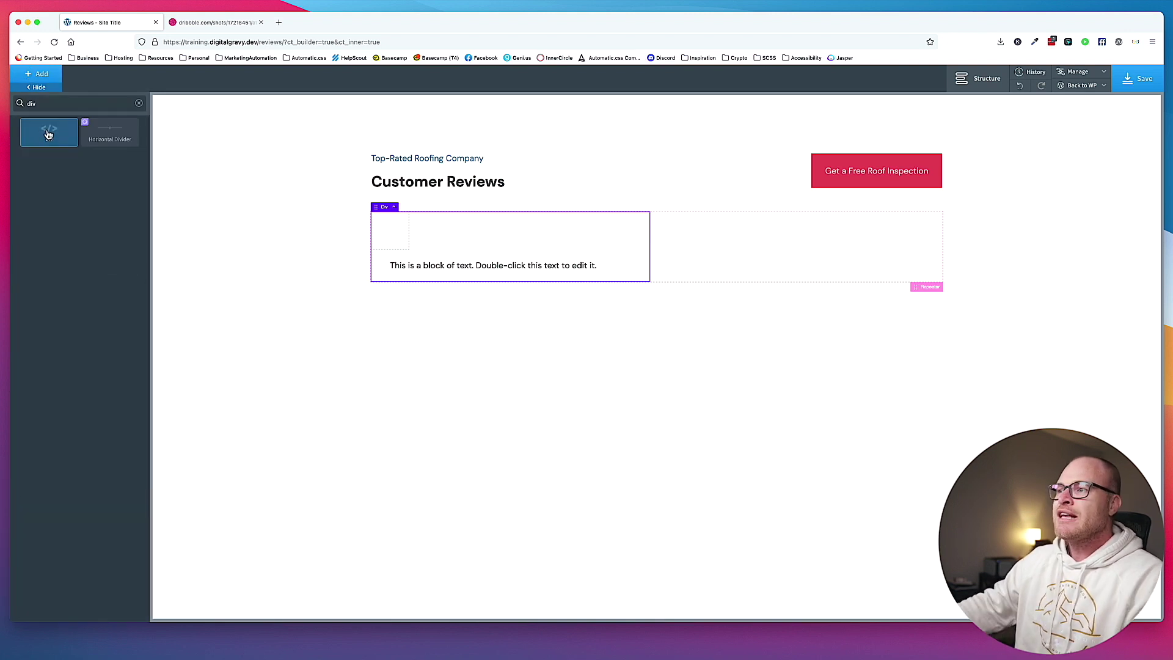
{"action": "left_click", "coordinate": [48, 134]}
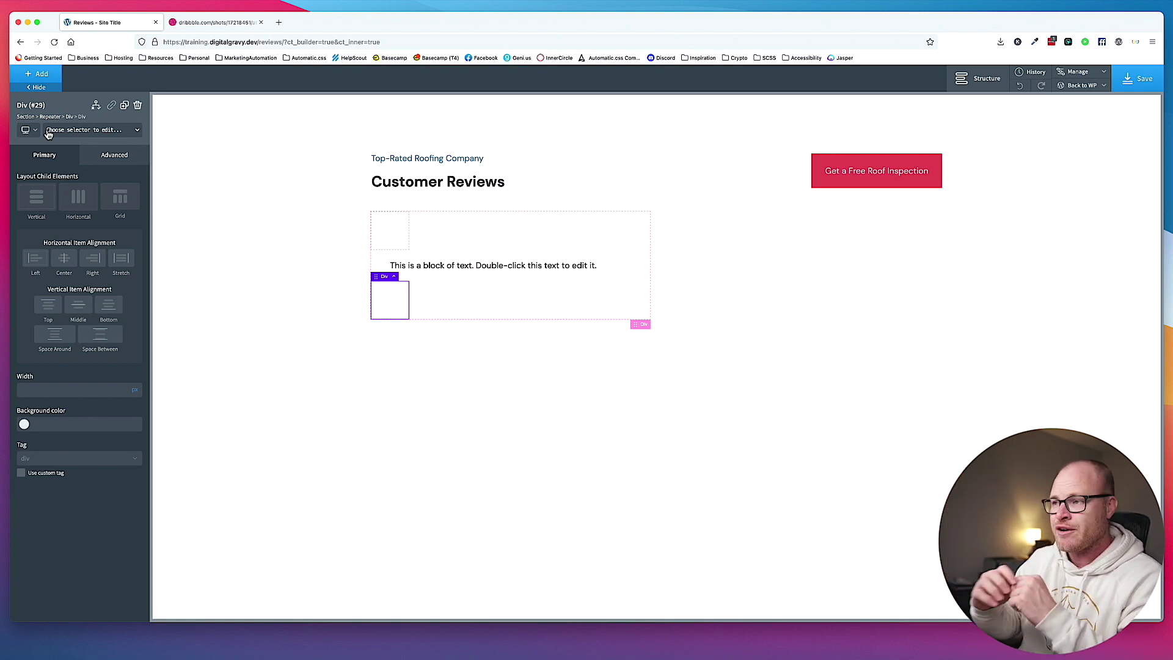
Tag the top inner div as header and the lower div as footer.
{"action": "left_click", "coordinate": [389, 228]}
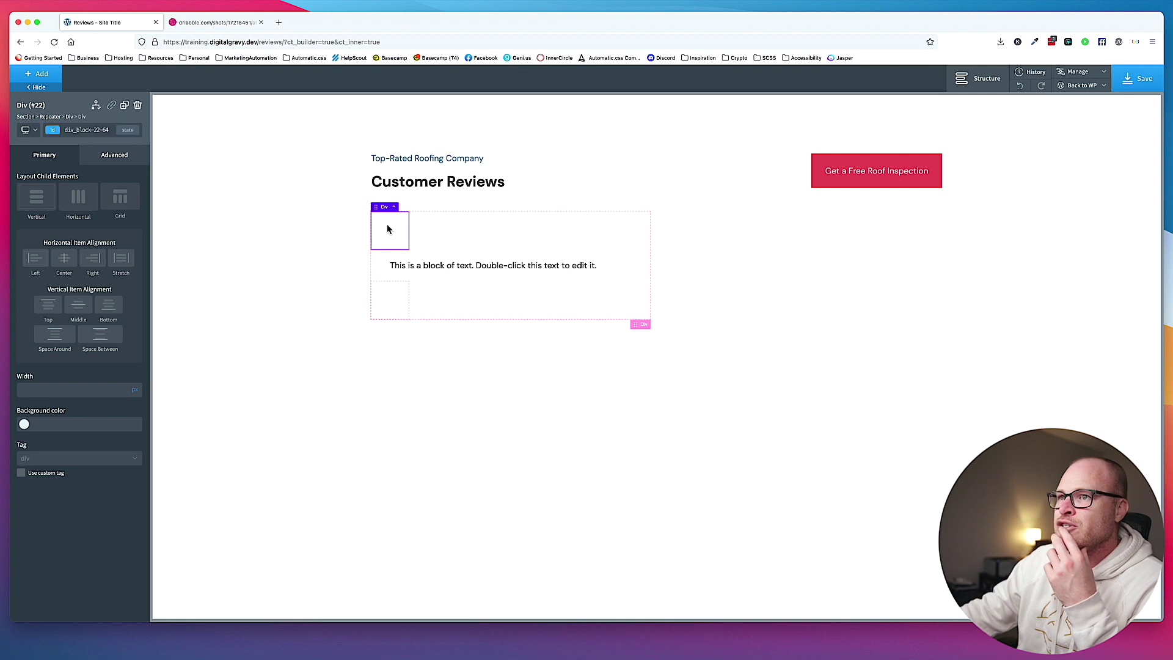
{"action": "left_click", "coordinate": [59, 462]}
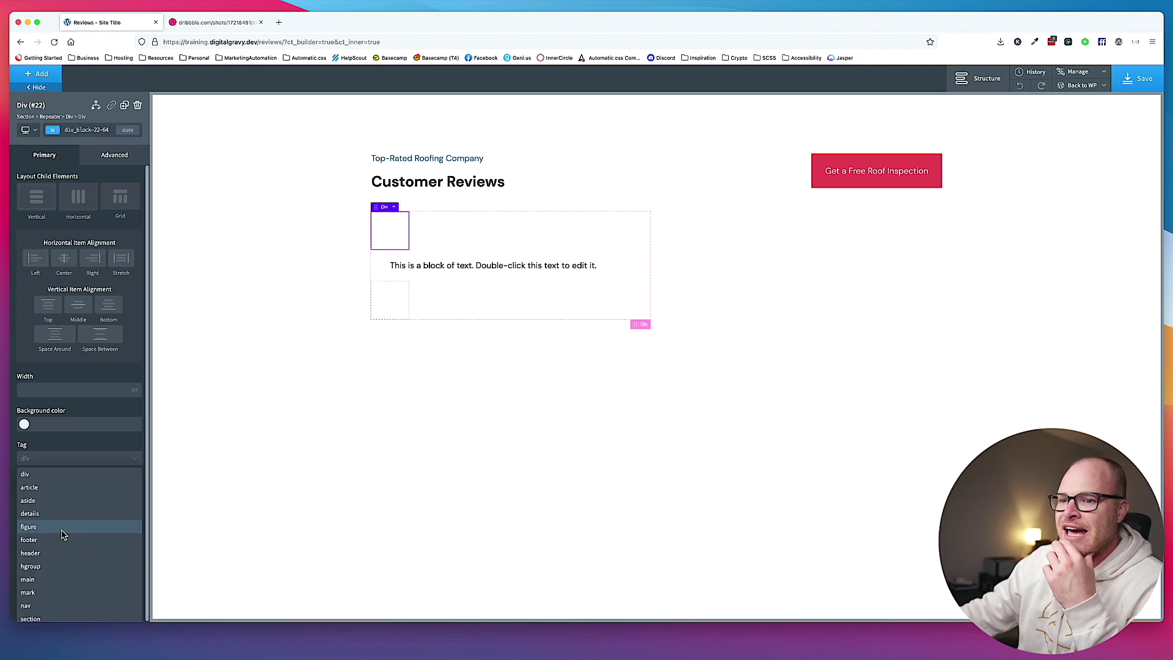
{"action": "left_click", "coordinate": [62, 553]}
{"action": "left_click", "coordinate": [400, 291]}
{"action": "left_click", "coordinate": [70, 459]}
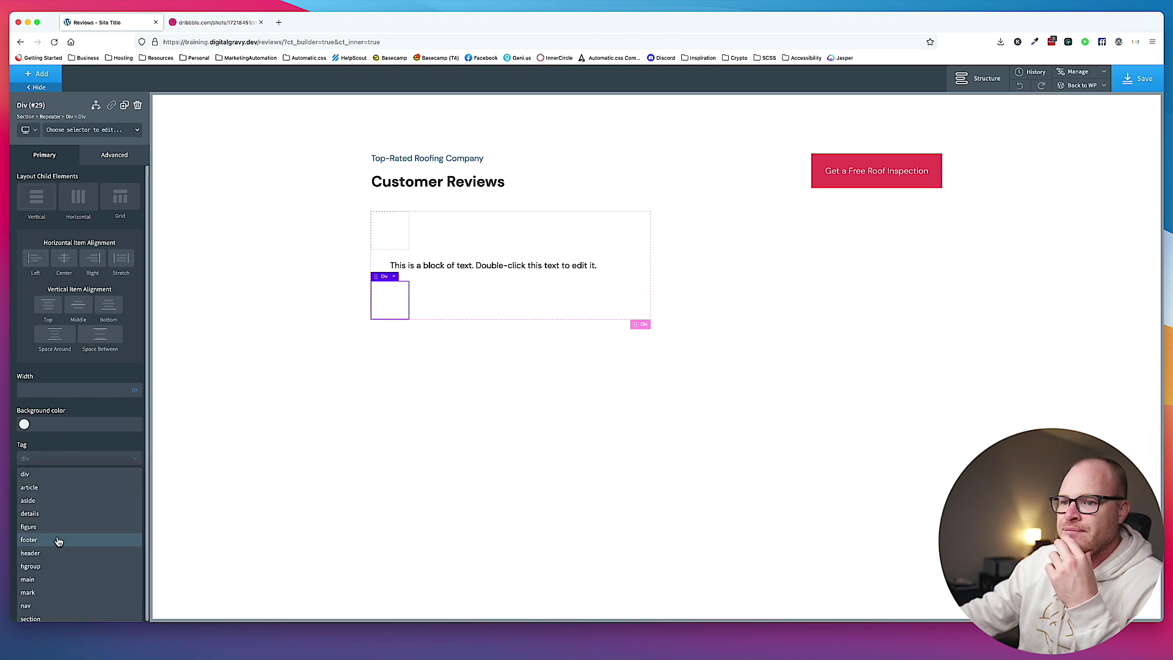
{"action": "left_click", "coordinate": [463, 300]}
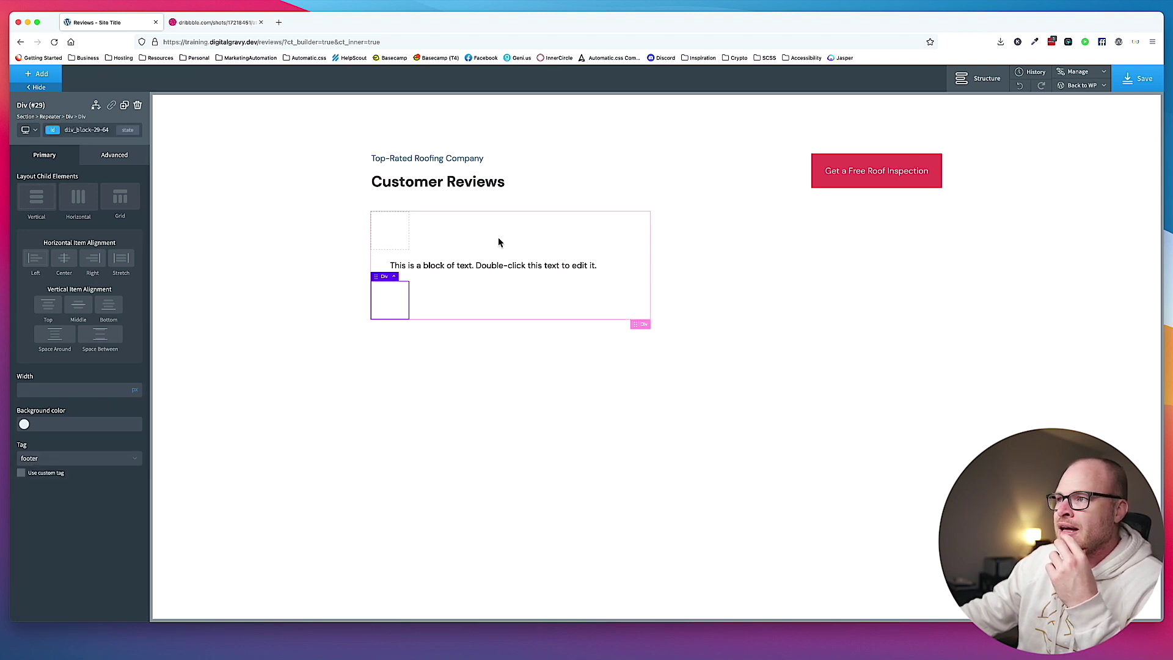
{"action": "left_click", "coordinate": [497, 240]}
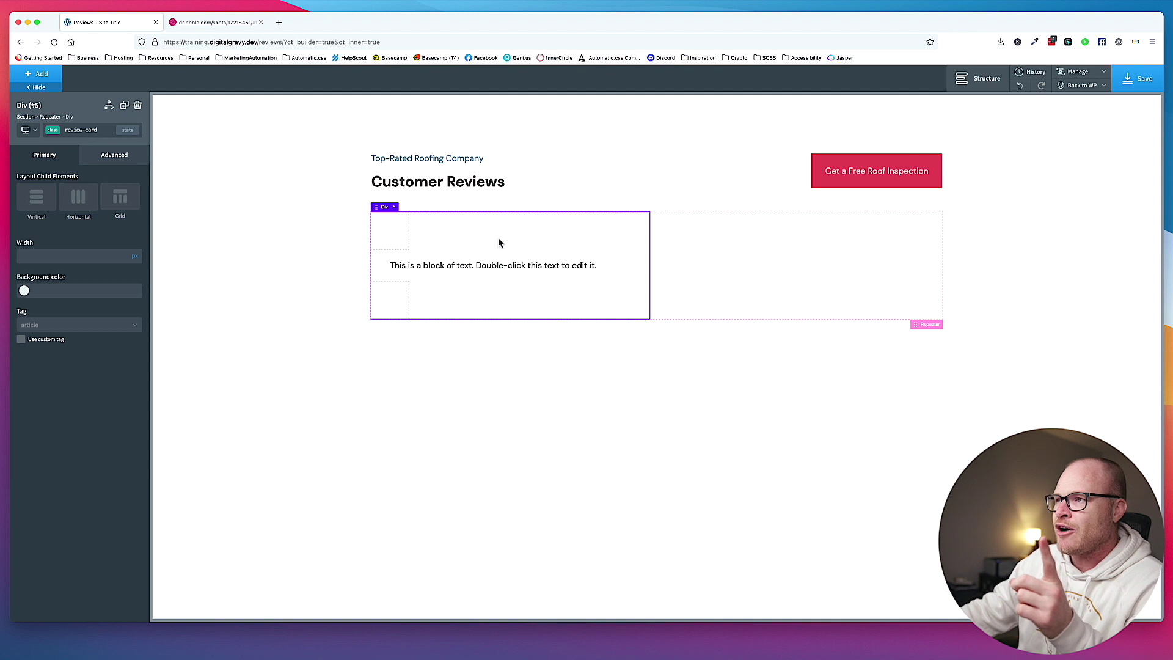
{"action": "left_click", "coordinate": [396, 234]}
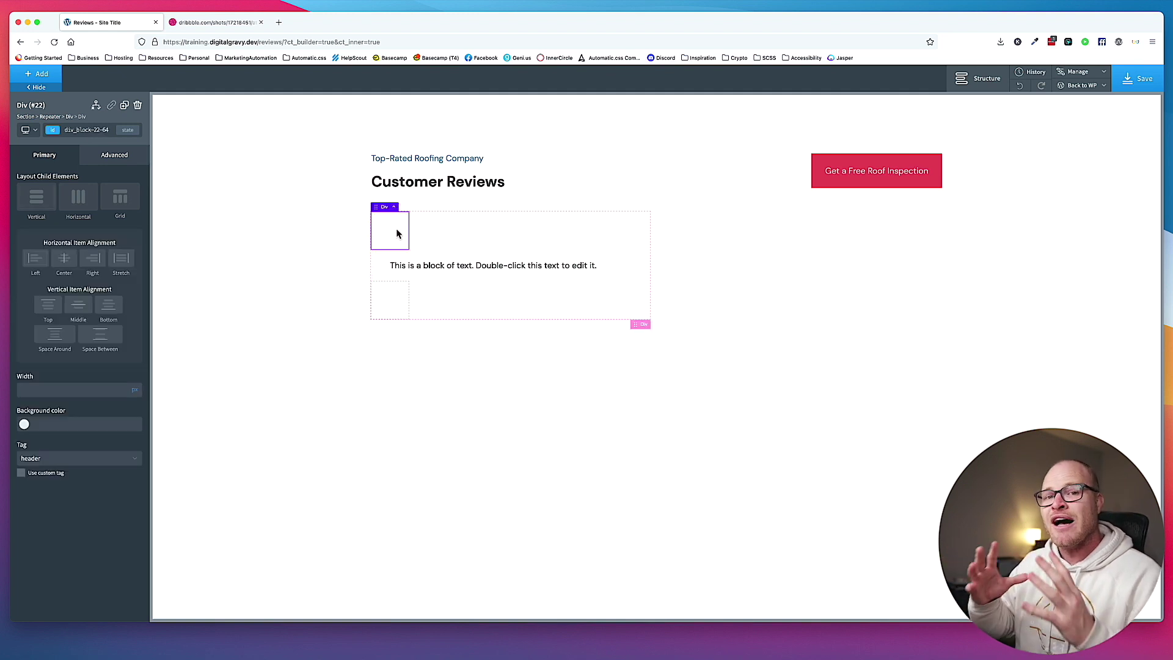
Add the class review-card__header to the top div.
{"action": "left_click", "coordinate": [110, 131]}
{"action": "type", "text": "review-card"}
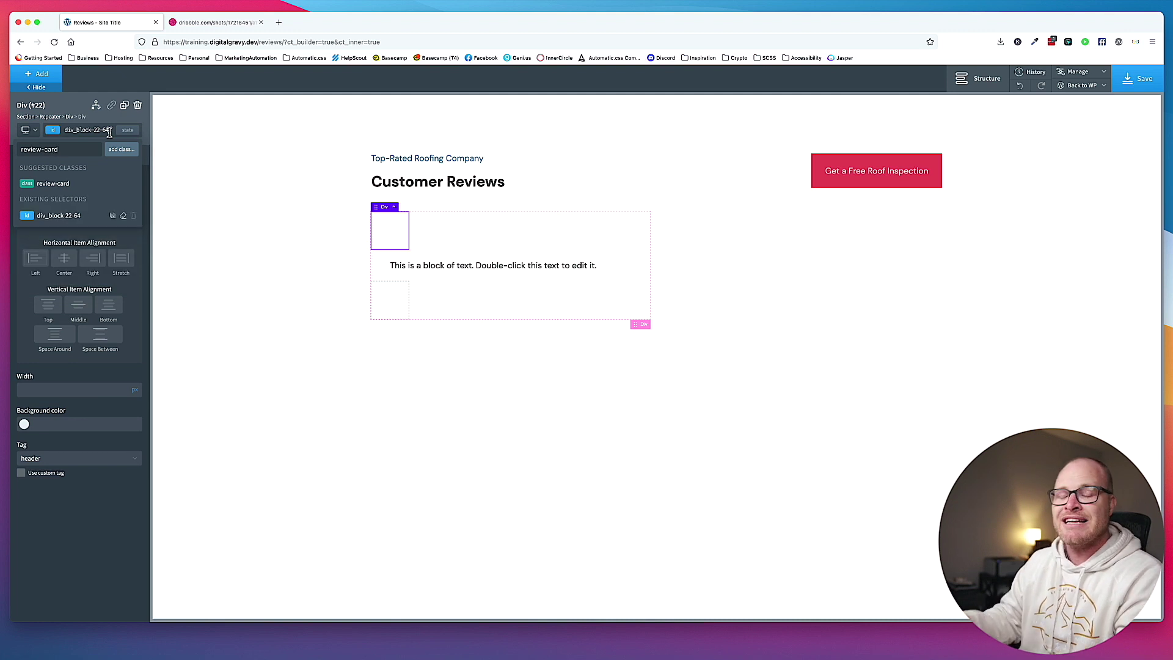
{"action": "left_click_drag", "start_coordinate": [61, 149], "coordinate": [16, 149]}
{"action": "left_click", "coordinate": [75, 151]}
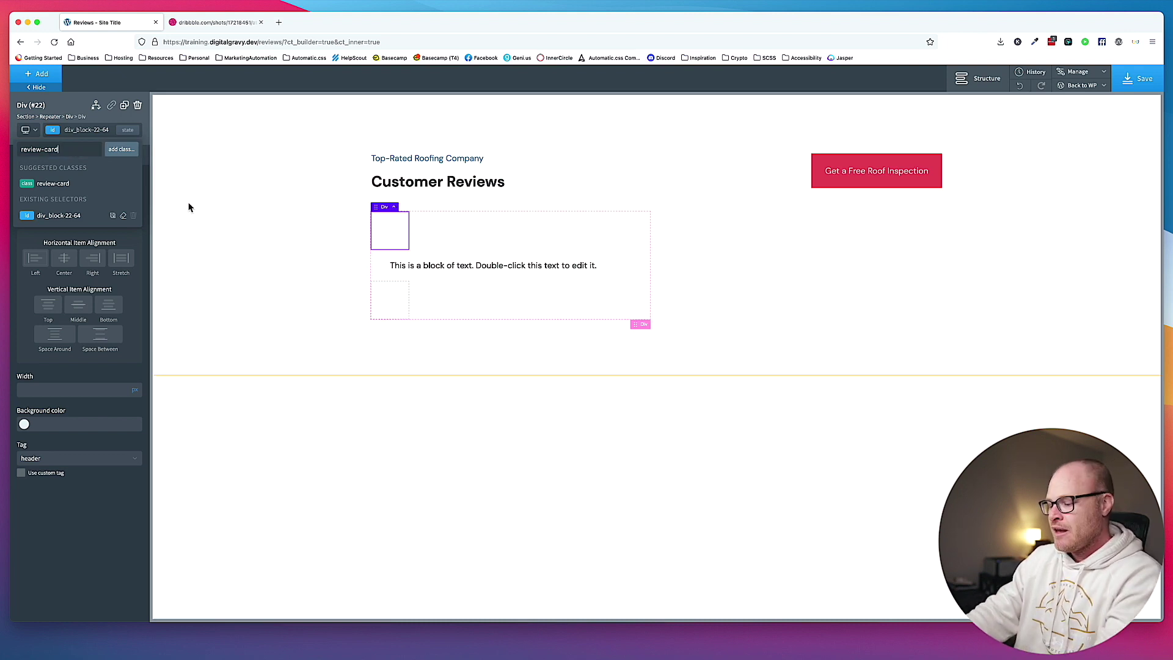
{"action": "type", "text": "__"}
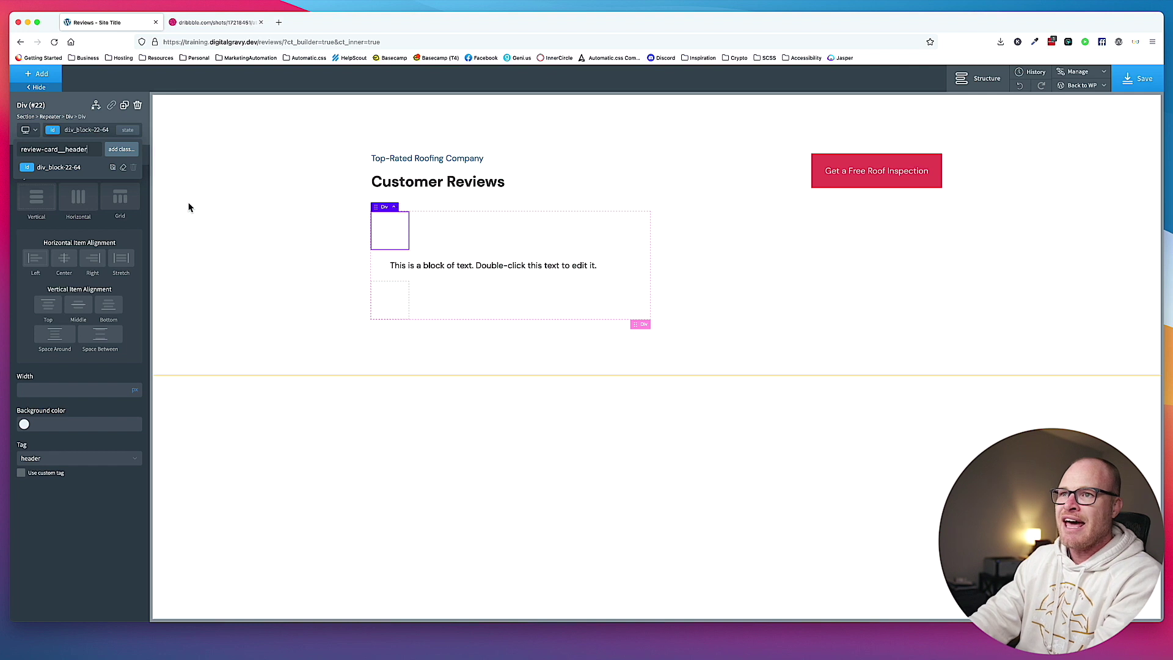
{"action": "type", "text": "header"}
{"action": "key", "text": "Return"}
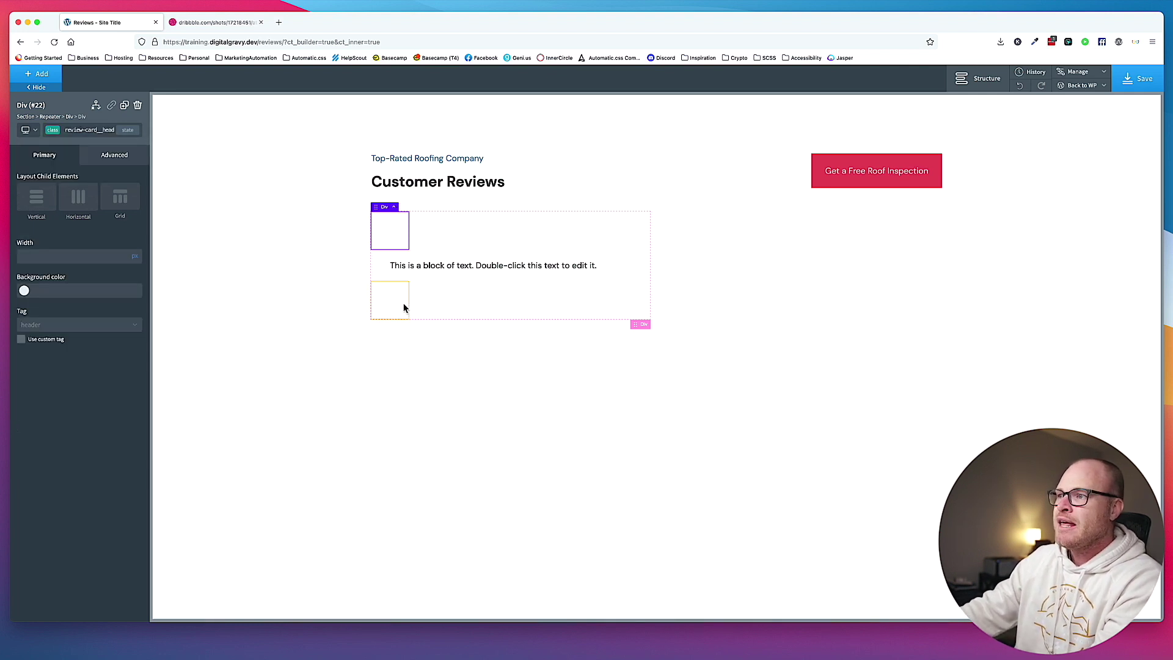
Add review-card__footer to the footer div and review-card__body to the text block.
{"action": "left_click", "coordinate": [403, 305]}
{"action": "left_click", "coordinate": [111, 131]}
{"action": "type", "text": "revi"}
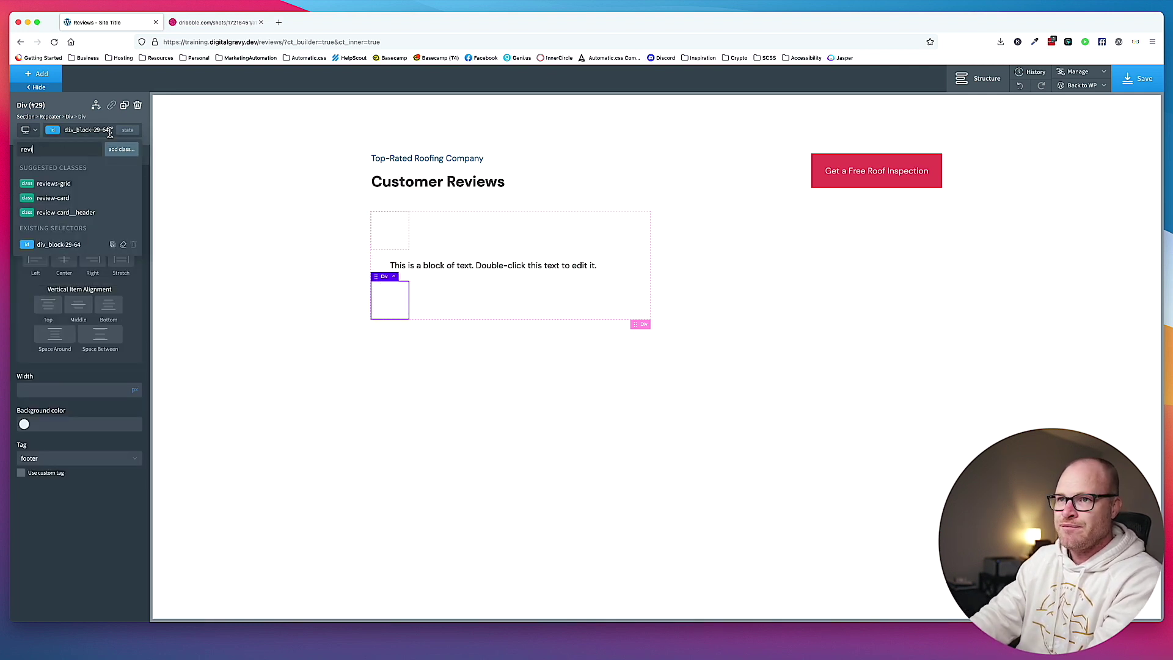
{"action": "type", "text": "ew-card__footer"}
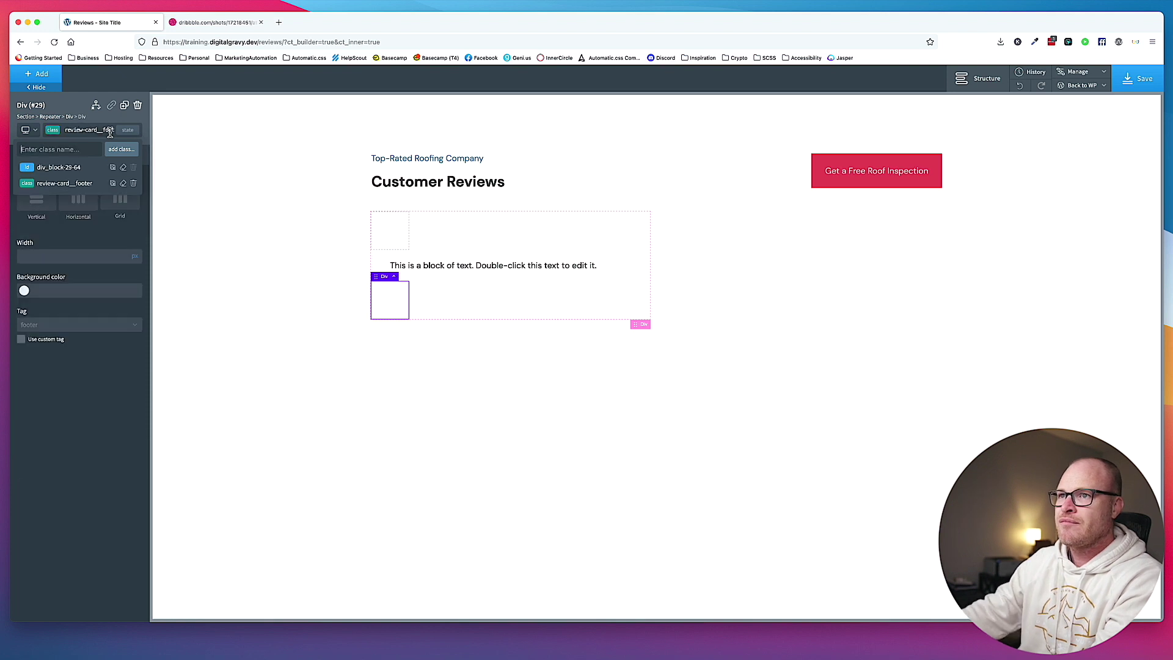
{"action": "key", "text": "Return"}
{"action": "left_click", "coordinate": [451, 264]}
{"action": "left_click", "coordinate": [101, 134]}
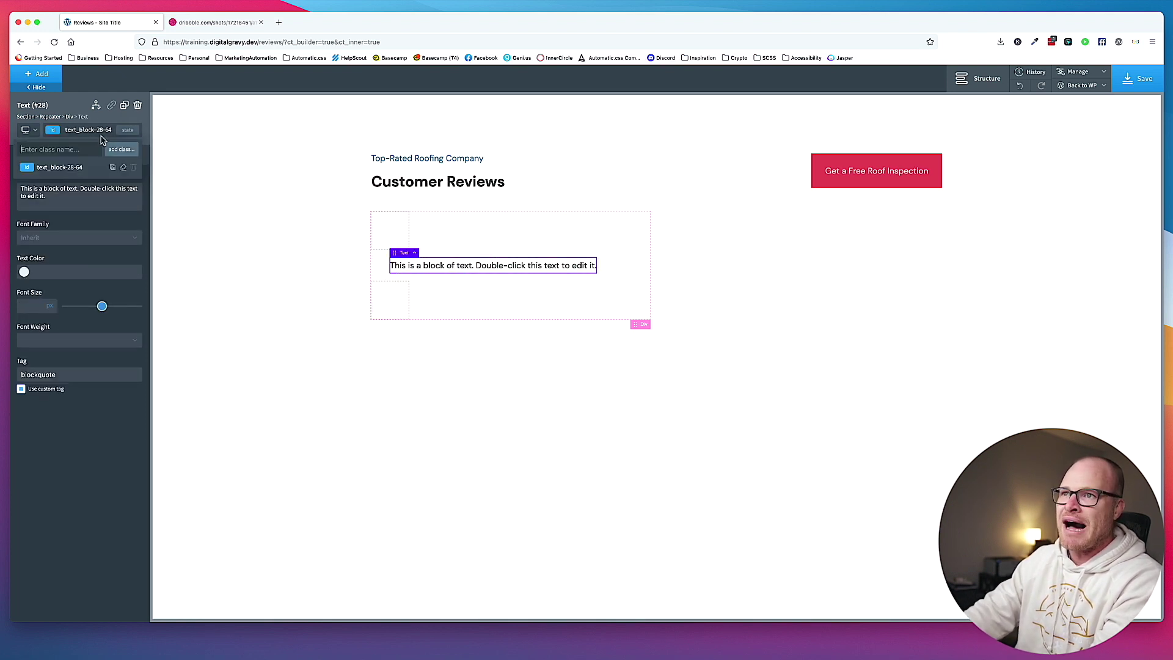
{"action": "type", "text": "review-card__"}
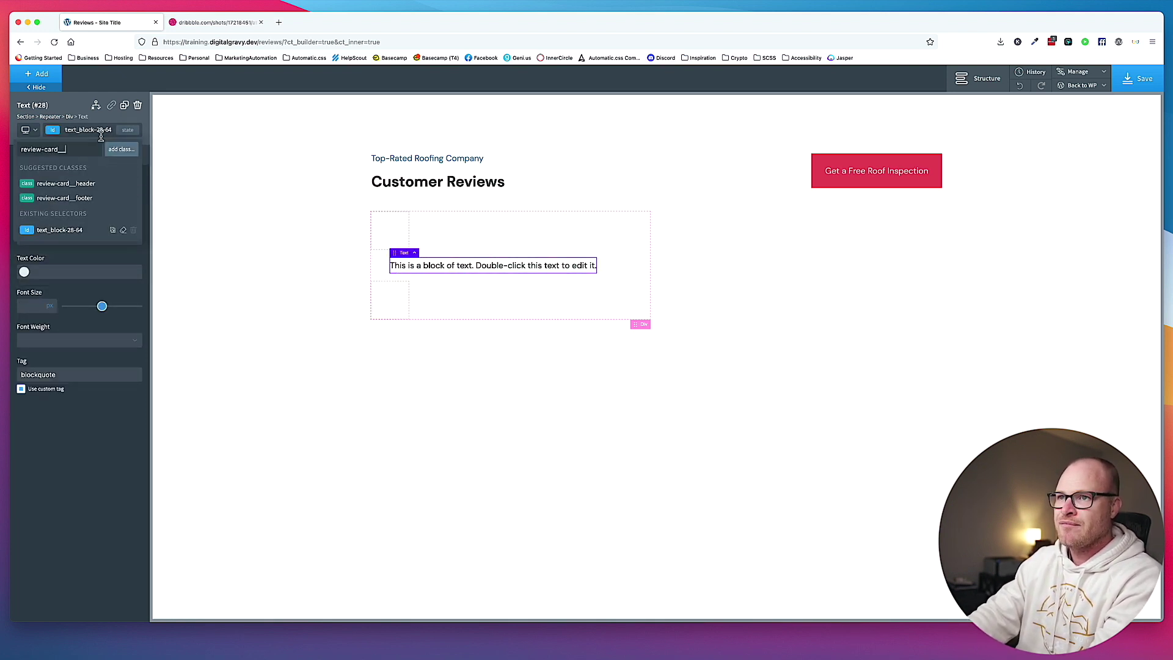
{"action": "type", "text": "body"}
{"action": "key", "text": "Return"}
Set the text block's margin and padding to 0 in Size & Spacing.
{"action": "key", "text": "apostrophe"}
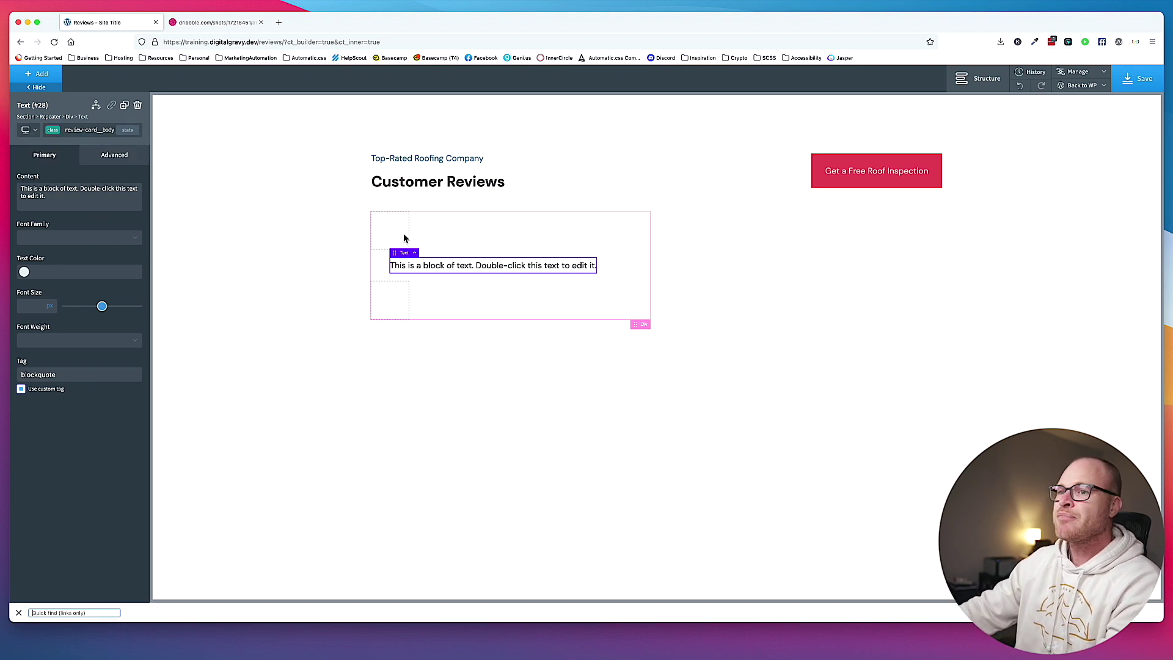
{"action": "left_click", "coordinate": [114, 155]}
{"action": "left_click", "coordinate": [79, 213]}
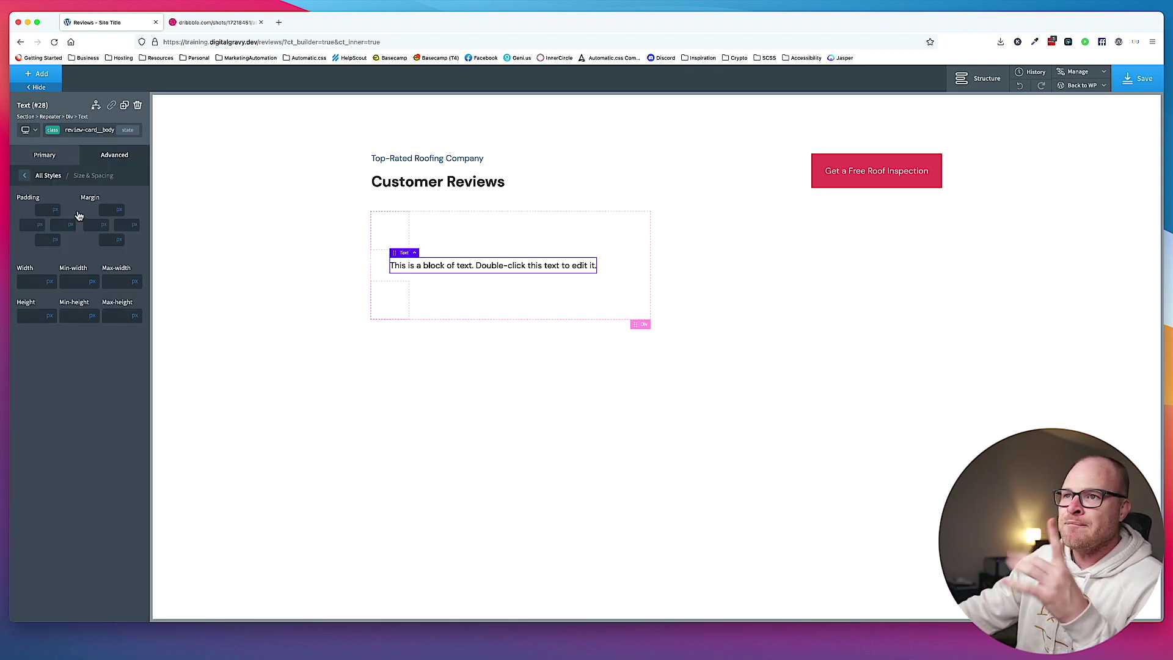
{"action": "left_click", "coordinate": [95, 226]}
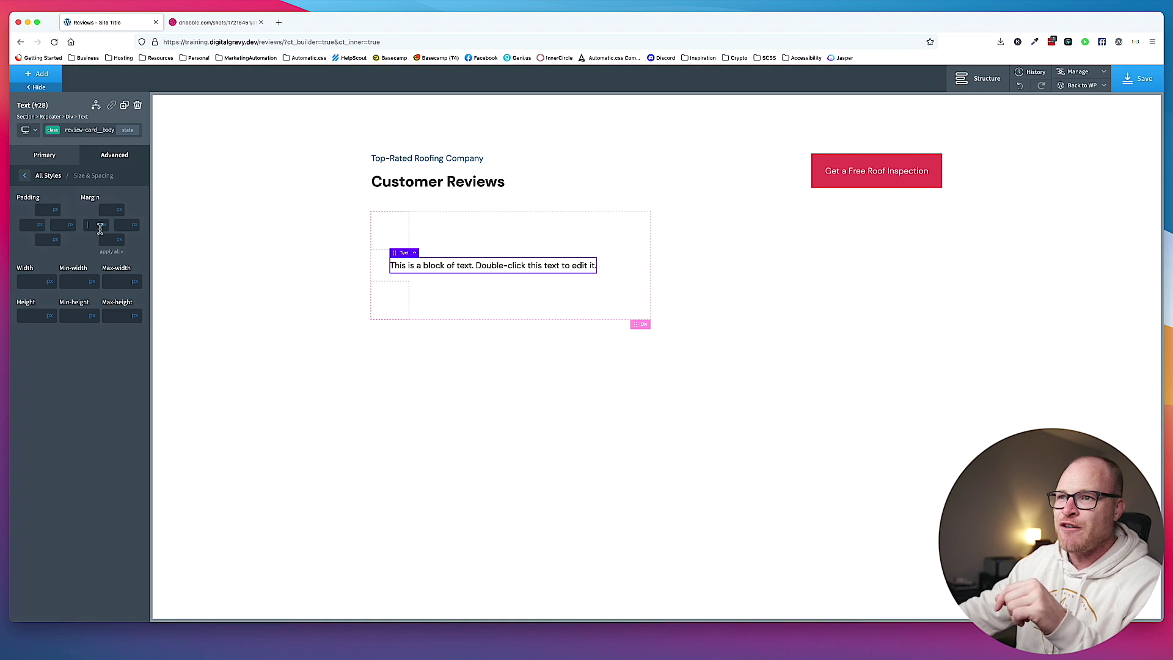
{"action": "type", "text": "0"}
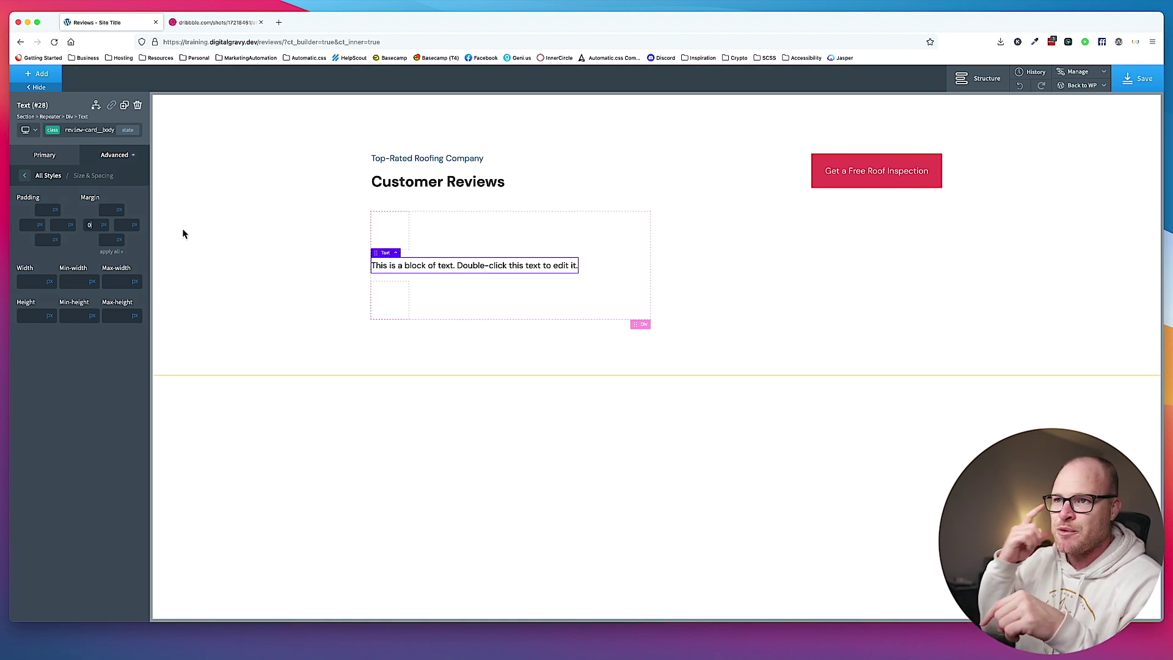
{"action": "left_click", "coordinate": [44, 213]}
{"action": "left_click", "coordinate": [42, 209]}
{"action": "type", "text": "0"}
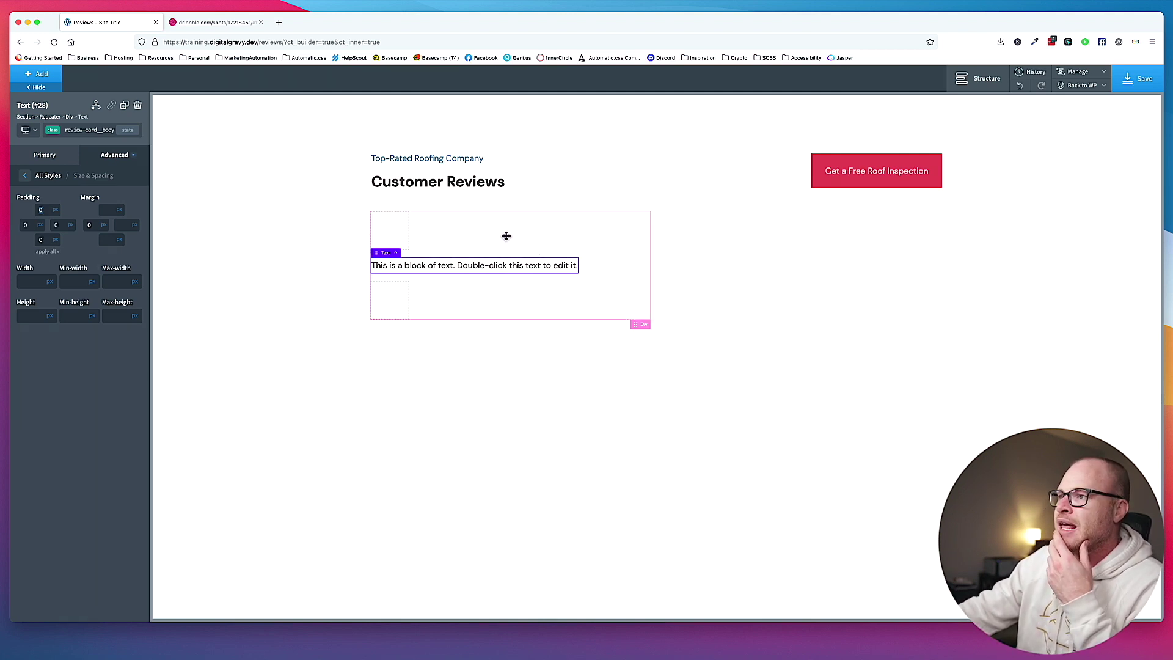
Select the card, header, body and footer in turn to check the structure.
{"action": "left_click", "coordinate": [500, 285]}
{"action": "left_click", "coordinate": [394, 231]}
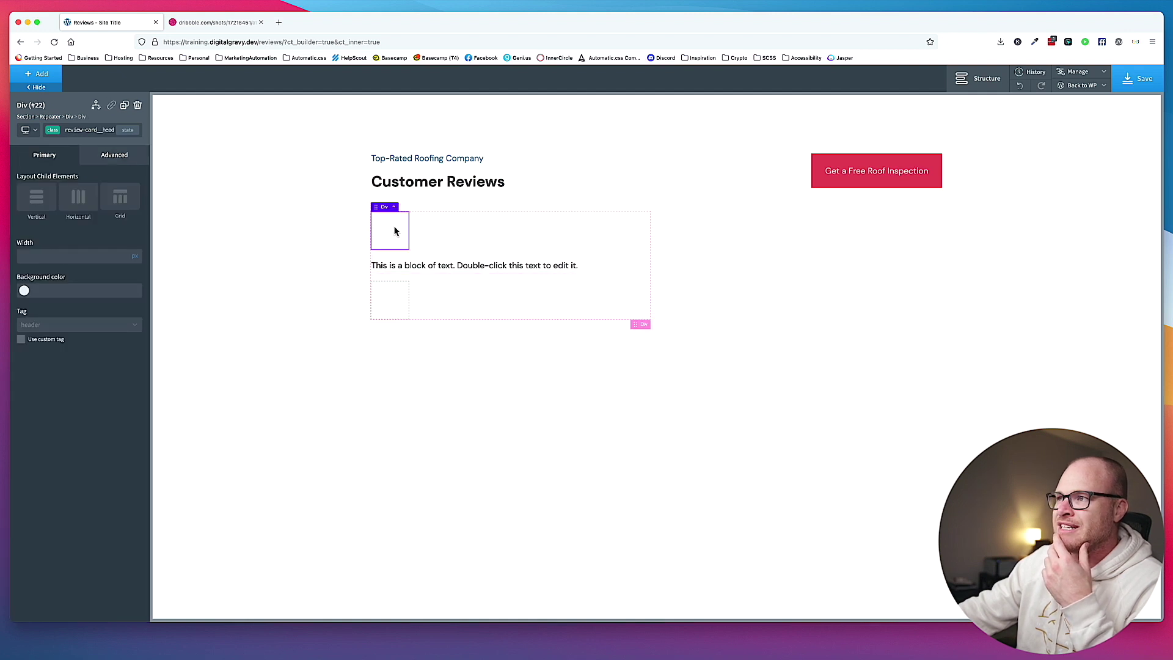
{"action": "left_click", "coordinate": [403, 265]}
{"action": "left_click", "coordinate": [396, 295]}
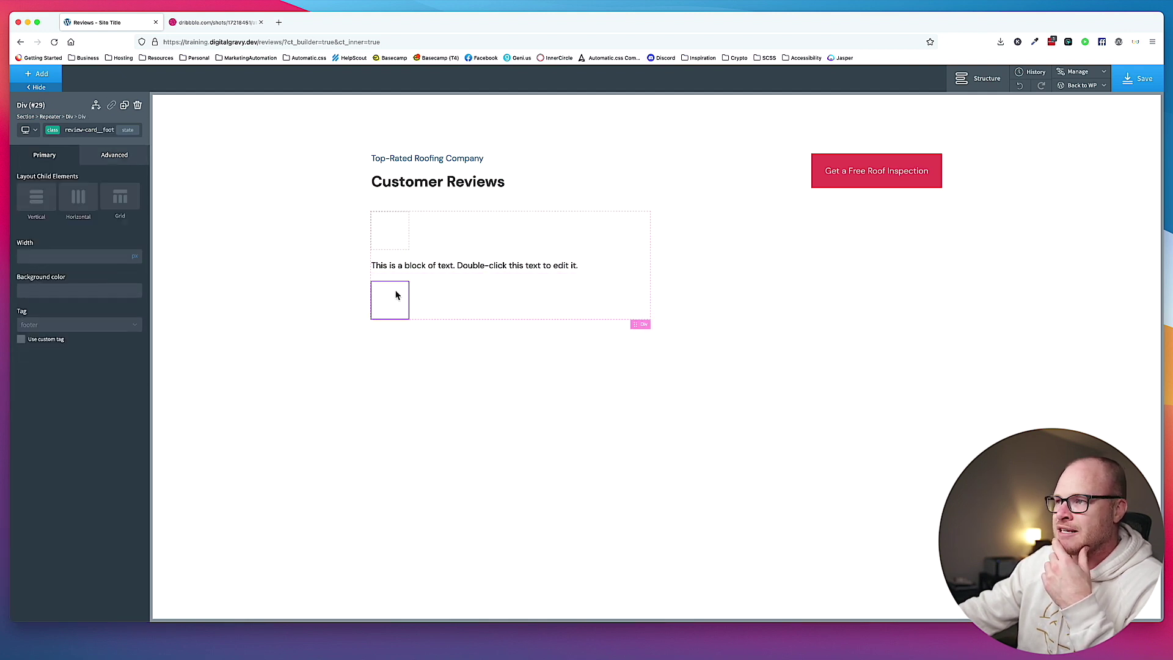
{"action": "left_click", "coordinate": [394, 241]}
Add an Image element into the card header and give it the class review-card__header__image.
{"action": "left_click", "coordinate": [183, 24]}
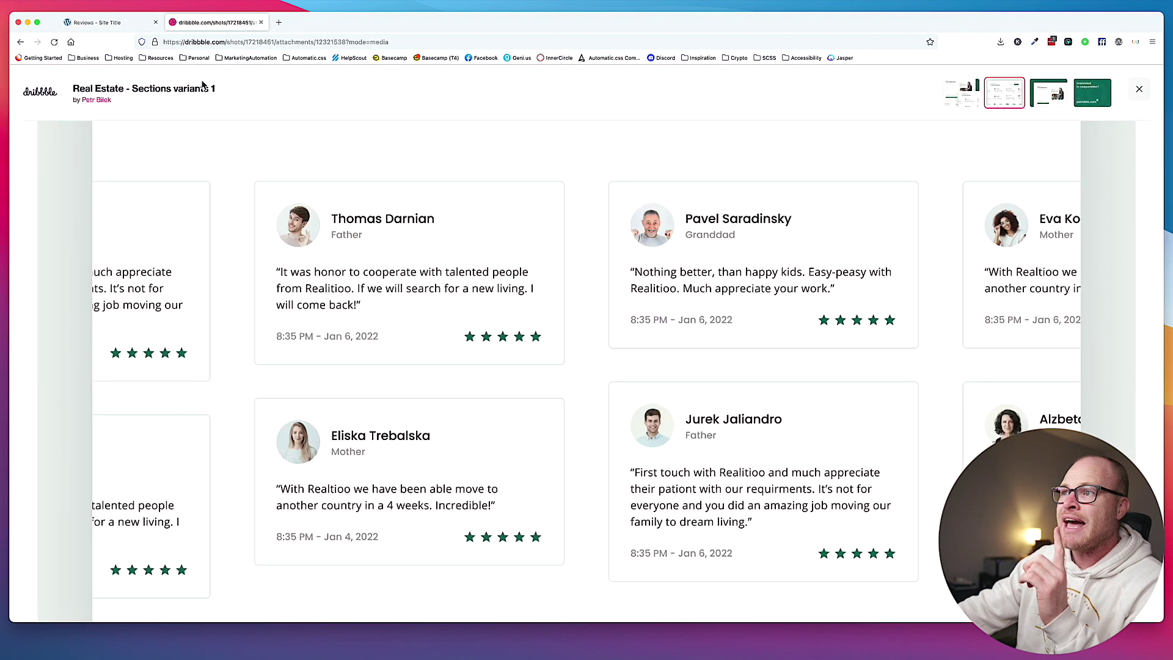
{"action": "left_click", "coordinate": [103, 23]}
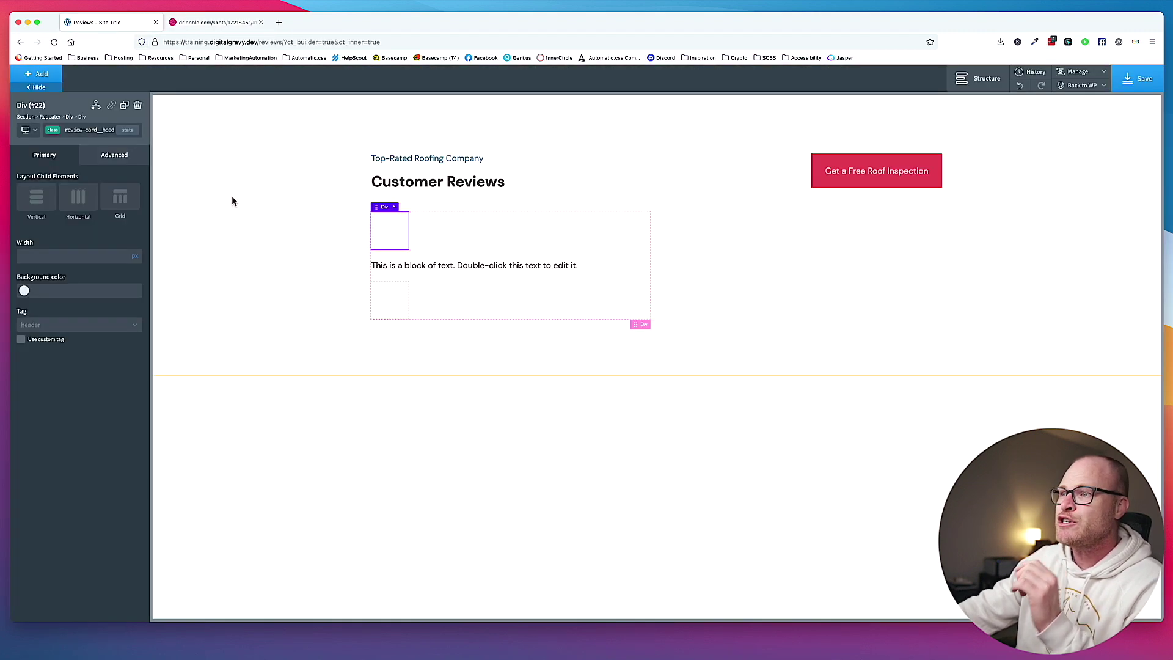
{"action": "left_click", "coordinate": [44, 77]}
{"action": "type", "text": "image"}
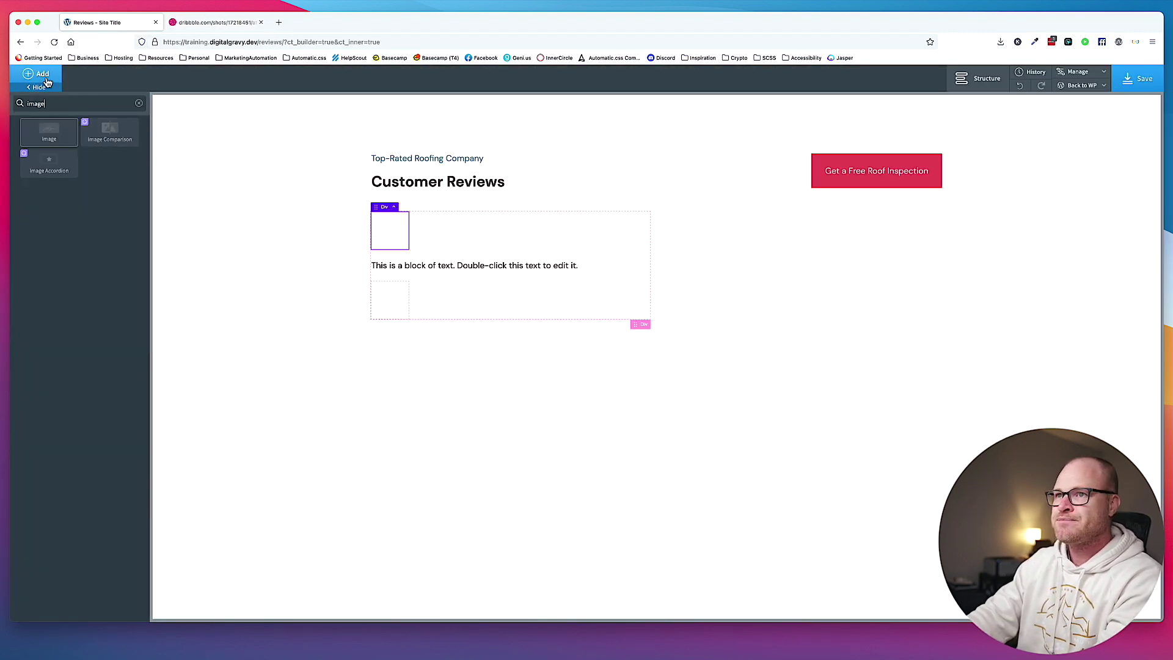
{"action": "left_click", "coordinate": [49, 131]}
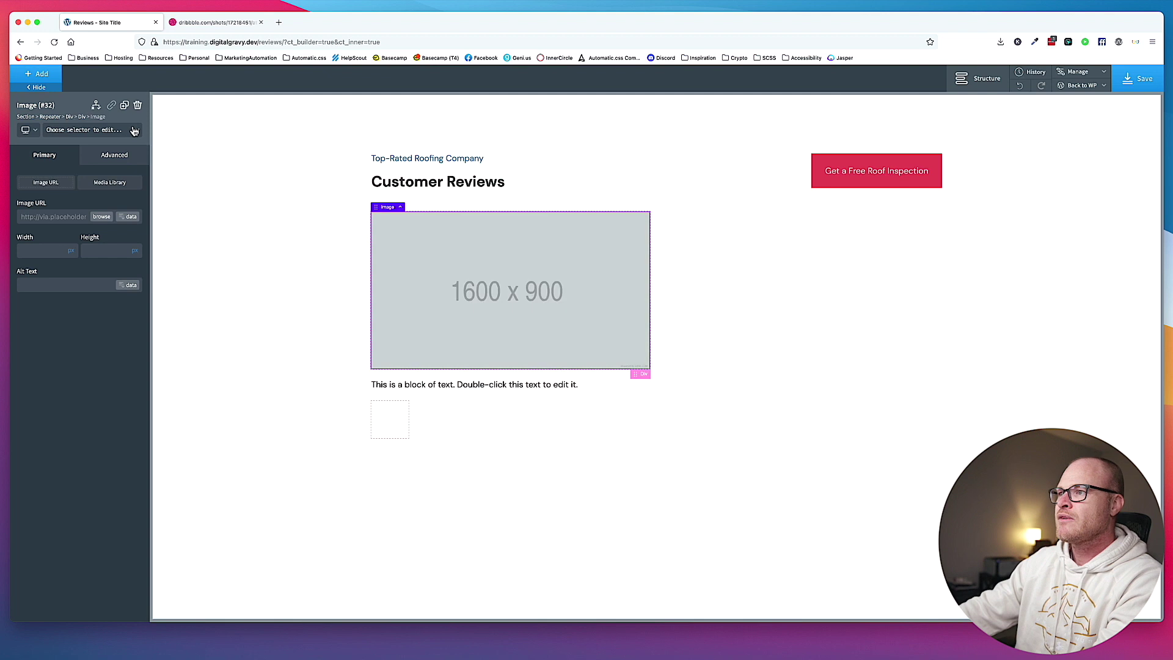
{"action": "left_click", "coordinate": [100, 134]}
{"action": "type", "text": "review-card__header"}
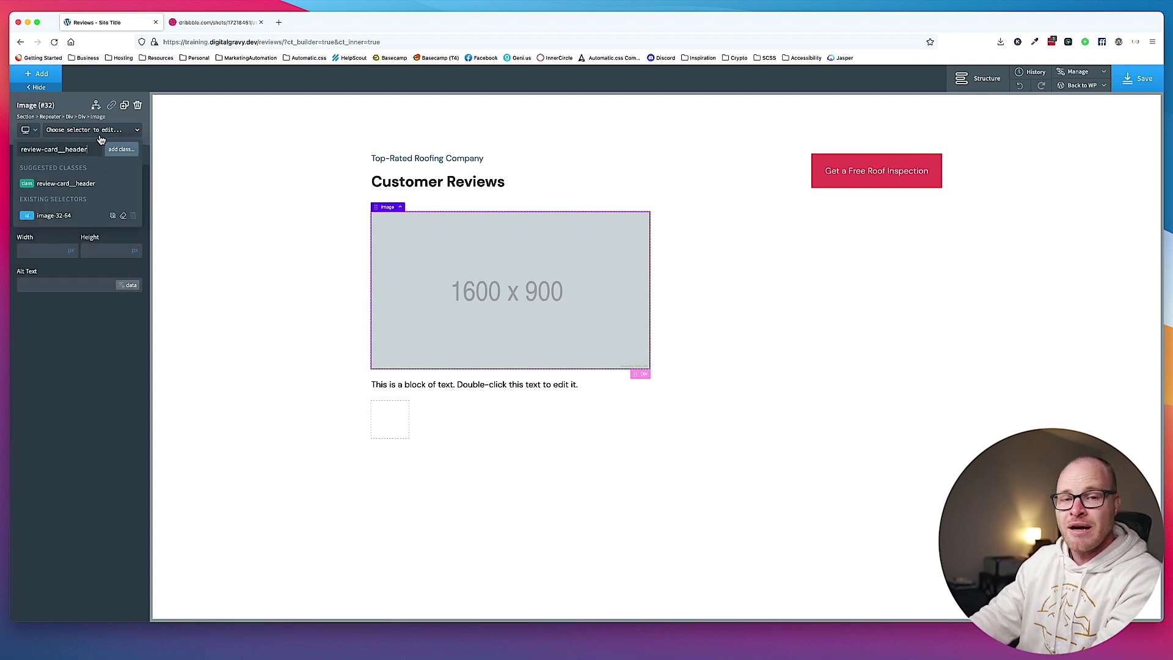
{"action": "type", "text": "__image"}
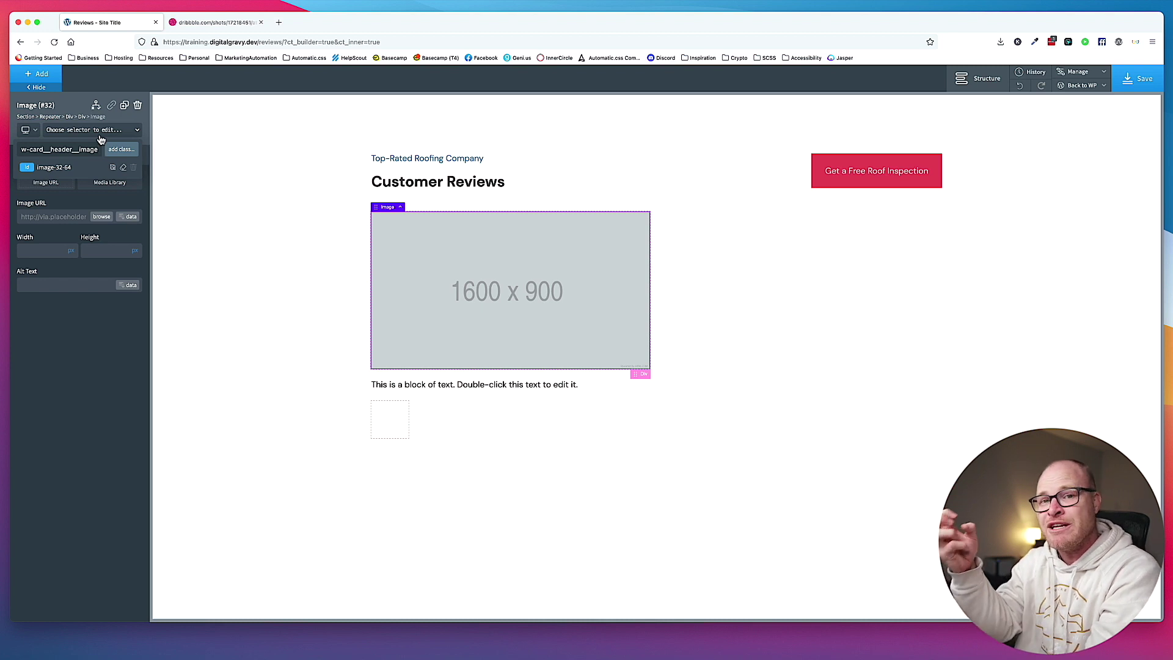
{"action": "key", "text": "Return"}
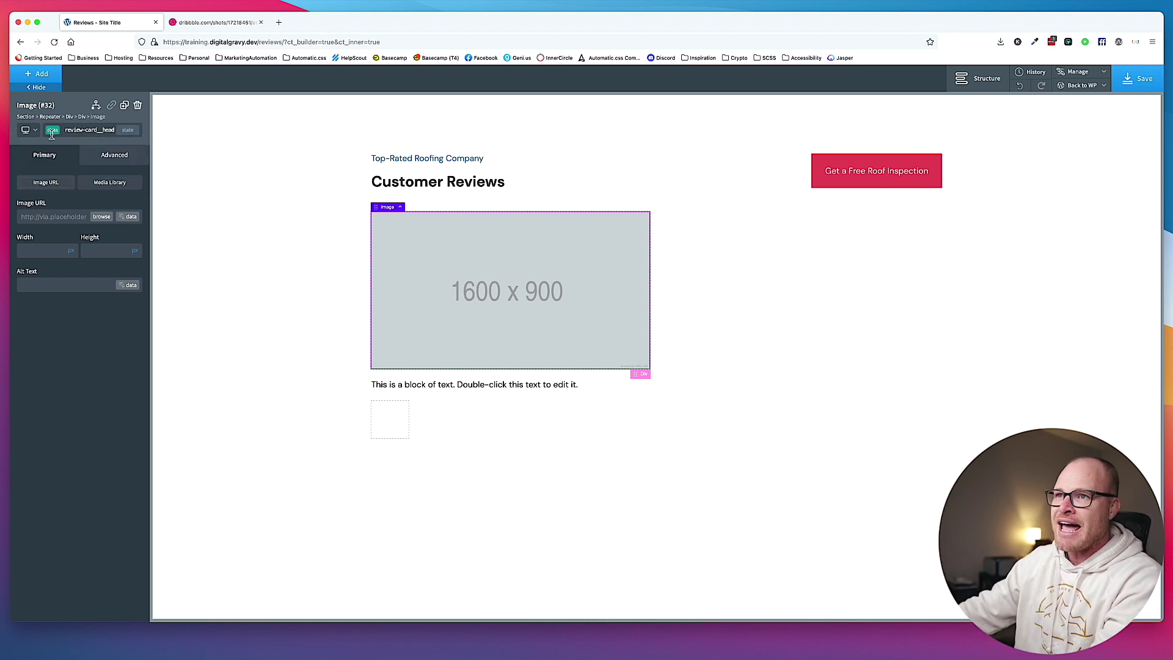
Switch the image's width and height units to rem and set both to 7.5.
{"action": "left_click", "coordinate": [71, 251]}
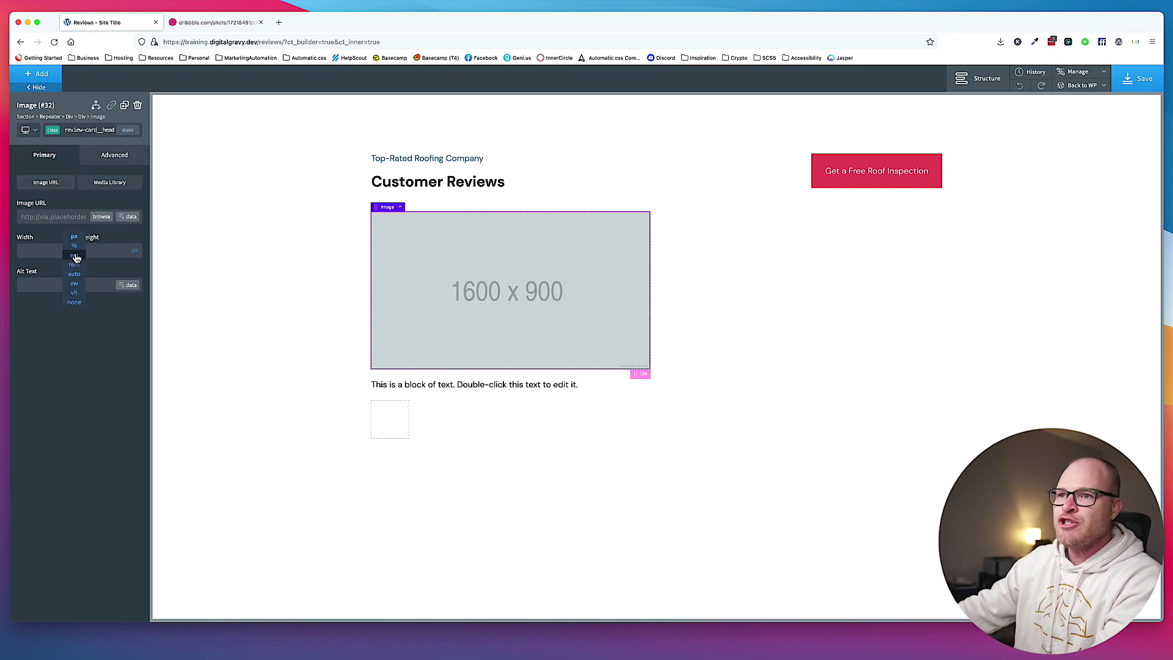
{"action": "left_click", "coordinate": [72, 268]}
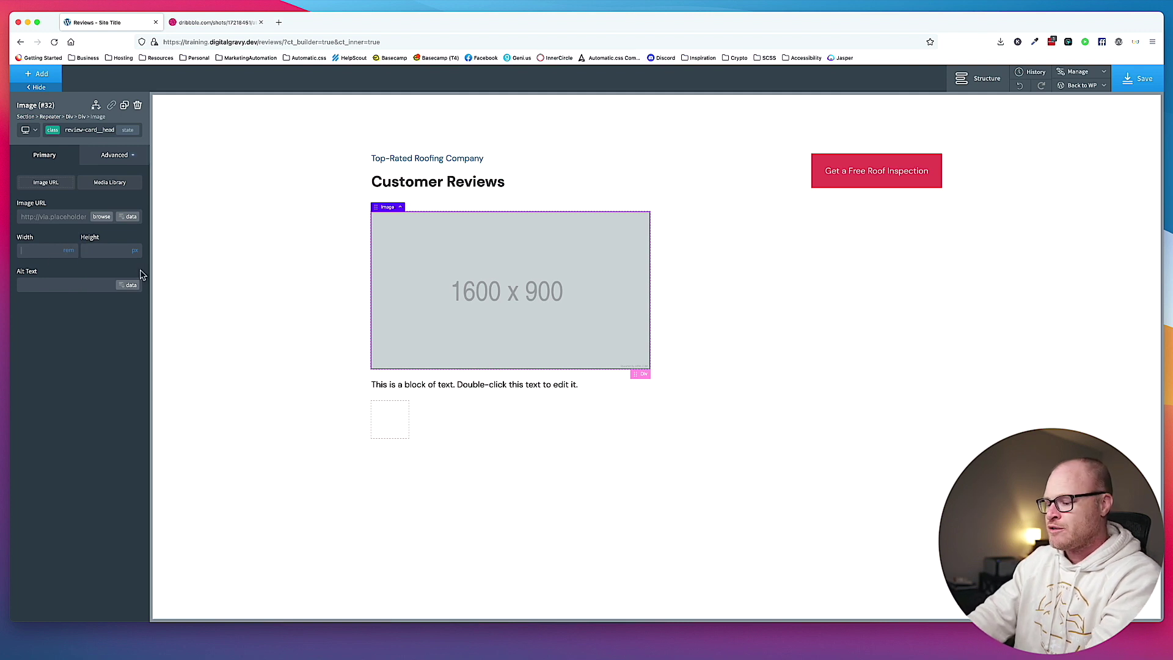
{"action": "type", "text": "6"}
{"action": "left_click", "coordinate": [135, 251]}
{"action": "left_click", "coordinate": [137, 269]}
{"action": "type", "text": "6"}
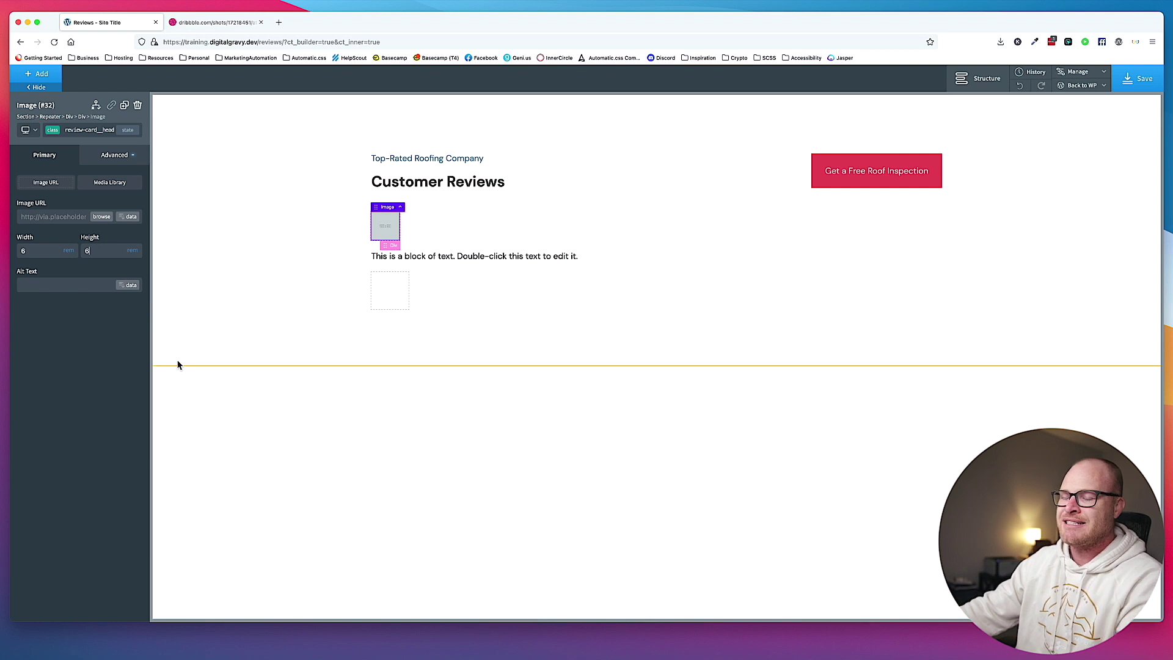
{"action": "left_click", "coordinate": [439, 225]}
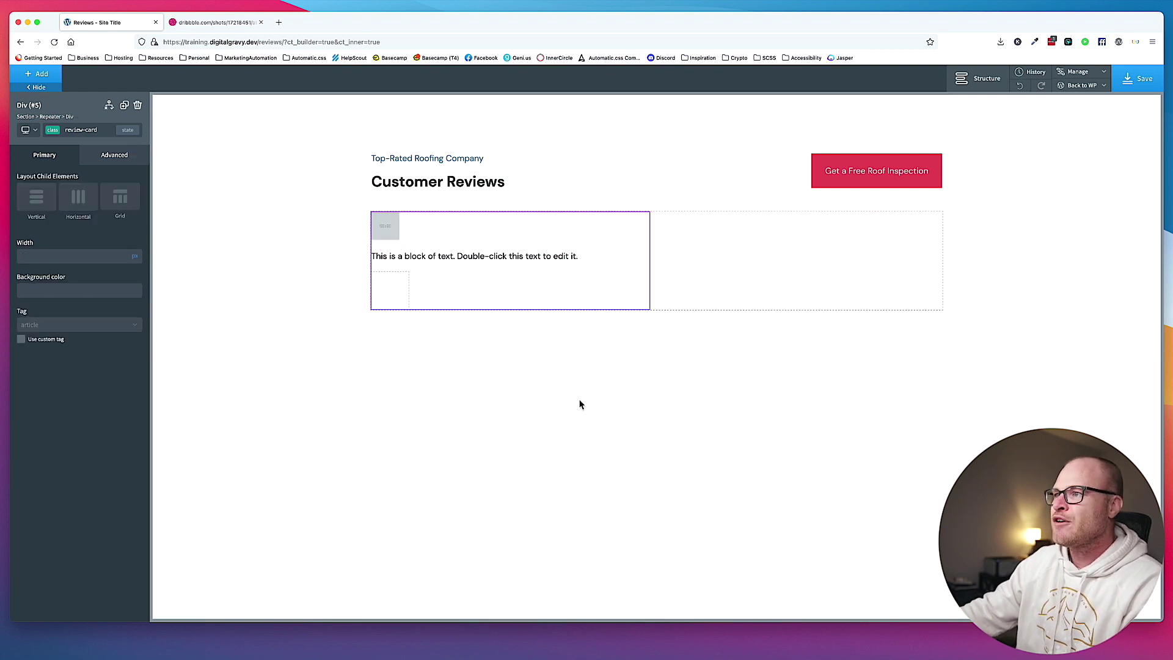
{"action": "left_click", "coordinate": [383, 228]}
{"action": "left_click", "coordinate": [40, 250]}
{"action": "type", "text": "7.5"}
{"action": "double_click", "coordinate": [98, 247]}
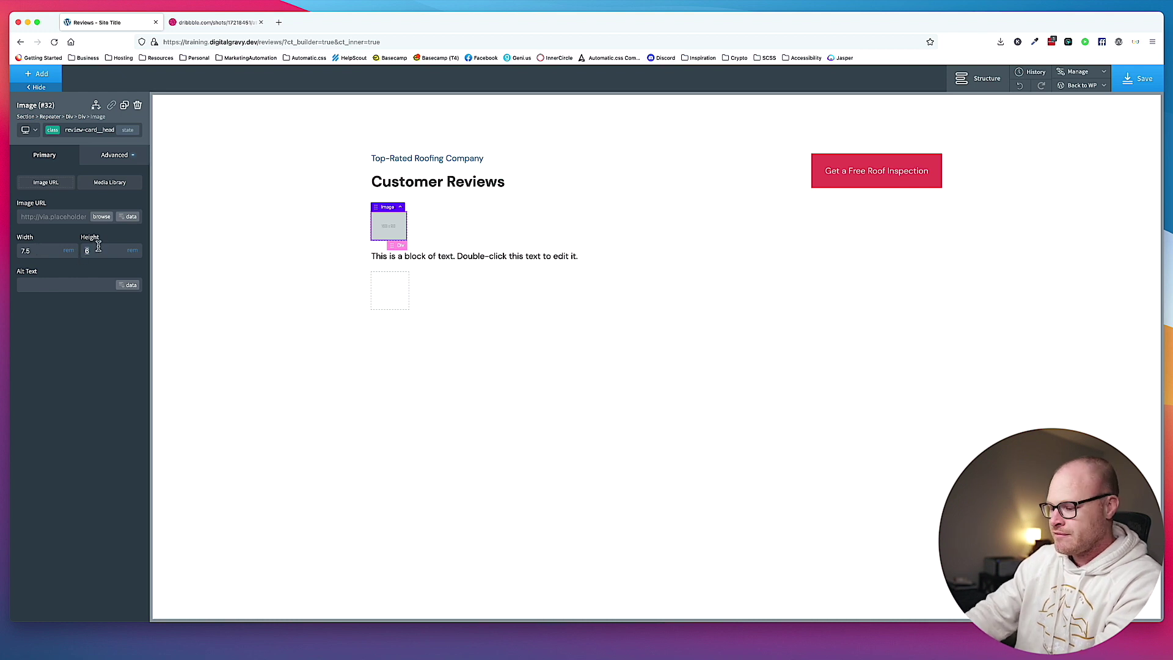
{"action": "type", "text": "7,.5"}
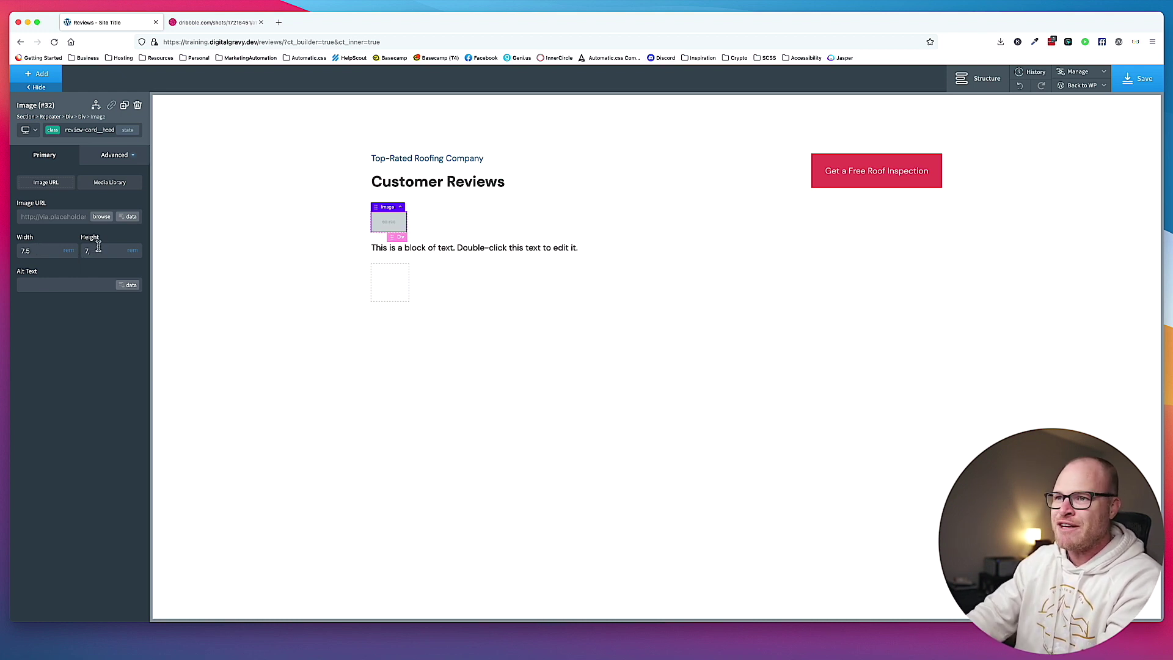
Insert a Div below the header image and give it the class review-card__header__data.
{"action": "left_click", "coordinate": [469, 227]}
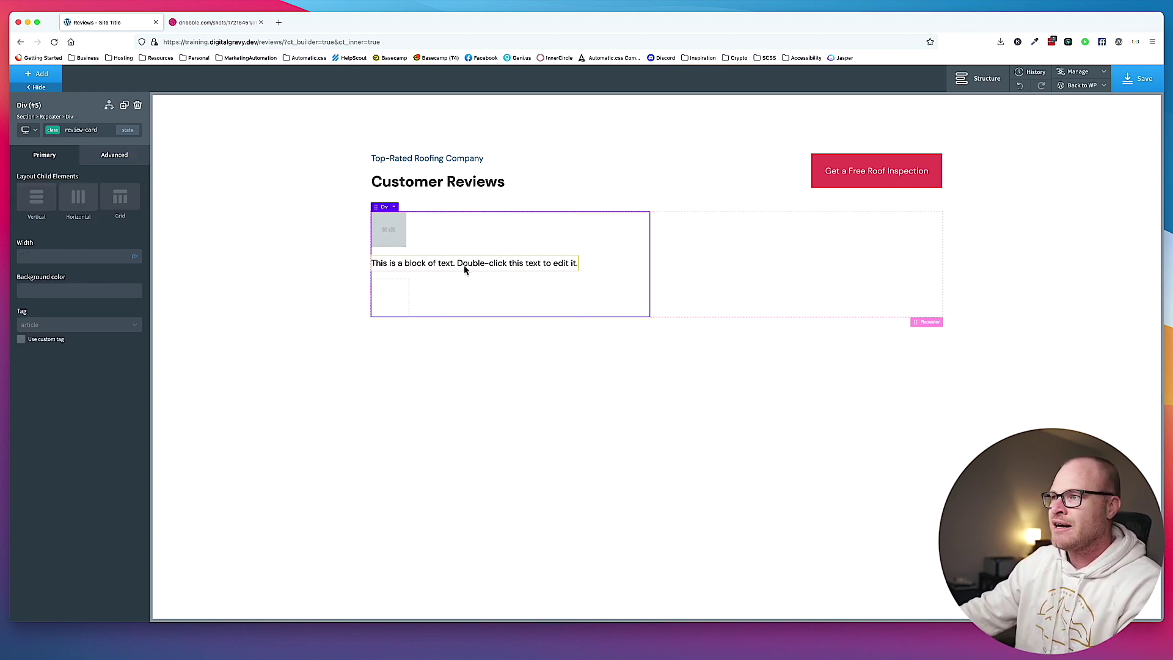
{"action": "left_click", "coordinate": [402, 234]}
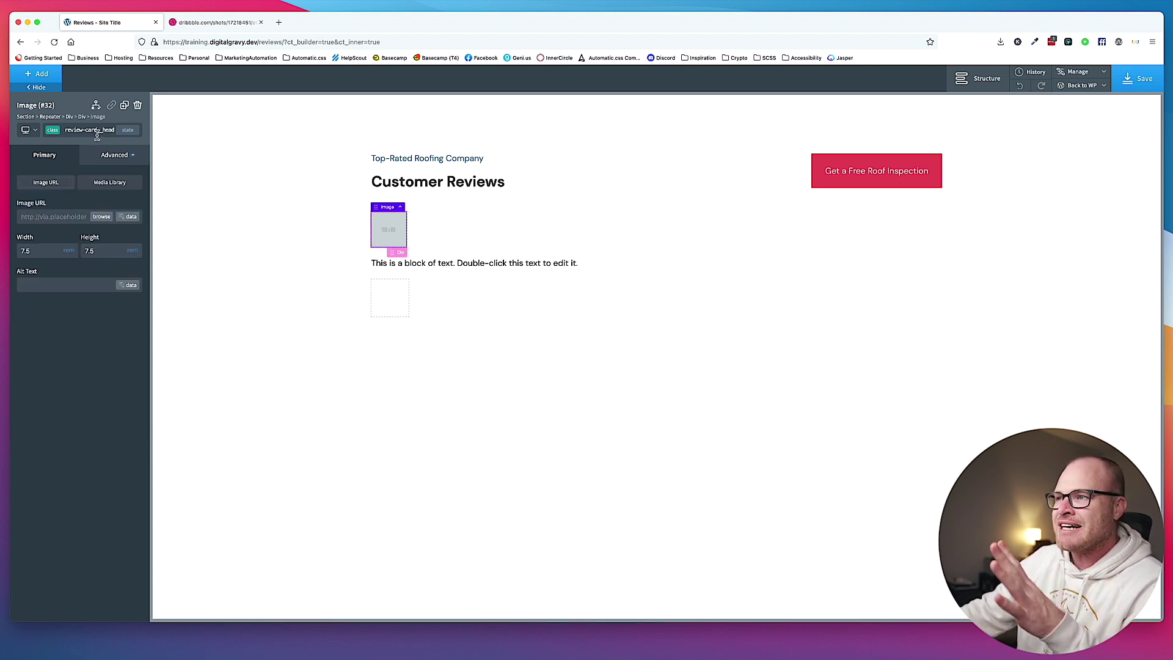
{"action": "left_click", "coordinate": [48, 78]}
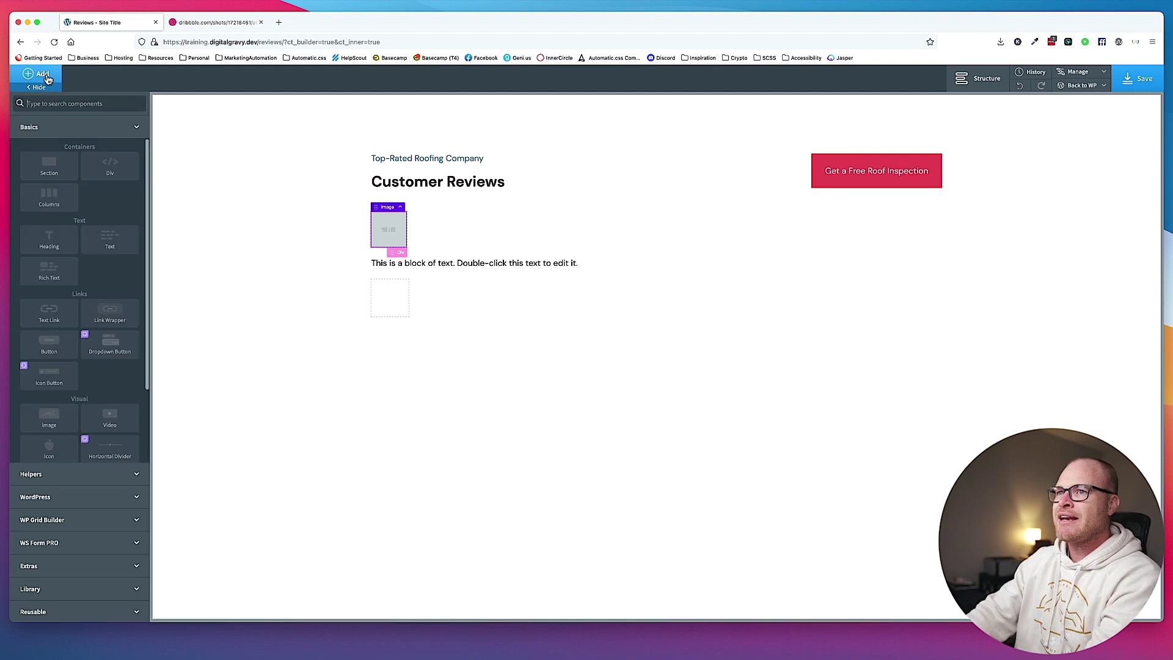
{"action": "type", "text": "div"}
{"action": "key", "text": "Return"}
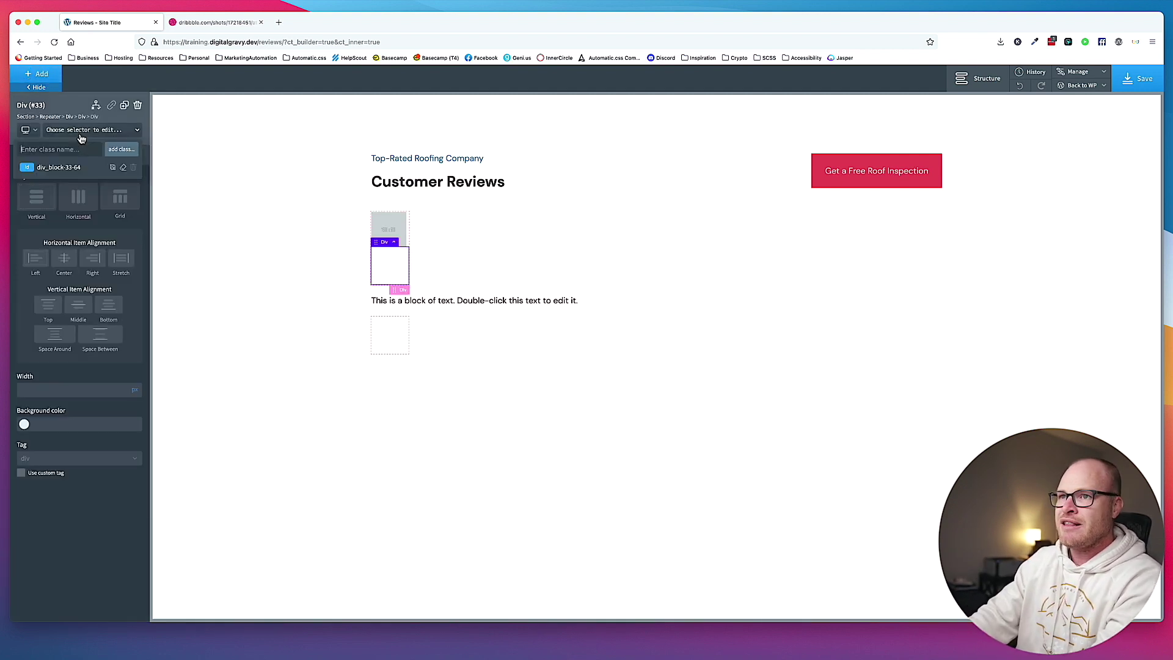
{"action": "type", "text": "review-card"}
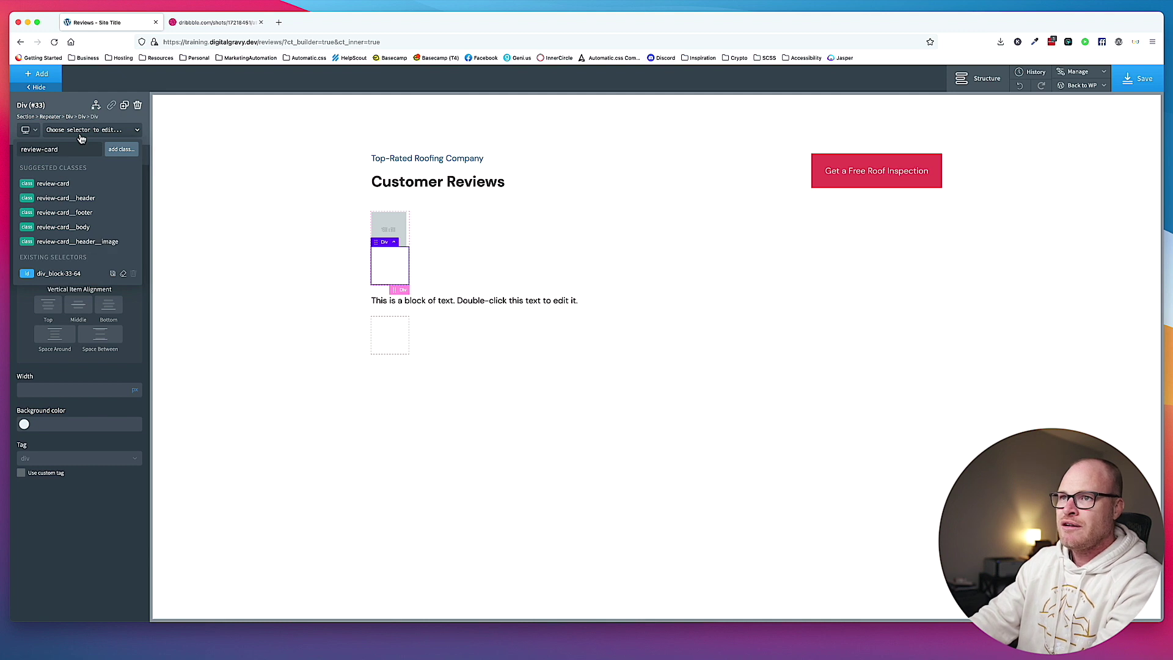
{"action": "type", "text": "__header_"}
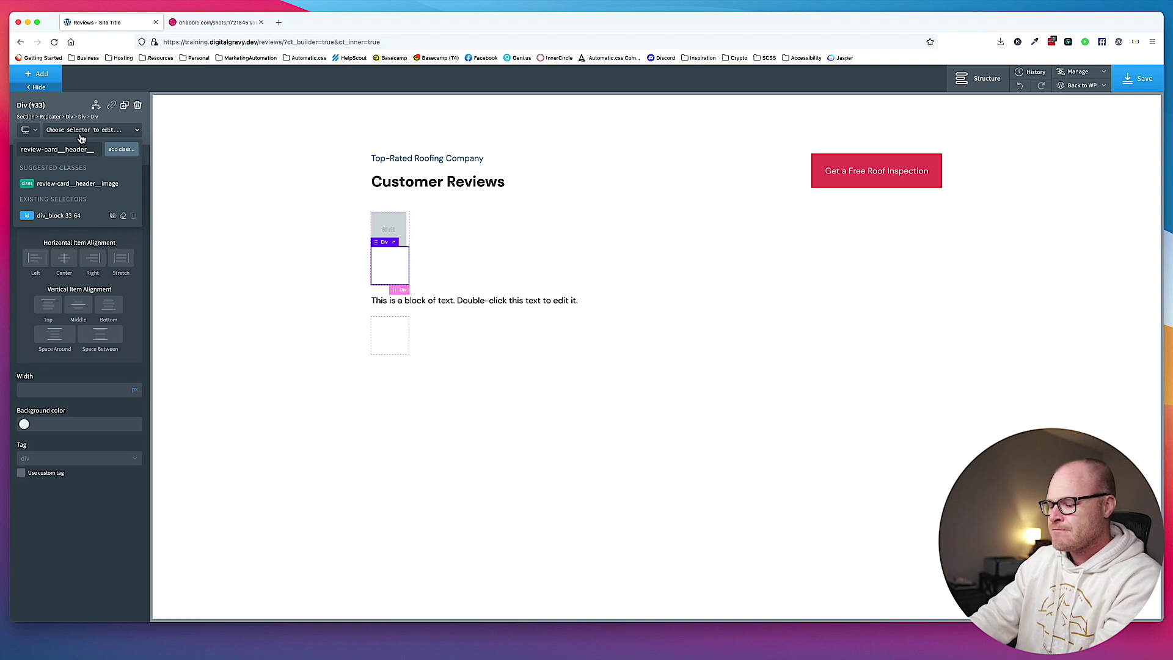
{"action": "type", "text": "_info"}
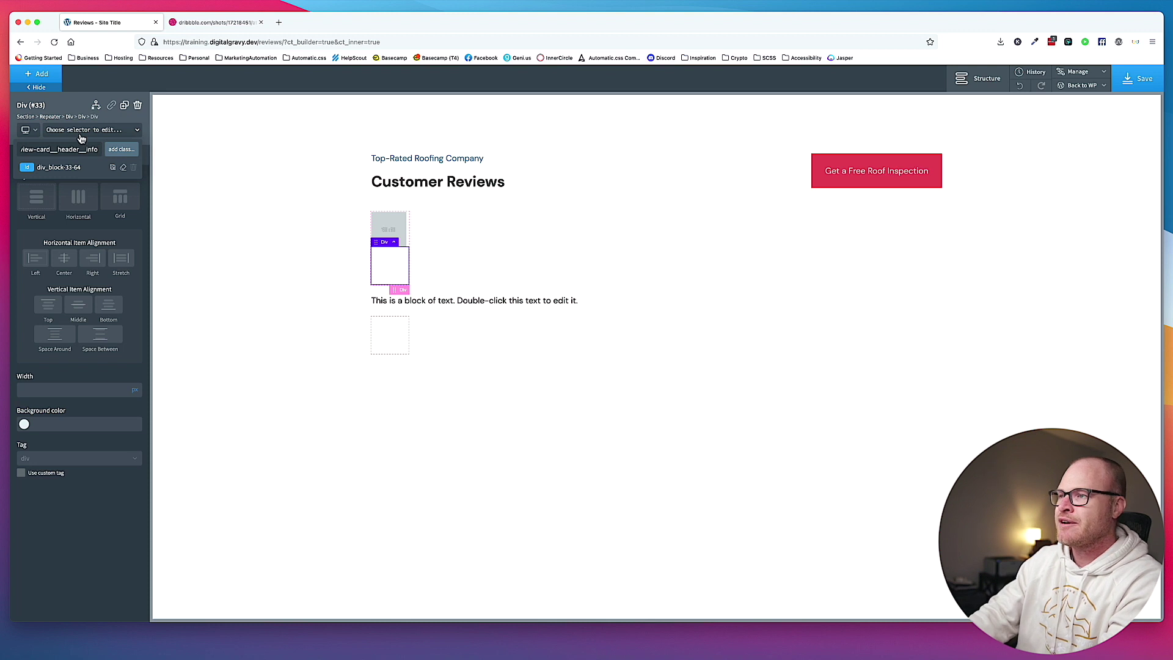
{"action": "key", "text": "BackSpace"}
{"action": "key", "text": "BackSpace"}
{"action": "key", "text": "BackSpace"}
{"action": "key", "text": "BackSpace"}
{"action": "type", "text": "data"}
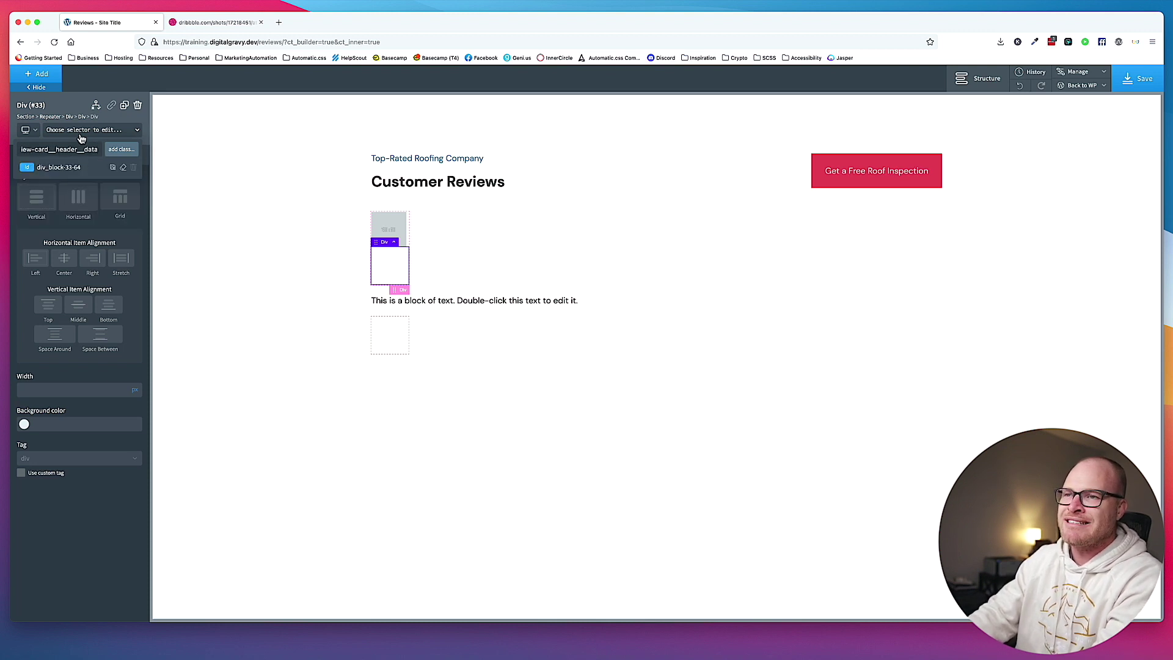
{"action": "key", "text": "Return"}
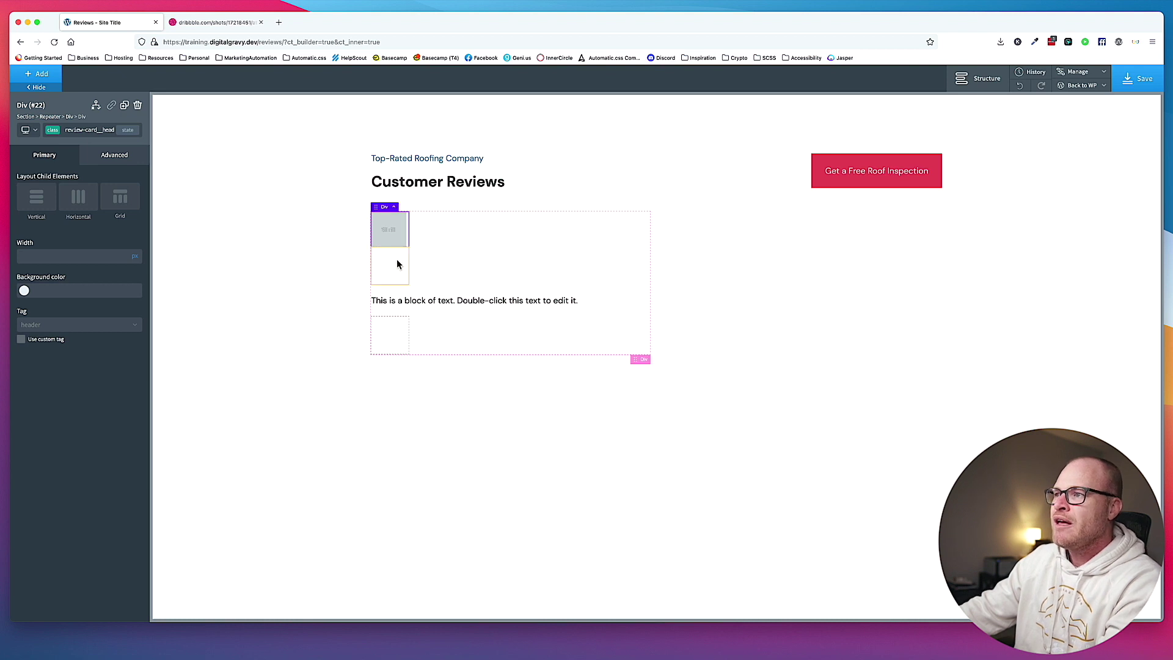
Set the card header div's layout to Horizontal so the image and data div sit side by side.
{"action": "left_click", "coordinate": [390, 214]}
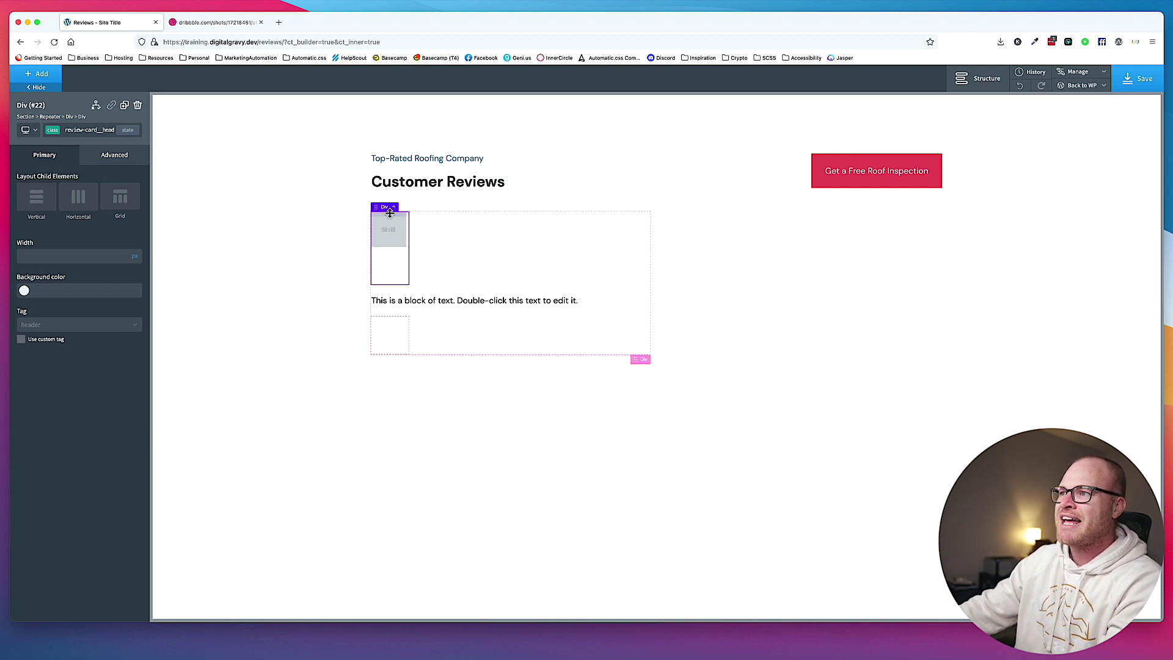
{"action": "left_click", "coordinate": [78, 203]}
{"action": "left_click", "coordinate": [416, 231]}
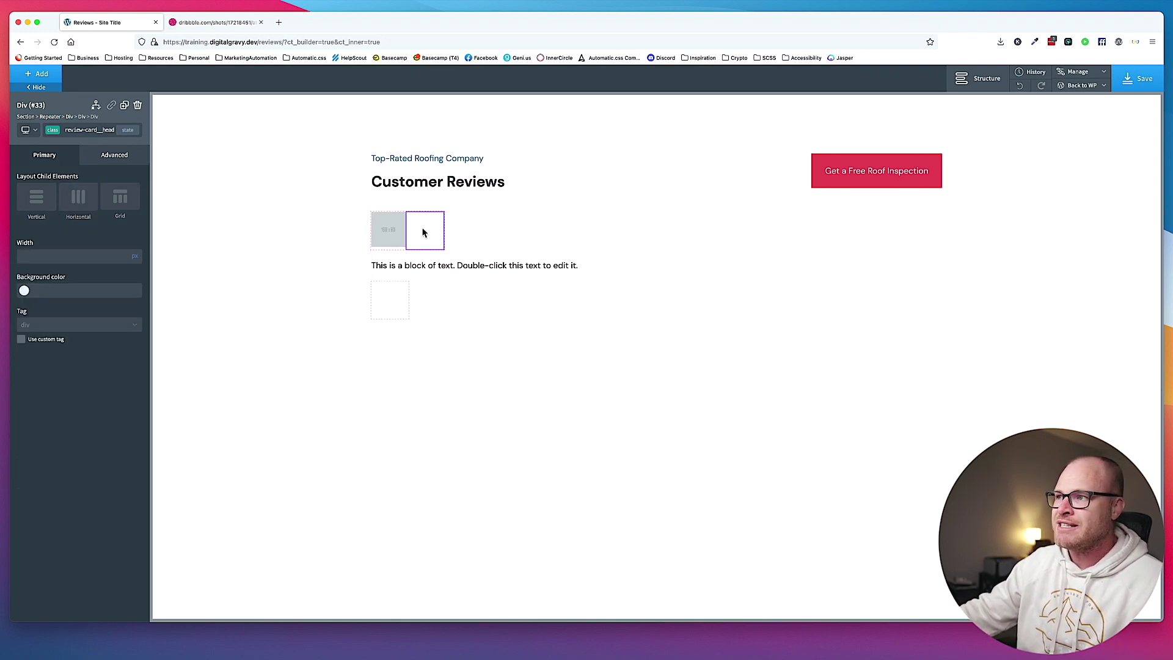
{"action": "left_click", "coordinate": [394, 225]}
{"action": "left_click", "coordinate": [420, 235]}
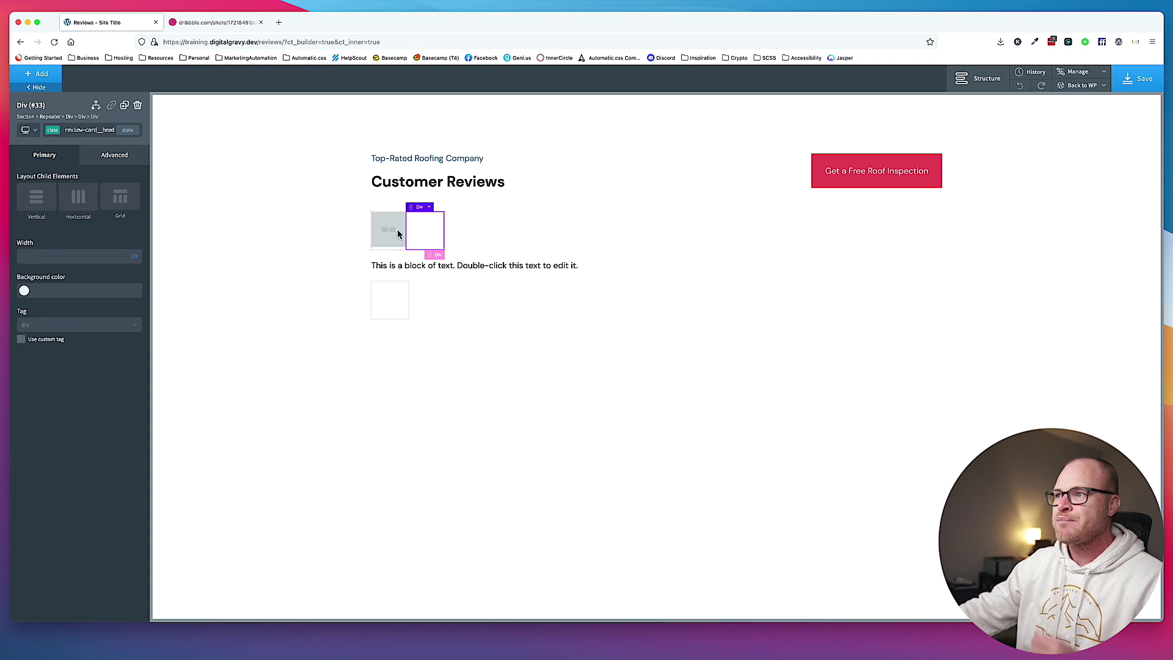
Add an H3 heading inside the data div with the class review-card__header__heading.
{"action": "left_click", "coordinate": [46, 81]}
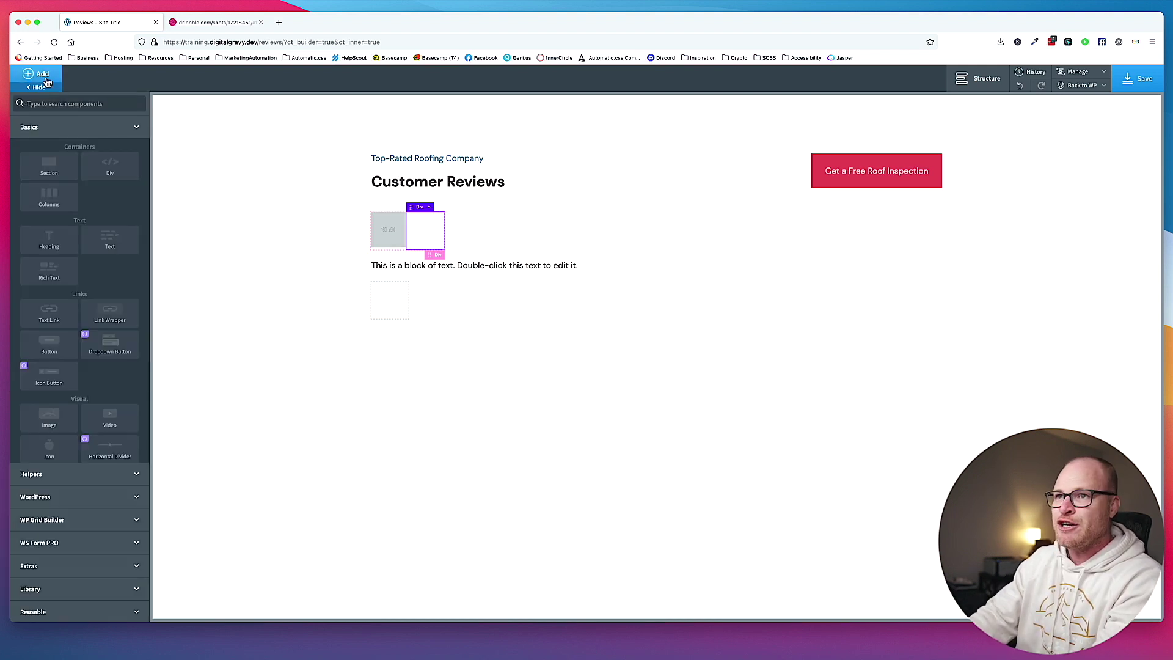
{"action": "type", "text": "head"}
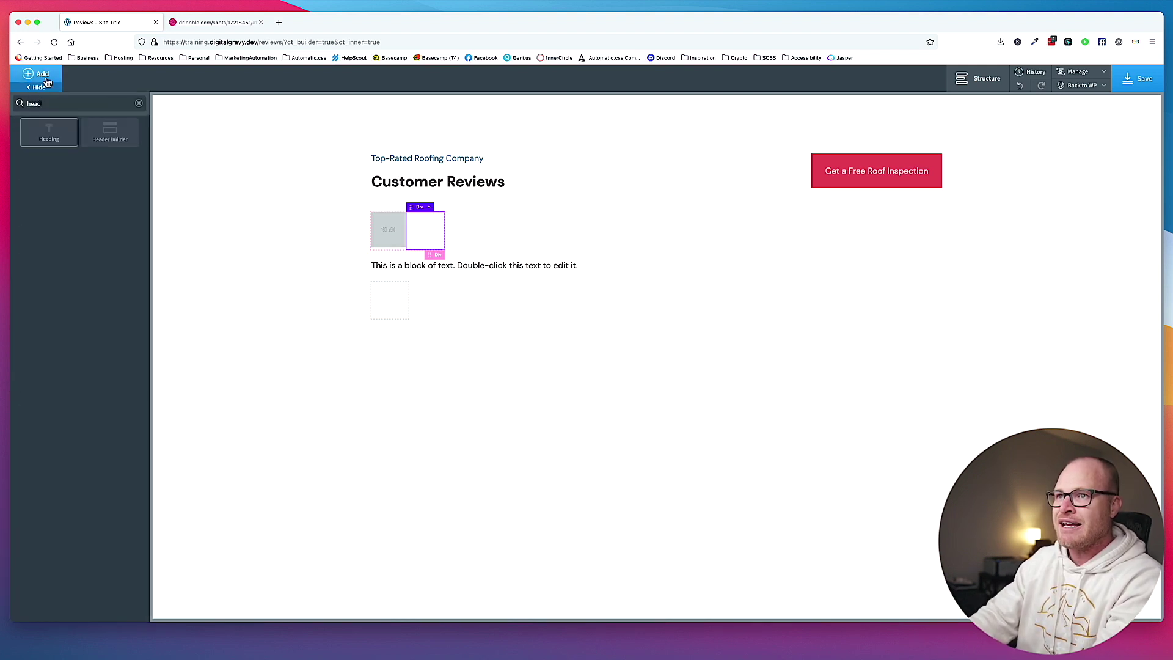
{"action": "left_click", "coordinate": [49, 131]}
{"action": "left_click", "coordinate": [81, 375]}
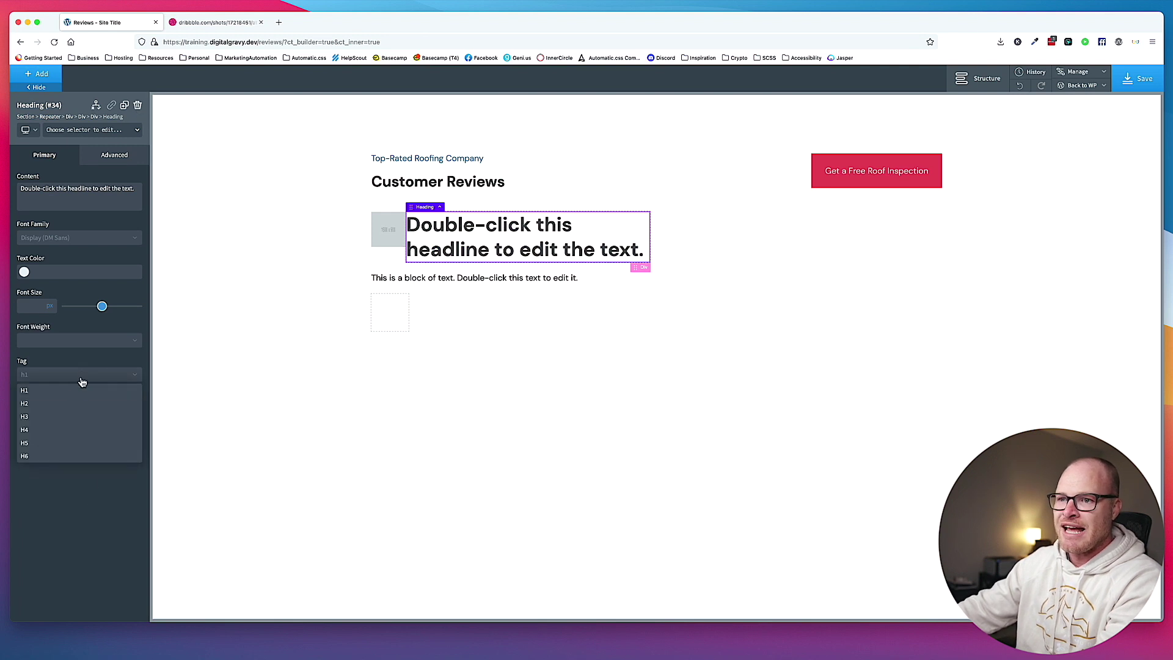
{"action": "left_click", "coordinate": [68, 420]}
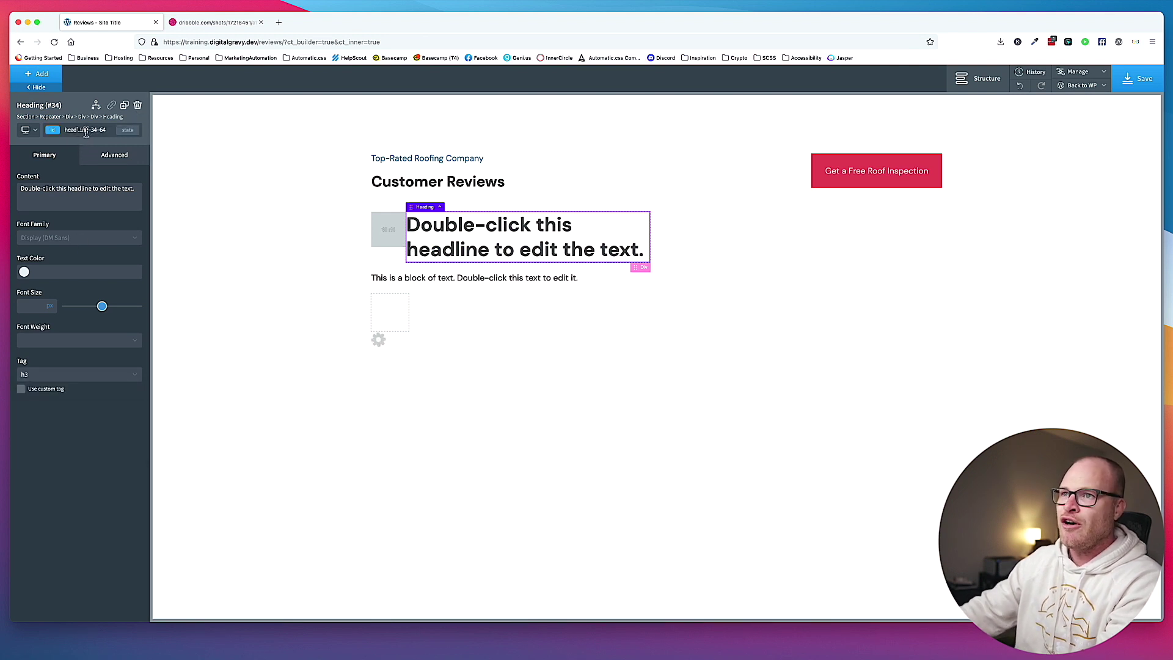
{"action": "left_click", "coordinate": [86, 130]}
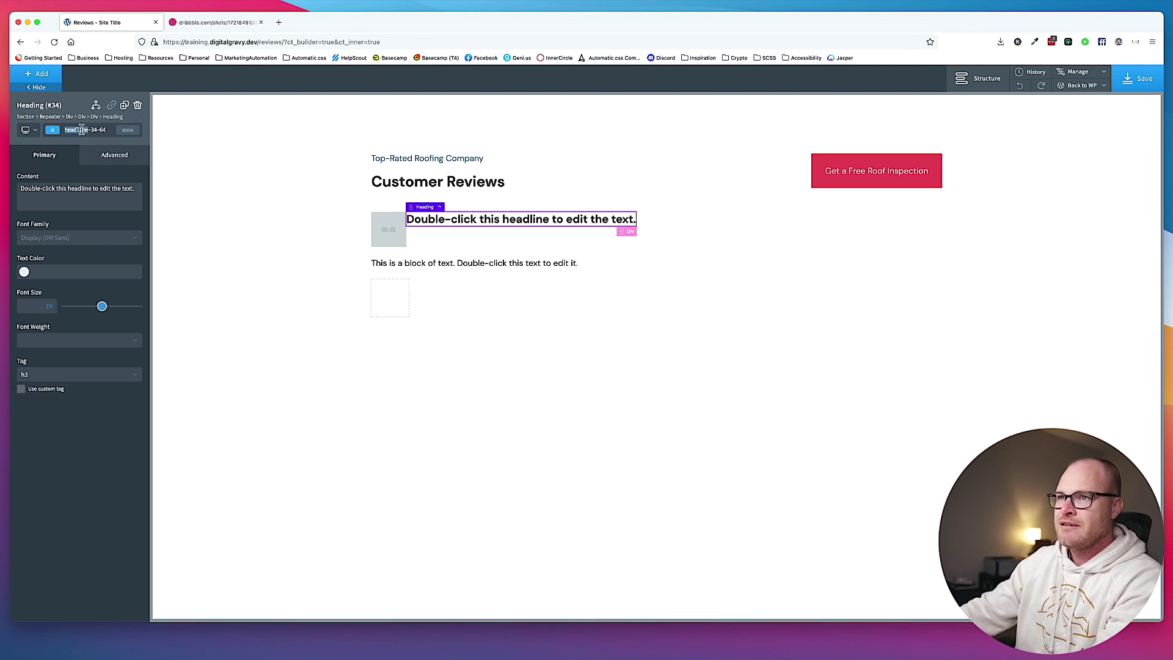
{"action": "type", "text": "review-card__"}
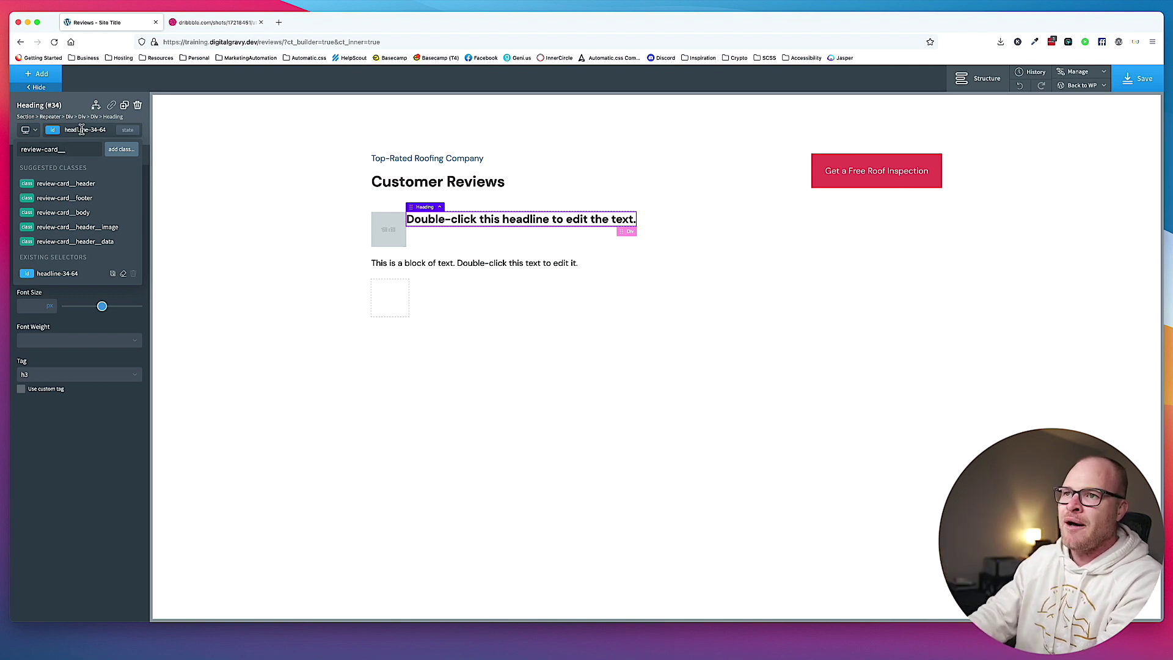
{"action": "type", "text": "header__heading"}
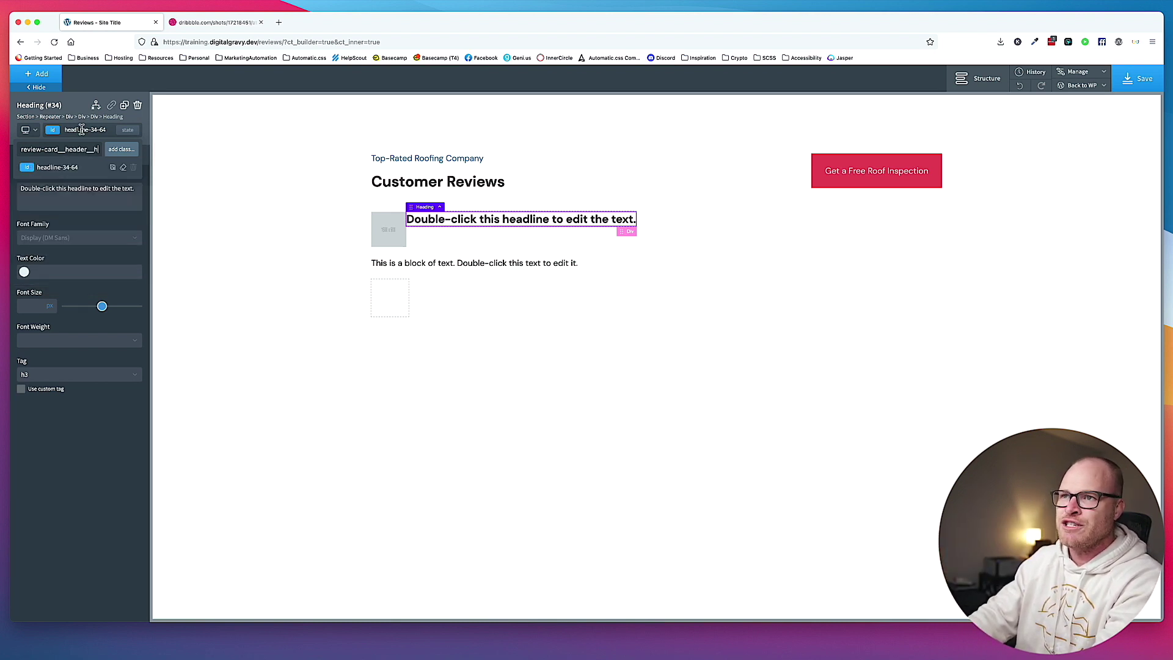
{"action": "key", "text": "Return"}
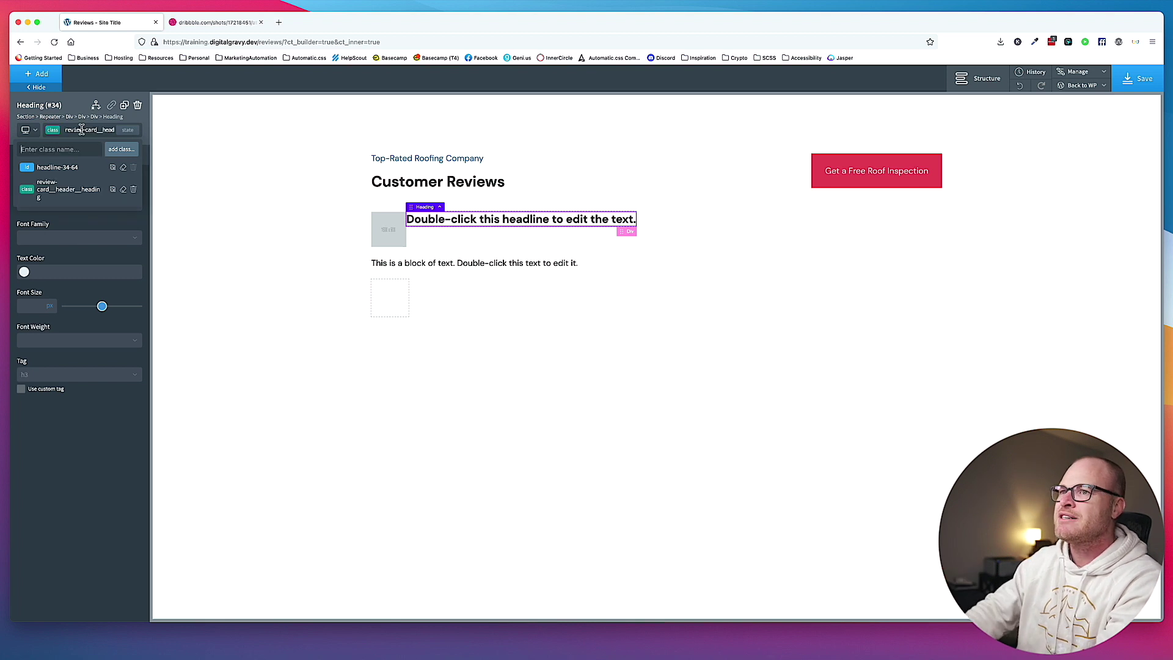
{"action": "left_click", "coordinate": [50, 76]}
Add a Text block under the heading and give it the class review-card__header__title.
{"action": "type", "text": "text"}
{"action": "left_click", "coordinate": [49, 132]}
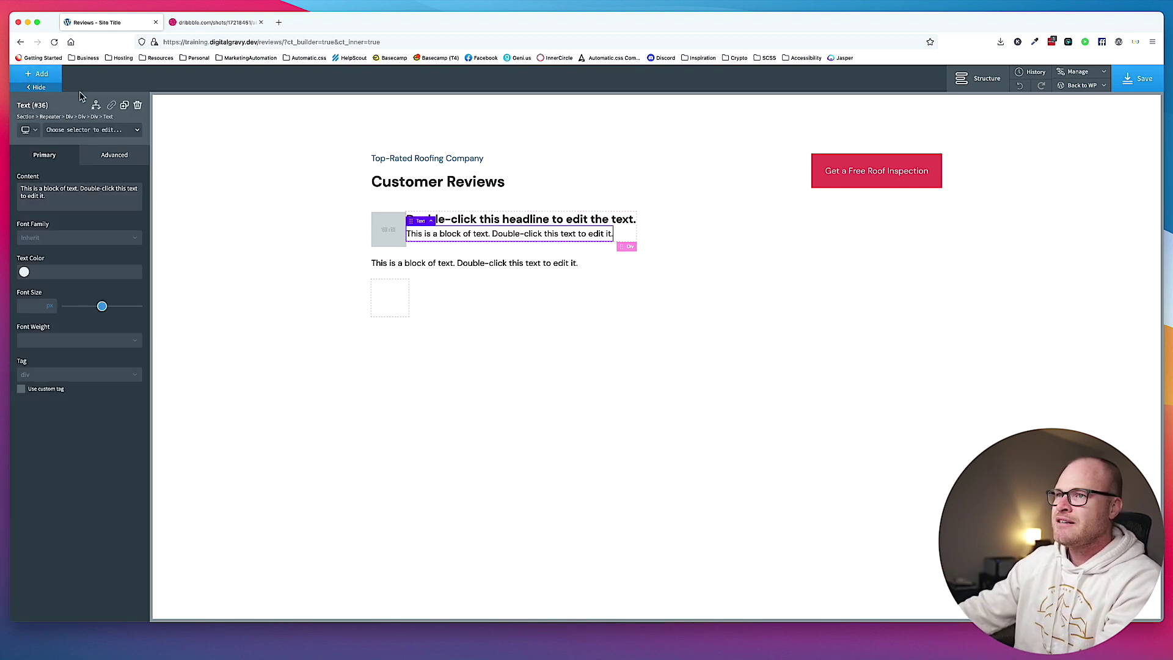
{"action": "left_click", "coordinate": [86, 133]}
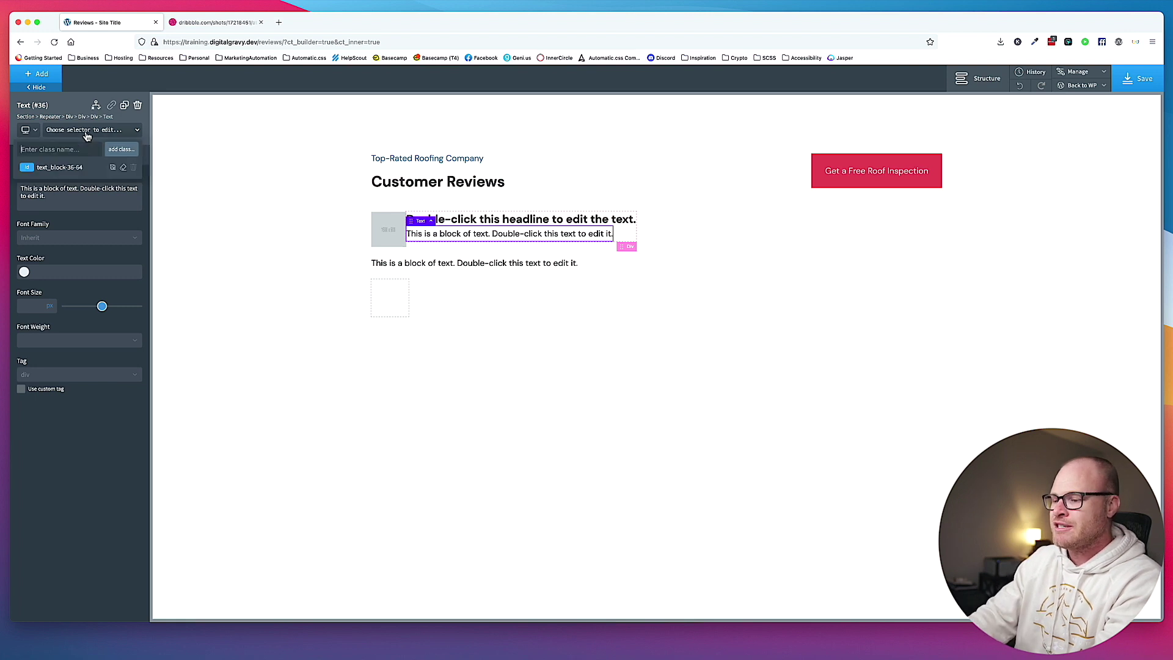
{"action": "type", "text": "review-card__headi"}
{"action": "type", "text": "r_"}
{"action": "type", "text": "_title"}
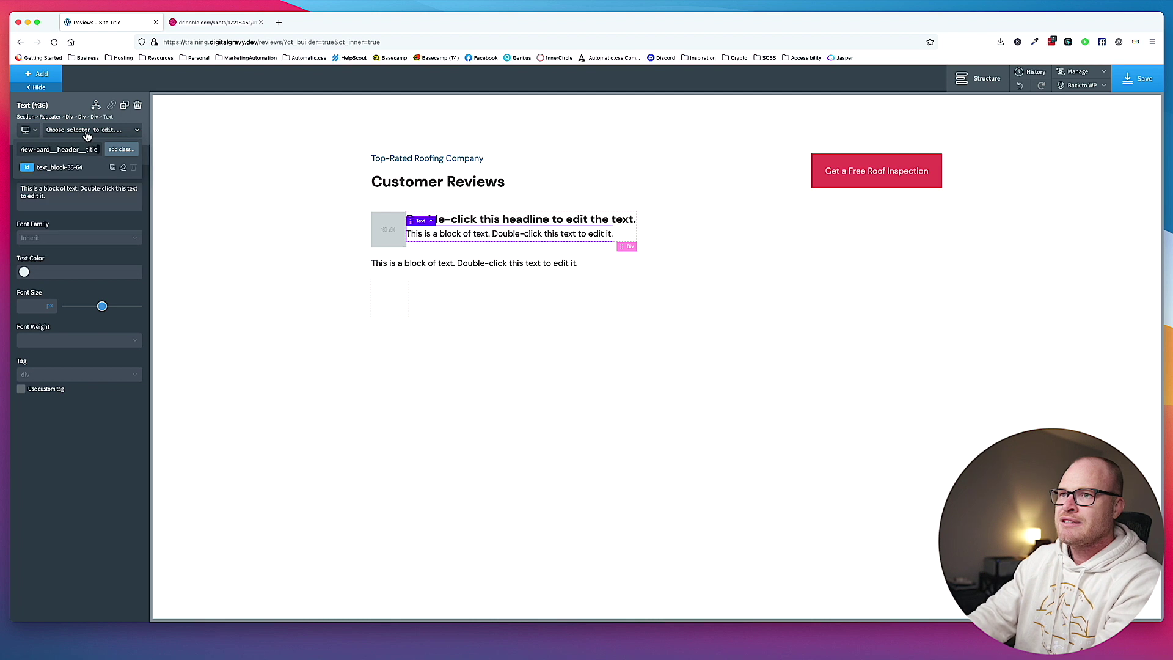
{"action": "key", "text": "BackSpace"}
{"action": "key", "text": "BackSpace"}
{"action": "type", "text": "customer-title"}
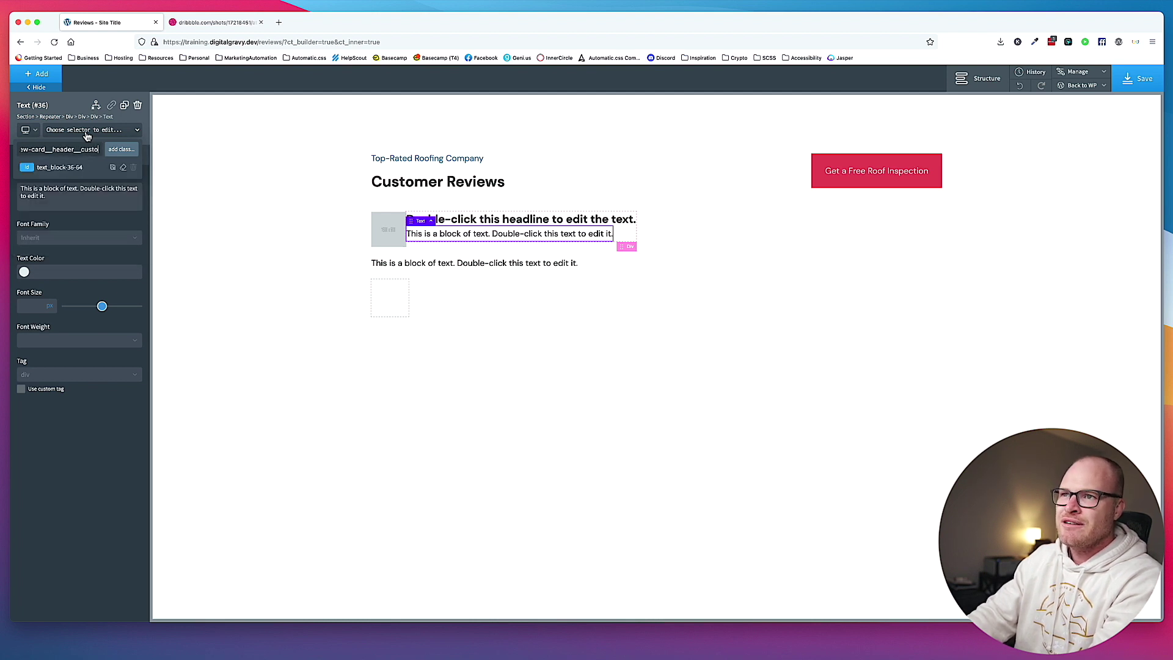
{"action": "key", "text": "BackSpace"}
{"action": "key", "text": "BackSpace"}
{"action": "key", "text": "BackSpace"}
{"action": "key", "text": "BackSpace"}
{"action": "key", "text": "BackSpace"}
{"action": "key", "text": "BackSpace"}
{"action": "key", "text": "BackSpace"}
{"action": "key", "text": "BackSpace"}
{"action": "key", "text": "BackSpace"}
{"action": "key", "text": "BackSpace"}
{"action": "key", "text": "BackSpace"}
{"action": "key", "text": "BackSpace"}
{"action": "key", "text": "BackSpace"}
{"action": "key", "text": "BackSpace"}
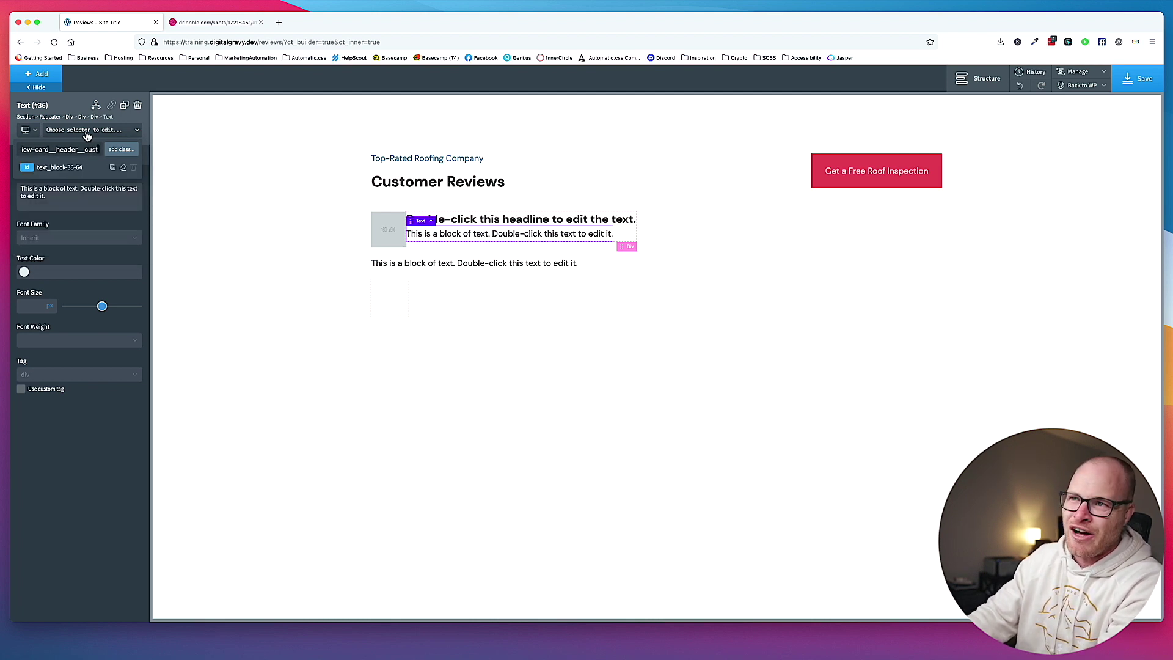
{"action": "type", "text": "_title"}
{"action": "key", "text": "Return"}
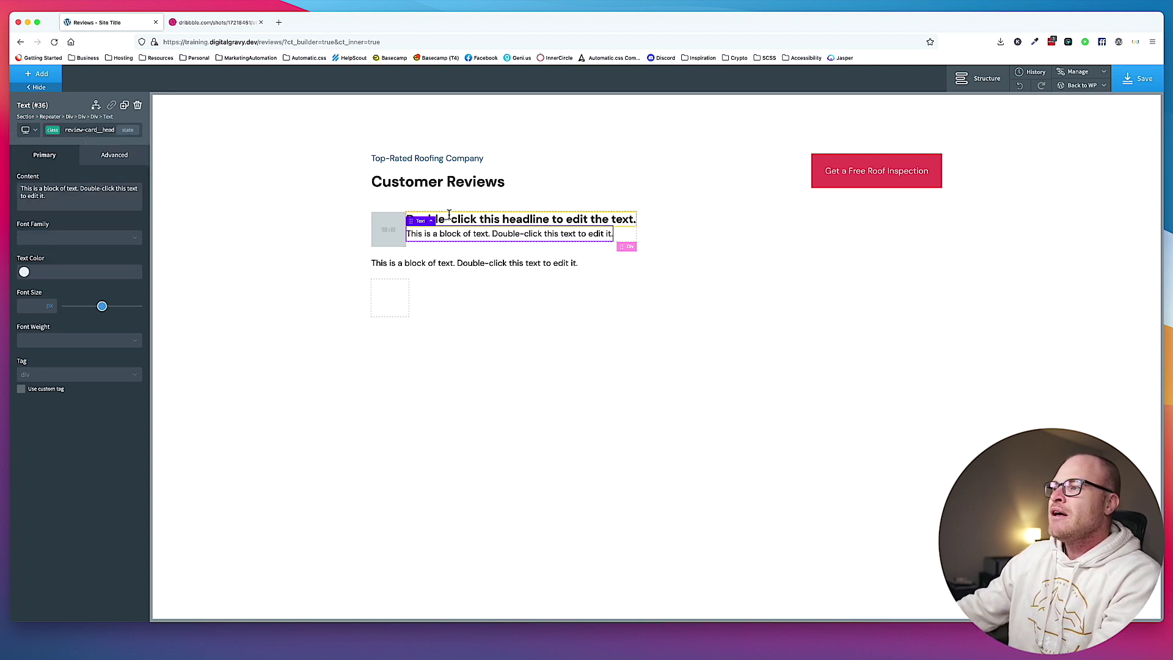
{"action": "left_click", "coordinate": [426, 244]}
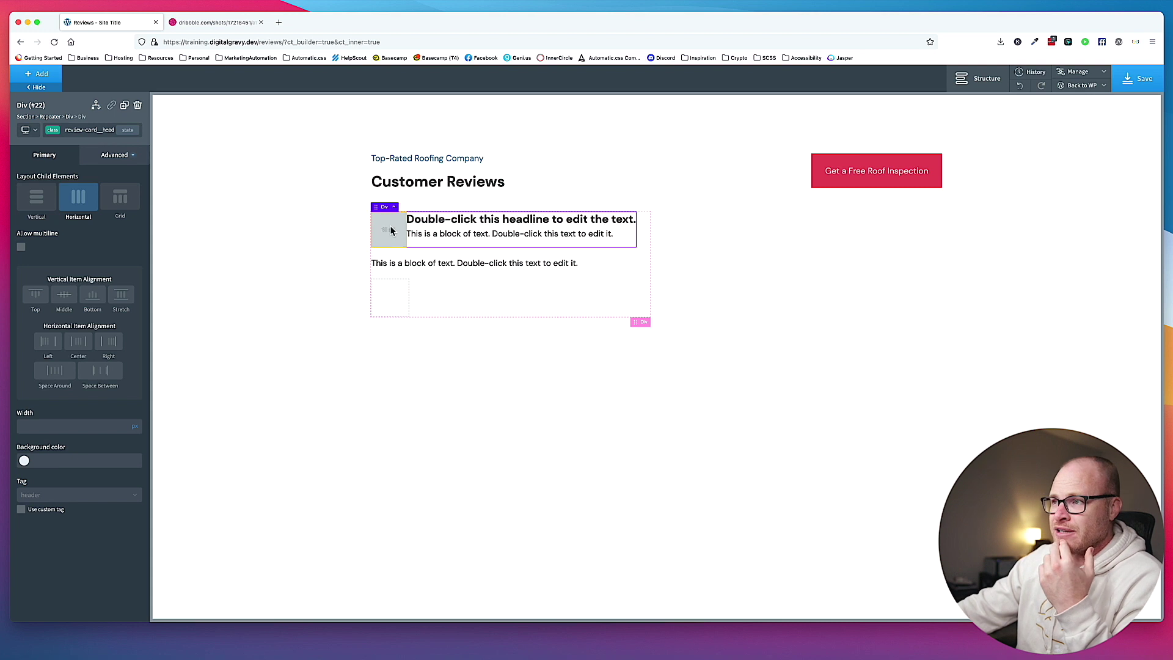
Give the placeholder image a 1 em right margin.
{"action": "left_click_drag", "start_coordinate": [389, 234], "coordinate": [363, 369]}
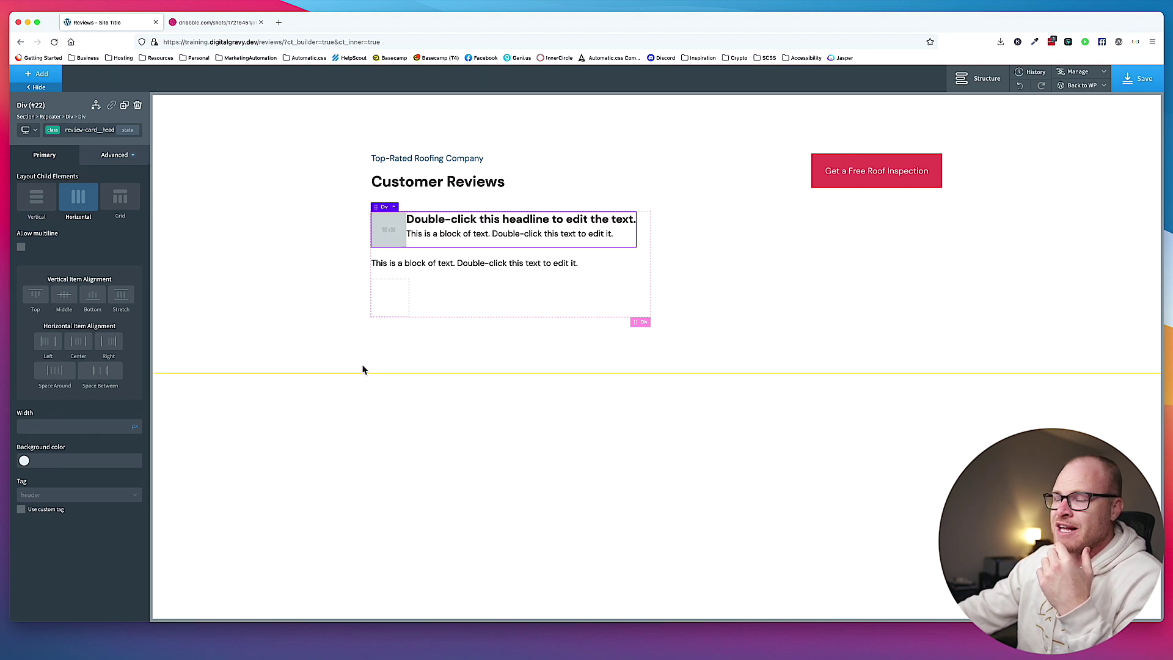
{"action": "left_click", "coordinate": [399, 234]}
{"action": "left_click", "coordinate": [116, 155]}
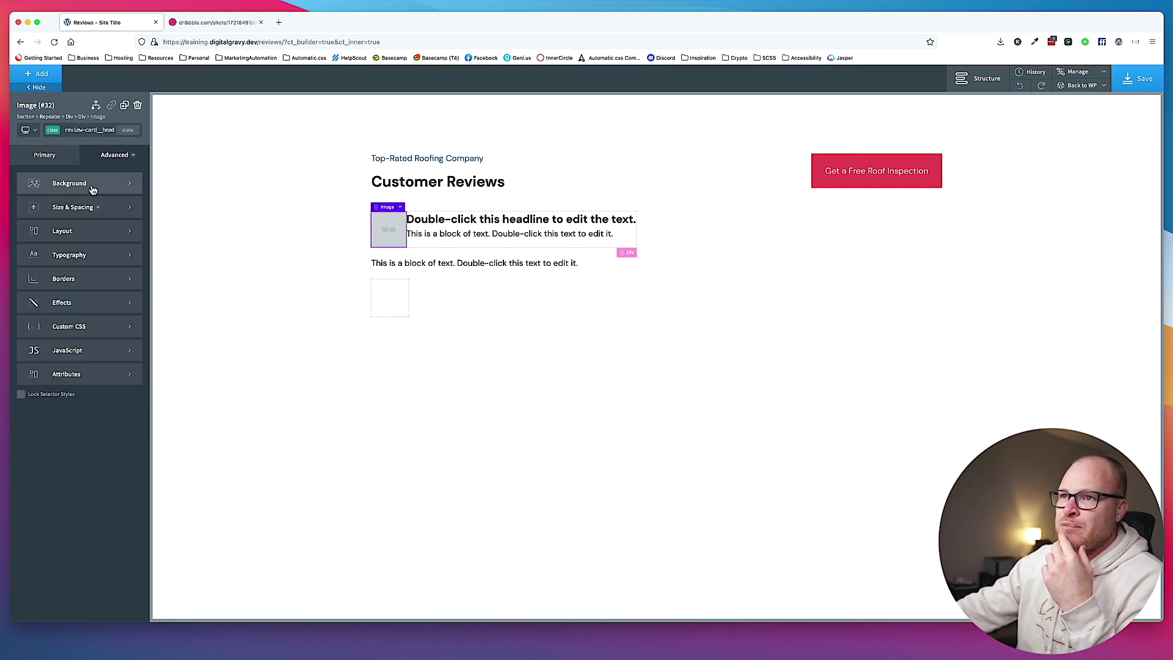
{"action": "left_click", "coordinate": [80, 208]}
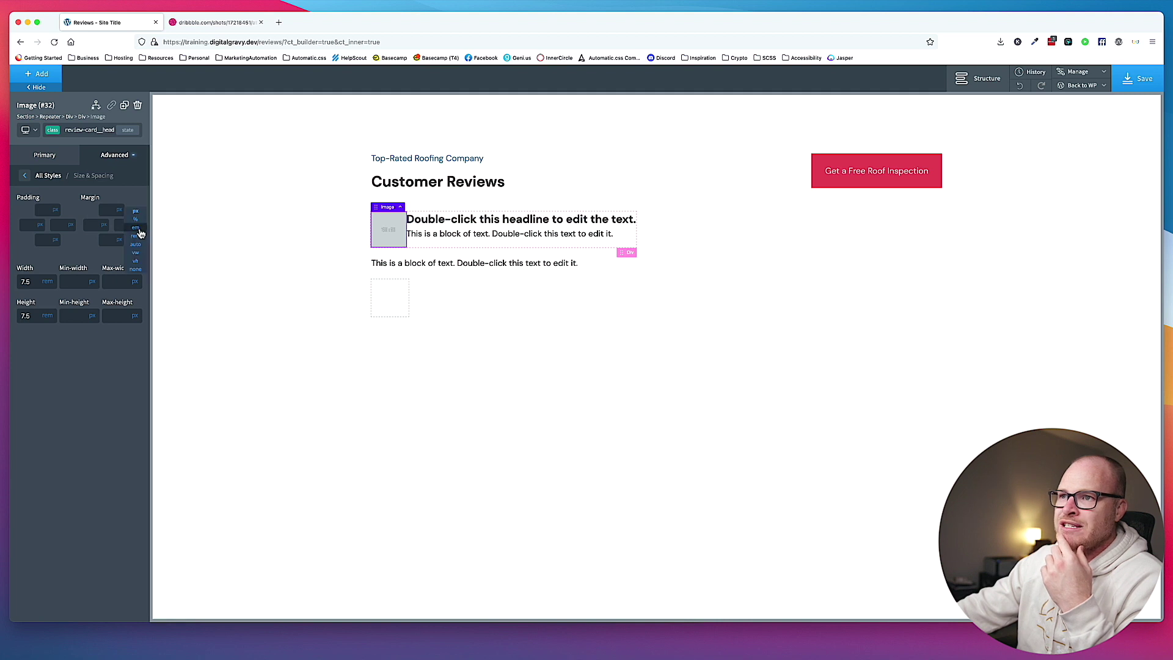
{"action": "left_click", "coordinate": [123, 227]}
{"action": "type", "text": "1"}
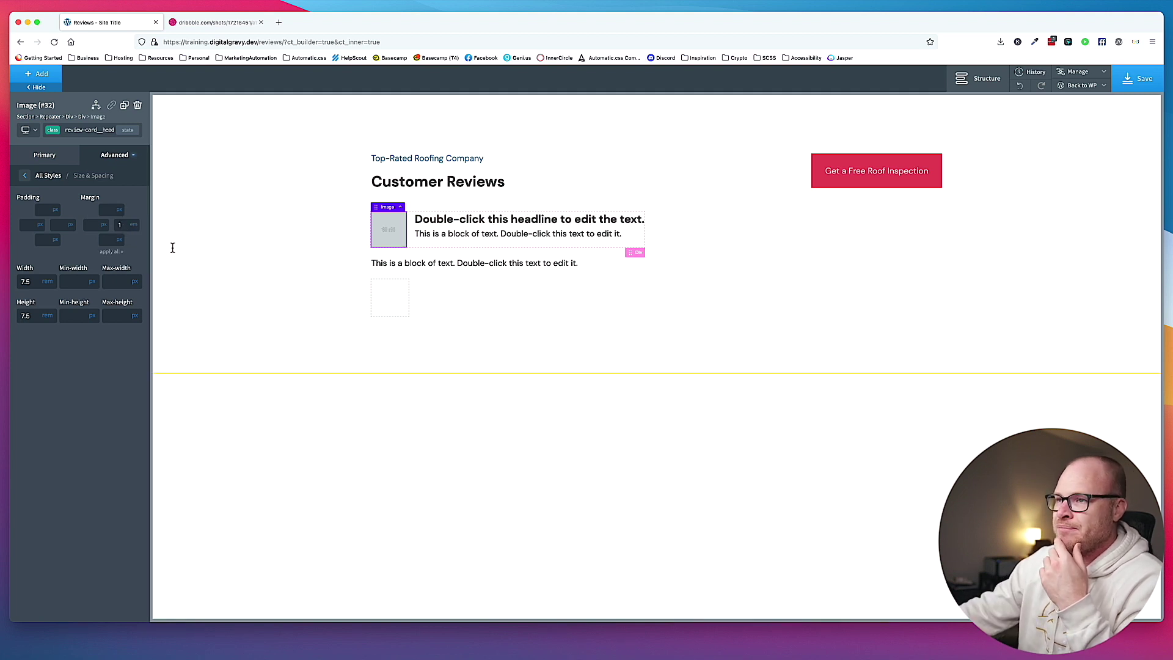
Set the header div's vertical item alignment to Middle.
{"action": "left_click", "coordinate": [260, 239]}
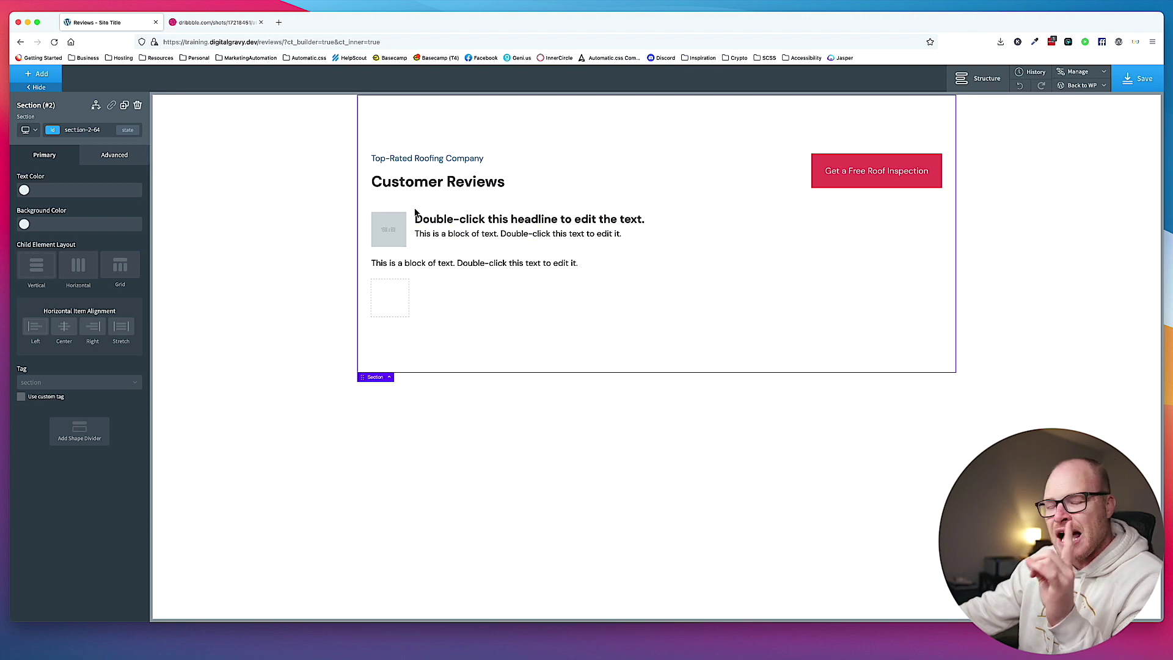
{"action": "left_click", "coordinate": [398, 217]}
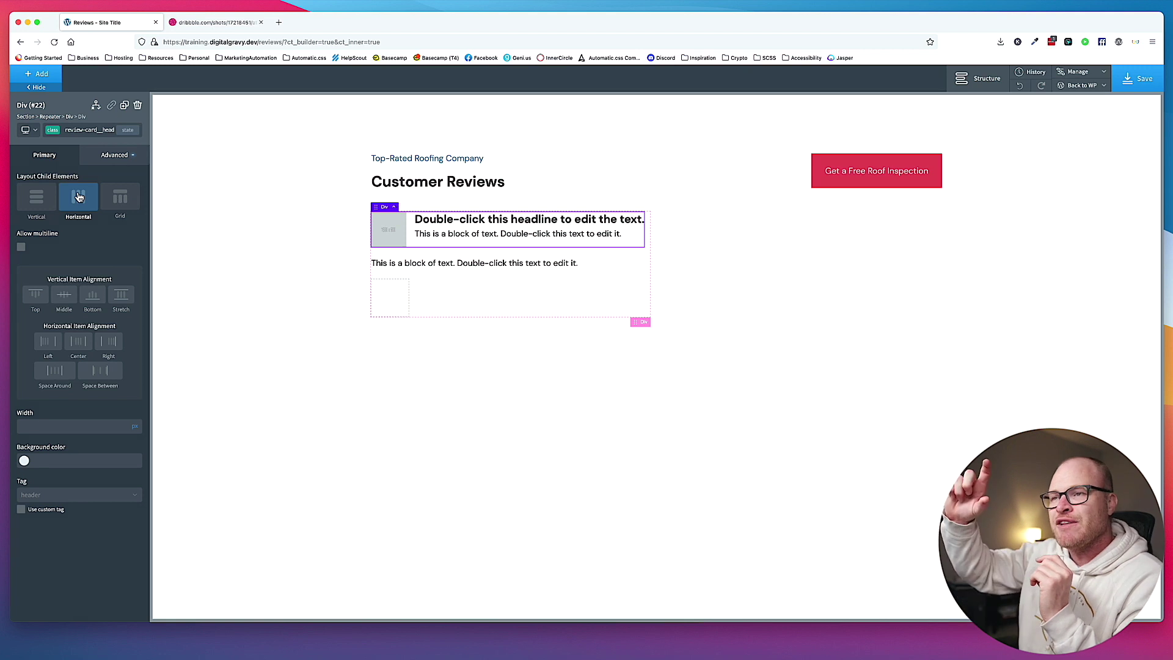
{"action": "left_click", "coordinate": [65, 295]}
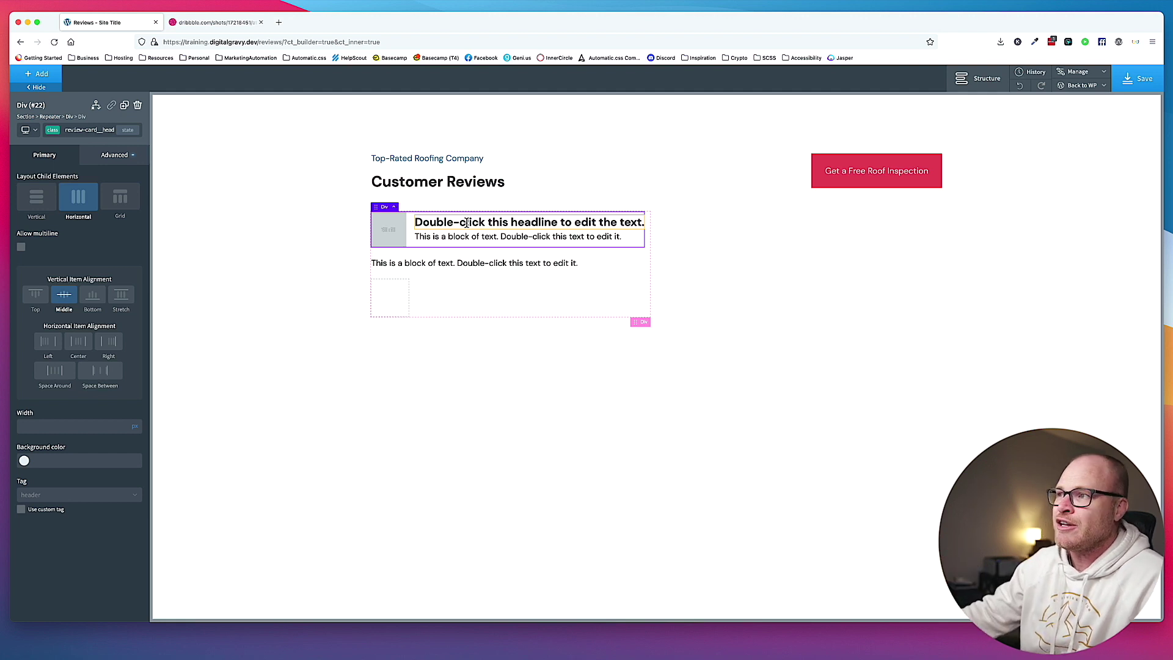
{"action": "left_click", "coordinate": [453, 223]}
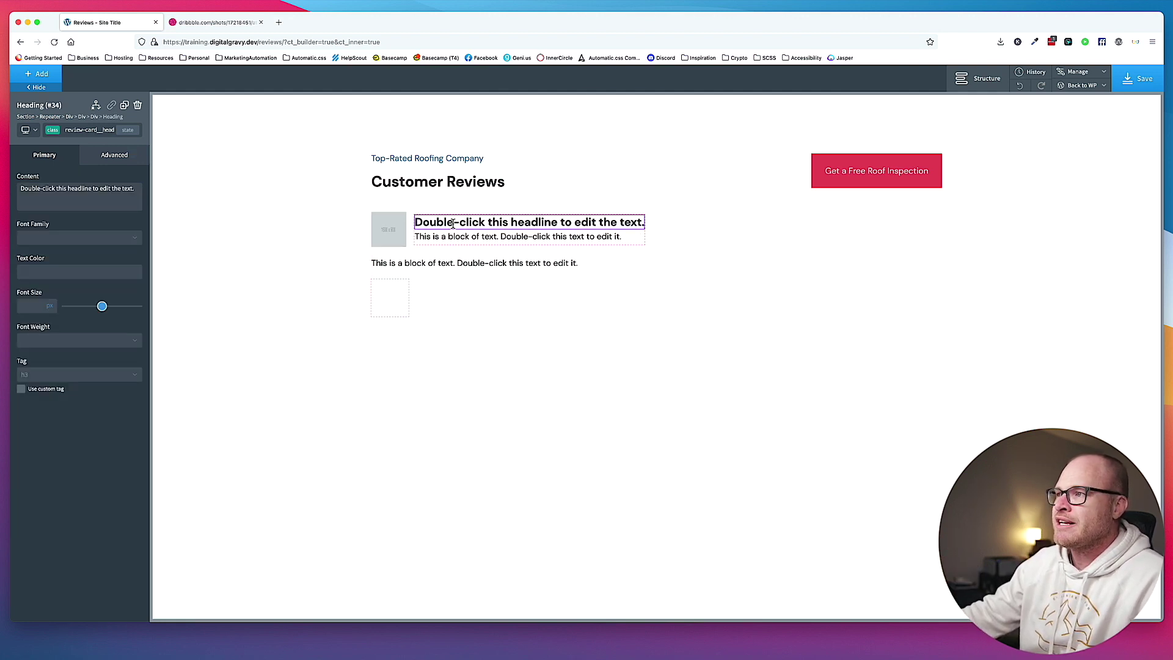
Replace the headline text with the dynamic Post Title.
{"action": "double_click", "coordinate": [452, 223]}
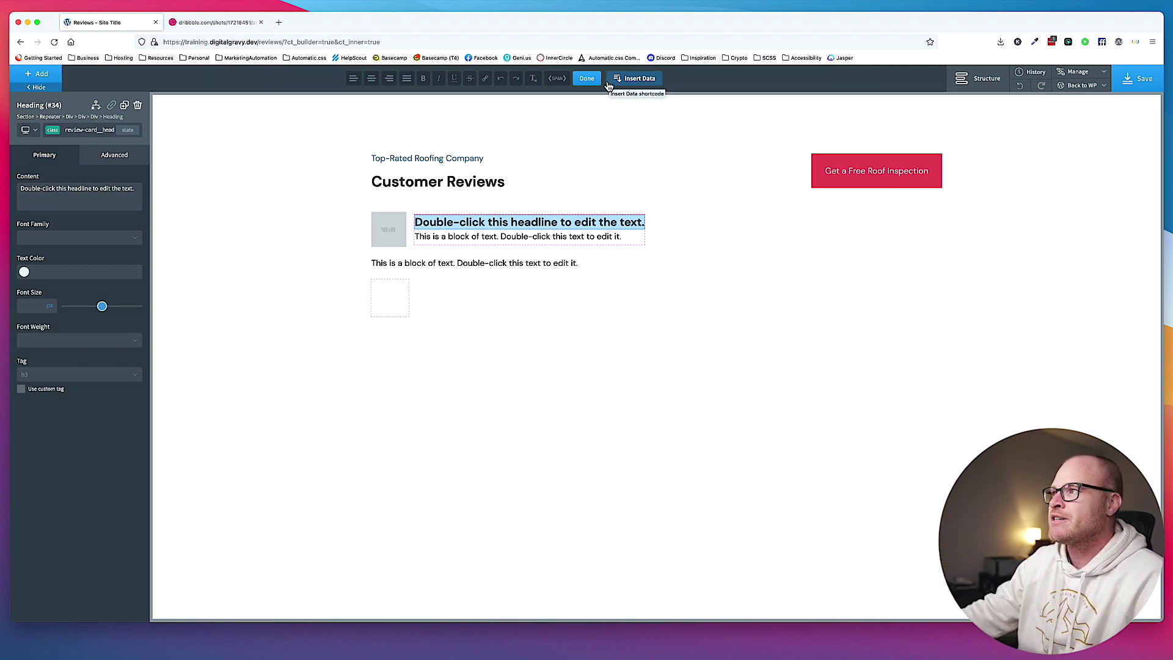
{"action": "left_click", "coordinate": [629, 80]}
{"action": "left_click", "coordinate": [261, 200]}
{"action": "left_click", "coordinate": [269, 294]}
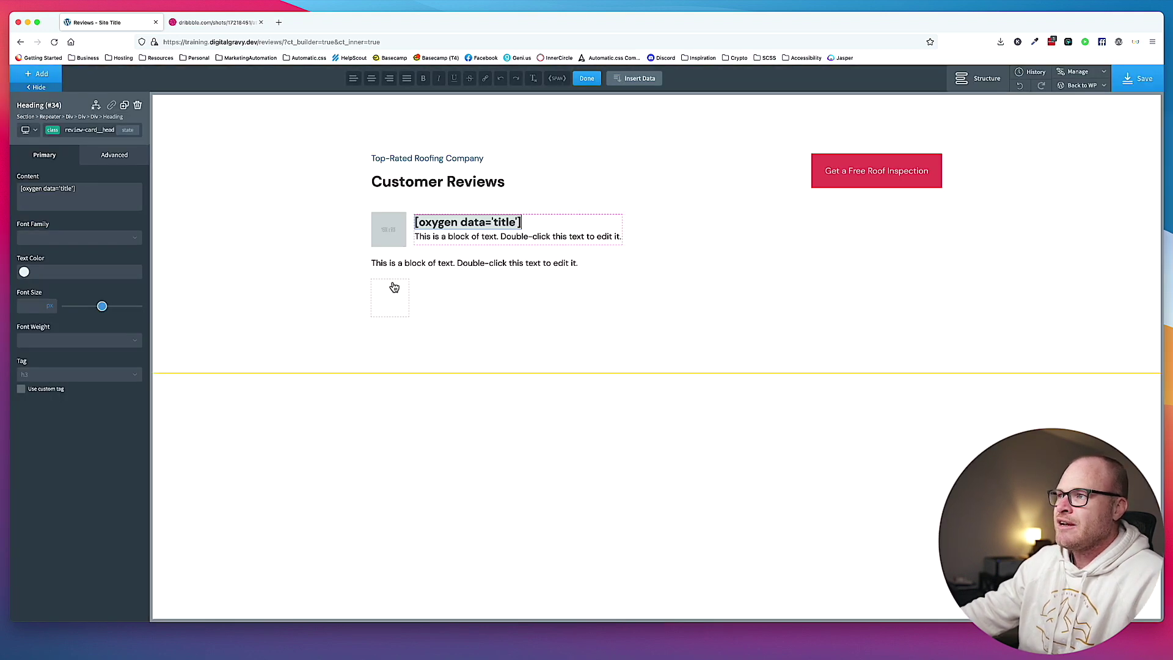
{"action": "left_click", "coordinate": [513, 364]}
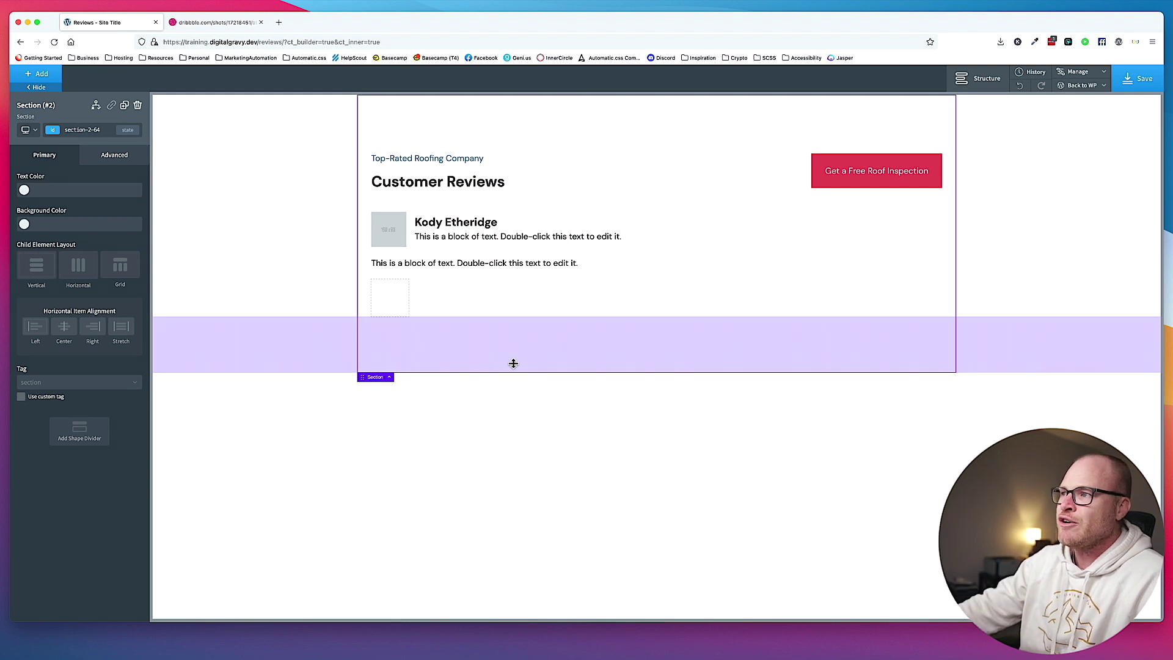
Fill the text below the headline with the Meta Box Customer Title field.
{"action": "left_click", "coordinate": [537, 237]}
{"action": "double_click", "coordinate": [537, 238]}
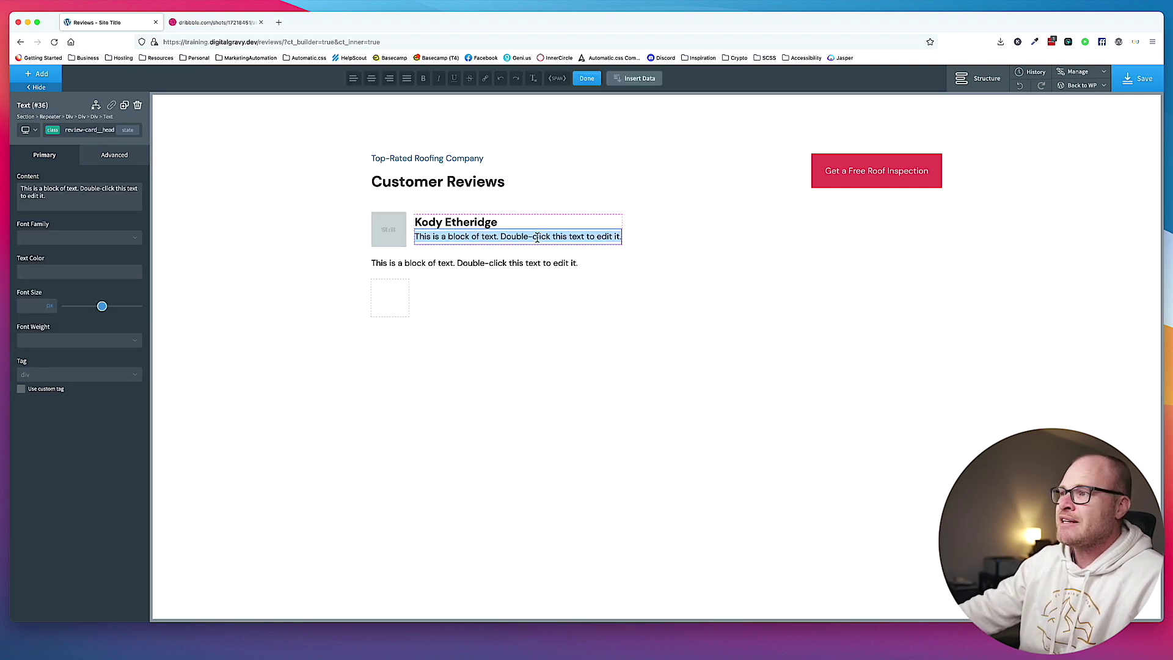
{"action": "left_click", "coordinate": [648, 77]}
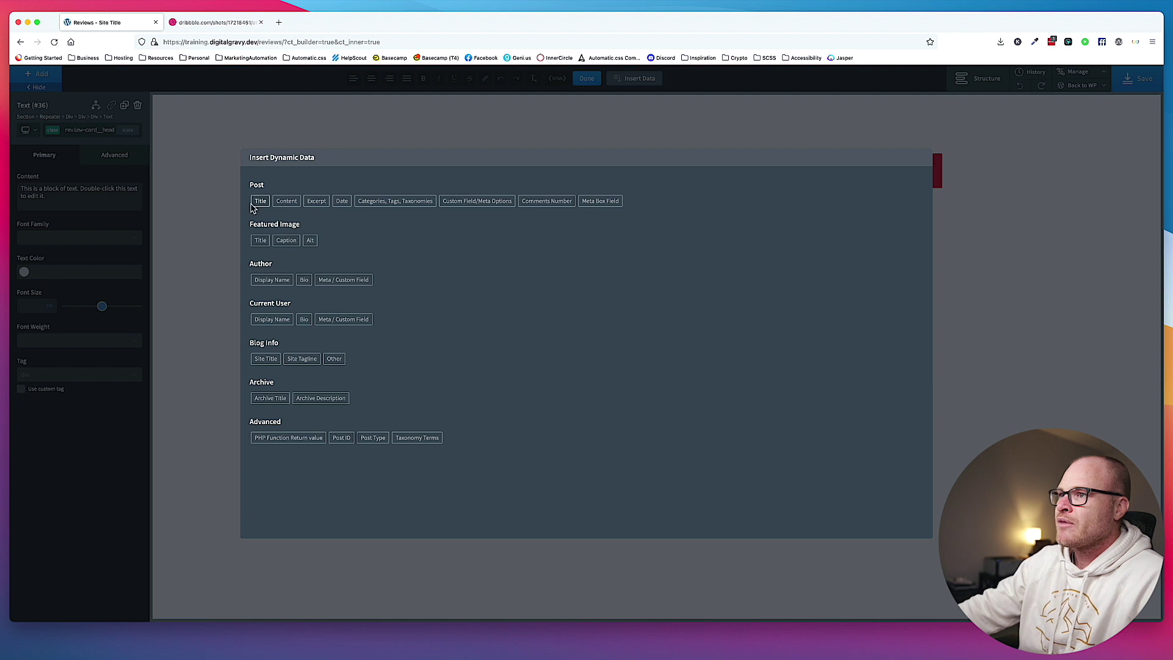
{"action": "left_click", "coordinate": [599, 210]}
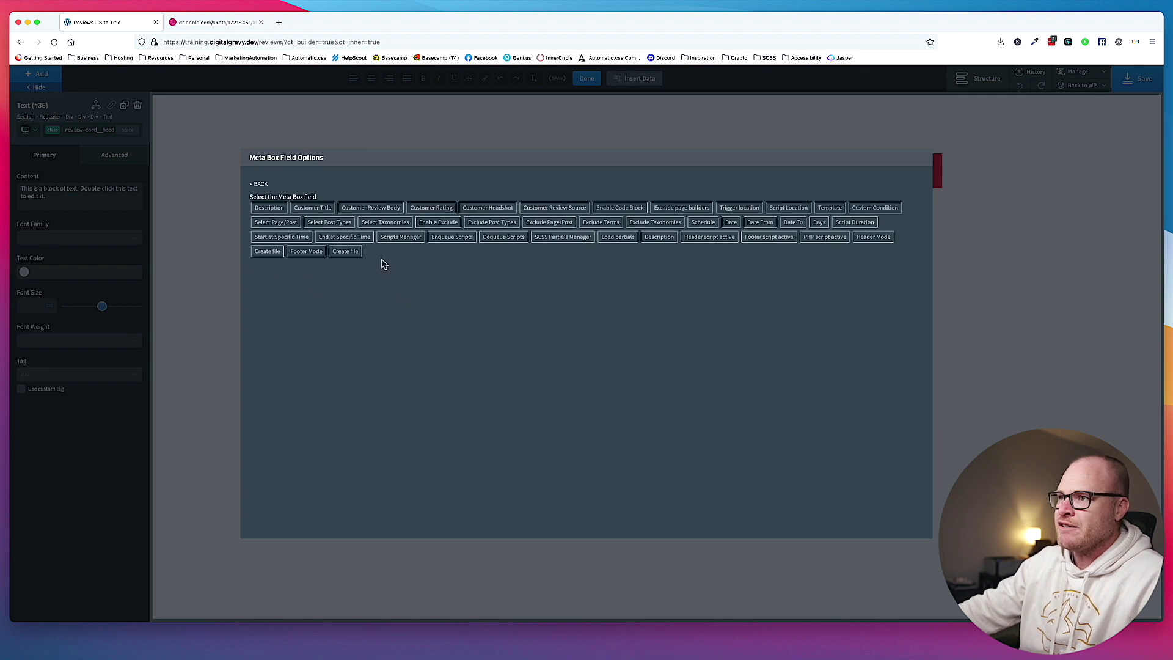
{"action": "left_click", "coordinate": [307, 206]}
{"action": "left_click", "coordinate": [277, 275]}
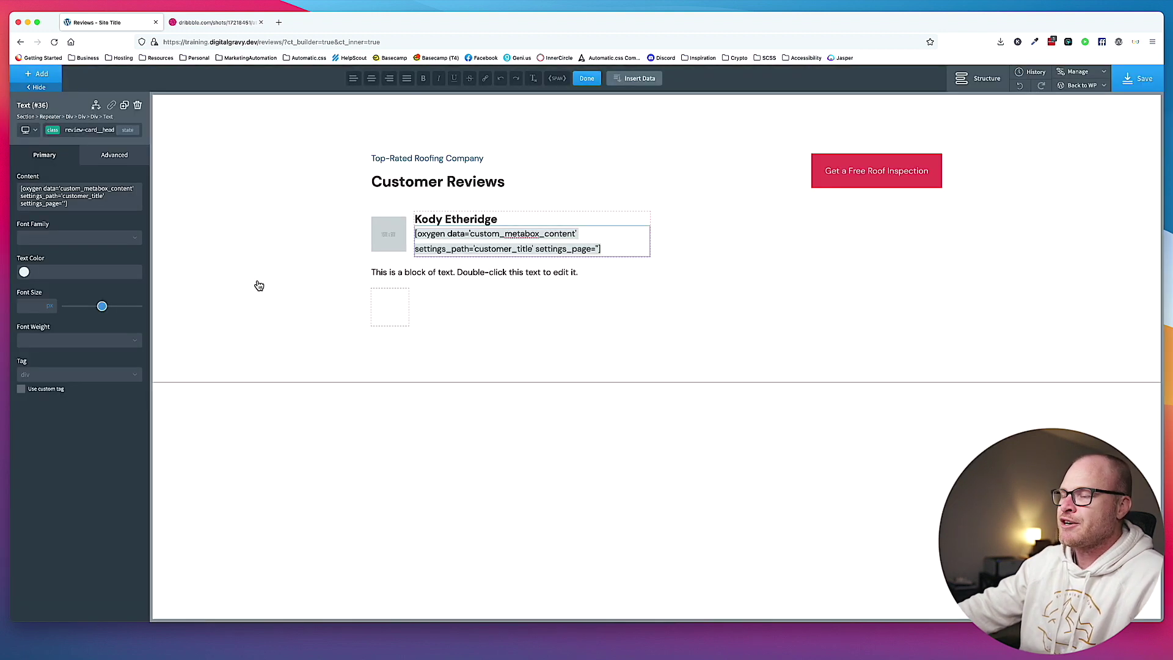
{"action": "left_click", "coordinate": [473, 315]}
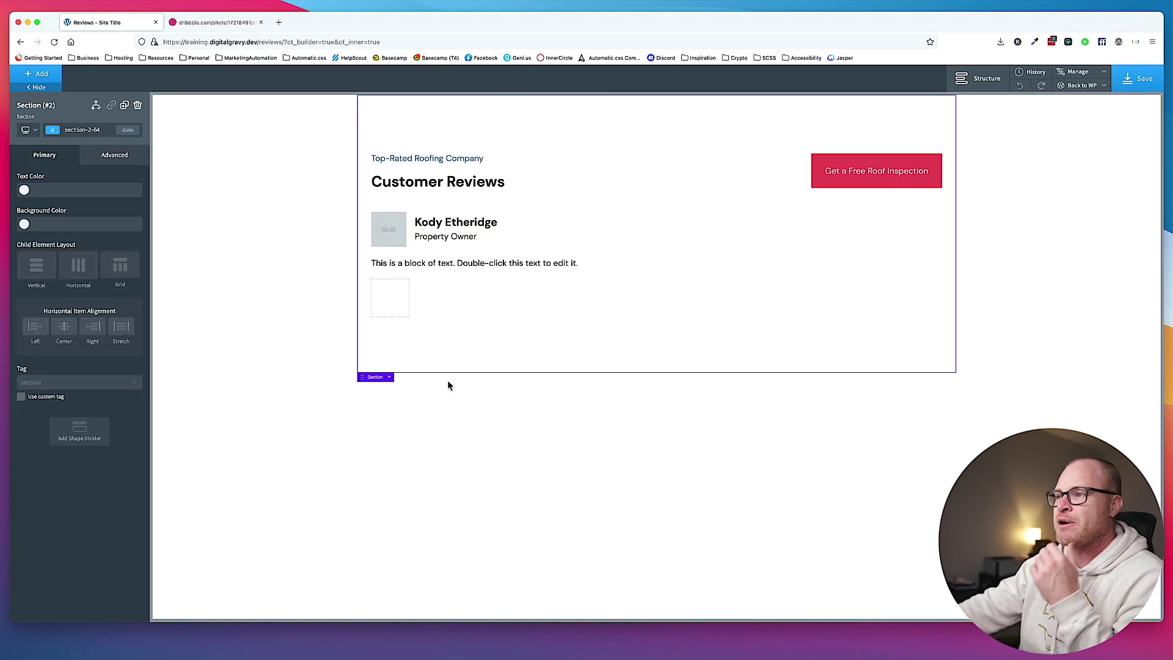
{"action": "left_click", "coordinate": [389, 230]}
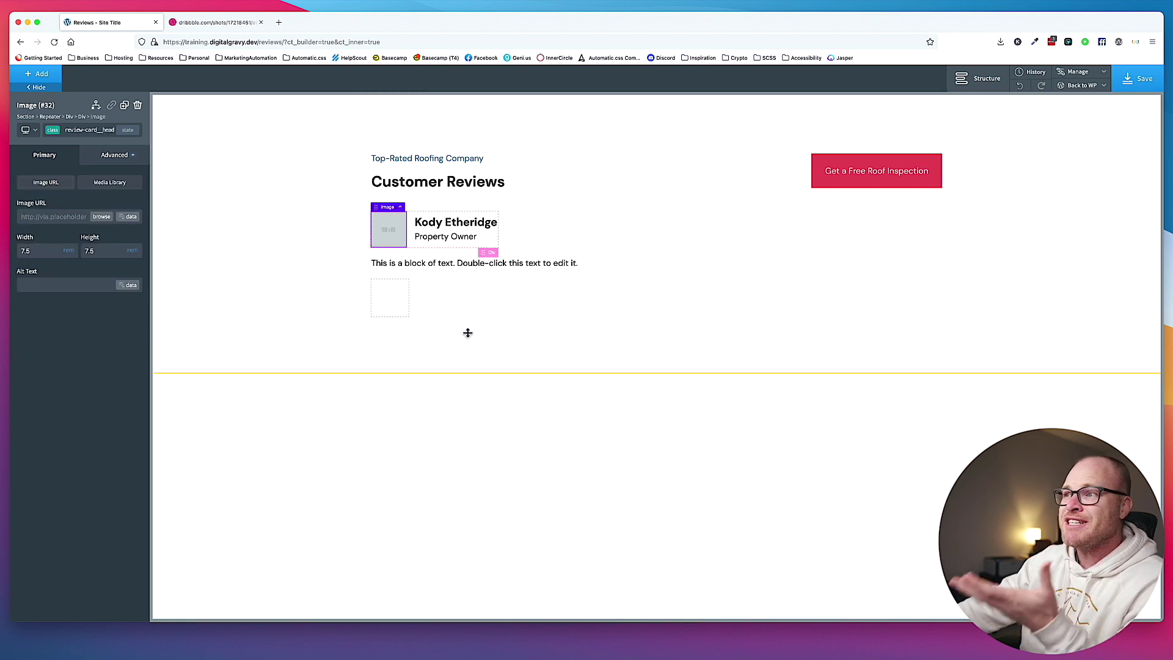
Add custom CSS to the image: border-radius: 50%; border: 2px solid #ddd;.
{"action": "left_click", "coordinate": [116, 156]}
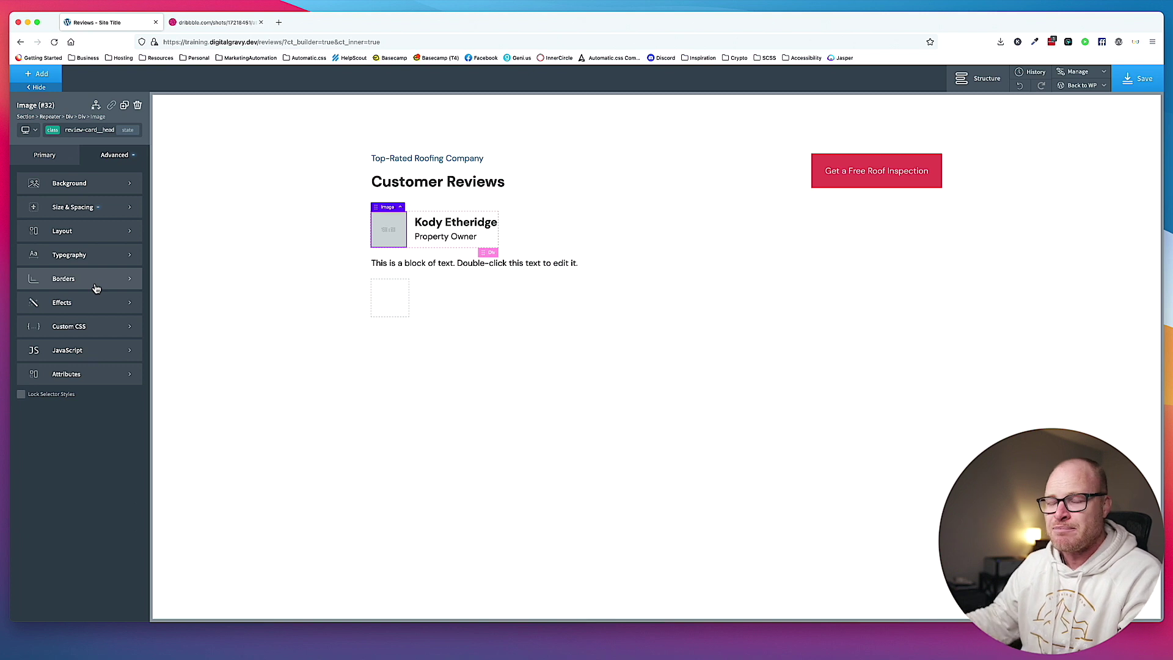
{"action": "left_click", "coordinate": [102, 327]}
{"action": "type", "text": "borde"}
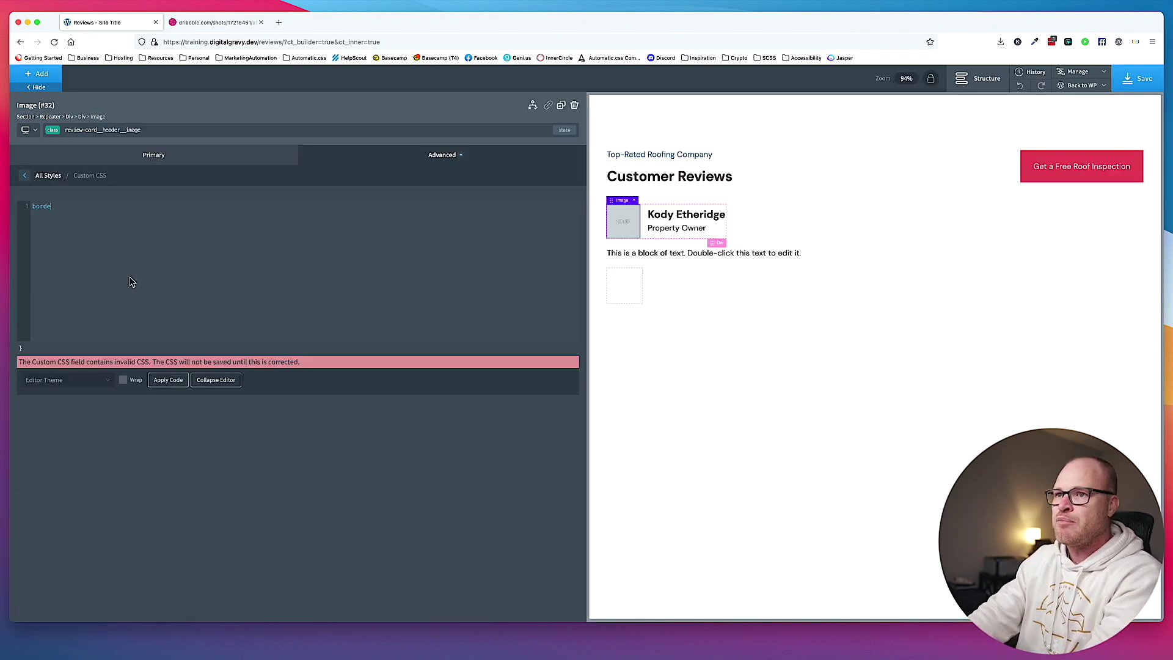
{"action": "type", "text": "r-radius: "}
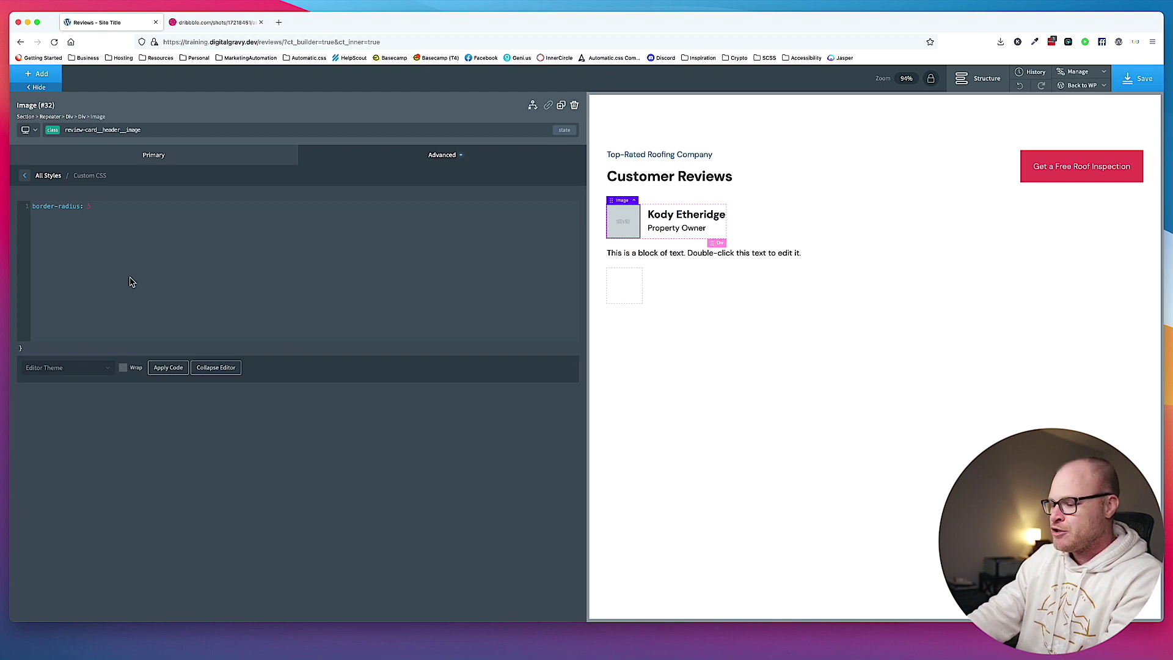
{"action": "type", "text": "5"}
{"action": "key", "text": "super+plus"}
{"action": "key", "text": "super+plus"}
{"action": "key", "text": "super+plus"}
{"action": "key", "text": "super+plus"}
{"action": "key", "text": "super+plus"}
{"action": "type", "text": "0%; "}
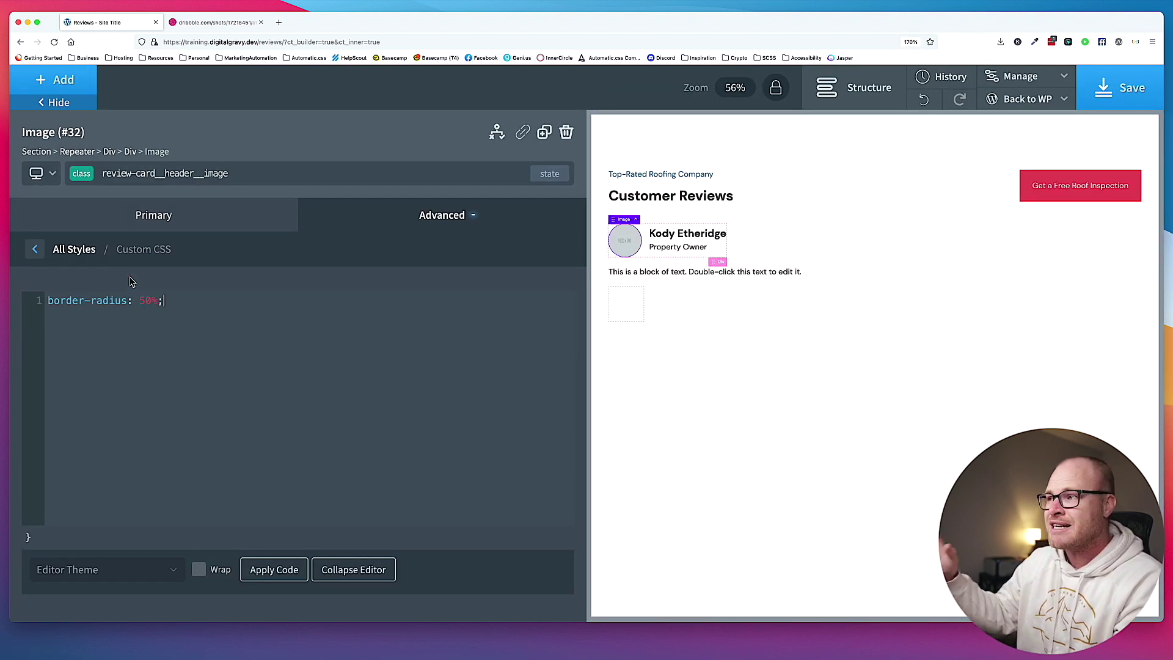
{"action": "type", "text": "border"}
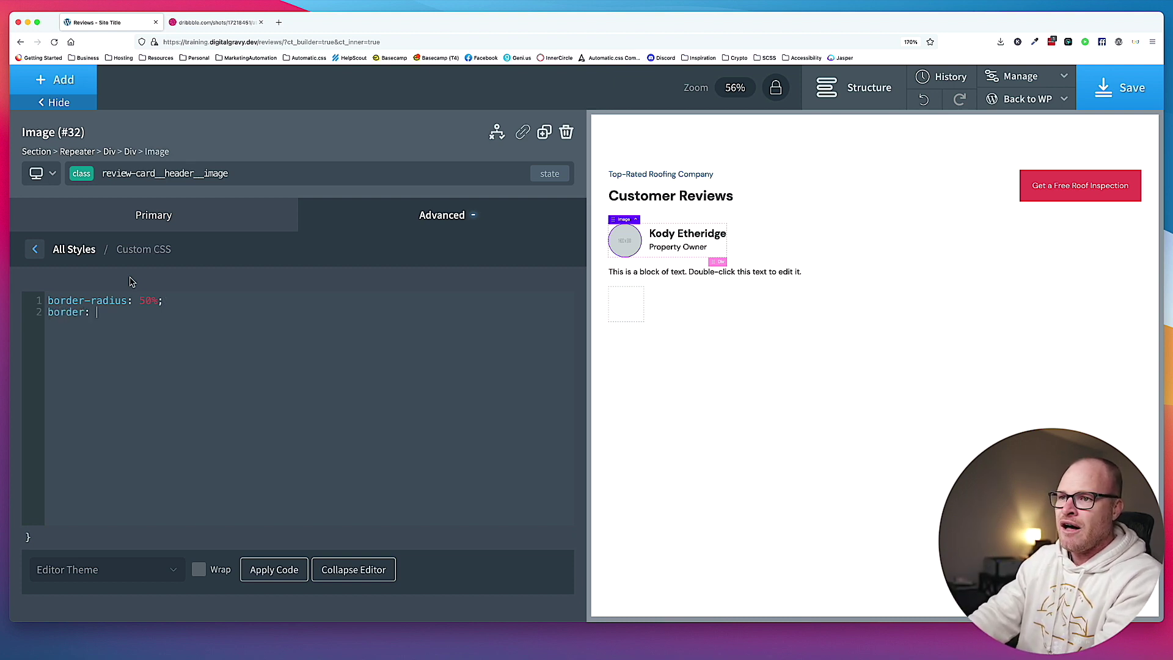
{"action": "type", "text": ": 2px solid #ddd;"}
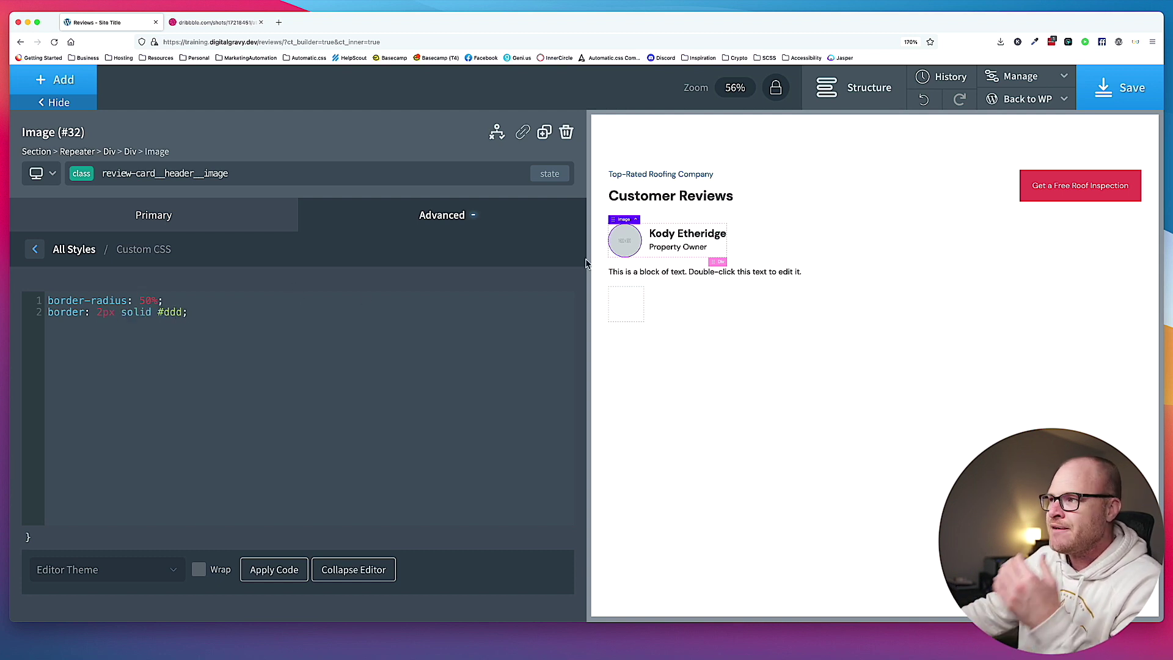
{"action": "left_click", "coordinate": [219, 220]}
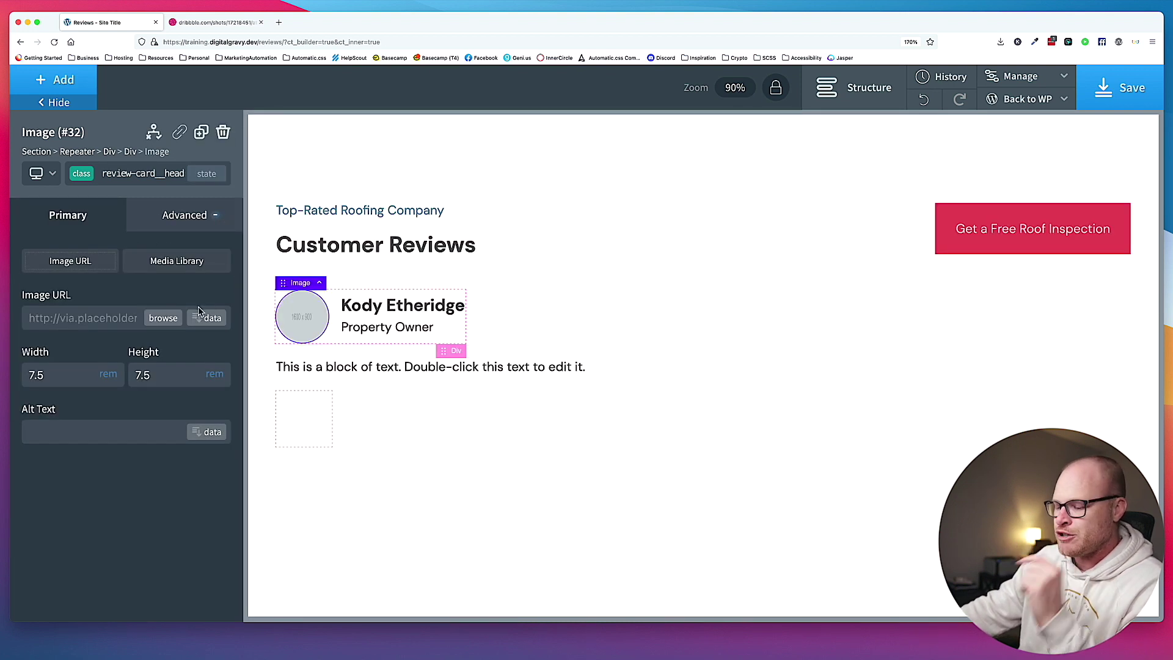
Set the image source to the Meta Box Customer Headshot field at Medium size.
{"action": "key", "text": "super+0"}
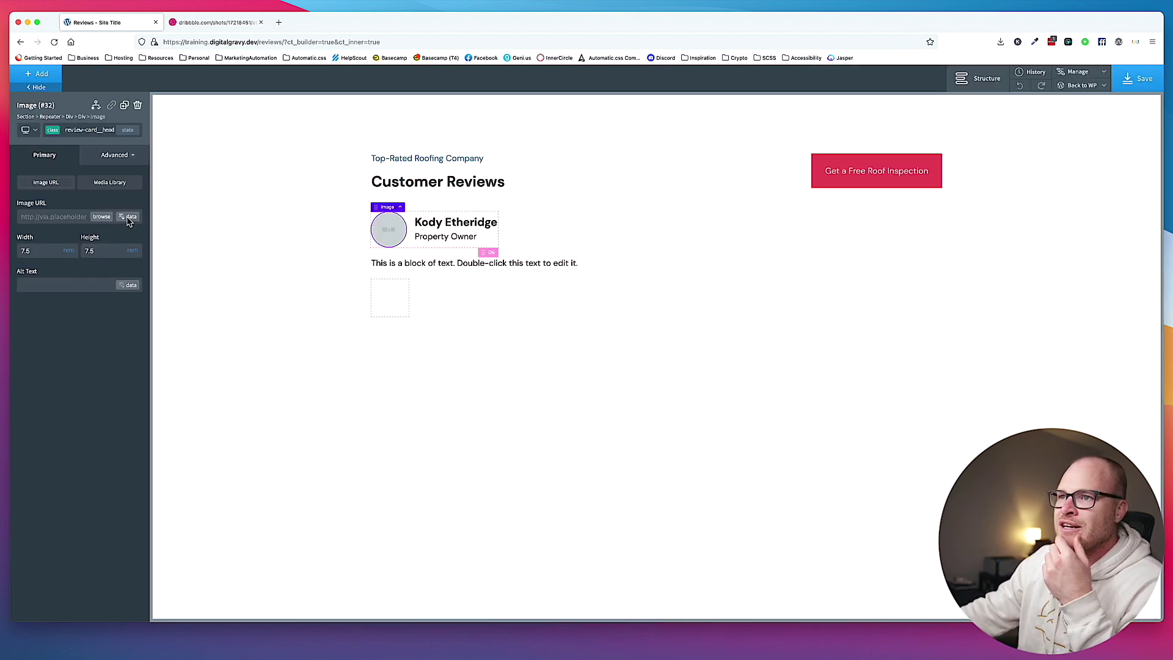
{"action": "left_click", "coordinate": [128, 219]}
{"action": "left_click", "coordinate": [381, 202]}
{"action": "left_click", "coordinate": [327, 205]}
{"action": "left_click", "coordinate": [299, 209]}
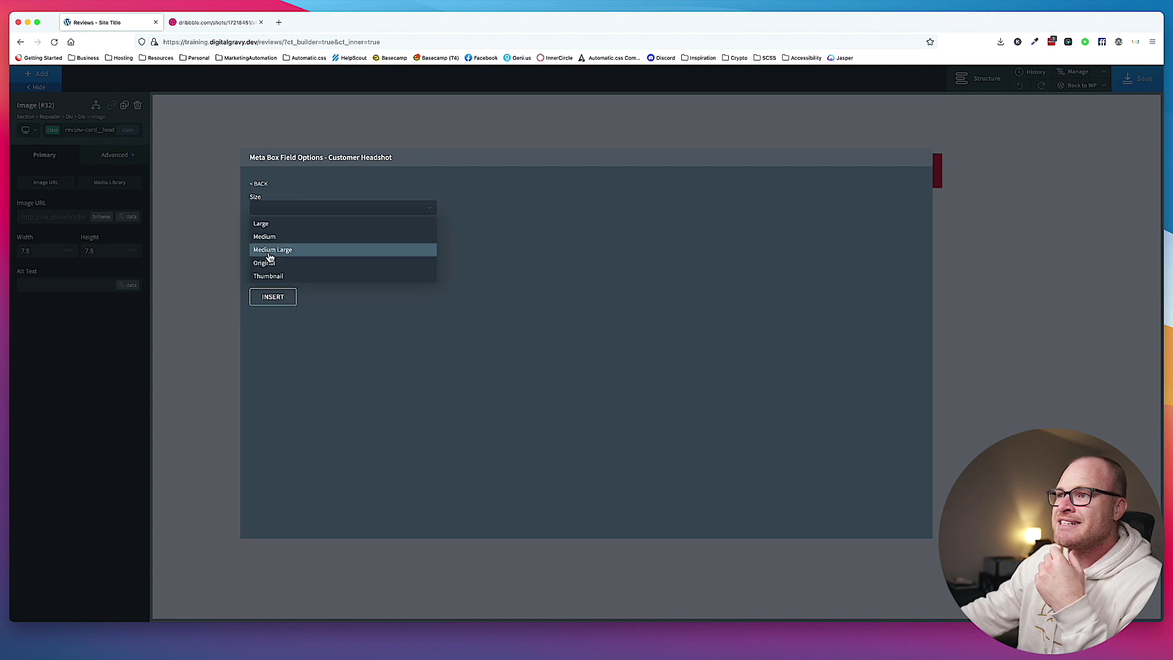
{"action": "left_click", "coordinate": [279, 239]}
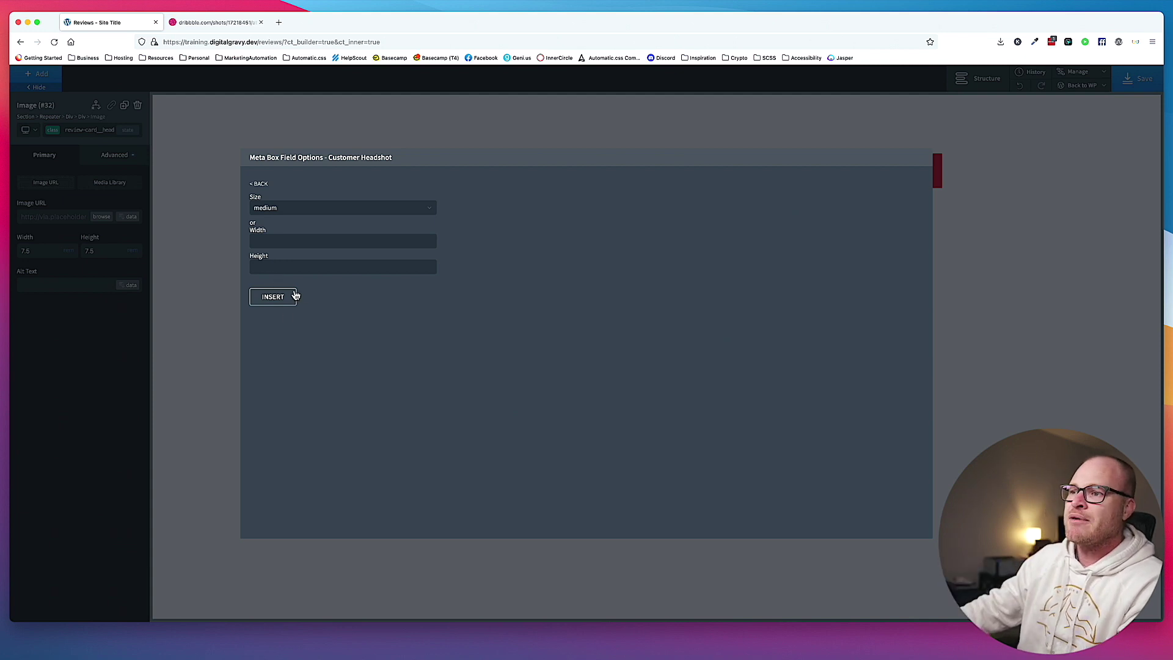
{"action": "left_click", "coordinate": [282, 298]}
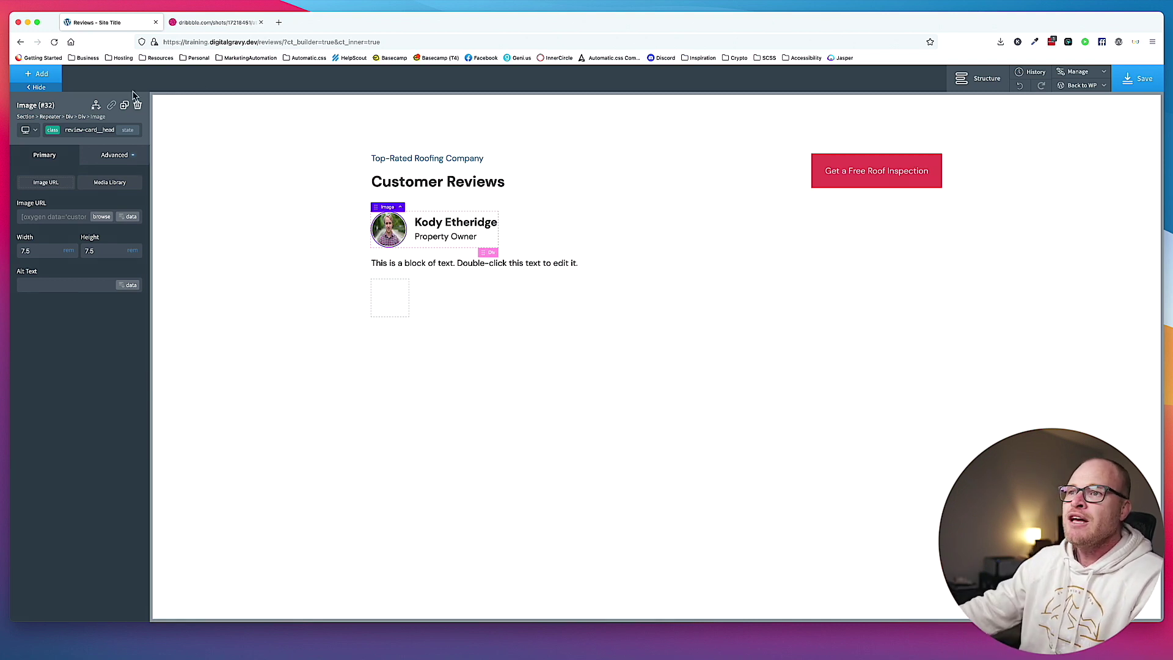
Add object-fit: cover and object-position: 50% 30% to the image's custom CSS.
{"action": "left_click", "coordinate": [101, 156]}
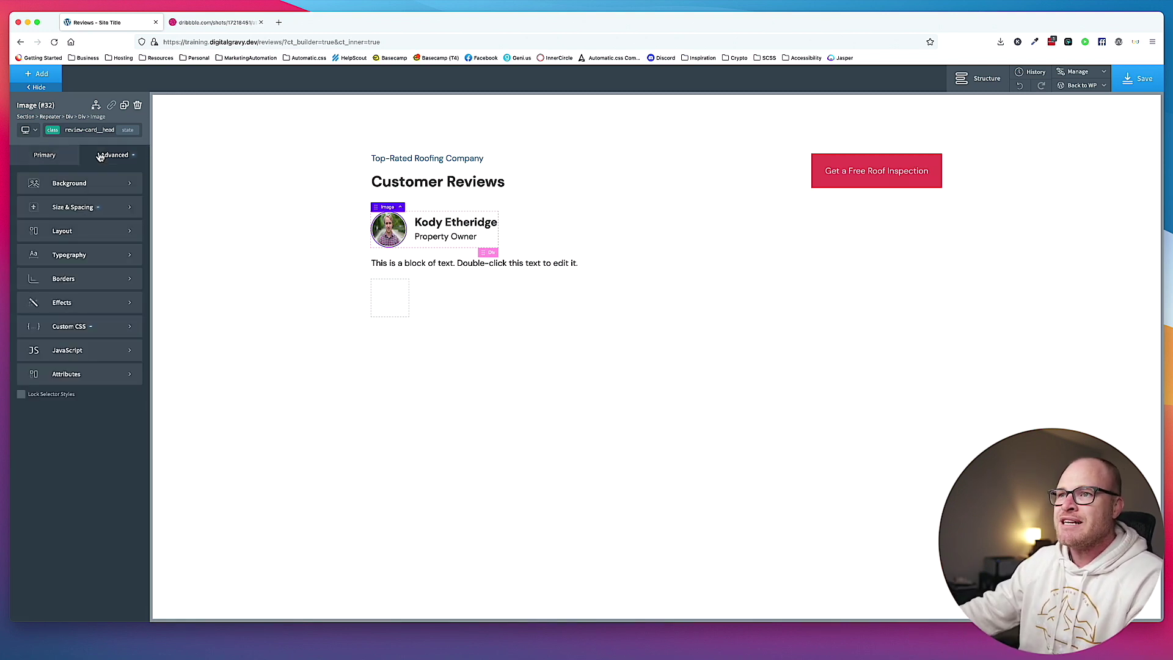
{"action": "left_click", "coordinate": [91, 330]}
{"action": "left_click", "coordinate": [92, 330]}
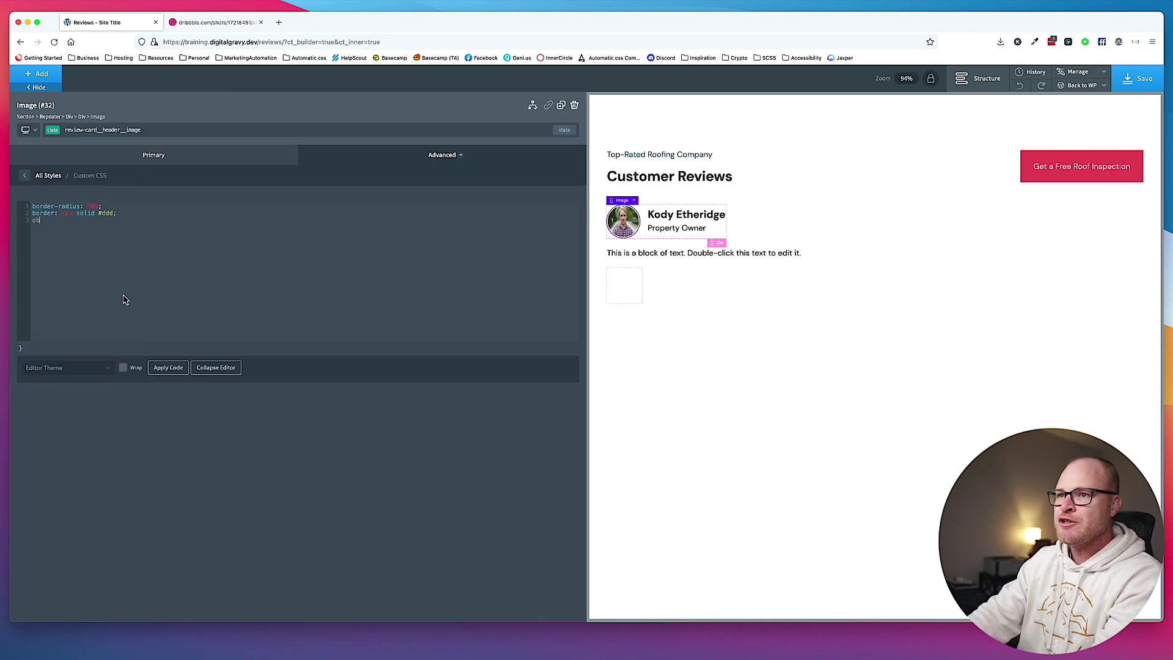
{"action": "key", "text": "super+equal"}
{"action": "key", "text": "super+equal"}
{"action": "key", "text": "super+equal"}
{"action": "key", "text": "super+equal"}
{"action": "key", "text": "super+equal"}
{"action": "type", "text": "object-fit: cover; "}
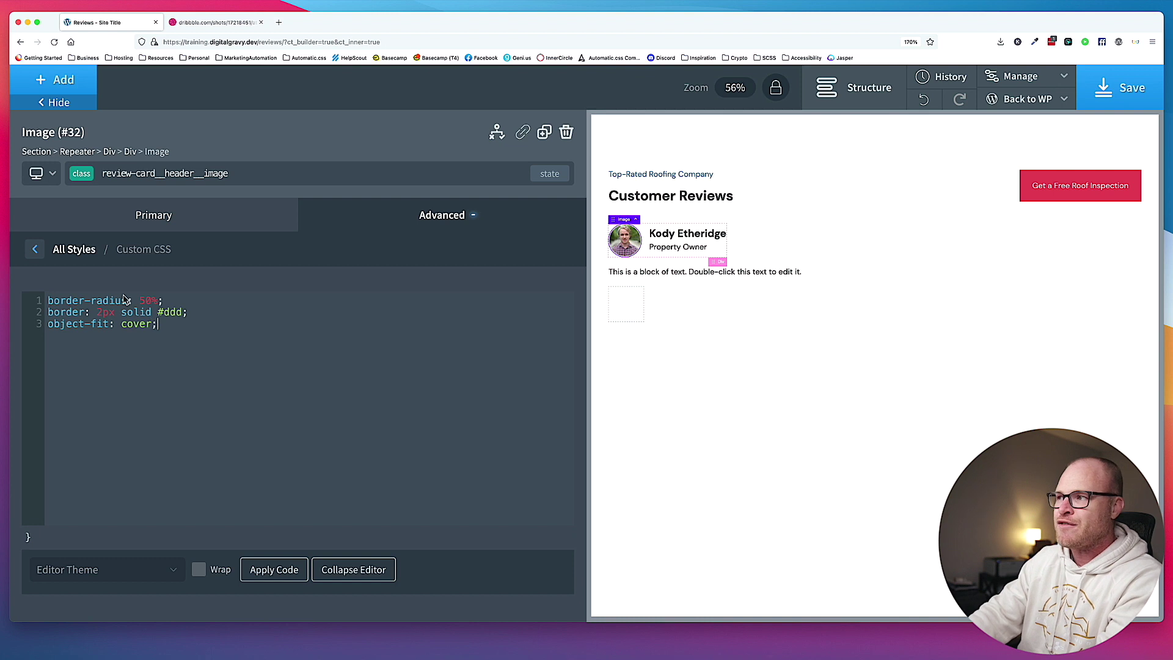
{"action": "type", "text": "object-position: 50% 50%;"}
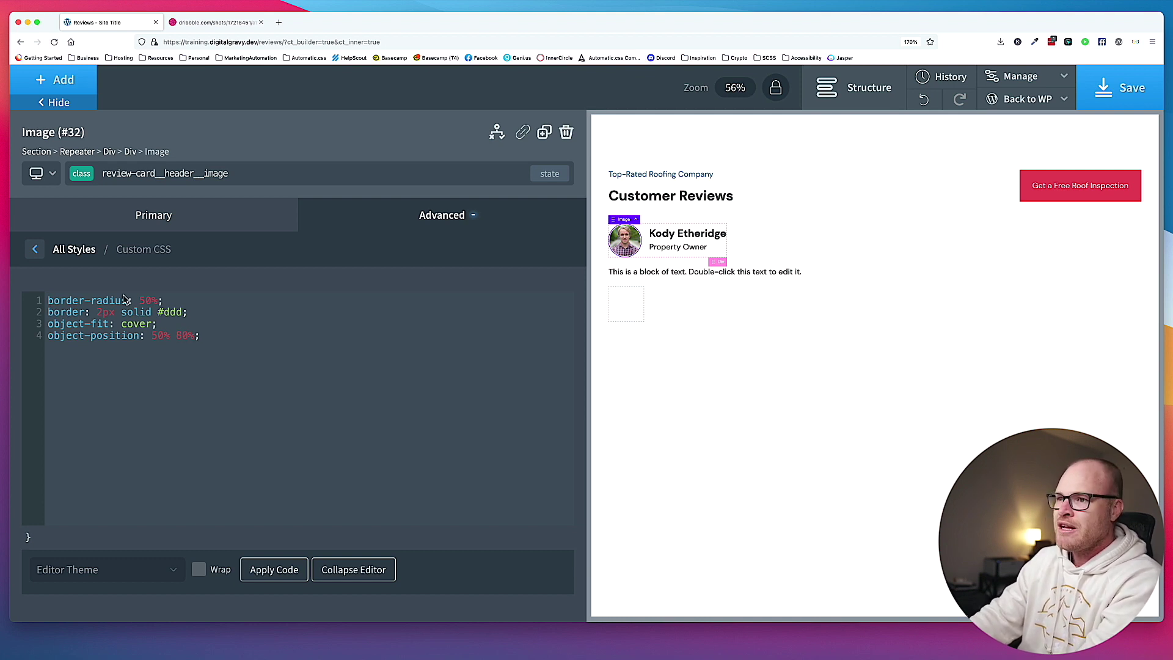
{"action": "key", "text": "BackSpace"}
{"action": "type", "text": "20"}
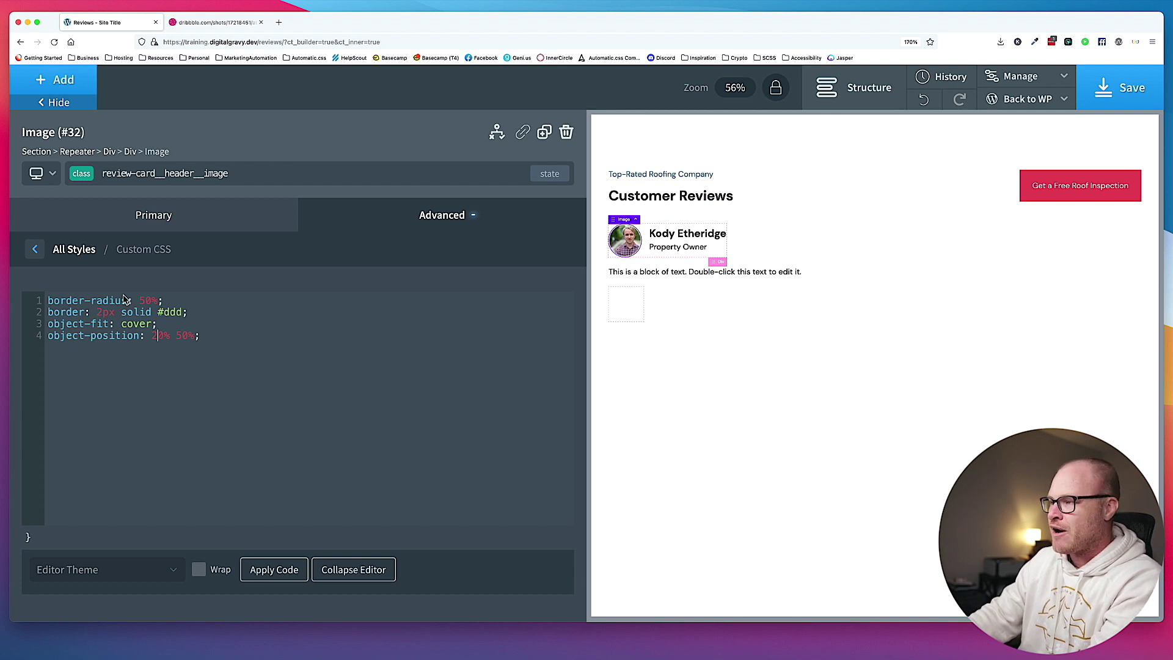
{"action": "key", "text": "BackSpace"}
{"action": "type", "text": "5"}
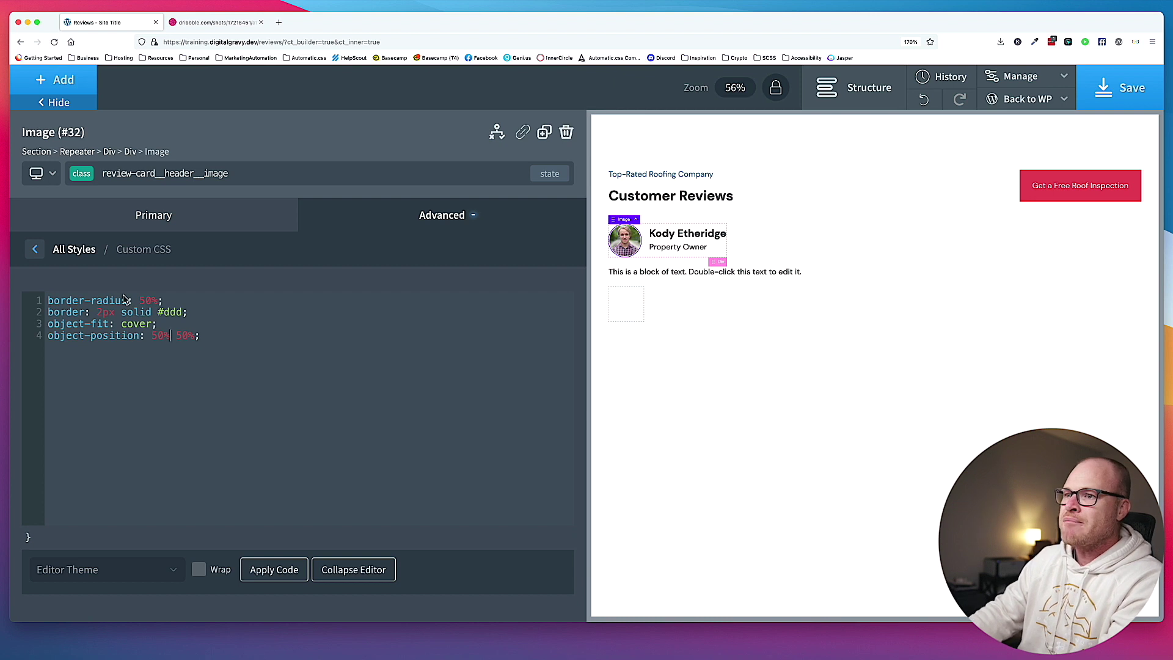
{"action": "key", "text": "Right"}
{"action": "key", "text": "Right"}
{"action": "key", "text": "Right"}
{"action": "key", "text": "Right"}
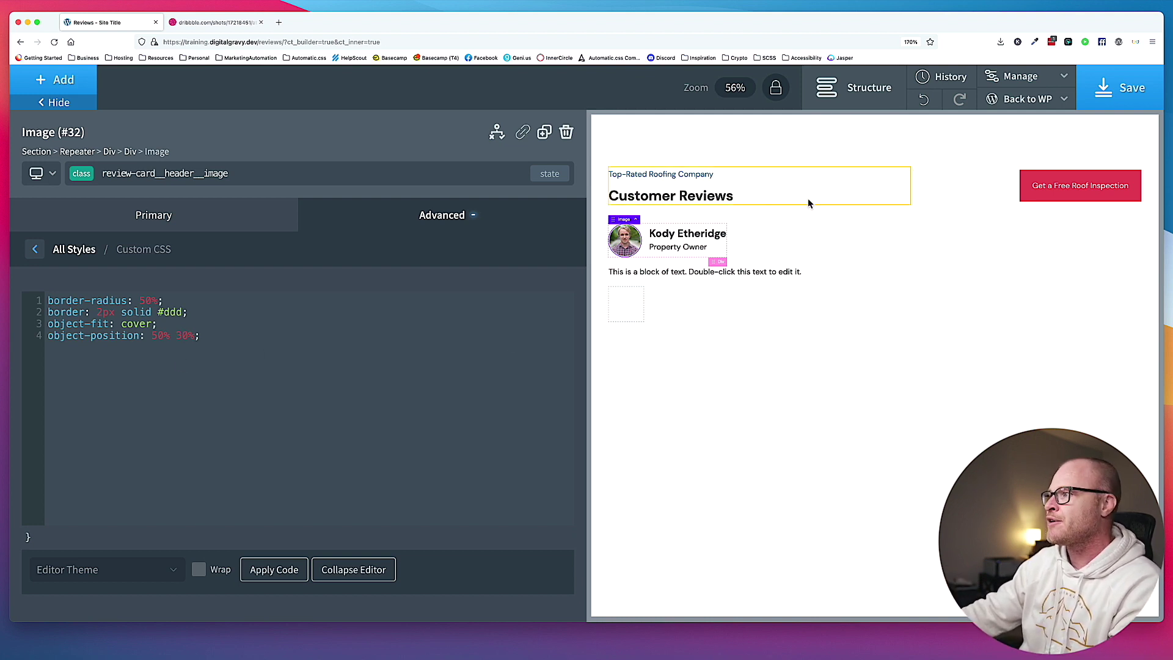
{"action": "left_click", "coordinate": [793, 235]}
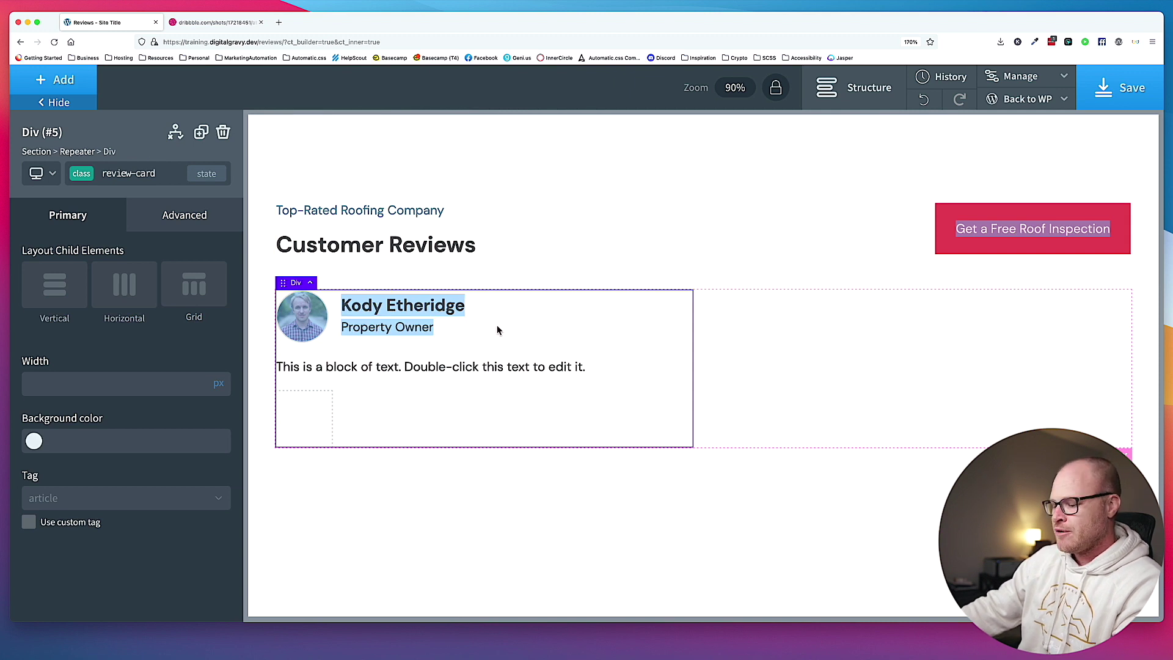
Select the review card div on the canvas.
{"action": "key", "text": "super+minus"}
{"action": "left_click", "coordinate": [409, 358]}
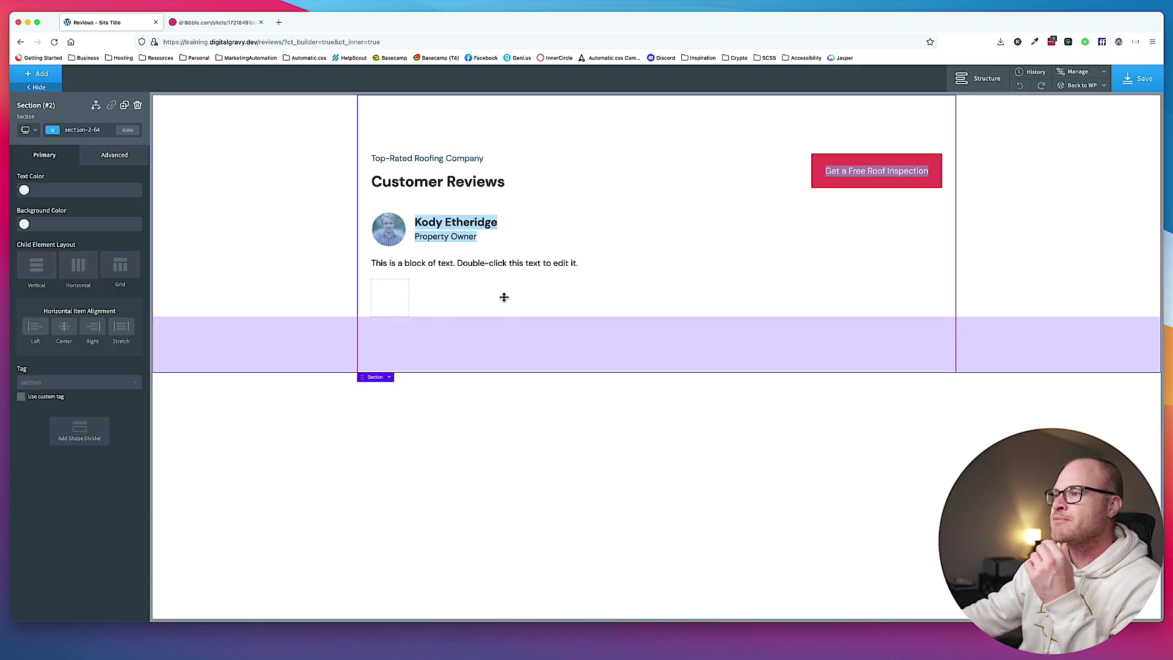
{"action": "left_click", "coordinate": [535, 252]}
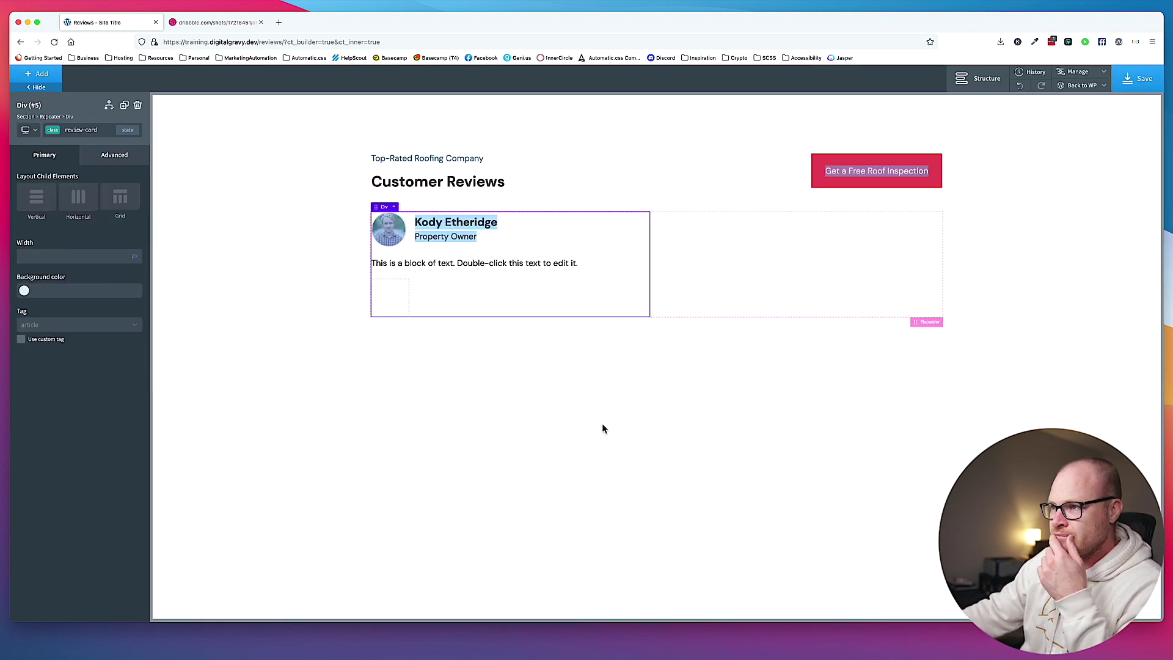
{"action": "left_click", "coordinate": [373, 237]}
{"action": "left_click", "coordinate": [388, 231]}
{"action": "left_click", "coordinate": [391, 298]}
{"action": "left_click", "coordinate": [391, 223]}
{"action": "left_click", "coordinate": [446, 222]}
{"action": "left_click", "coordinate": [482, 252]}
{"action": "left_click", "coordinate": [550, 245]}
{"action": "left_click", "coordinate": [441, 262]}
{"action": "left_click", "coordinate": [607, 250]}
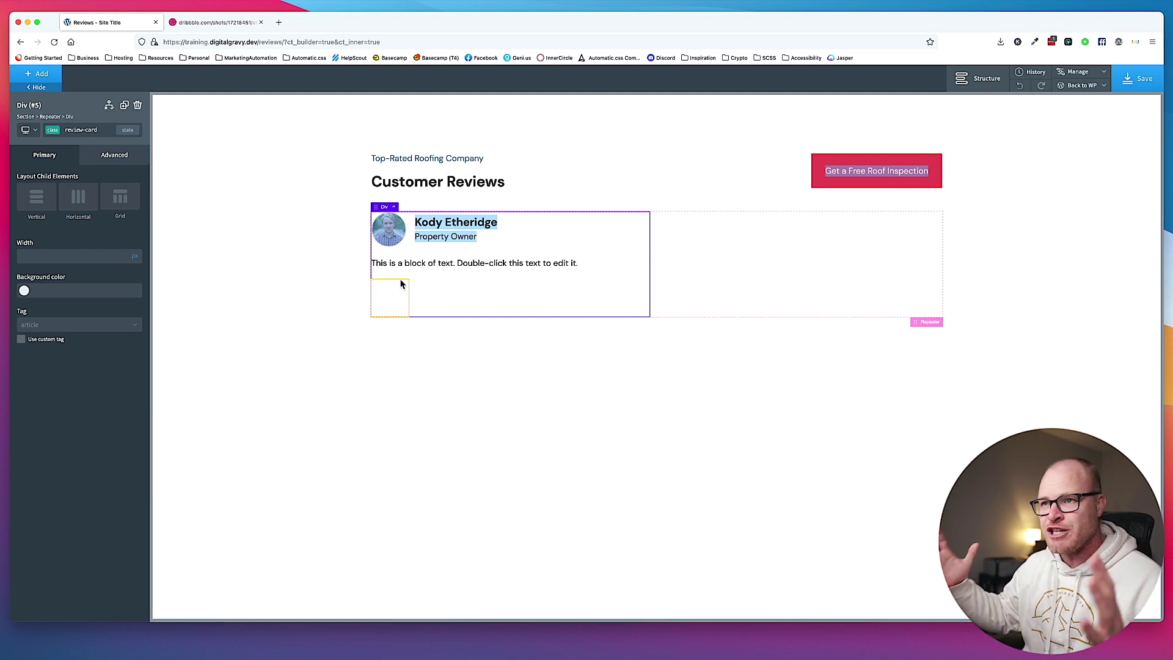
Set the review card's padding to 3 rem on all four sides.
{"action": "left_click", "coordinate": [99, 156]}
{"action": "left_click", "coordinate": [80, 208]}
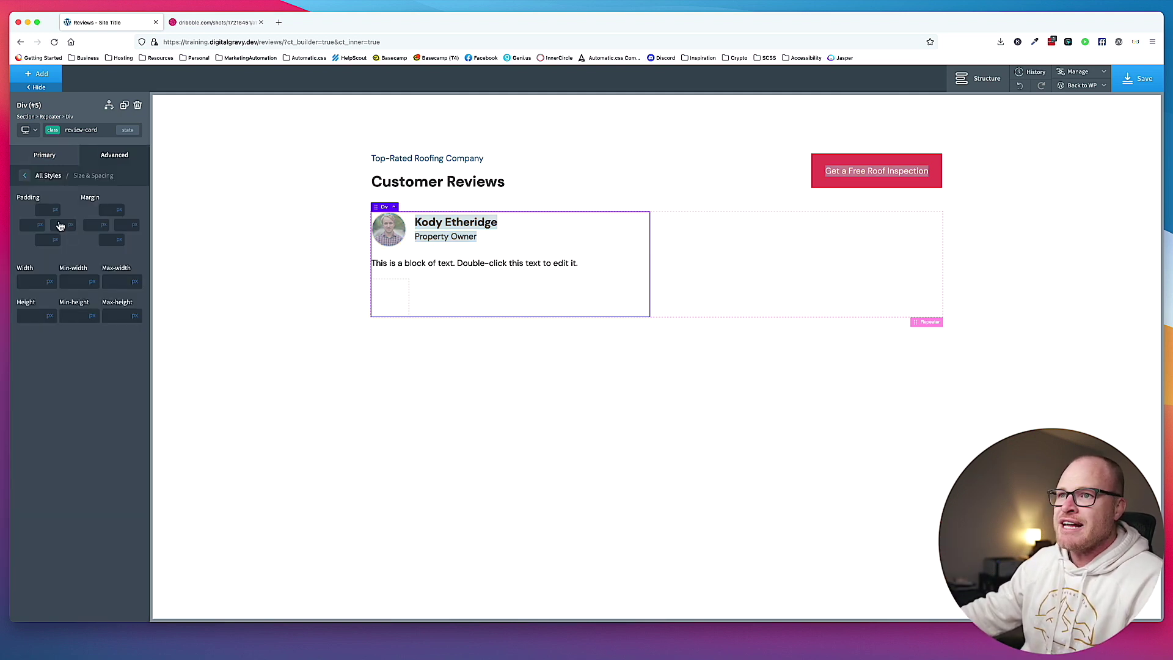
{"action": "left_click", "coordinate": [39, 210]}
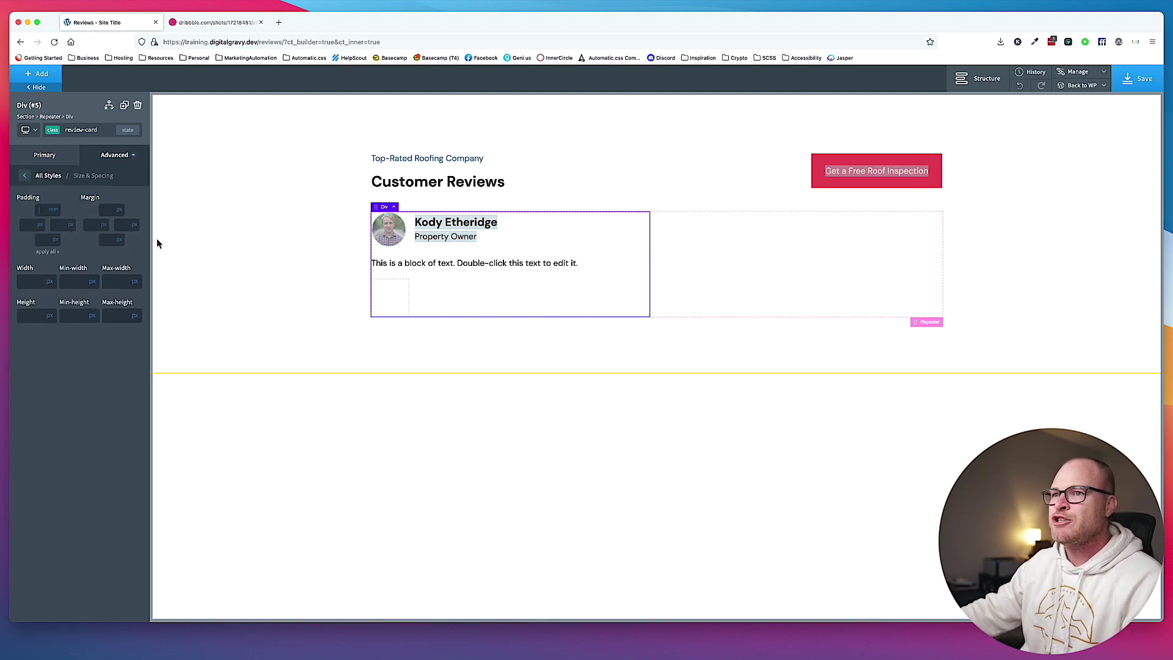
{"action": "type", "text": "2"}
{"action": "left_click", "coordinate": [48, 252]}
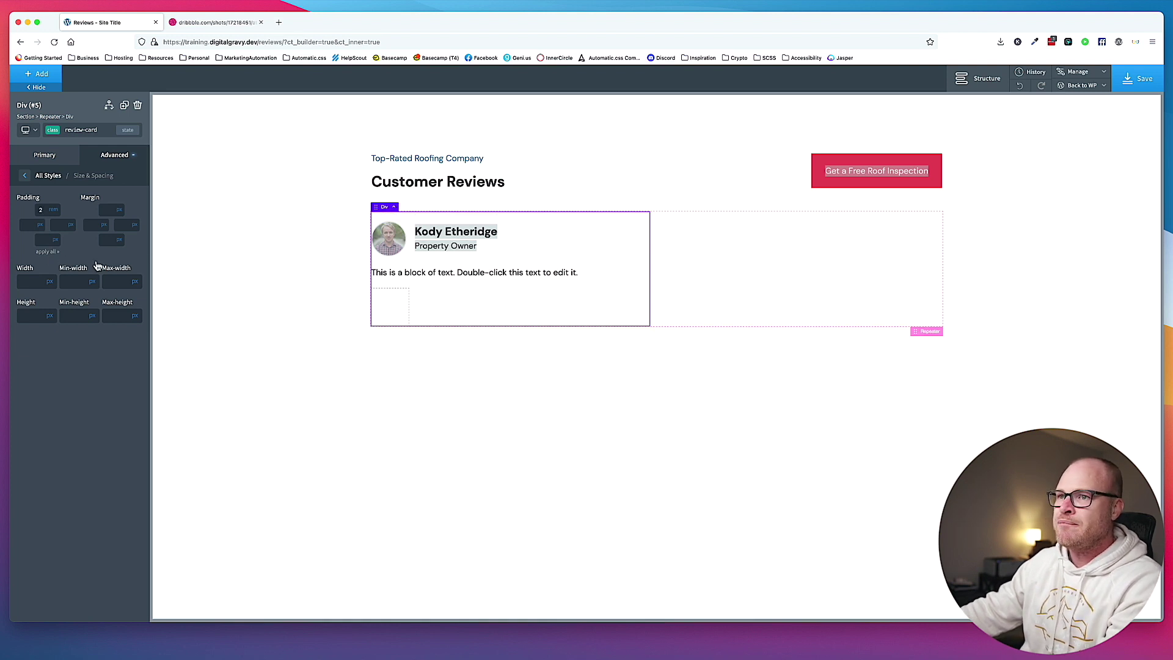
{"action": "double_click", "coordinate": [40, 209]}
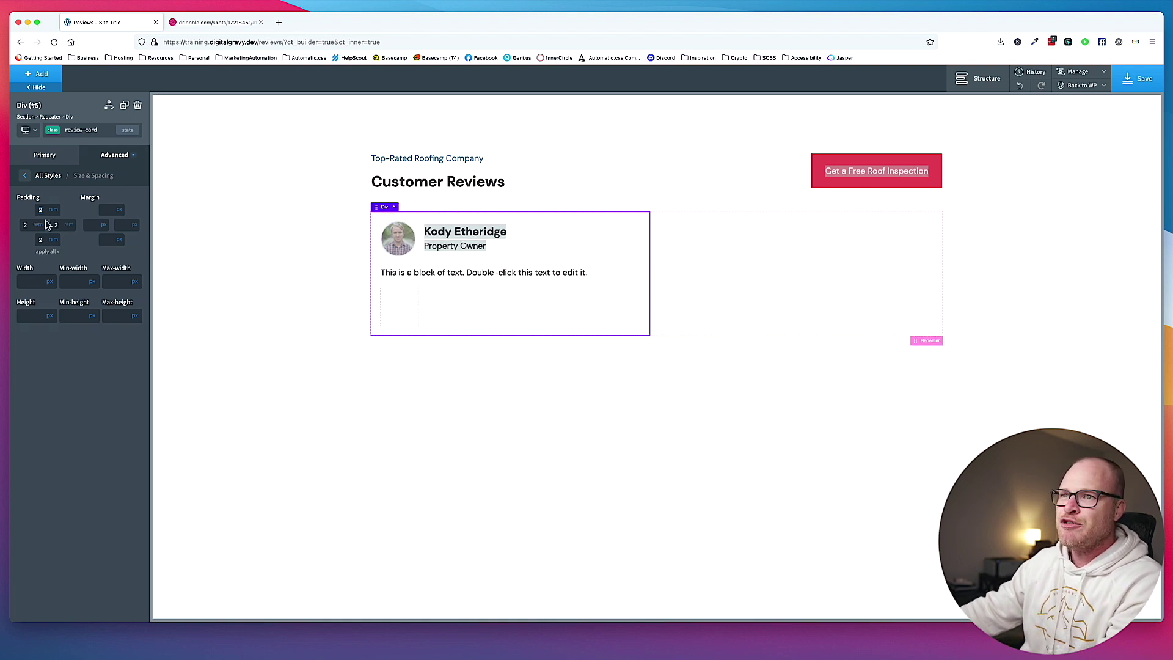
{"action": "type", "text": "3"}
{"action": "left_click", "coordinate": [48, 253]}
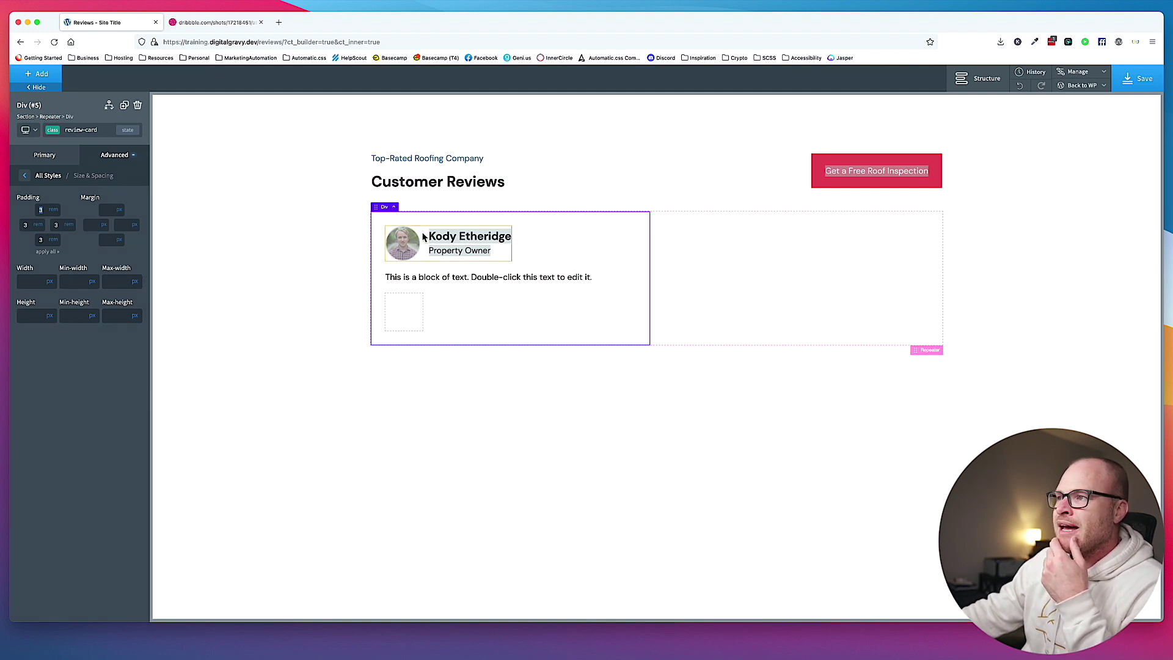
{"action": "left_click", "coordinate": [114, 154]}
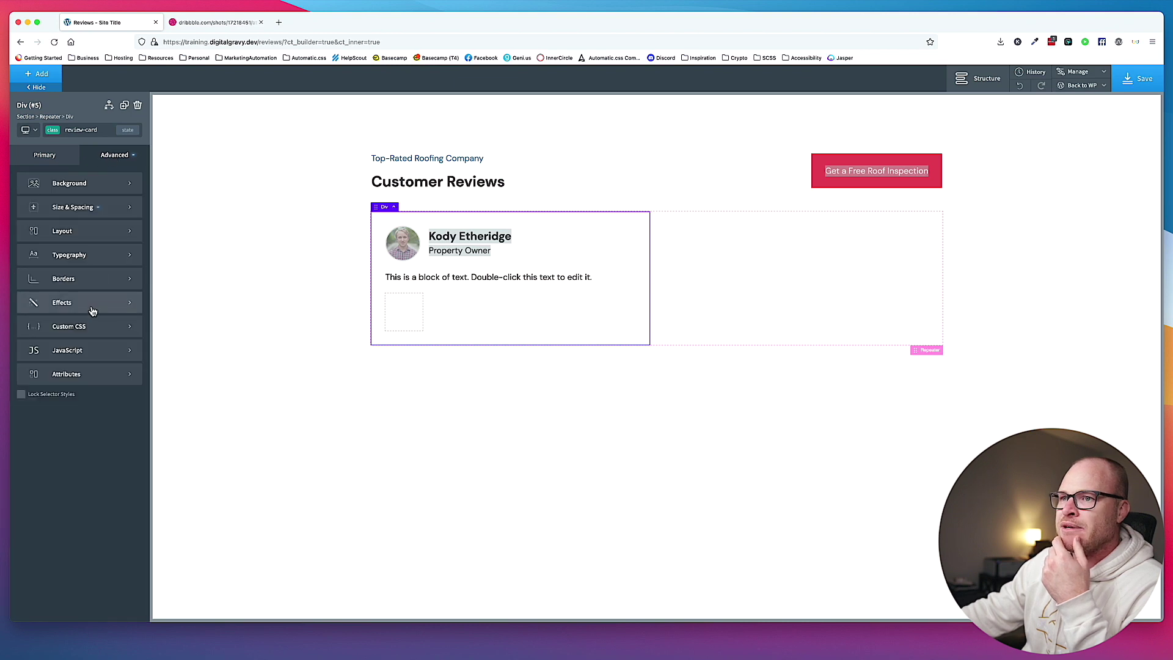
Add review-card custom CSS 'border: 2px solid #ddd; border-radius: .25rem'.
{"action": "left_click", "coordinate": [94, 320]}
{"action": "key", "text": "super+equal"}
{"action": "key", "text": "super+equal"}
{"action": "key", "text": "super+equal"}
{"action": "key", "text": "super+equal"}
{"action": "type", "text": "border: 2px solid #ddd; "}
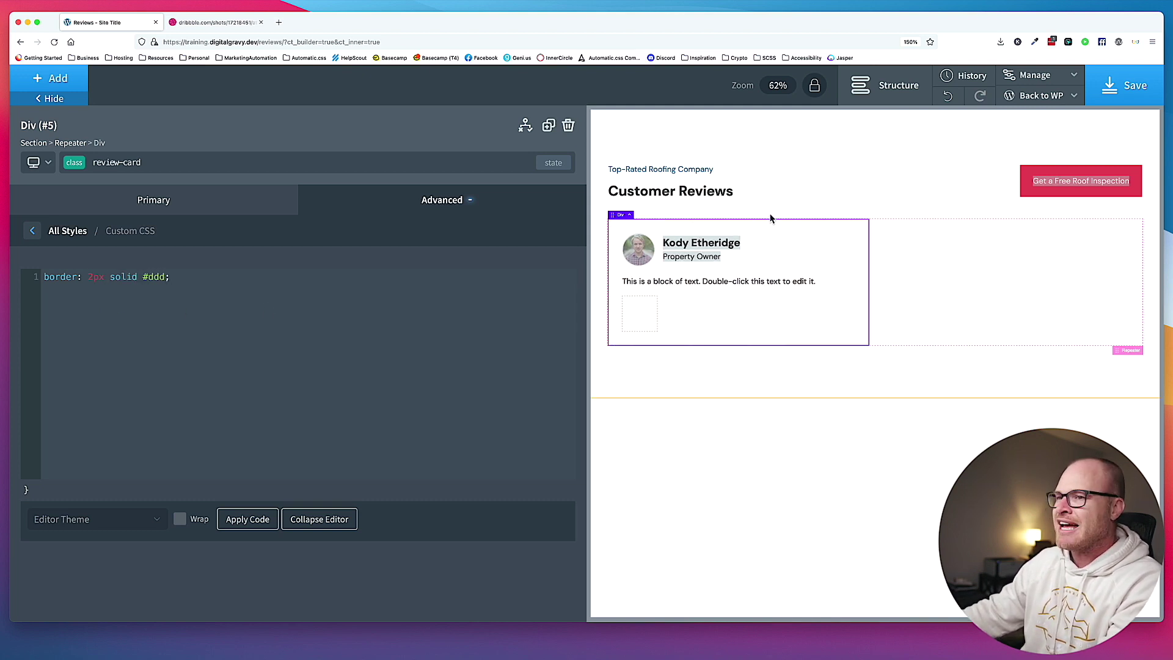
{"action": "type", "text": "border-radius: .25em;"}
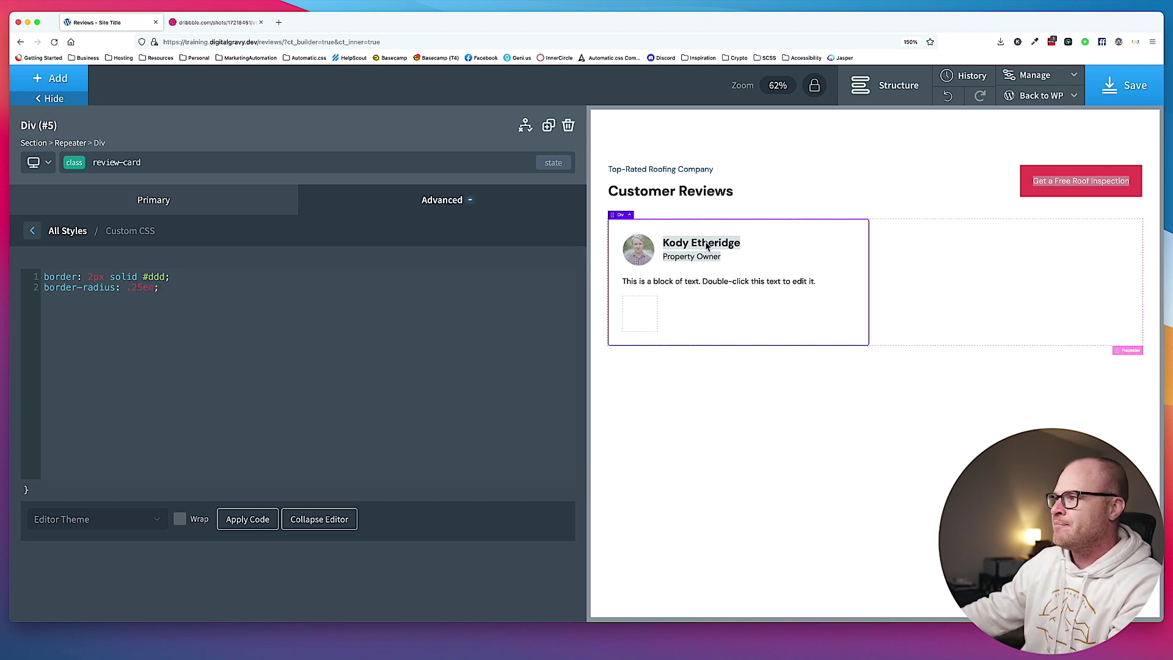
{"action": "left_click", "coordinate": [934, 202]}
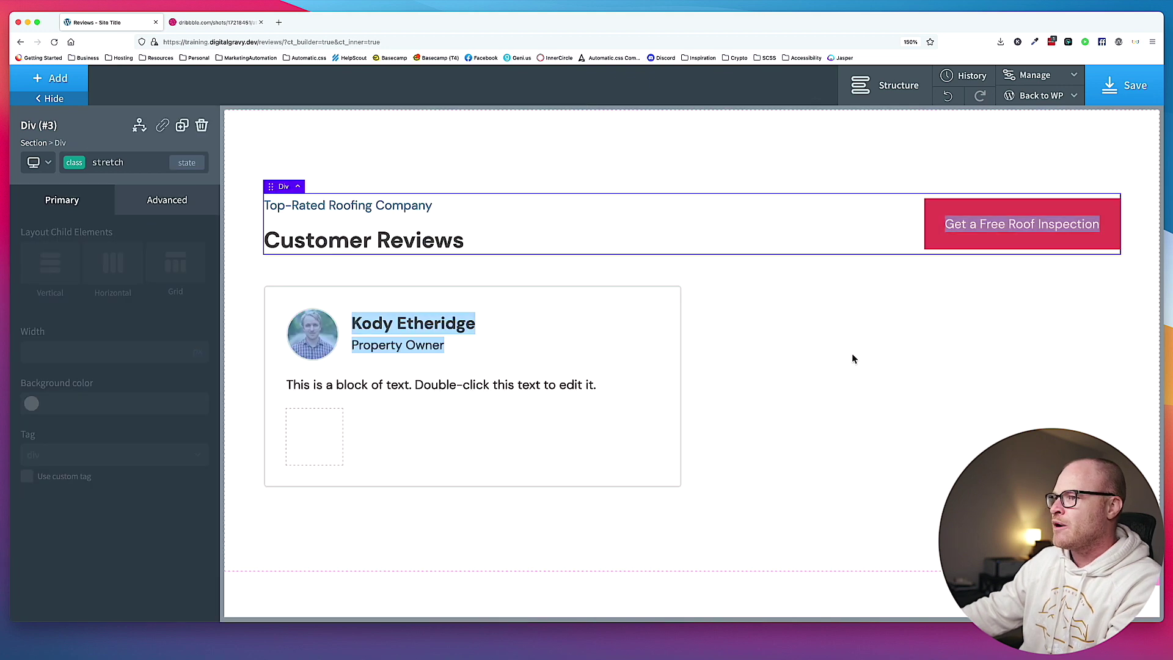
{"action": "left_click", "coordinate": [853, 354]}
{"action": "key", "text": "super+0"}
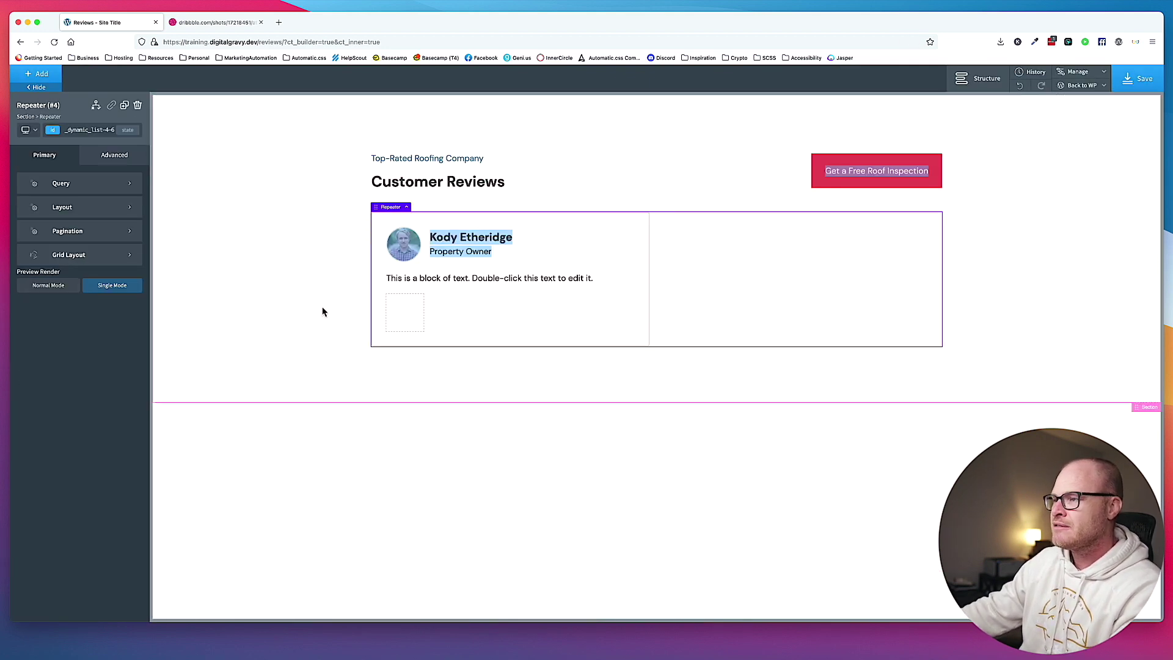
{"action": "left_click", "coordinate": [322, 310]}
Save the page and compare the live Reviews page with the Dribbble reference design.
{"action": "left_click", "coordinate": [1113, 84]}
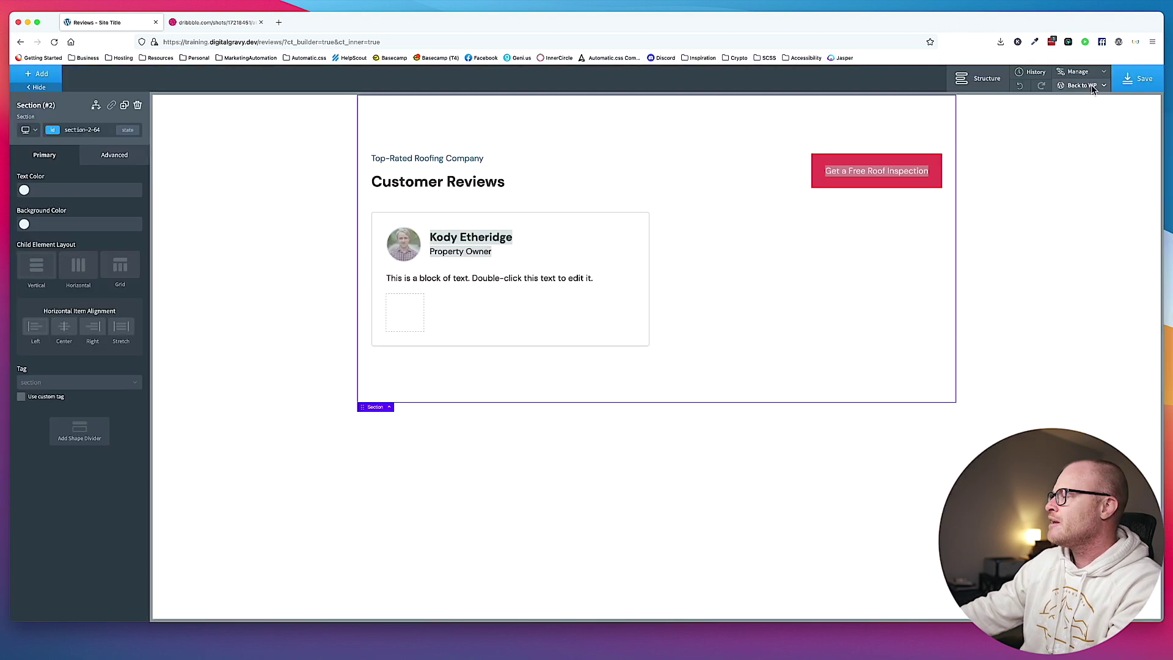
{"action": "left_click", "coordinate": [1090, 85]}
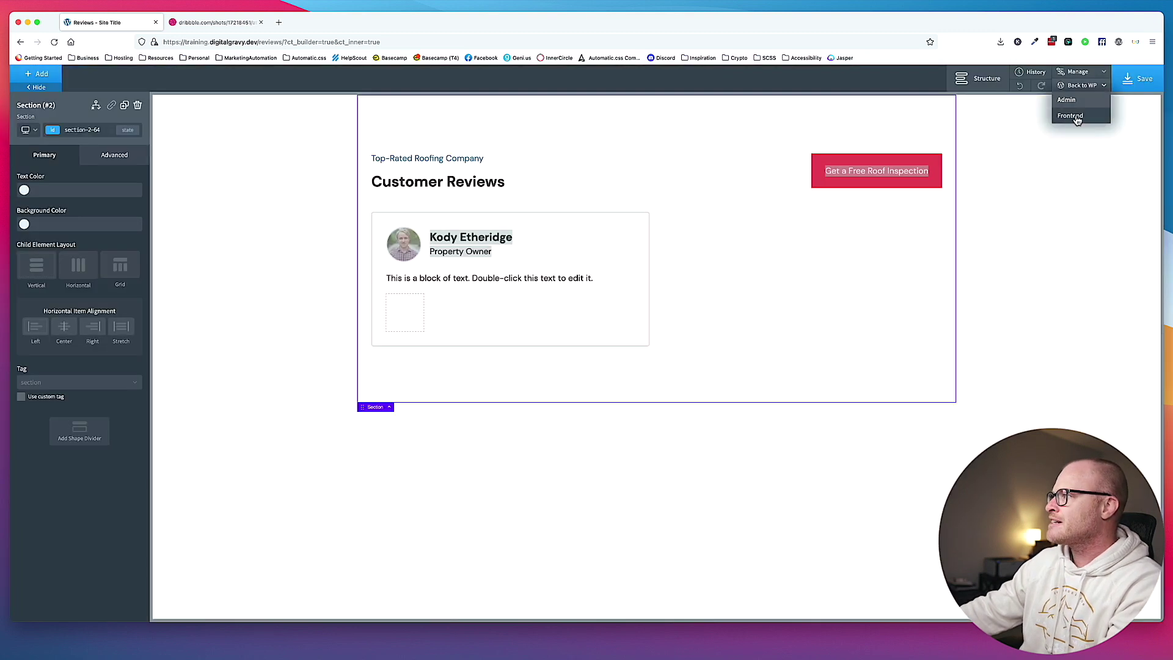
{"action": "left_click", "coordinate": [1070, 115]}
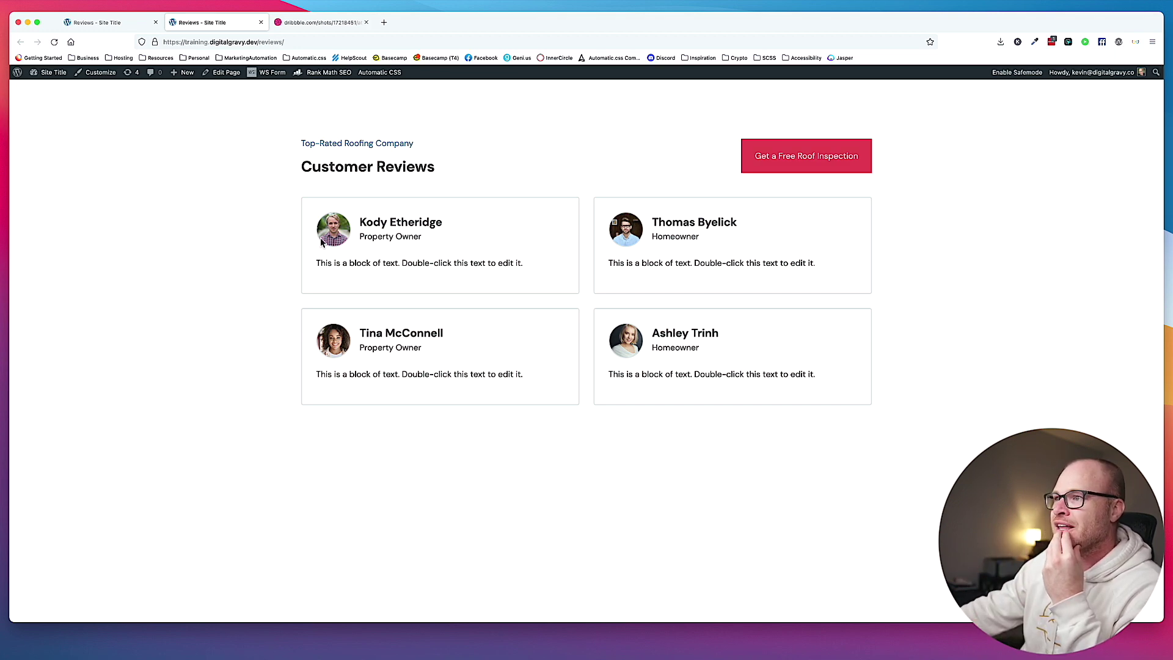
{"action": "left_click", "coordinate": [309, 25]}
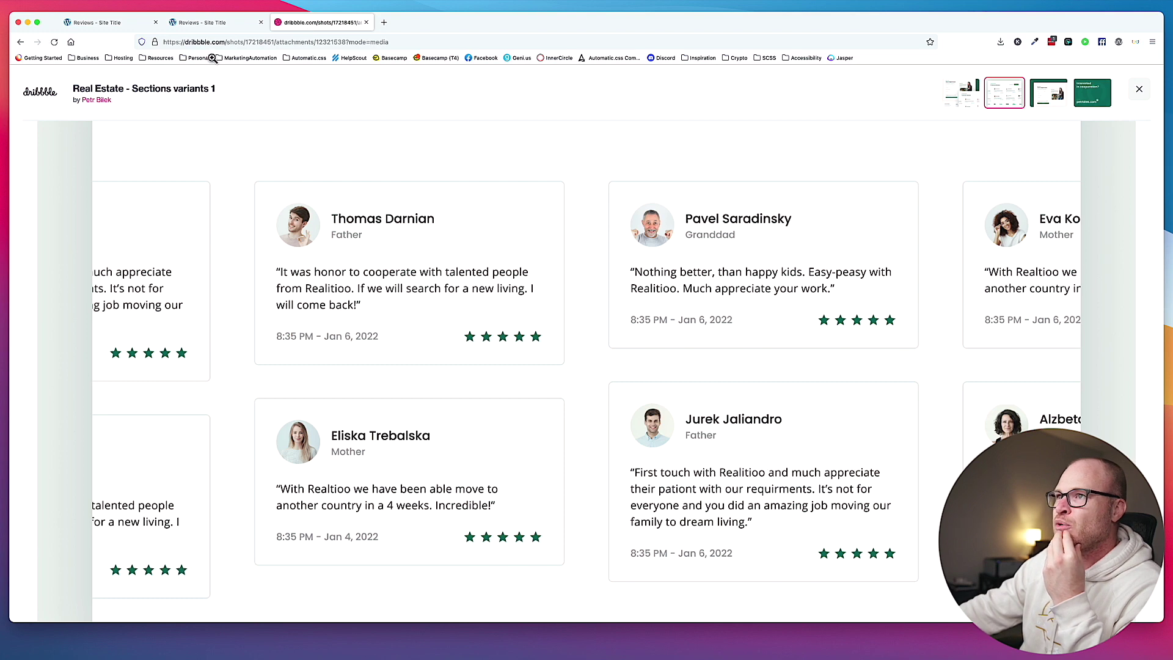
{"action": "left_click", "coordinate": [205, 23]}
Back in the builder, reopen the first review card's Custom CSS and select the 2px border width.
{"action": "key", "text": "ctrl+shift+Tab"}
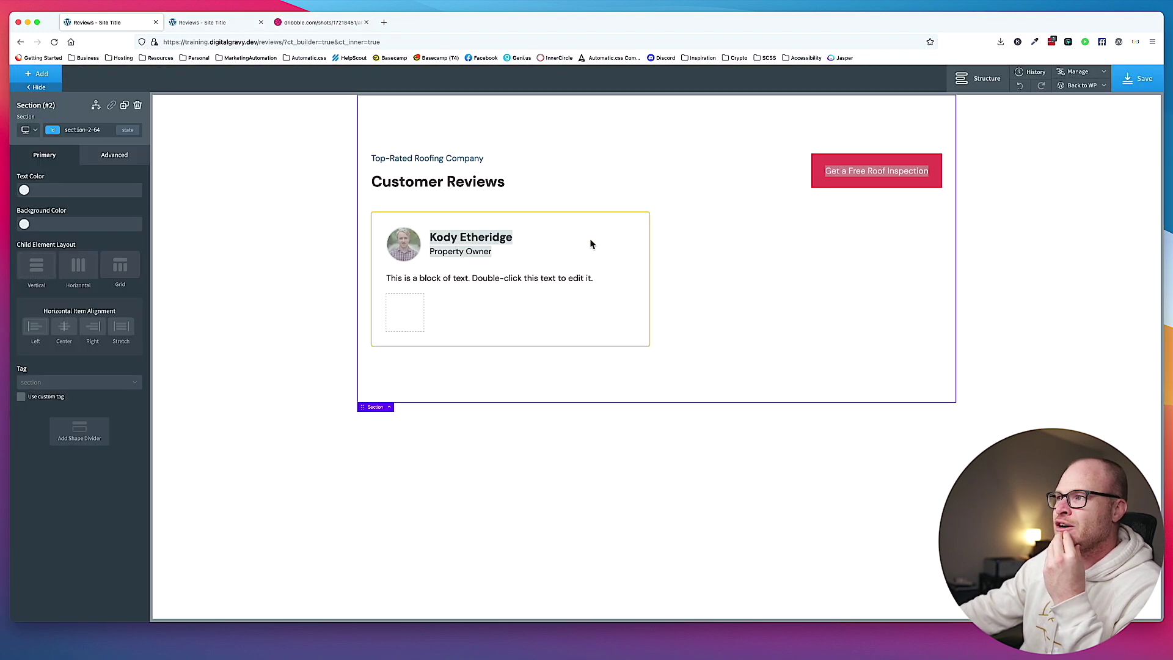
{"action": "left_click", "coordinate": [589, 241]}
{"action": "left_click", "coordinate": [114, 155]}
{"action": "left_click", "coordinate": [78, 328]}
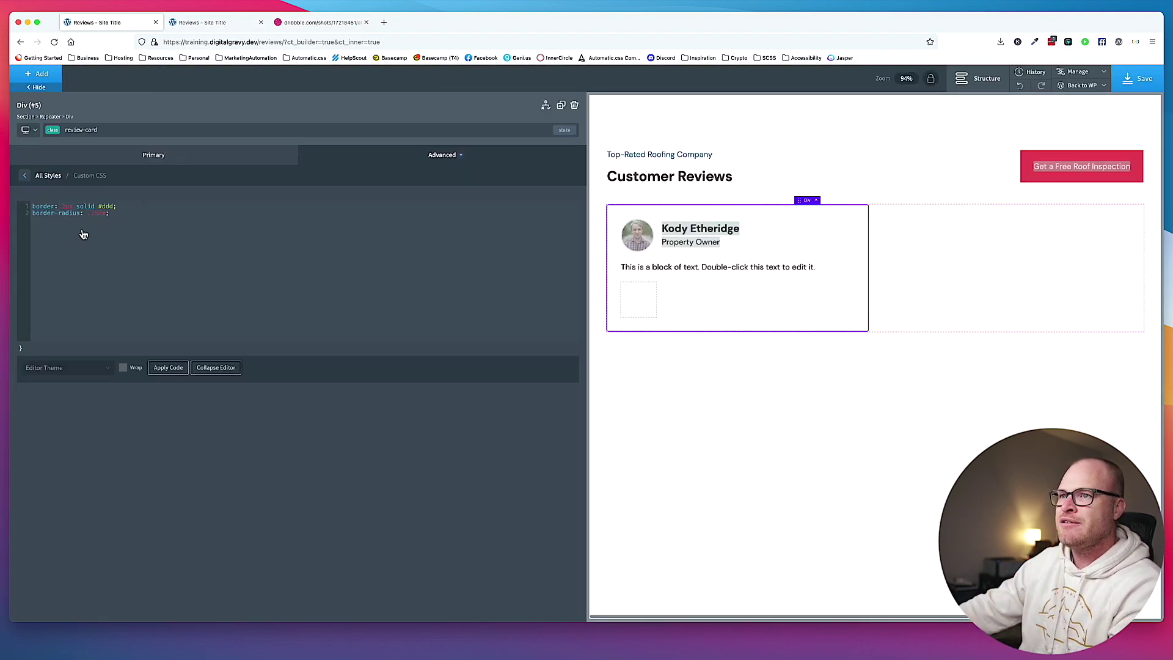
{"action": "double_click", "coordinate": [68, 206]}
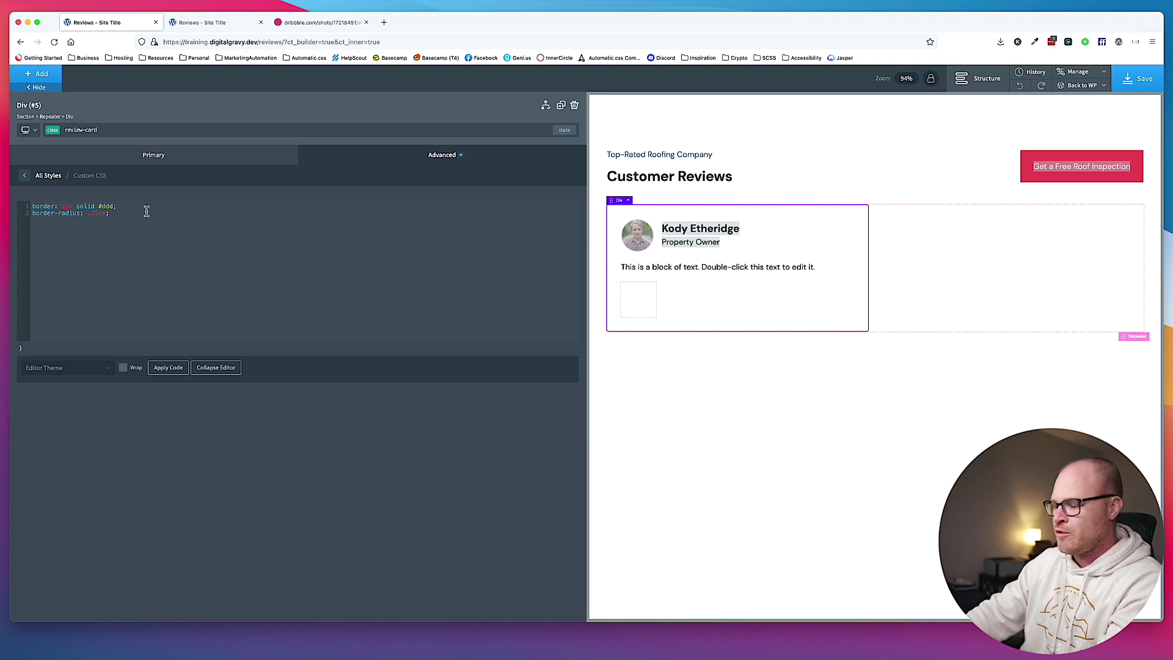
Thin the review card's CSS border width from 2px to .15rem.
{"action": "left_click", "coordinate": [836, 175]}
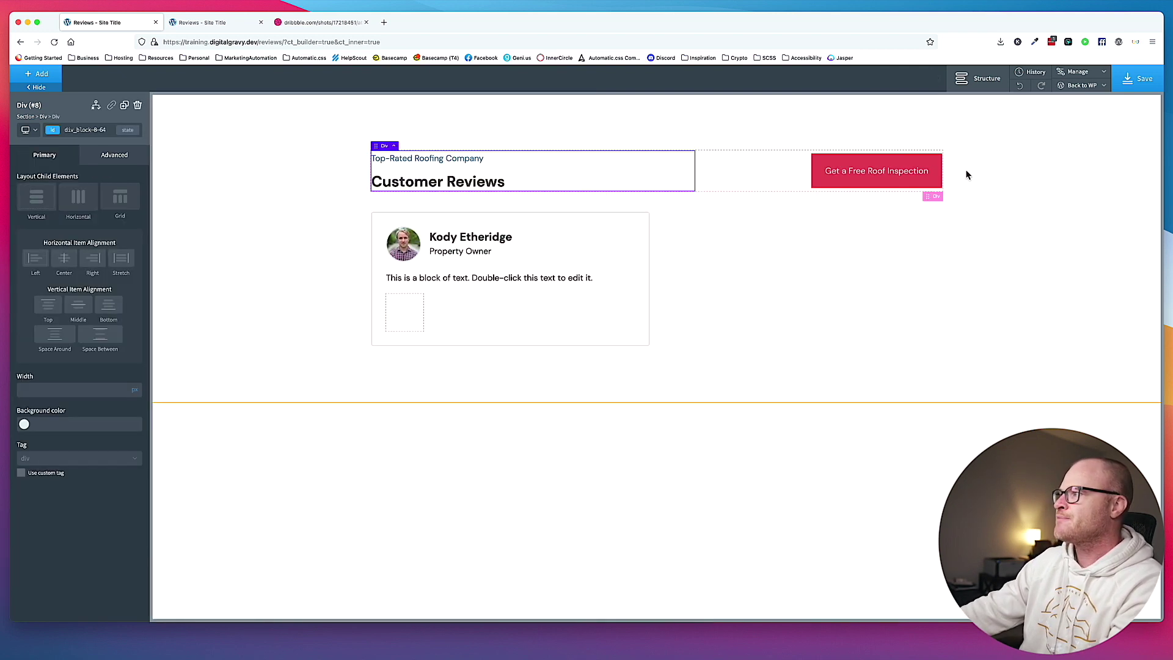
{"action": "left_click", "coordinate": [265, 275]}
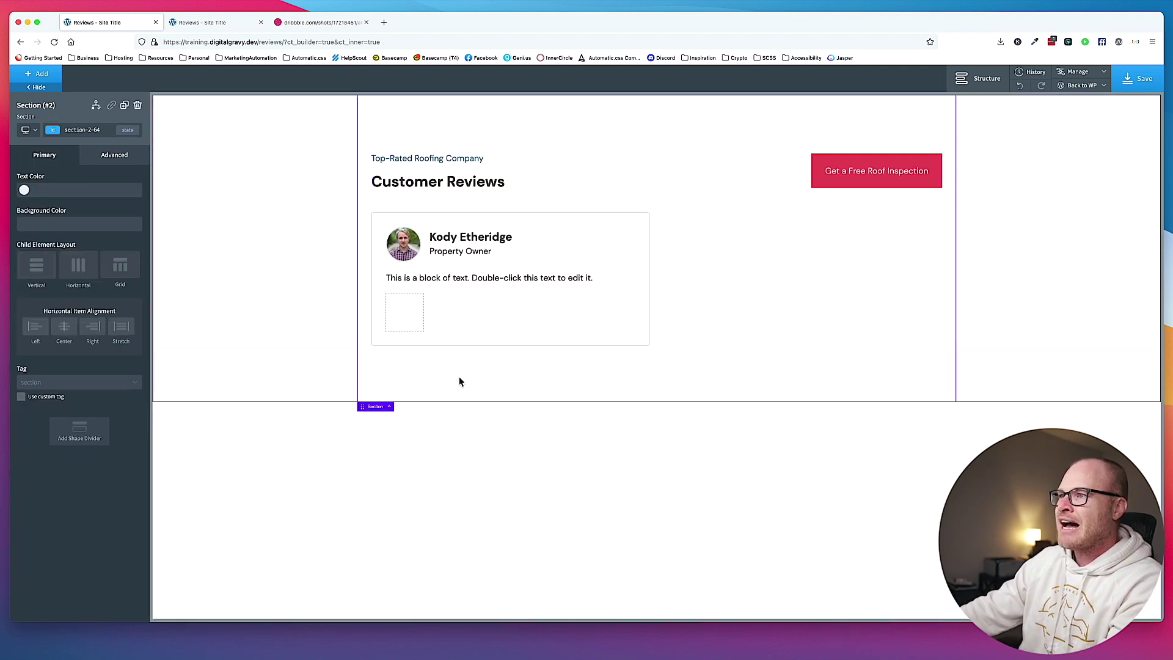
{"action": "left_click", "coordinate": [613, 244]}
{"action": "left_click", "coordinate": [119, 157]}
{"action": "left_click", "coordinate": [94, 323]}
{"action": "double_click", "coordinate": [69, 206]}
{"action": "type", "text": ".15rem"}
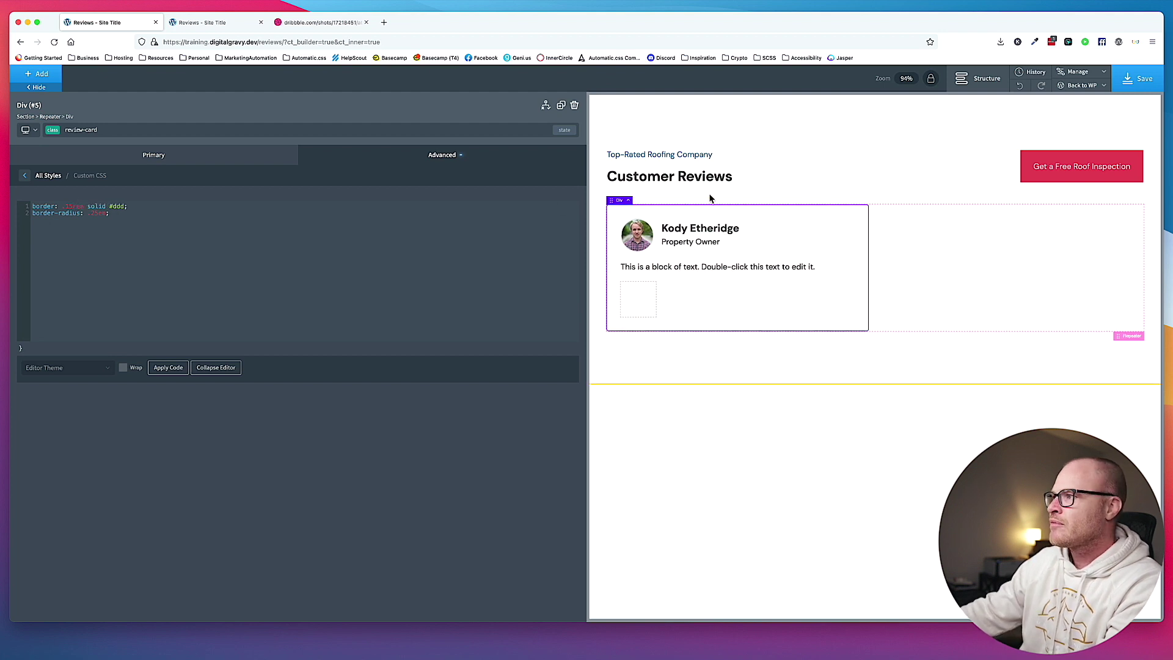
{"action": "left_click", "coordinate": [758, 195]}
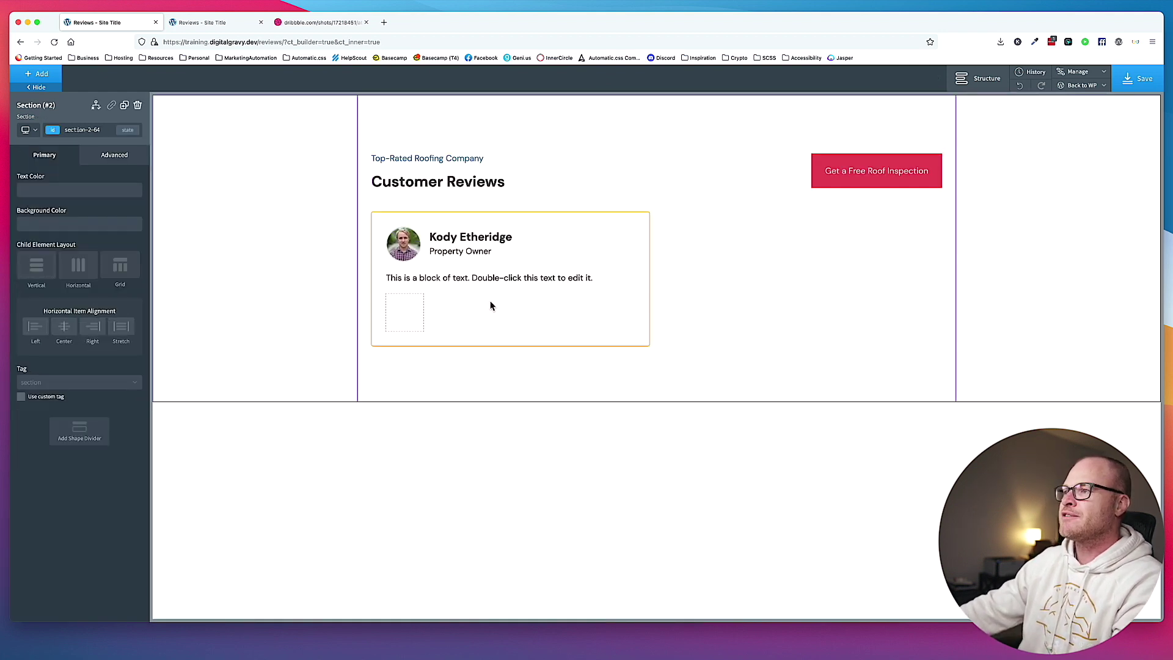
Save, check the live Reviews page, then select the reviewer's headshot image.
{"action": "key", "text": "ctrl+s"}
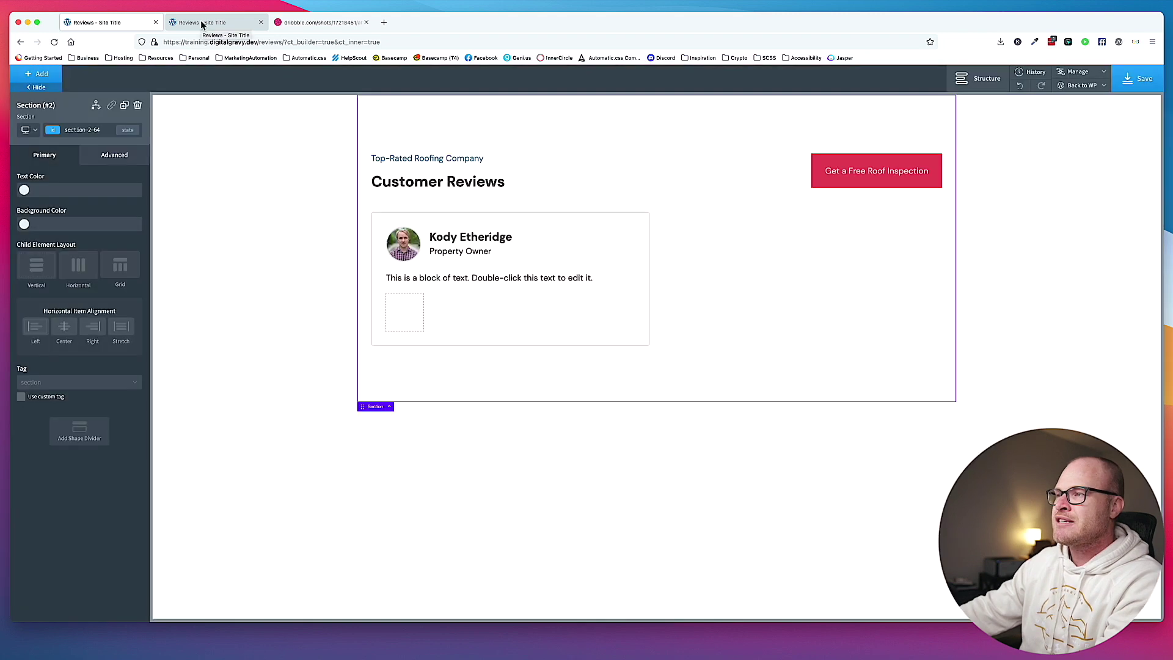
{"action": "left_click", "coordinate": [202, 23]}
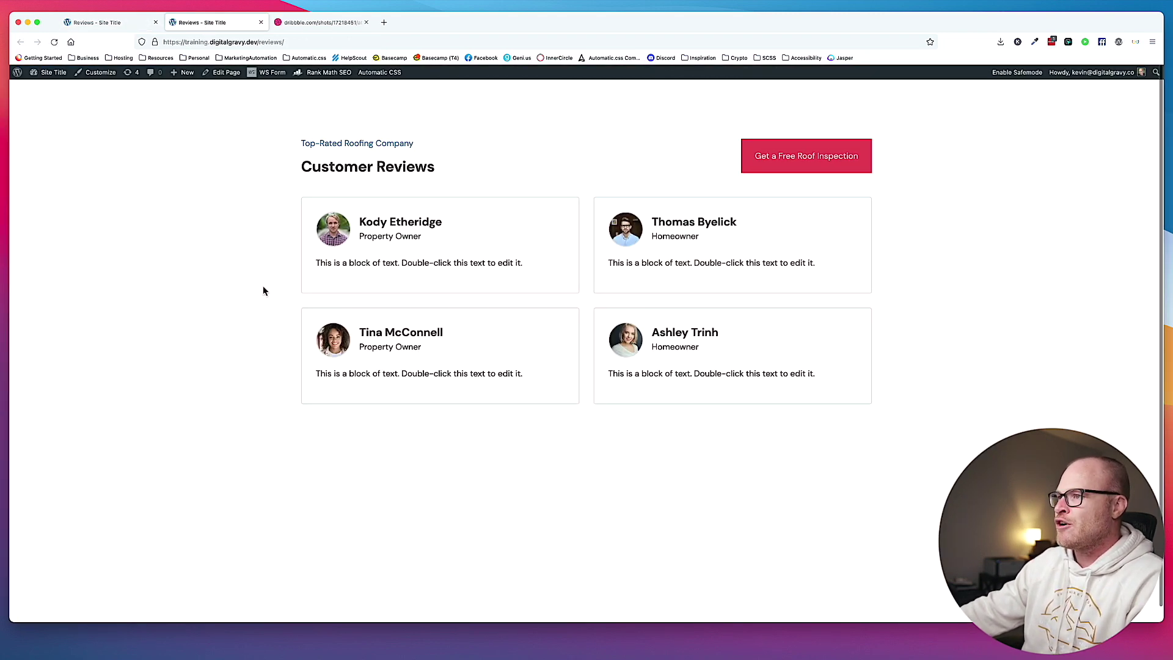
{"action": "left_click", "coordinate": [146, 28]}
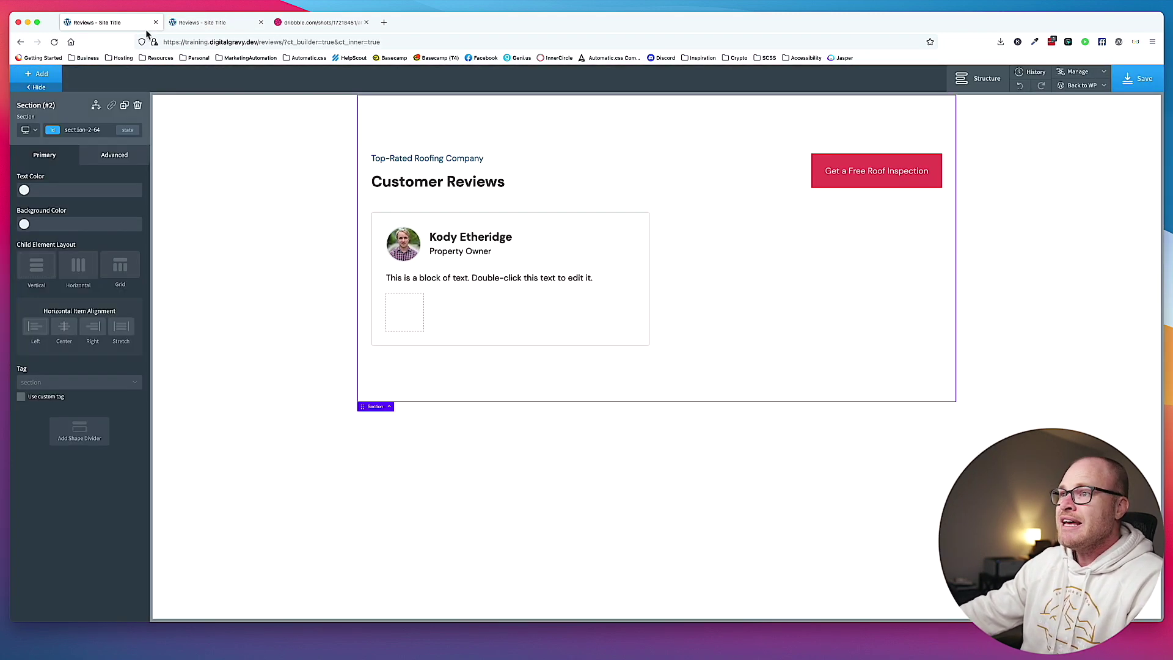
{"action": "left_click", "coordinate": [417, 243]}
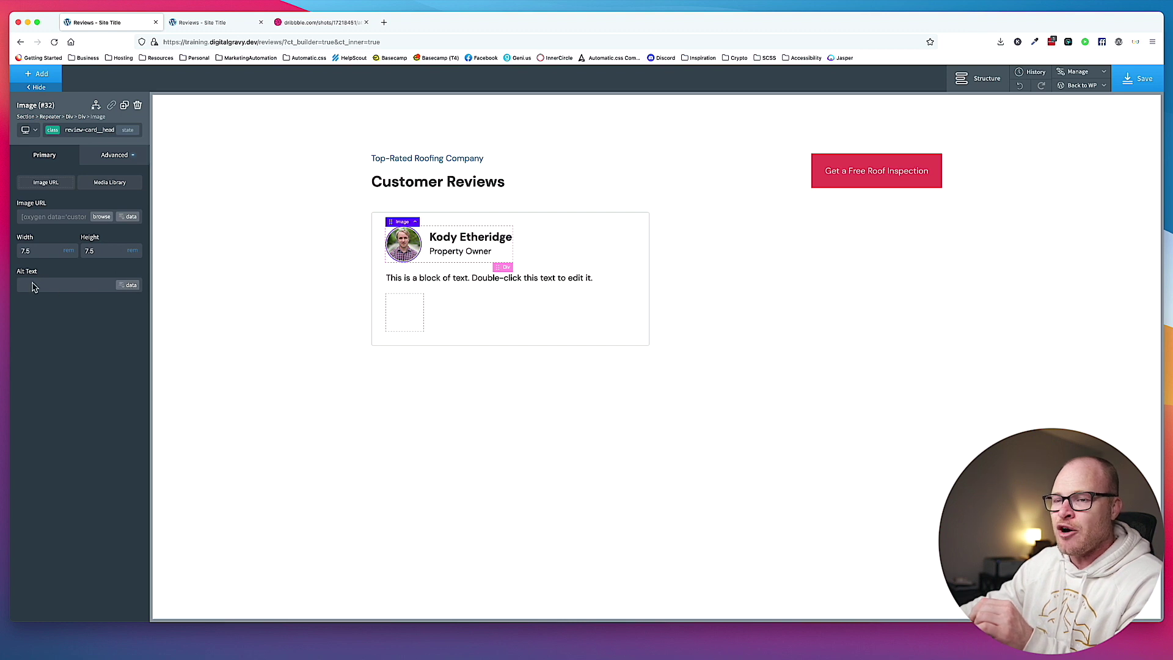
Set the headshot alt text to the dynamic post title plus ' Customer Headshot' and save.
{"action": "left_click", "coordinate": [126, 285]}
{"action": "left_click", "coordinate": [260, 201]}
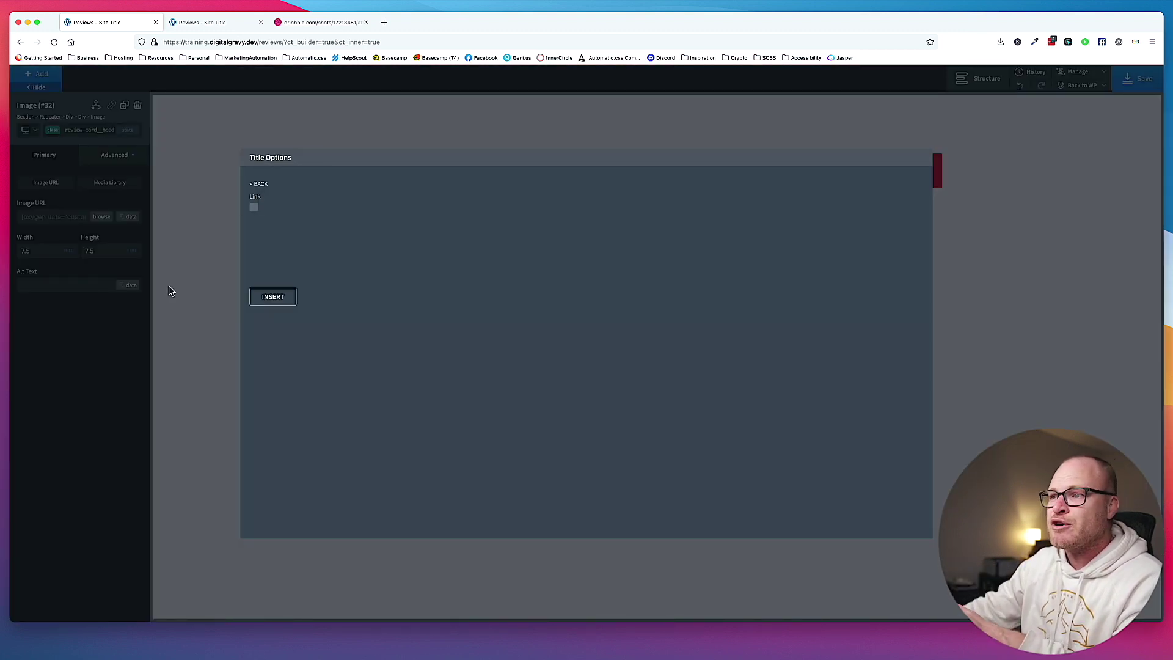
{"action": "left_click", "coordinate": [273, 297]}
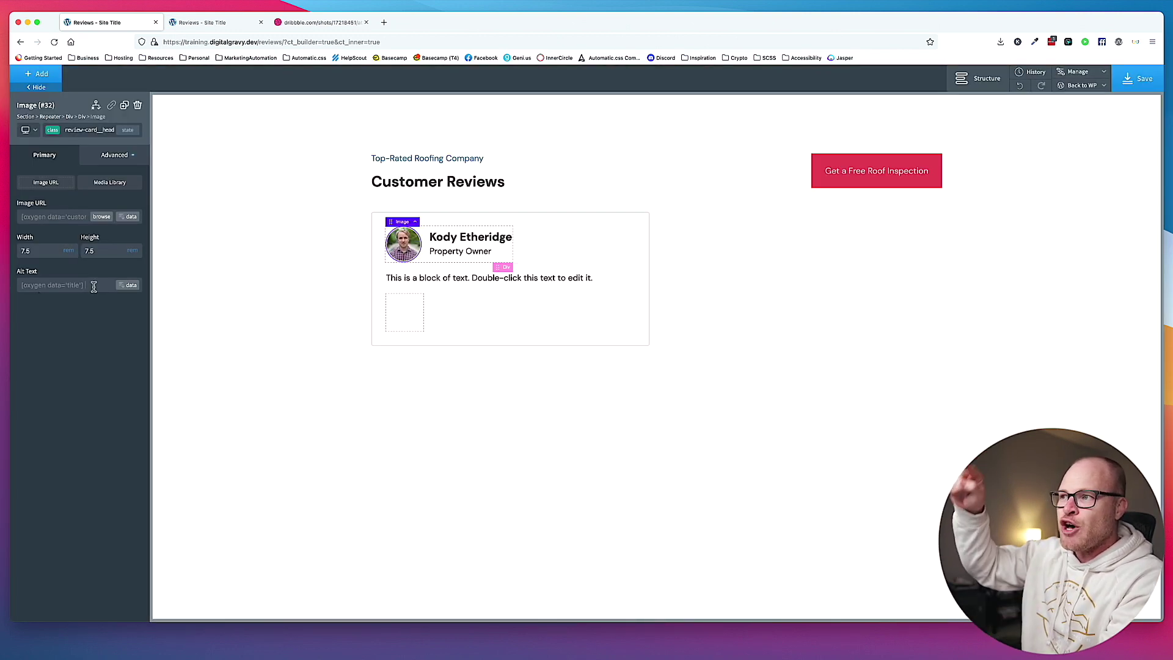
{"action": "type", "text": "stomer Headshot"}
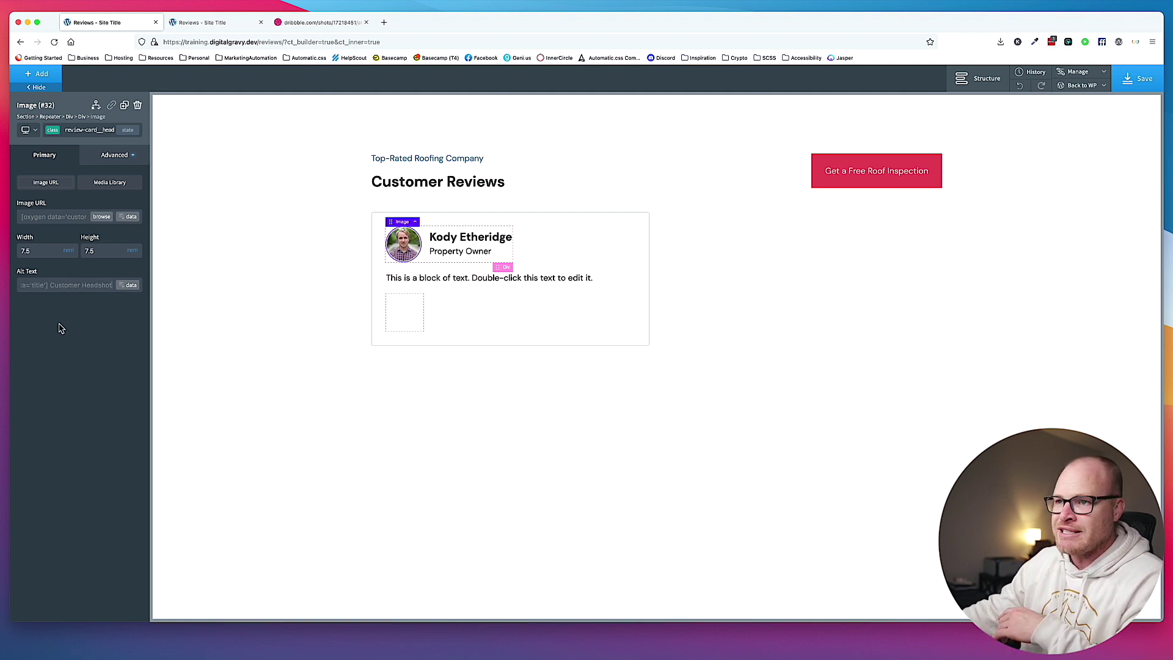
{"action": "left_click", "coordinate": [1140, 78]}
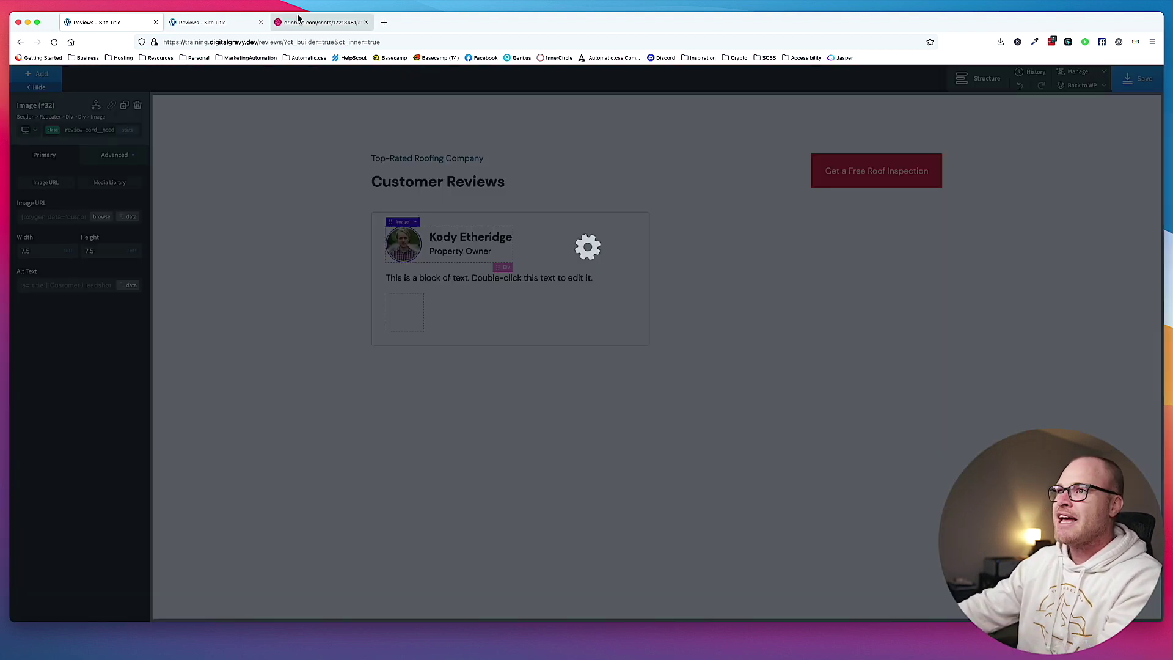
Inspect the avatar on the live Reviews page to verify its alt text, then return to the builder.
{"action": "left_click", "coordinate": [224, 24]}
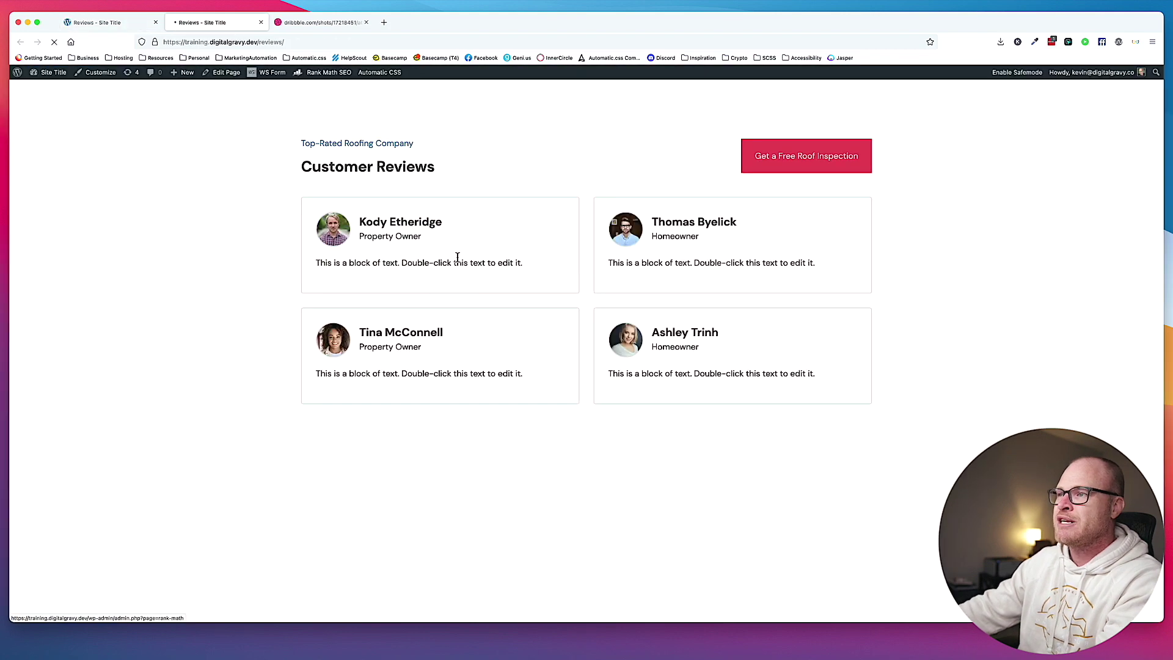
{"action": "right_click", "coordinate": [340, 231]}
{"action": "left_click", "coordinate": [382, 315]}
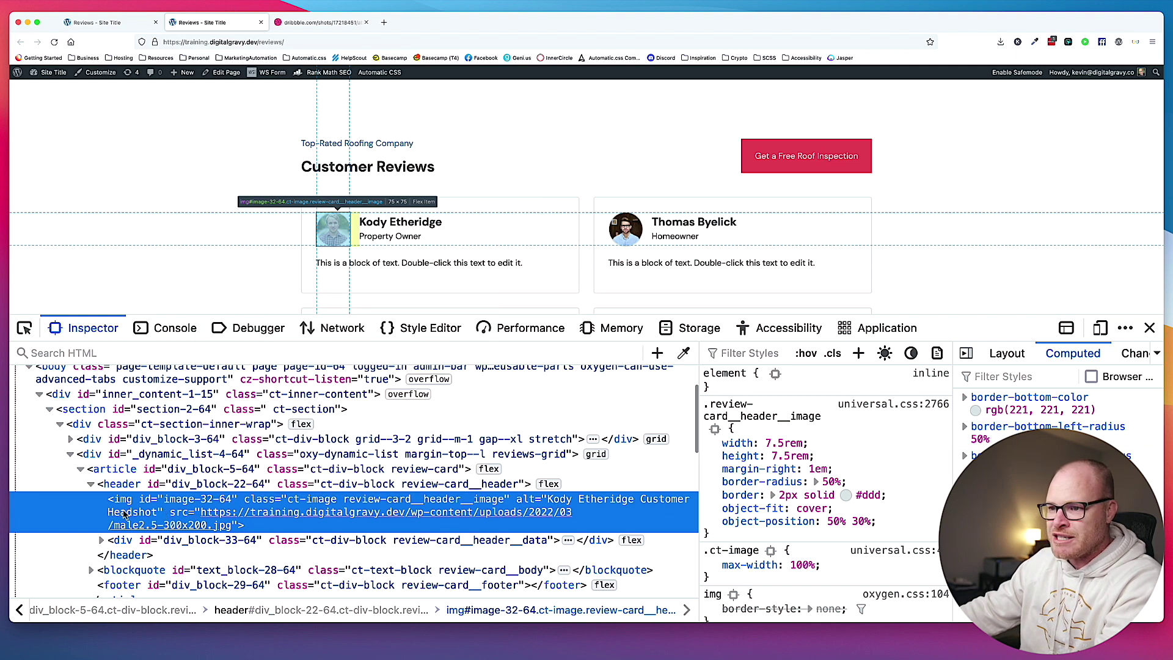
{"action": "left_click", "coordinate": [121, 23]}
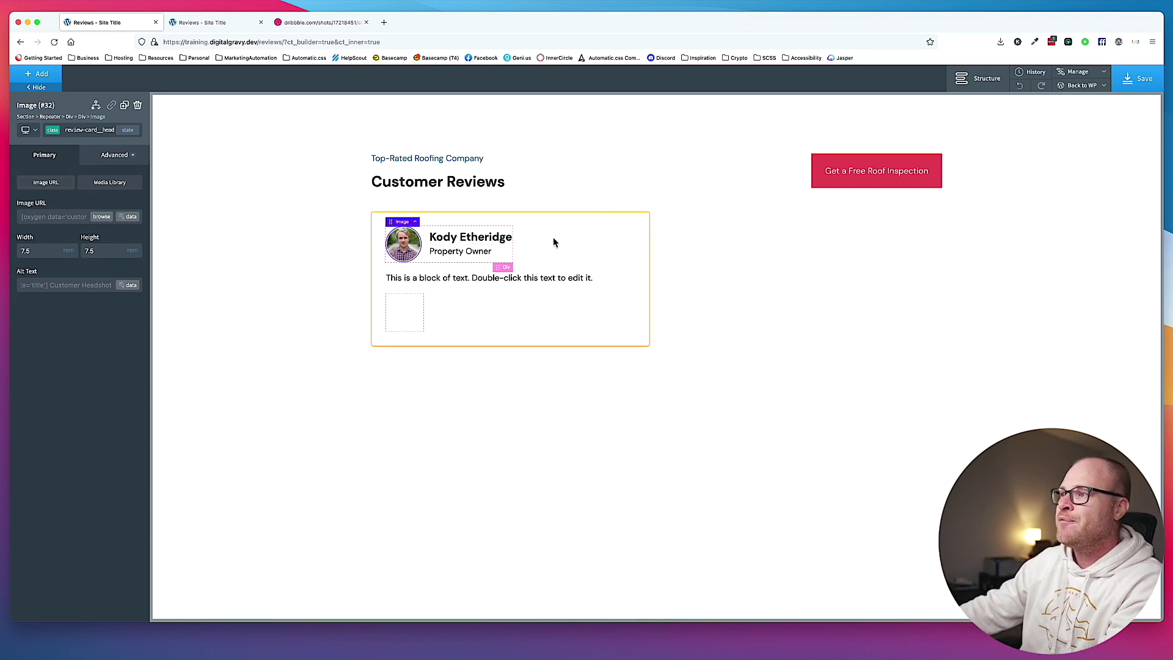
Resize the headshot image to width 8 and height 8.
{"action": "double_click", "coordinate": [36, 252]}
{"action": "type", "text": "8"}
{"action": "key", "text": "Tab"}
{"action": "type", "text": "8"}
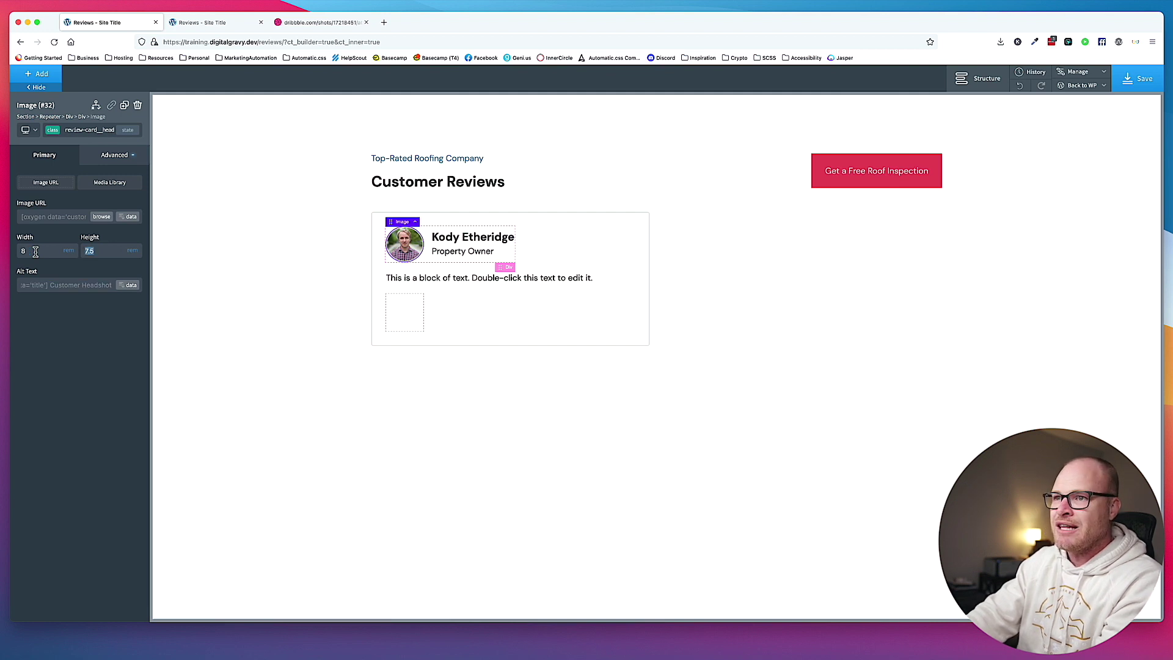
{"action": "left_click", "coordinate": [215, 241]}
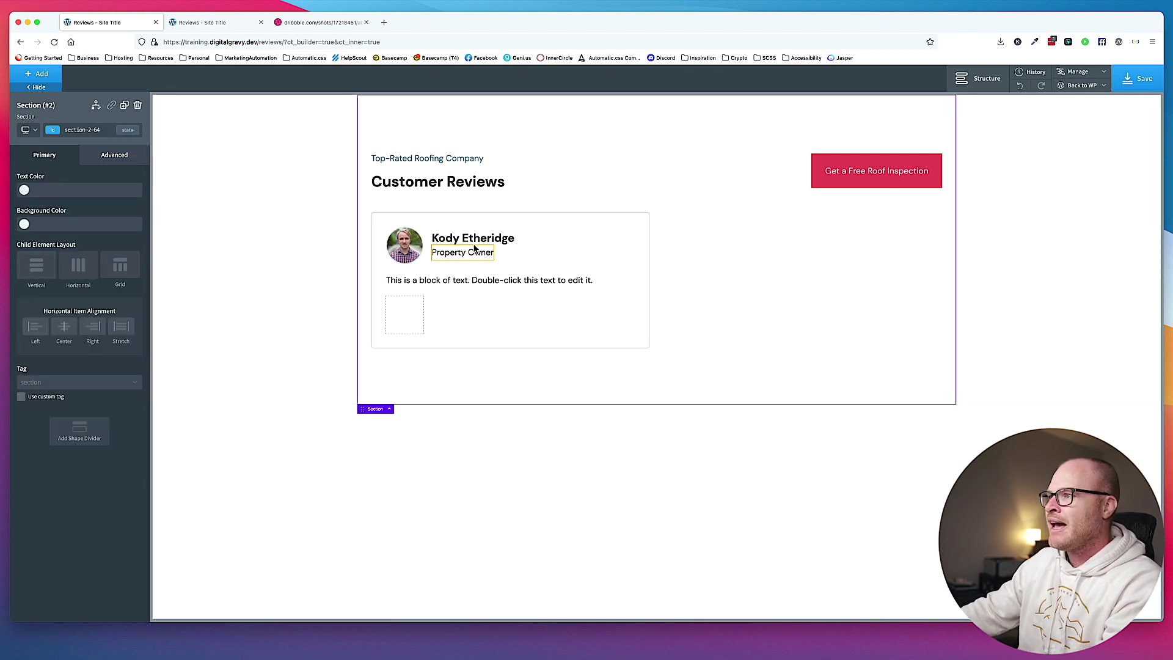
Set the reviewer's name heading font size to 2 rem.
{"action": "left_click", "coordinate": [447, 241]}
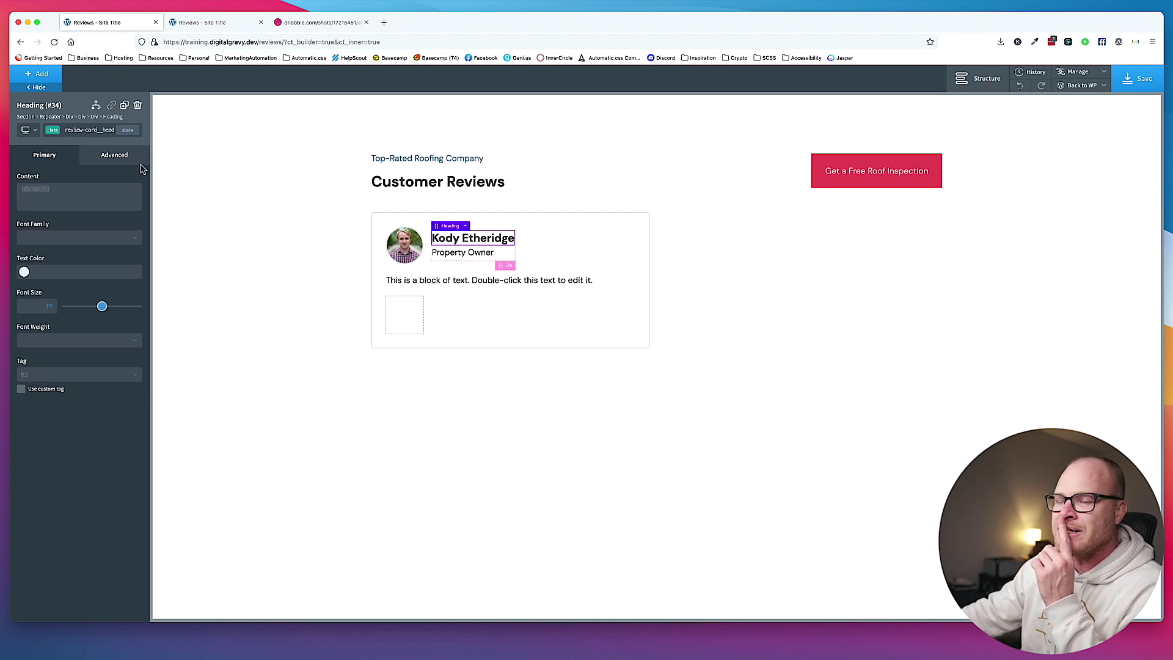
{"action": "left_click", "coordinate": [54, 321]}
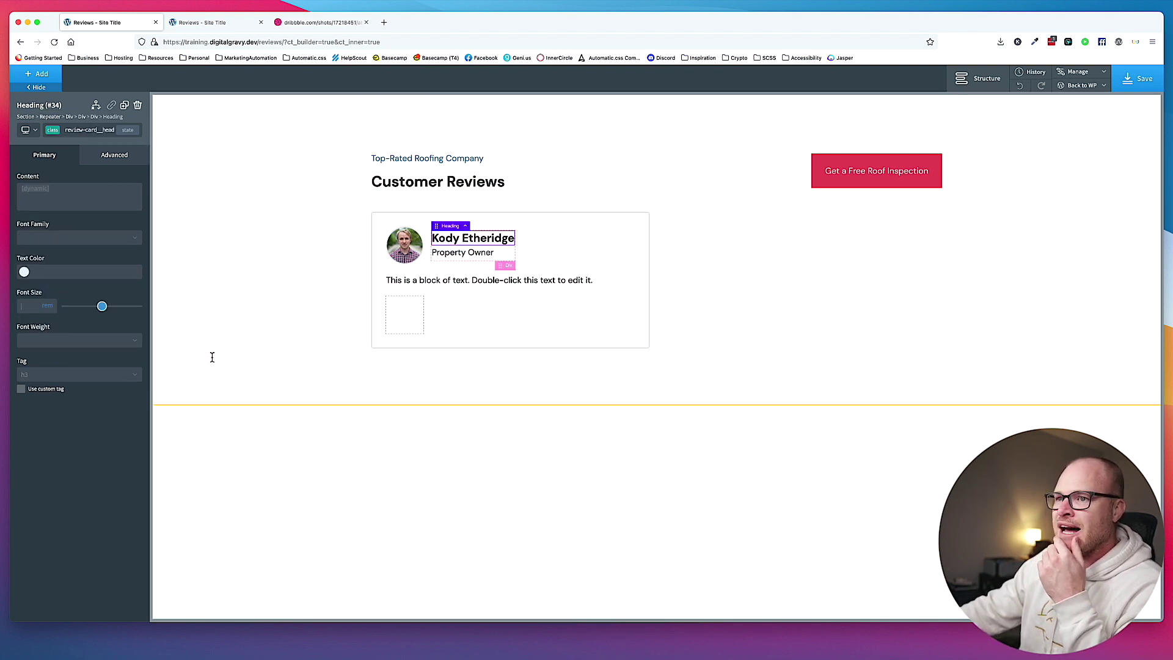
{"action": "type", "text": "1."}
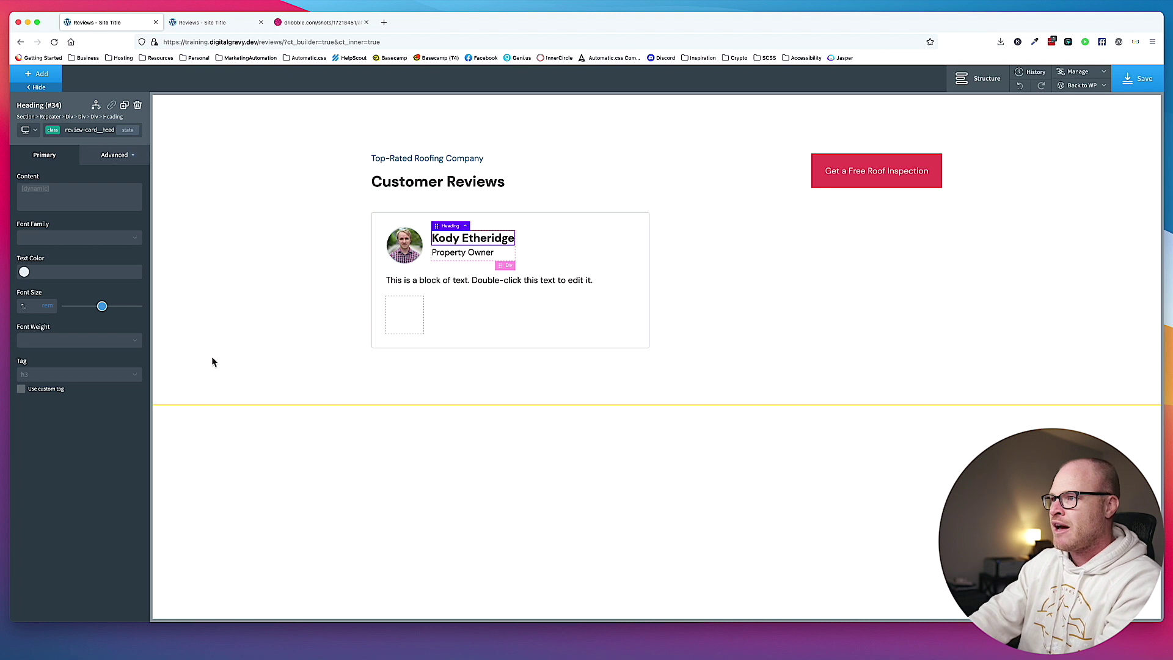
{"action": "type", "text": "5"}
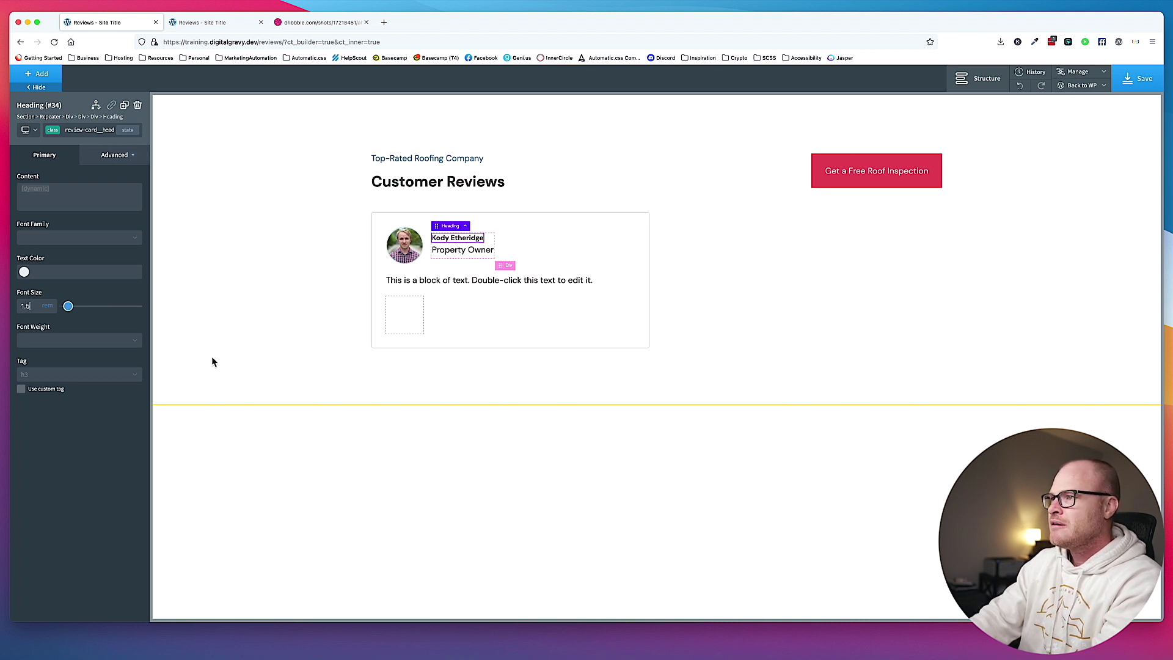
{"action": "type", "text": "8"}
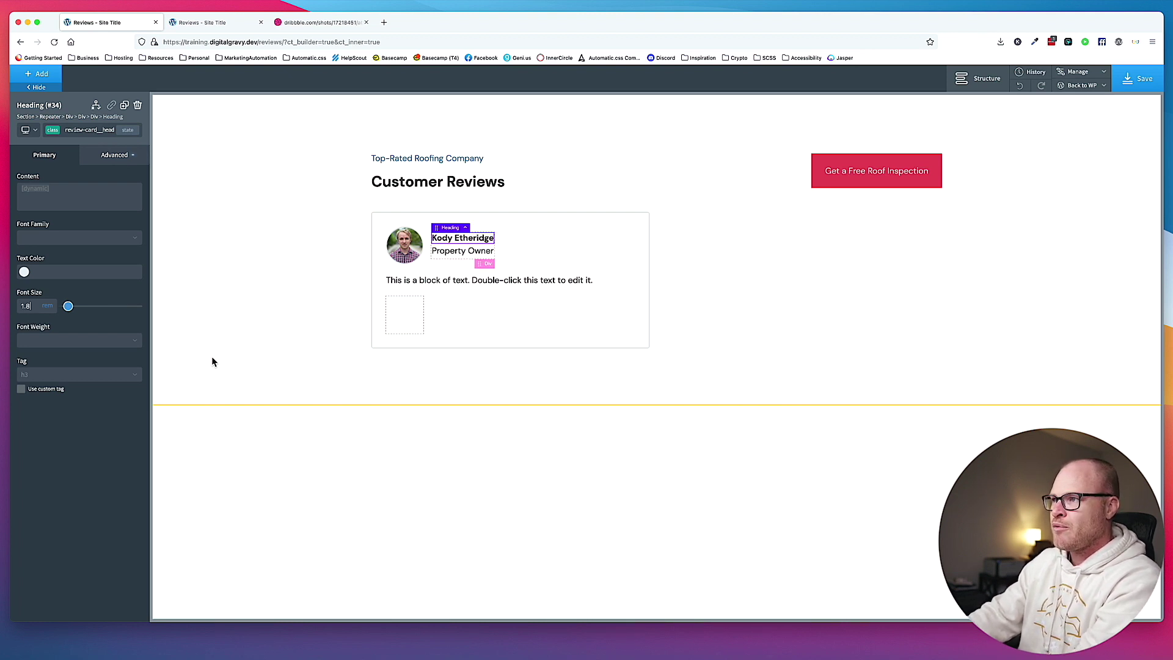
{"action": "key", "text": "BackSpace"}
{"action": "key", "text": "BackSpace"}
{"action": "key", "text": "BackSpace"}
{"action": "type", "text": "2"}
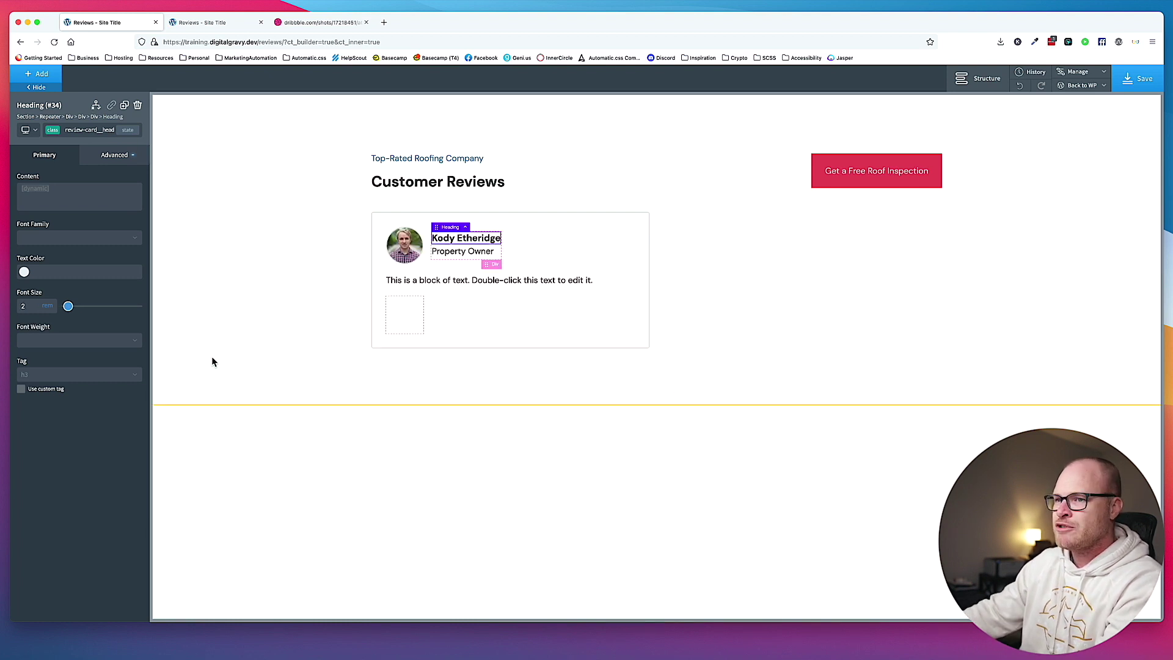
{"action": "type", "text": ".4"}
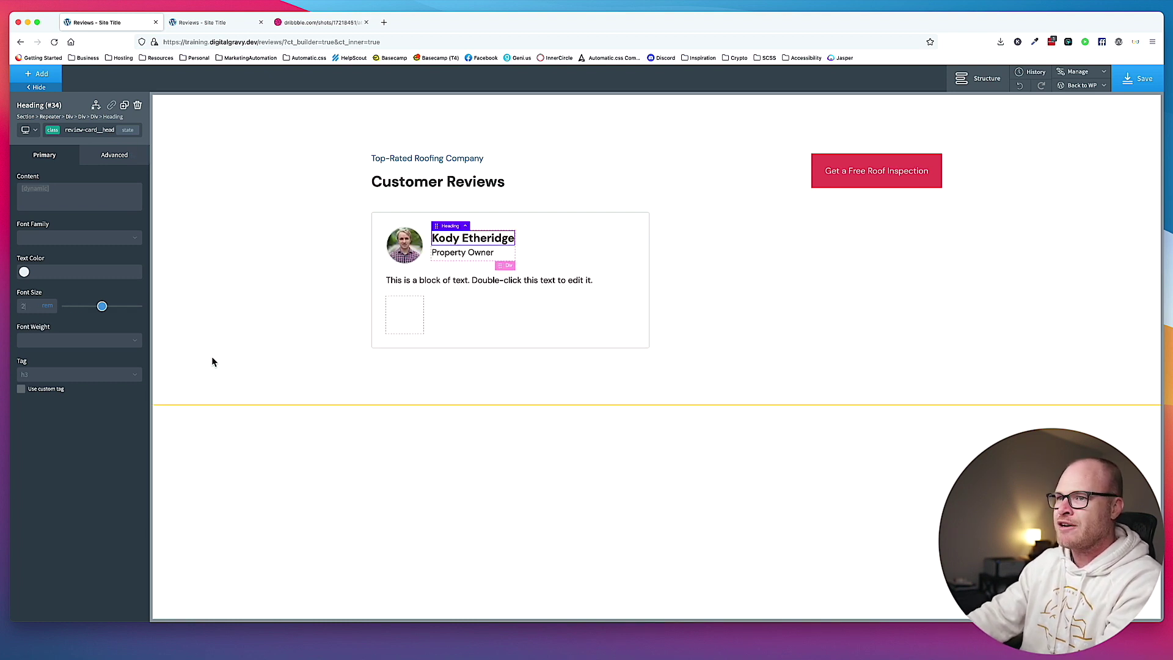
{"action": "key", "text": "BackSpace"}
{"action": "key", "text": "BackSpace"}
Give the Property Owner role text a 1.5 rem font size and #777 colour.
{"action": "left_click", "coordinate": [477, 254]}
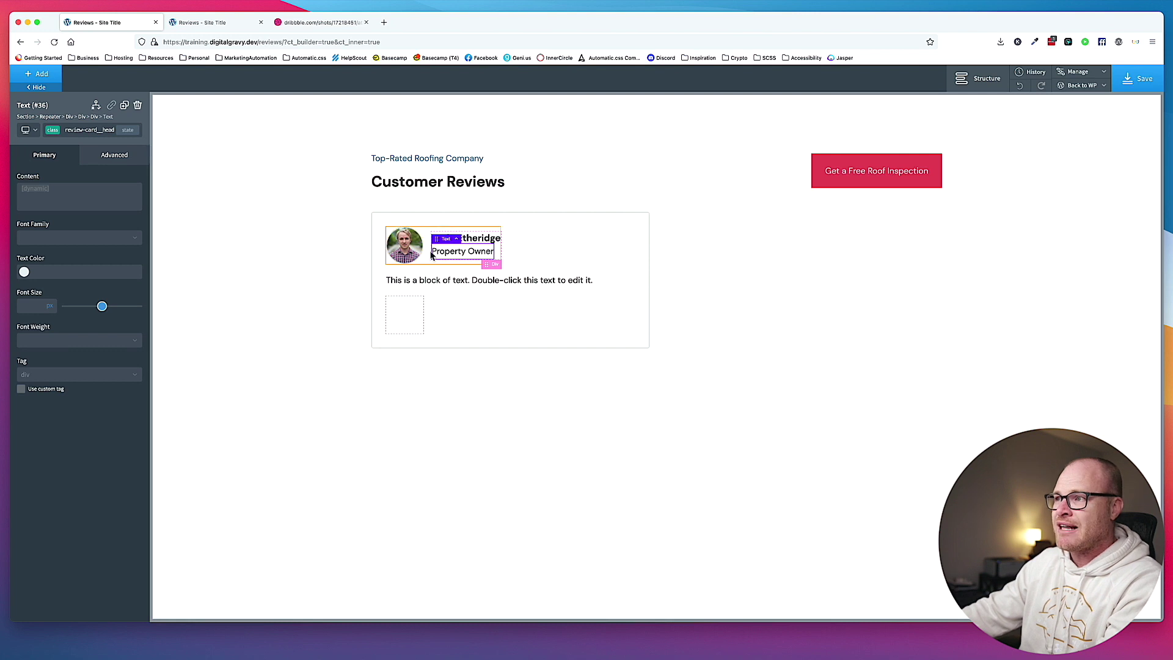
{"action": "left_click", "coordinate": [75, 133]}
{"action": "left_click", "coordinate": [90, 204]}
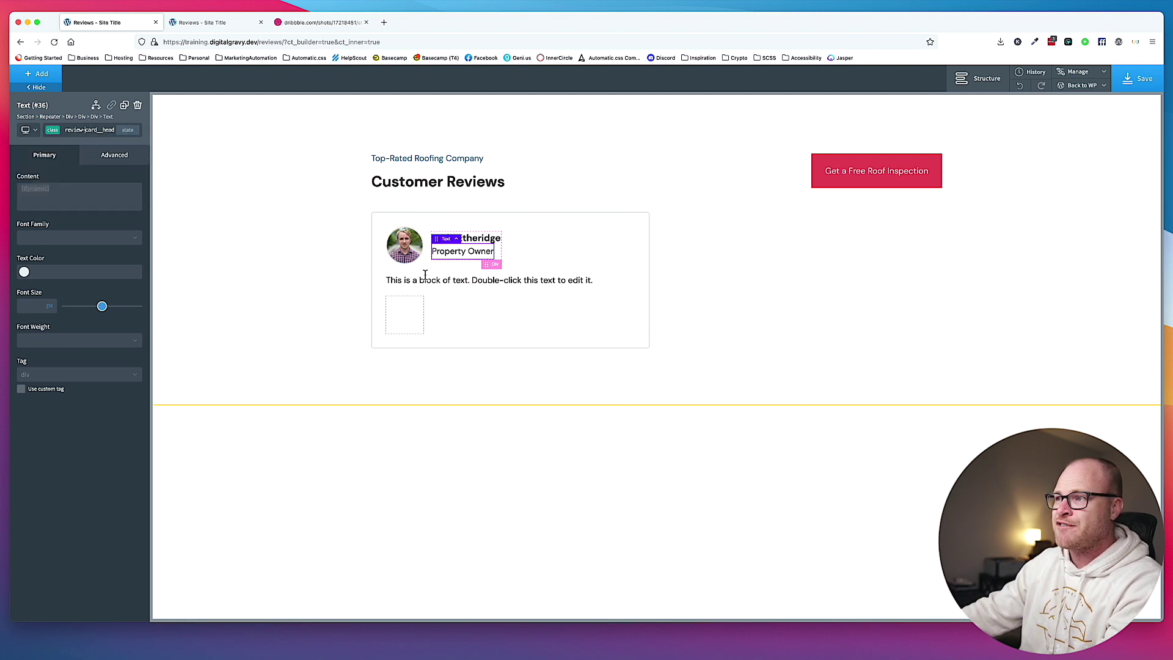
{"action": "mouse_move", "coordinate": [50, 306]}
{"action": "left_click", "coordinate": [59, 326]}
{"action": "type", "text": "1.5"}
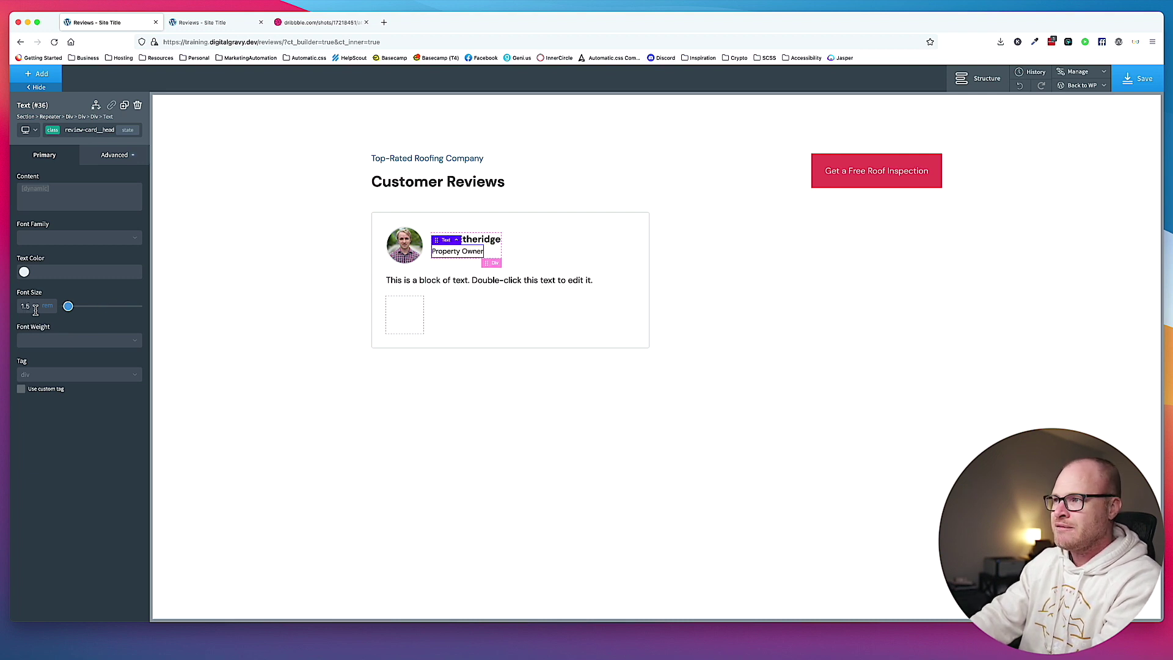
{"action": "left_click", "coordinate": [597, 320]}
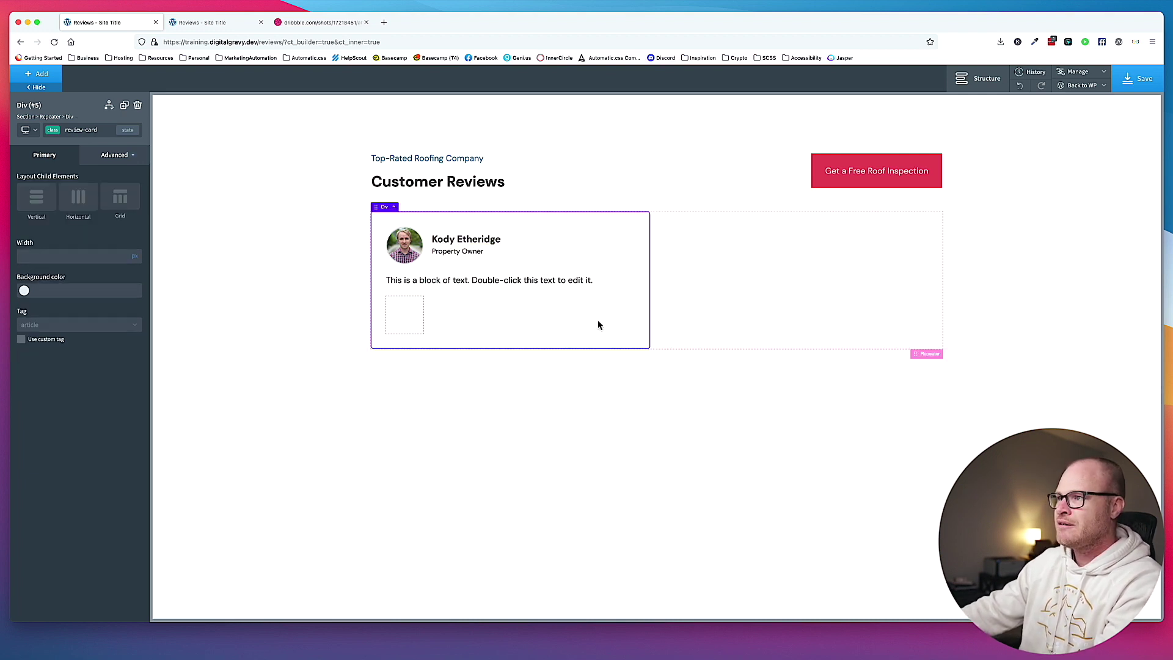
{"action": "left_click", "coordinate": [480, 254]}
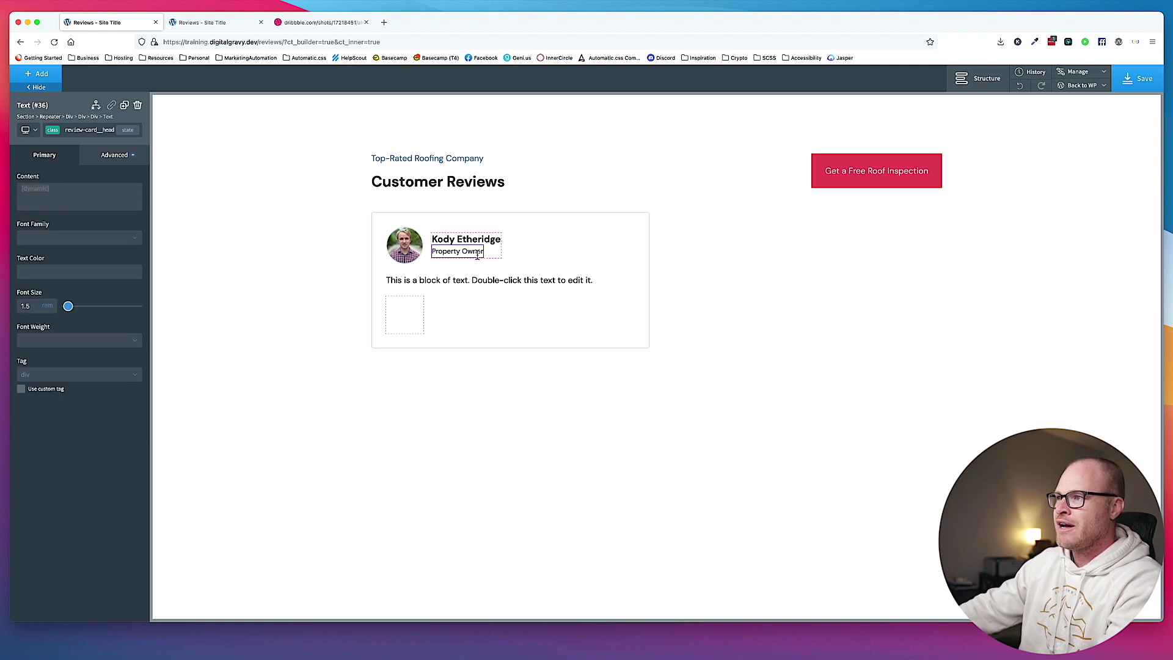
{"action": "left_click", "coordinate": [80, 278]}
{"action": "type", "text": "#777"}
{"action": "left_click", "coordinate": [255, 287]}
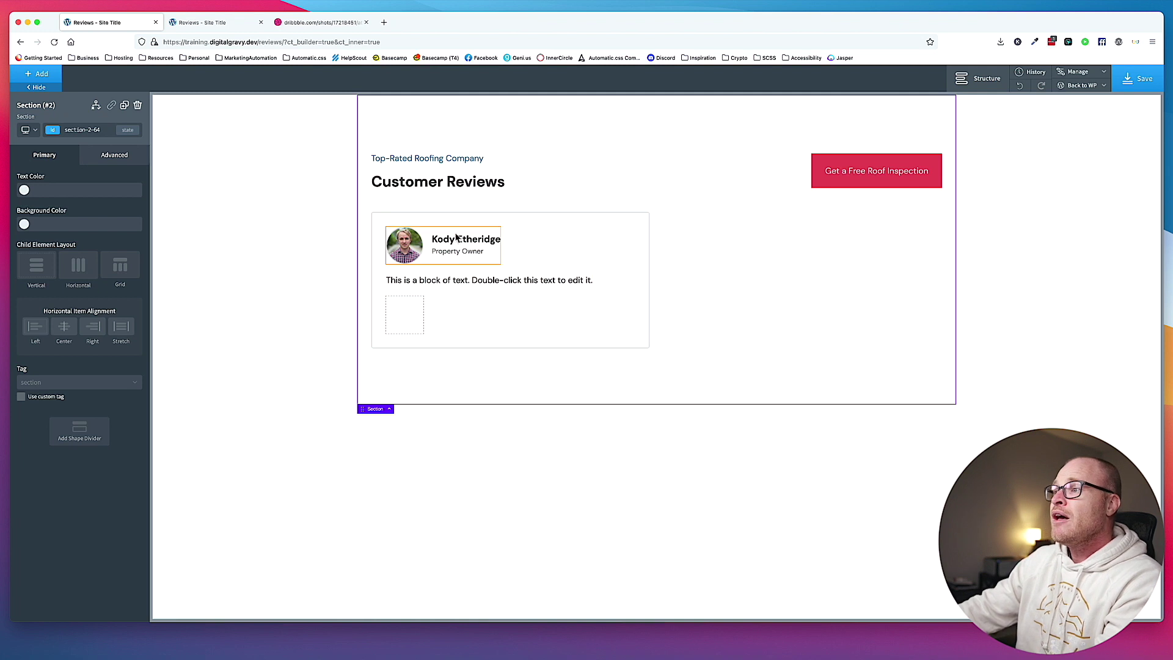
Fill the review body text with the Meta Box Customer Review Body field.
{"action": "left_click", "coordinate": [471, 283]}
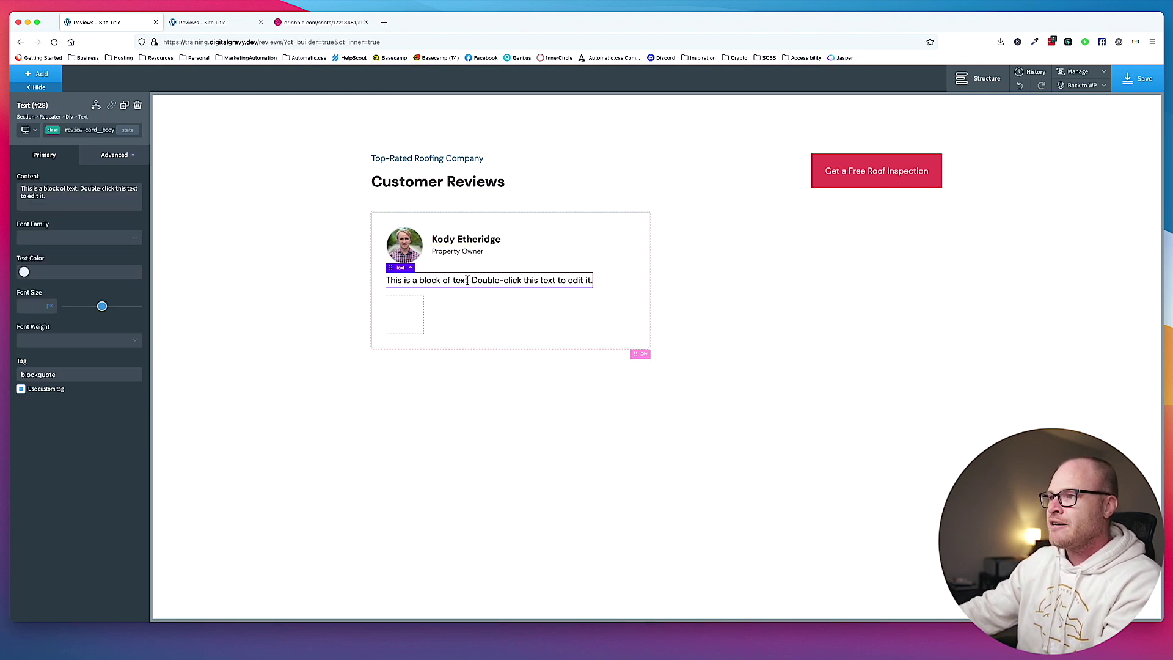
{"action": "left_click", "coordinate": [407, 310]}
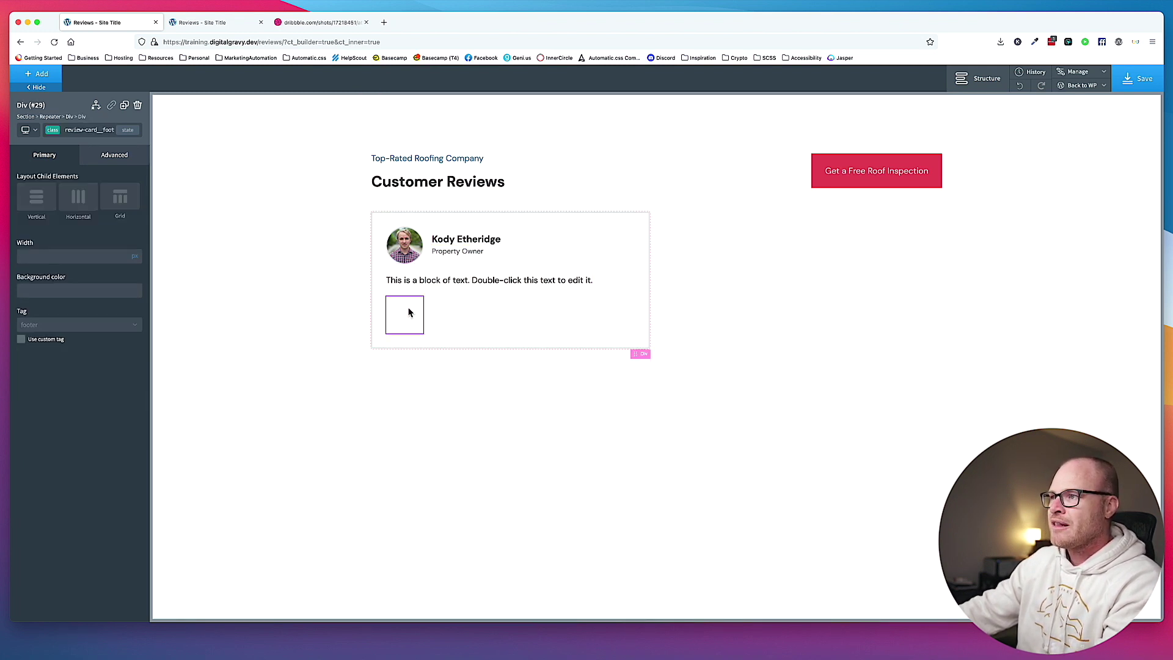
{"action": "left_click", "coordinate": [463, 276]}
{"action": "double_click", "coordinate": [462, 276]}
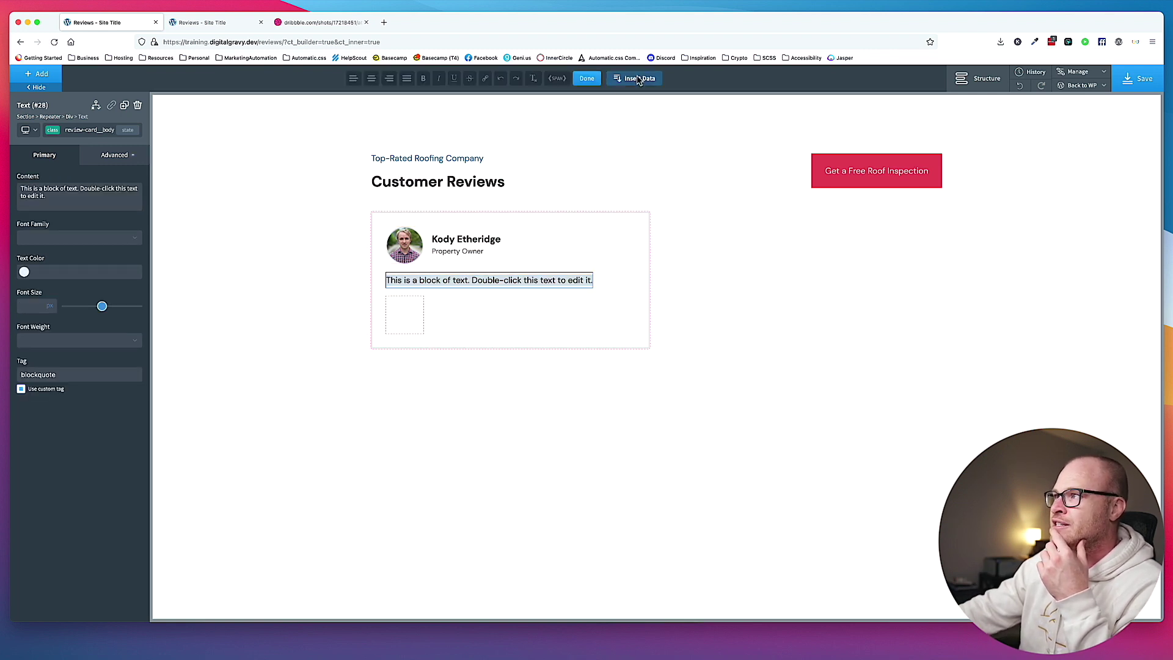
{"action": "left_click", "coordinate": [637, 78]}
{"action": "left_click", "coordinate": [602, 206]}
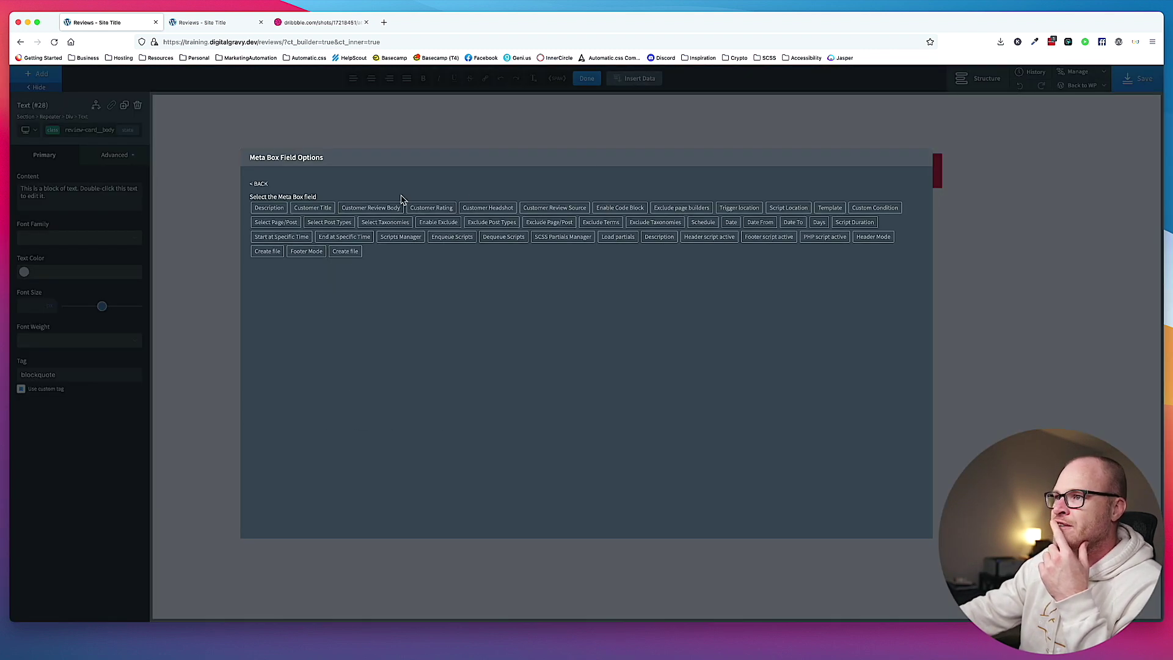
{"action": "left_click", "coordinate": [384, 209]}
{"action": "left_click", "coordinate": [283, 251]}
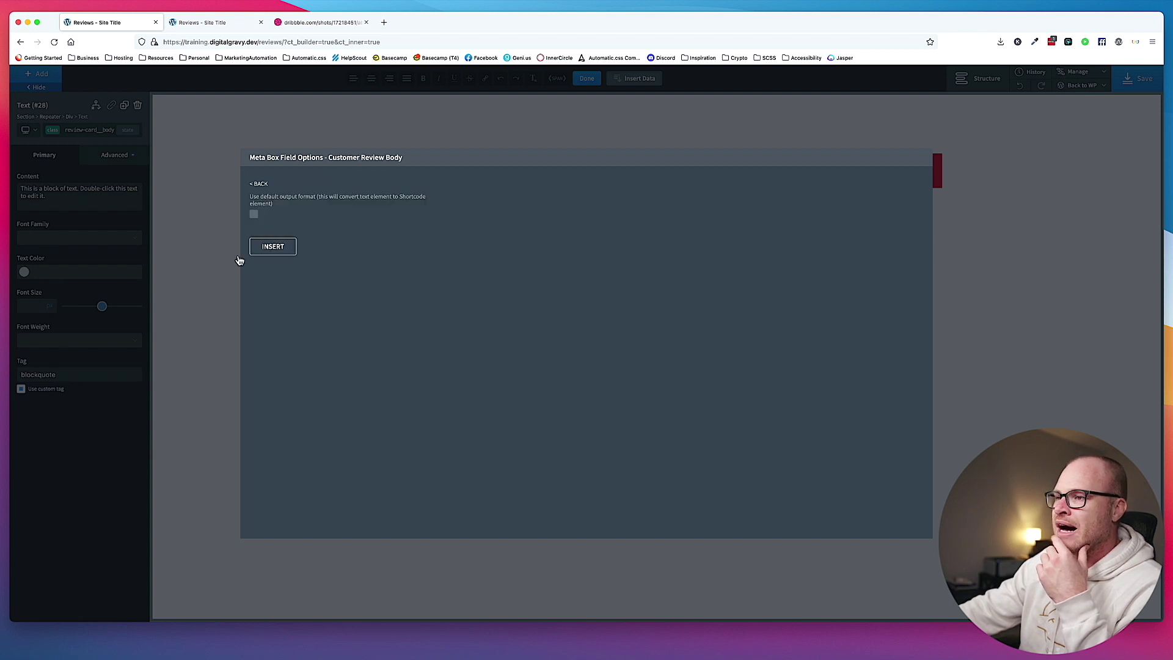
{"action": "left_click", "coordinate": [824, 355]}
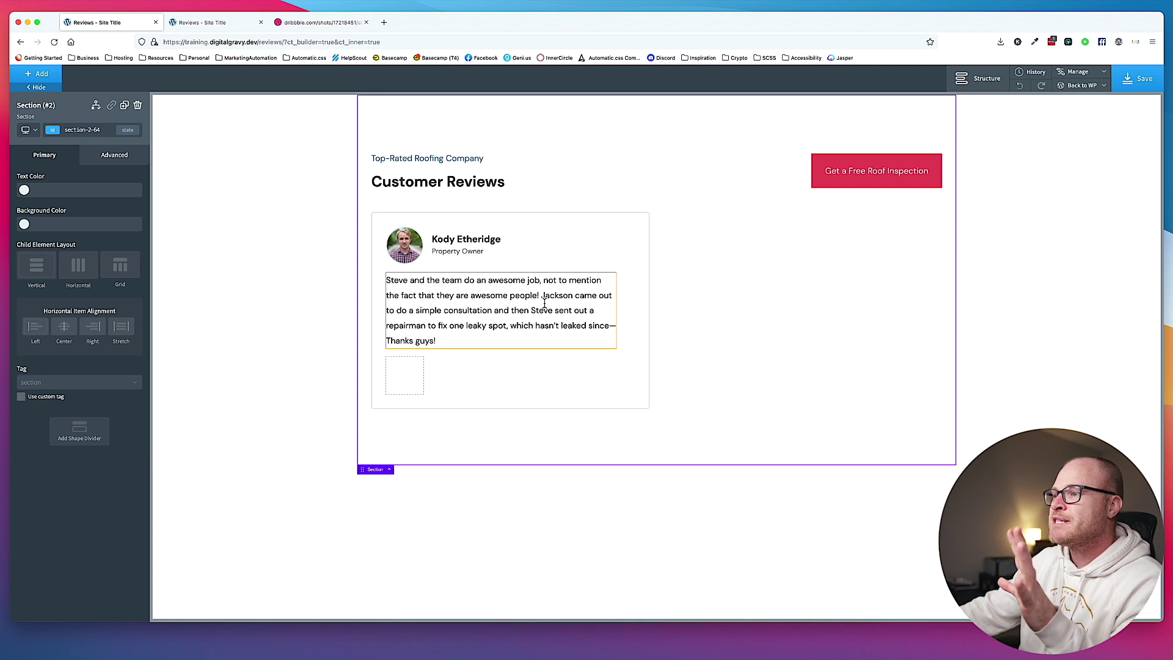
Set the review text's top and bottom margins to 2 em.
{"action": "left_click", "coordinate": [546, 307]}
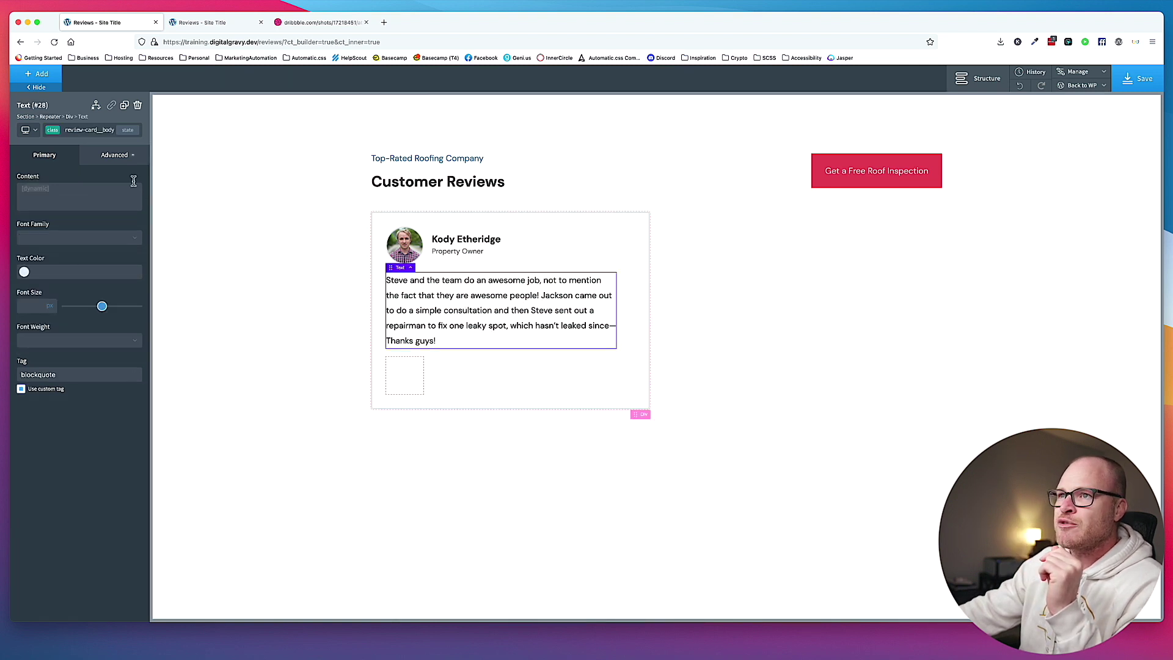
{"action": "left_click", "coordinate": [113, 156]}
{"action": "left_click", "coordinate": [98, 205]}
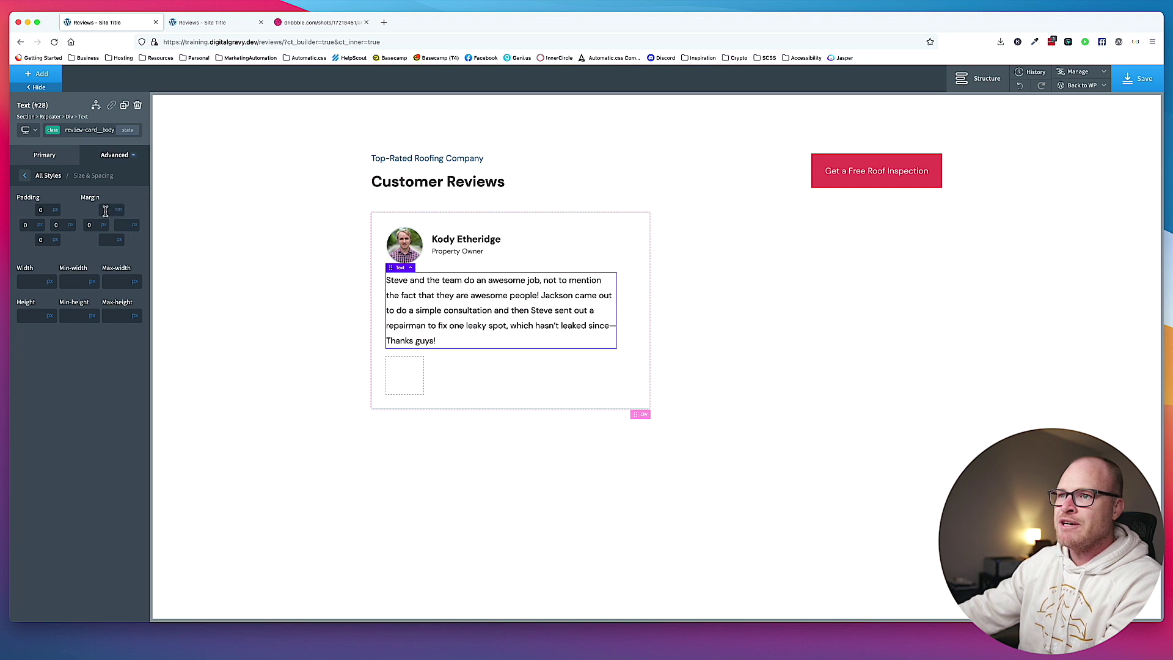
{"action": "left_click", "coordinate": [110, 213]}
{"action": "type", "text": "2"}
{"action": "left_click", "coordinate": [111, 239]}
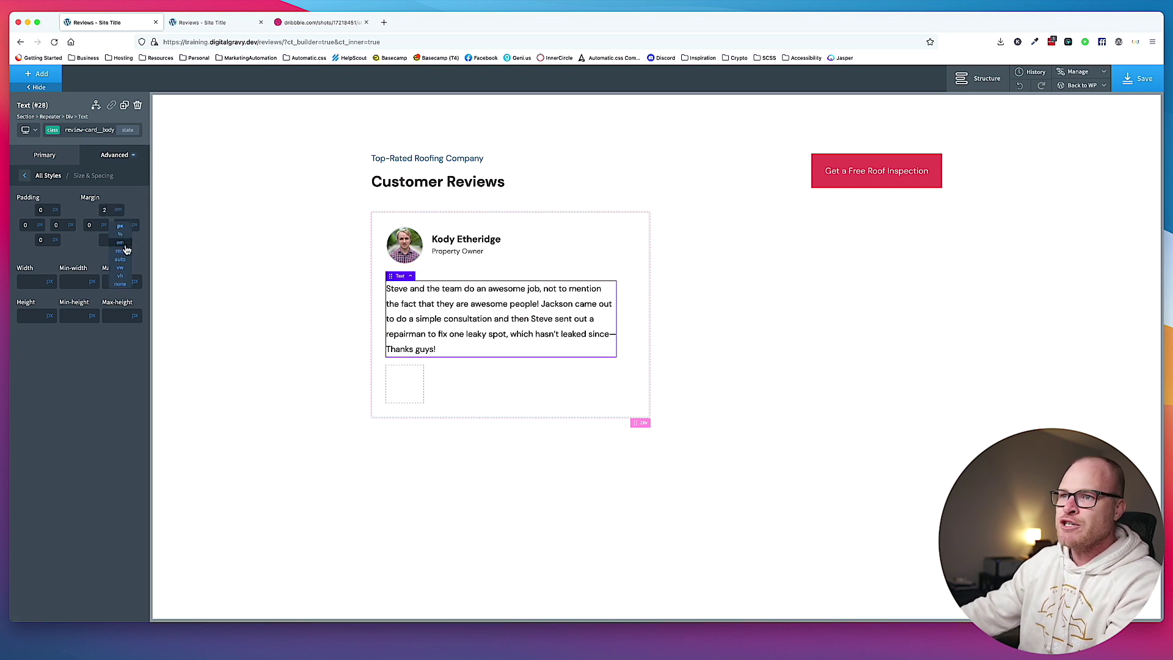
{"action": "type", "text": "2"}
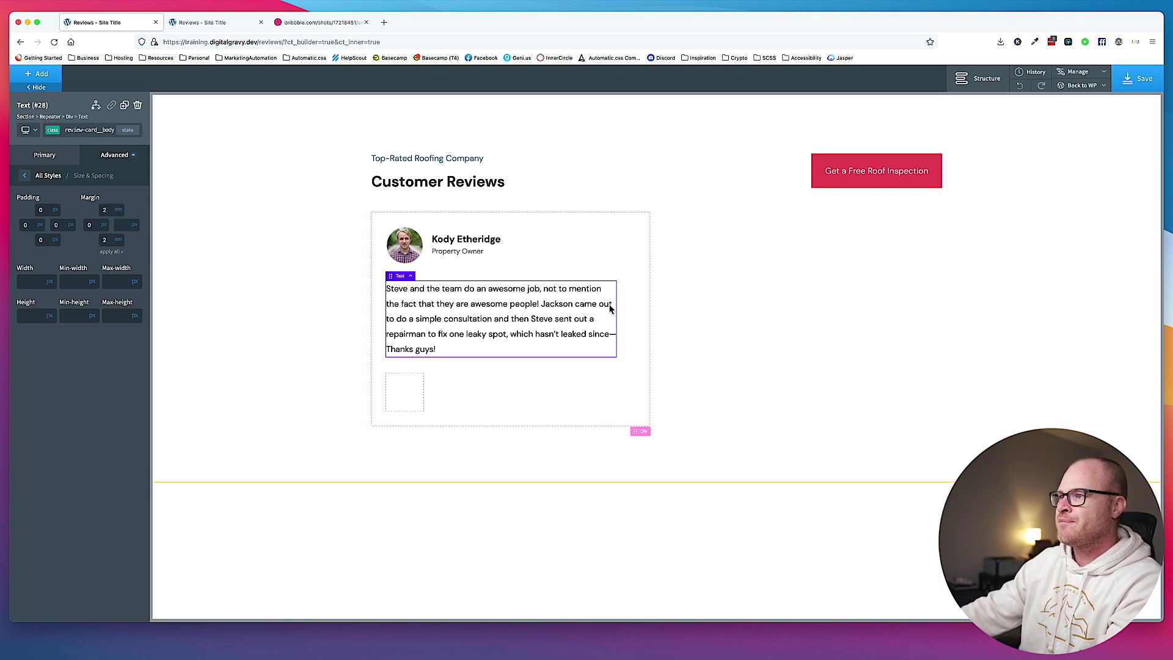
Save the page and view the live Reviews page with developer tools closed.
{"action": "left_click", "coordinate": [794, 249]}
{"action": "left_click", "coordinate": [1138, 81]}
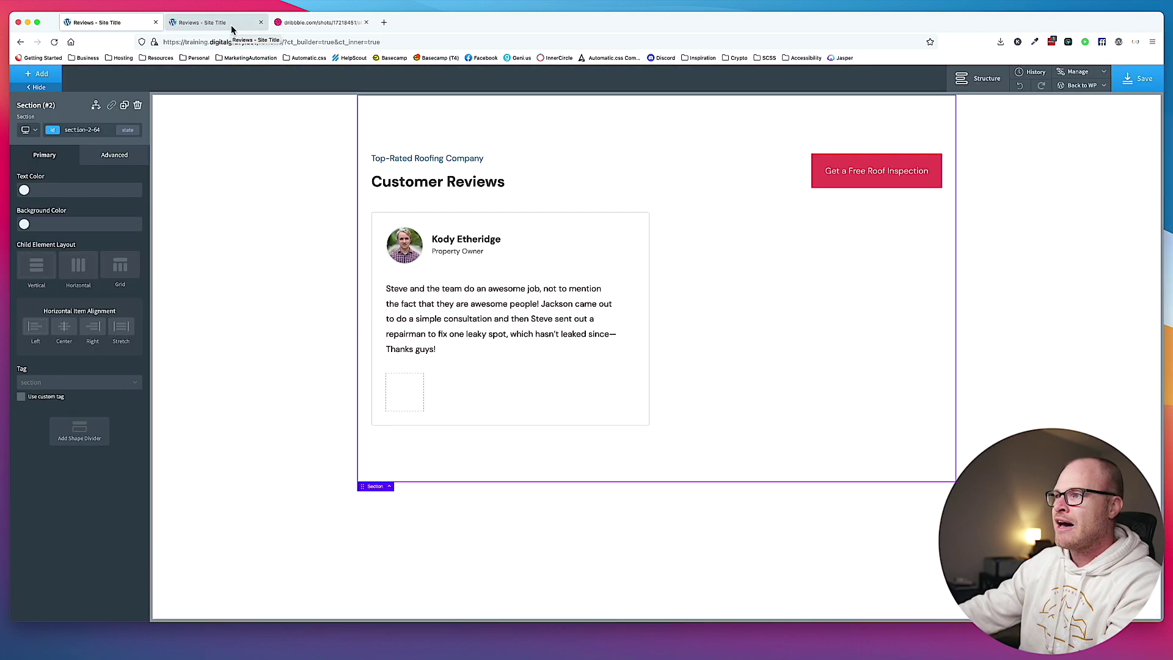
{"action": "left_click", "coordinate": [231, 25]}
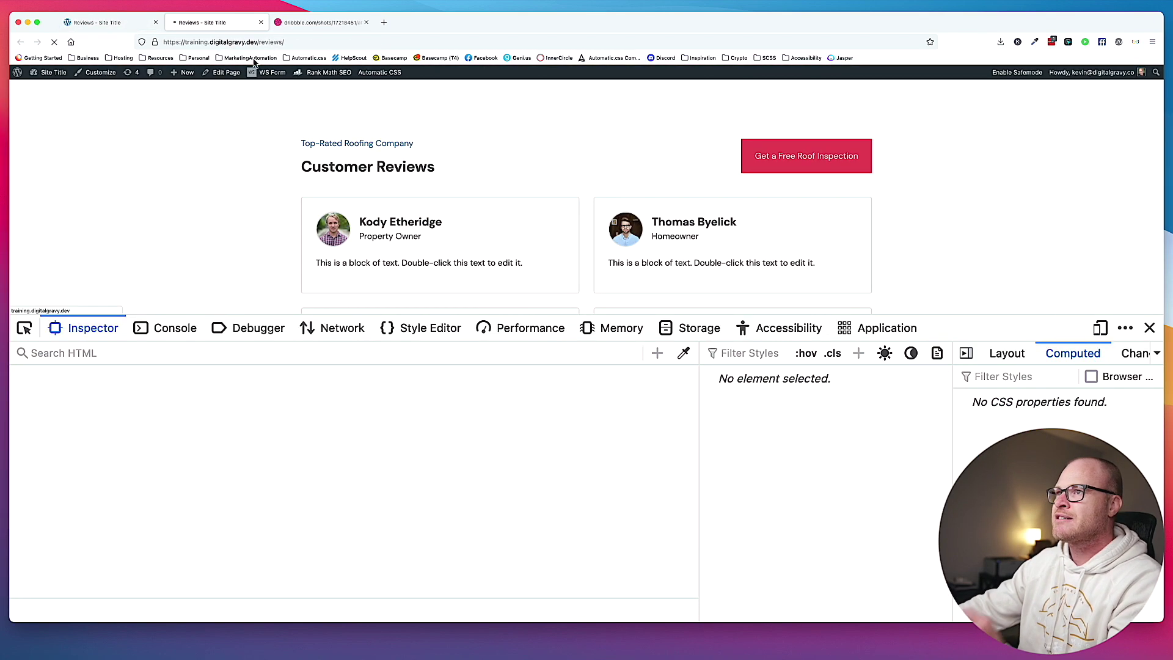
{"action": "left_click", "coordinate": [1149, 328]}
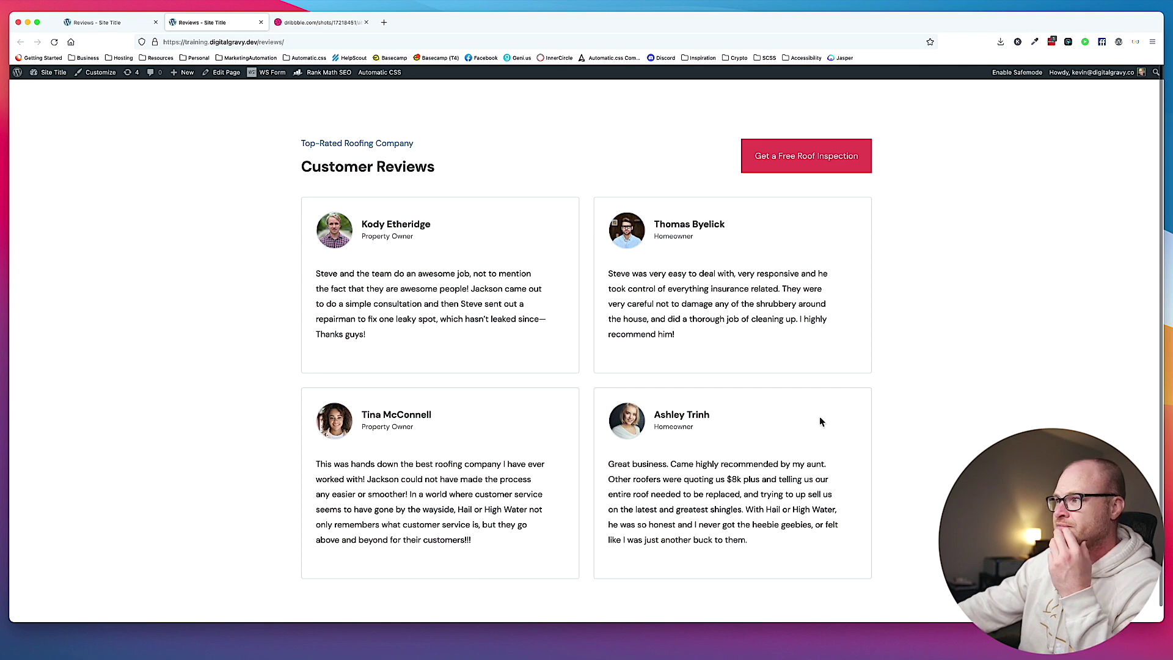
Scroll down the live Reviews page to check the cards, then return to the builder tab.
{"action": "scroll", "coordinate": [820, 422], "scroll_direction": "down", "scroll_amount": 1}
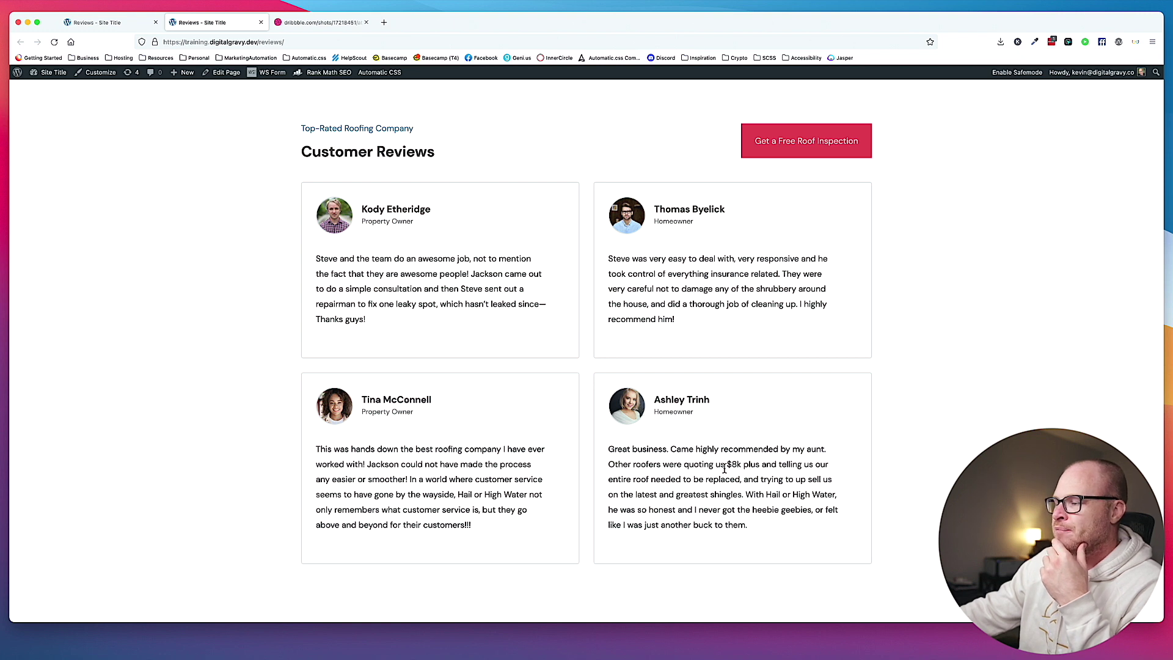
{"action": "left_click", "coordinate": [107, 23]}
Open the avatar image's Custom CSS, save, and reload the live Reviews page.
{"action": "left_click", "coordinate": [405, 244]}
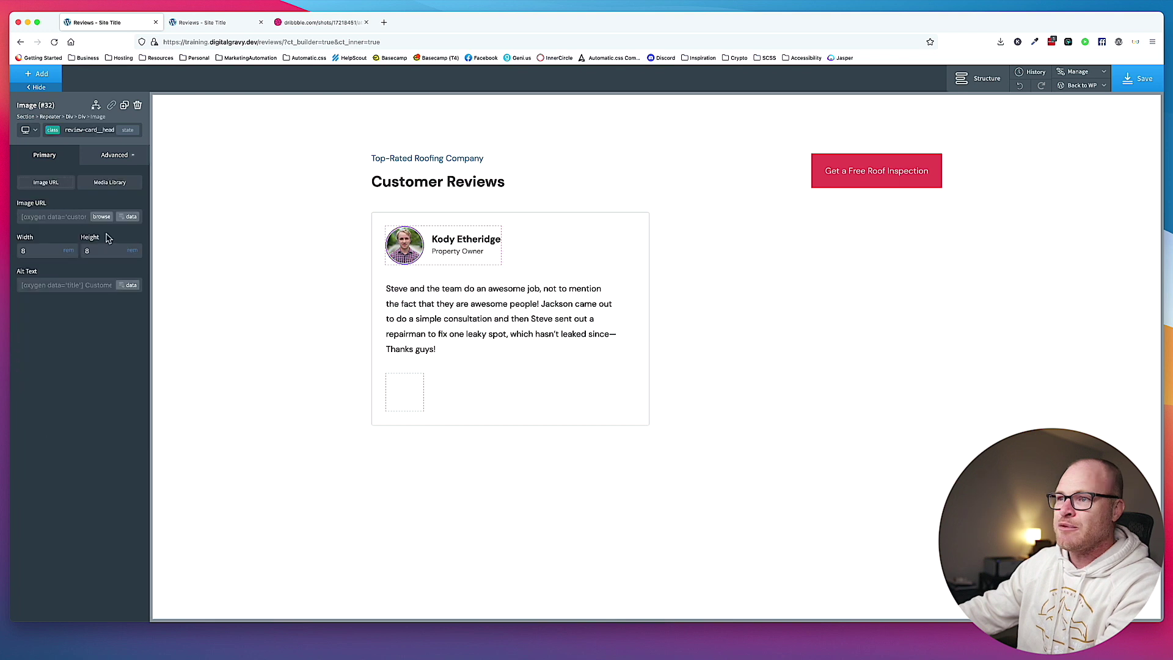
{"action": "left_click", "coordinate": [104, 156]}
{"action": "left_click", "coordinate": [97, 325]}
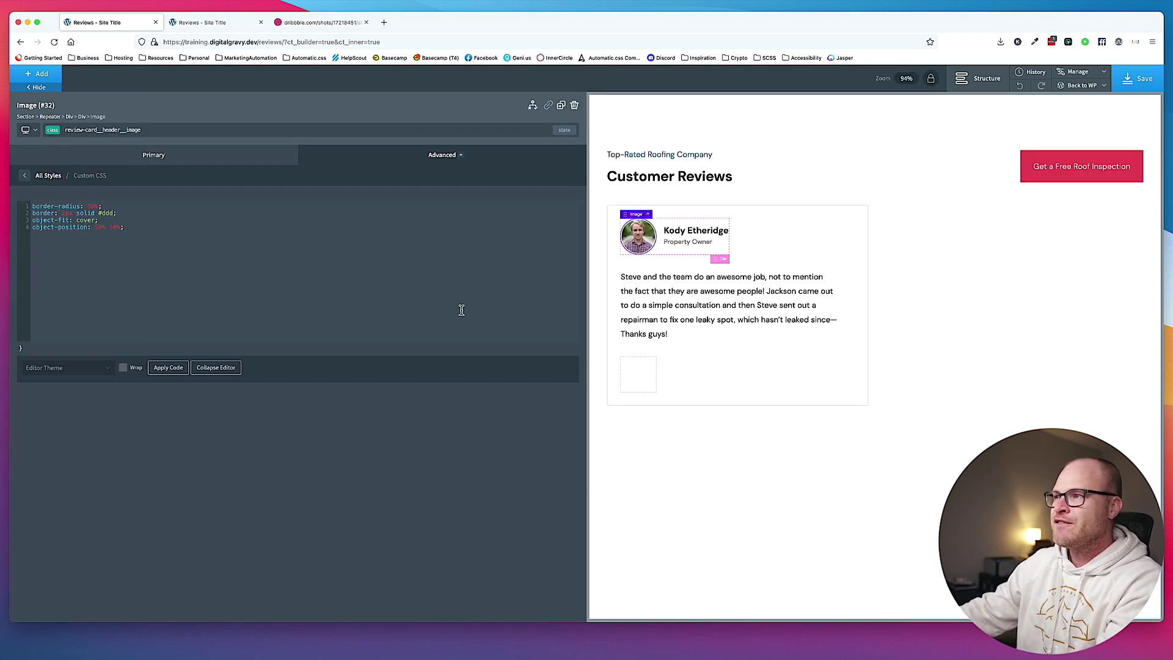
{"action": "left_click", "coordinate": [1138, 83]}
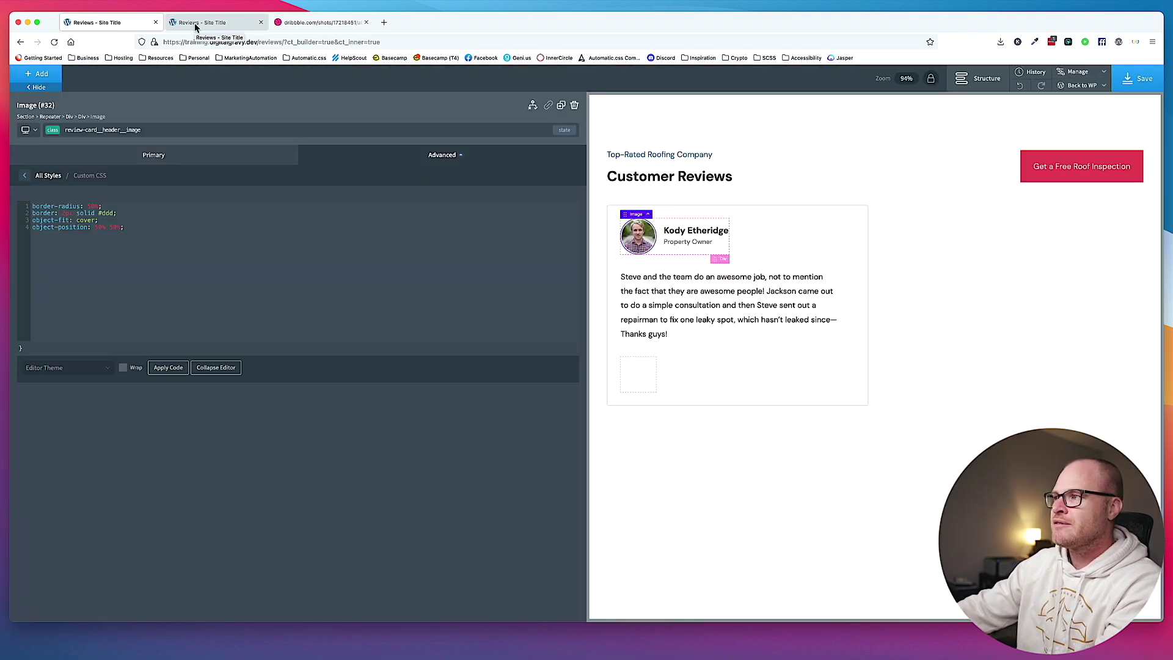
{"action": "left_click", "coordinate": [196, 22]}
{"action": "key", "text": "super+r"}
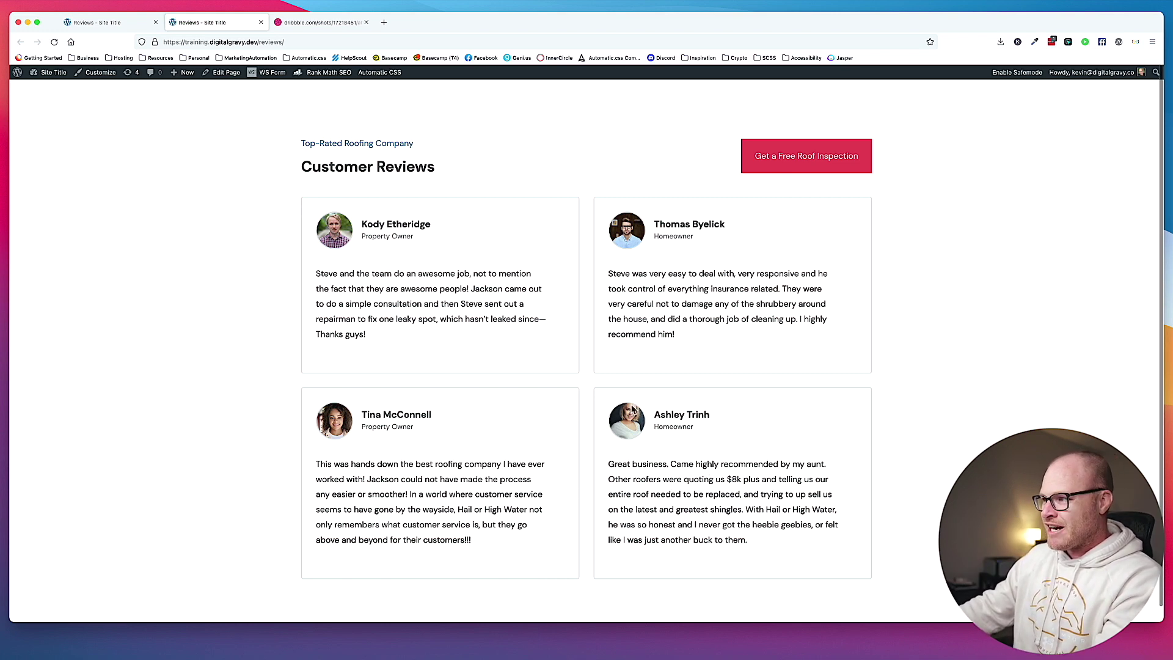
Adjust the avatar's object-position CSS, save, and zoom in on the live avatars before resetting zoom.
{"action": "left_click", "coordinate": [107, 22]}
{"action": "left_click", "coordinate": [116, 227]}
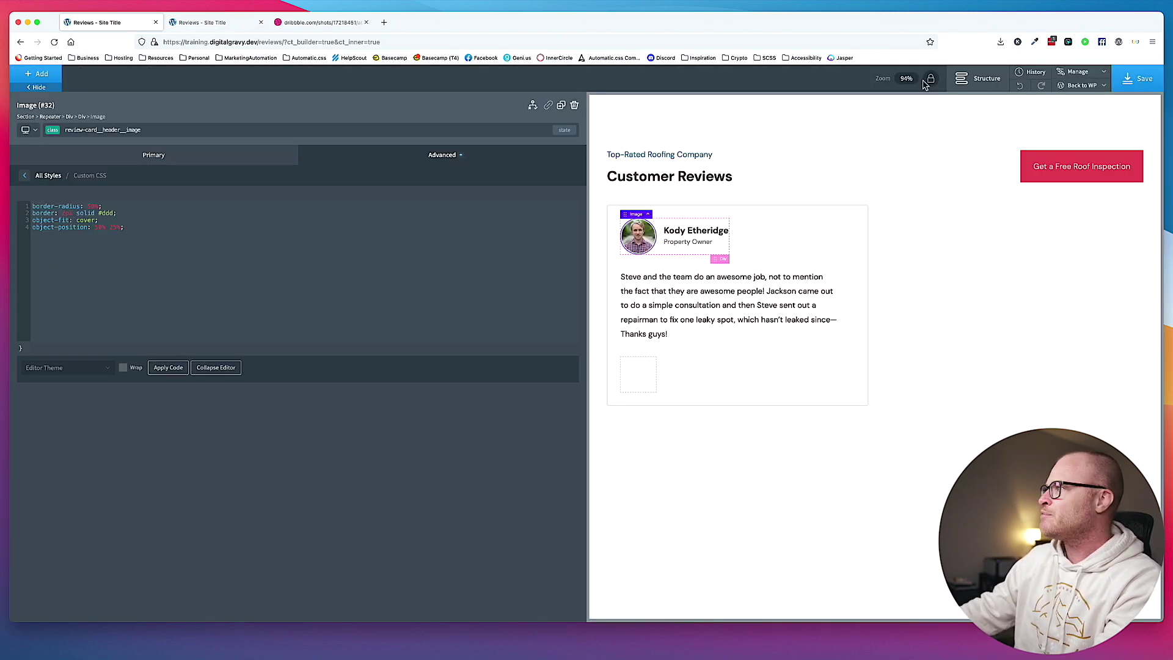
{"action": "left_click", "coordinate": [1134, 77]}
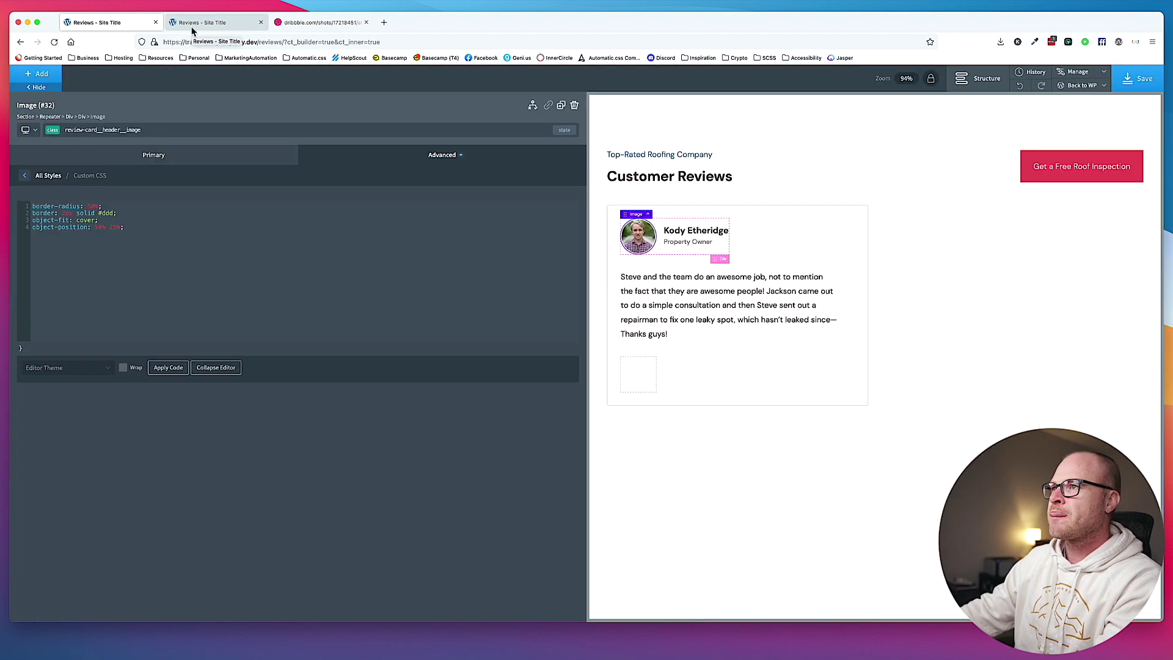
{"action": "left_click", "coordinate": [190, 24]}
{"action": "key", "text": "super+r"}
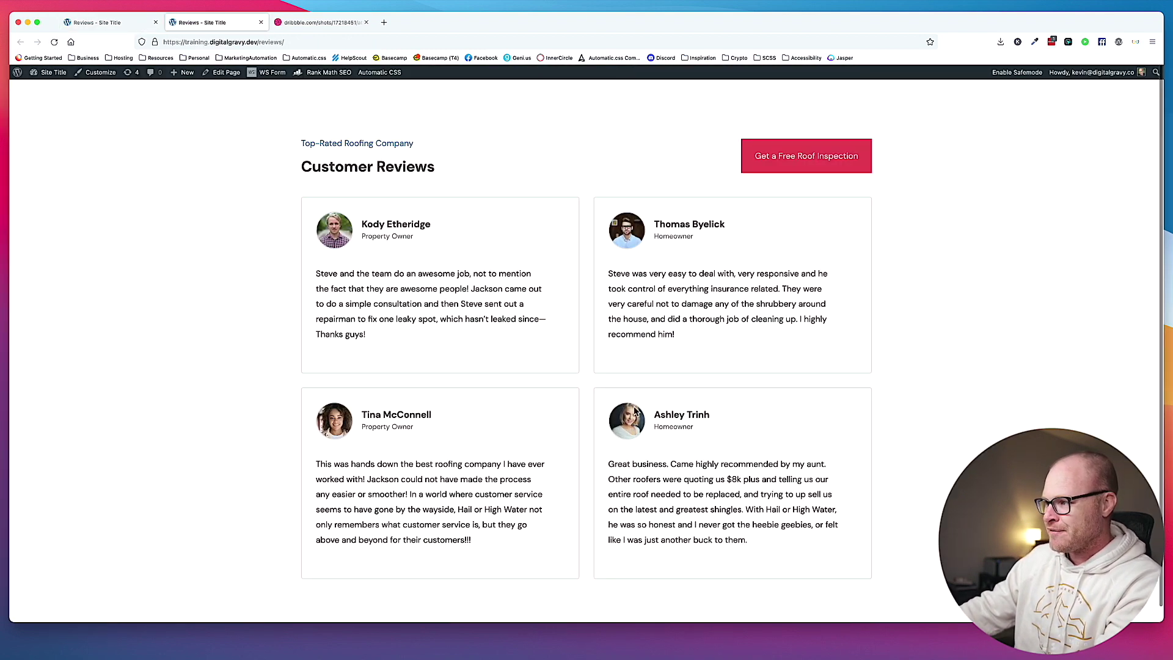
{"action": "key", "text": "super+plus"}
{"action": "key", "text": "super+plus"}
{"action": "key", "text": "super+plus"}
{"action": "key", "text": "super+plus"}
{"action": "scroll", "coordinate": [697, 410], "scroll_direction": "down", "scroll_amount": 5}
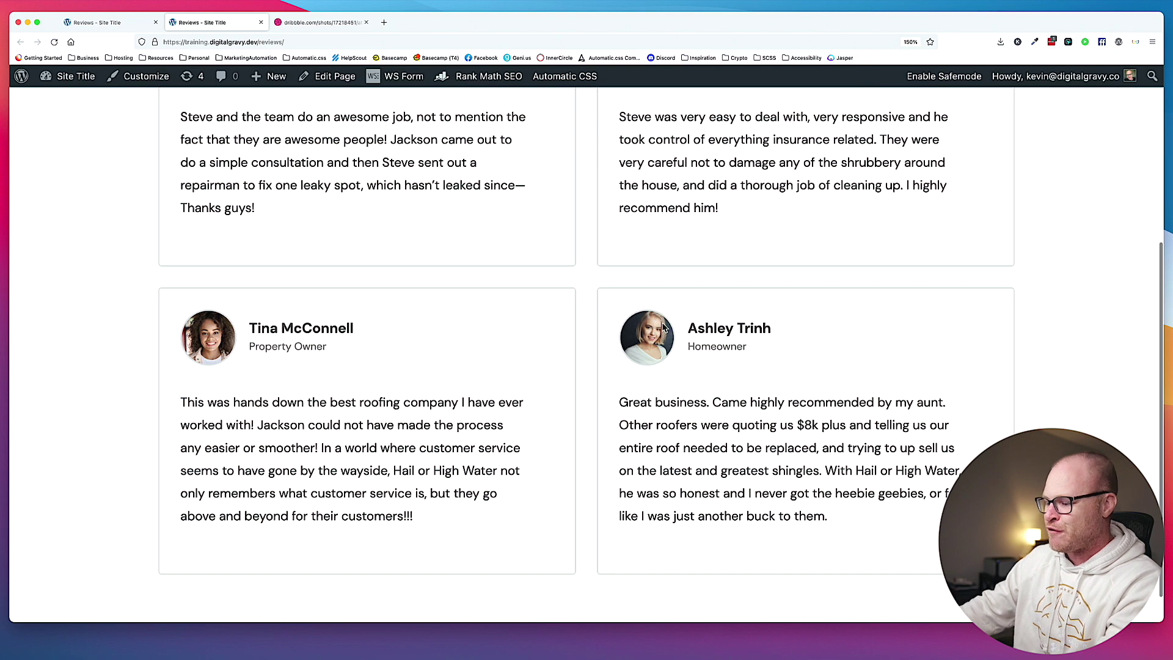
{"action": "key", "text": "super+0"}
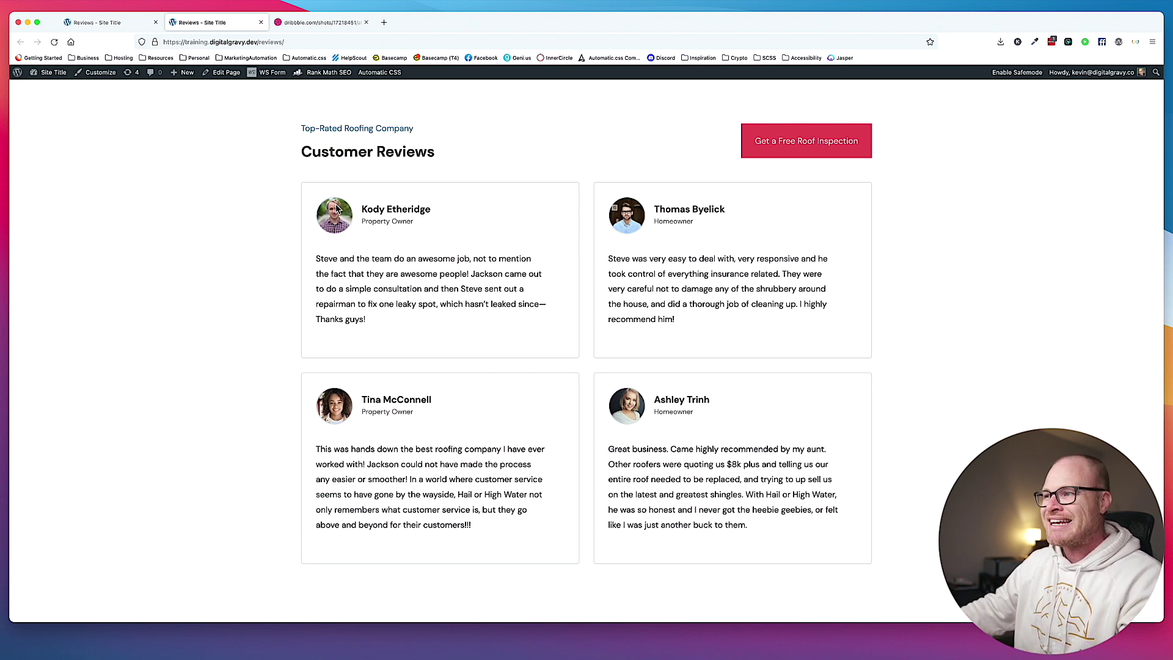
Reduce the review text's top and bottom margins to 1.5.
{"action": "left_click", "coordinate": [112, 24]}
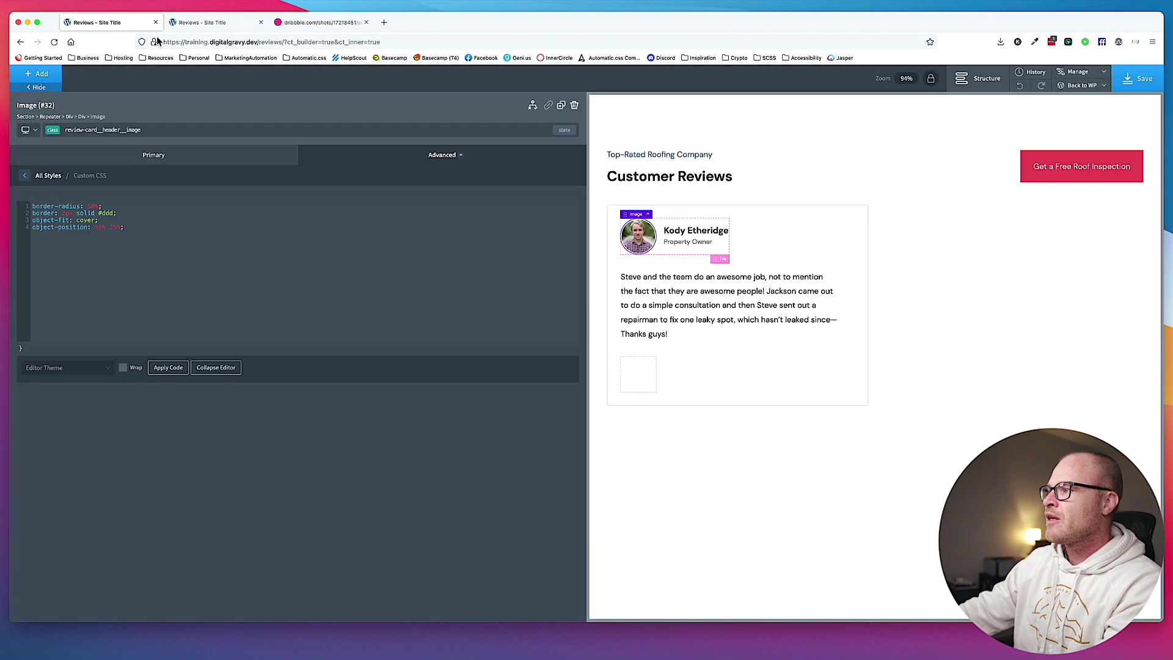
{"action": "left_click", "coordinate": [697, 278]}
{"action": "left_click", "coordinate": [116, 154]}
{"action": "left_click", "coordinate": [91, 206]}
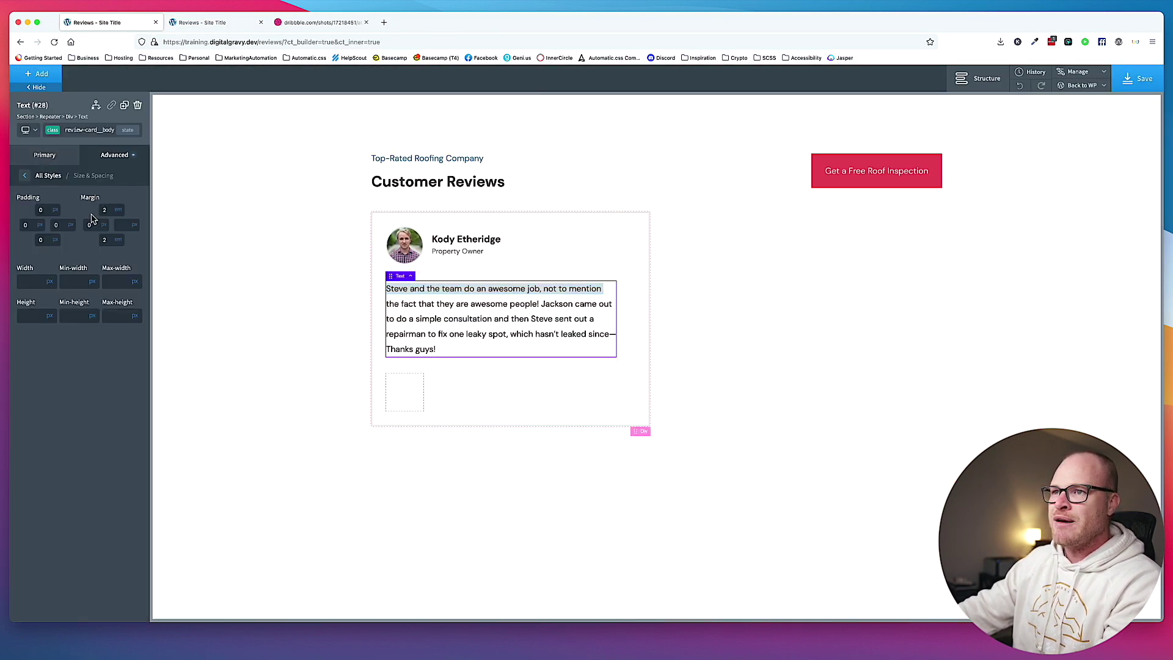
{"action": "left_click", "coordinate": [107, 209]}
{"action": "type", "text": "1.5"}
{"action": "left_click", "coordinate": [105, 239]}
{"action": "type", "text": "1.5"}
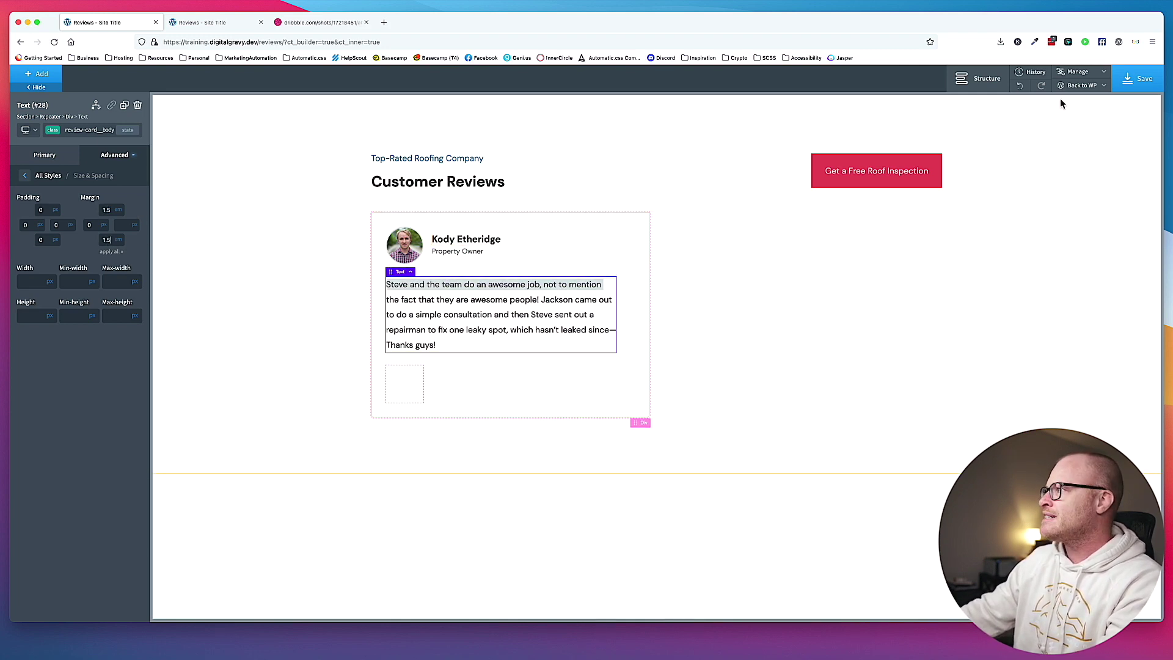
Select the footer div and compare the live page with the Dribbble reference cards.
{"action": "left_click", "coordinate": [402, 389]}
{"action": "left_click", "coordinate": [228, 23]}
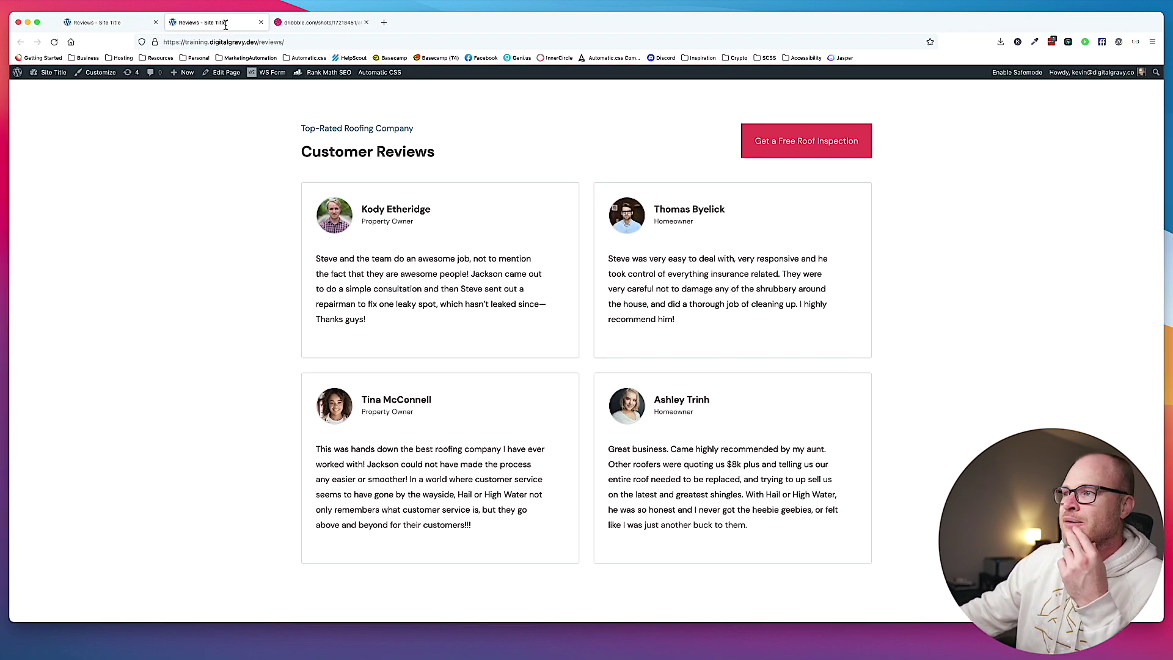
{"action": "left_click", "coordinate": [304, 23]}
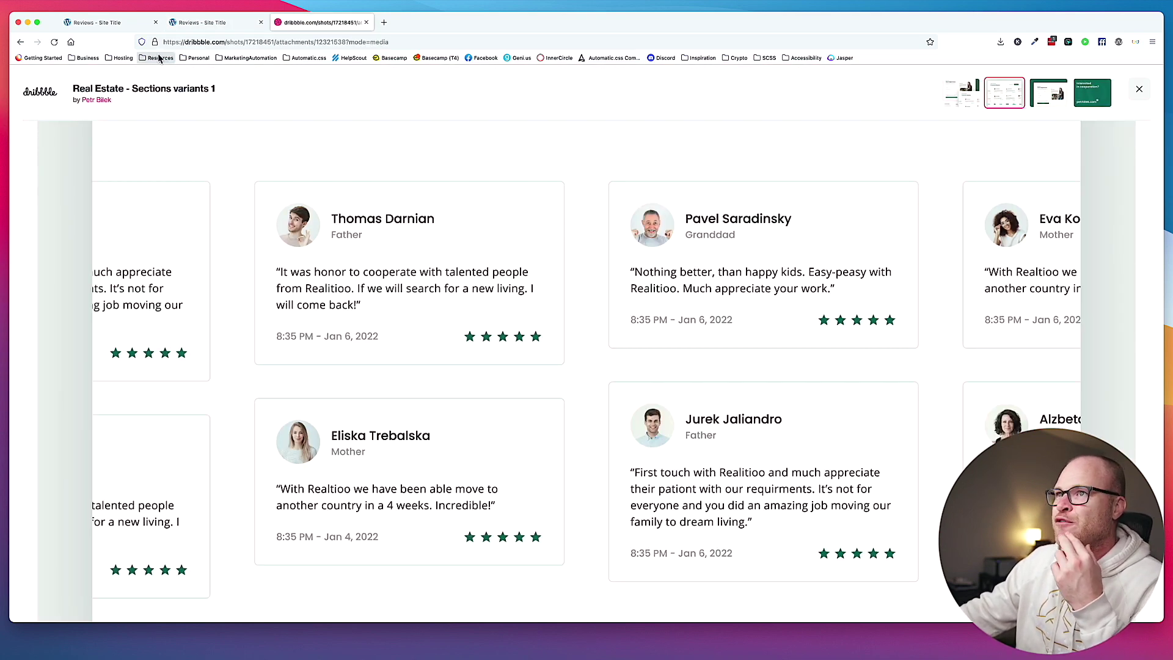
{"action": "left_click", "coordinate": [110, 22]}
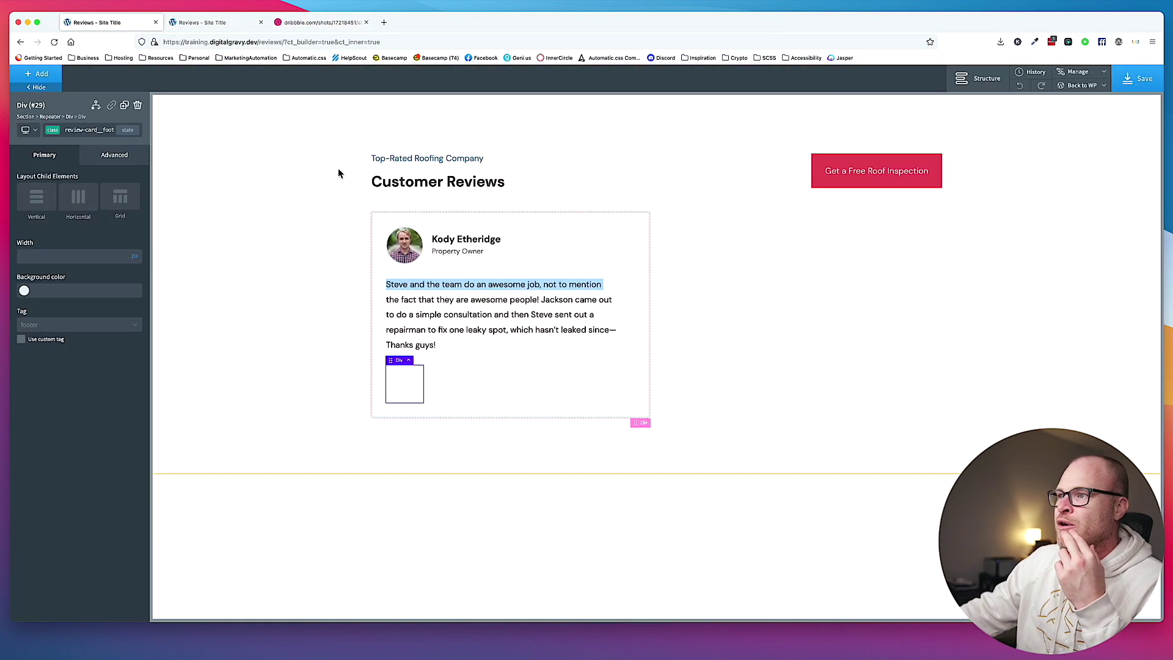
Set the card footer div's width to 100%.
{"action": "left_click", "coordinate": [135, 255]}
{"action": "type", "text": "1`00"}
{"action": "triple_click", "coordinate": [105, 257]}
{"action": "type", "text": "100"}
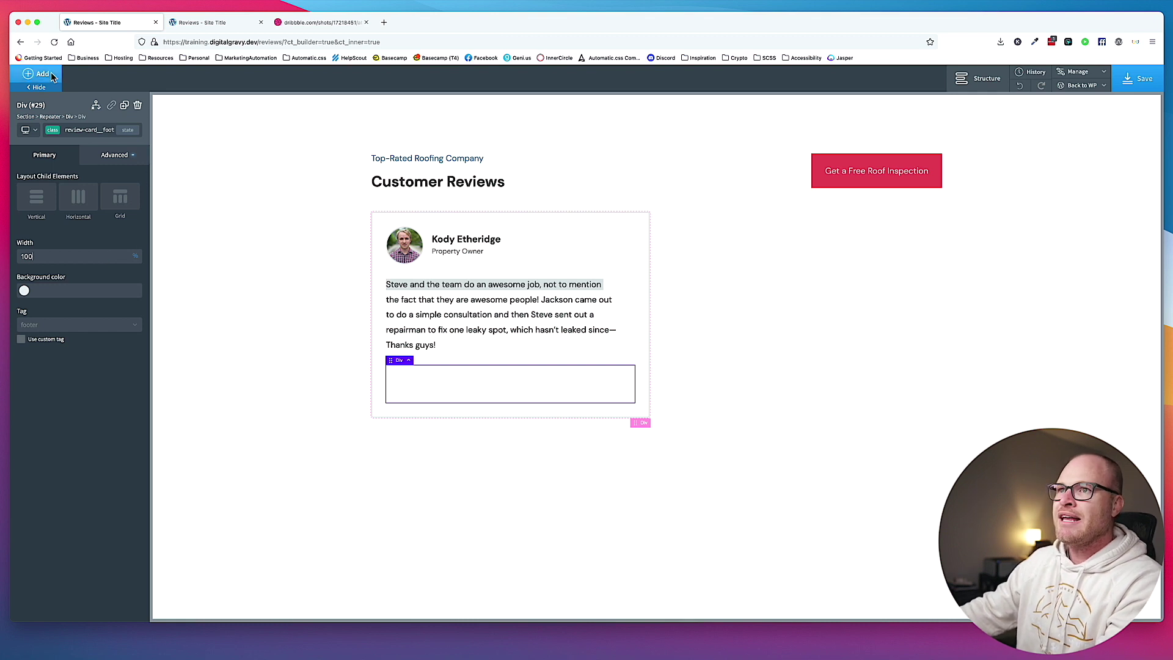
Add a Text element inside the footer and start editing its placeholder content.
{"action": "left_click", "coordinate": [41, 74]}
{"action": "type", "text": "text"}
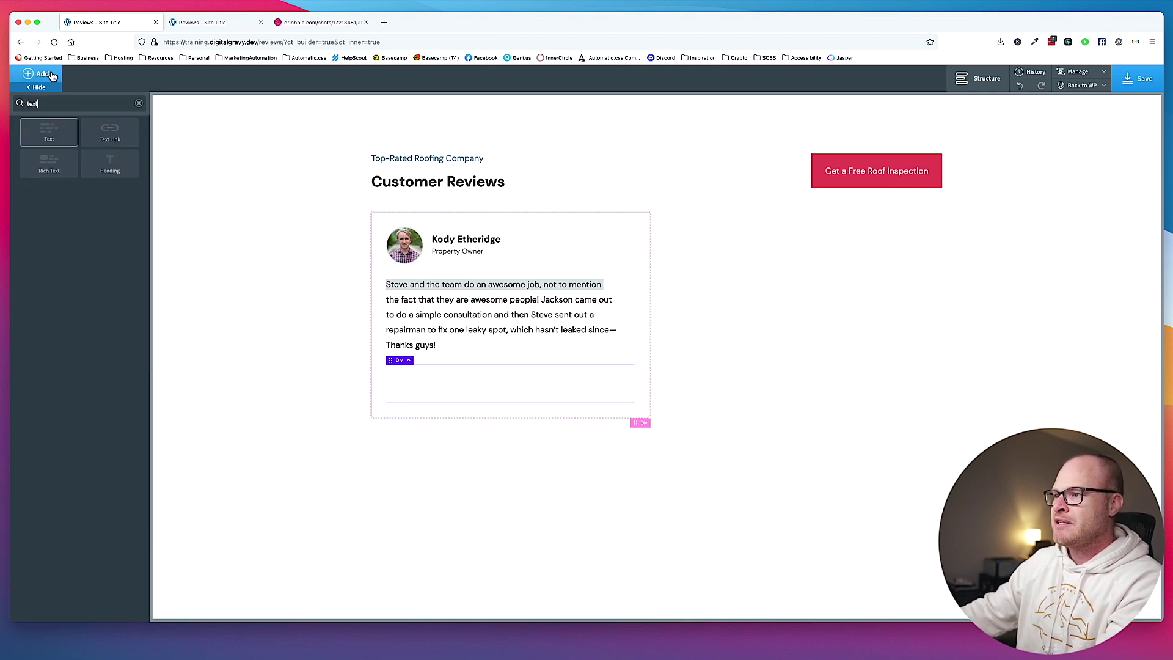
{"action": "key", "text": "Return"}
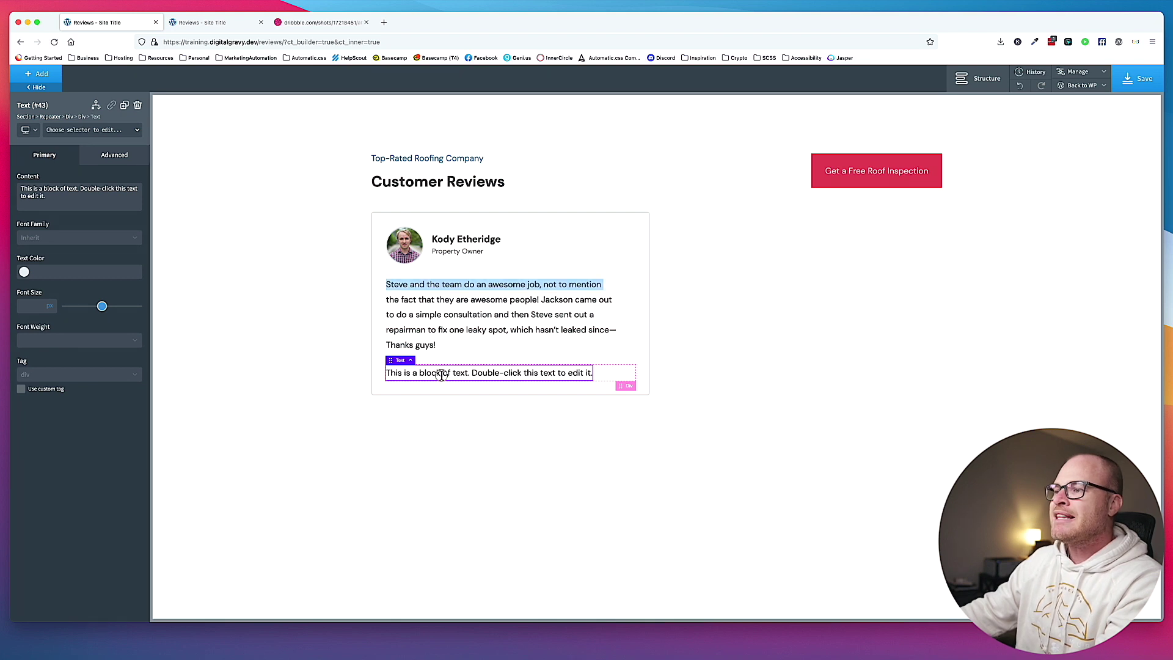
{"action": "double_click", "coordinate": [441, 375]}
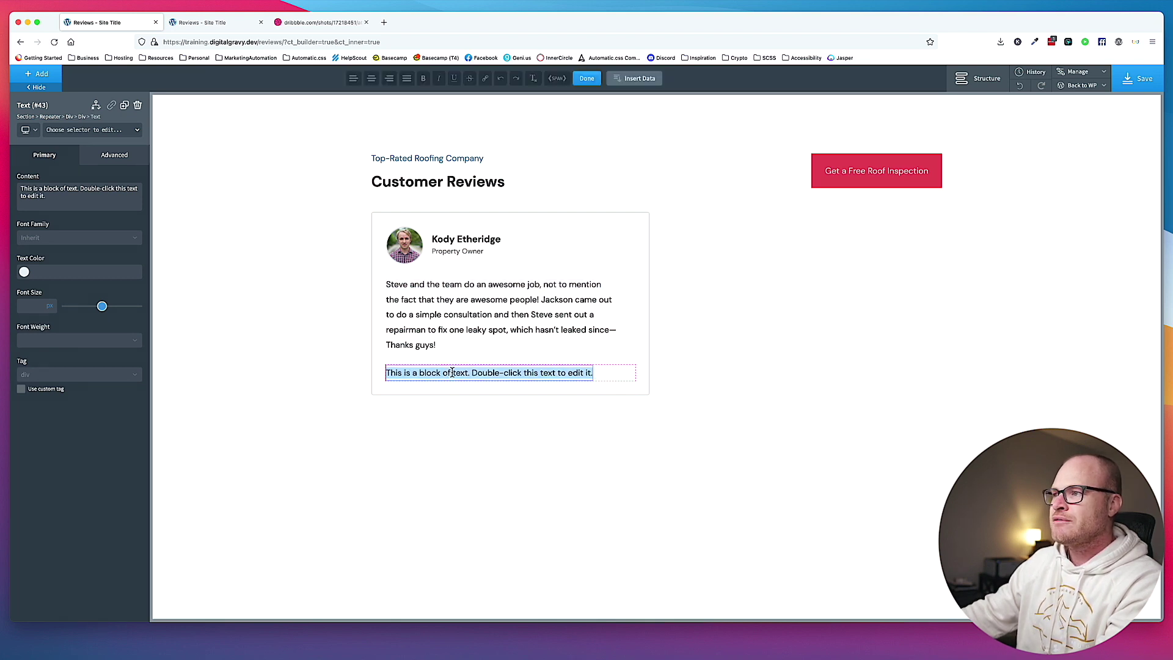
Insert the Meta Box Customer Rating field into the footer text, leaving default output format off.
{"action": "left_click", "coordinate": [640, 80]}
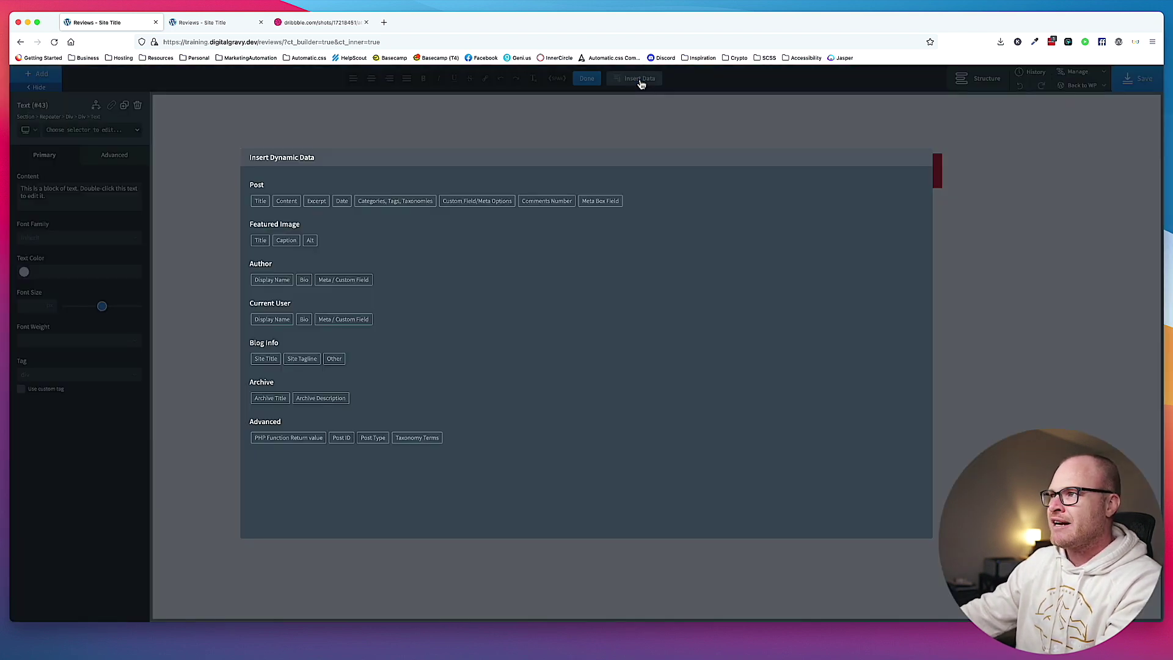
{"action": "left_click", "coordinate": [598, 203]}
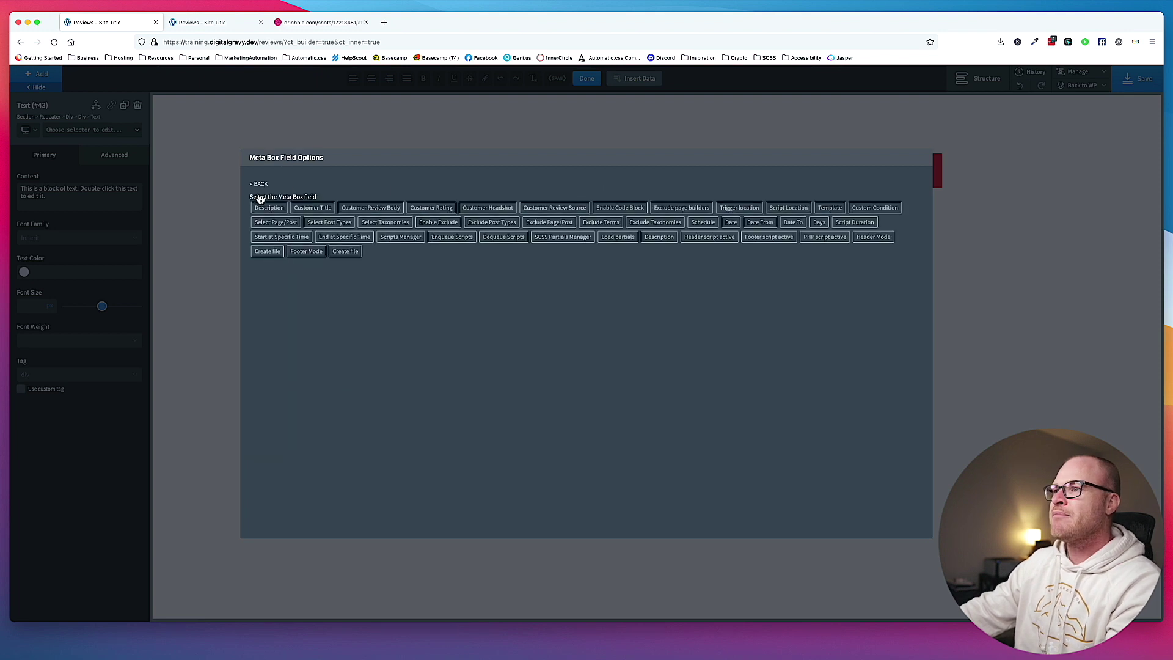
{"action": "left_click", "coordinate": [449, 211]}
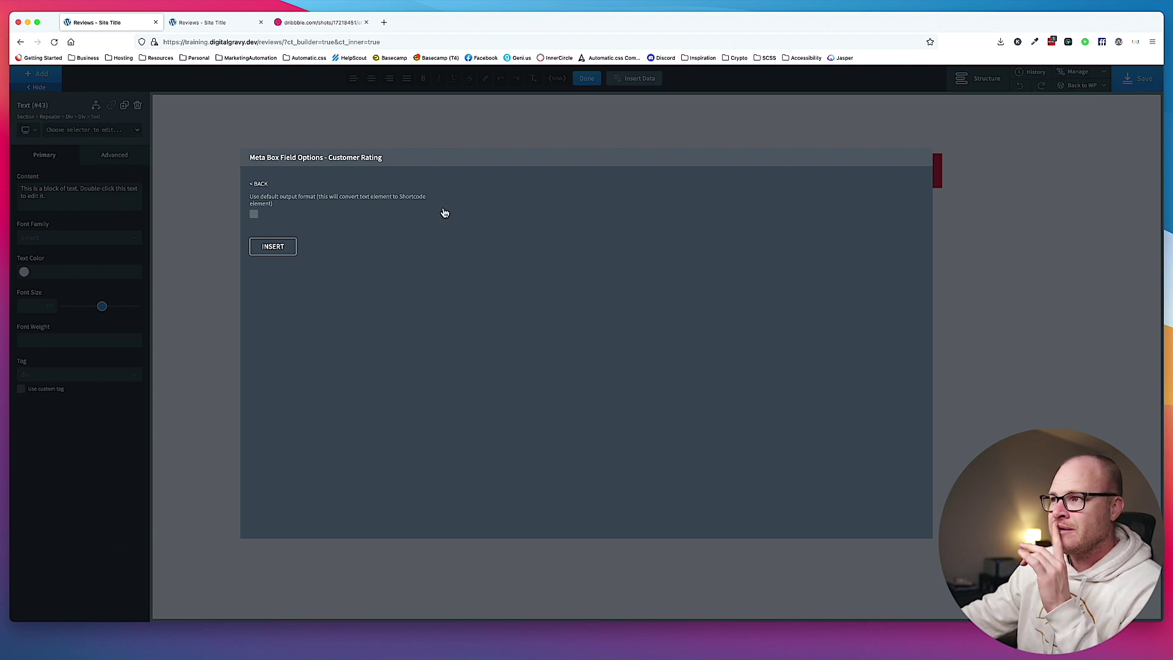
{"action": "left_click", "coordinate": [462, 212]}
{"action": "left_click", "coordinate": [253, 214]}
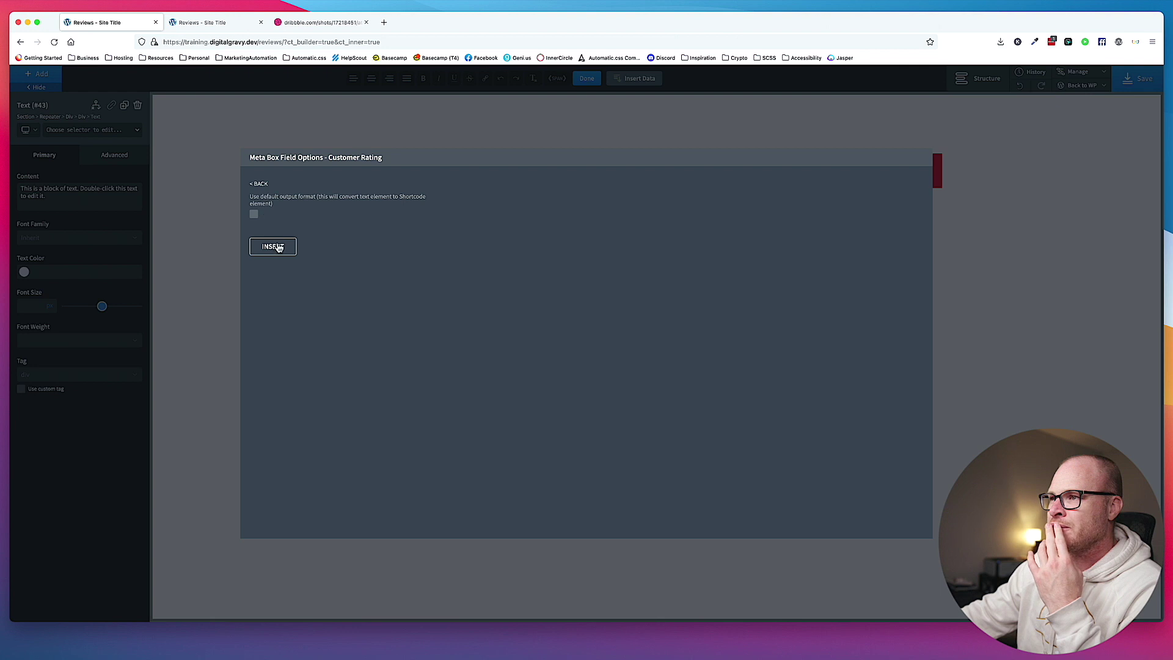
{"action": "left_click", "coordinate": [279, 248]}
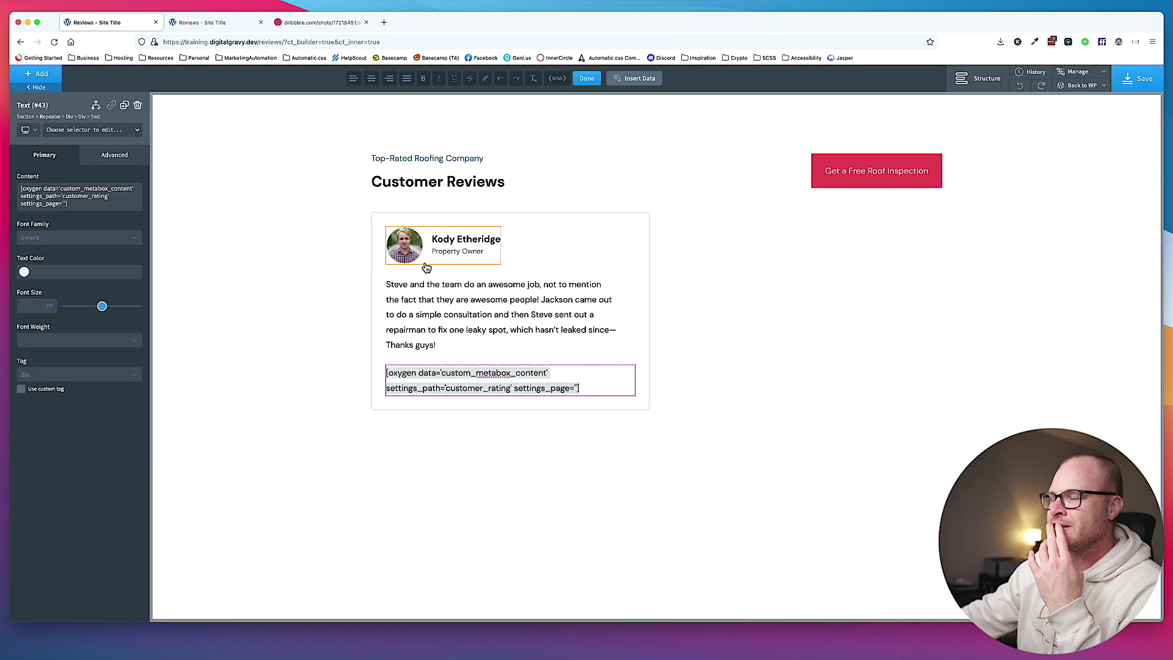
Append '-star rating on' after the customer rating shortcode in the footer text.
{"action": "left_click", "coordinate": [622, 375]}
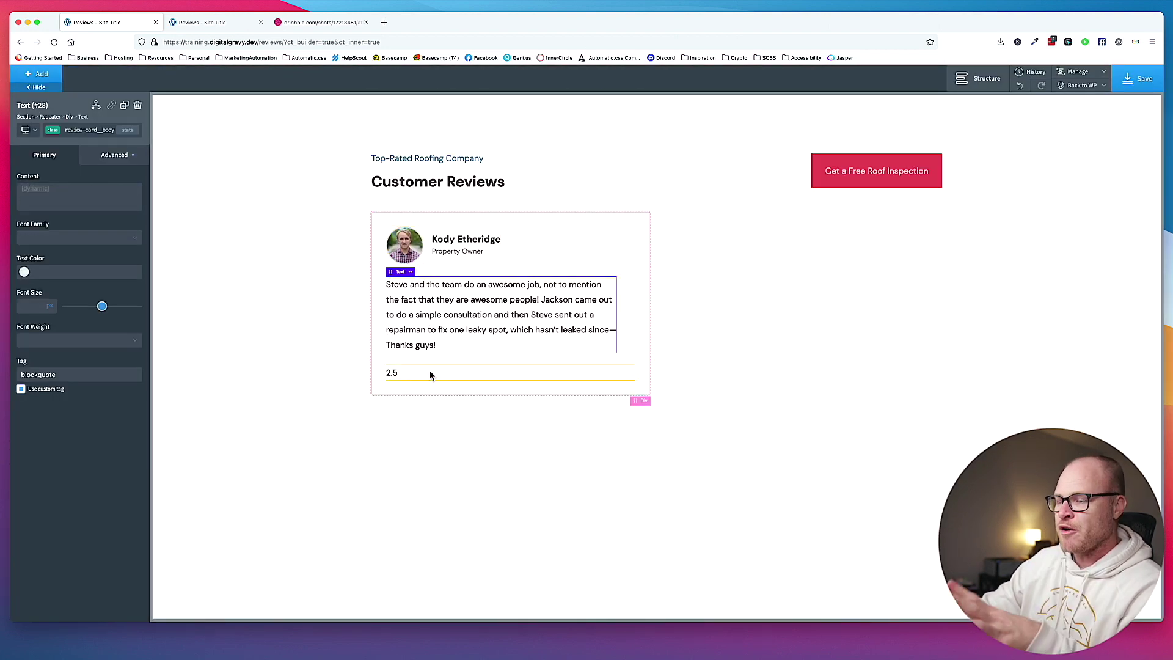
{"action": "left_click", "coordinate": [403, 374]}
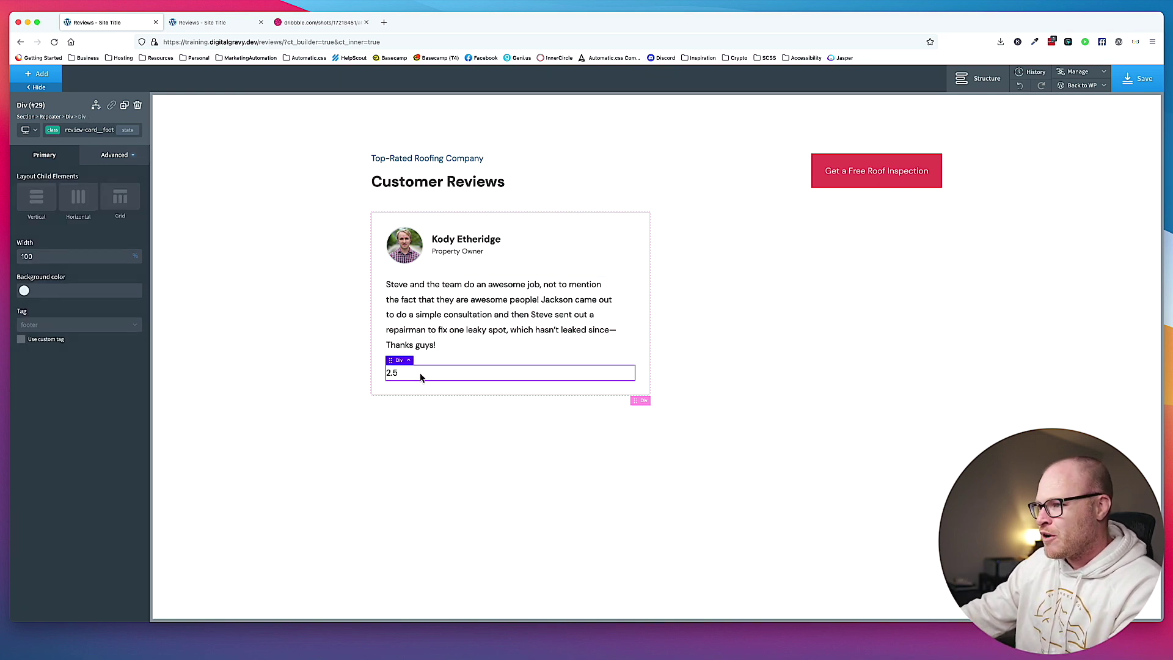
{"action": "left_click", "coordinate": [392, 372]}
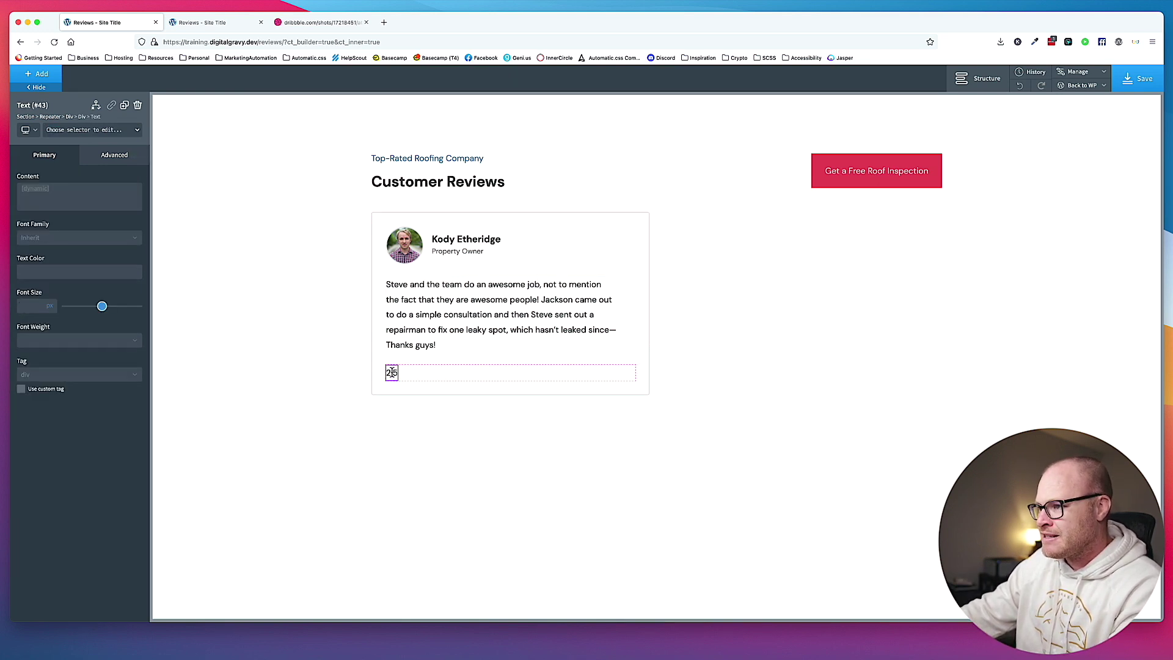
{"action": "double_click", "coordinate": [392, 372]}
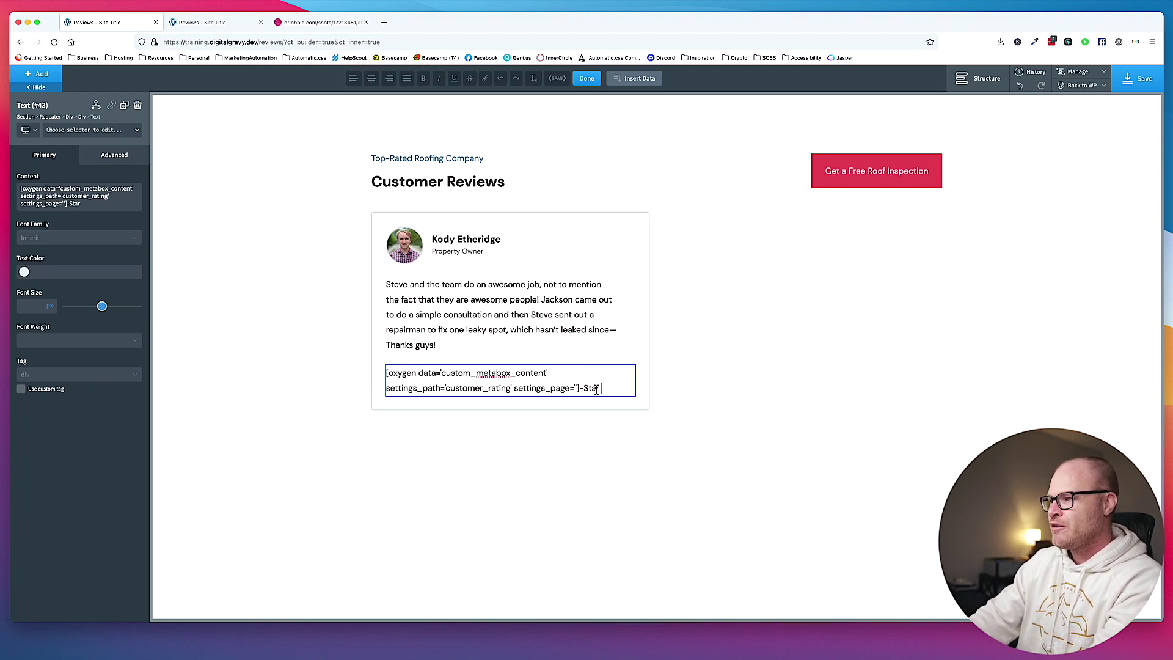
{"action": "type", "text": "rating on"}
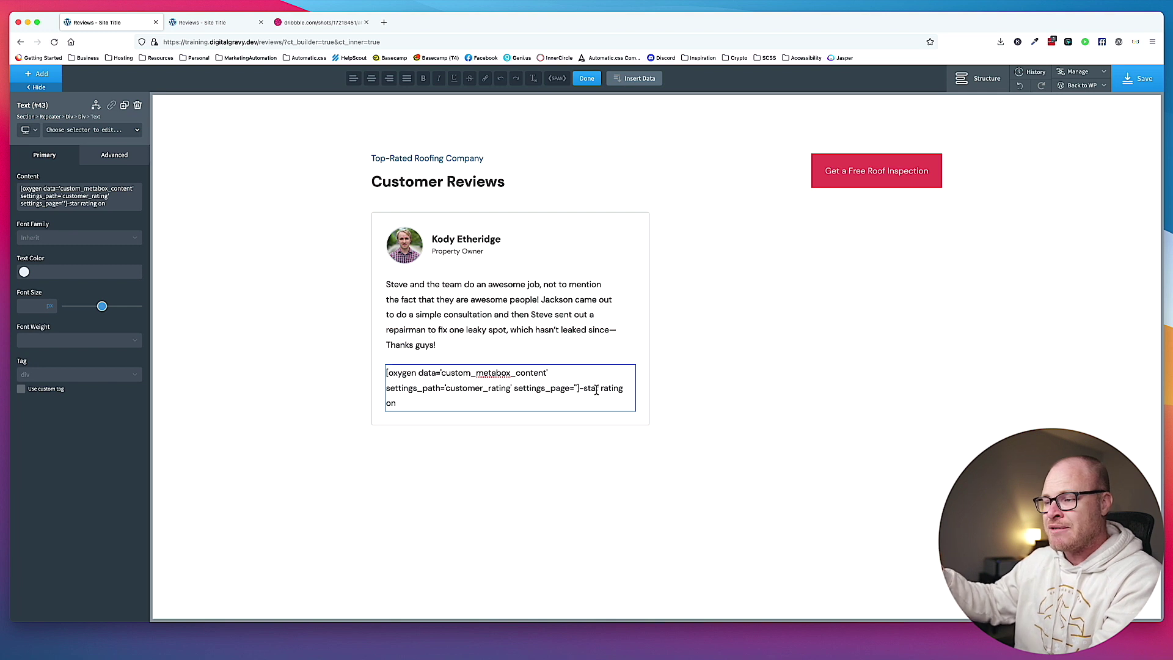
Insert the Meta Box Customer Review Source field, returning its label, after the rating text.
{"action": "left_click", "coordinate": [644, 79]}
{"action": "left_click", "coordinate": [617, 203]}
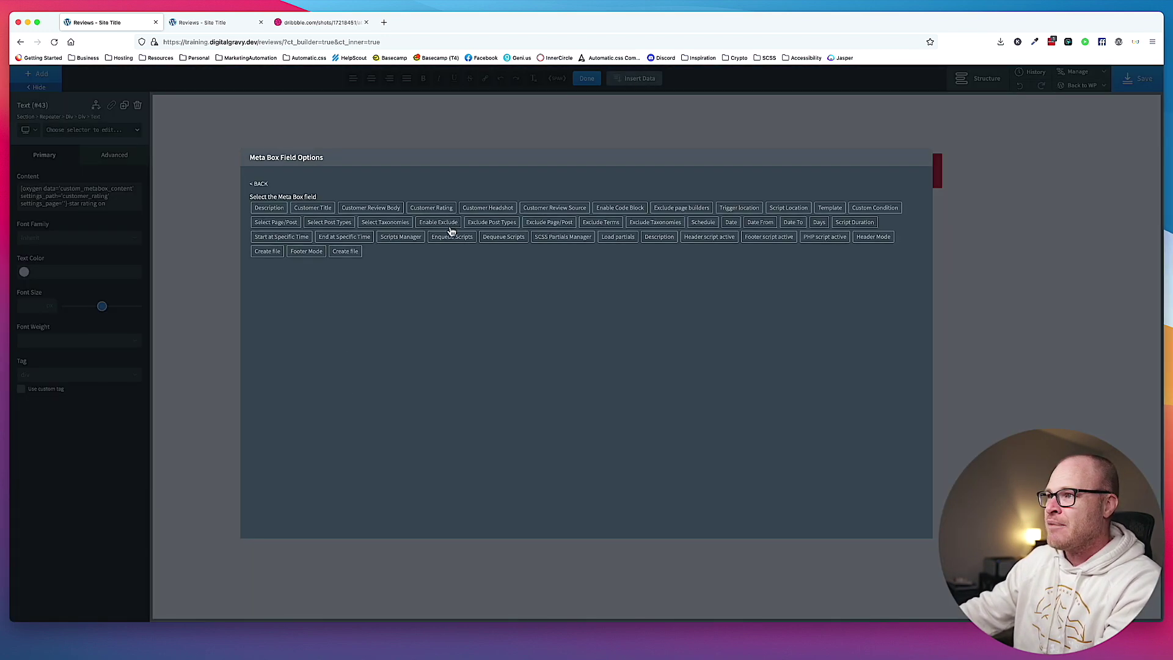
{"action": "left_click", "coordinate": [553, 209]}
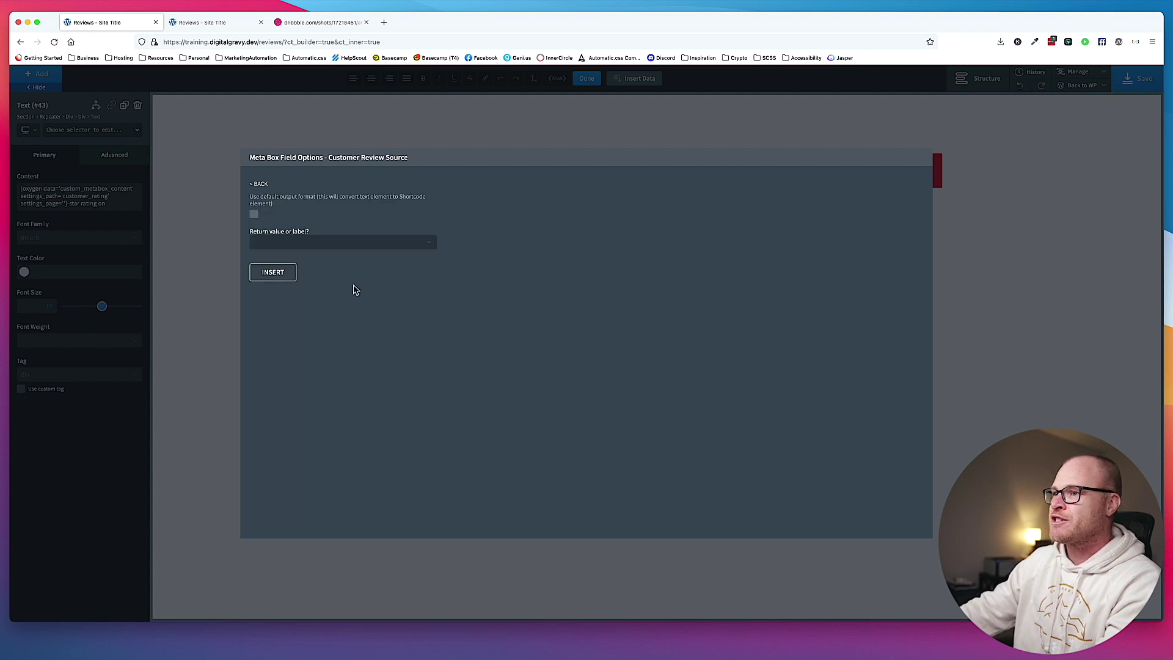
{"action": "left_click", "coordinate": [282, 244]}
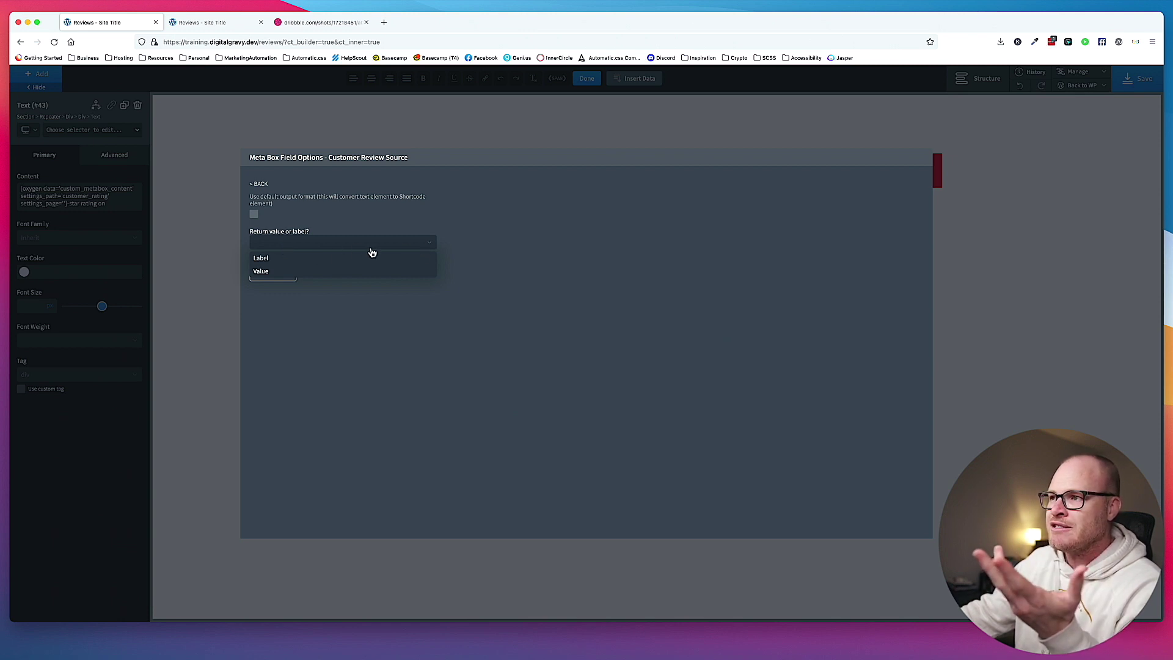
{"action": "left_click", "coordinate": [431, 247]}
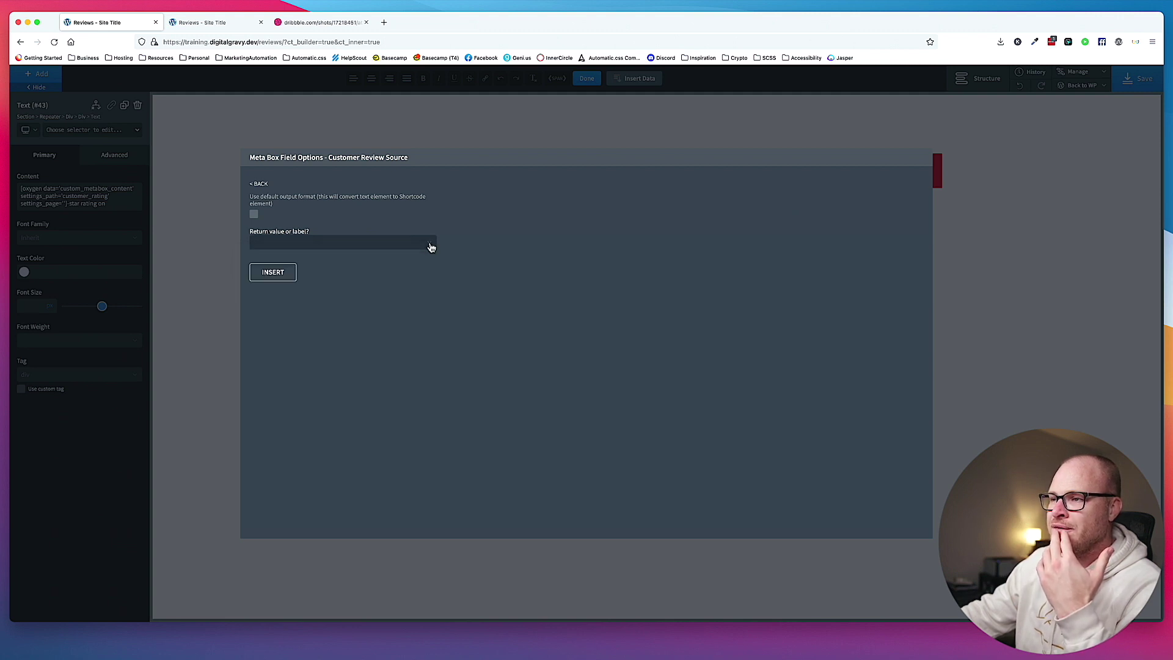
{"action": "left_click", "coordinate": [431, 247]}
{"action": "left_click", "coordinate": [292, 260]}
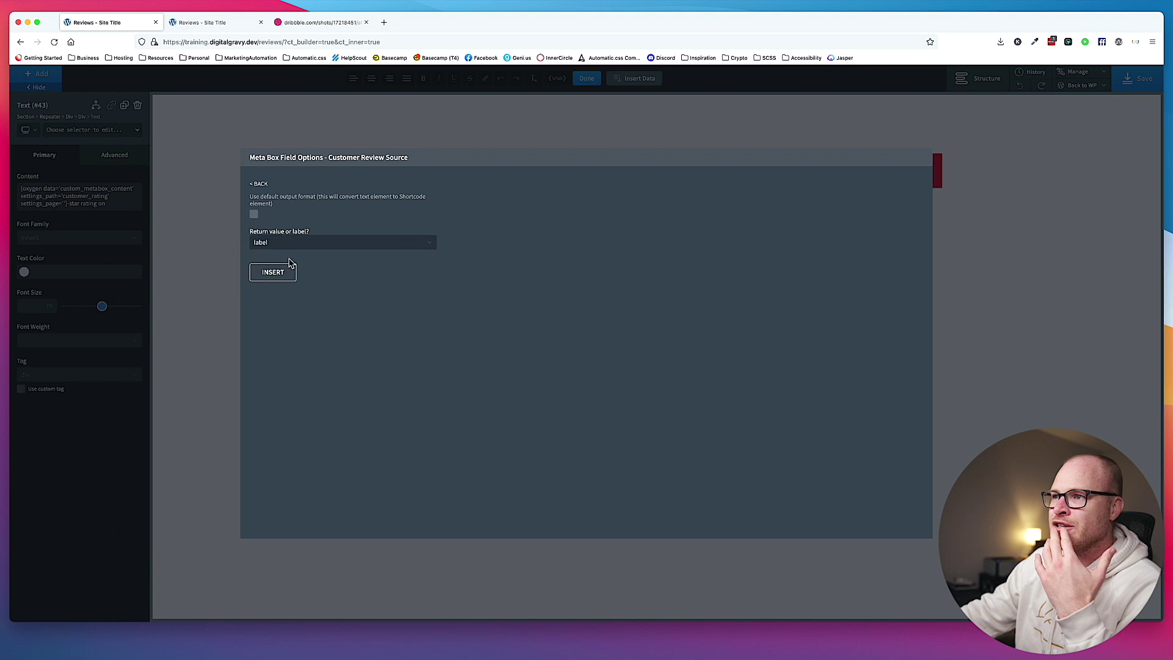
{"action": "left_click", "coordinate": [289, 268]}
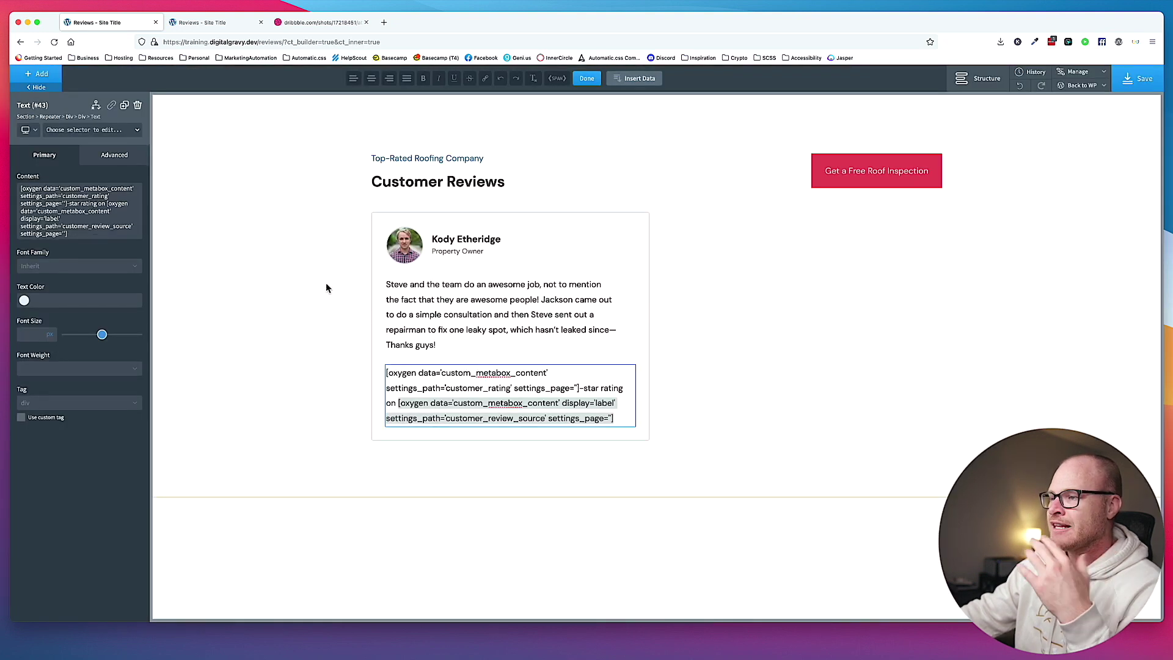
{"action": "left_click", "coordinate": [326, 288]}
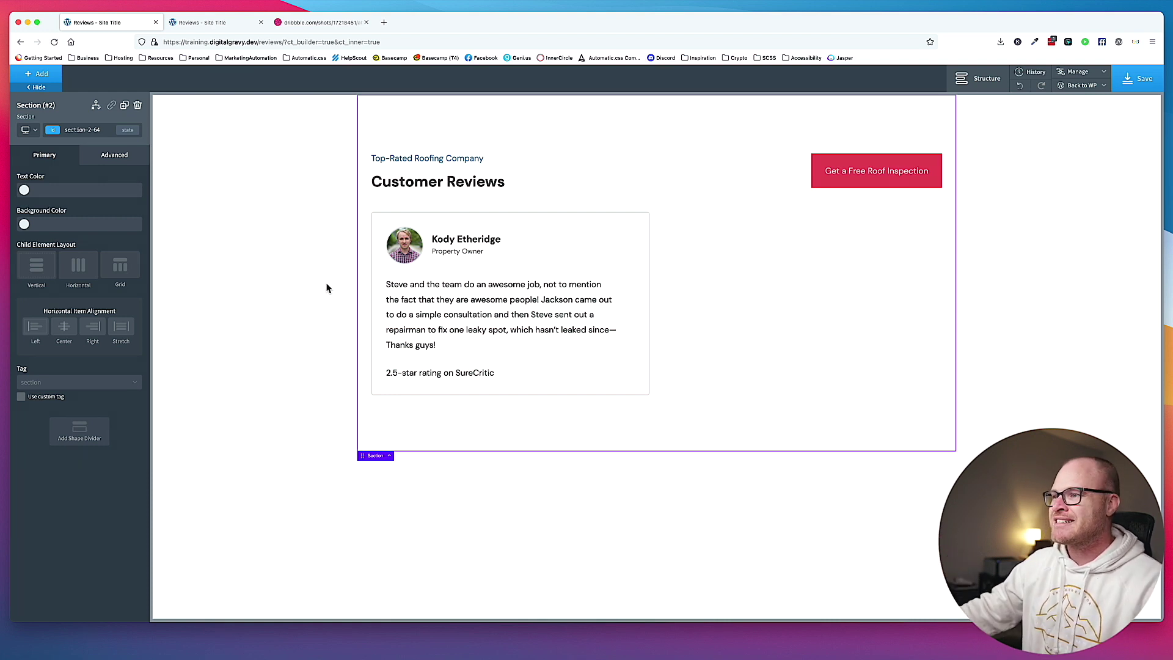
{"action": "left_click", "coordinate": [459, 374]}
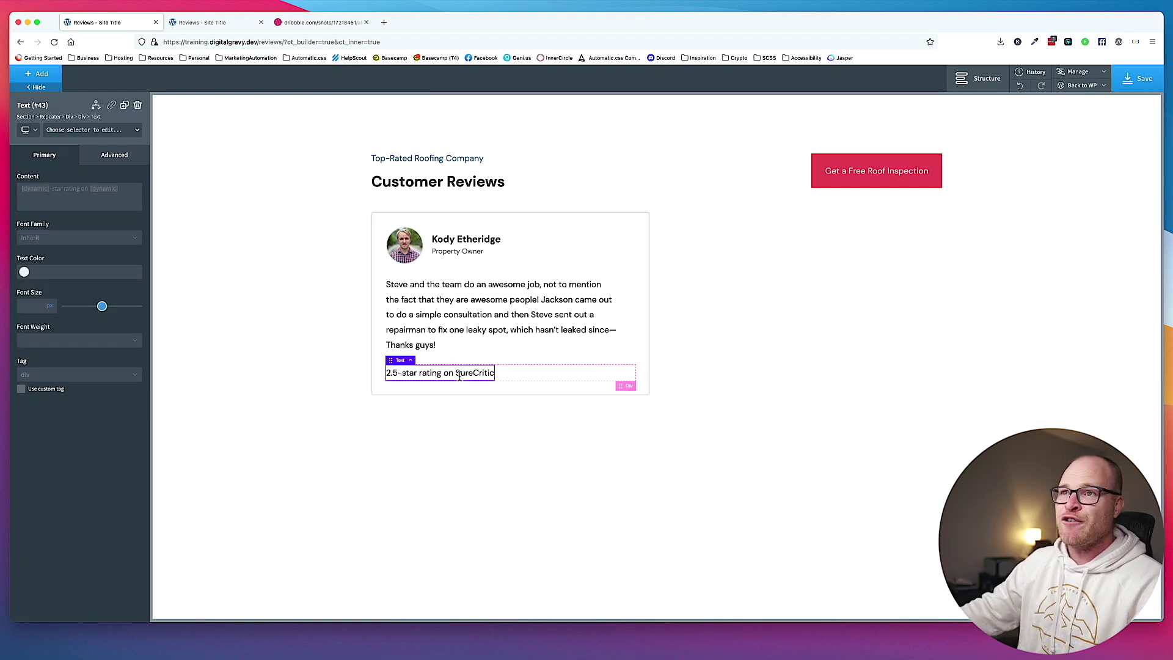
Add the review-card__footer__rating-text class to the rating text and reduce its font size to 1.5.
{"action": "left_click", "coordinate": [69, 132]}
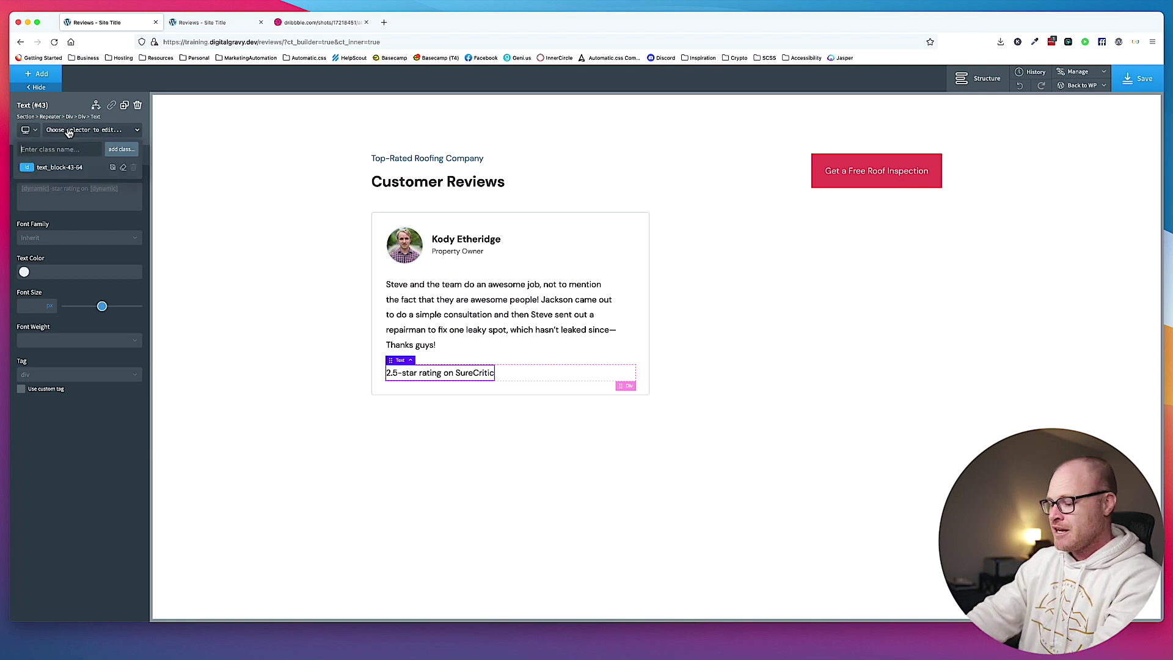
{"action": "type", "text": "review-ca"}
{"action": "type", "text": "rd__footer__"}
{"action": "type", "text": "rating-text"}
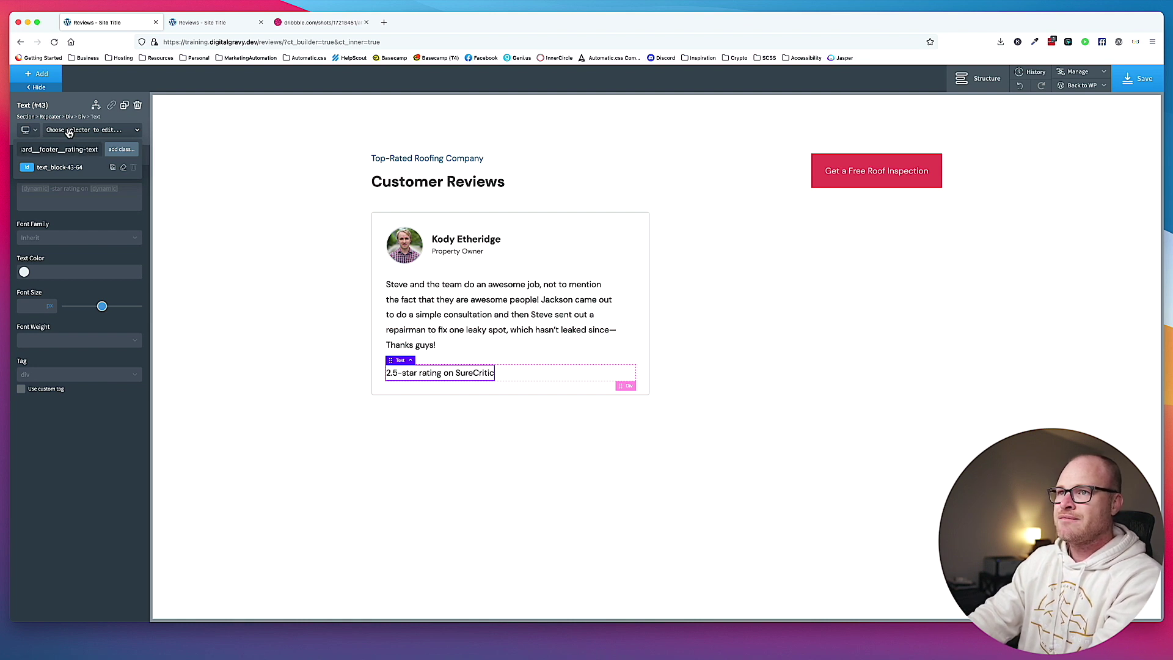
{"action": "key", "text": "Return"}
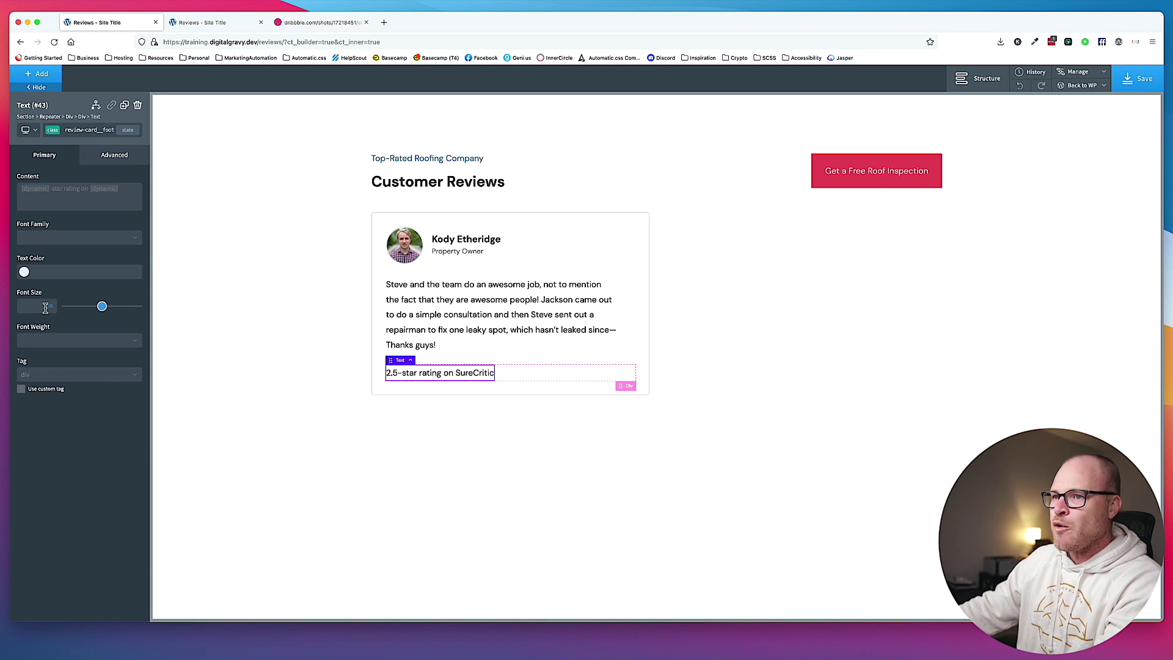
{"action": "left_click", "coordinate": [25, 306]}
{"action": "type", "text": ".51"}
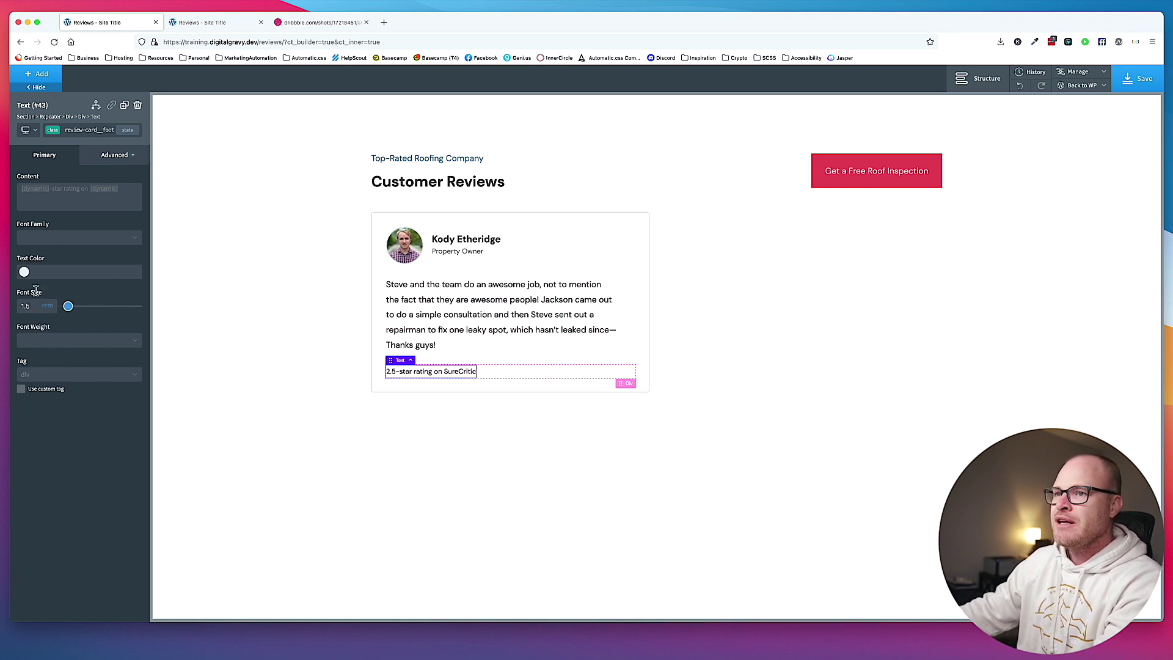
Colour the rating text #777 and add a new empty div inside the card footer.
{"action": "left_click", "coordinate": [51, 271]}
{"action": "type", "text": "#777"}
{"action": "left_click", "coordinate": [479, 371]}
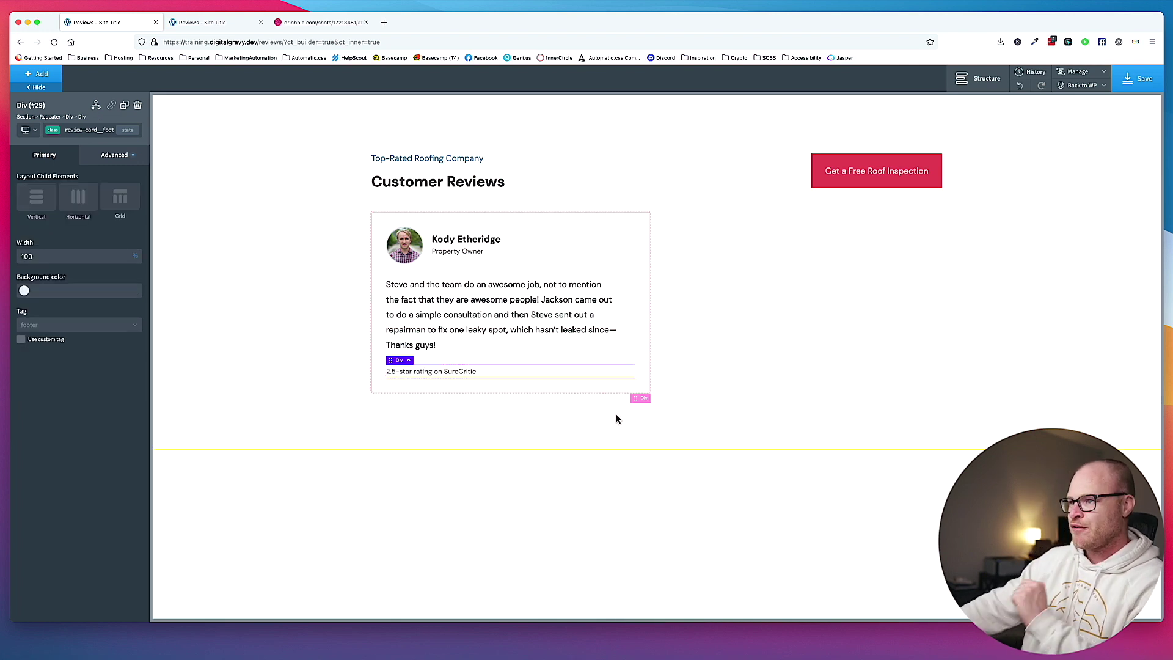
{"action": "left_click", "coordinate": [48, 80]}
{"action": "type", "text": "div"}
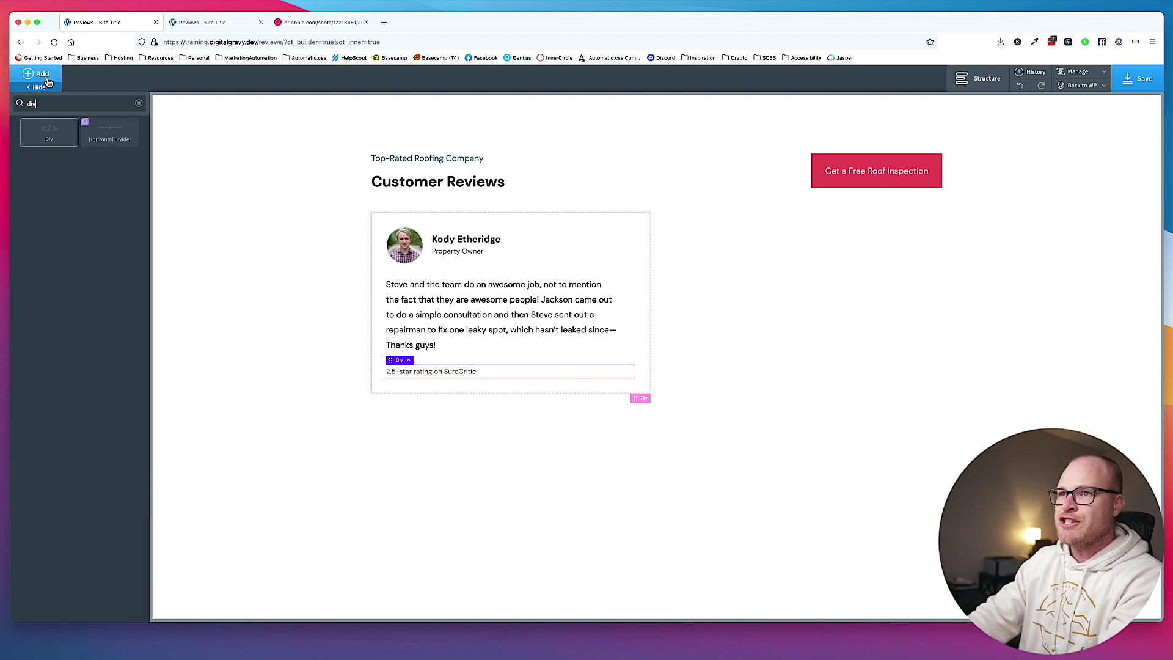
{"action": "key", "text": "Return"}
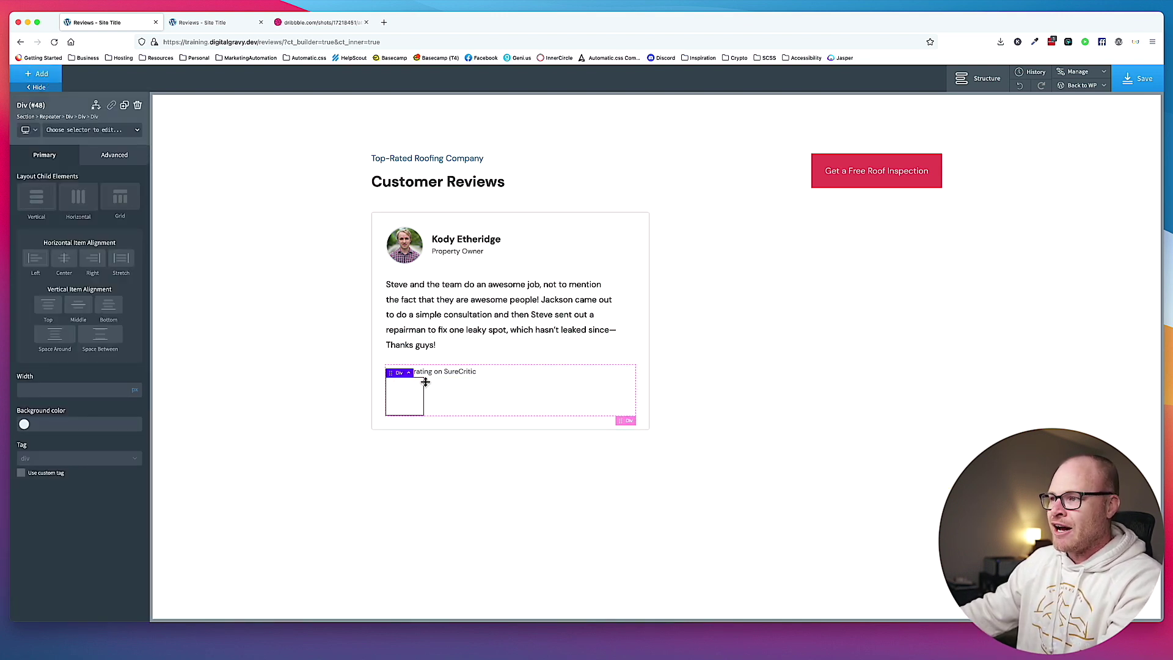
Lay out the footer's children side by side and give the new div the review-card__footer__stars class.
{"action": "left_click", "coordinate": [508, 384]}
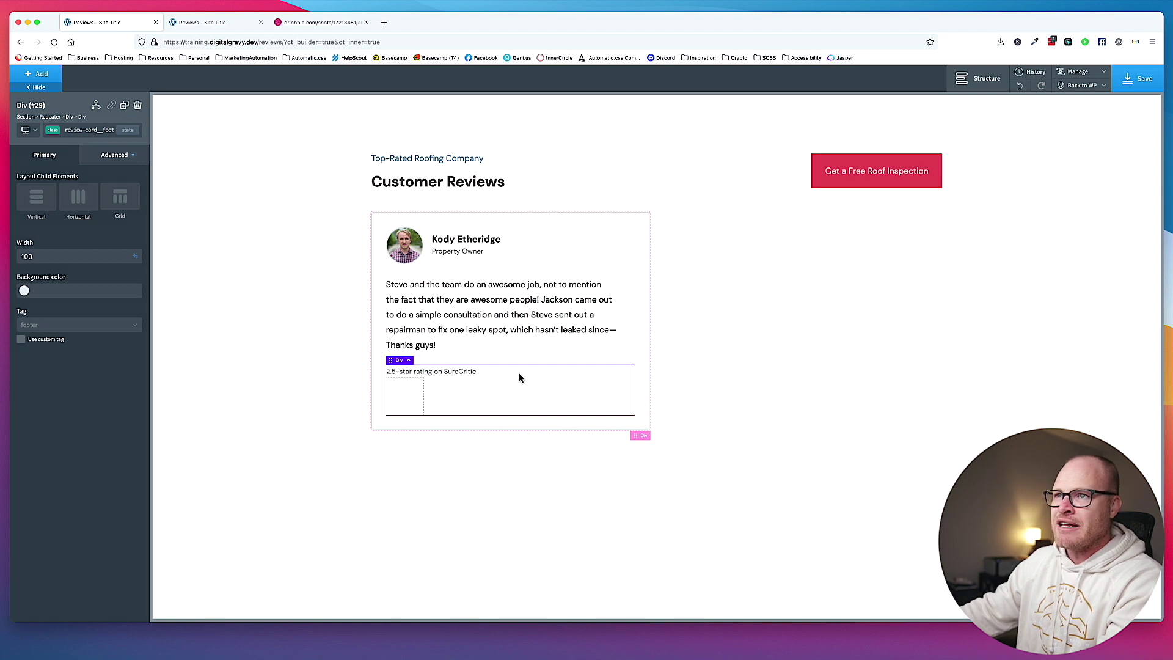
{"action": "left_click", "coordinate": [83, 196]}
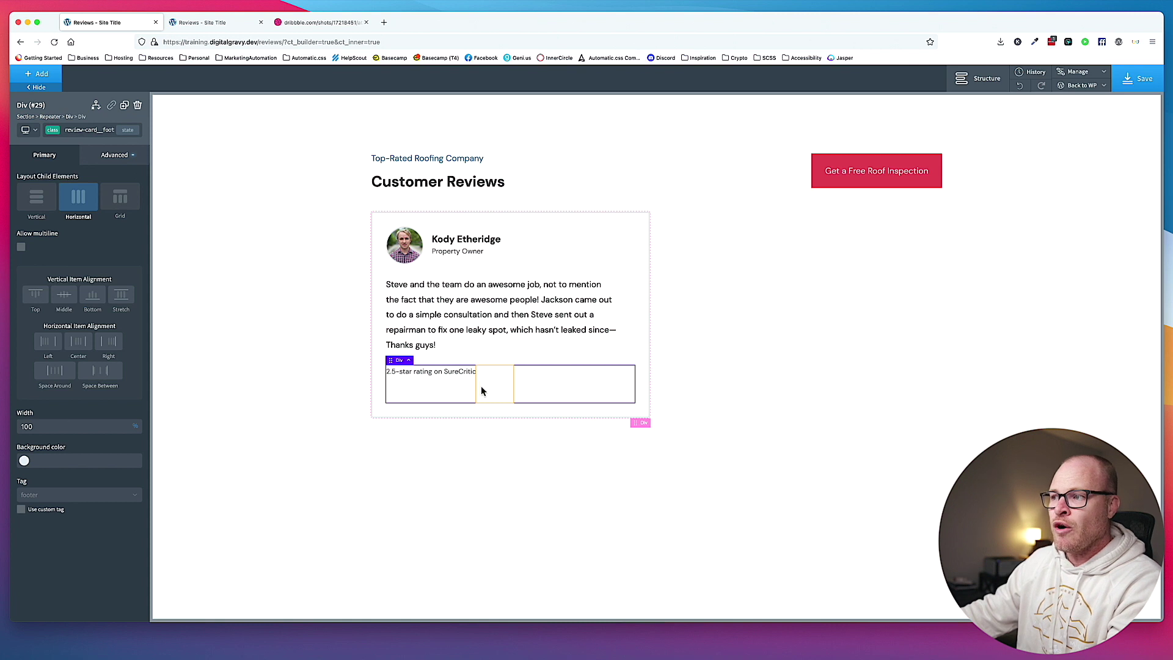
{"action": "left_click", "coordinate": [484, 391]}
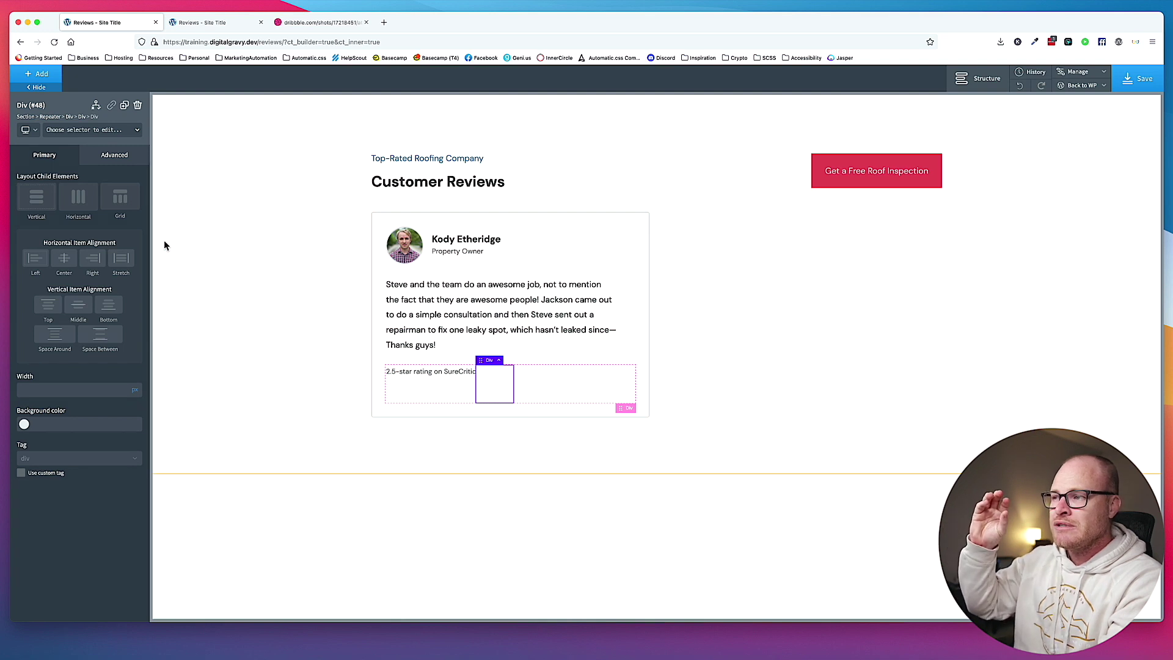
{"action": "left_click", "coordinate": [95, 132]}
{"action": "type", "text": "review-card__footer__"}
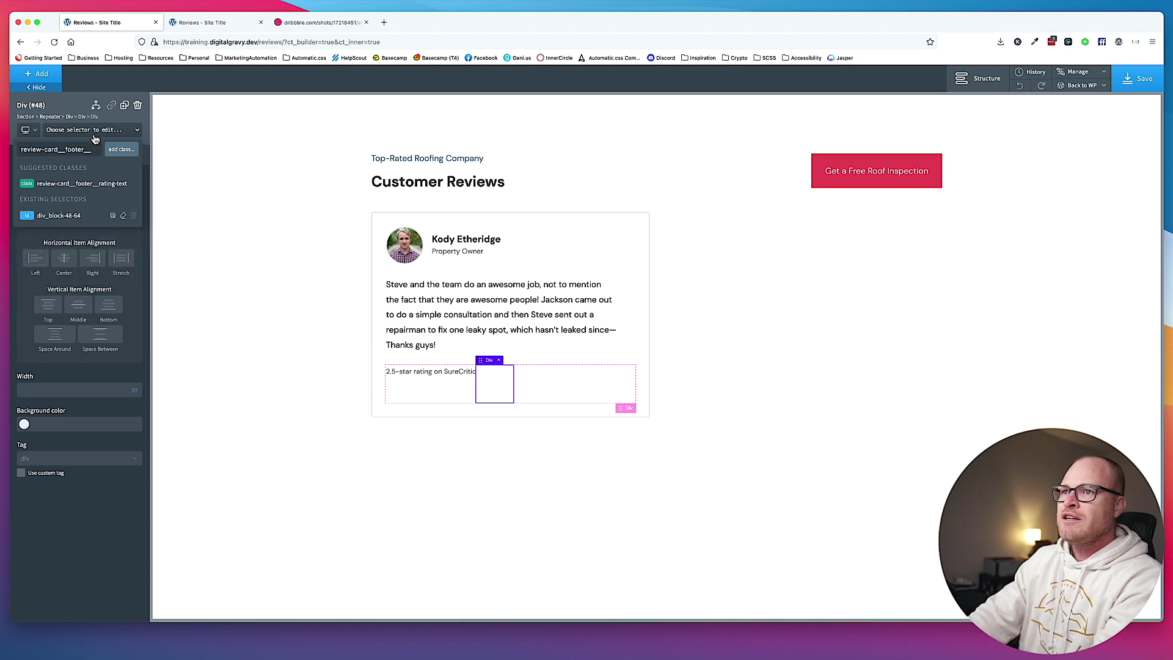
{"action": "type", "text": "stars"}
{"action": "key", "text": "Return"}
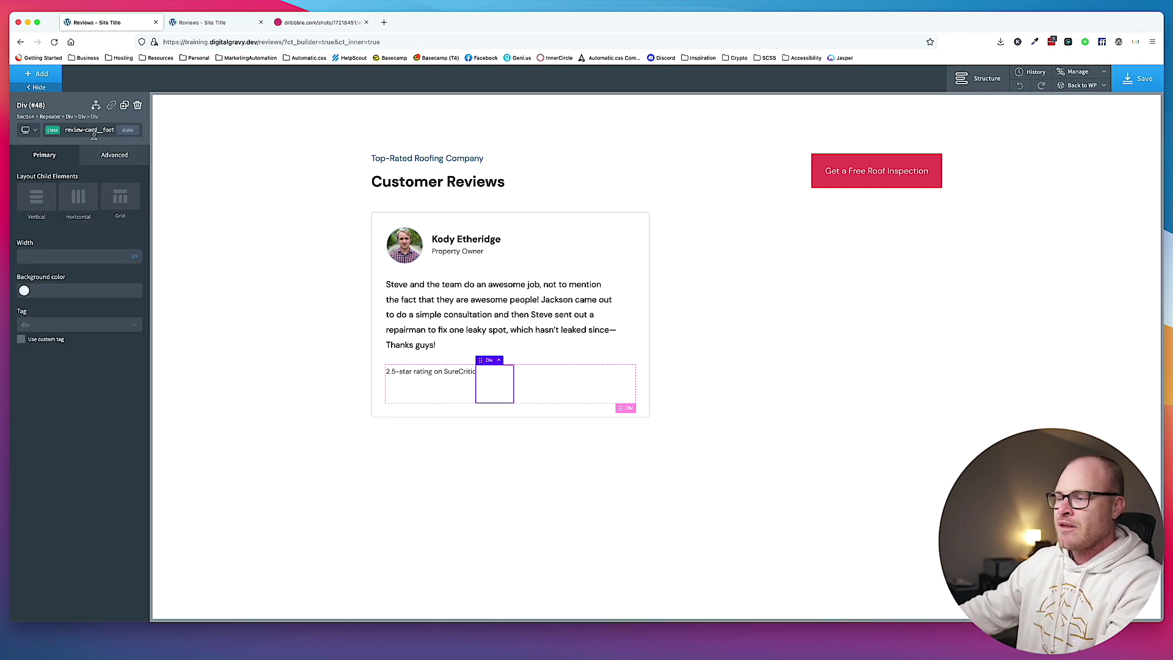
{"action": "left_click", "coordinate": [52, 74]}
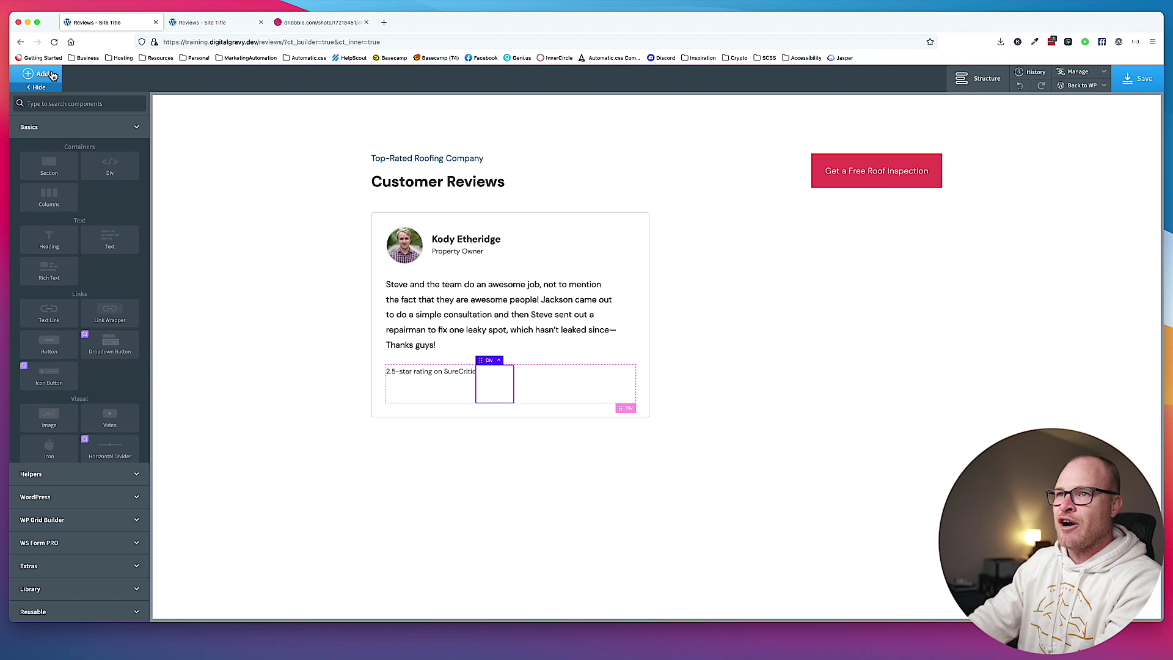
Add an Icon element to the stars div with the class review-card__footer__star.
{"action": "type", "text": "icon"}
{"action": "left_click", "coordinate": [49, 132]}
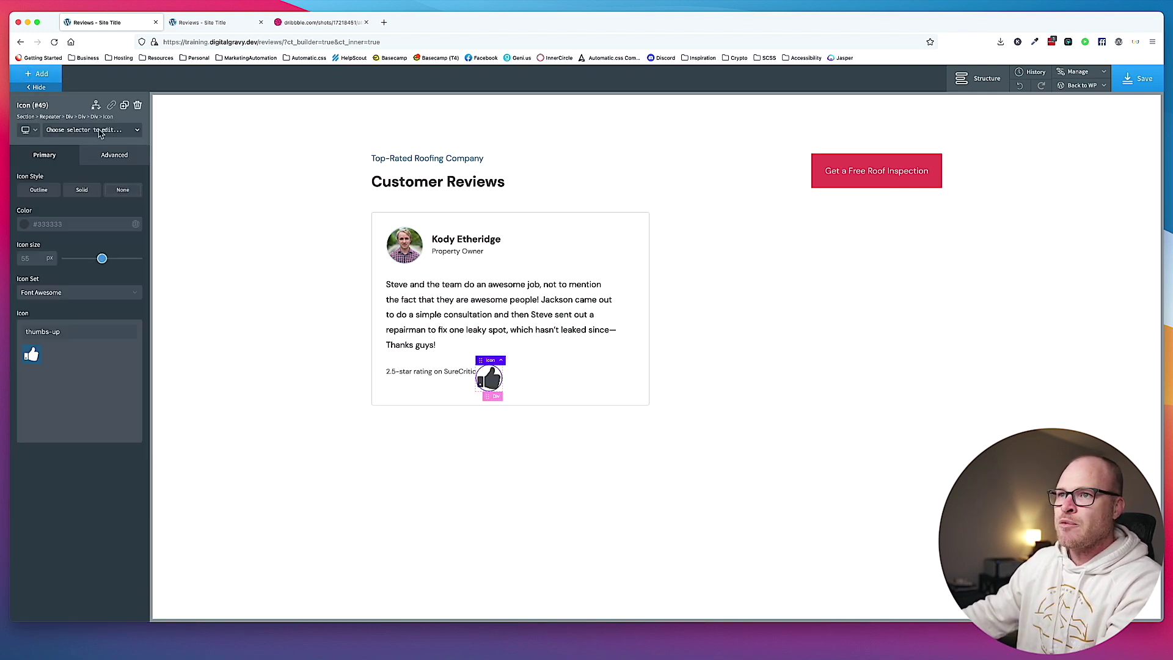
{"action": "left_click", "coordinate": [100, 132]}
{"action": "type", "text": "revie"}
{"action": "type", "text": "w-card__footer__star"}
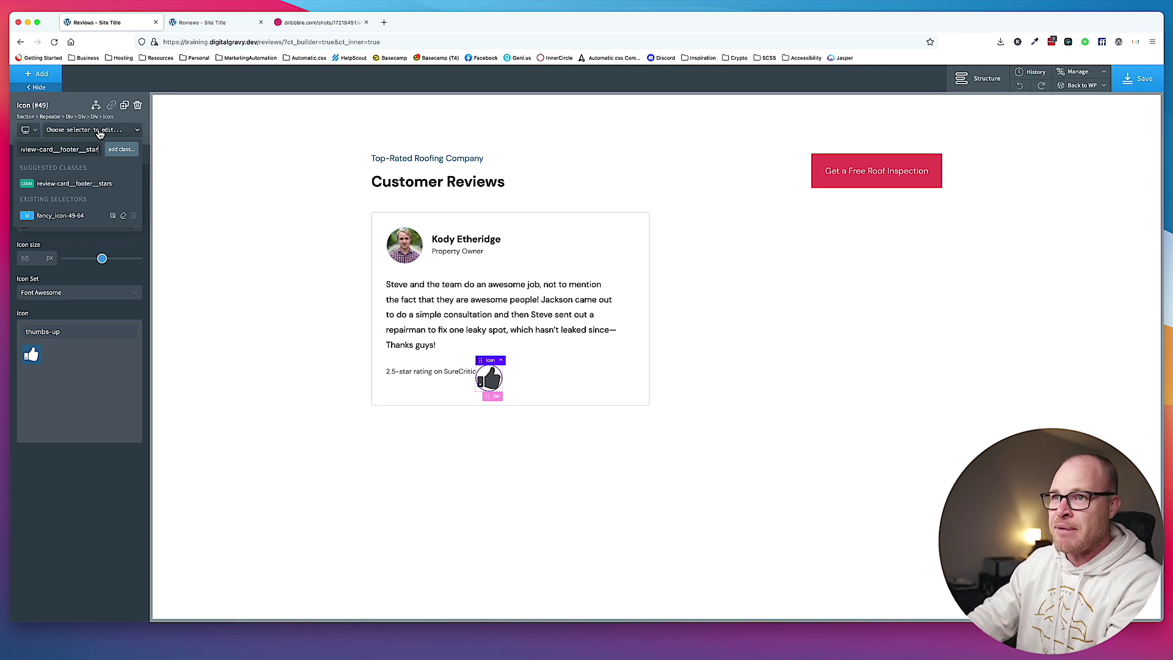
{"action": "key", "text": "Return"}
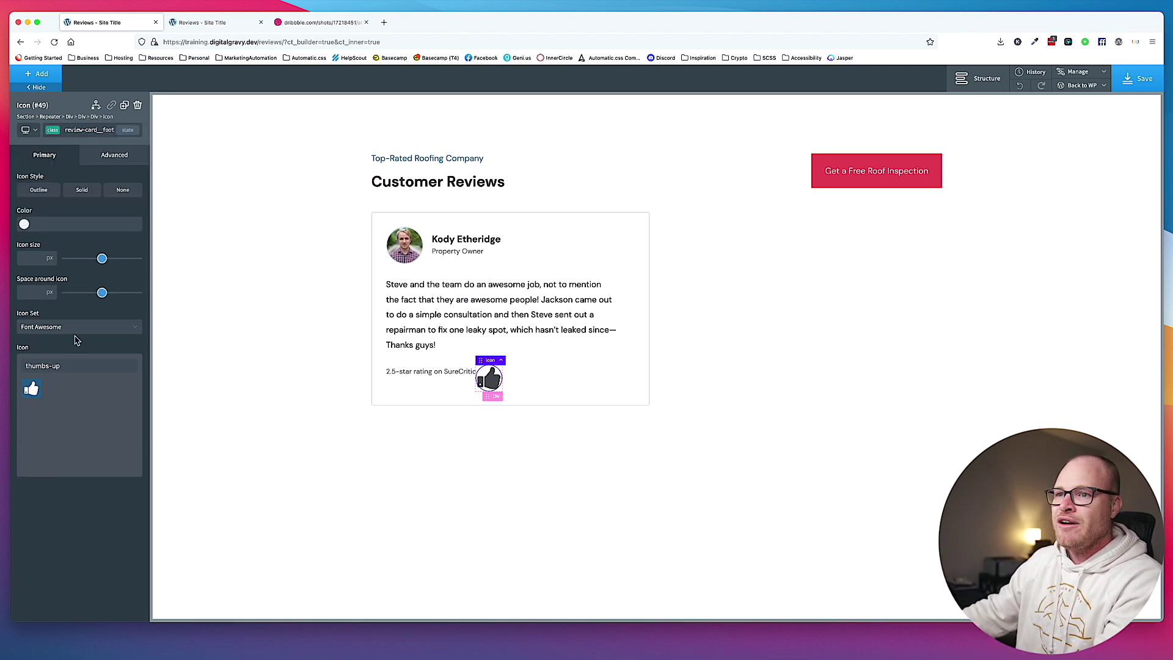
Change the icon to the solid Font Awesome star and remove its review-card__footer__star class.
{"action": "triple_click", "coordinate": [66, 364]}
{"action": "type", "text": "star"}
{"action": "left_click", "coordinate": [32, 388]}
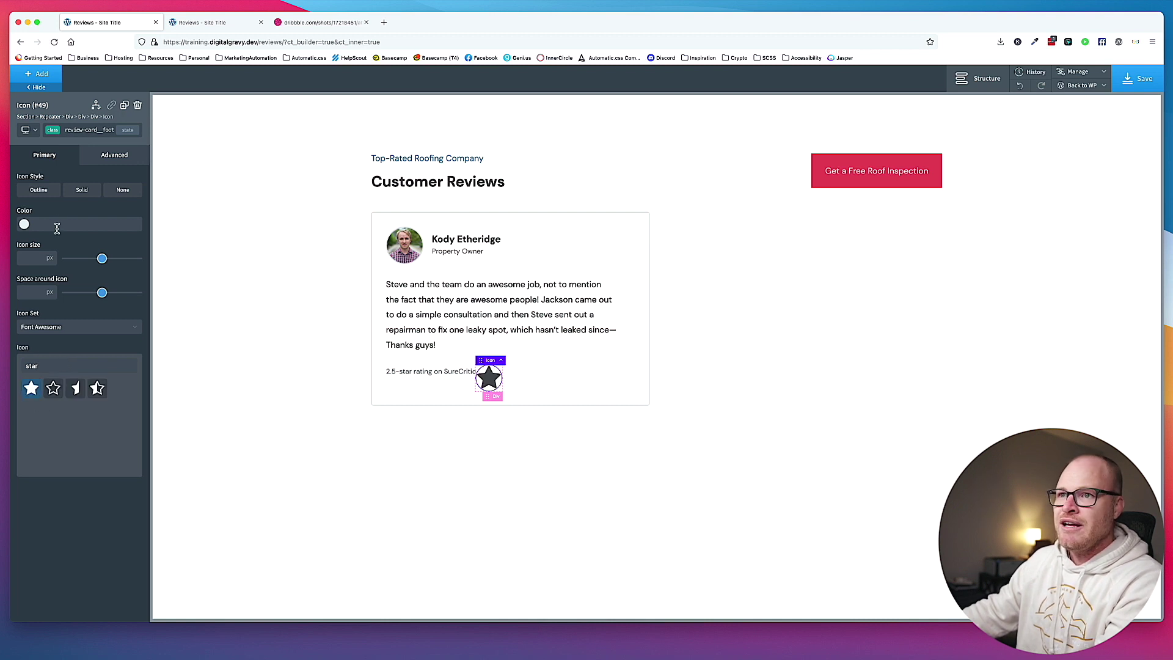
{"action": "left_click", "coordinate": [99, 130]}
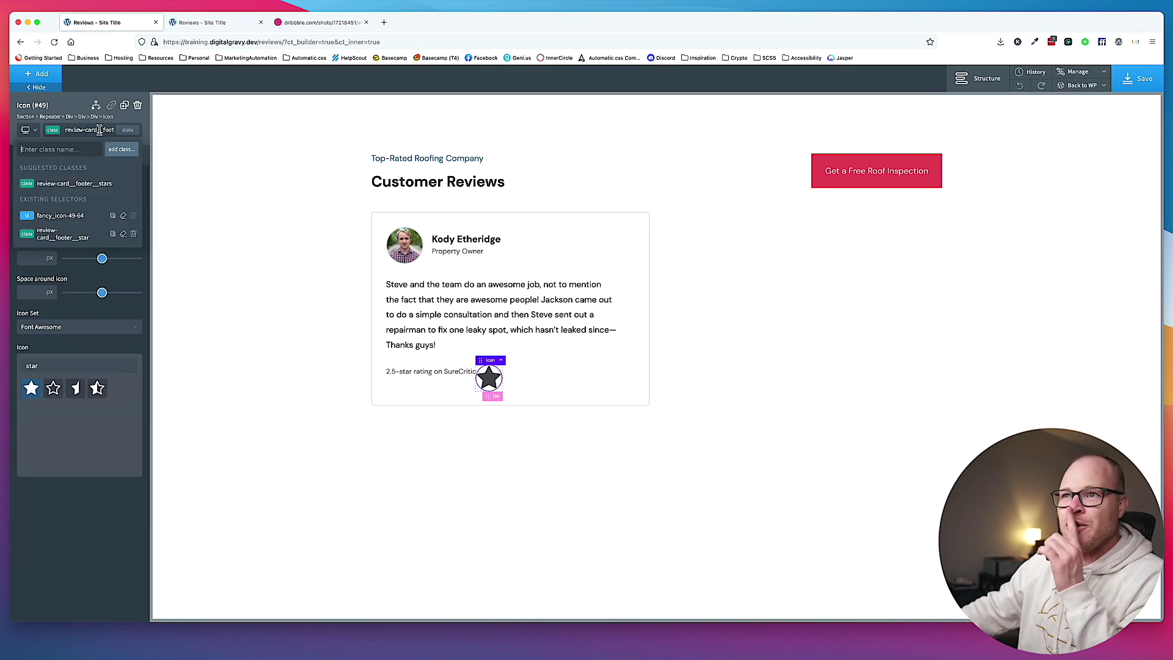
{"action": "left_click", "coordinate": [134, 235]}
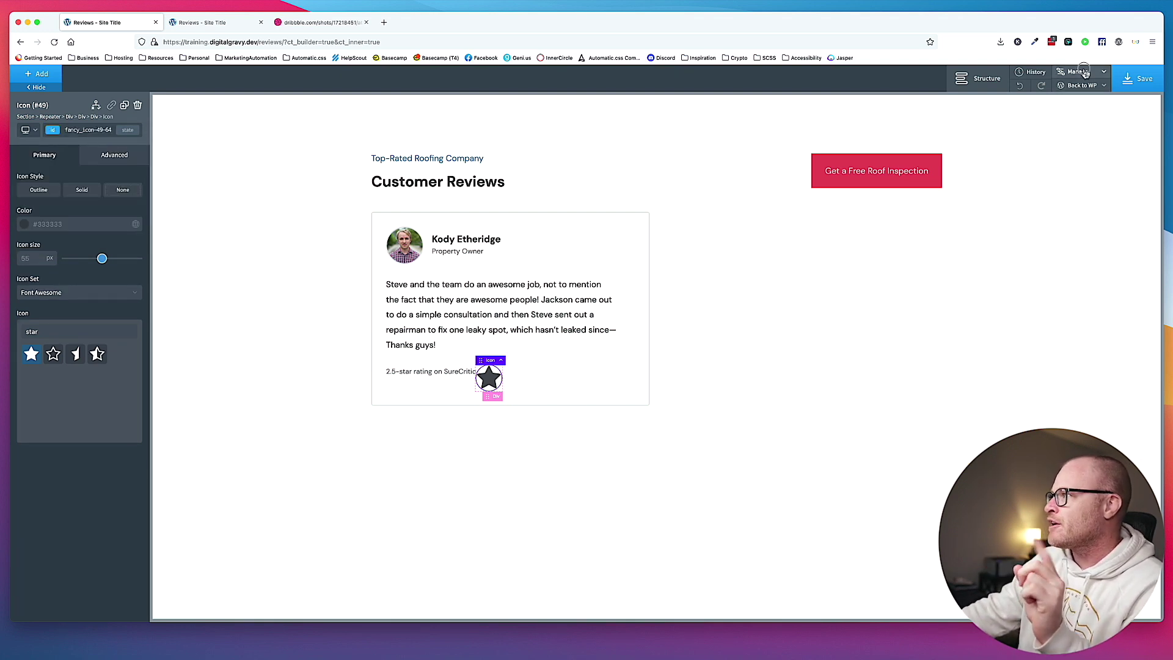
Delete the unused .review-card__footer__star selector from the Uncategorized selectors.
{"action": "mouse_move", "coordinate": [1086, 73]}
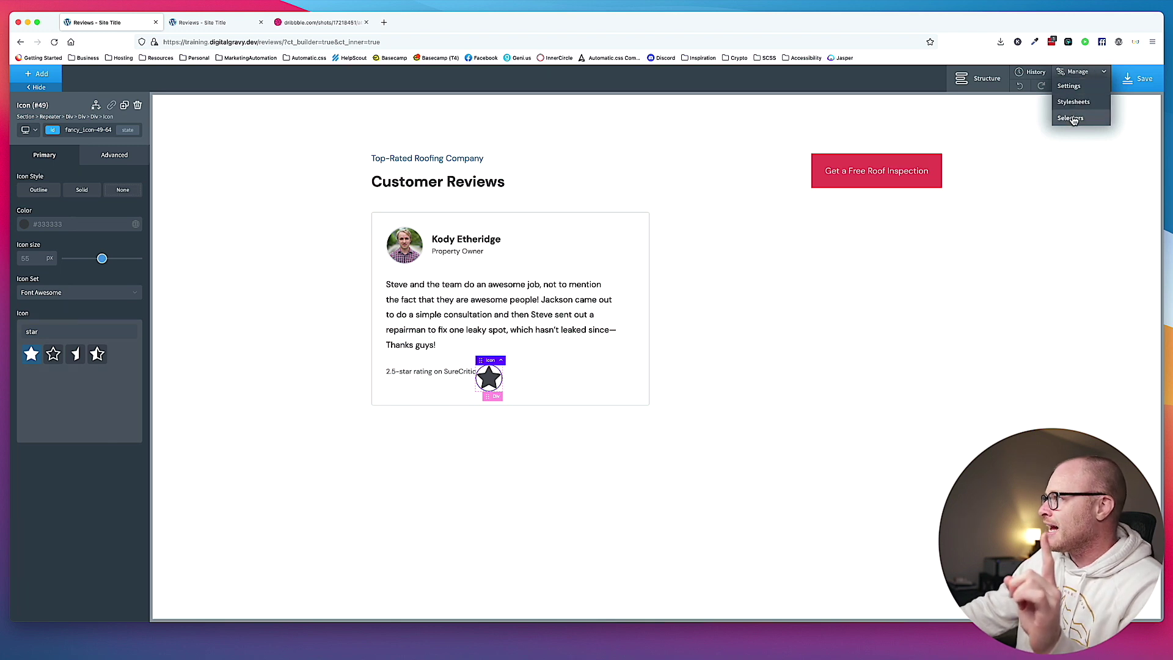
{"action": "left_click", "coordinate": [1070, 118]}
{"action": "left_click", "coordinate": [1052, 160]}
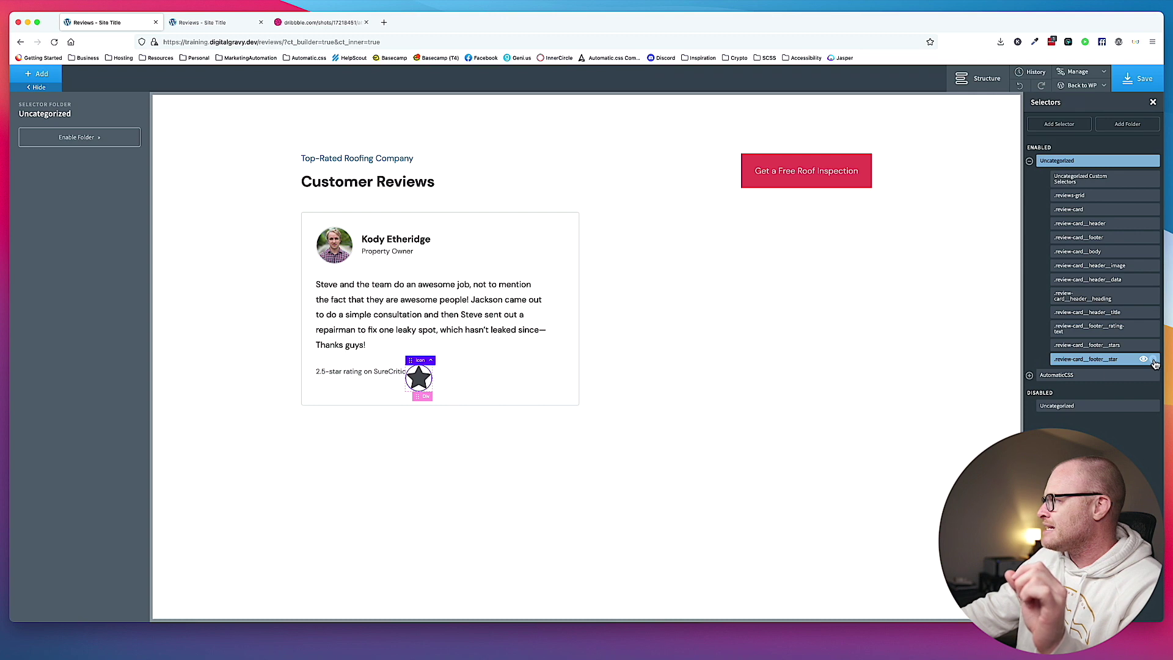
{"action": "left_click", "coordinate": [1154, 361]}
{"action": "left_click", "coordinate": [661, 369]}
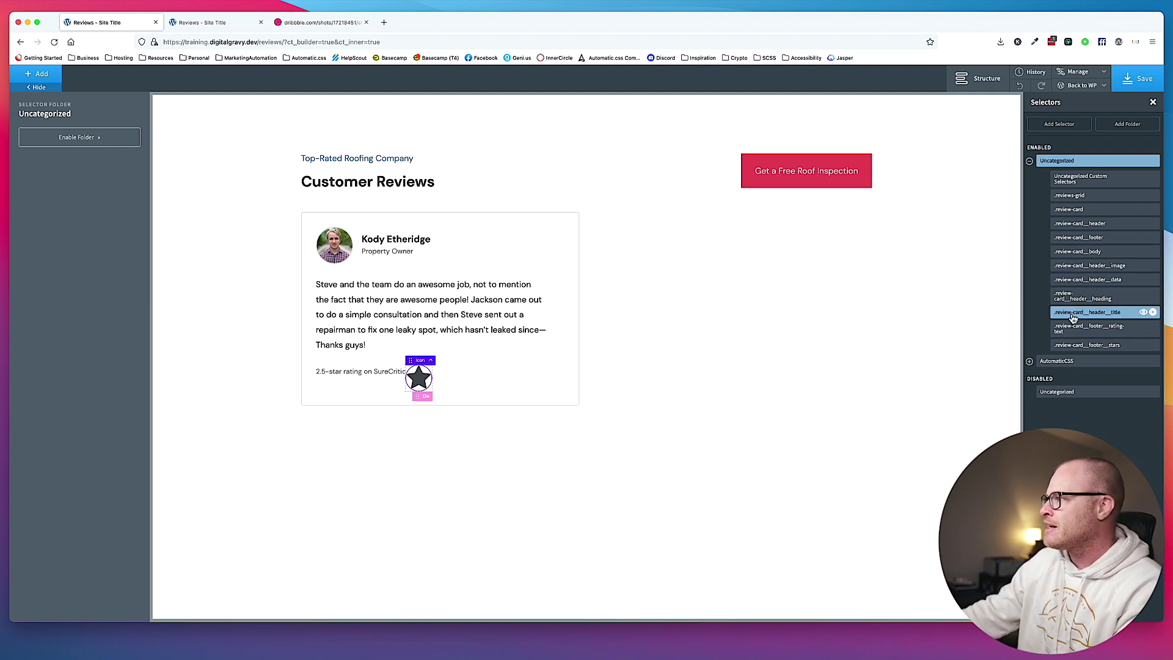
Give the star icon the review-card__footer__star--solid class.
{"action": "left_click", "coordinate": [394, 389]}
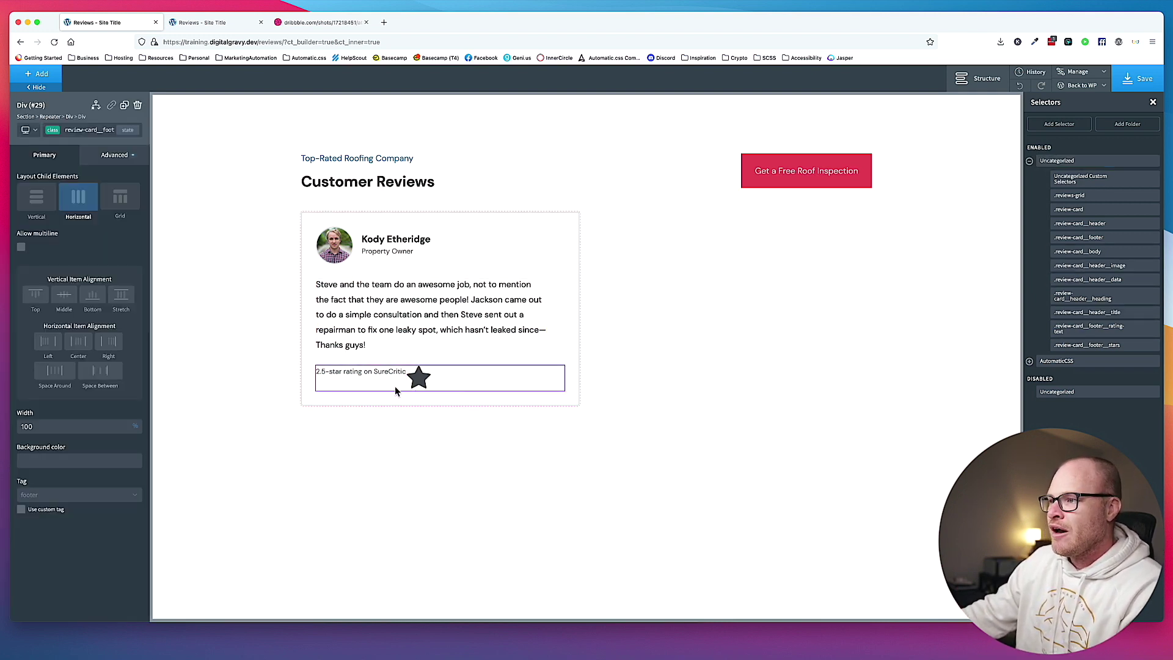
{"action": "left_click", "coordinate": [418, 377]}
{"action": "left_click", "coordinate": [90, 130]}
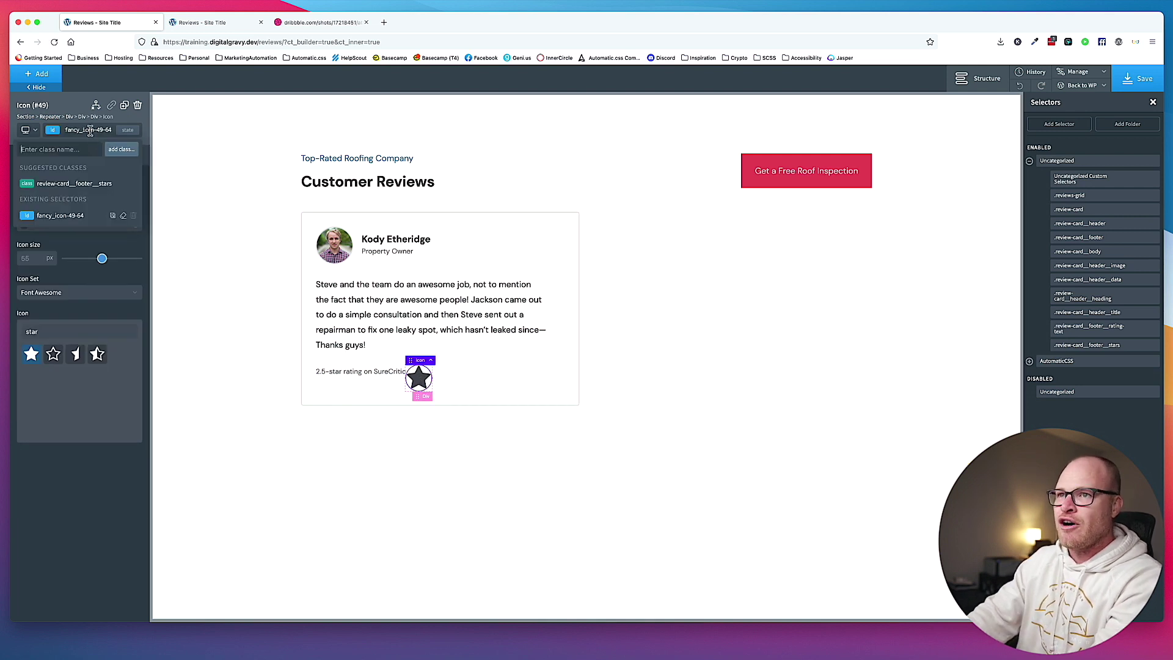
{"action": "type", "text": "review-card__"}
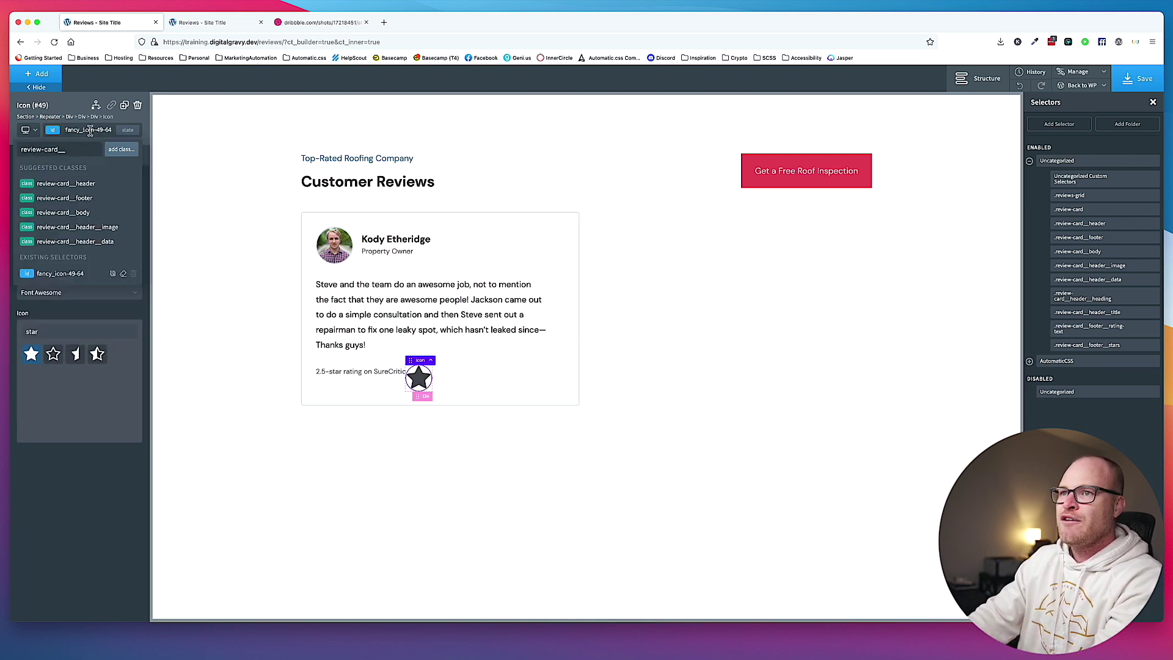
{"action": "type", "text": "footer__"}
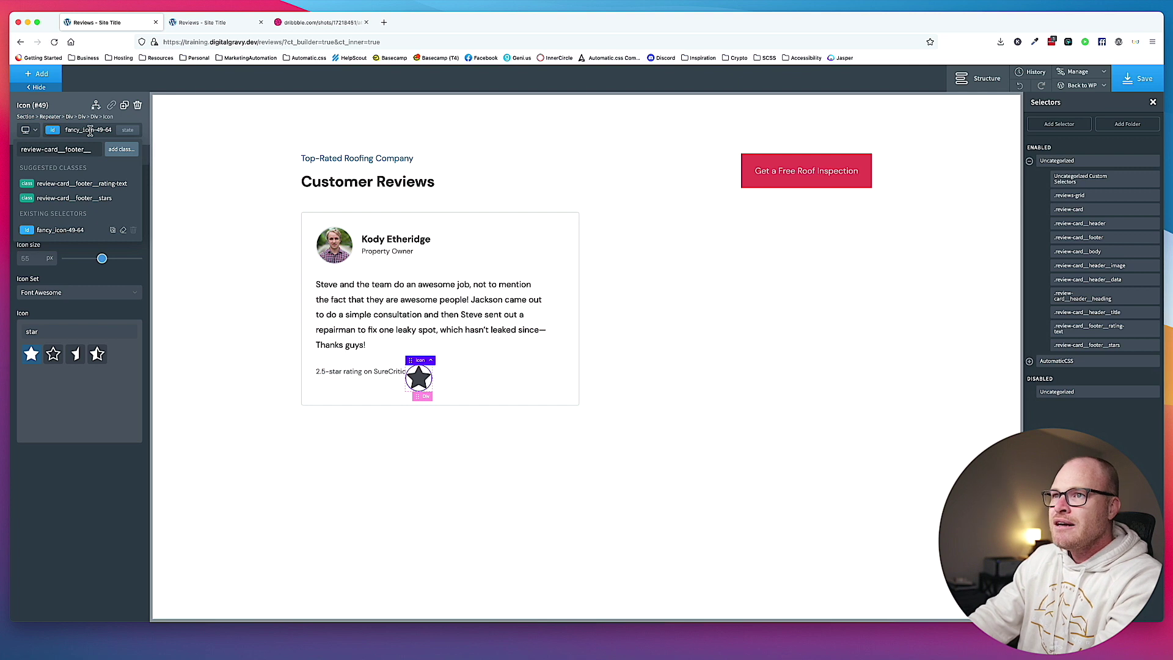
{"action": "type", "text": "star--"}
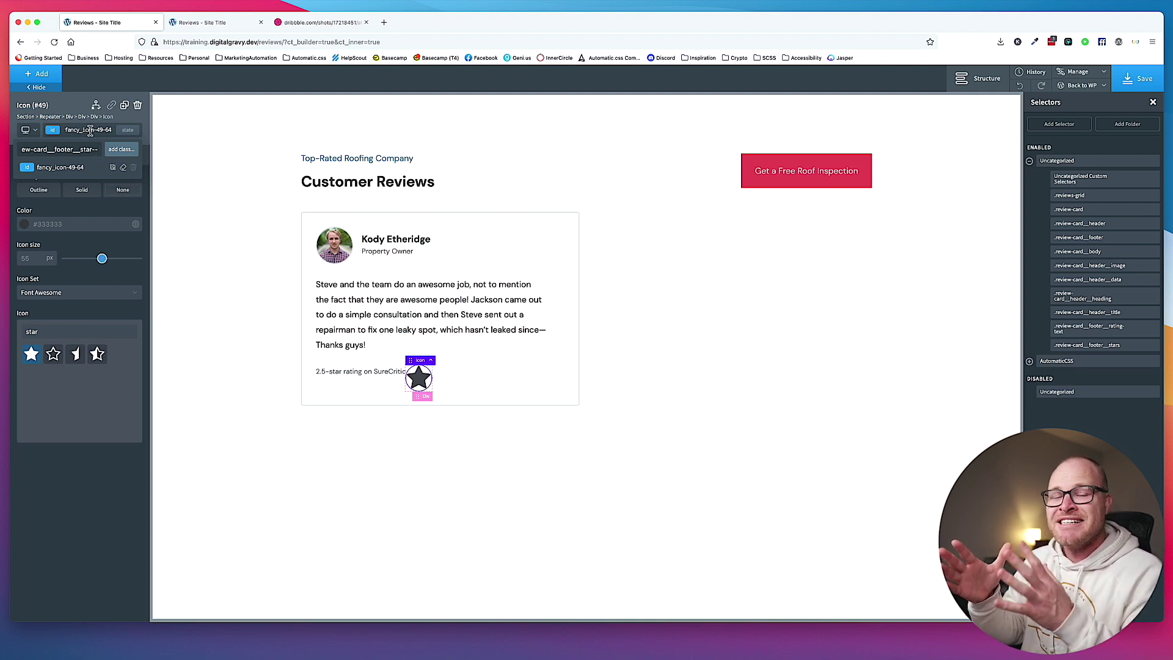
{"action": "type", "text": "solid"}
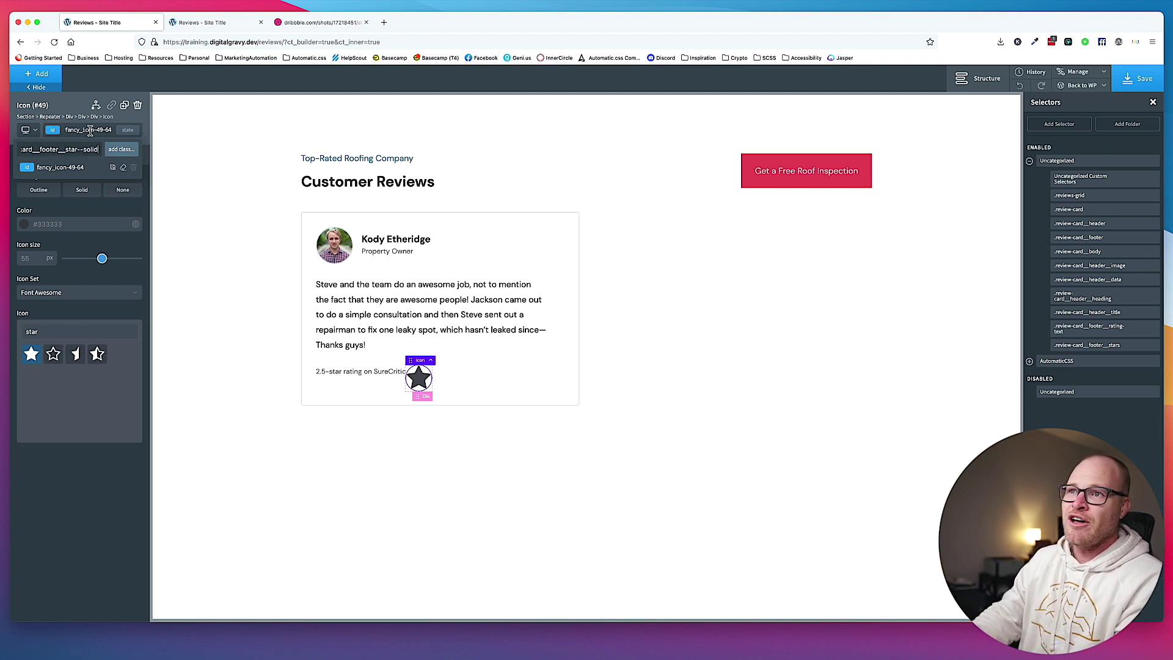
{"action": "key", "text": "Return"}
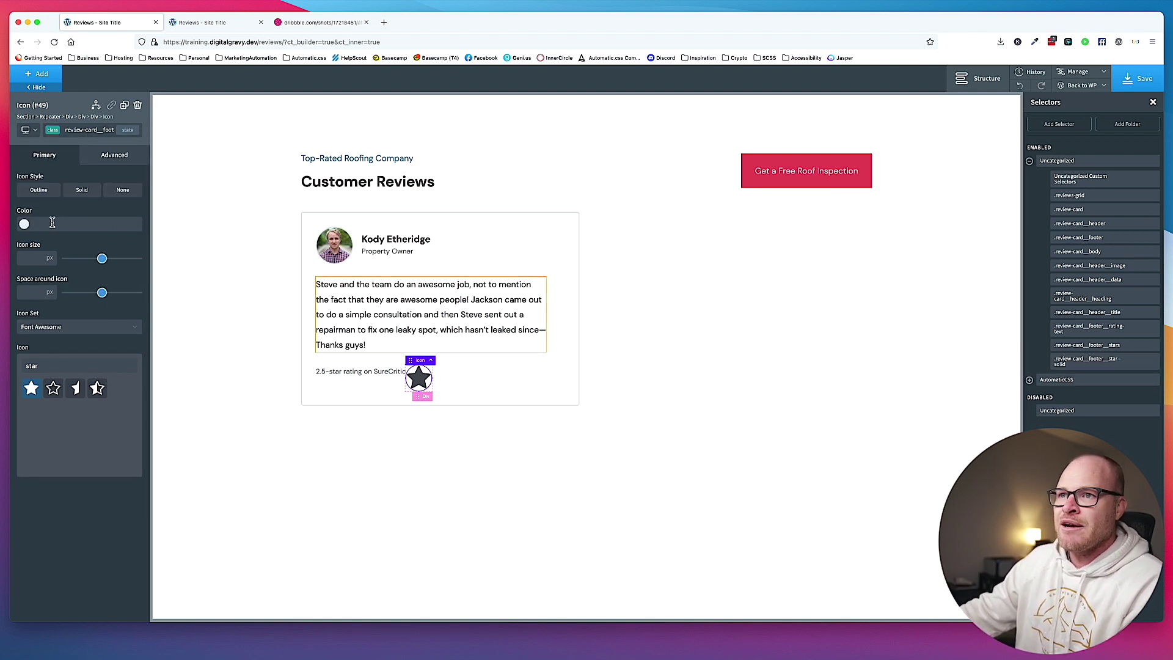
Make the star icon yellow #e2d009 with an icon size of 20.
{"action": "left_click", "coordinate": [23, 224]}
{"action": "mouse_move", "coordinate": [101, 240]}
{"action": "left_mouse_down"}
{"action": "mouse_move", "coordinate": [101, 250]}
{"action": "mouse_move", "coordinate": [84, 245]}
{"action": "mouse_move", "coordinate": [100, 249]}
{"action": "left_mouse_up"}
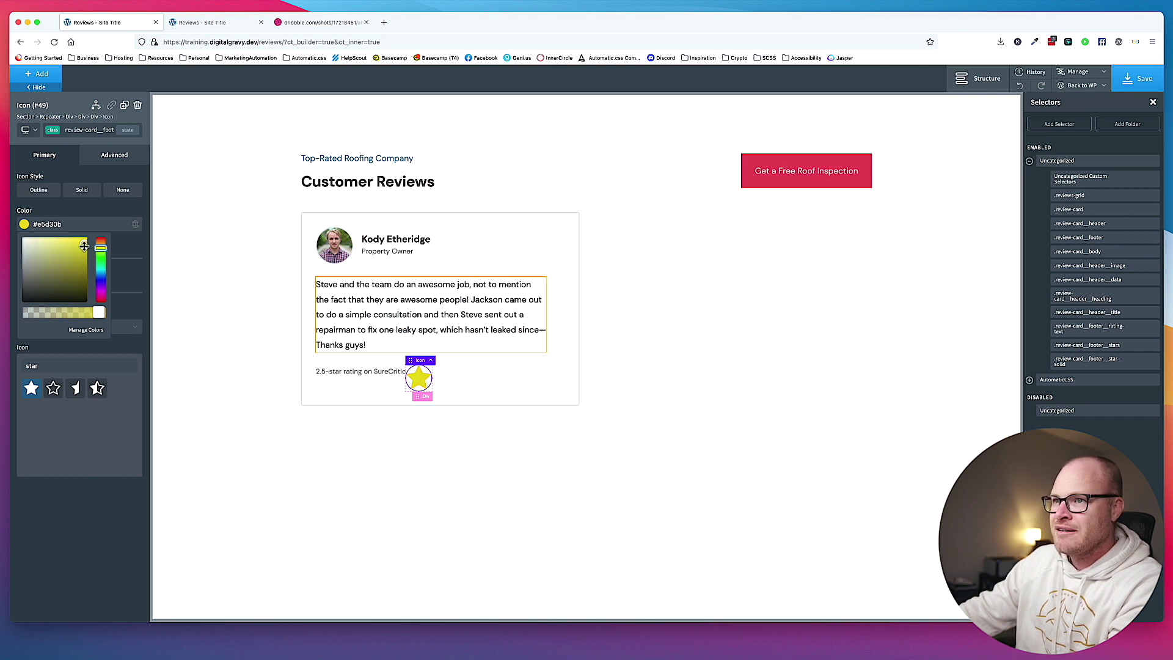
{"action": "left_click", "coordinate": [79, 243]}
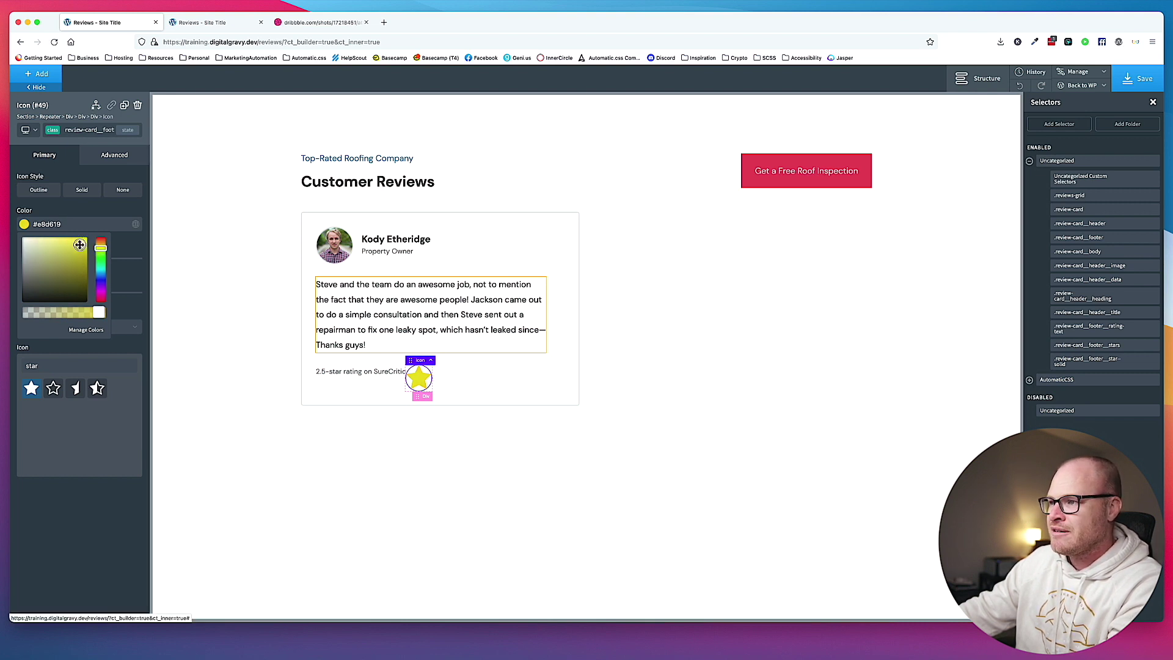
{"action": "left_click_drag", "start_coordinate": [80, 245], "coordinate": [84, 244]}
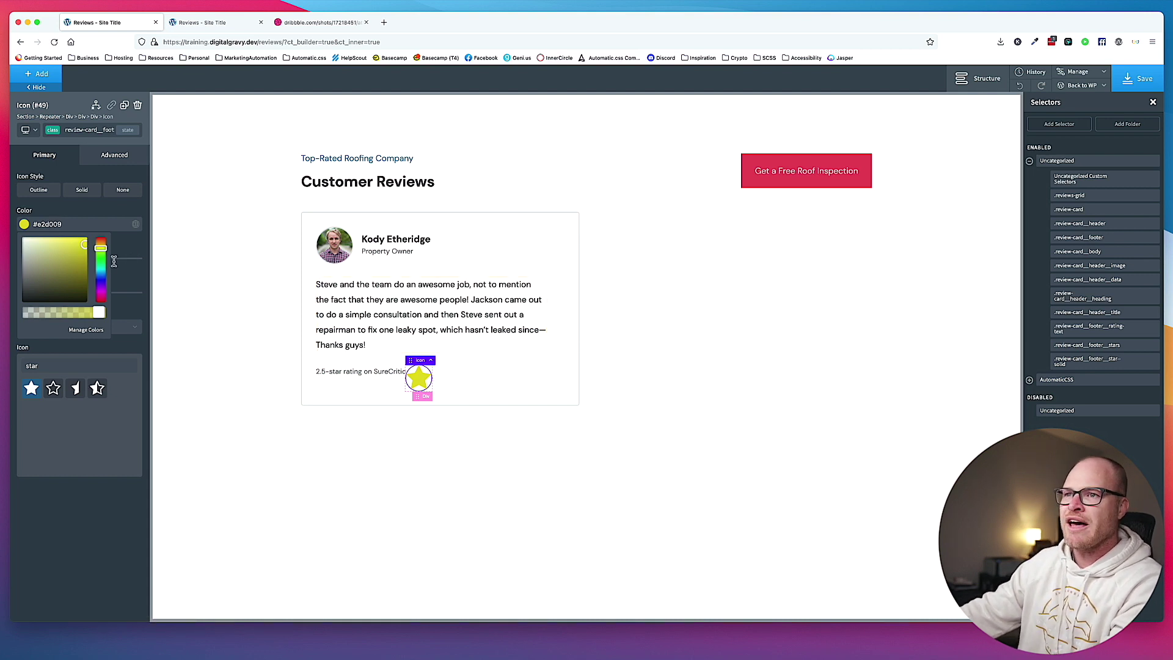
{"action": "left_click", "coordinate": [90, 211]}
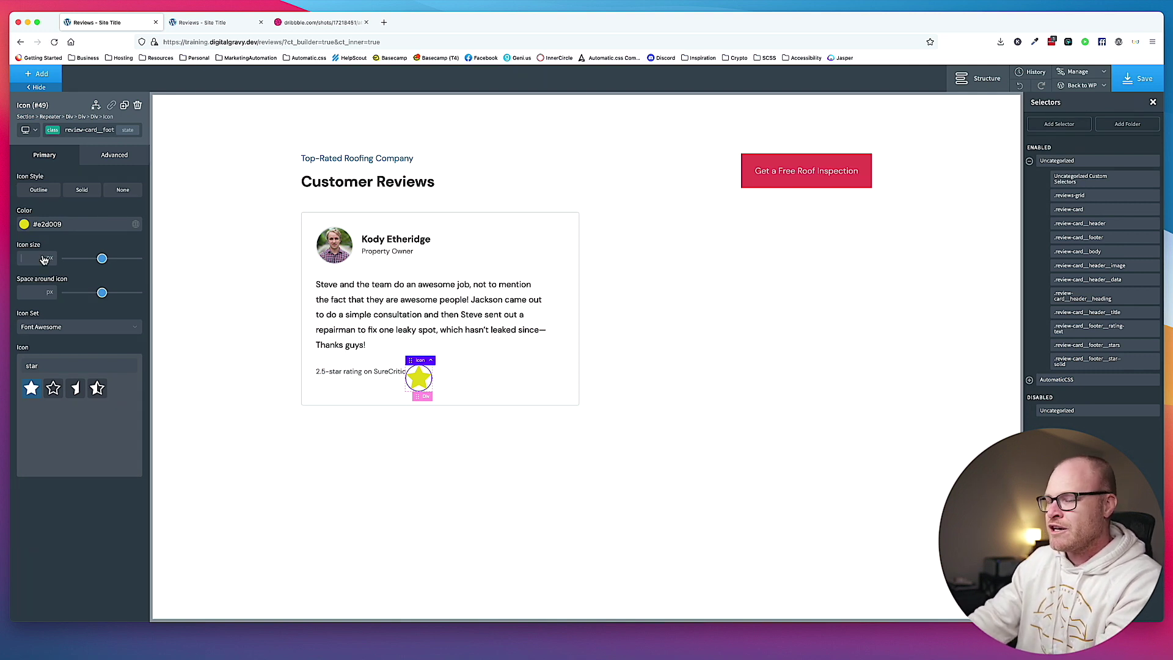
{"action": "type", "text": "20"}
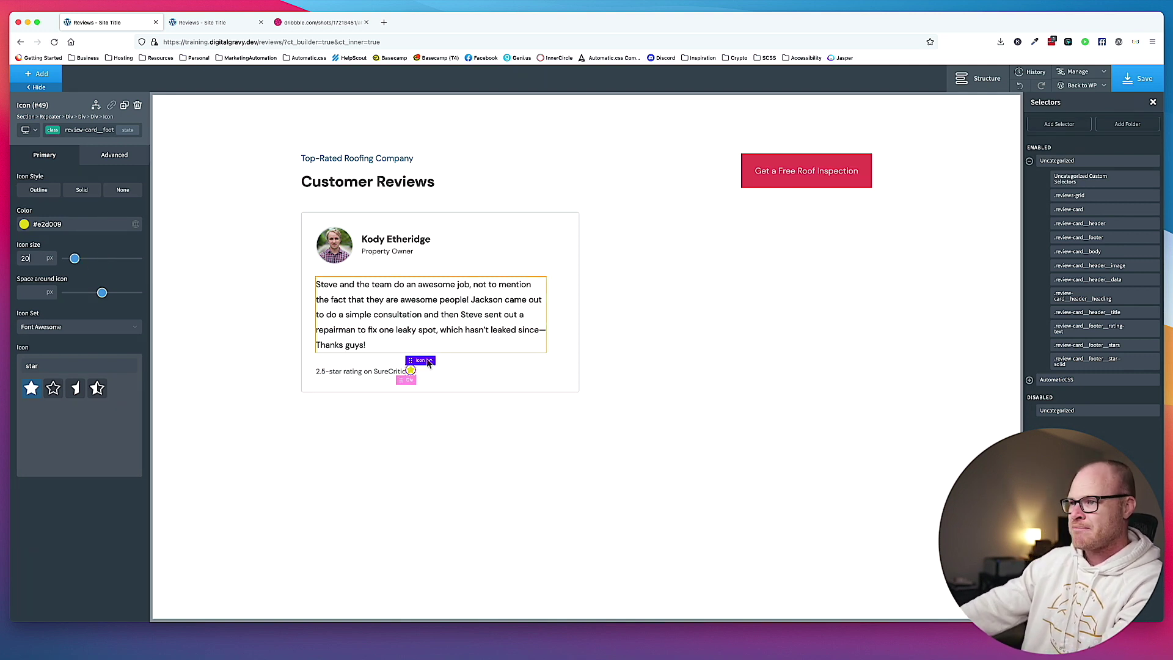
Set the star wrapper div's left margin to auto and vertically centre the footer's items.
{"action": "left_click", "coordinate": [440, 372]}
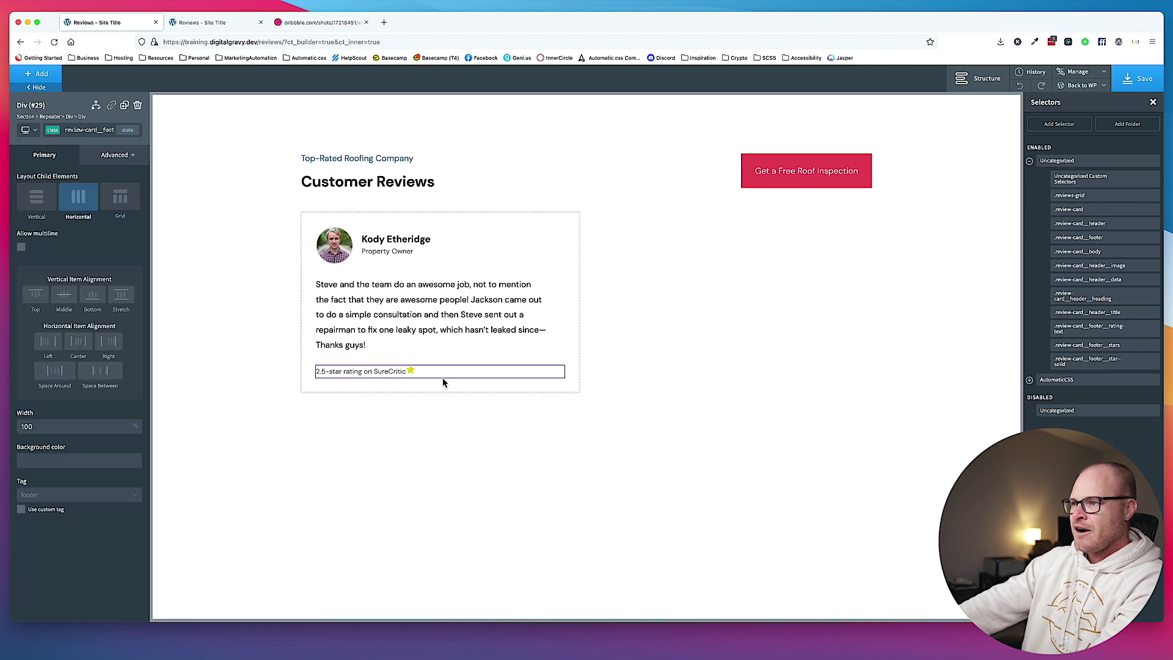
{"action": "left_click", "coordinate": [412, 370]}
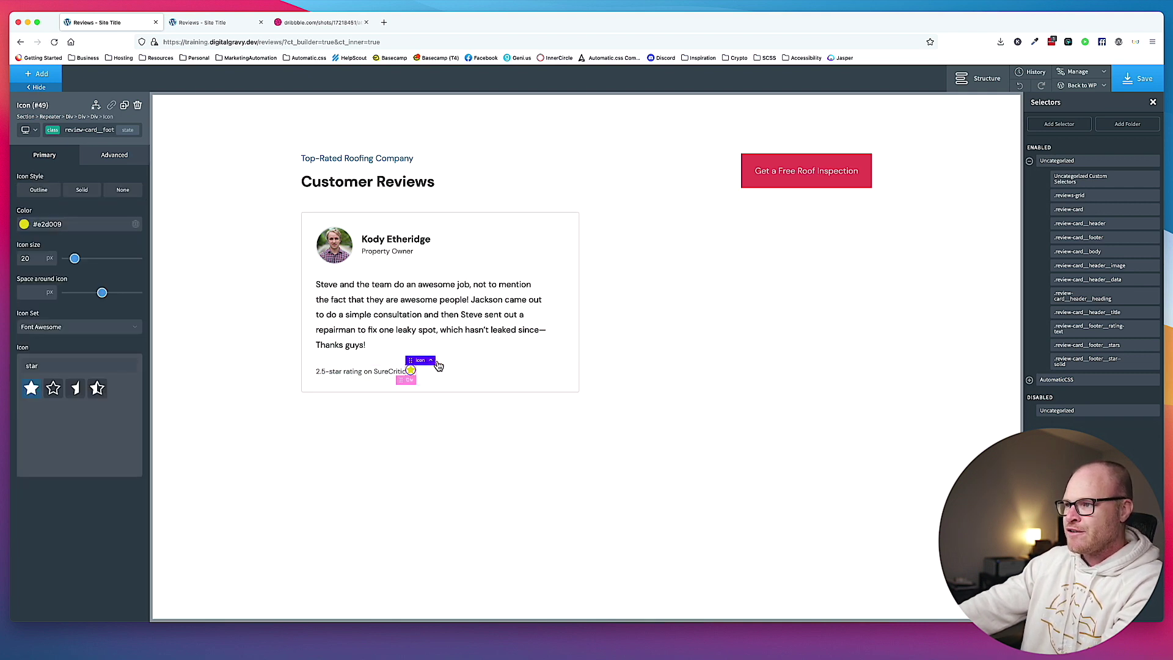
{"action": "left_click", "coordinate": [441, 370]}
{"action": "left_click", "coordinate": [121, 160]}
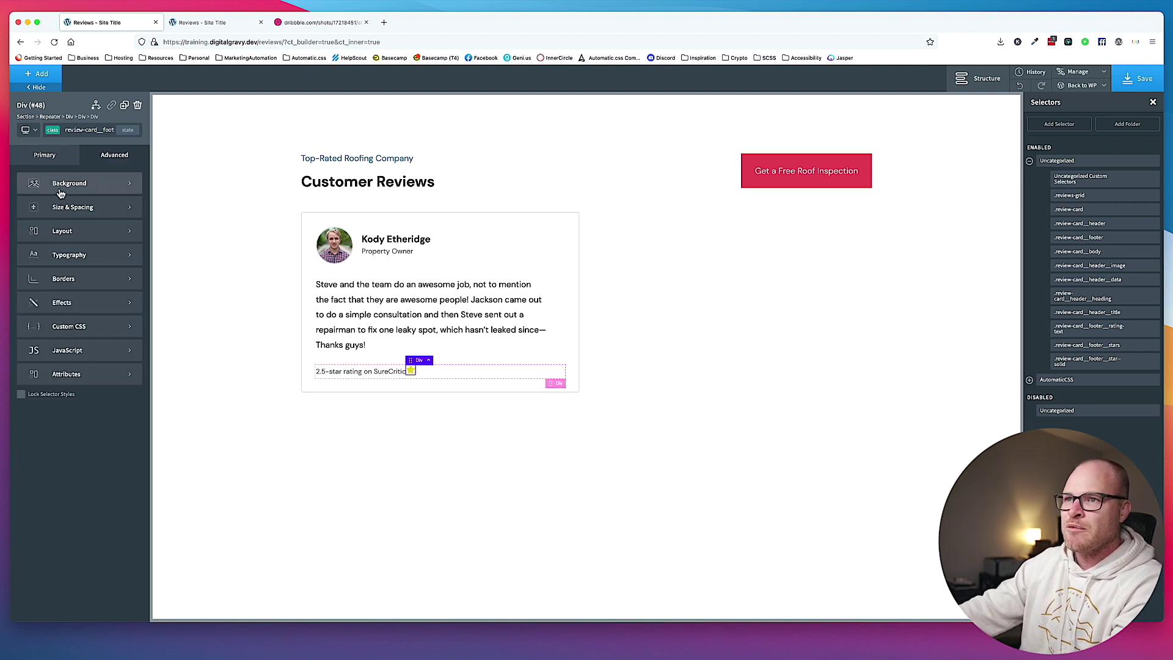
{"action": "left_click", "coordinate": [92, 218]}
{"action": "left_click", "coordinate": [105, 243]}
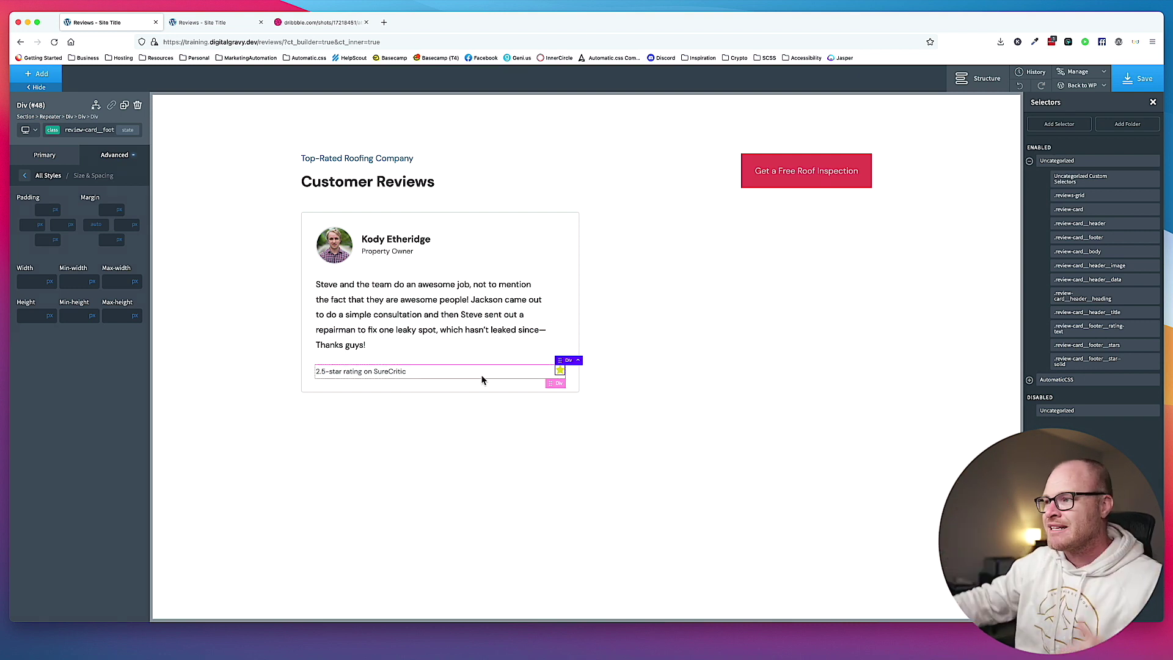
{"action": "left_click", "coordinate": [458, 373]}
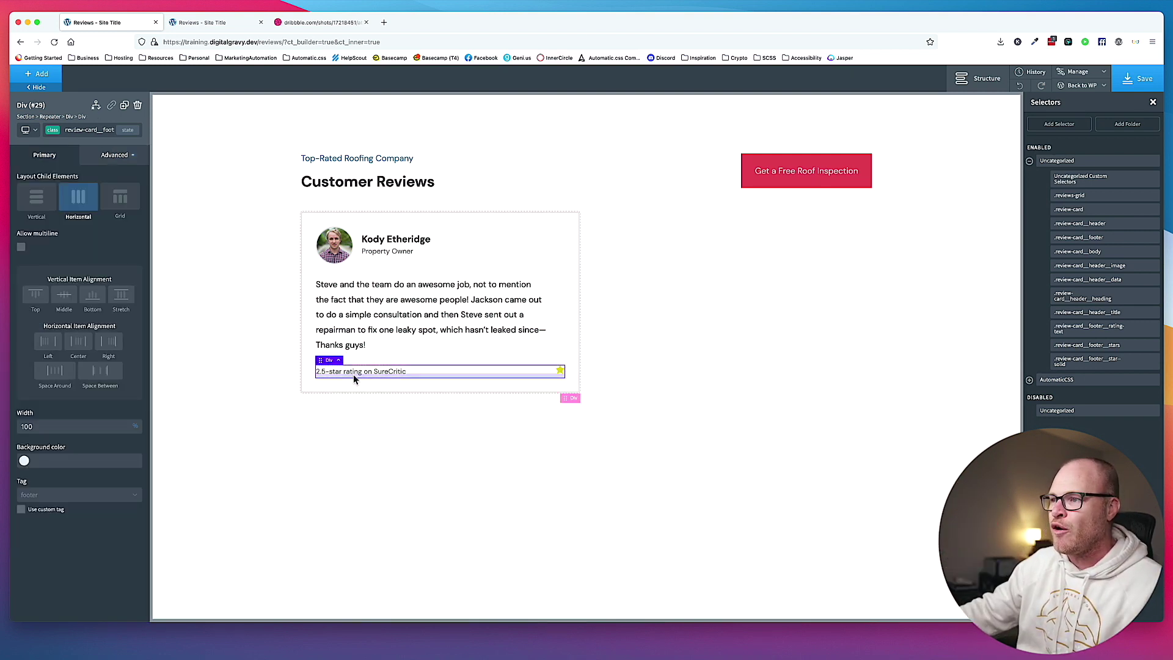
{"action": "left_click", "coordinate": [63, 295]}
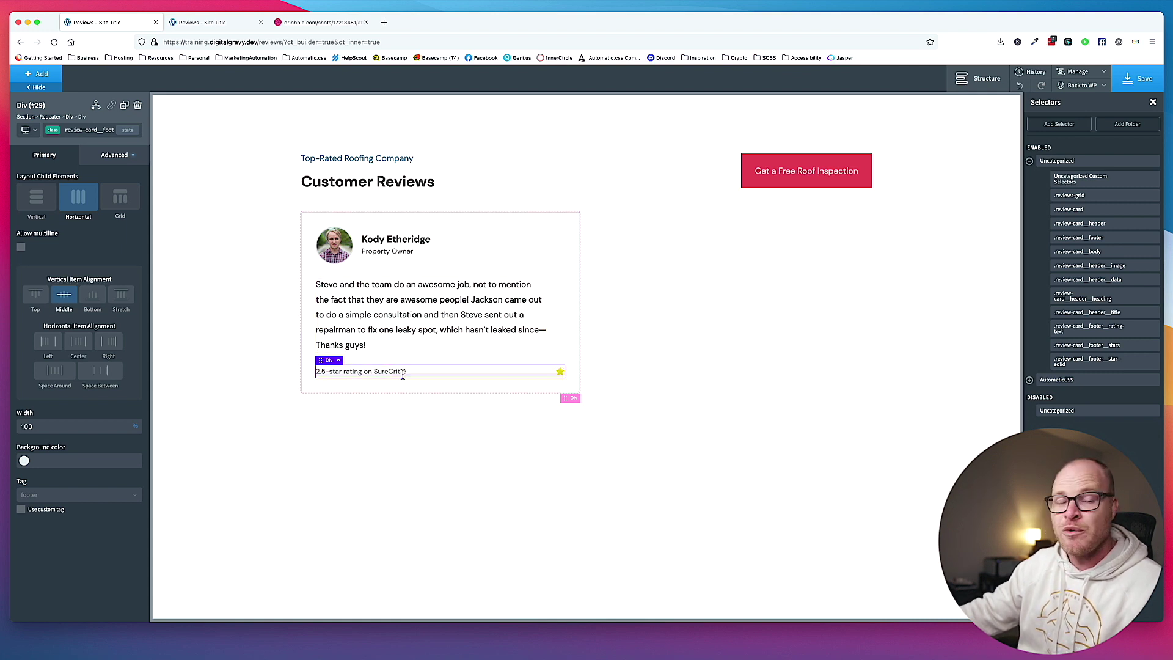
{"action": "left_click", "coordinate": [557, 372]}
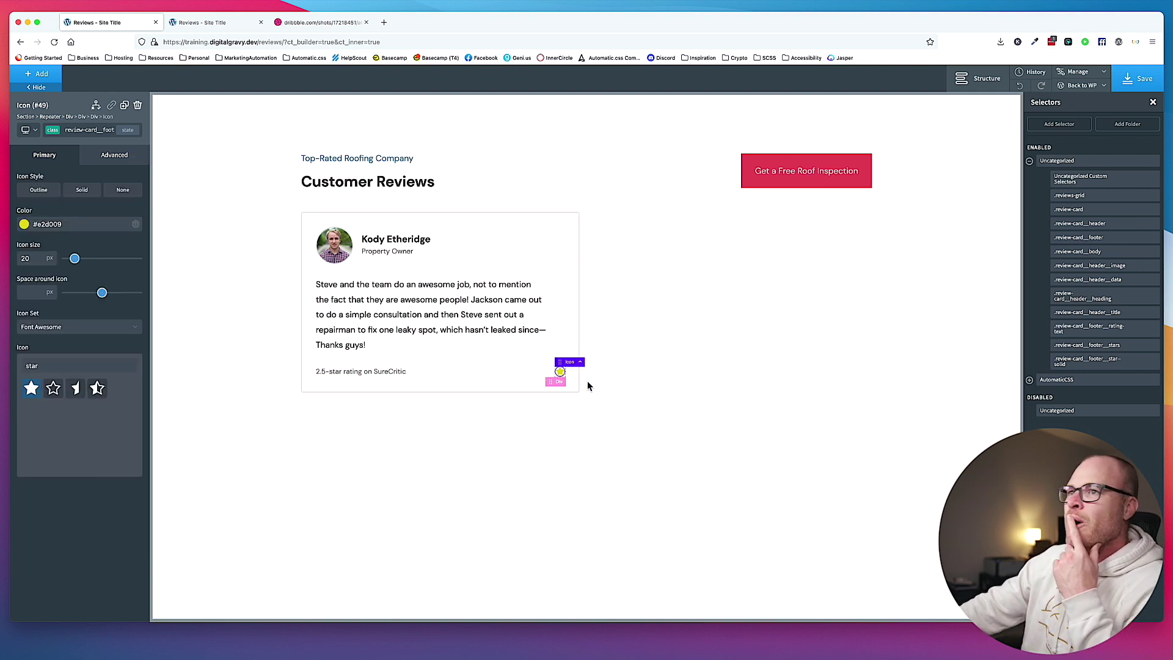
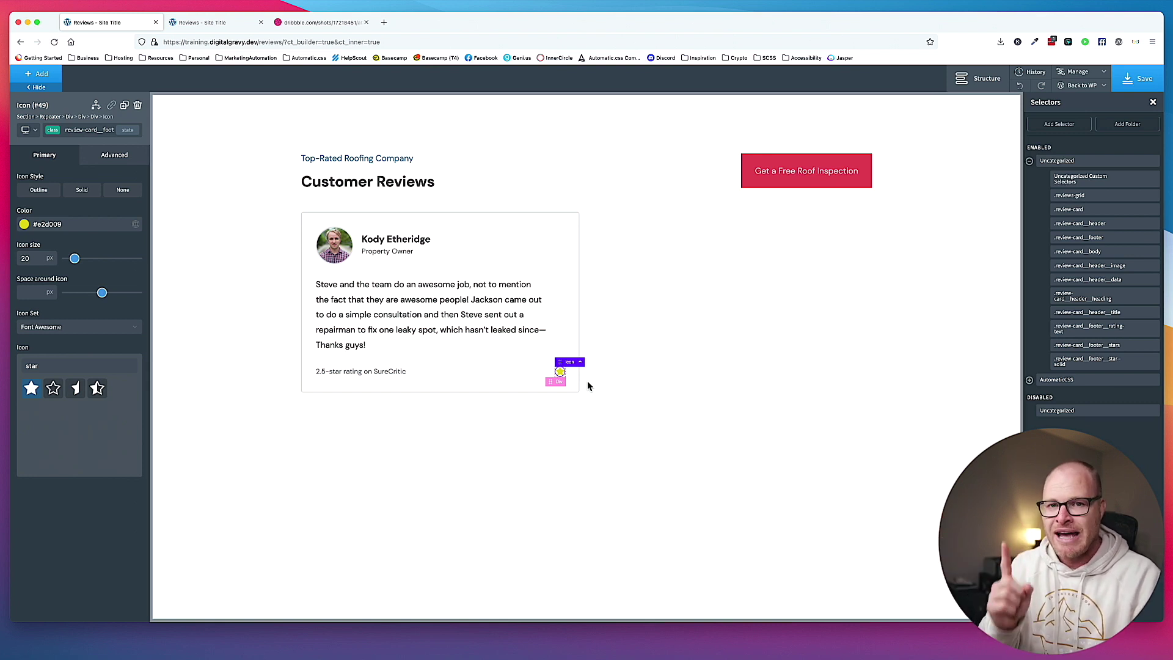
Duplicate the star icon to make five stars and lay out their container horizontally.
{"action": "left_click", "coordinate": [107, 129]}
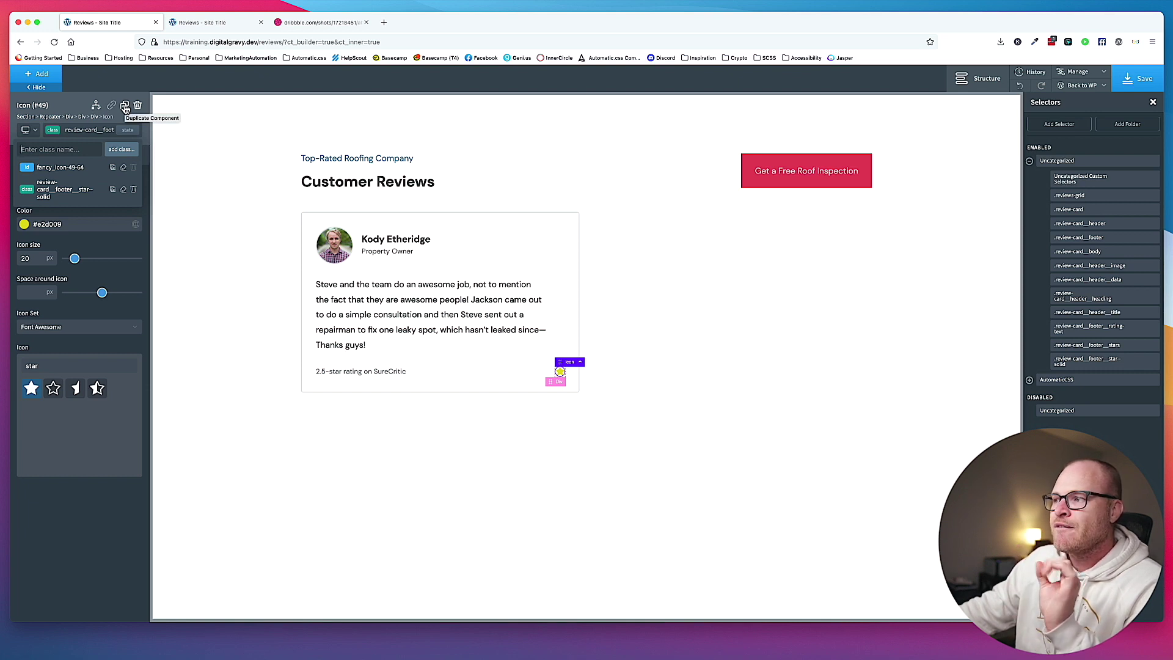
{"action": "left_click", "coordinate": [125, 107]}
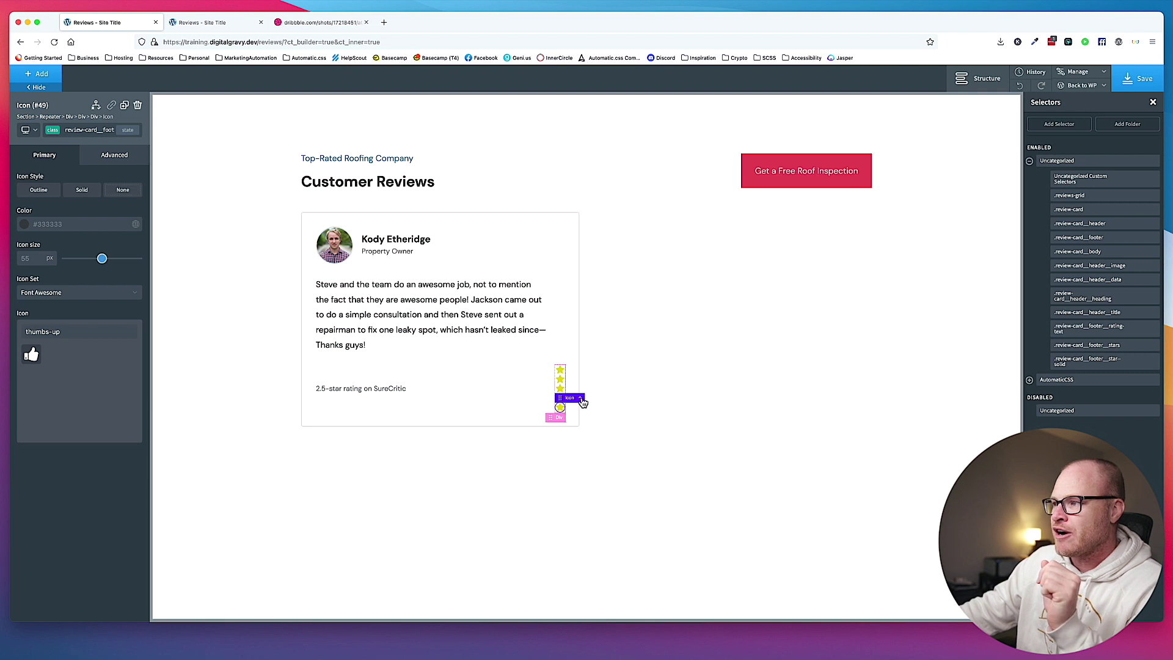
{"action": "left_click", "coordinate": [581, 398]}
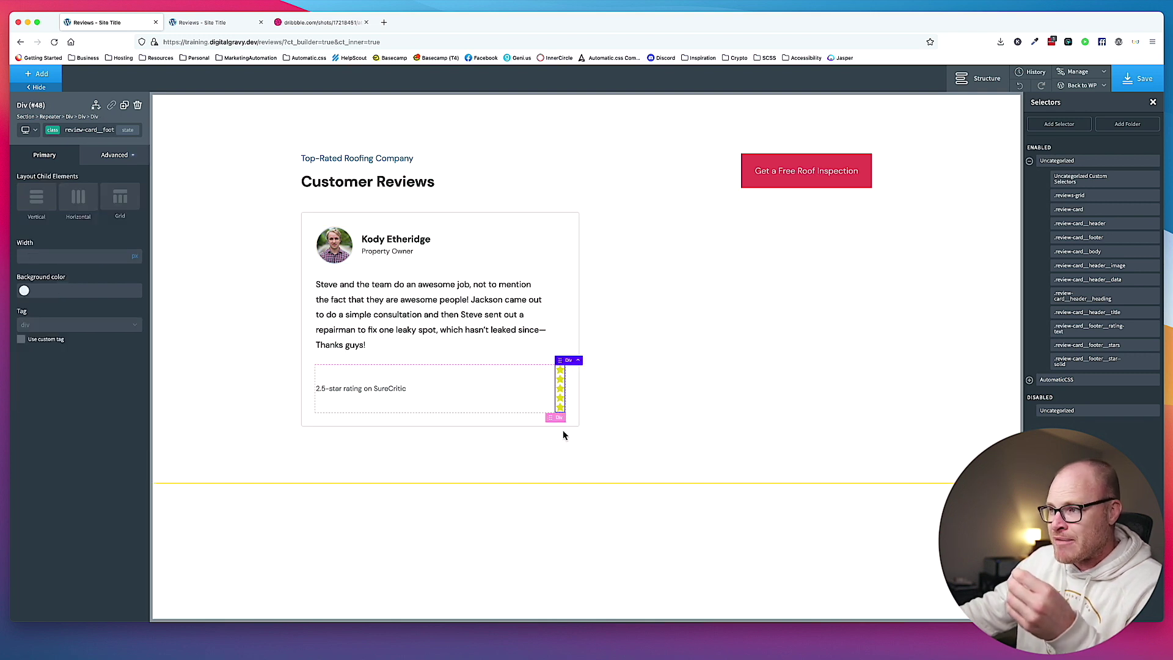
{"action": "left_click", "coordinate": [78, 197]}
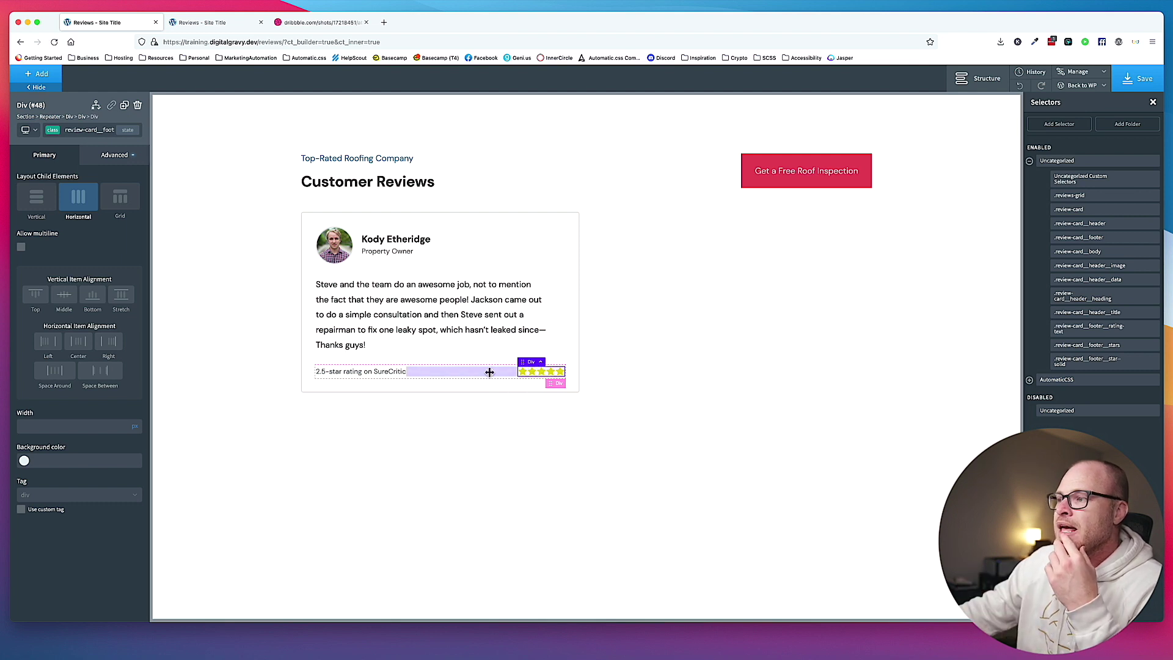
{"action": "left_click", "coordinate": [498, 335]}
Give the star icon a left margin of .15em.
{"action": "left_click", "coordinate": [524, 374]}
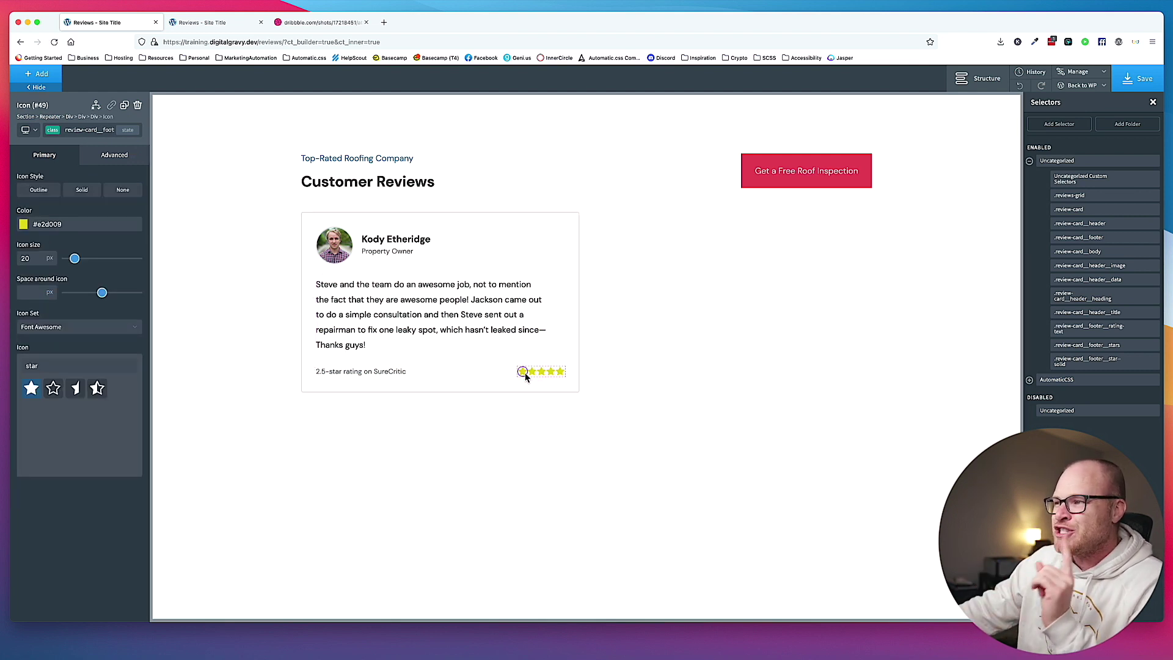
{"action": "left_click", "coordinate": [114, 157]}
{"action": "left_click", "coordinate": [91, 206]}
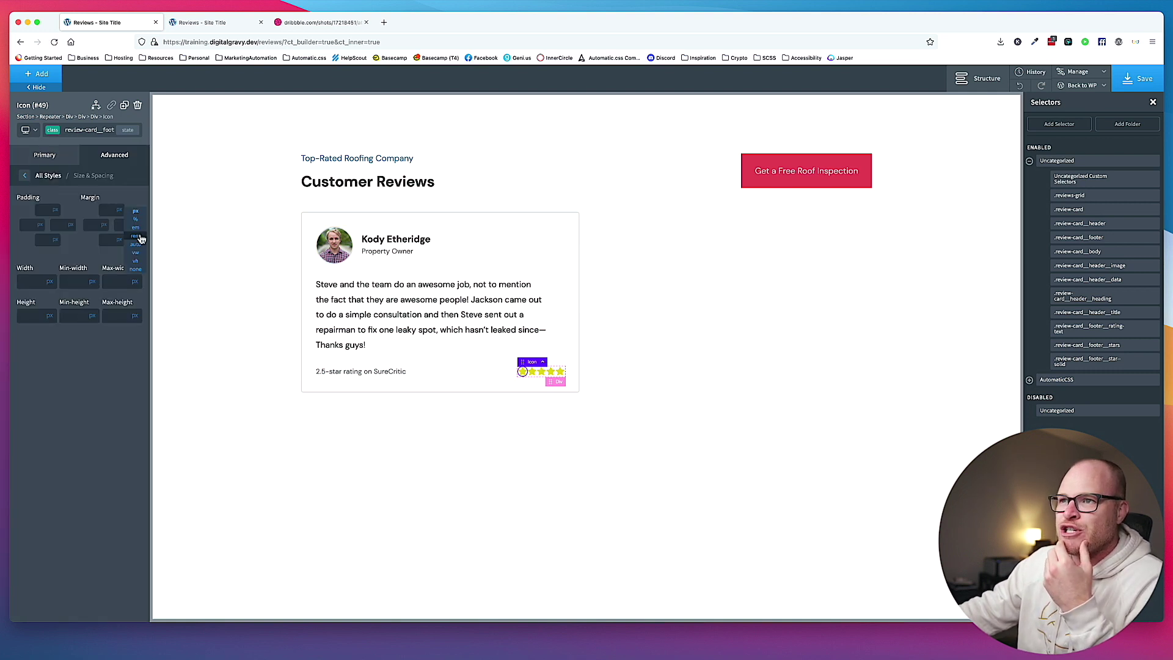
{"action": "left_click", "coordinate": [135, 228]}
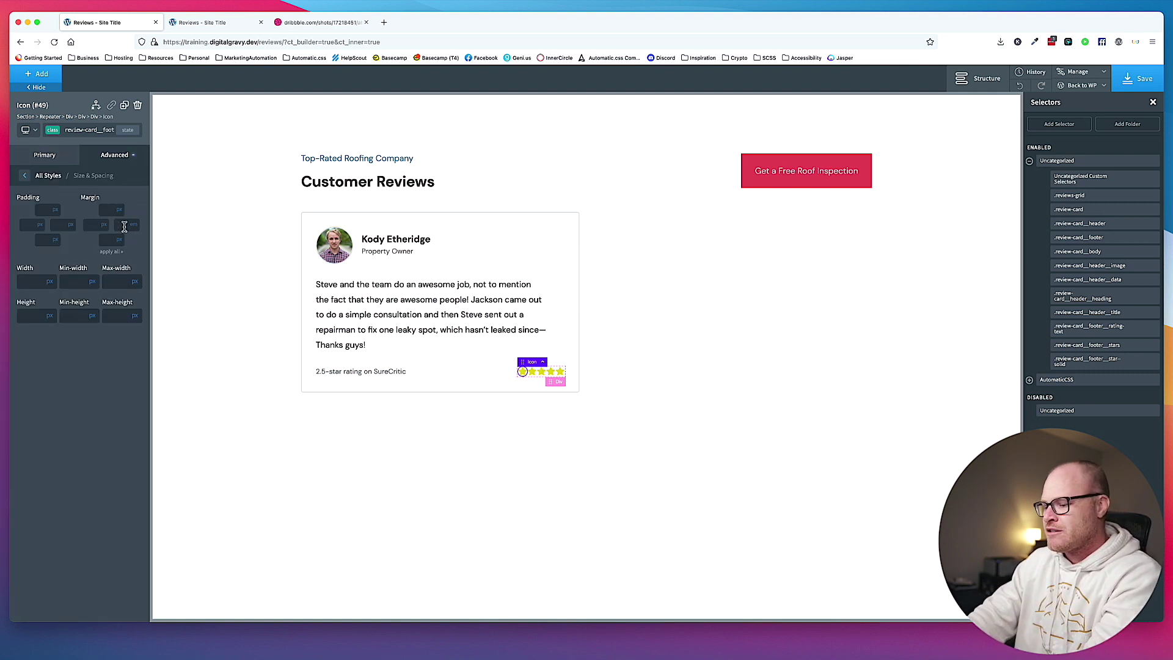
{"action": "type", "text": ".15"}
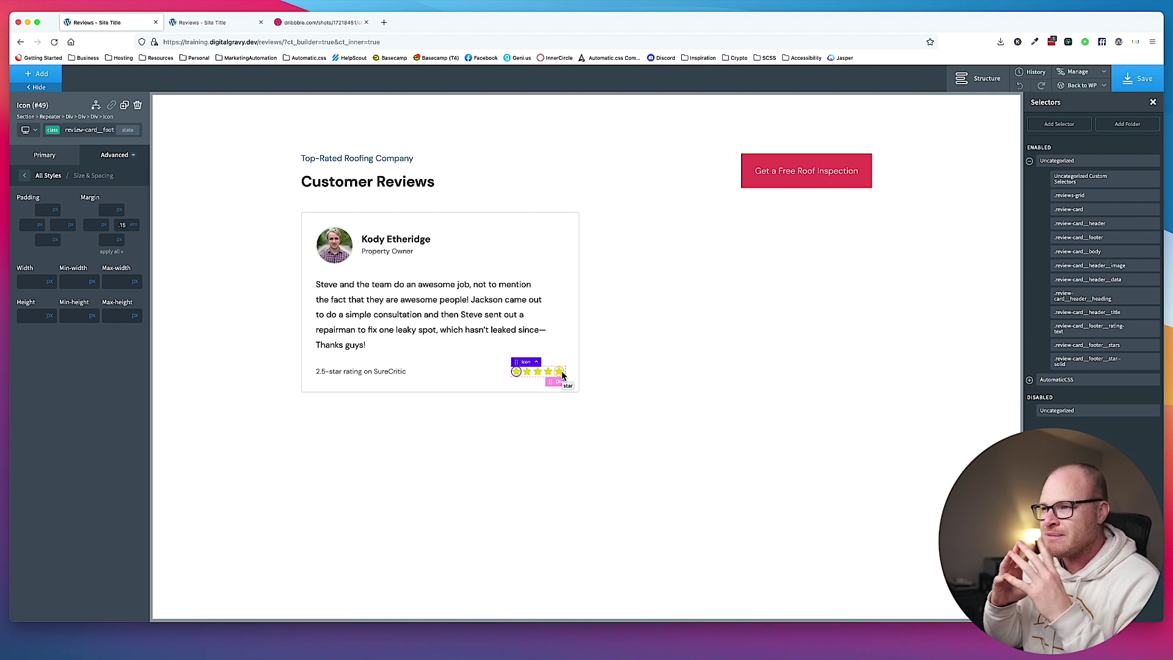
{"action": "key", "text": "BackSpace"}
{"action": "key", "text": "BackSpace"}
{"action": "key", "text": "BackSpace"}
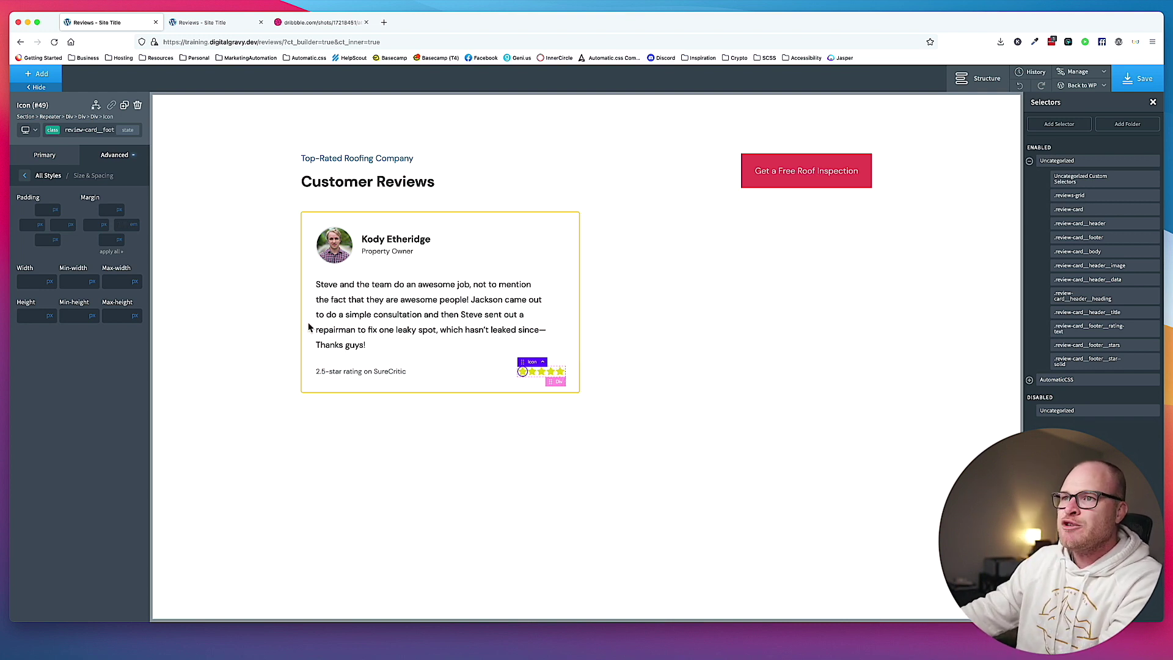
{"action": "left_click", "coordinate": [104, 228]}
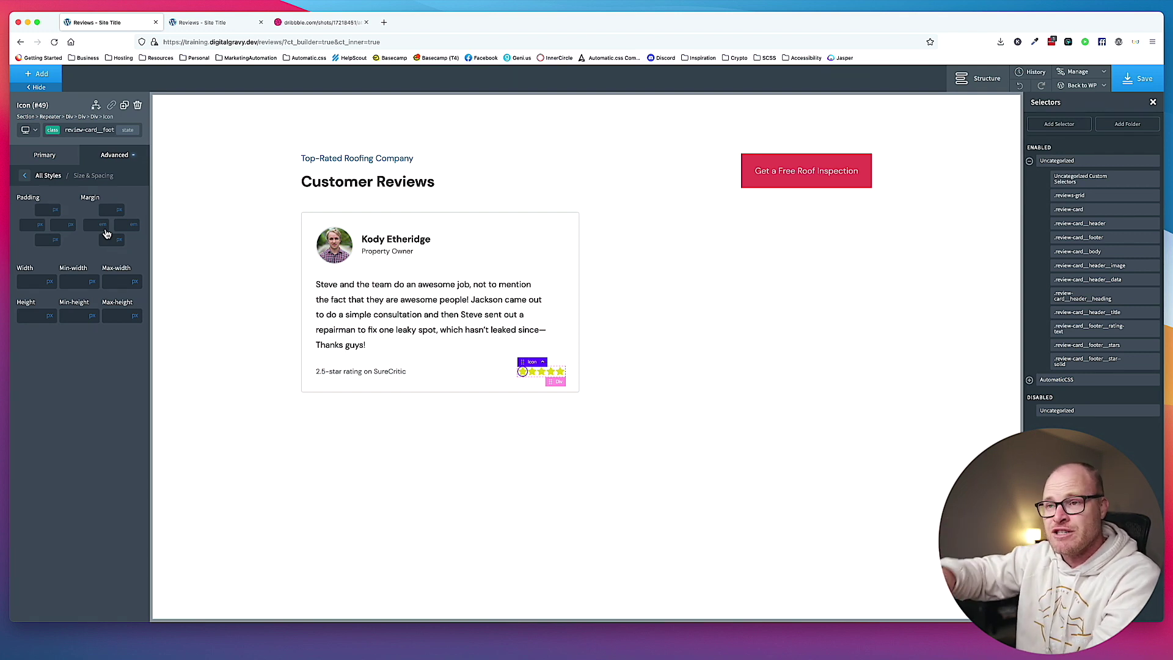
{"action": "left_click", "coordinate": [88, 224]}
{"action": "type", "text": "1.5"}
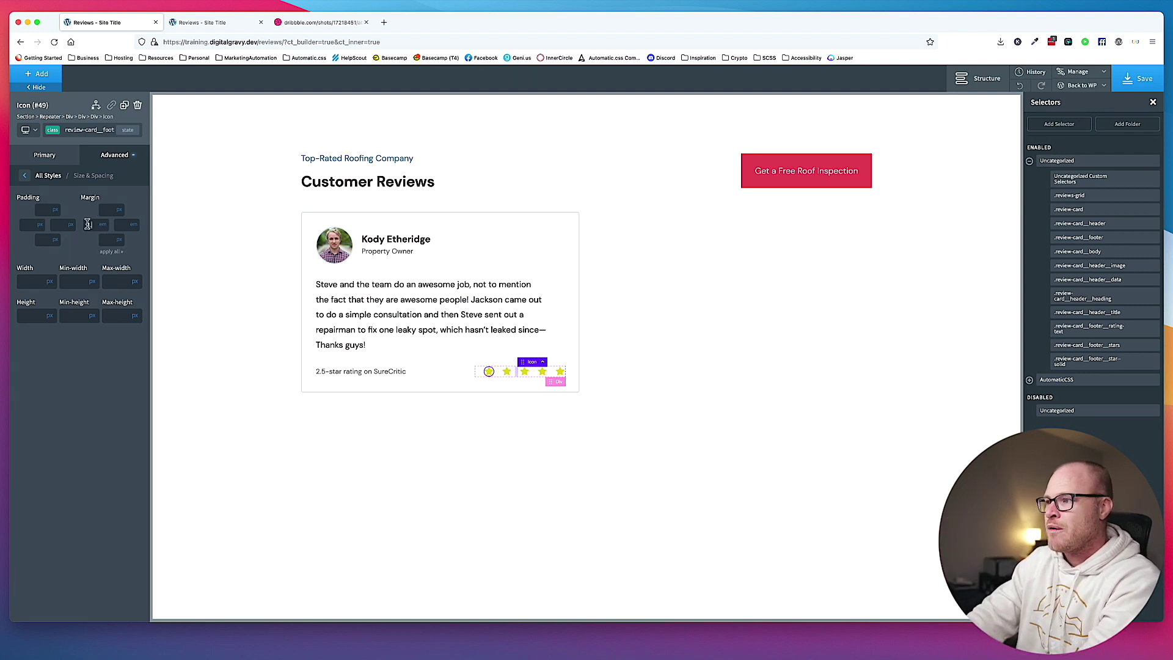
{"action": "type", "text": ".15"}
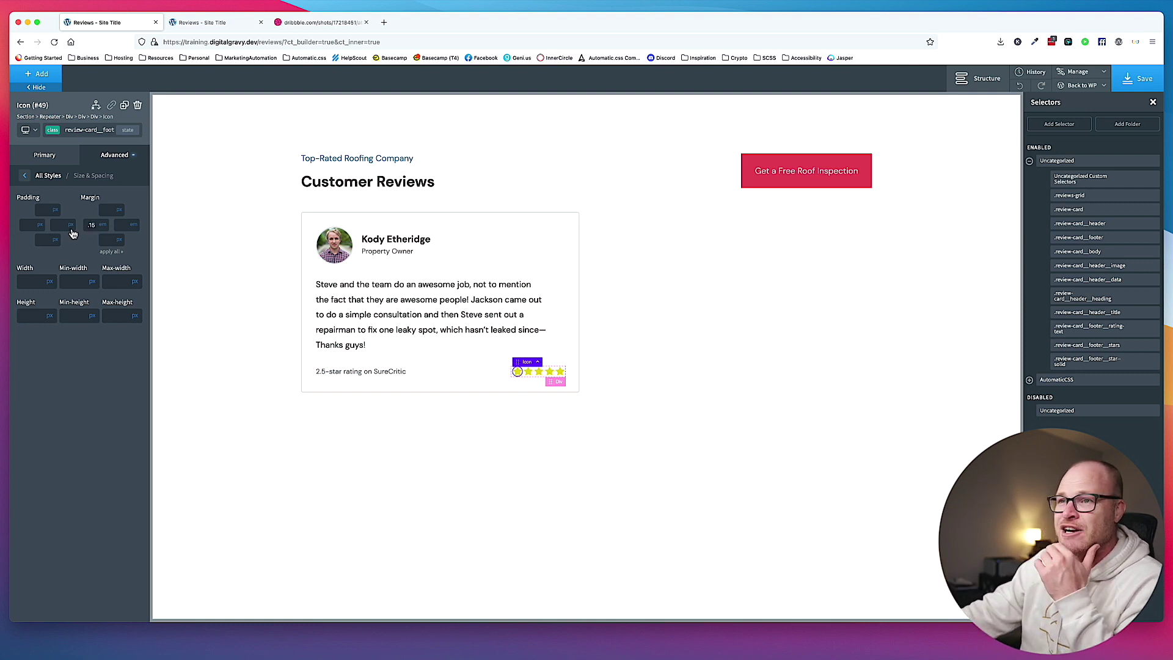
Add a :first-of-type state that sets the first star's left margin to 0.
{"action": "left_click", "coordinate": [129, 132]}
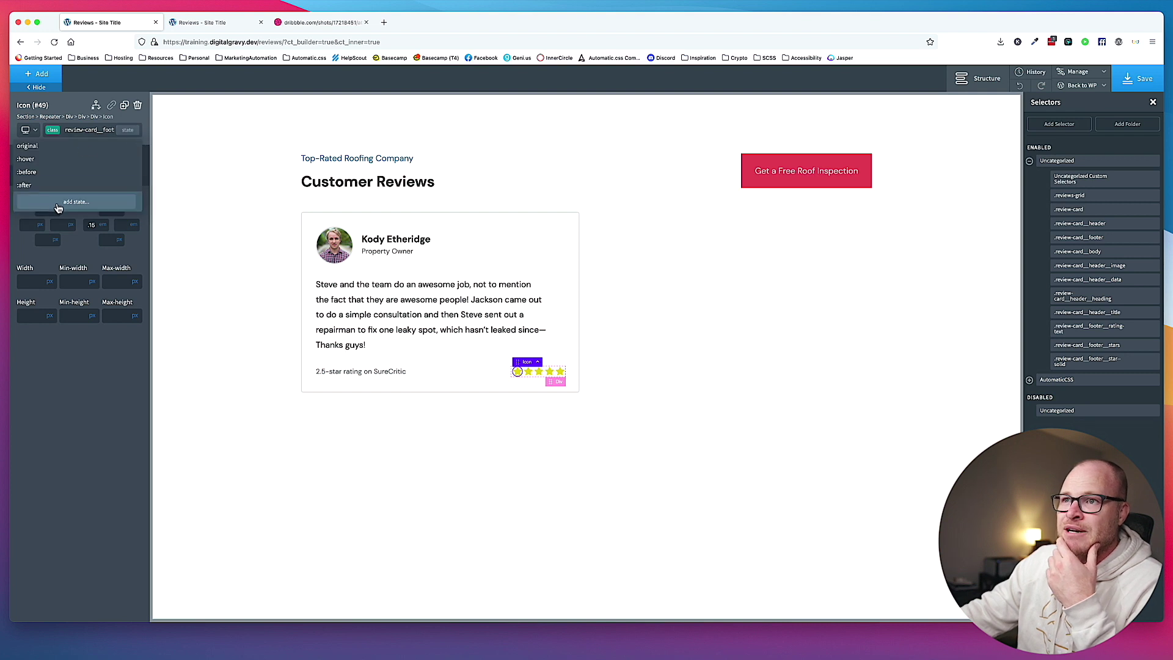
{"action": "left_click", "coordinate": [58, 206]}
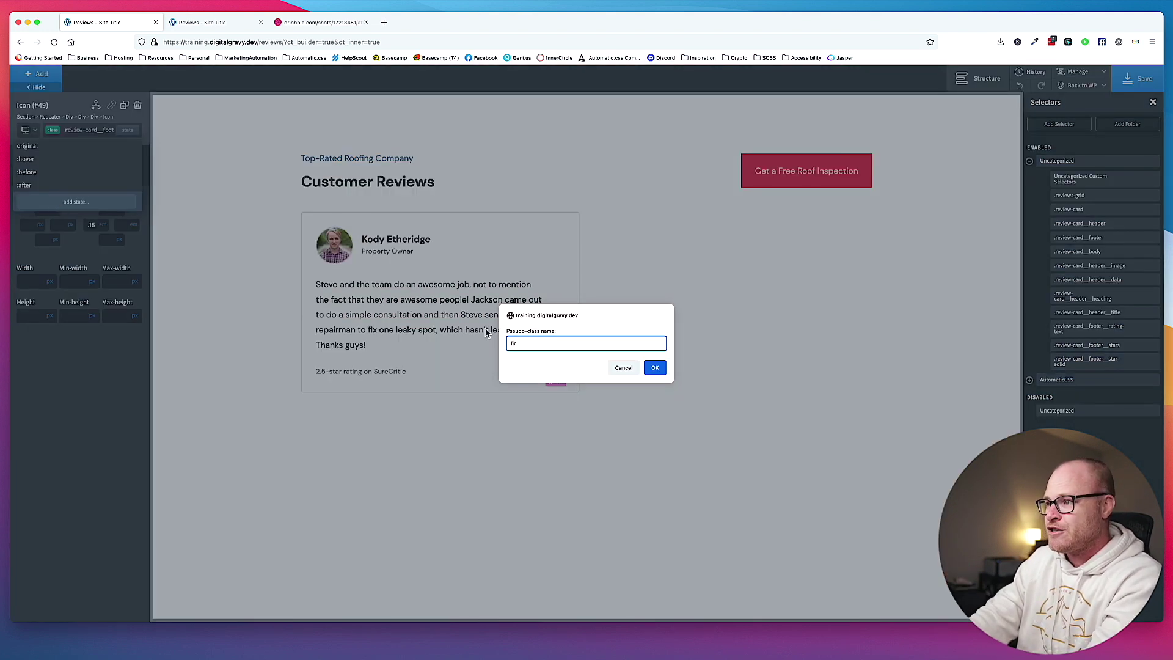
{"action": "key", "text": "Return"}
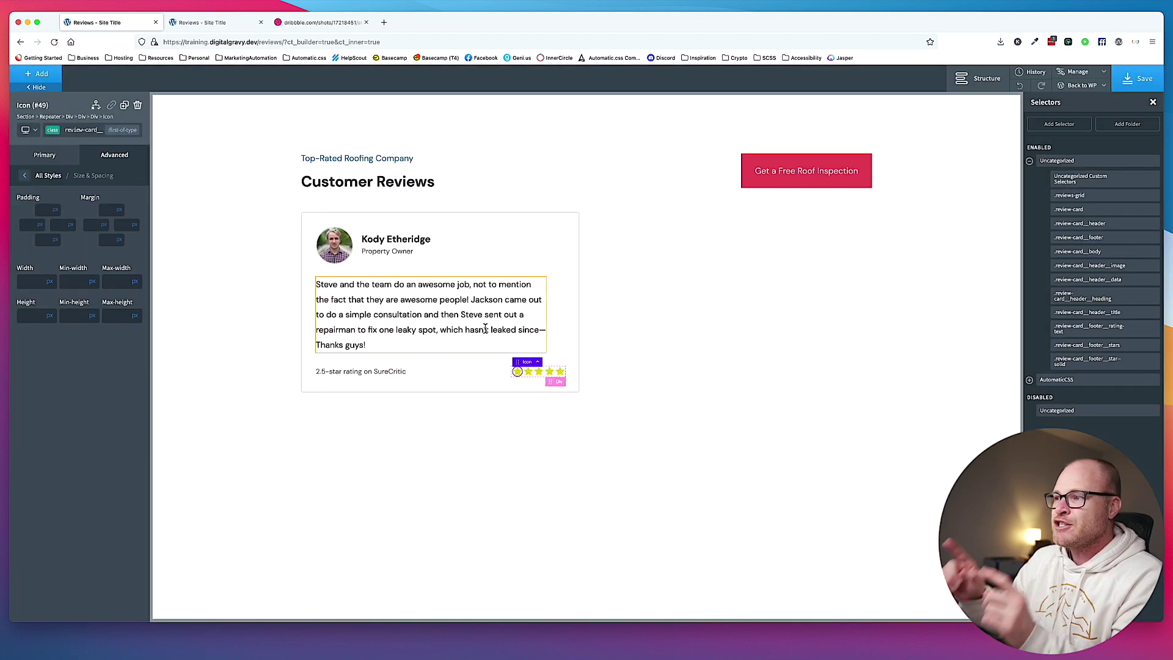
{"action": "left_click", "coordinate": [95, 226]}
{"action": "type", "text": "0"}
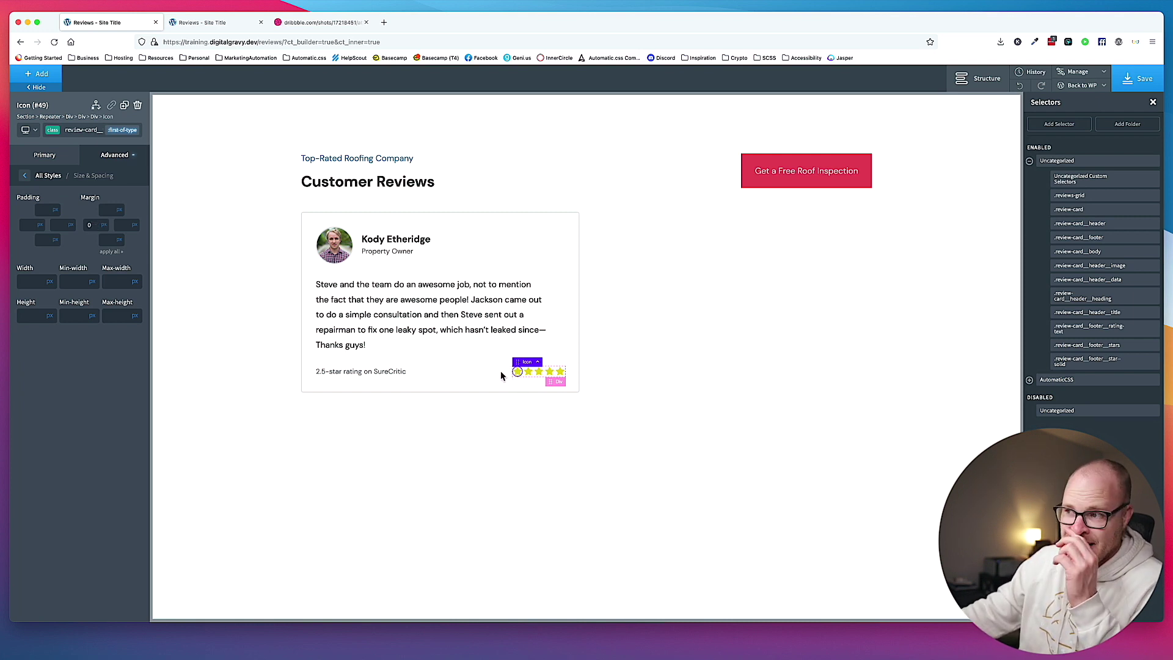
{"action": "left_click", "coordinate": [461, 371]}
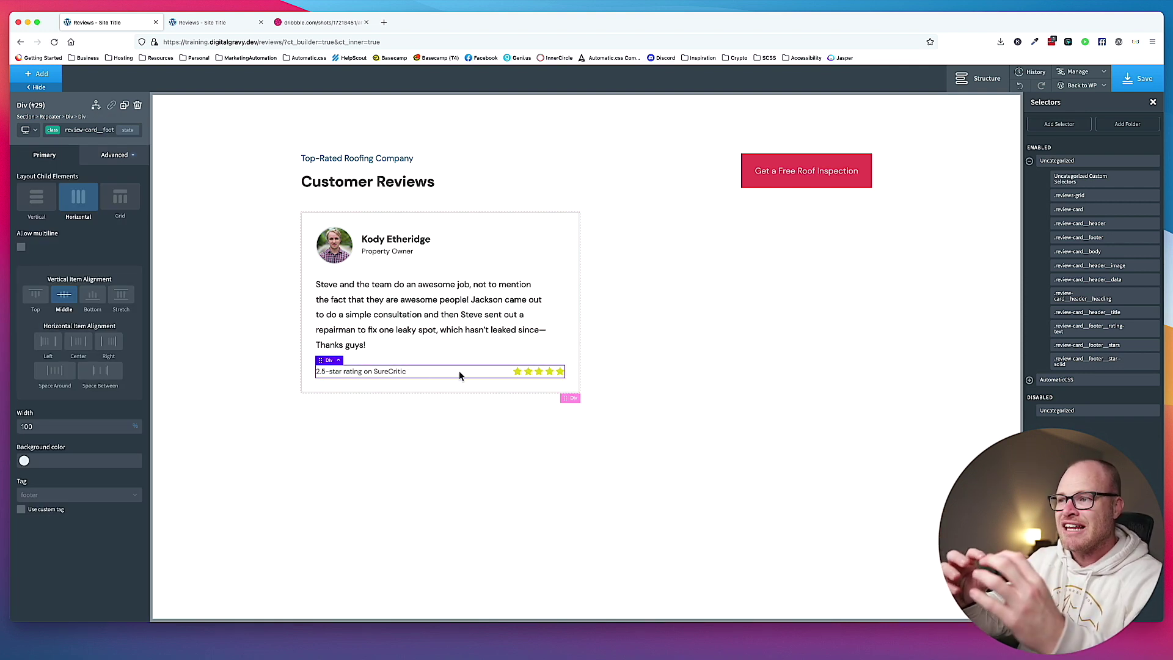
Select the rating text and preview the layout below 992px before widening again.
{"action": "left_click", "coordinate": [395, 372]}
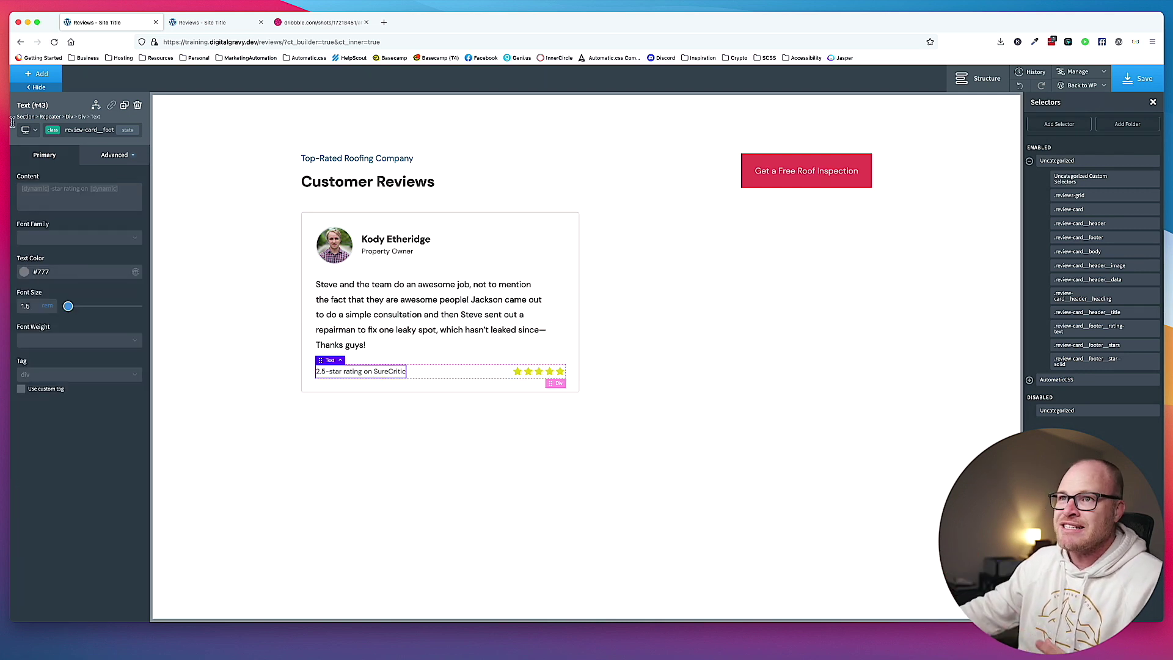
{"action": "left_click", "coordinate": [27, 129]}
{"action": "left_click", "coordinate": [53, 173]}
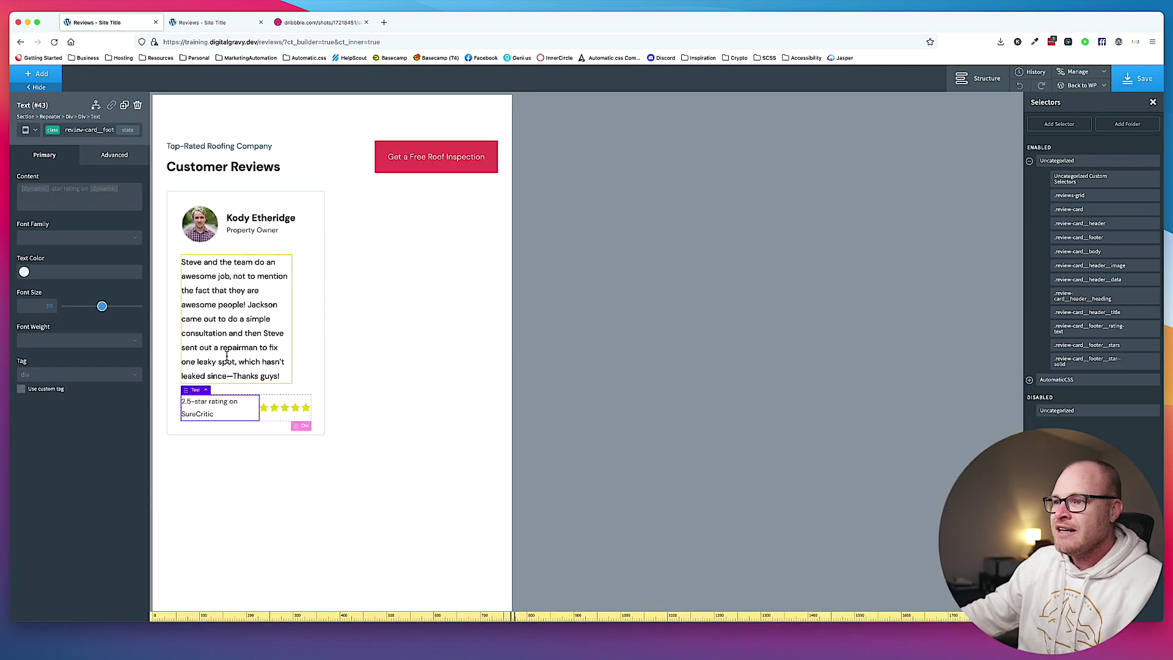
{"action": "left_click", "coordinate": [27, 130]}
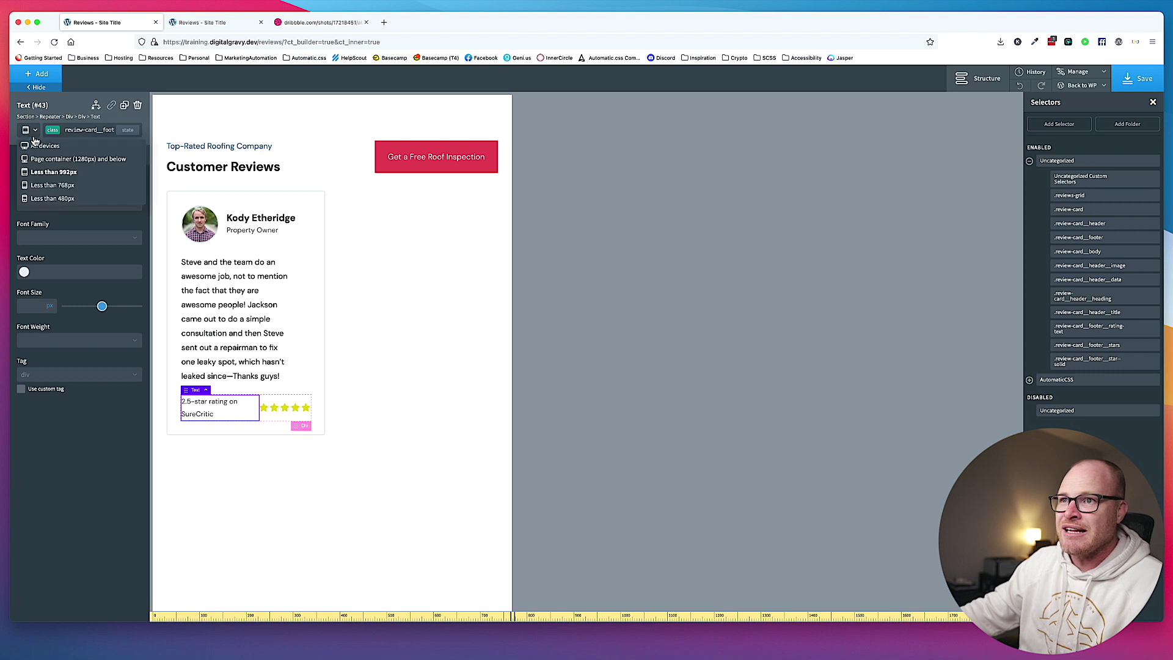
{"action": "left_click", "coordinate": [40, 165]}
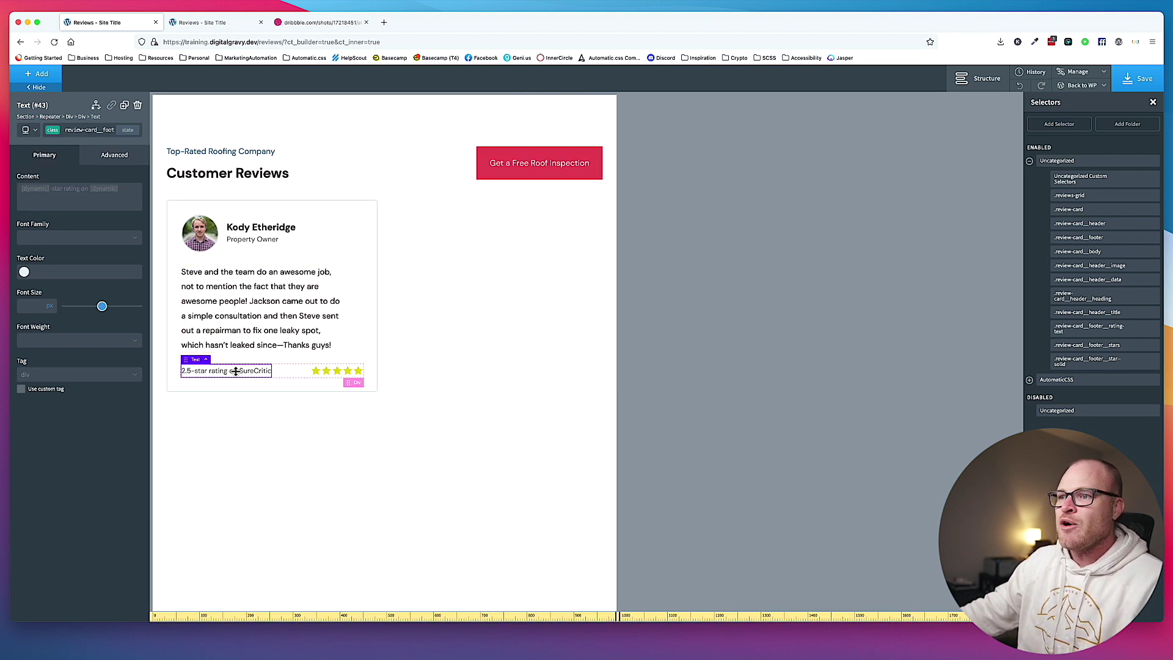
Give the rating text a 1em right margin.
{"action": "left_click", "coordinate": [102, 130]}
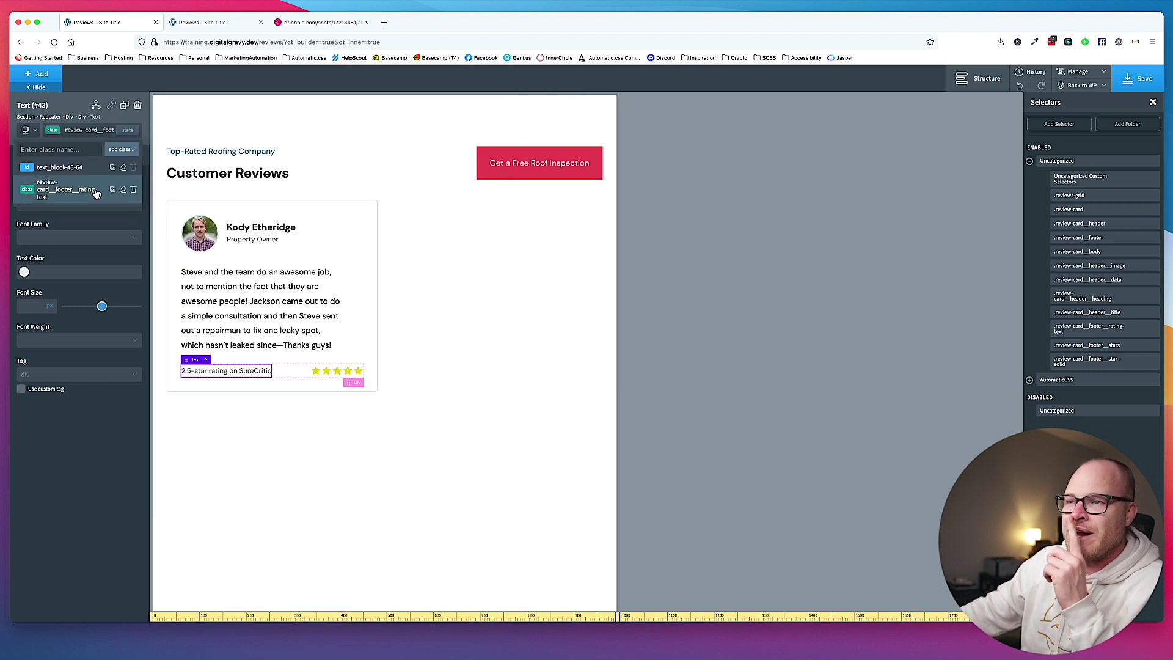
{"action": "left_click", "coordinate": [76, 130]}
{"action": "left_click", "coordinate": [114, 155]}
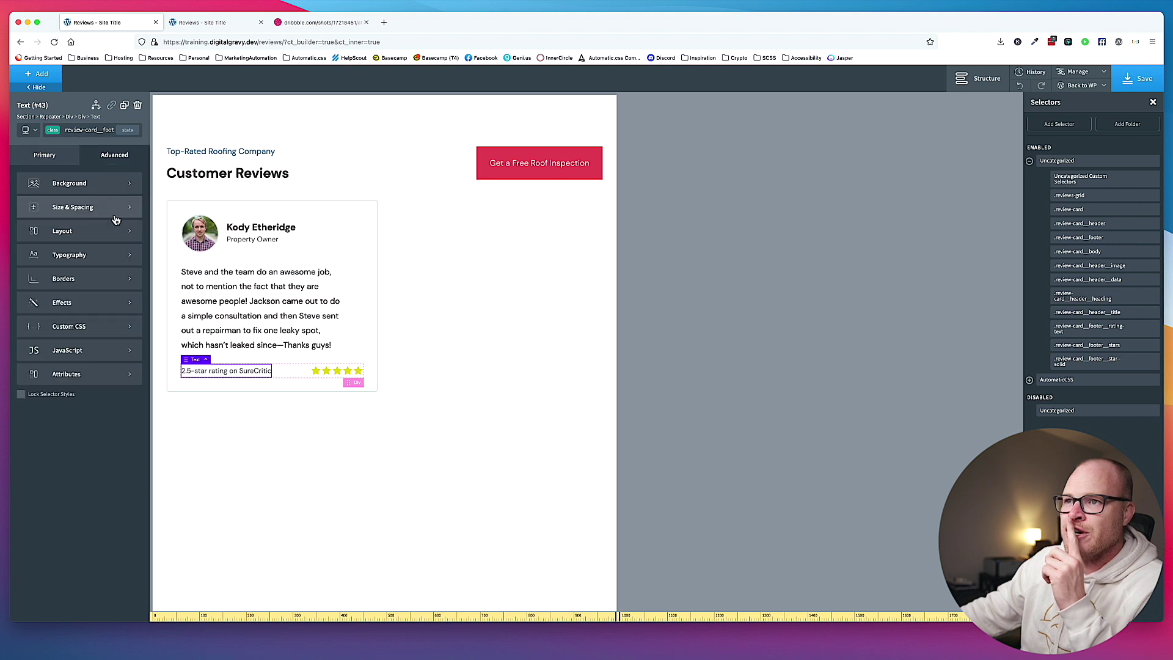
{"action": "left_click", "coordinate": [113, 214]}
{"action": "left_click", "coordinate": [130, 229]}
{"action": "type", "text": "1em"}
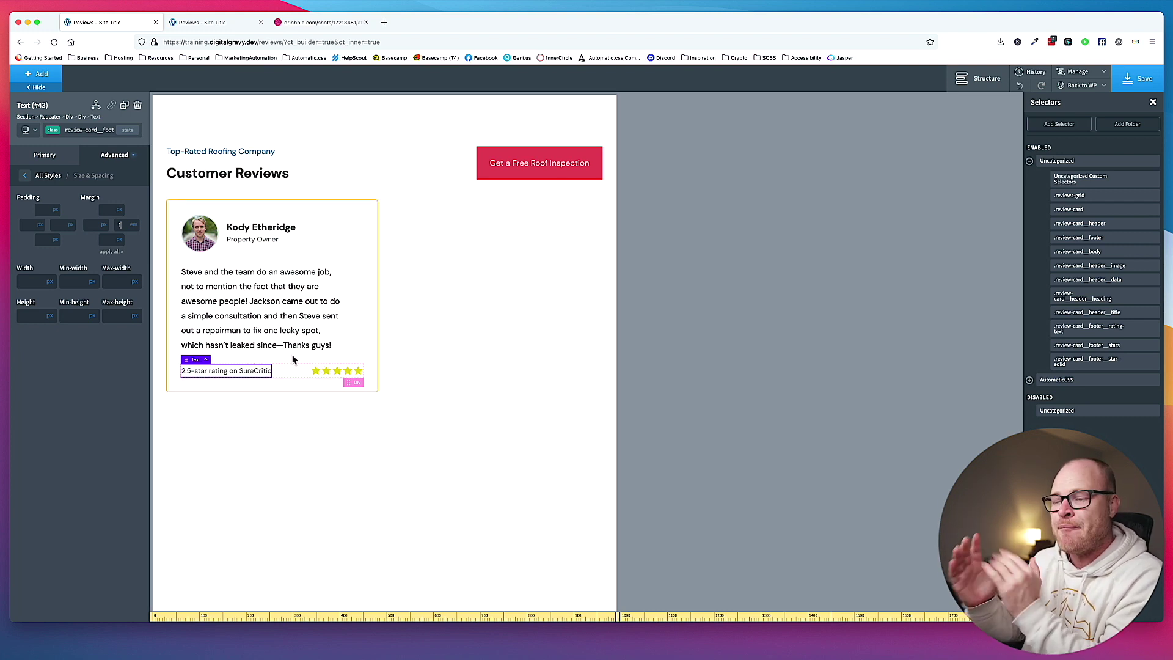
Preview the card at tablet width, then return to the full desktop view.
{"action": "left_click", "coordinate": [29, 130]}
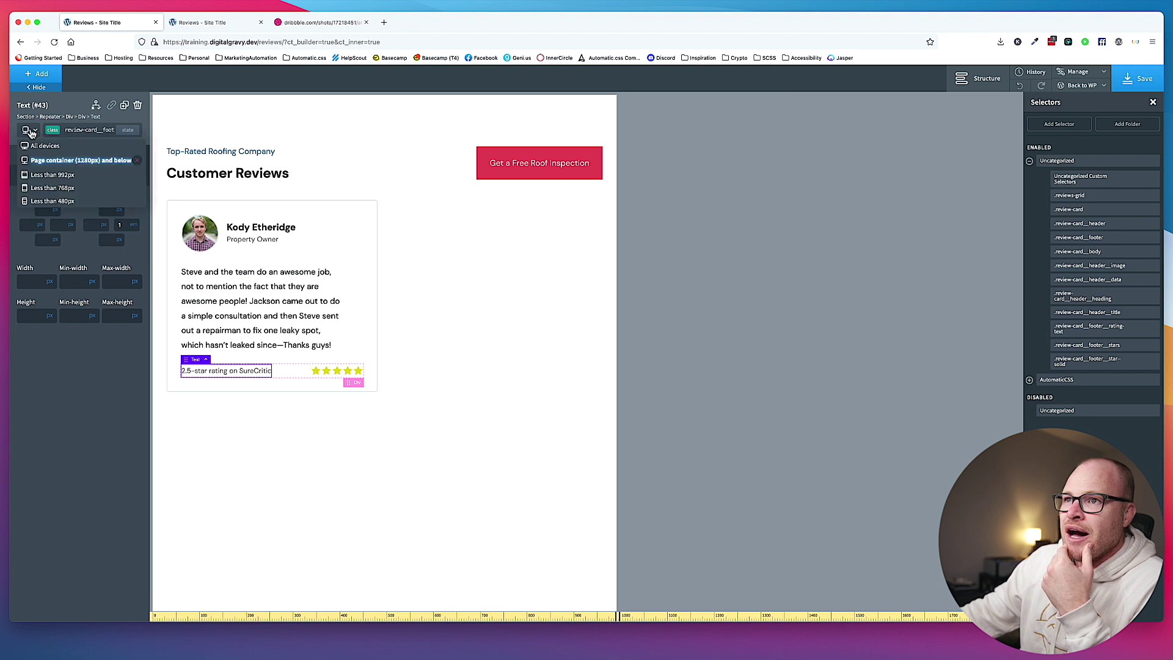
{"action": "left_click", "coordinate": [41, 175]}
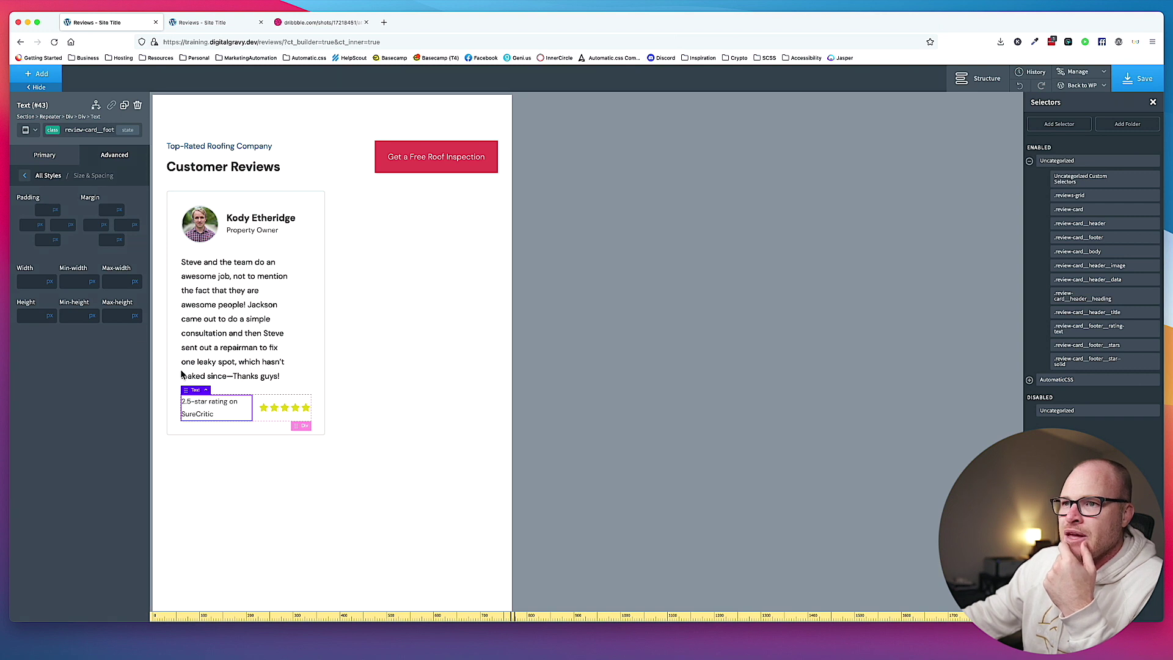
{"action": "left_click", "coordinate": [110, 156]}
{"action": "left_click", "coordinate": [28, 130]}
{"action": "left_click", "coordinate": [122, 146]}
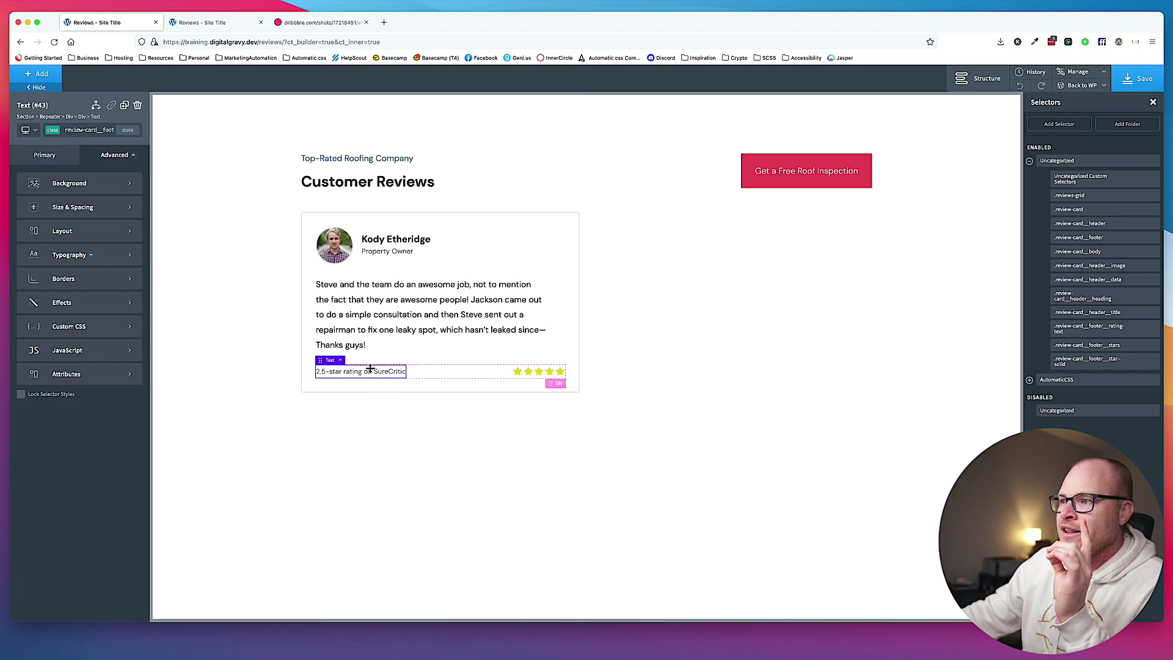
Set the rating text's line height to 1.1.
{"action": "left_click", "coordinate": [80, 239]}
{"action": "left_click", "coordinate": [113, 156]}
{"action": "left_click", "coordinate": [87, 256]}
{"action": "left_click", "coordinate": [45, 346]}
{"action": "type", "text": "1.1"}
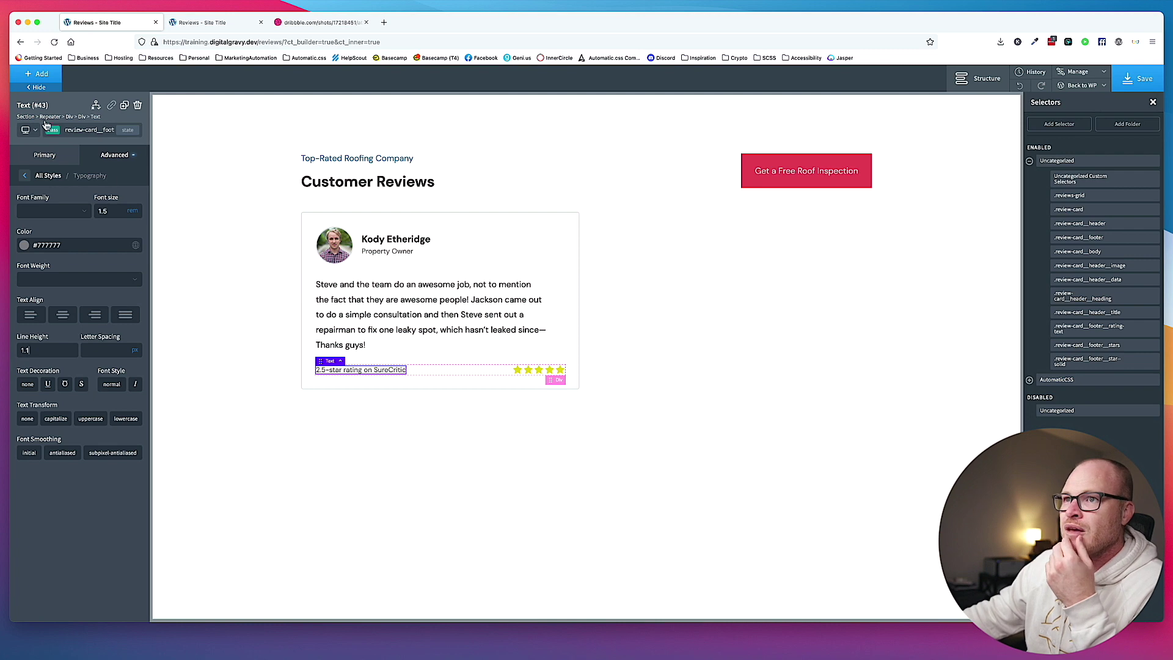
Preview the card at mobile and then tablet width, and select the whole review card.
{"action": "left_click", "coordinate": [36, 134]}
{"action": "left_click", "coordinate": [53, 189]}
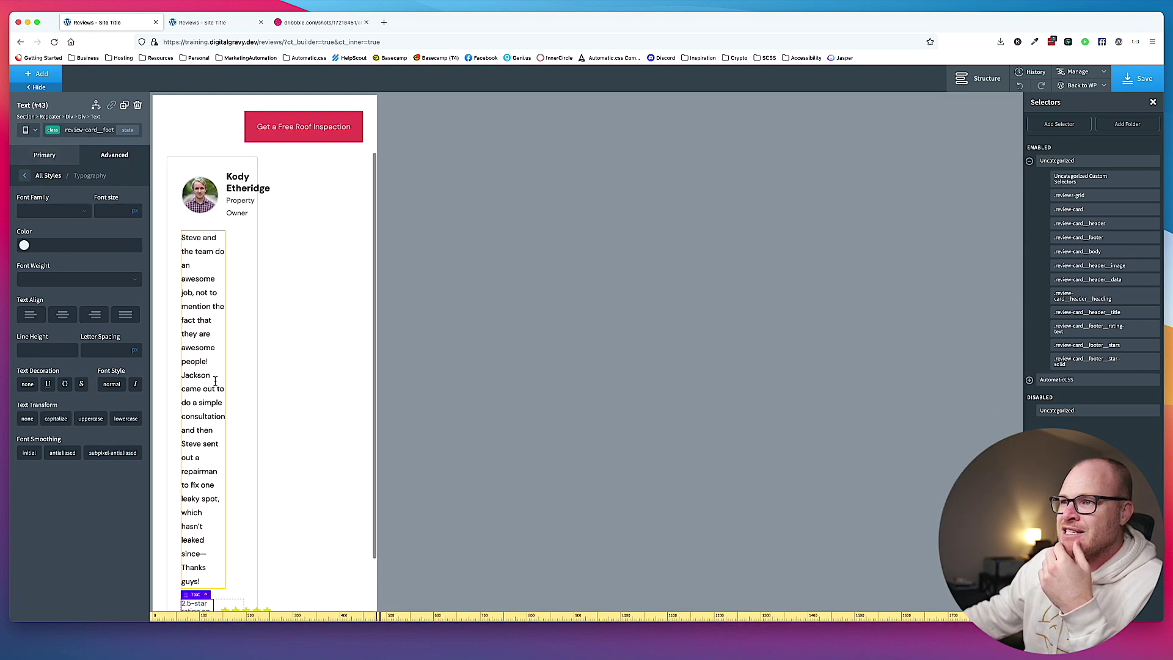
{"action": "left_click", "coordinate": [26, 134]}
{"action": "left_click", "coordinate": [60, 180]}
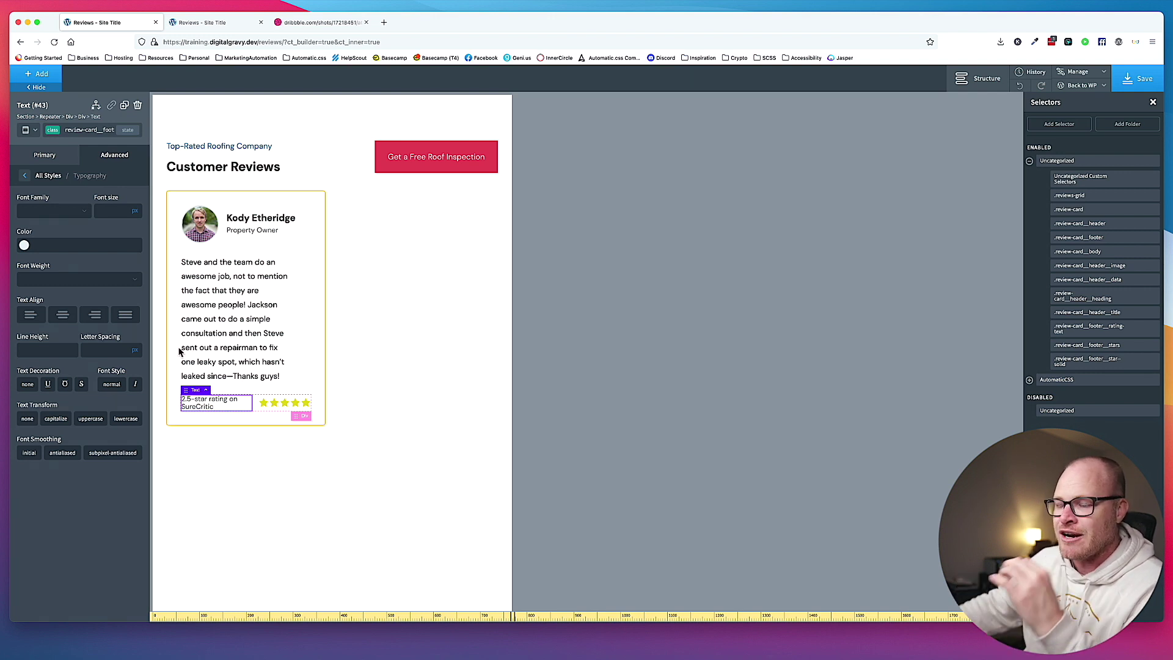
{"action": "left_click", "coordinate": [285, 386]}
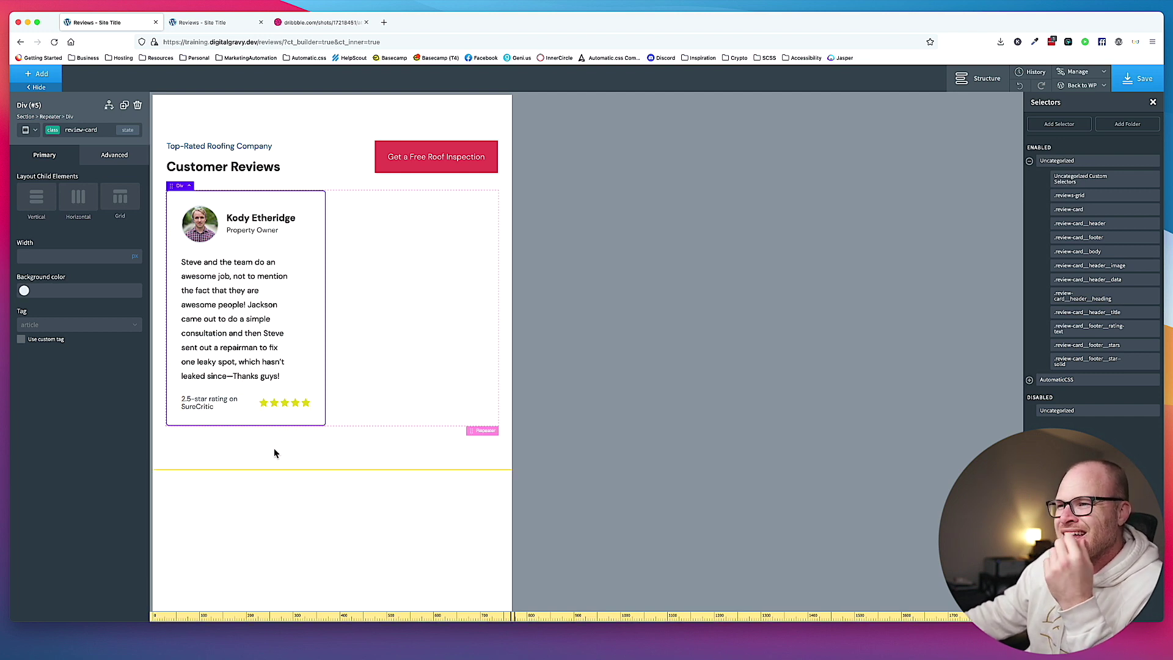
Set the card footer's child elements to stack vertically.
{"action": "left_click", "coordinate": [254, 406]}
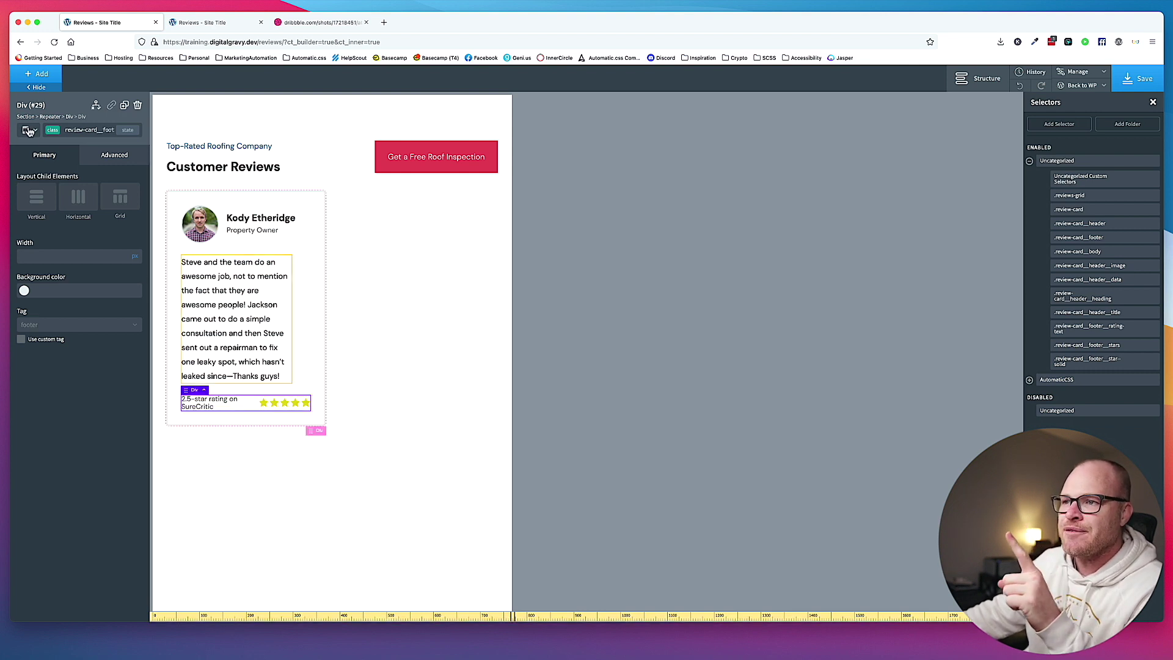
{"action": "left_click", "coordinate": [49, 205]}
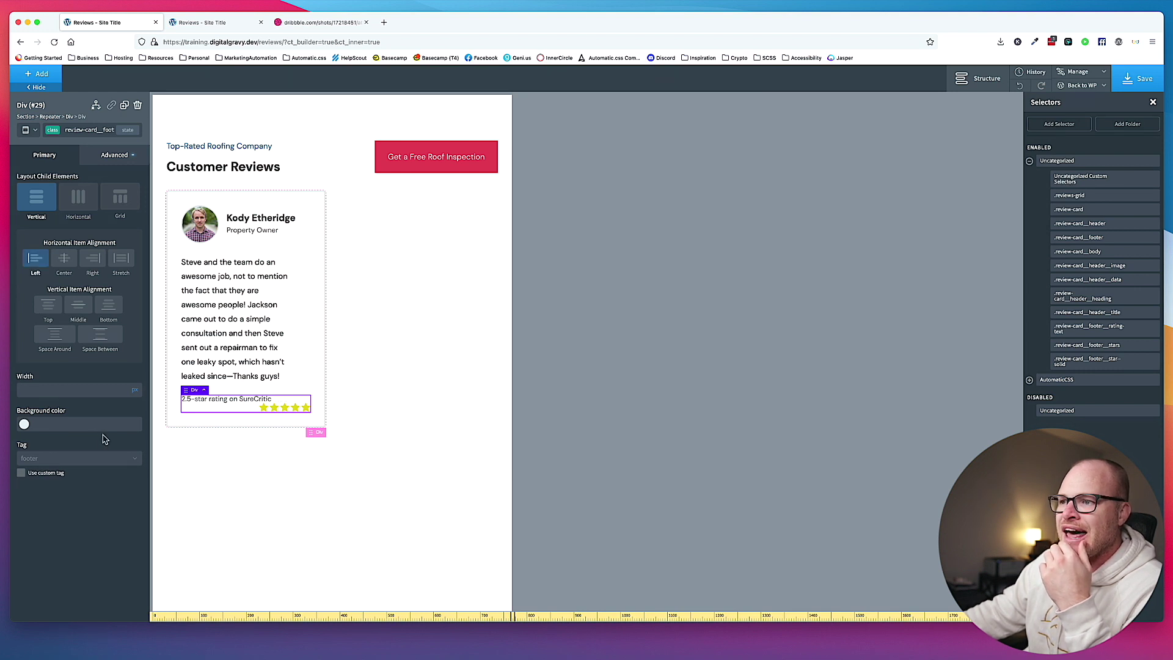
{"action": "left_click", "coordinate": [270, 410]}
{"action": "left_click", "coordinate": [111, 154]}
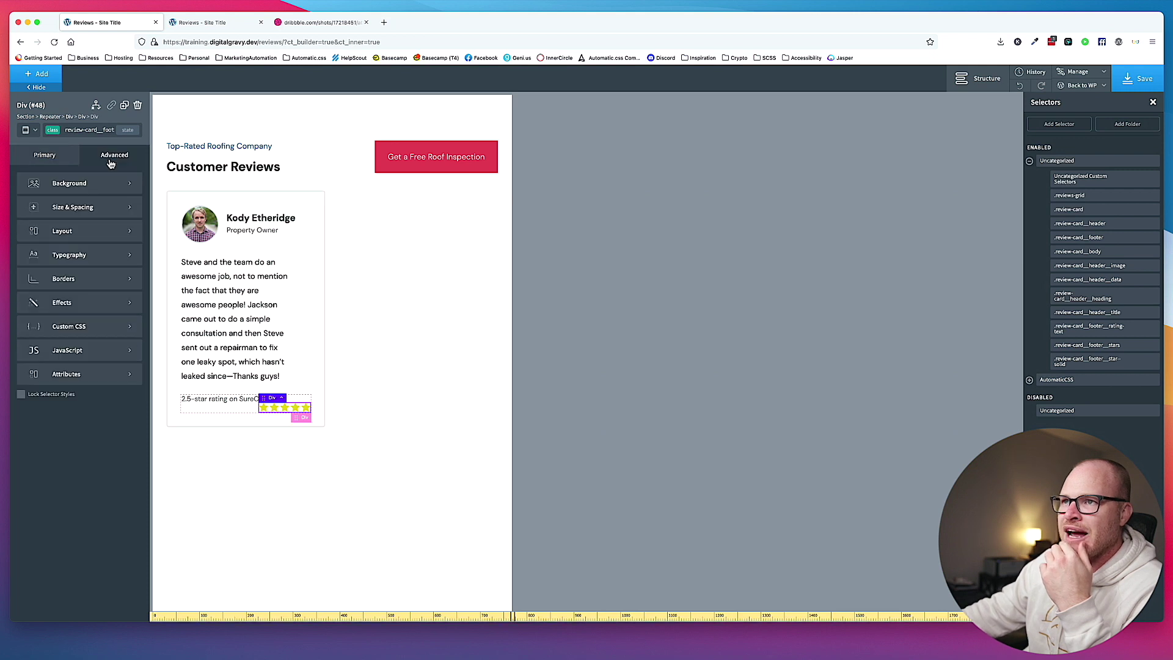
{"action": "left_click", "coordinate": [97, 211]}
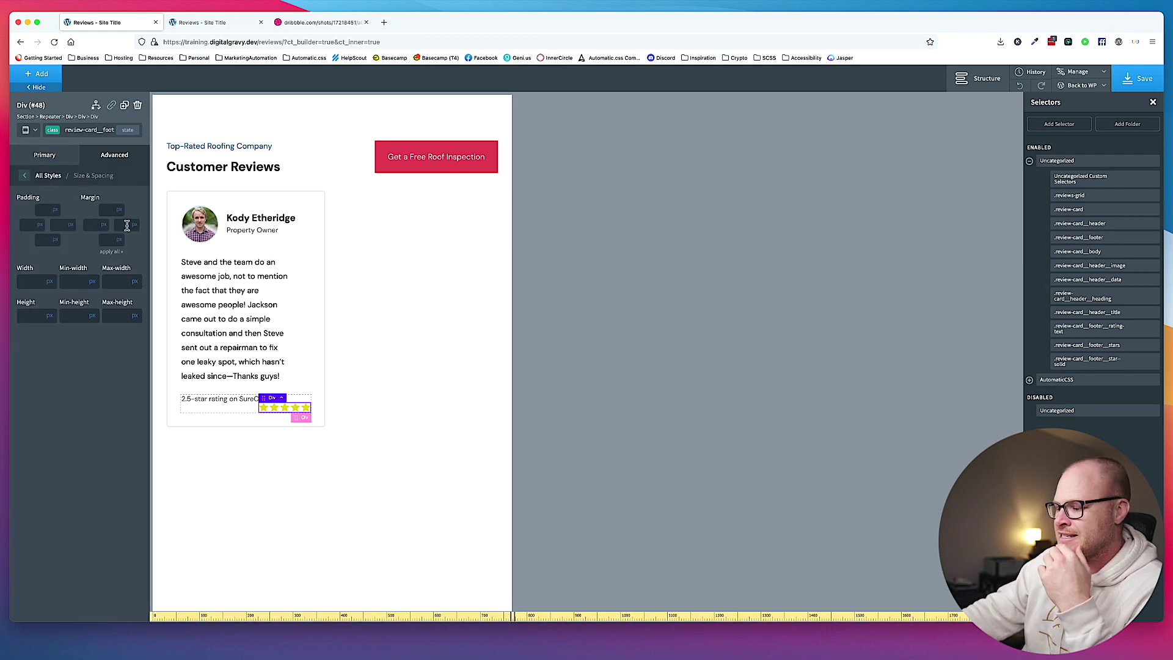
{"action": "left_click", "coordinate": [301, 370]}
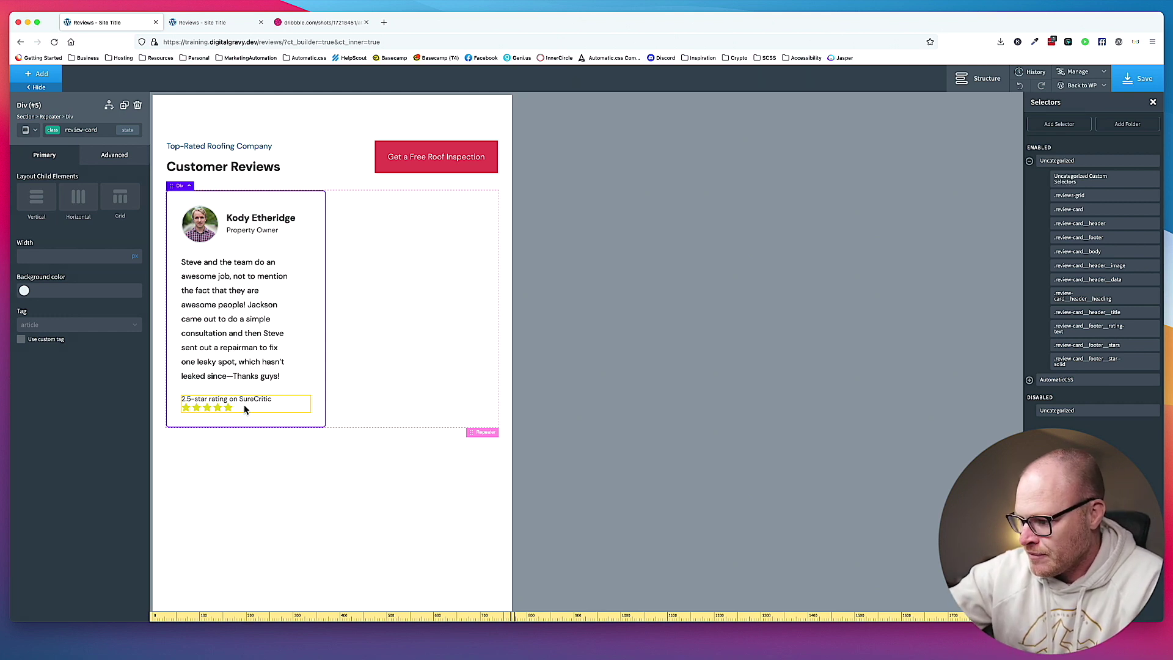
{"action": "left_click", "coordinate": [547, 471]}
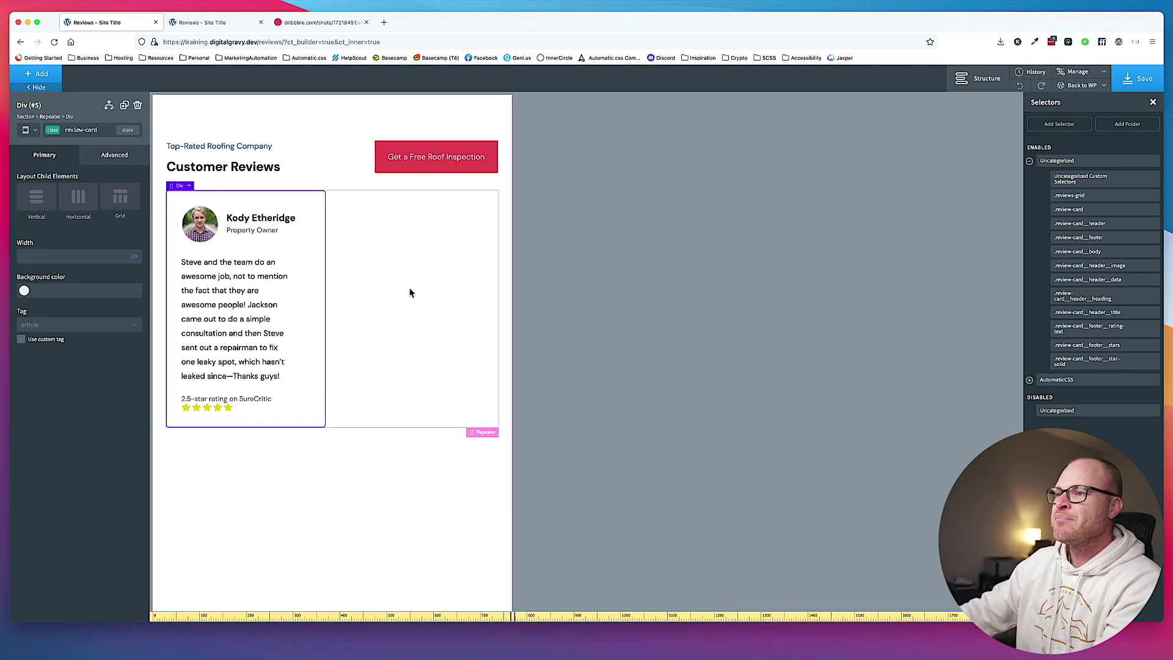
Give the star row a top margin of .5em.
{"action": "left_click", "coordinate": [249, 406]}
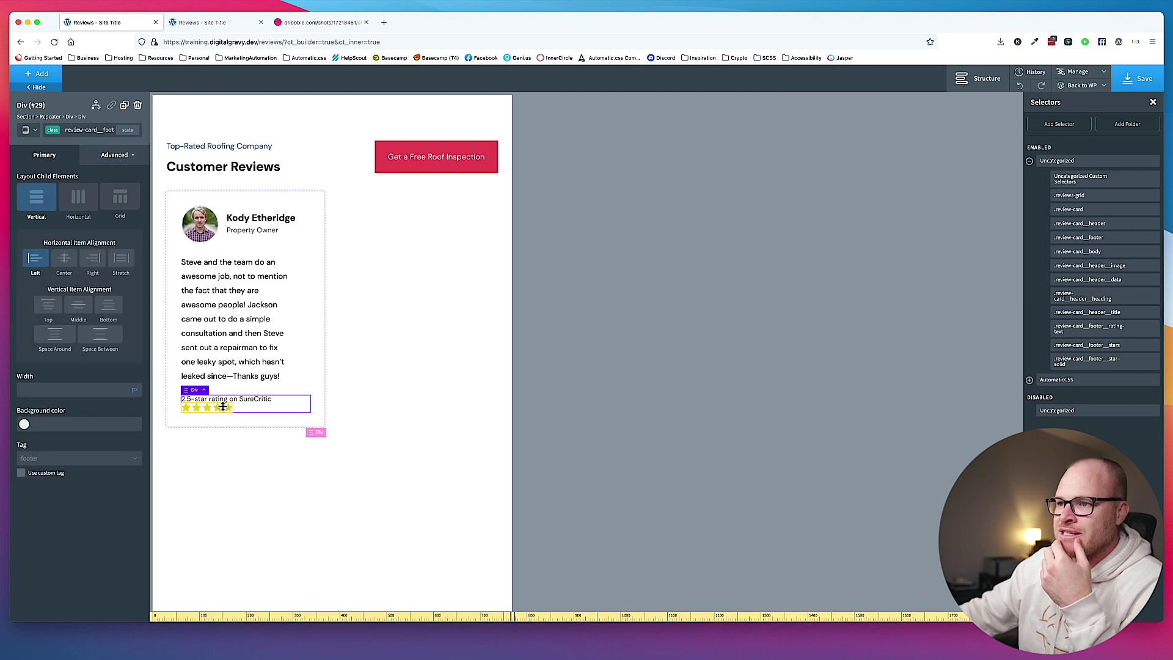
{"action": "left_click", "coordinate": [223, 407]}
{"action": "left_click", "coordinate": [112, 159]}
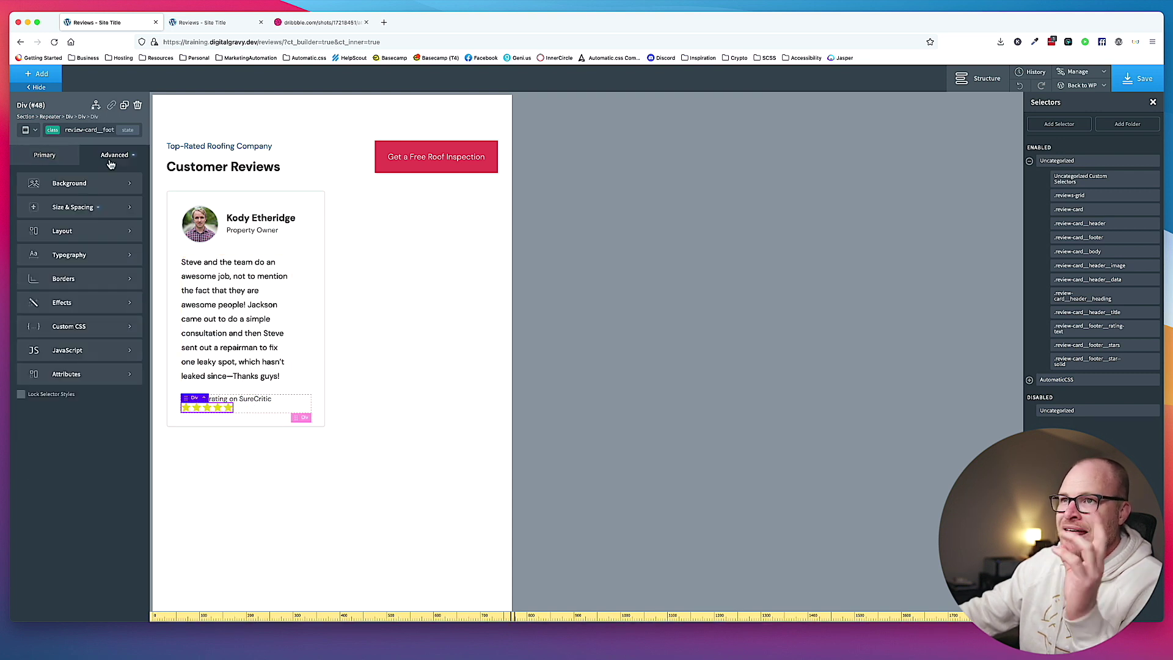
{"action": "left_click", "coordinate": [85, 207]}
{"action": "left_click", "coordinate": [120, 224]}
{"action": "left_click", "coordinate": [106, 211]}
{"action": "type", "text": ".5"}
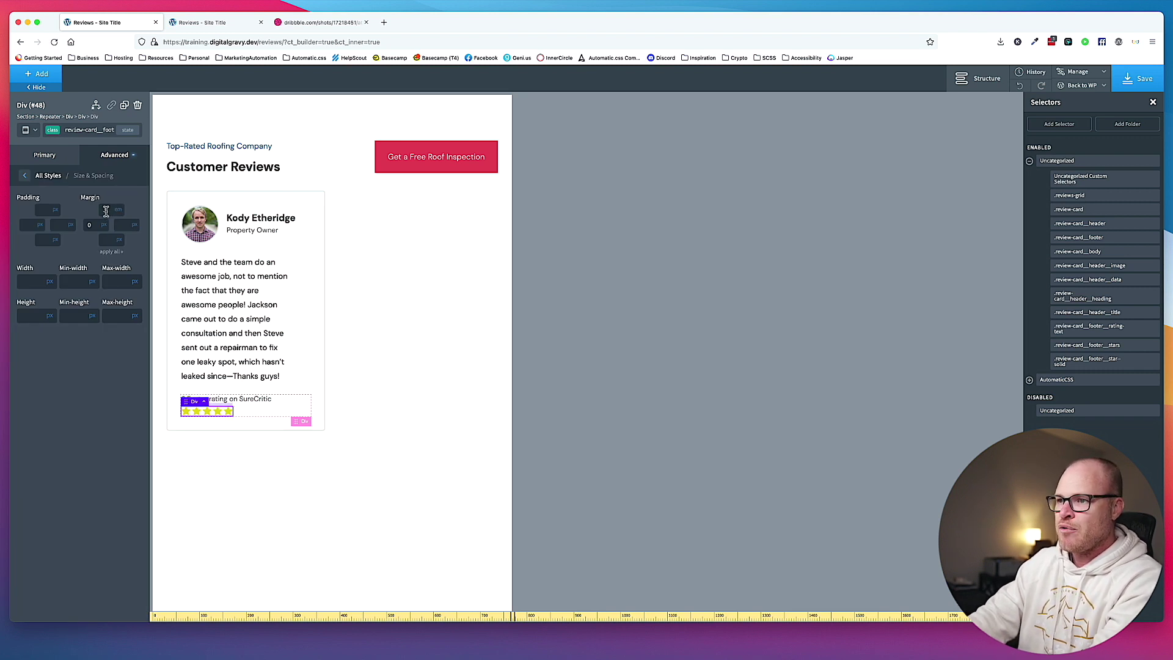
{"action": "left_click", "coordinate": [402, 444]}
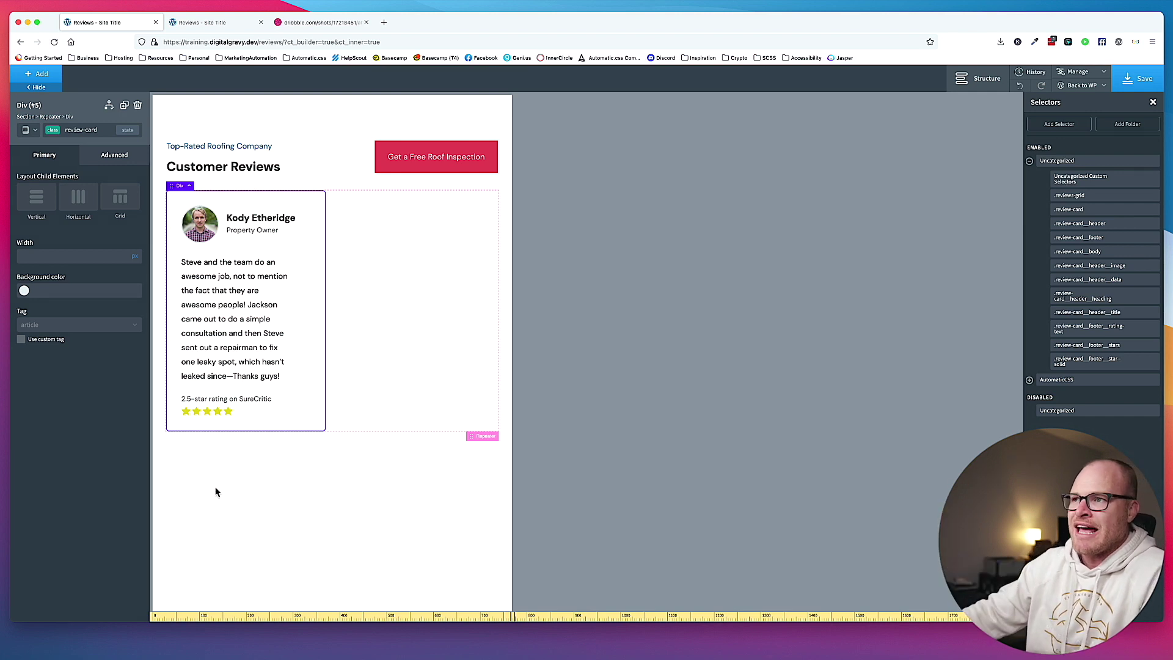
Step through the below-992px breakpoint, return to All devices, and select the reviews Repeater.
{"action": "left_click", "coordinate": [26, 131]}
{"action": "left_click", "coordinate": [43, 184]}
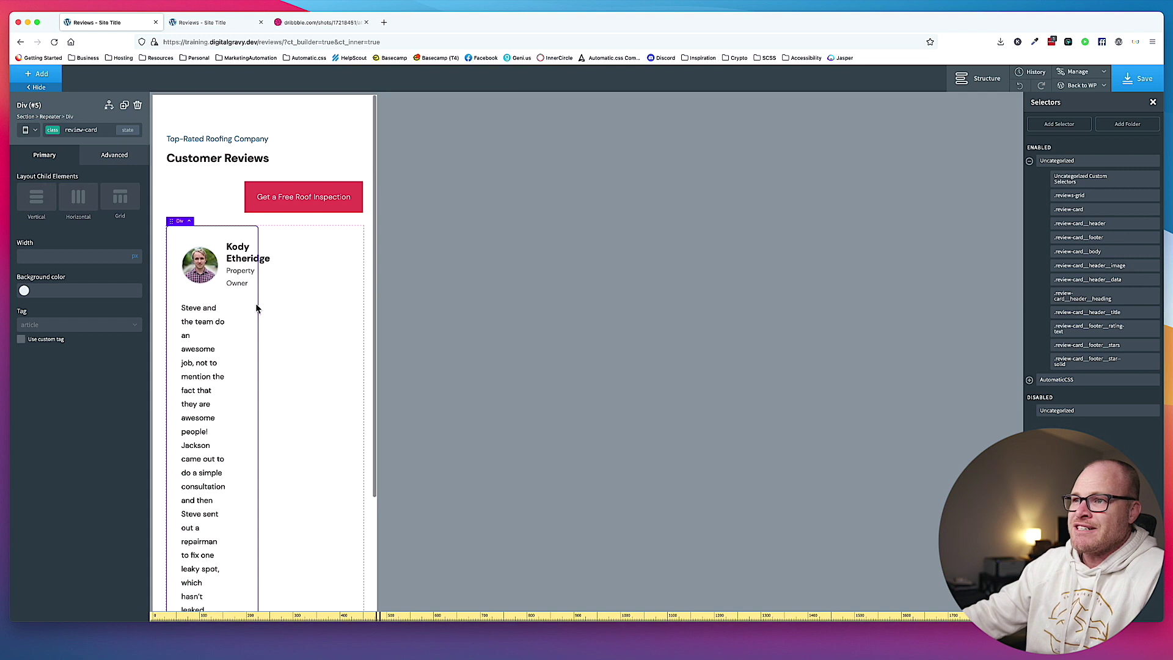
{"action": "left_click", "coordinate": [26, 130]}
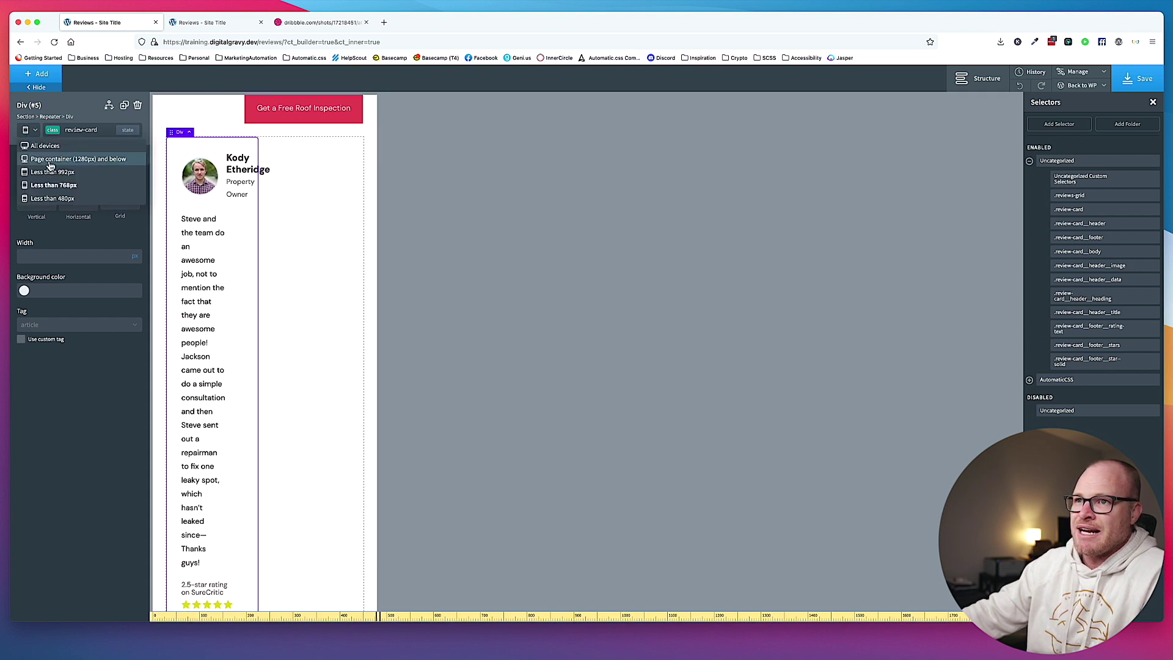
{"action": "left_click", "coordinate": [51, 173]}
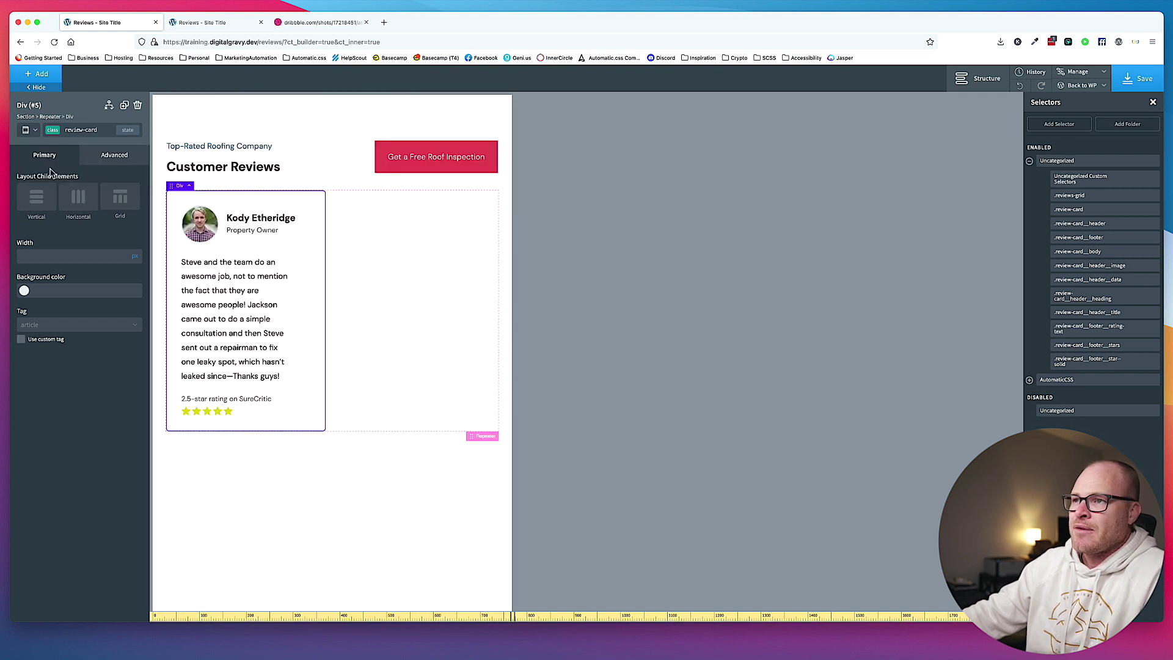
{"action": "left_click", "coordinate": [35, 131]}
{"action": "left_click", "coordinate": [51, 147]}
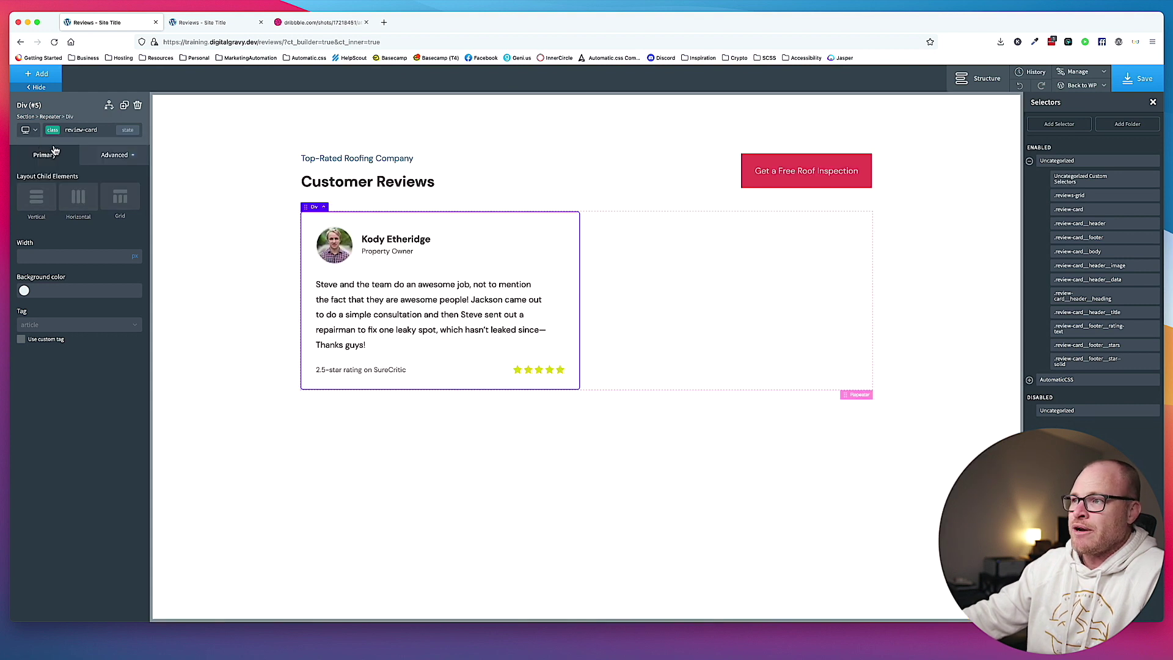
{"action": "left_click", "coordinate": [684, 240]}
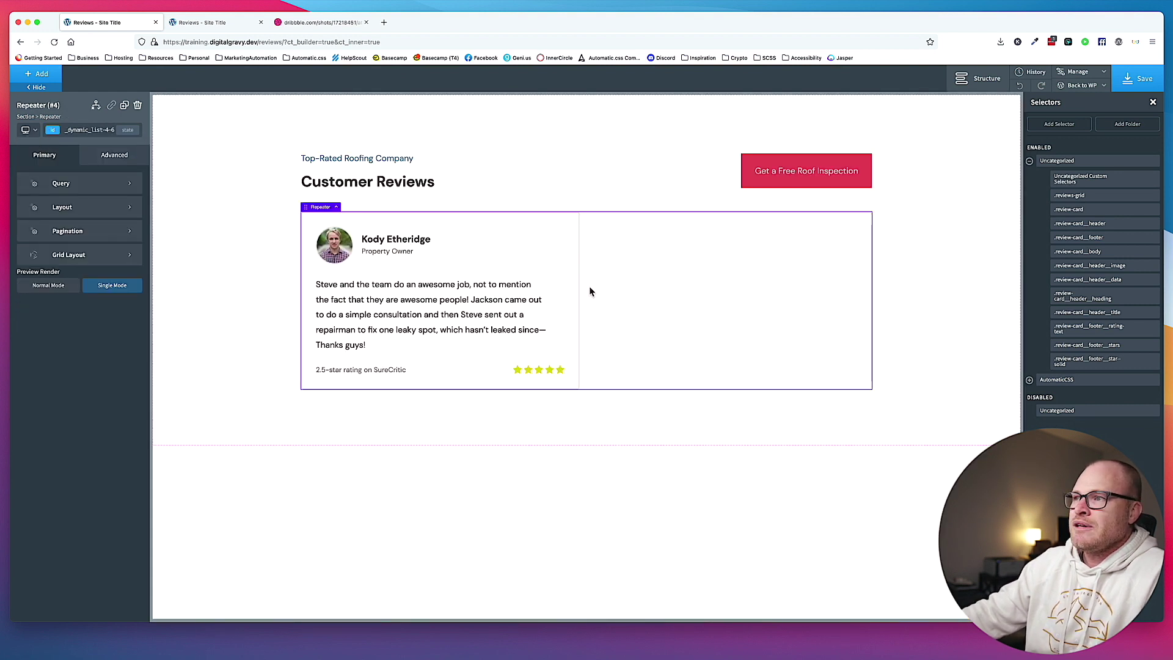
Switch to the below-768px breakpoint and the reviews-grid class selector.
{"action": "left_click", "coordinate": [27, 130]}
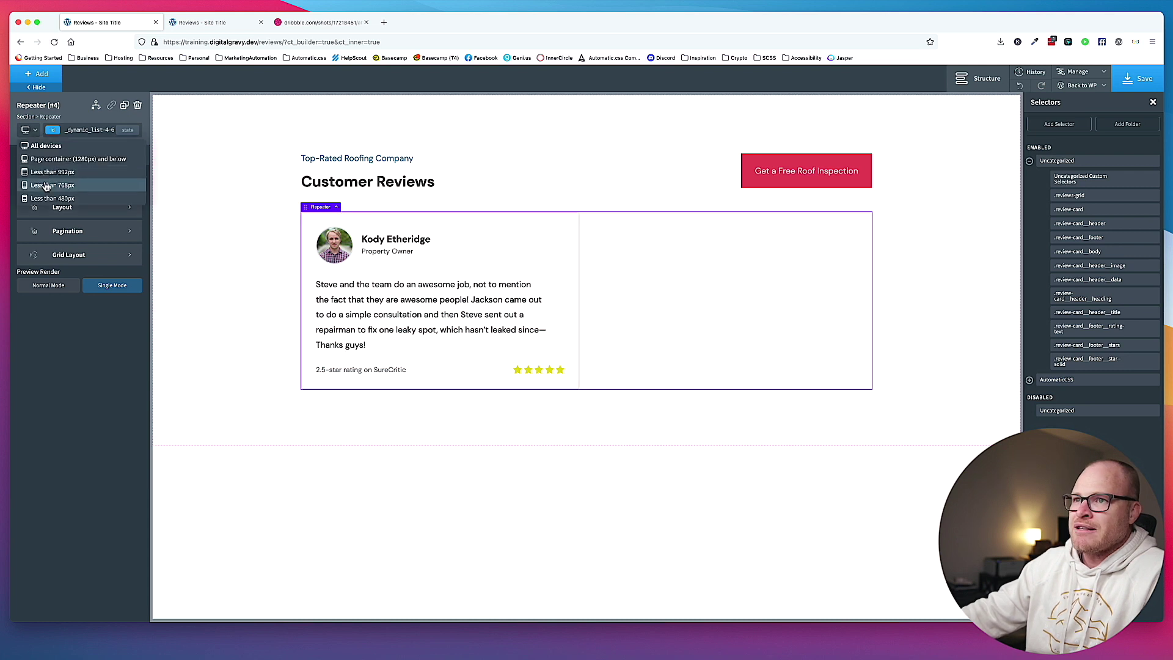
{"action": "left_click", "coordinate": [46, 185]}
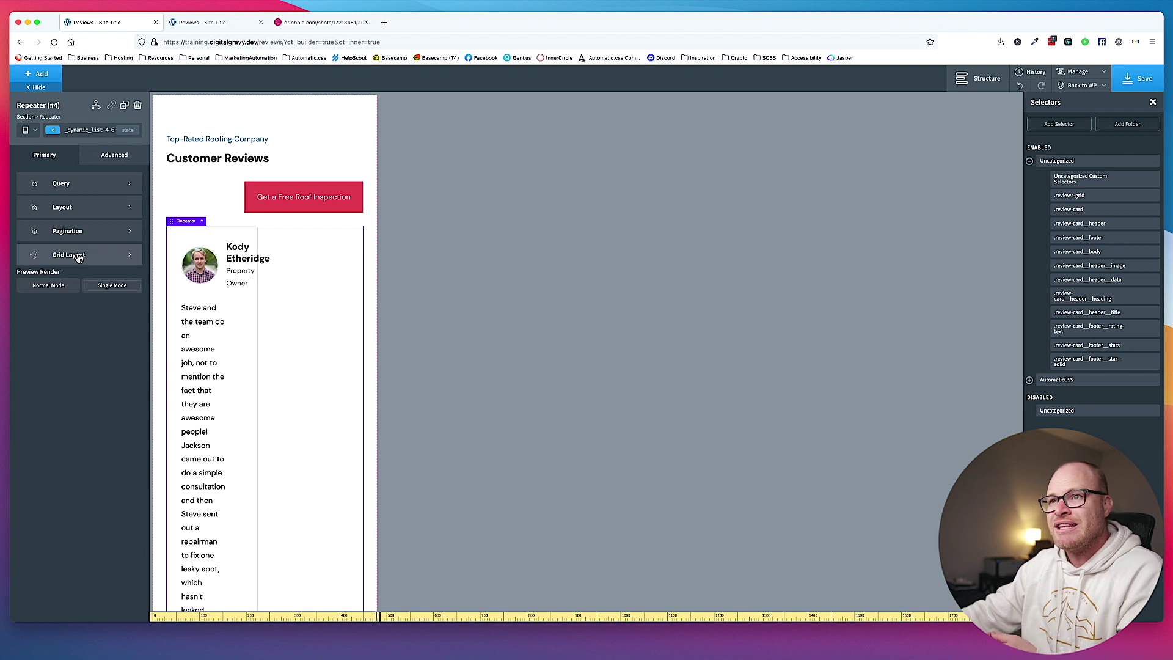
{"action": "left_click", "coordinate": [80, 130]}
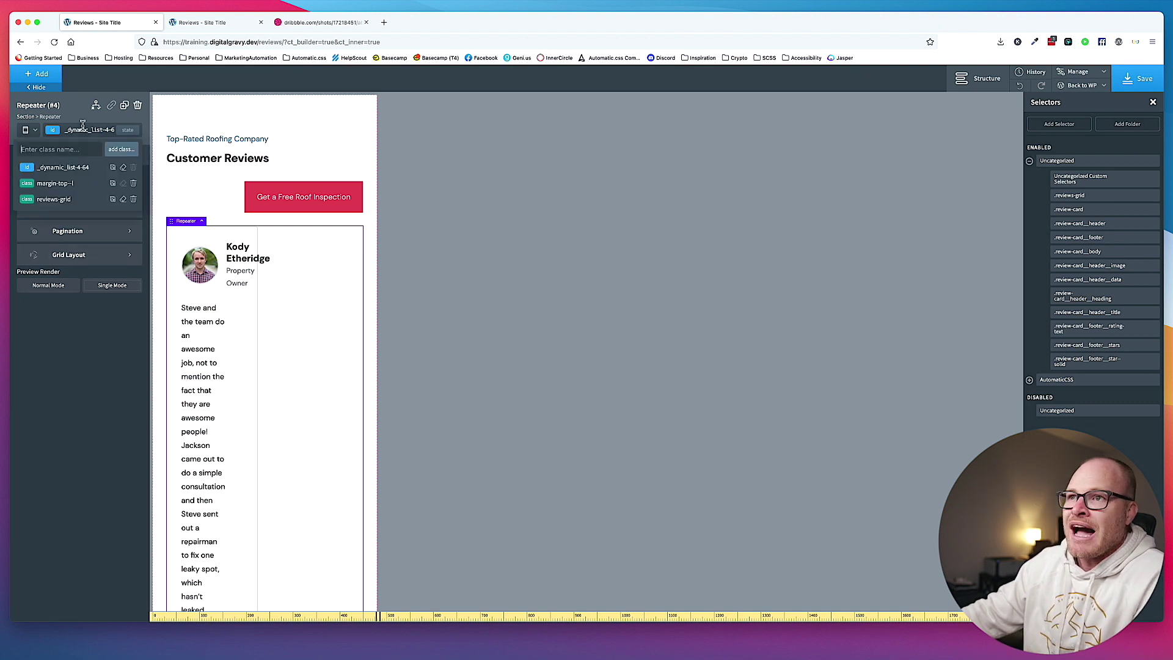
{"action": "left_click", "coordinate": [54, 200]}
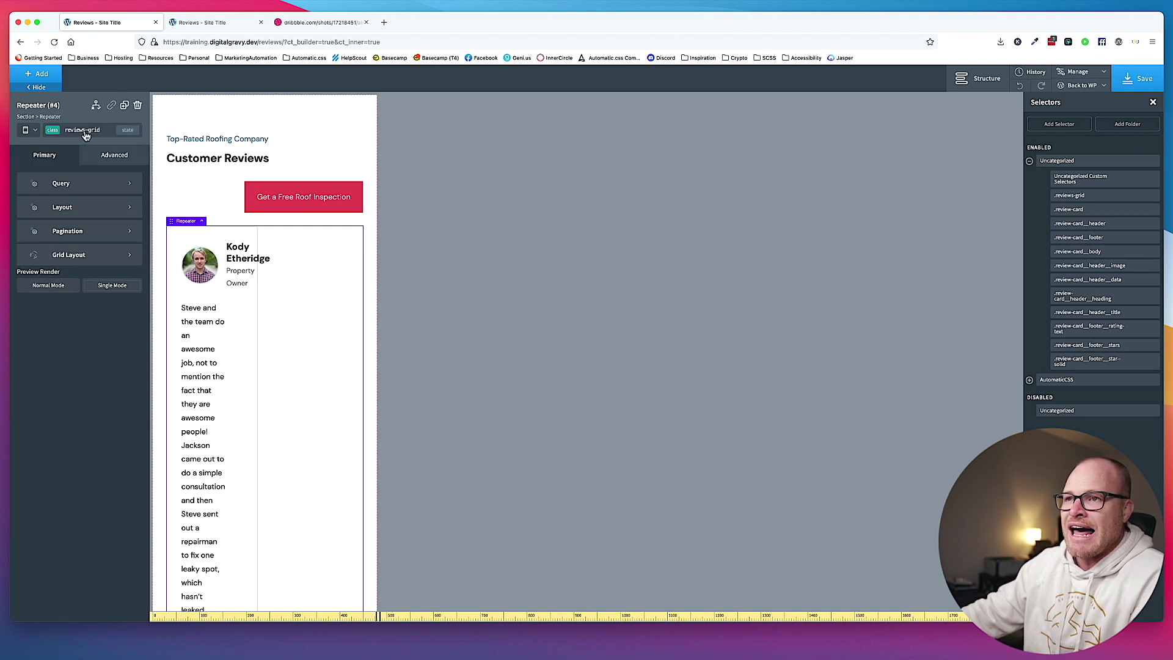
Enable grid layout on reviews-grid with minimum width 0 and a 2rem gap.
{"action": "left_click", "coordinate": [78, 261]}
{"action": "left_click", "coordinate": [21, 200]}
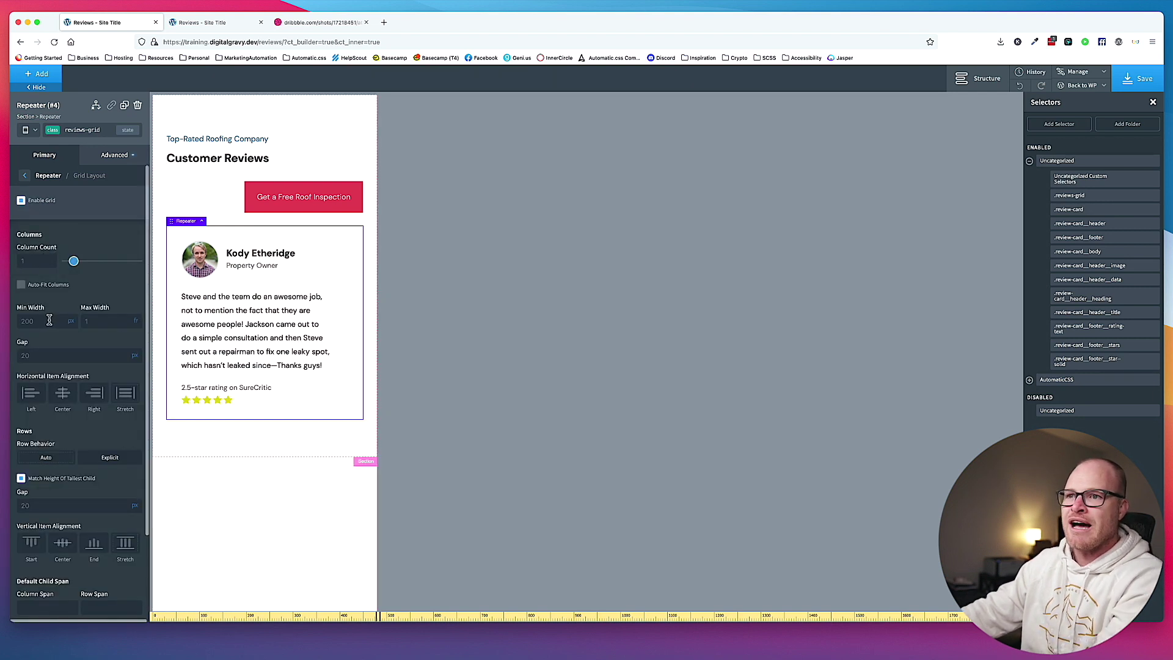
{"action": "left_click", "coordinate": [47, 319]}
{"action": "type", "text": "0"}
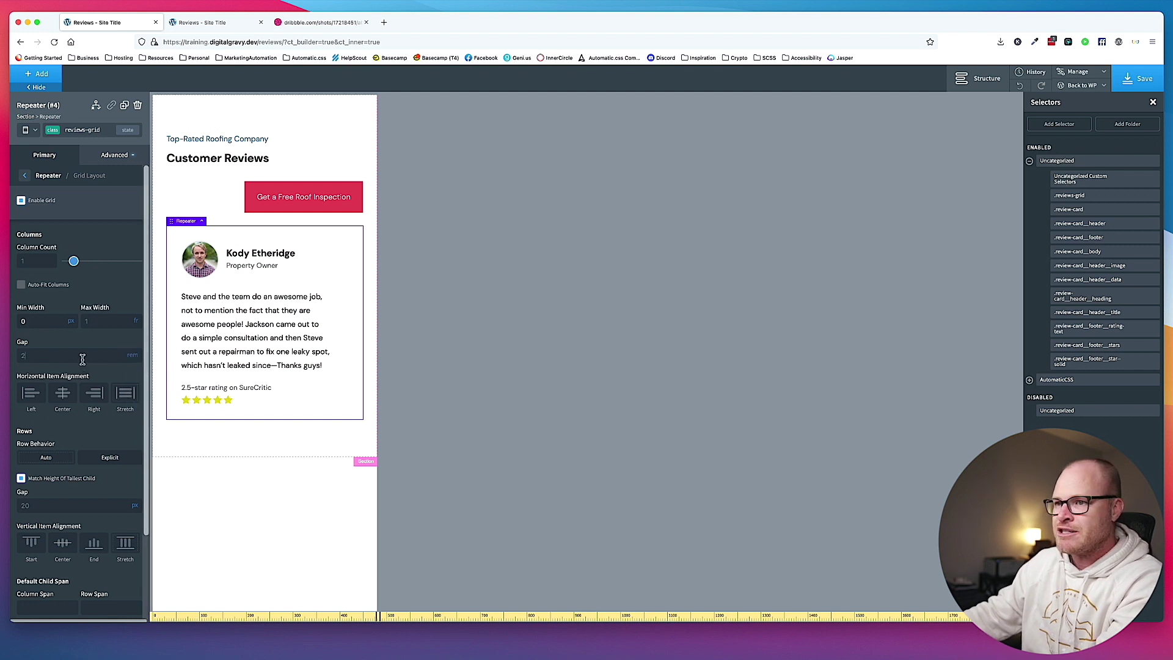
{"action": "scroll", "coordinate": [83, 366], "scroll_direction": "down", "scroll_amount": 2}
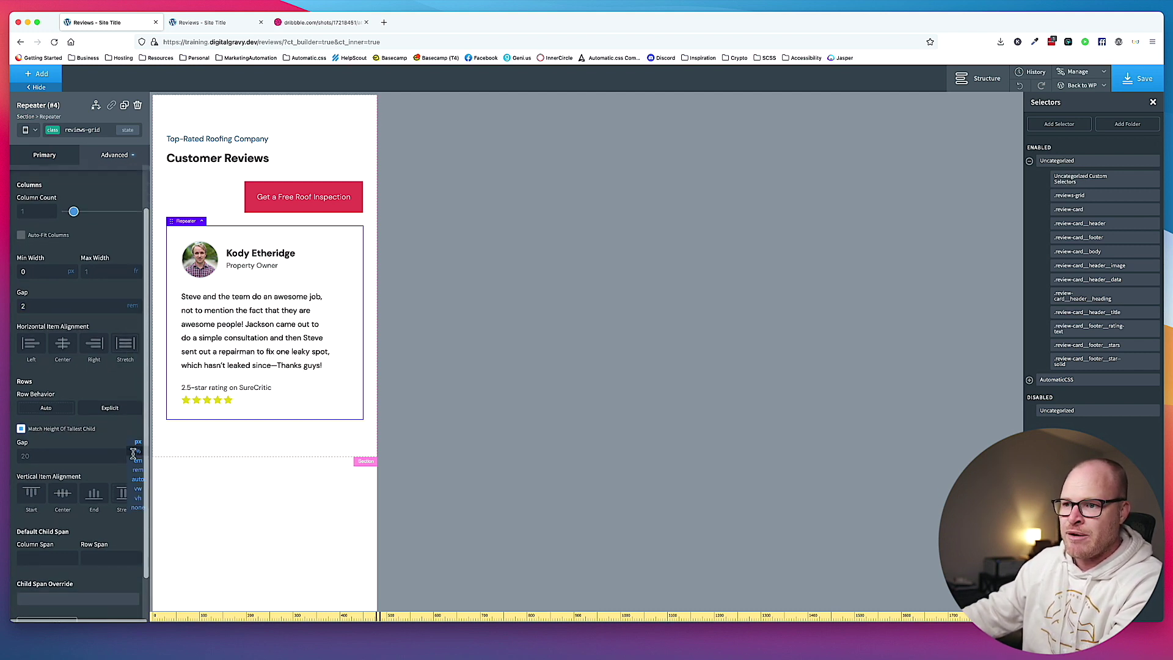
{"action": "left_click", "coordinate": [138, 469]}
{"action": "type", "text": "2"}
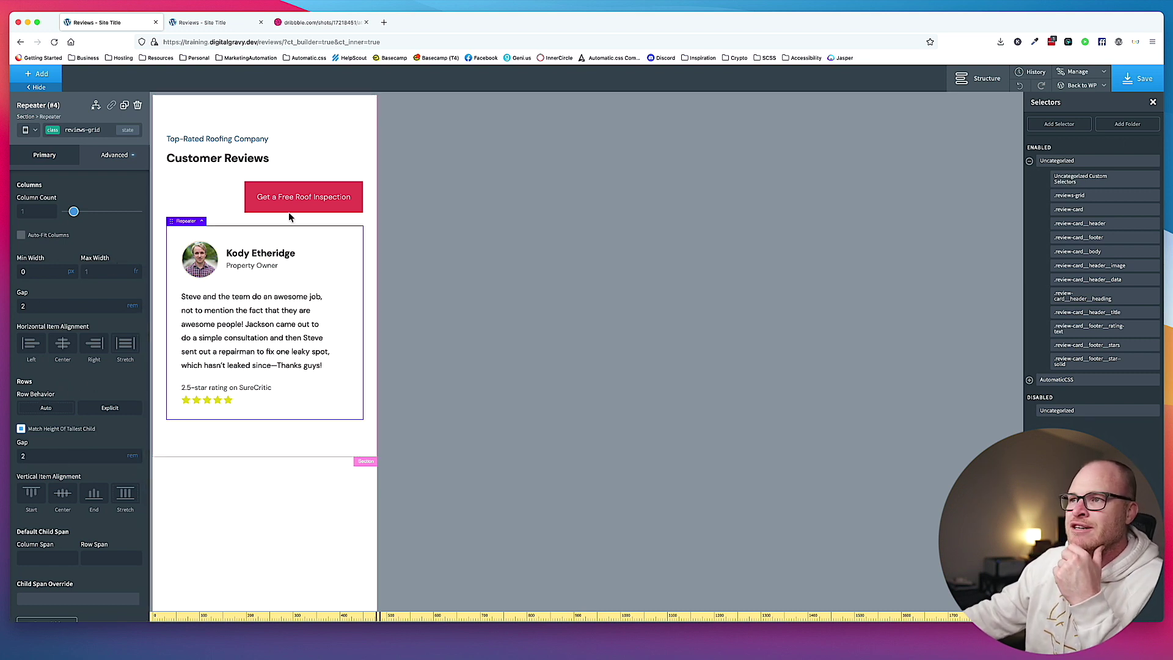
{"action": "left_click", "coordinate": [287, 174]}
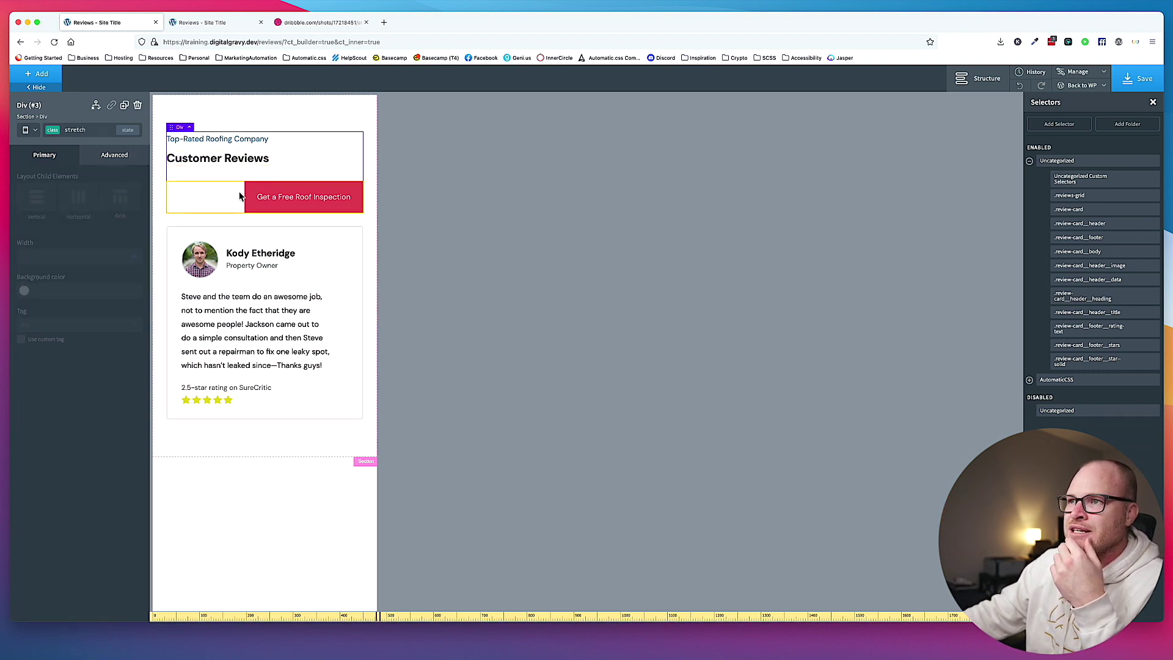
Preview the page at tablet width and then below 480px.
{"action": "left_click", "coordinate": [26, 130]}
{"action": "left_click", "coordinate": [53, 178]}
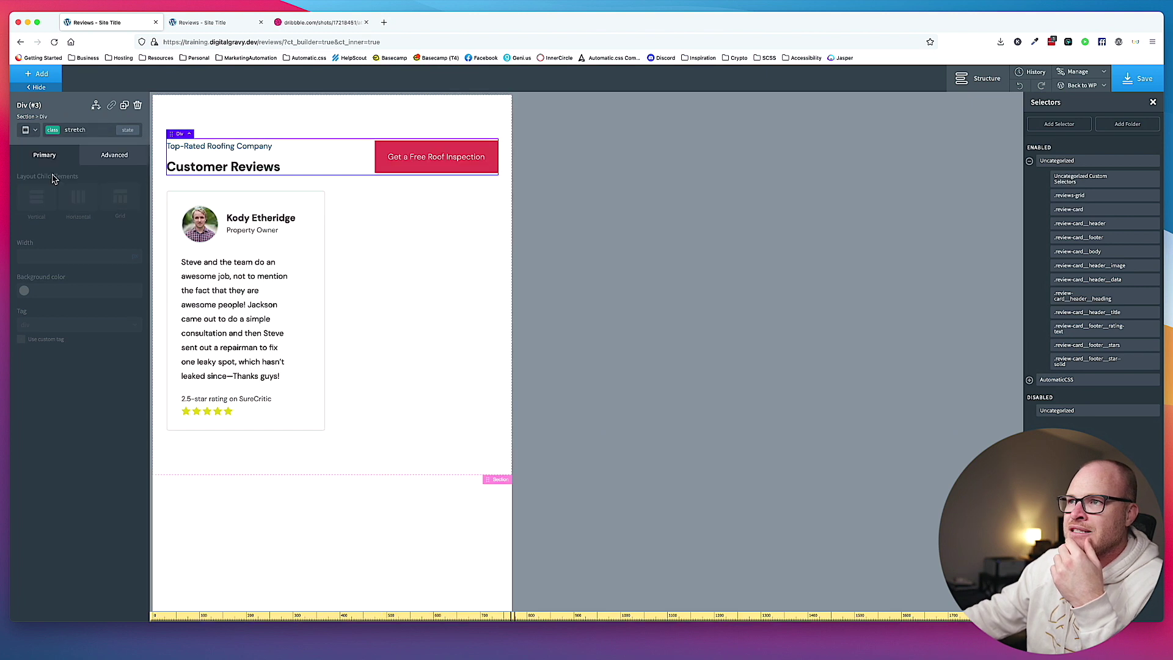
{"action": "left_click", "coordinate": [35, 132]}
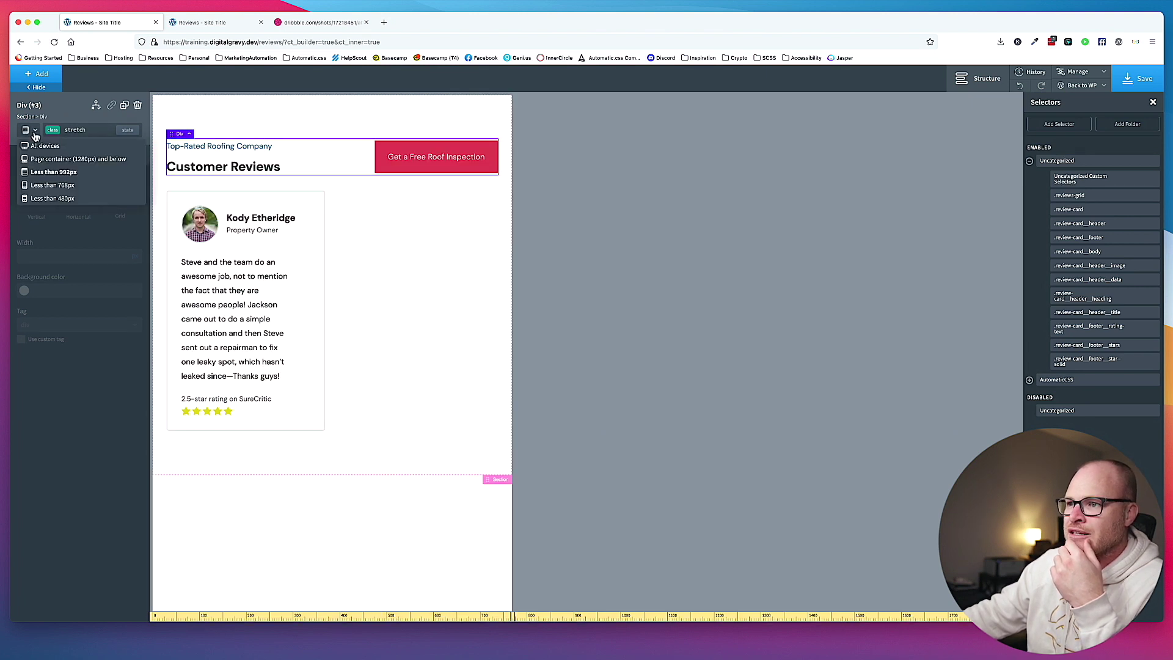
{"action": "left_click", "coordinate": [53, 198]}
Stack the inspection button's container vertically with items aligned left, then return to All devices.
{"action": "left_click", "coordinate": [236, 193]}
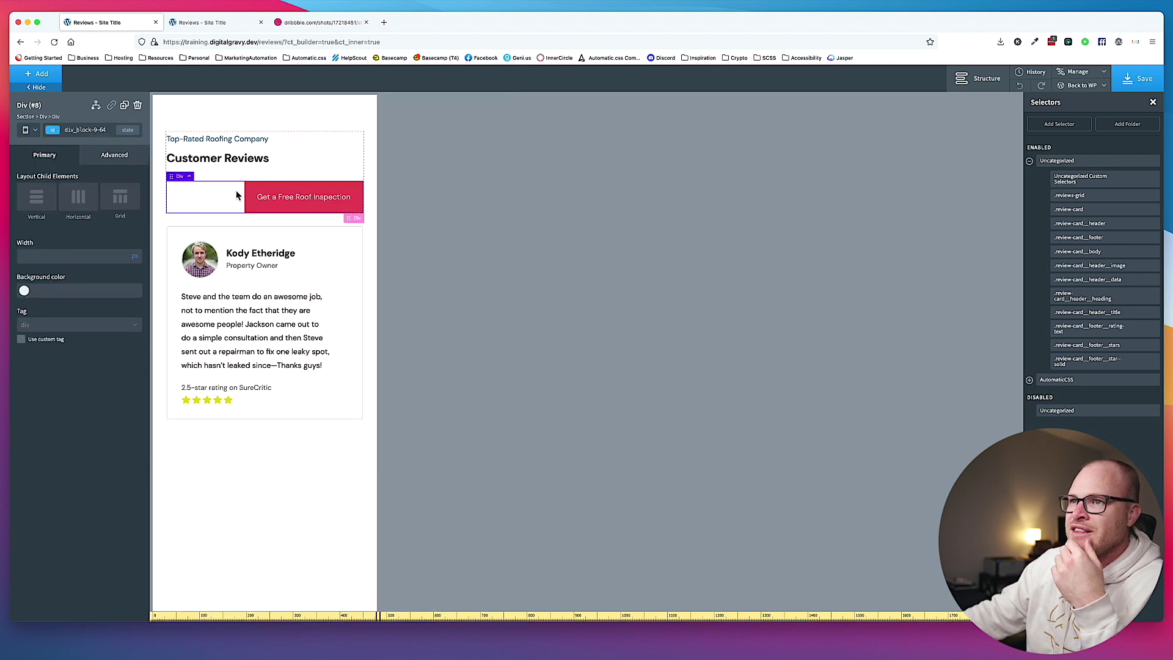
{"action": "left_click", "coordinate": [36, 198]}
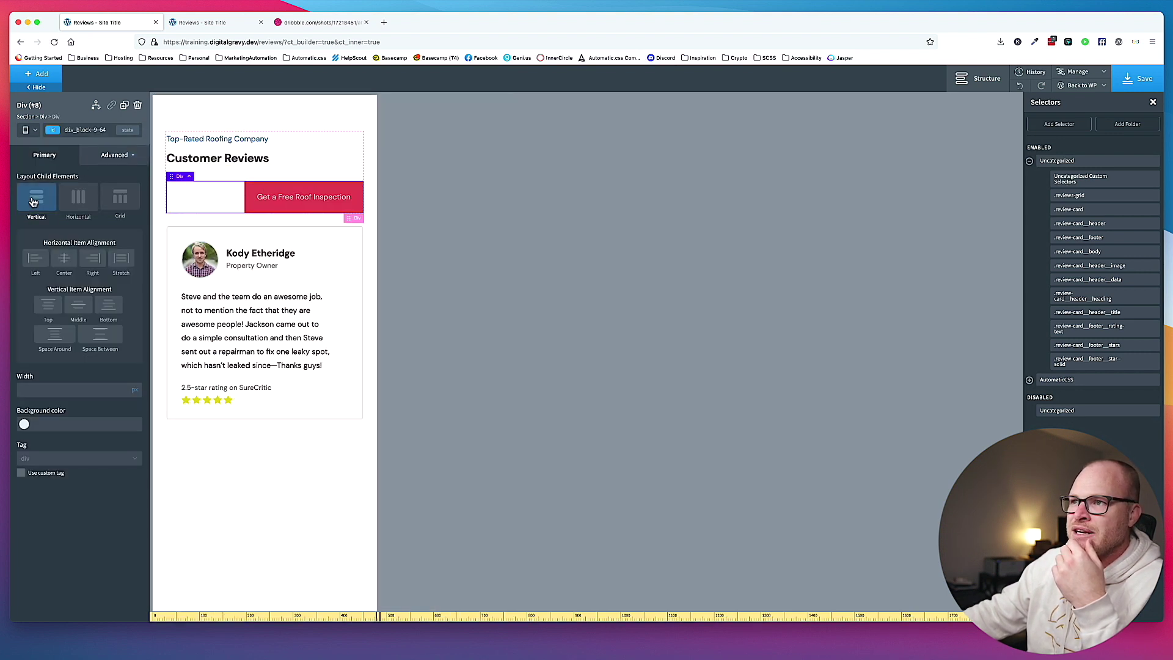
{"action": "left_click", "coordinate": [36, 258]}
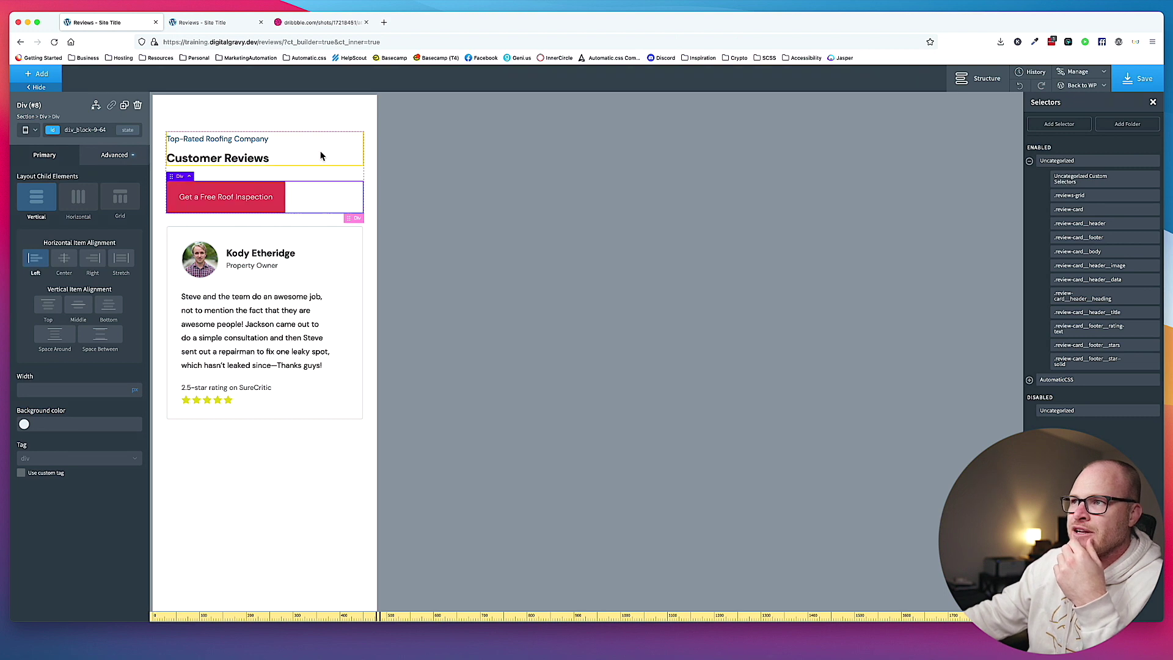
{"action": "left_click", "coordinate": [336, 122]}
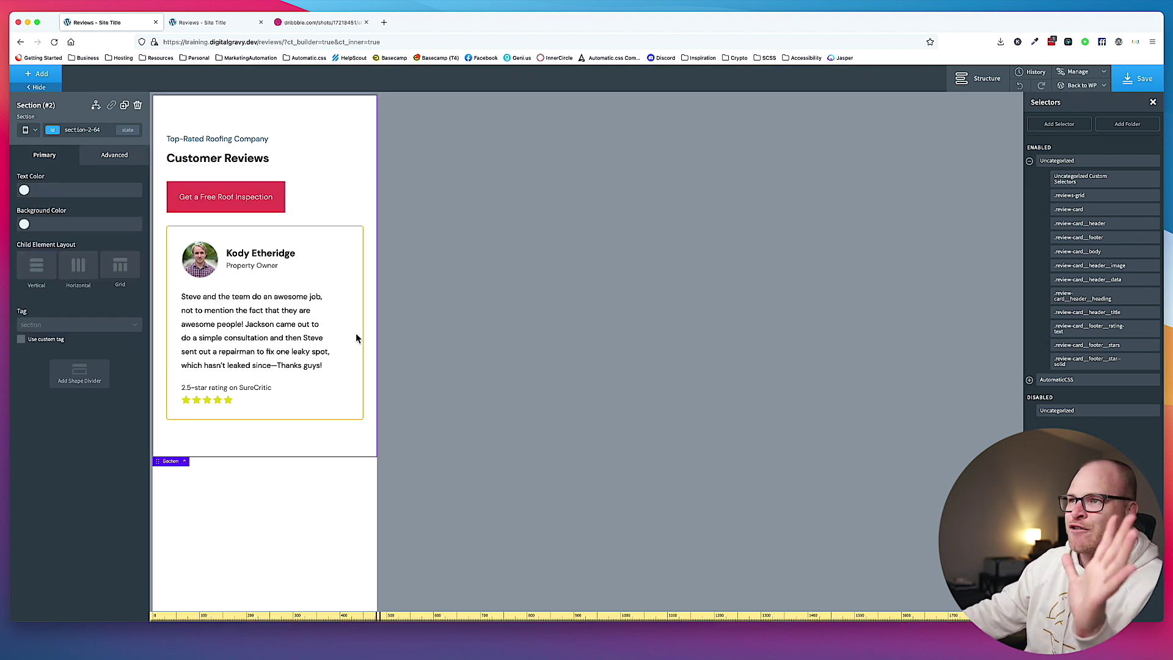
{"action": "left_click", "coordinate": [30, 130]}
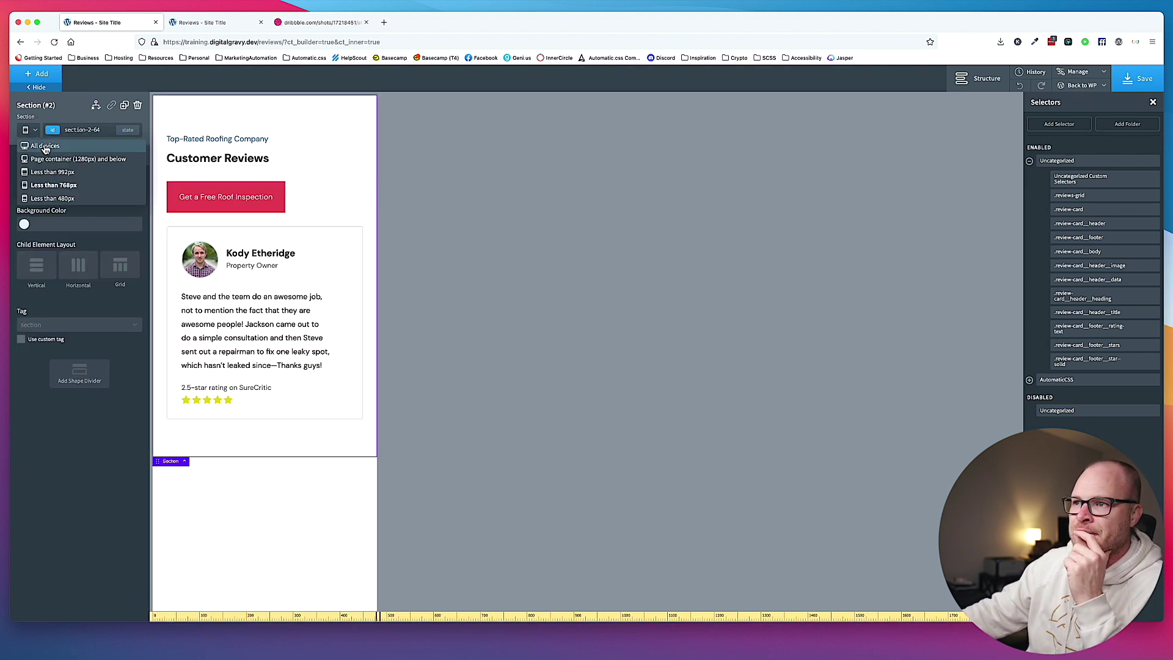
{"action": "left_click", "coordinate": [40, 147]}
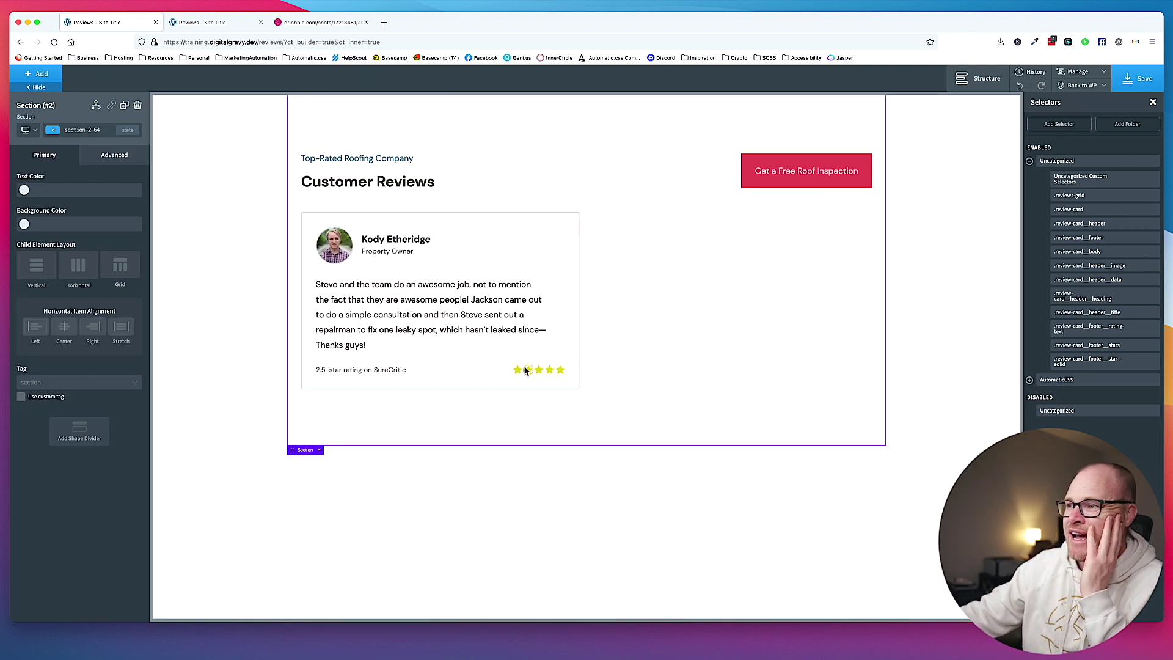
Duplicate the fifth star, add class review-card__footer__star--half, and copy the --solid styles into it.
{"action": "left_click", "coordinate": [559, 370]}
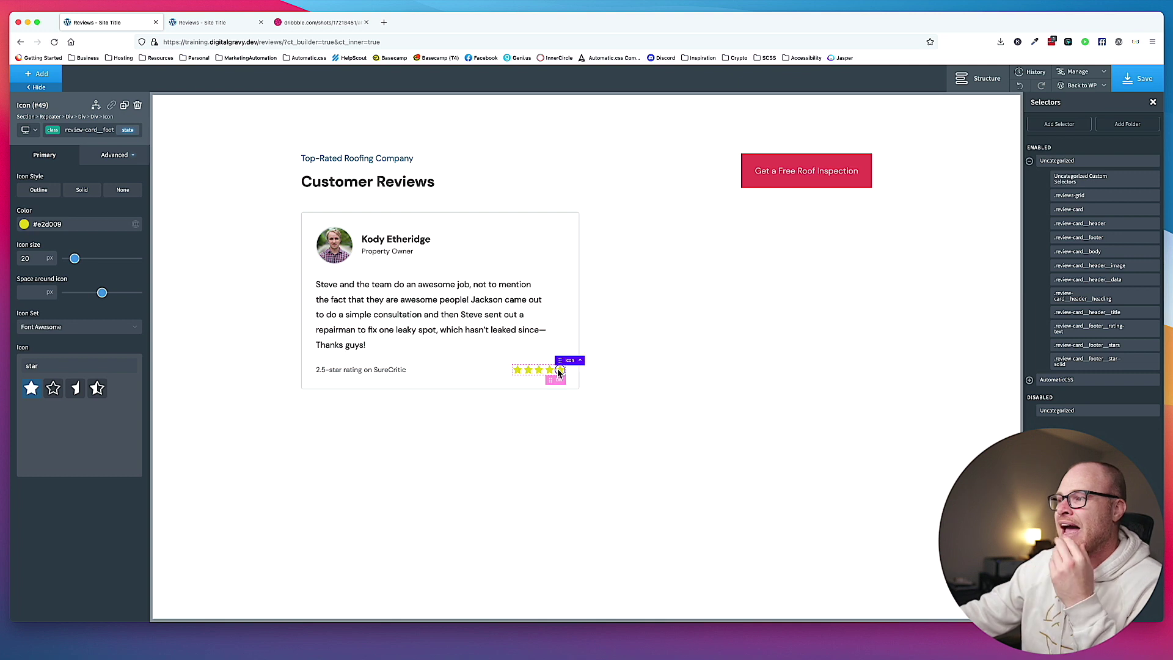
{"action": "left_click", "coordinate": [124, 106]}
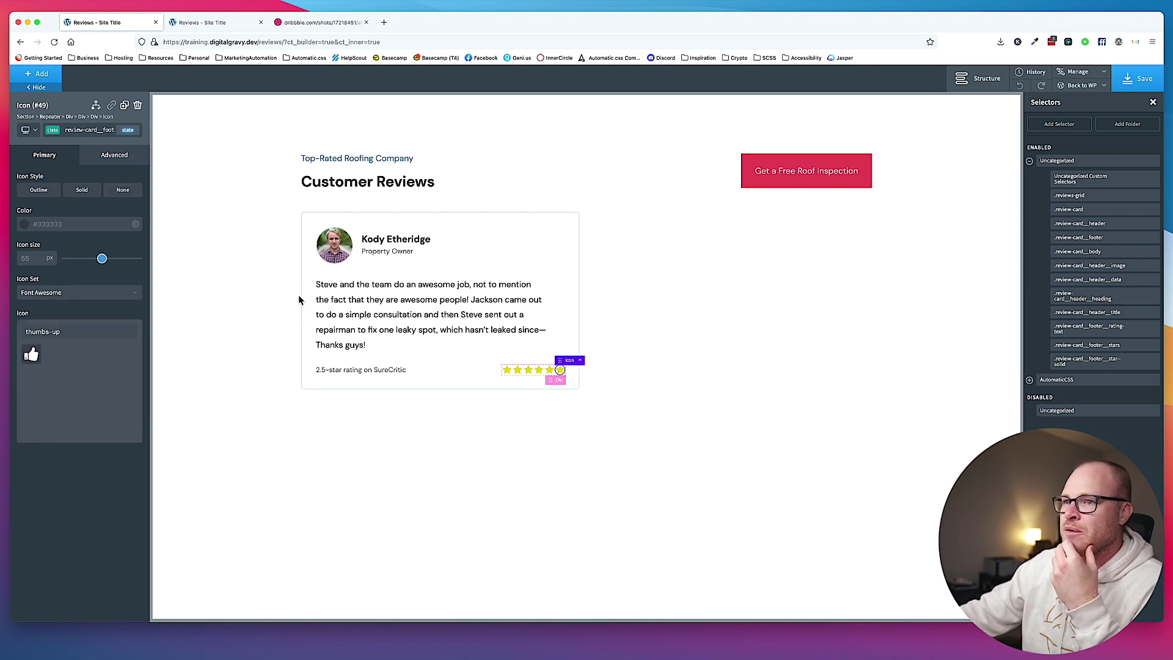
{"action": "left_click", "coordinate": [93, 129]}
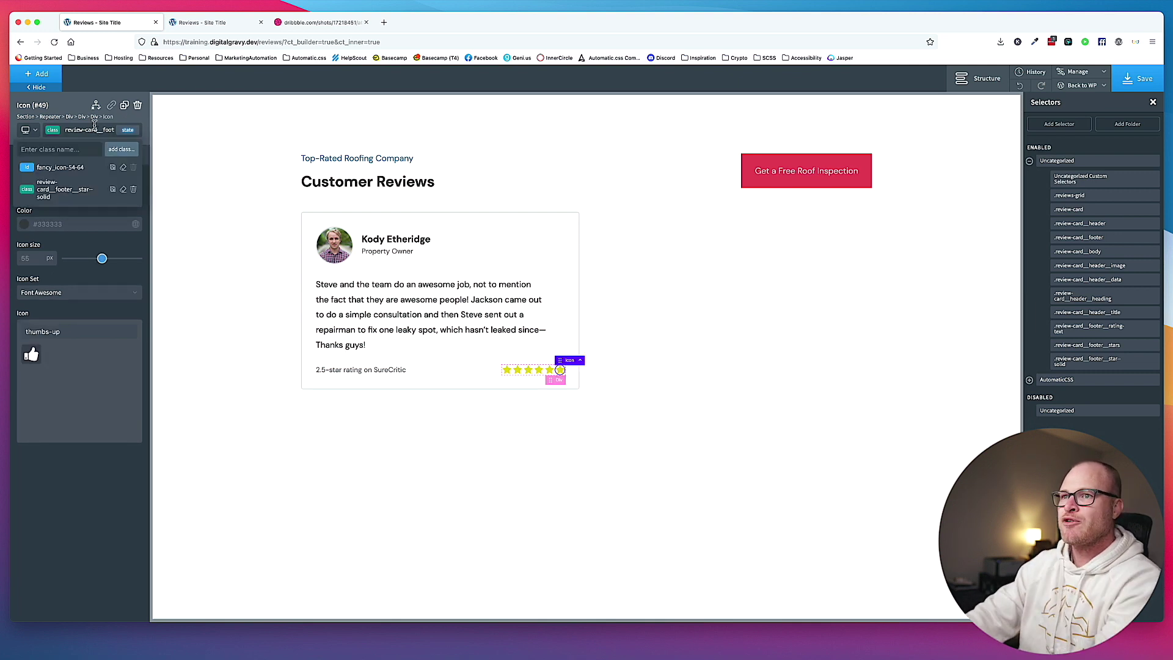
{"action": "type", "text": "review-ca"}
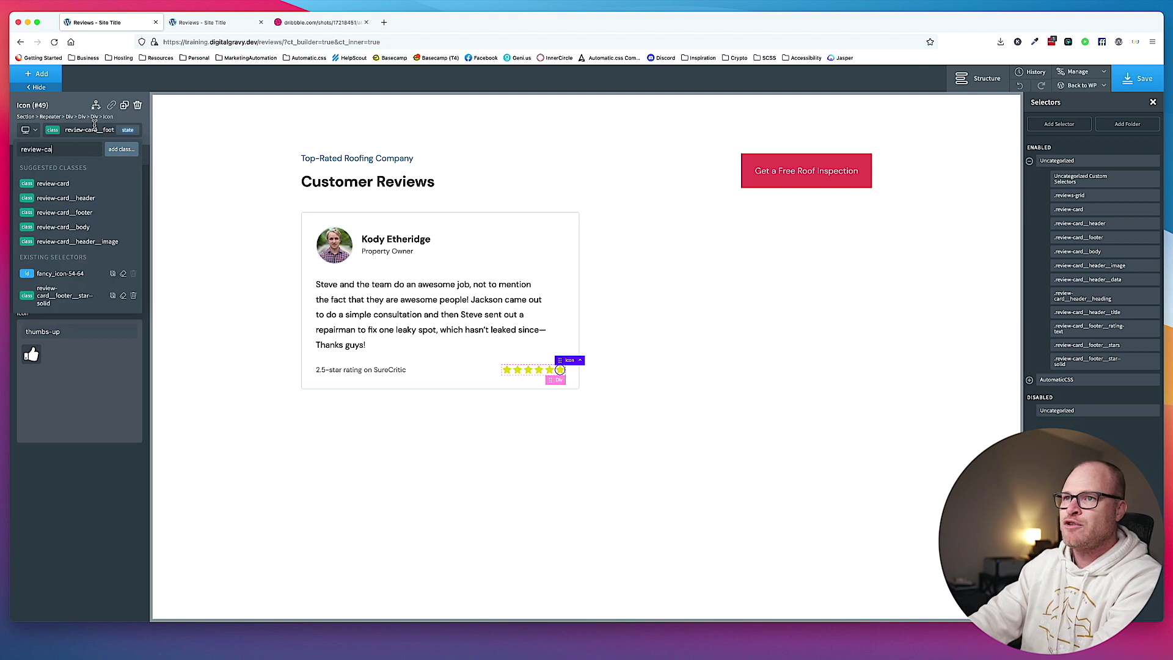
{"action": "type", "text": "rd__footer_"}
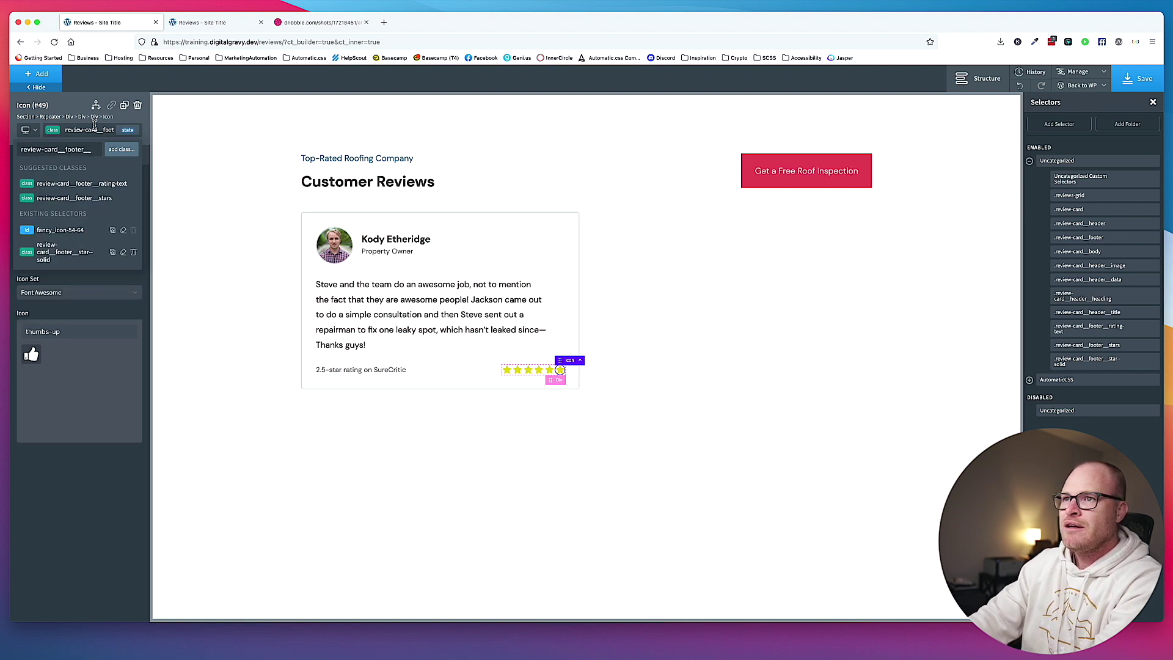
{"action": "type", "text": "_star--"}
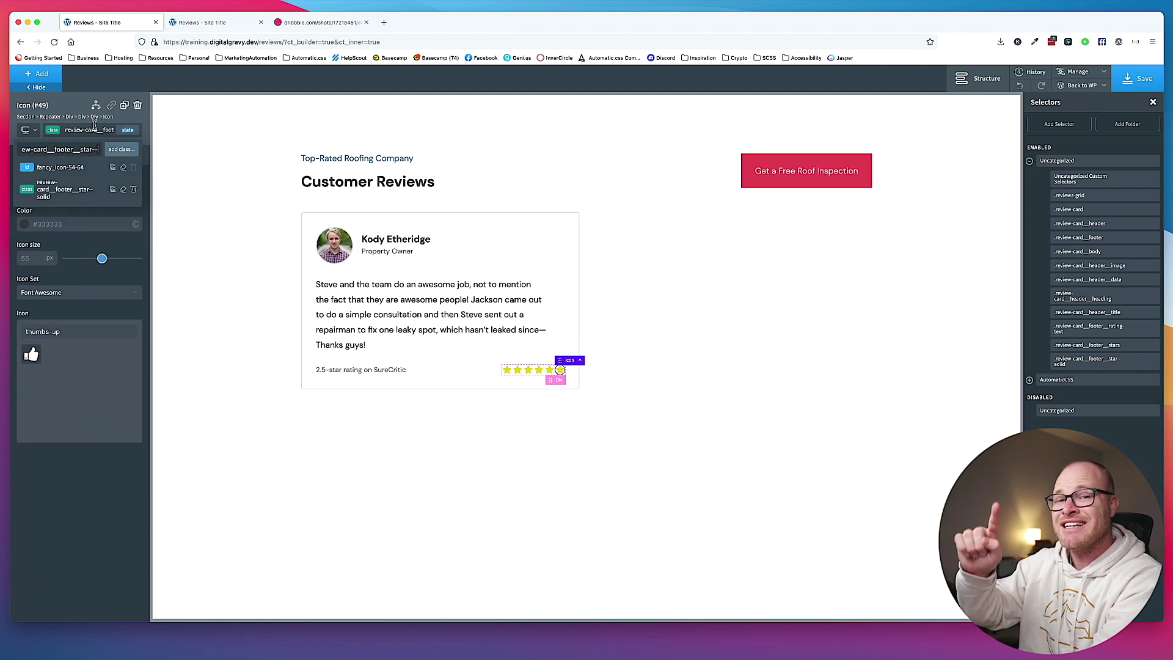
{"action": "type", "text": "half"}
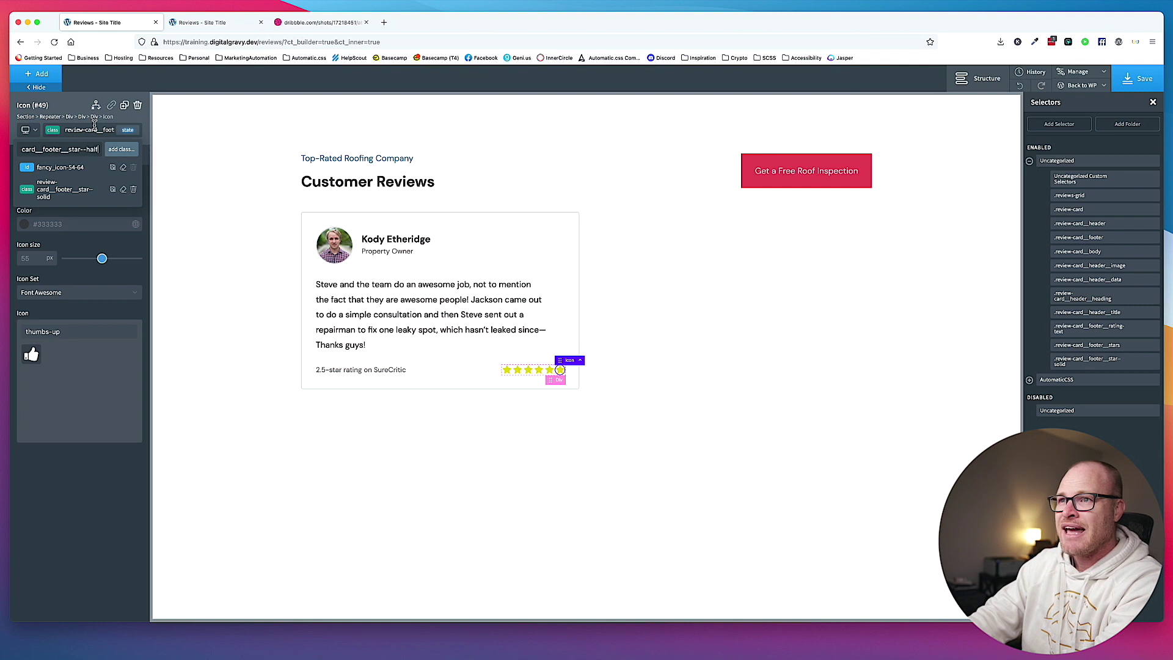
{"action": "key", "text": "Return"}
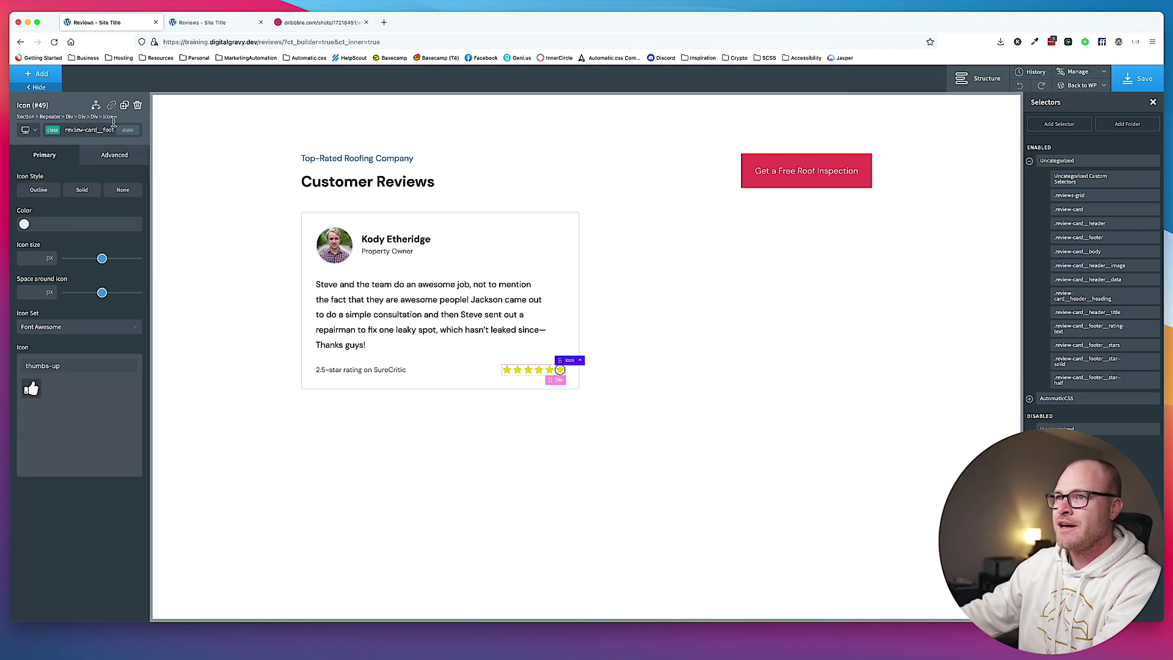
{"action": "left_click", "coordinate": [110, 128]}
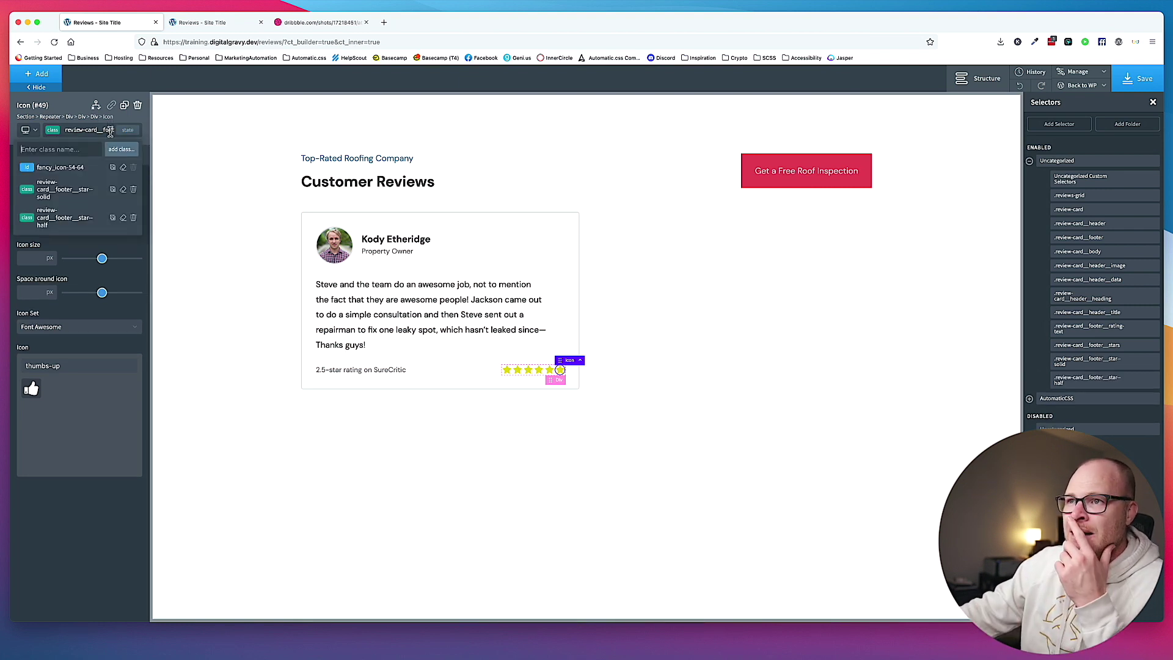
{"action": "left_click", "coordinate": [113, 189]}
{"action": "left_click", "coordinate": [84, 210]}
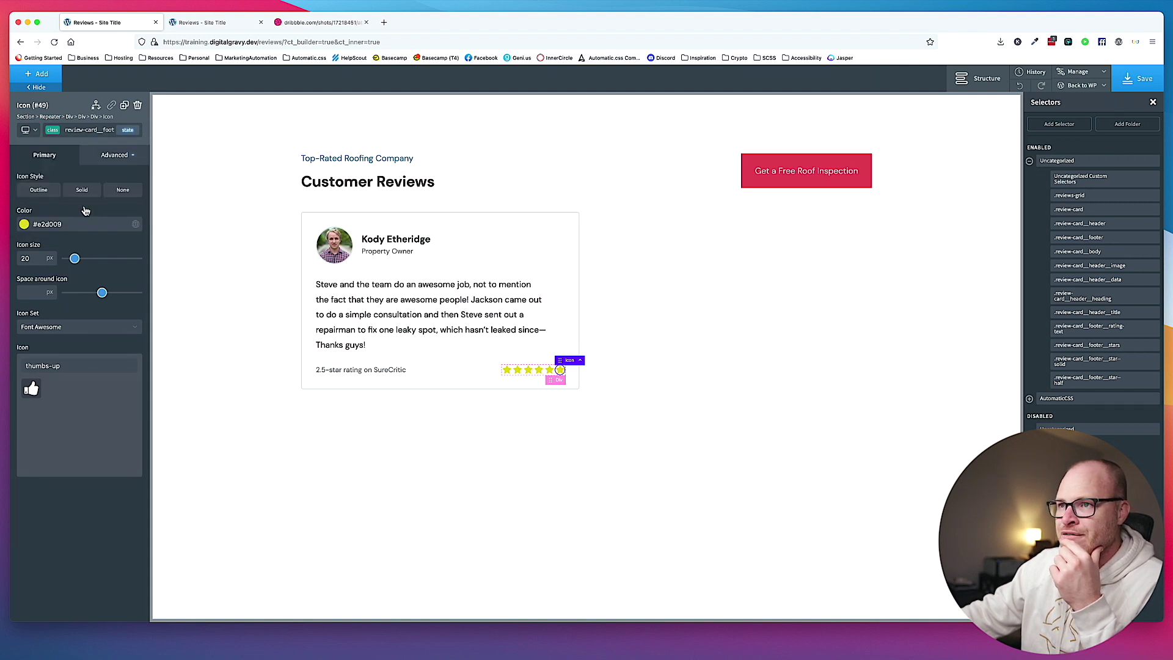
Change the sixth star's icon to star-half-empty and save the page.
{"action": "left_click", "coordinate": [101, 133]}
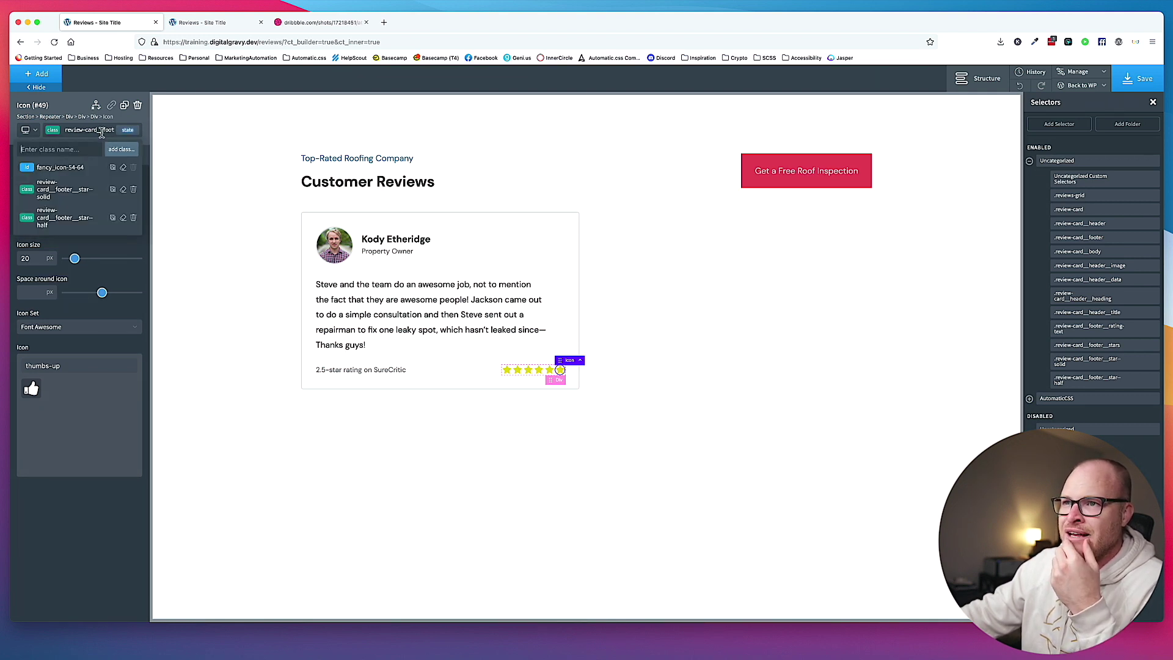
{"action": "left_click", "coordinate": [134, 191]}
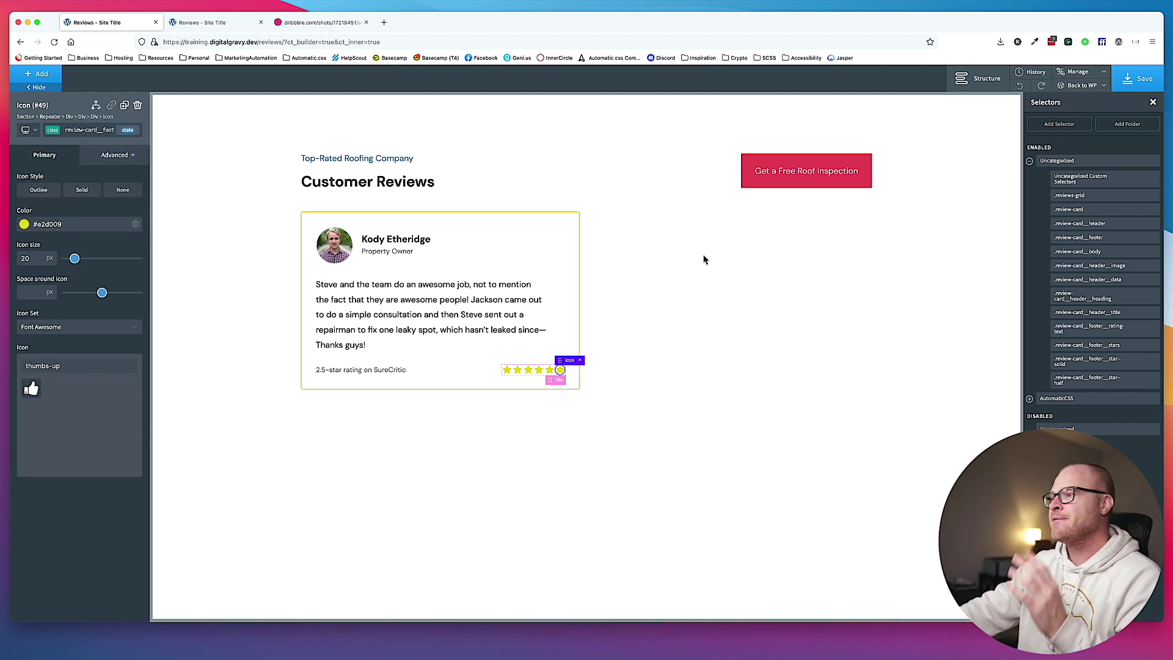
{"action": "triple_click", "coordinate": [74, 367]}
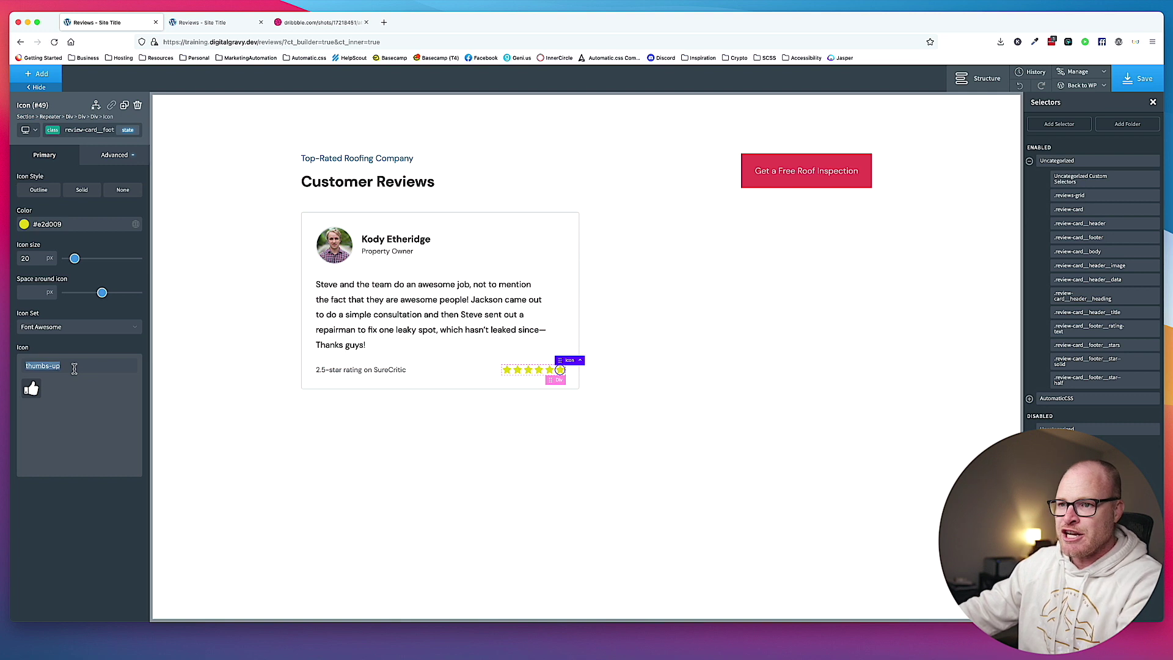
{"action": "type", "text": "star"}
{"action": "left_click", "coordinate": [96, 396]}
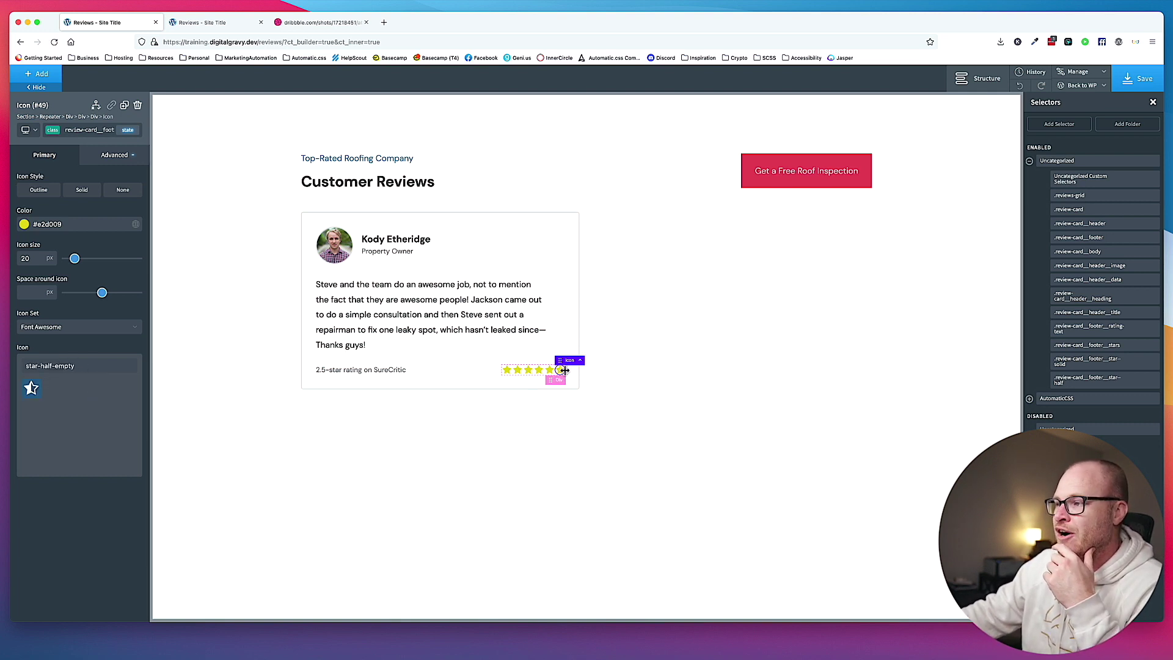
{"action": "key", "text": "ctrl+s"}
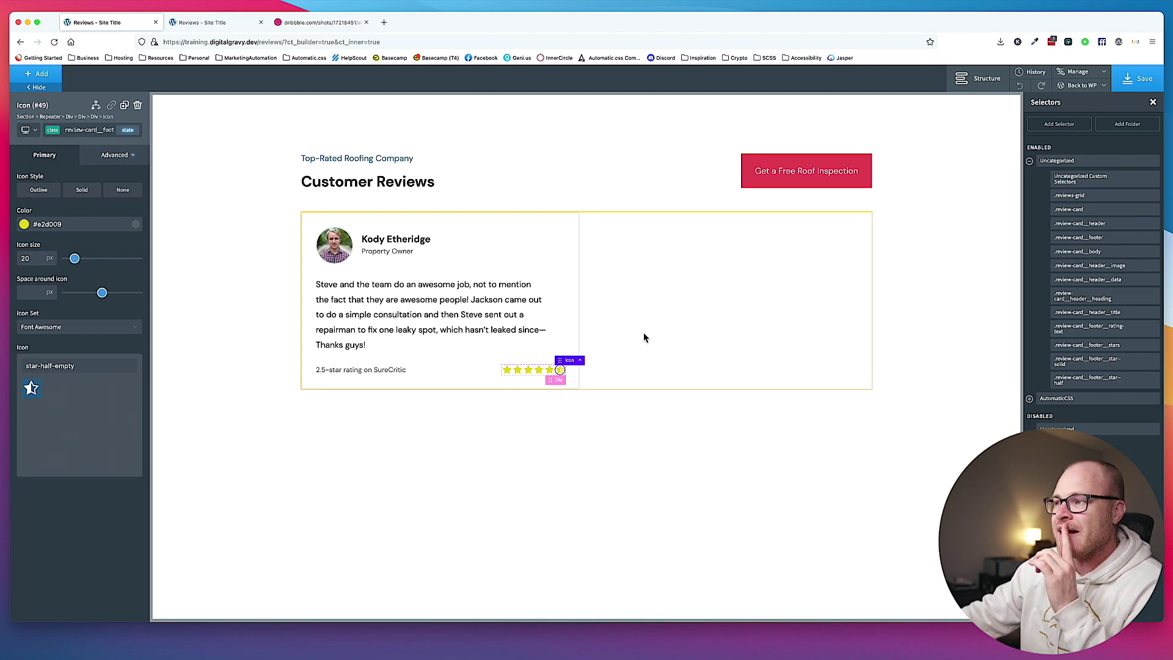
{"action": "left_click", "coordinate": [581, 360]}
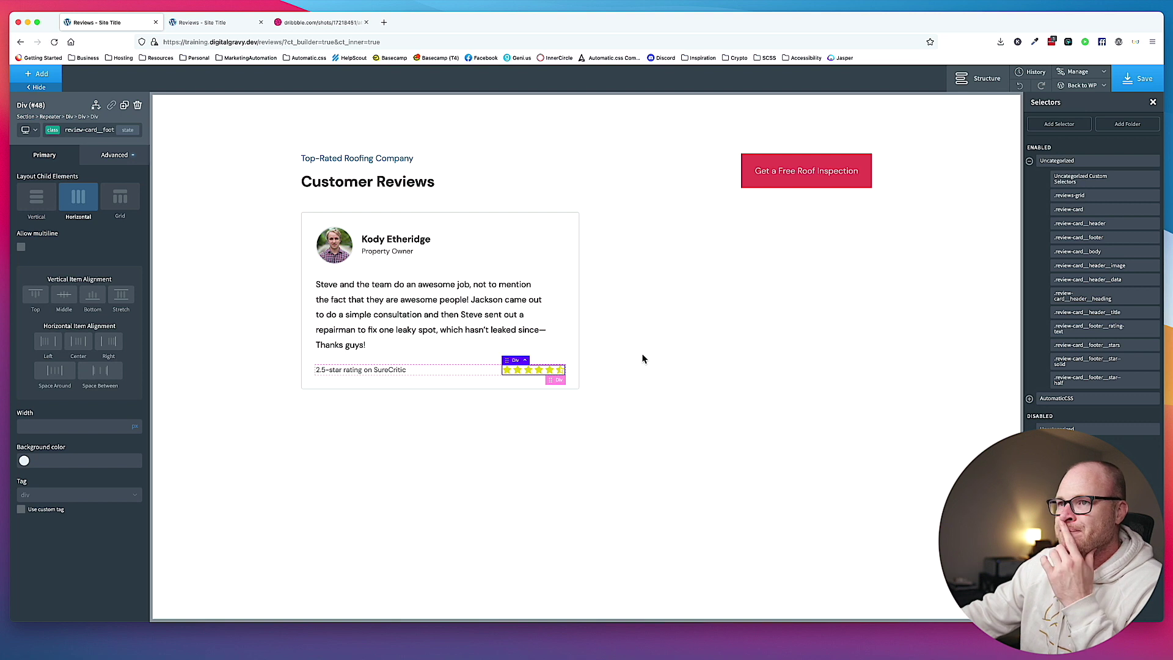
Create a custom attribute on the star container and type a provisional rating attribute name.
{"action": "left_click", "coordinate": [113, 155]}
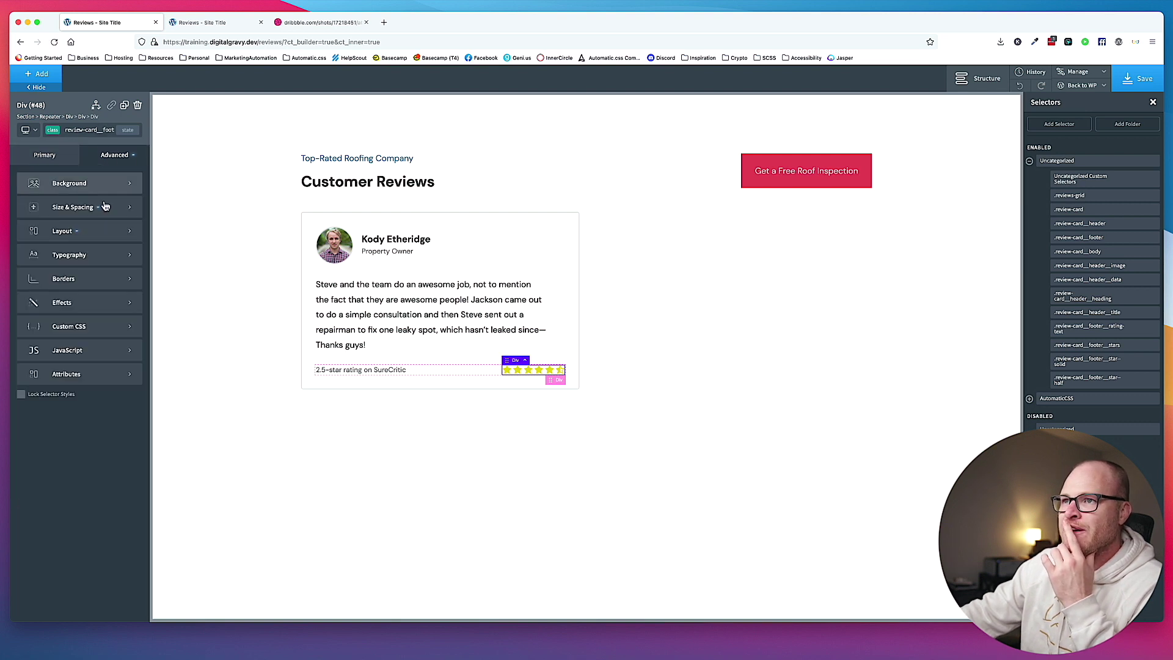
{"action": "left_click", "coordinate": [80, 374]}
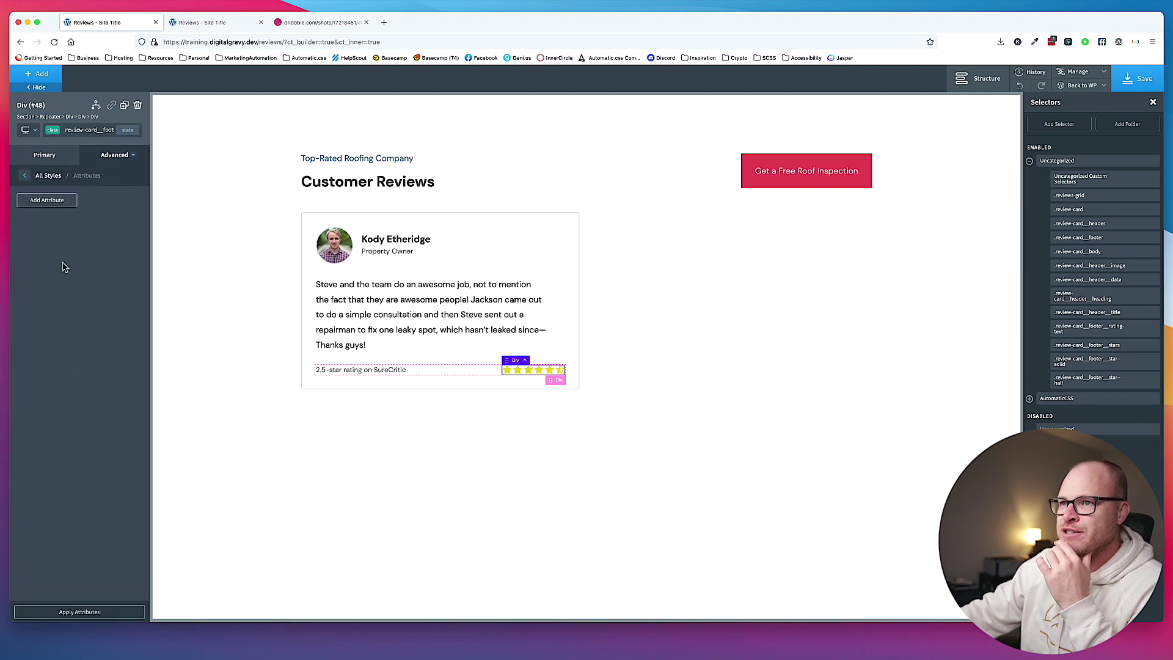
{"action": "left_click", "coordinate": [52, 235]}
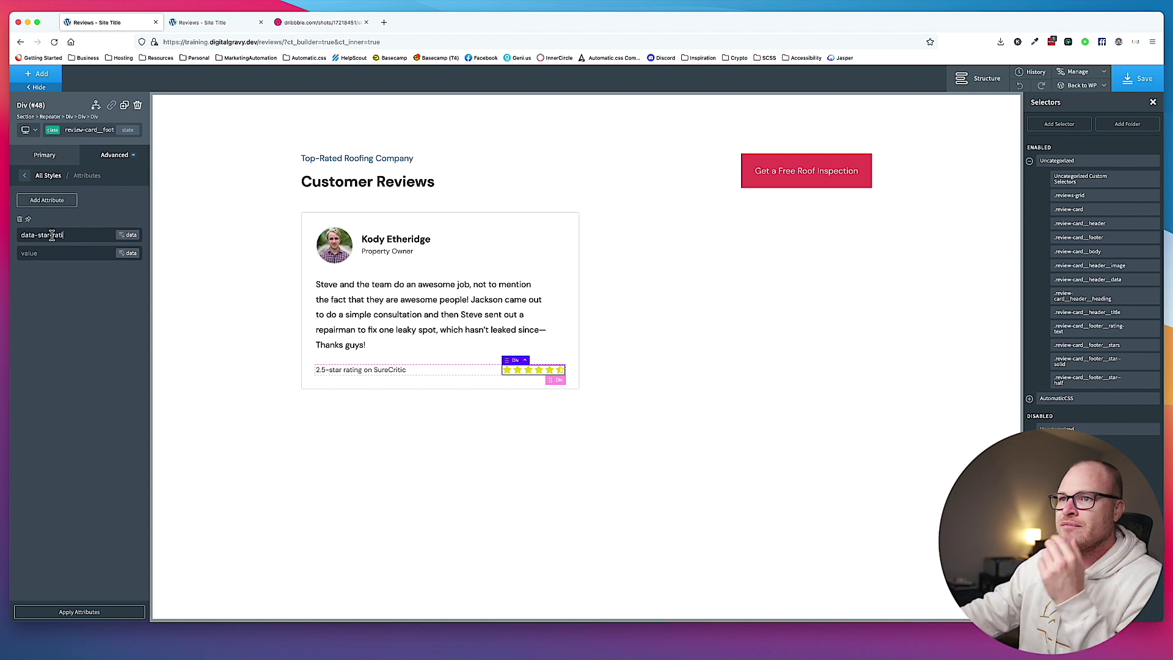
{"action": "type", "text": "data-star-rating"}
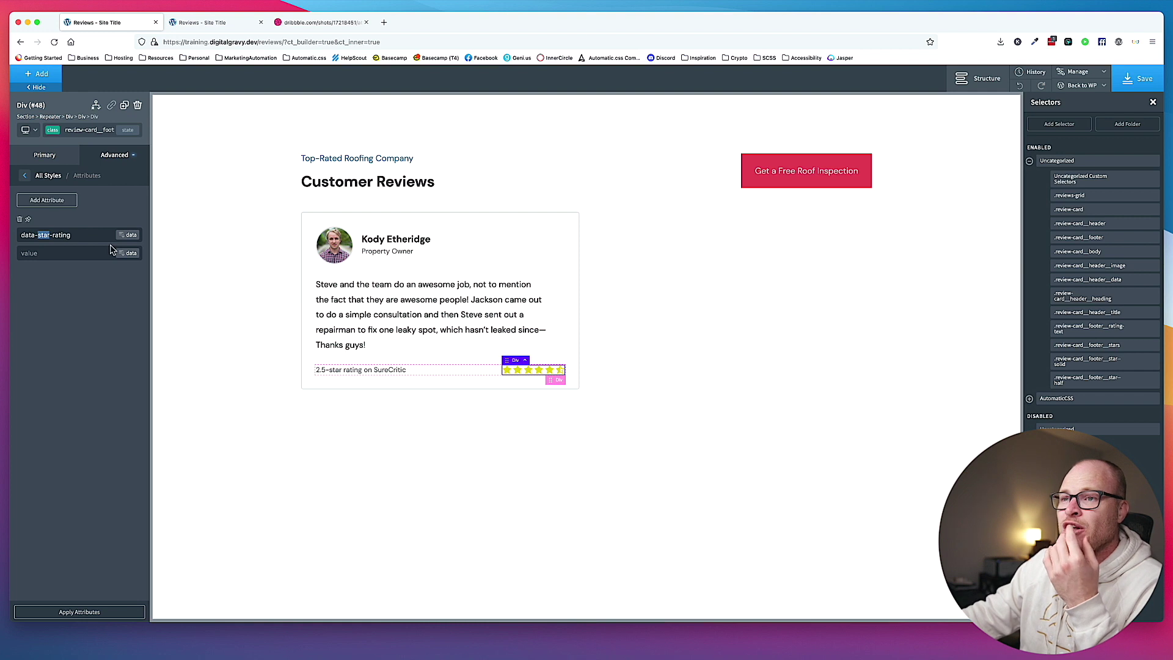
{"action": "type", "text": "review"}
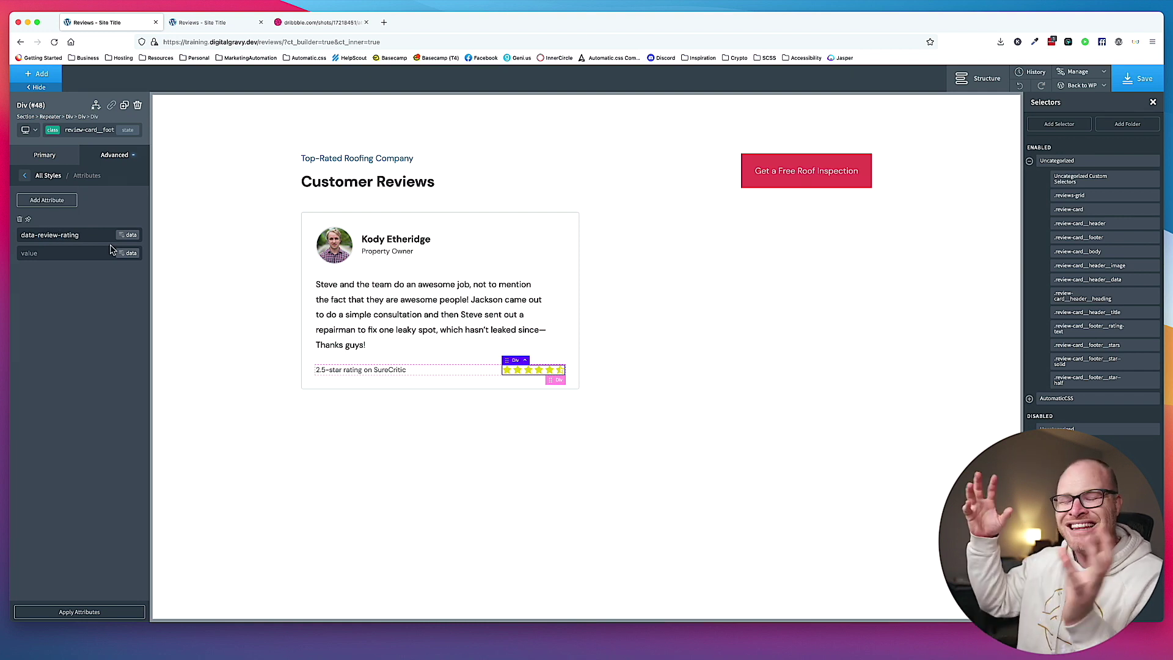
Pull the value from the Customer Rating Meta Box field, rename it data-customer-rating, and save.
{"action": "left_click", "coordinate": [56, 248]}
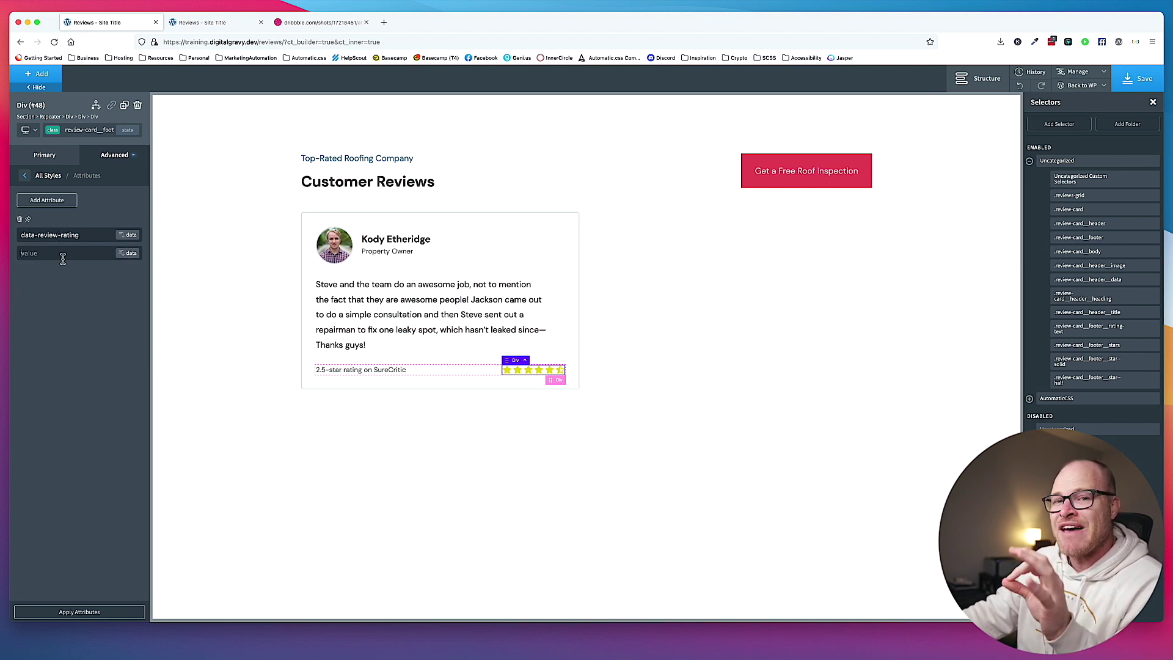
{"action": "left_click", "coordinate": [132, 254]}
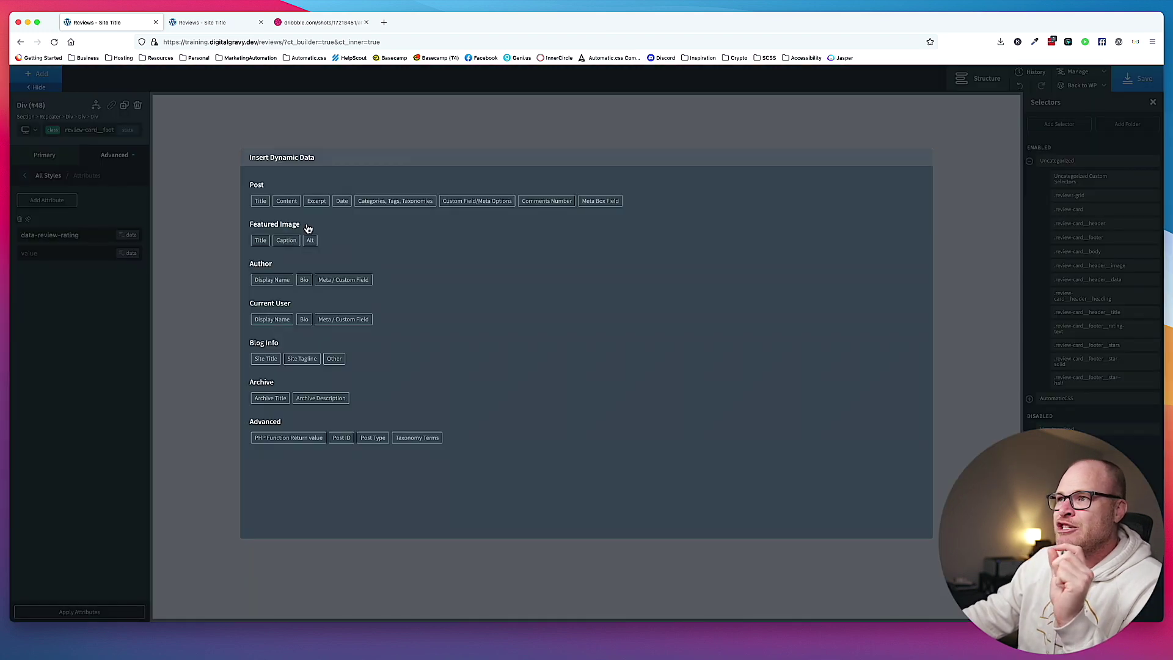
{"action": "left_click", "coordinate": [601, 201]}
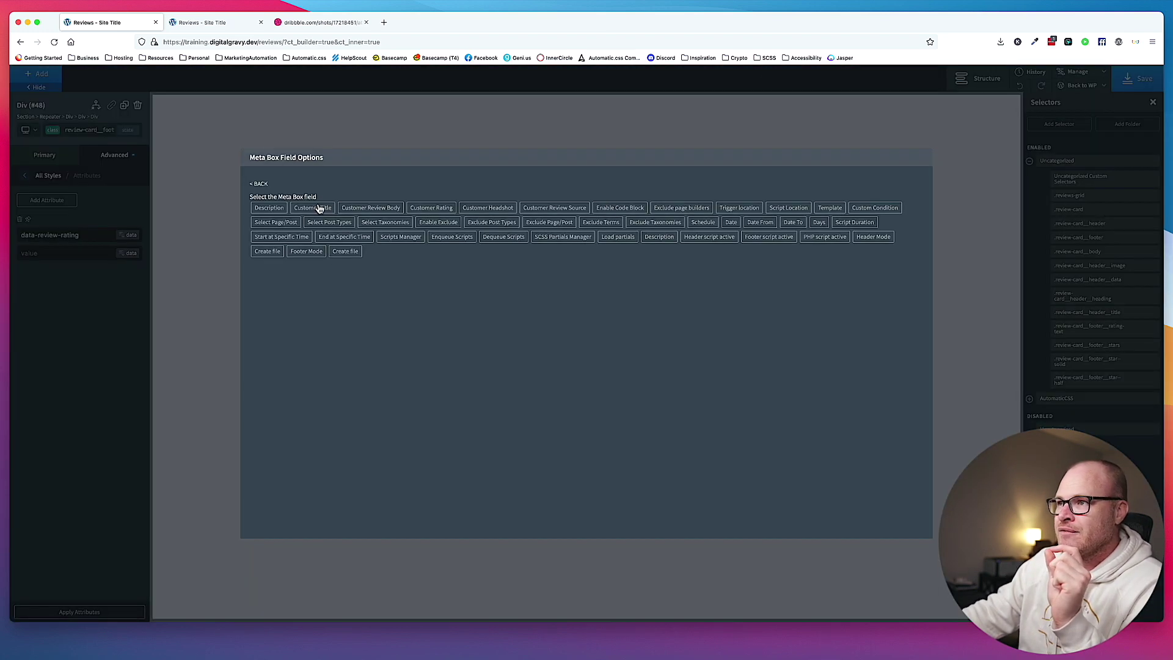
{"action": "left_click", "coordinate": [440, 210]}
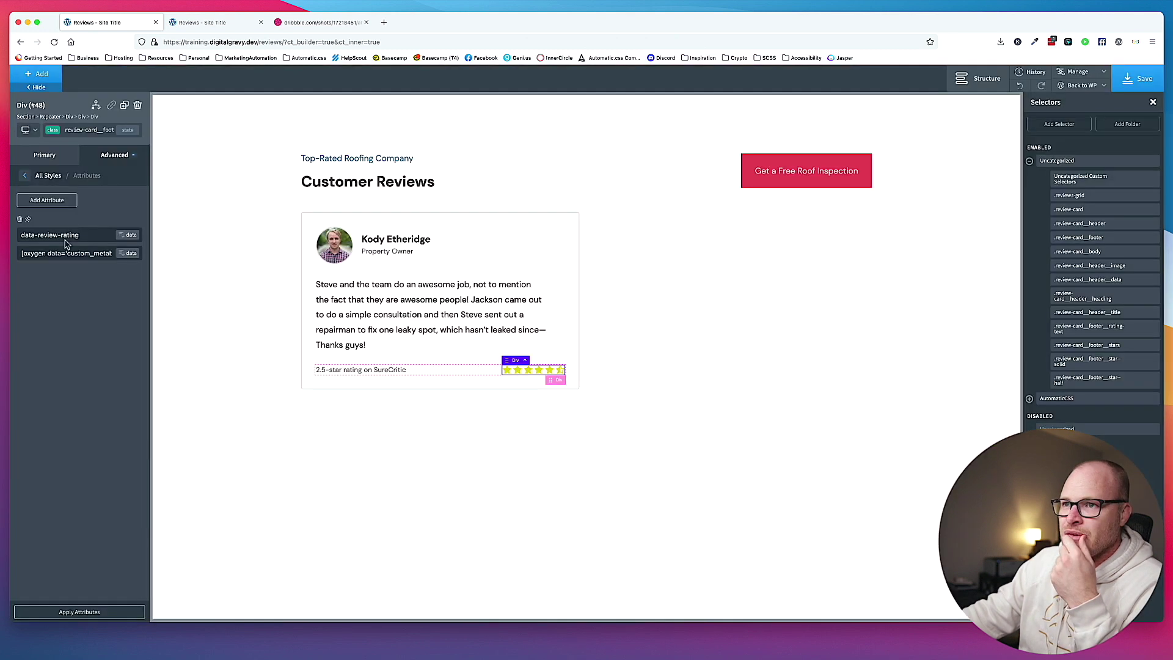
{"action": "double_click", "coordinate": [48, 236]}
{"action": "type", "text": "customer"}
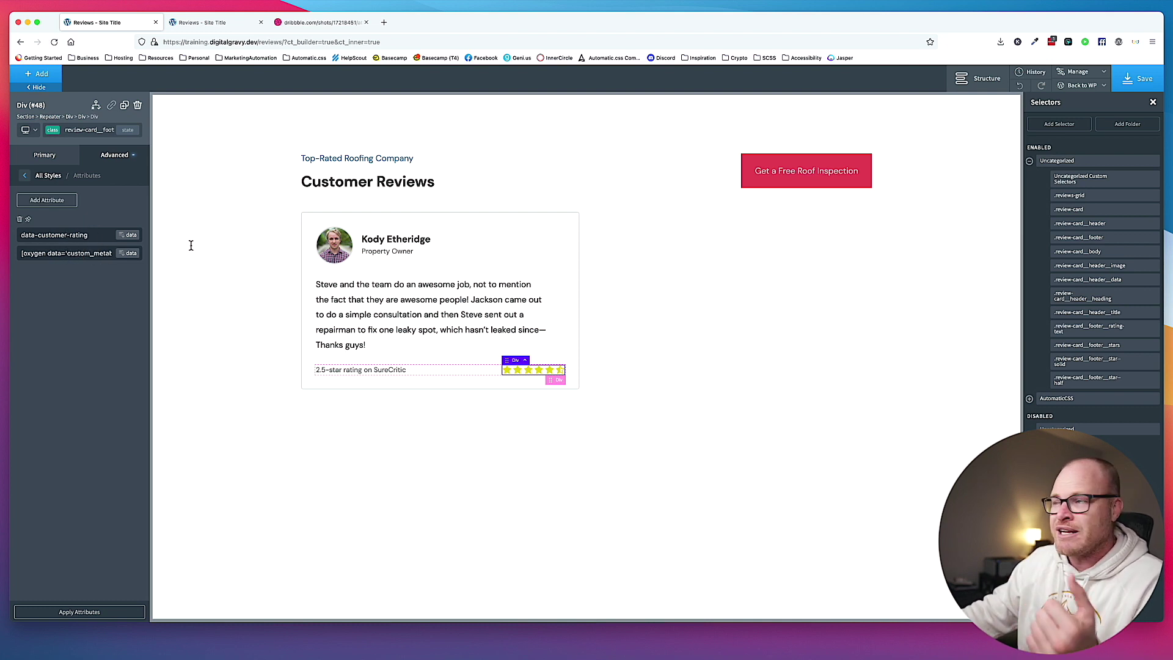
{"action": "key", "text": "super+s"}
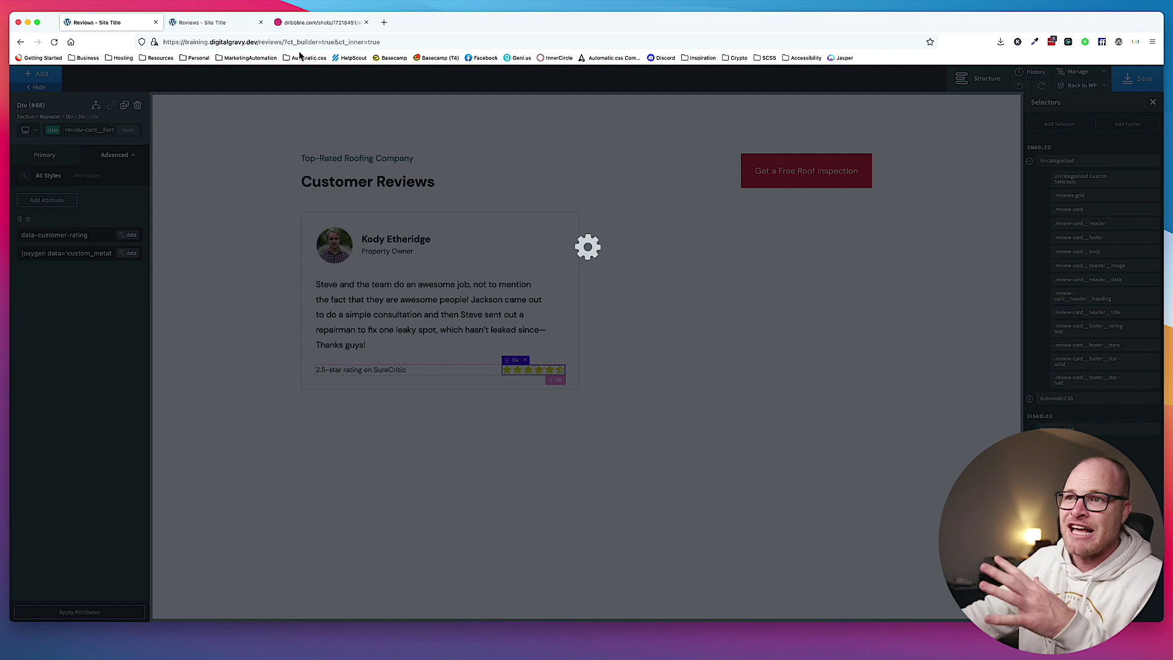
Reload the live Reviews page and inspect the first card's stars div showing data-customer-rating 2.5.
{"action": "left_click", "coordinate": [231, 29]}
{"action": "key", "text": "super+r"}
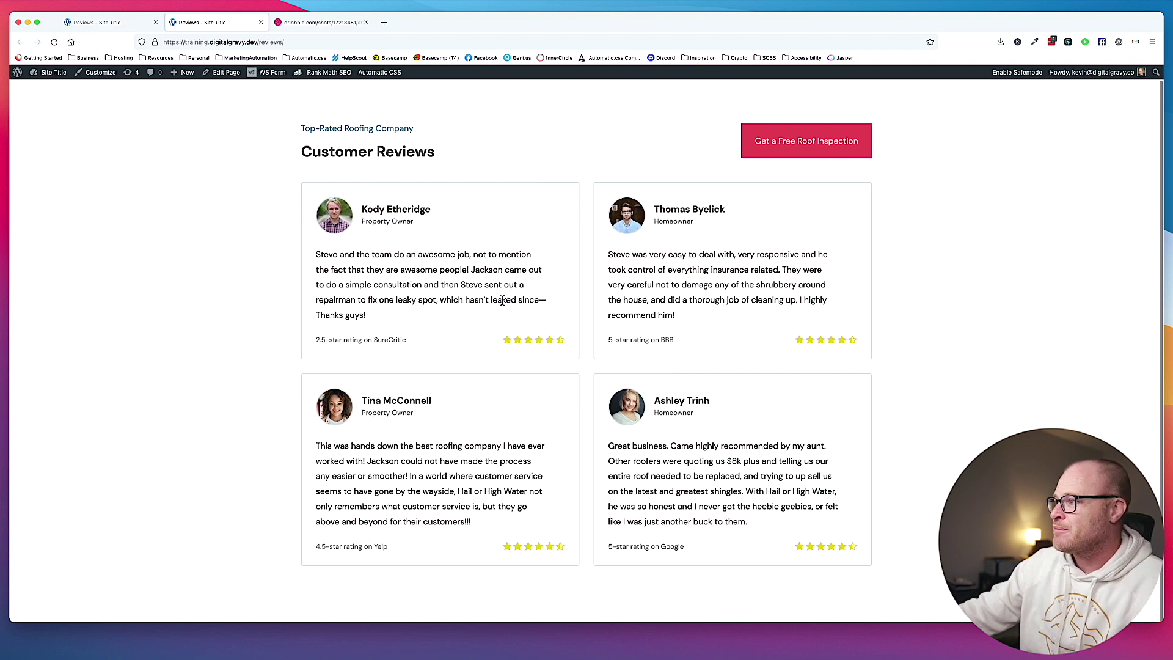
{"action": "right_click", "coordinate": [523, 339]}
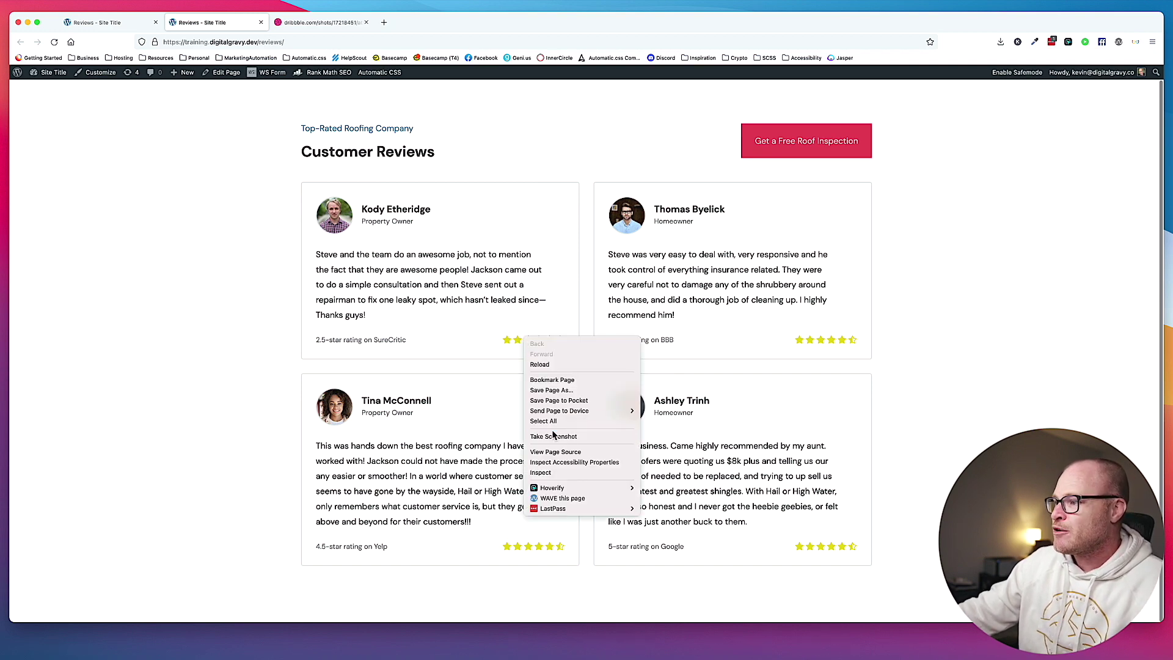
{"action": "left_click", "coordinate": [561, 473]}
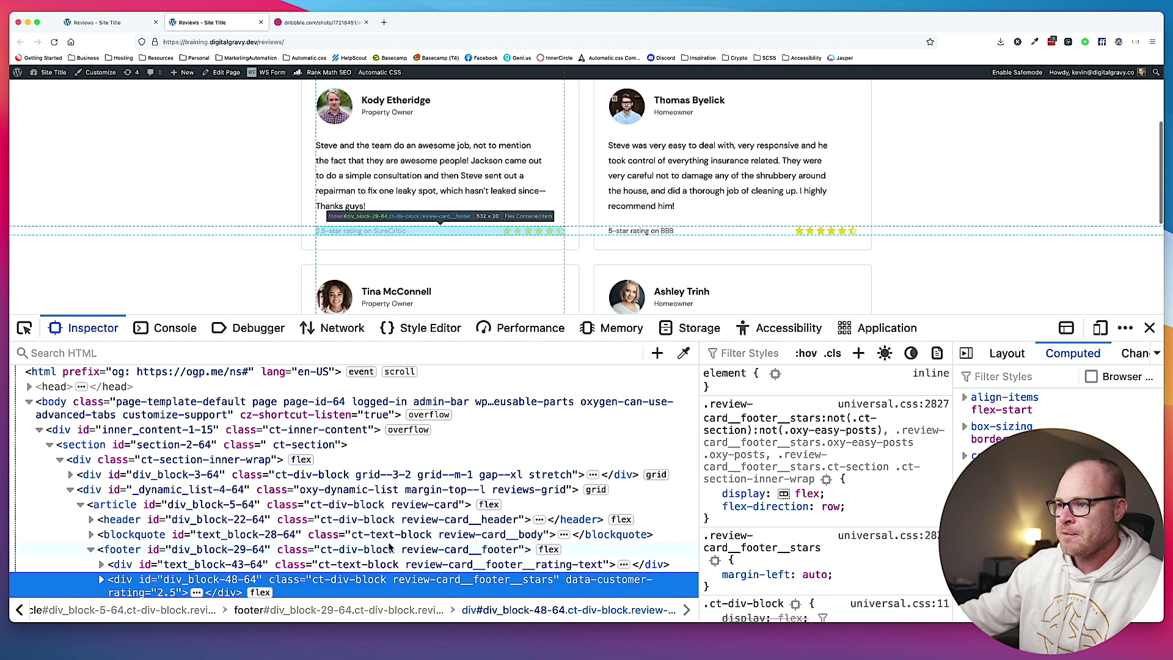
{"action": "scroll", "coordinate": [316, 580], "scroll_direction": "down", "scroll_amount": 1}
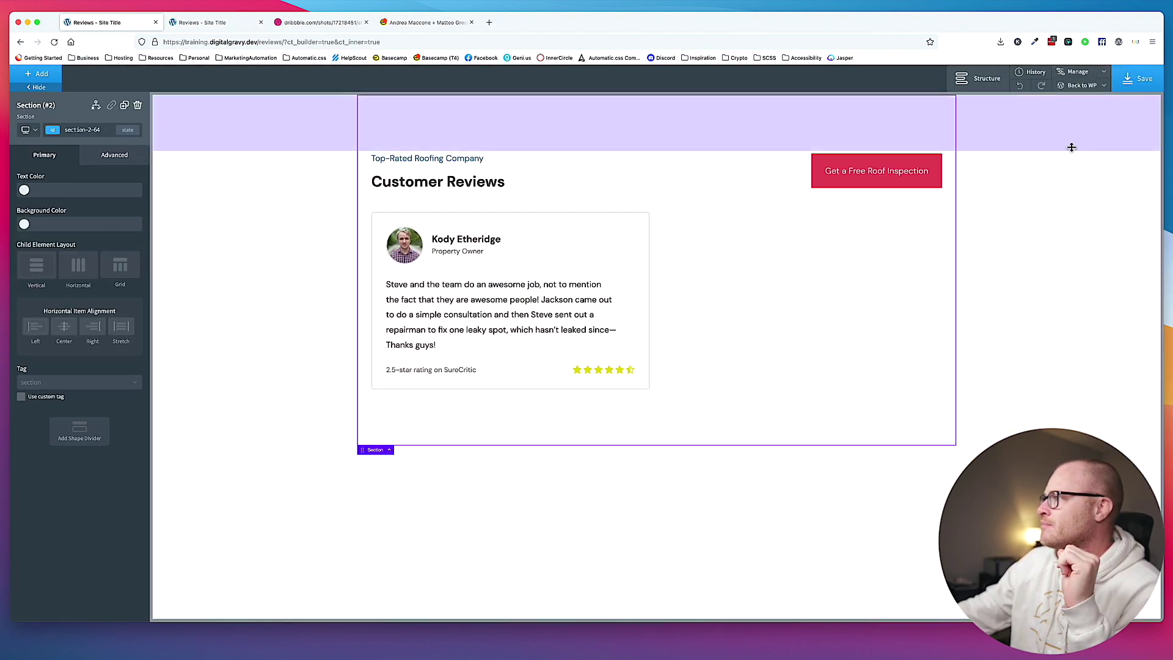
Delete the existing Reviews stylesheet from the Stylesheets list.
{"action": "left_click", "coordinate": [1078, 72]}
{"action": "left_click", "coordinate": [1074, 102]}
{"action": "left_click", "coordinate": [1095, 177]}
{"action": "left_click", "coordinate": [1095, 177]}
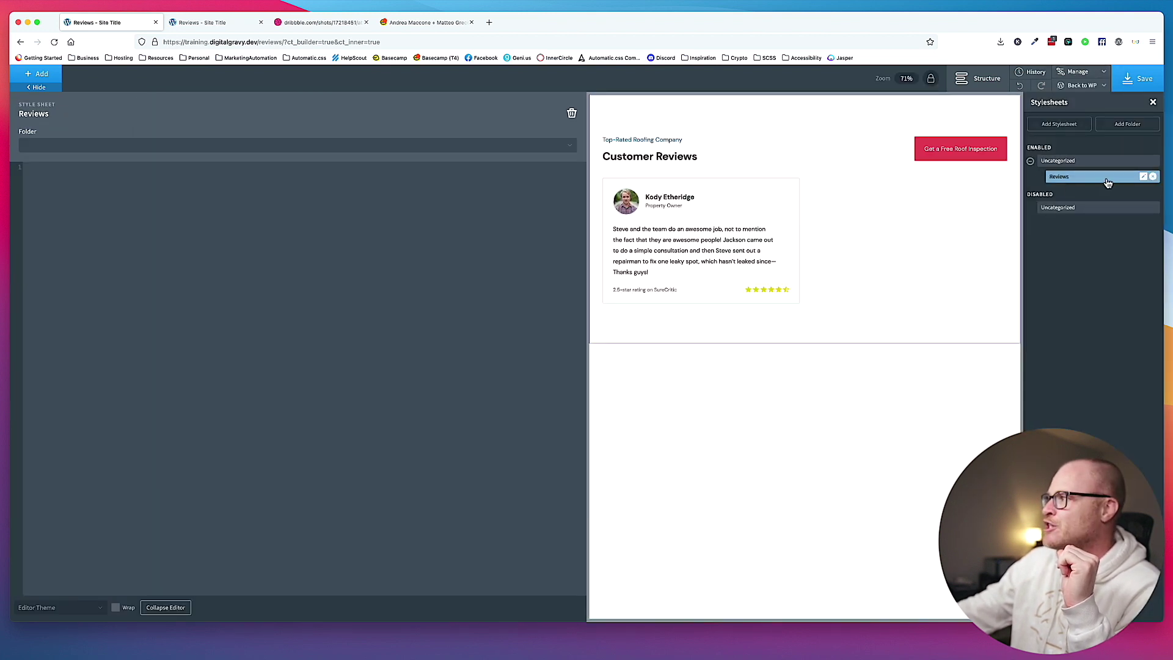
{"action": "left_click", "coordinate": [1153, 177]}
{"action": "left_click", "coordinate": [653, 360]}
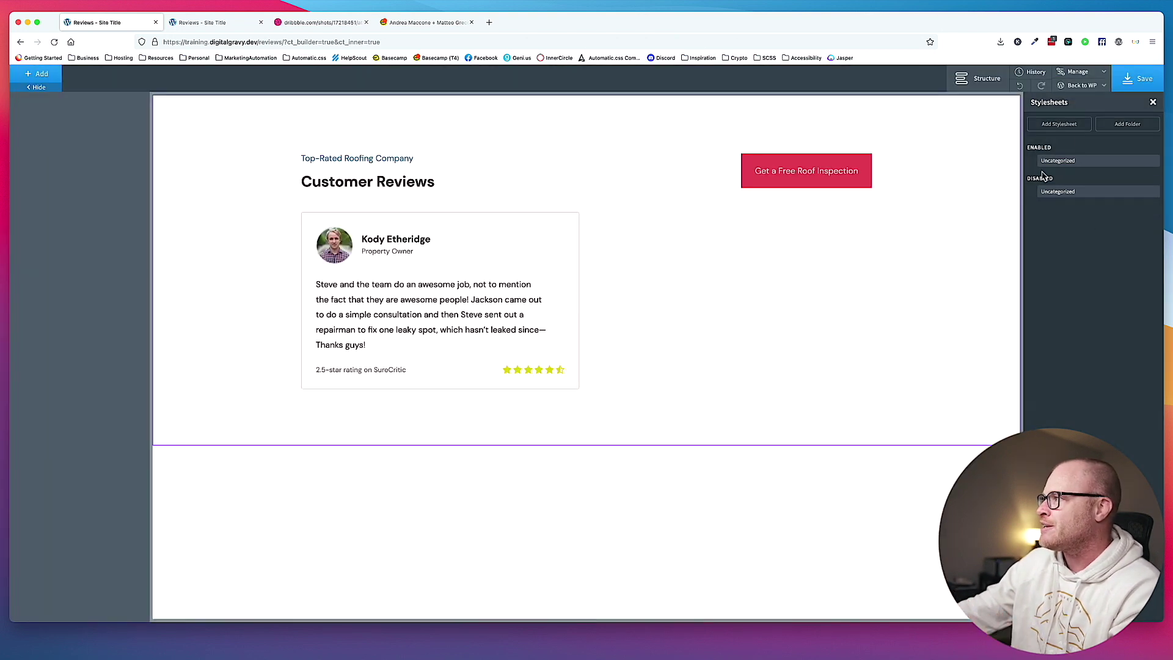
Create a new empty stylesheet named Reviews.
{"action": "left_click", "coordinate": [1066, 125]}
{"action": "type", "text": "Reviews"}
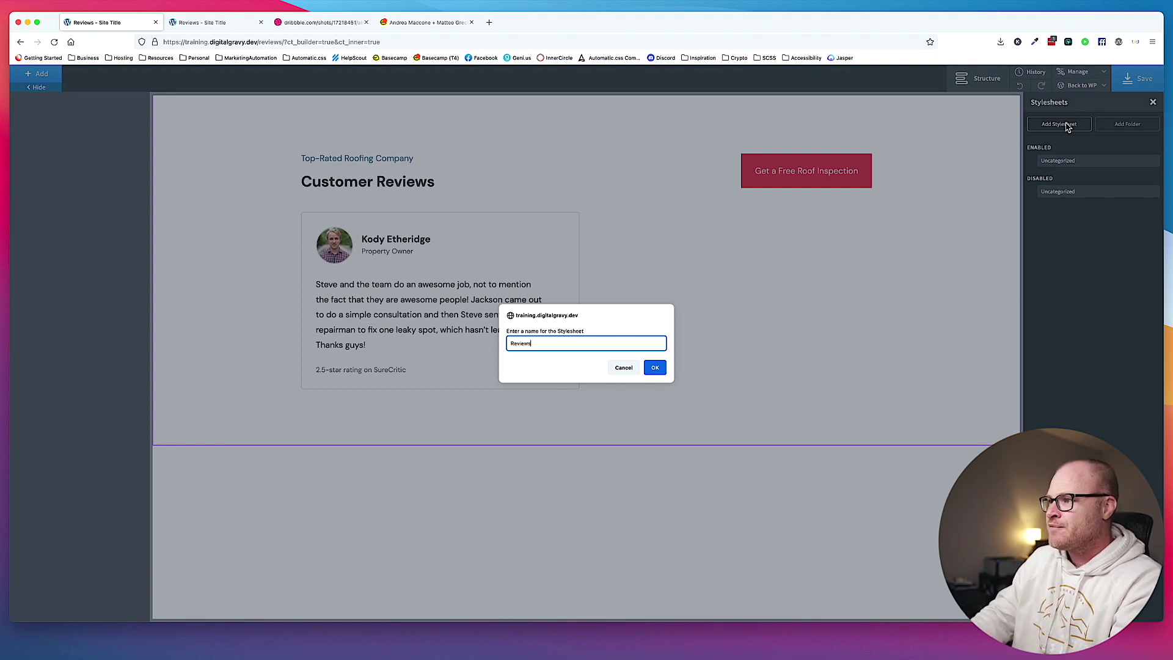
{"action": "key", "text": "Return"}
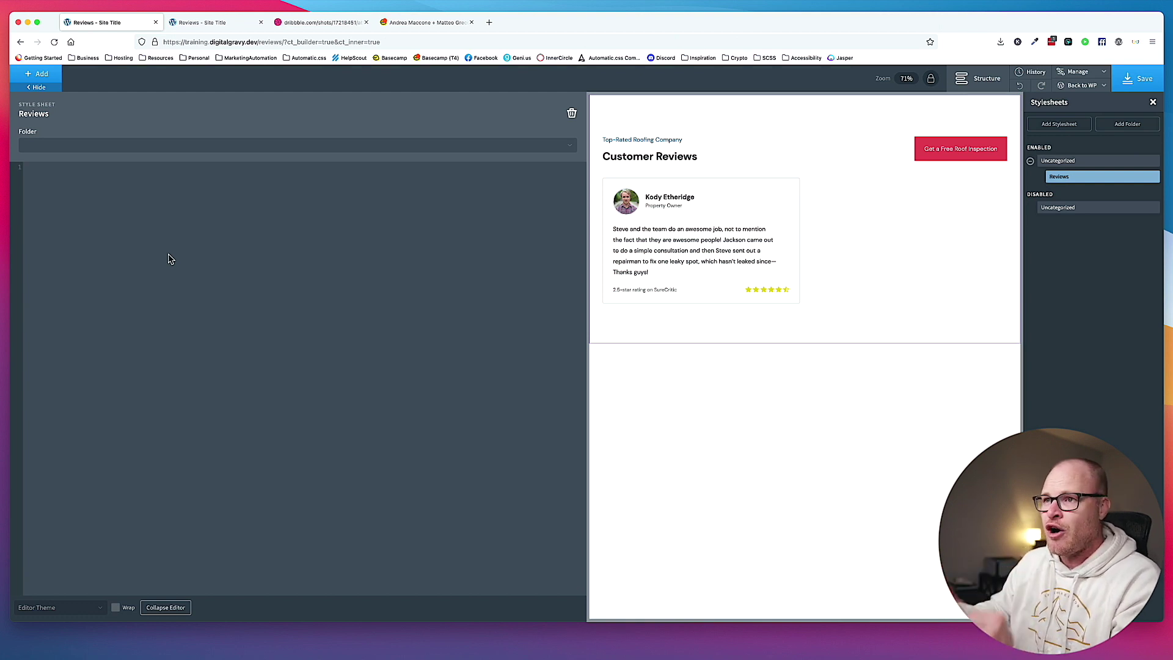
Put an author-name comment on line 1 of the Reviews stylesheet and begin a class selector below.
{"action": "left_click", "coordinate": [71, 180]}
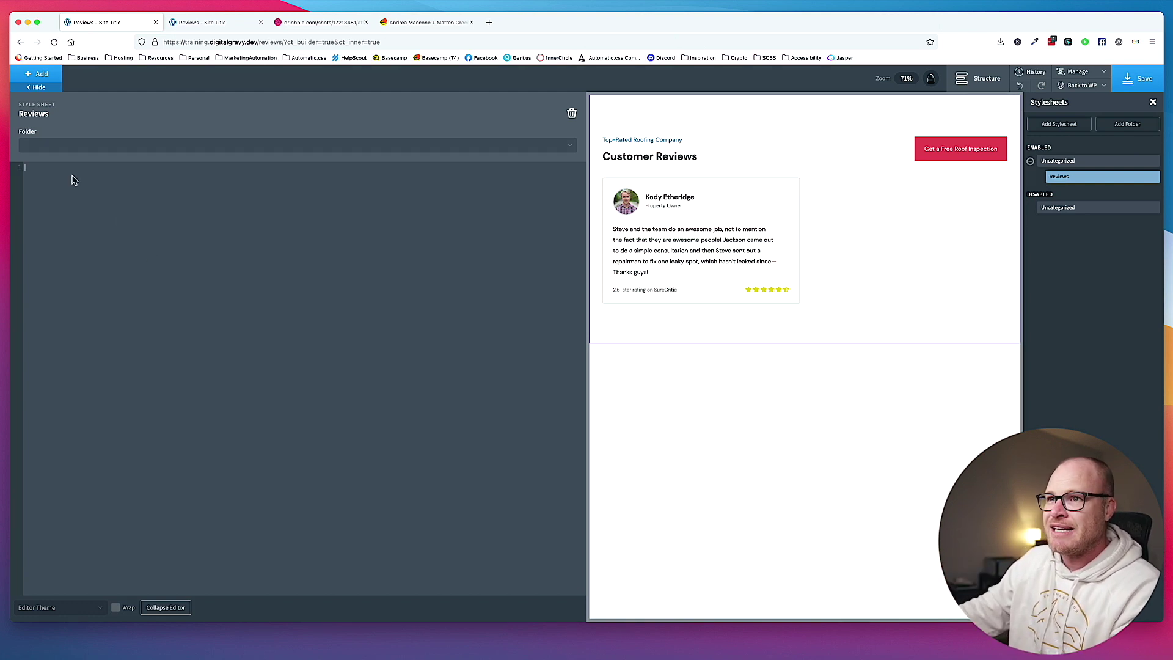
{"action": "key", "text": "super+plus"}
{"action": "key", "text": "super+plus"}
{"action": "key", "text": "super+plus"}
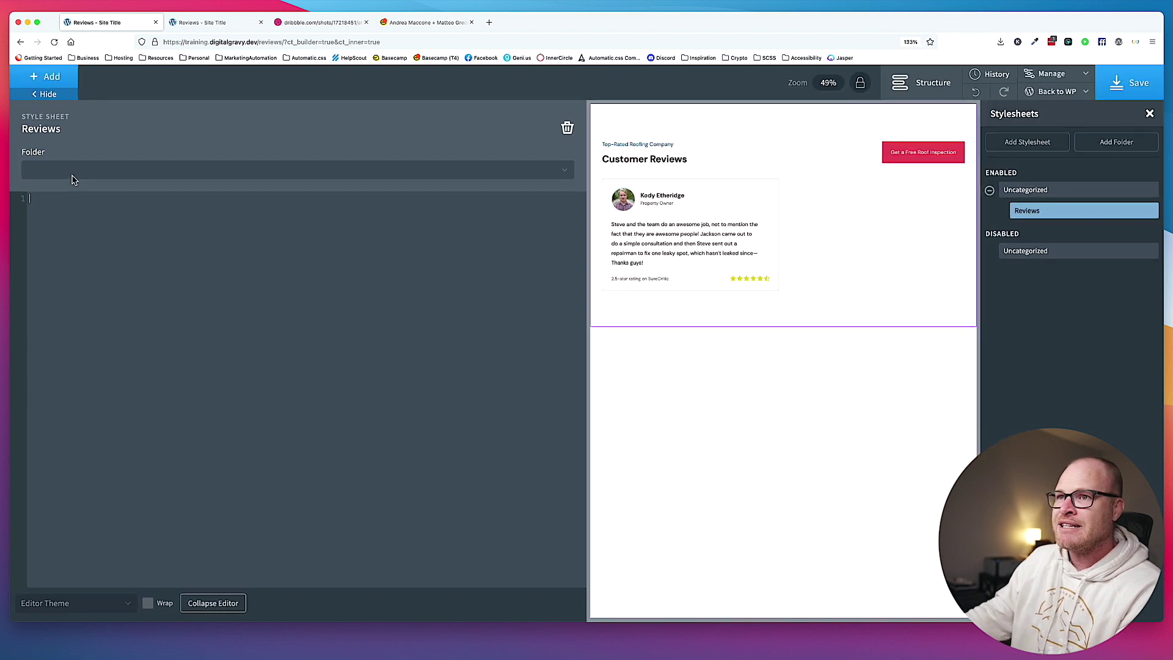
{"action": "type", "text": "/* "}
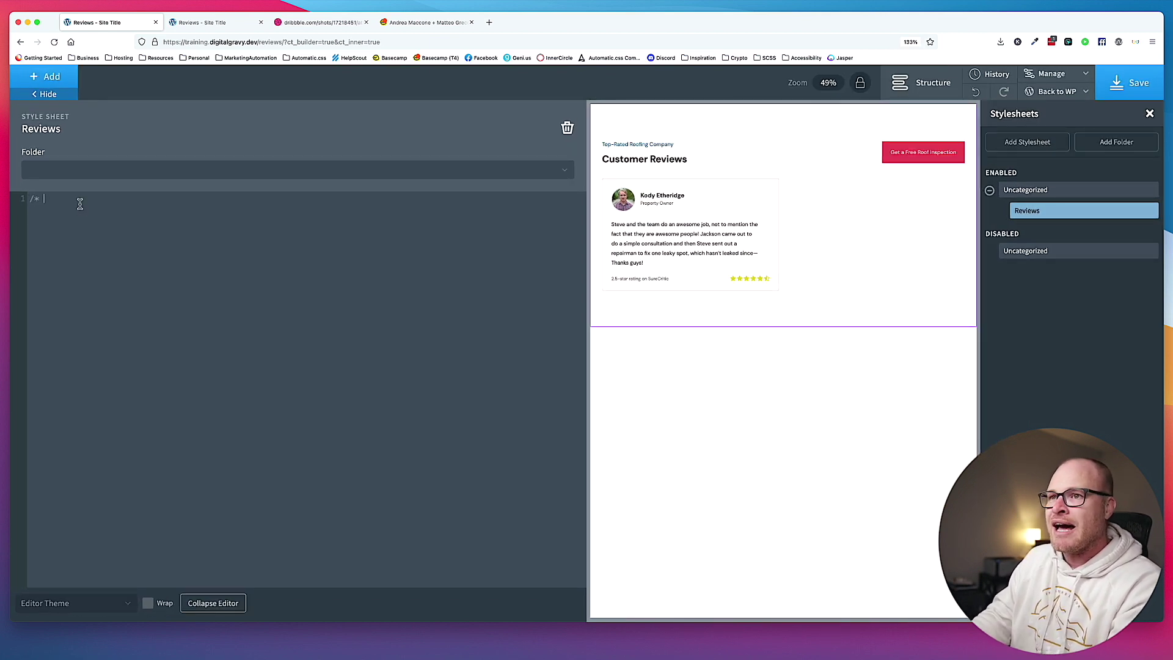
{"action": "type", "text": "Kevin Geary */"}
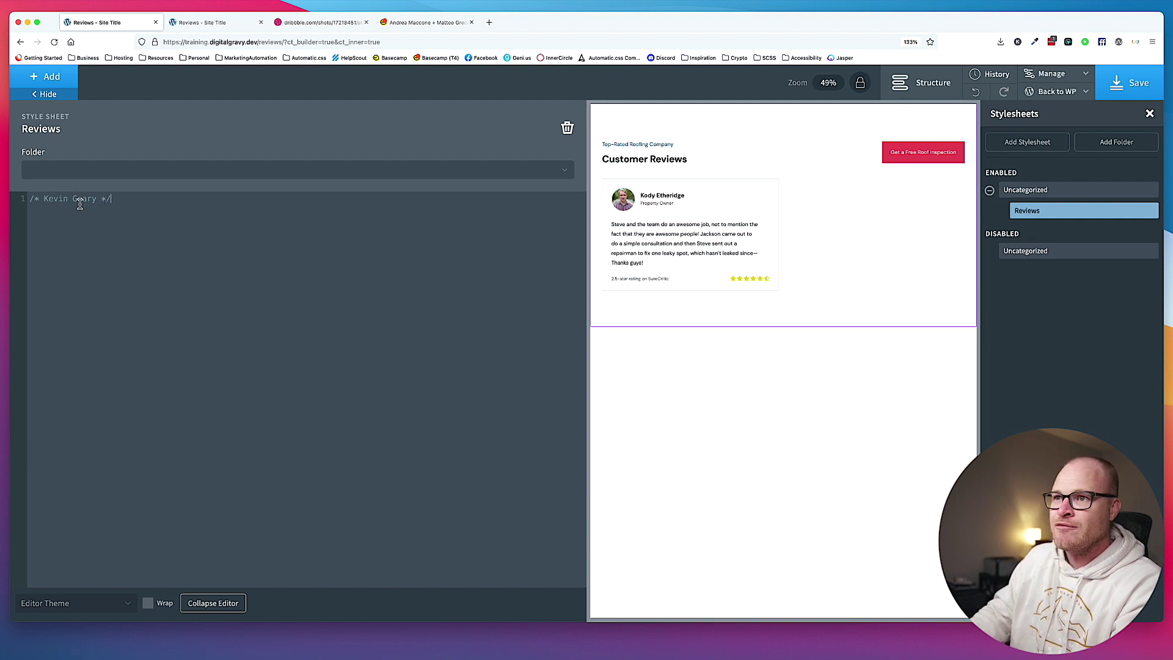
{"action": "key", "text": "Return"}
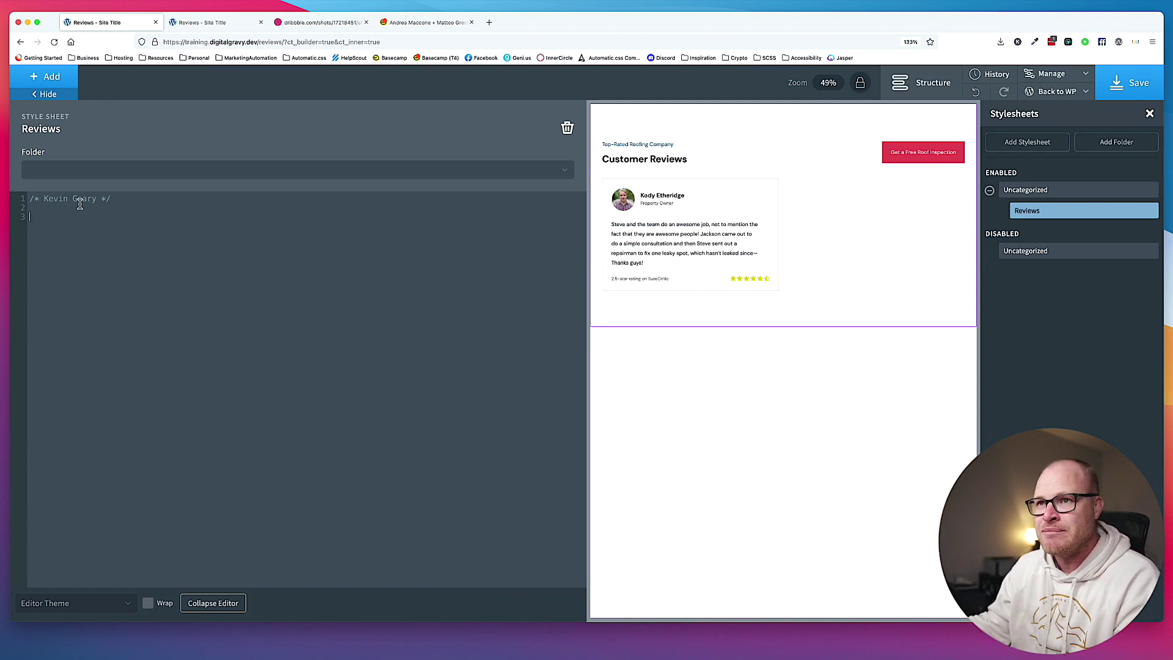
{"action": "left_click", "coordinate": [261, 22]}
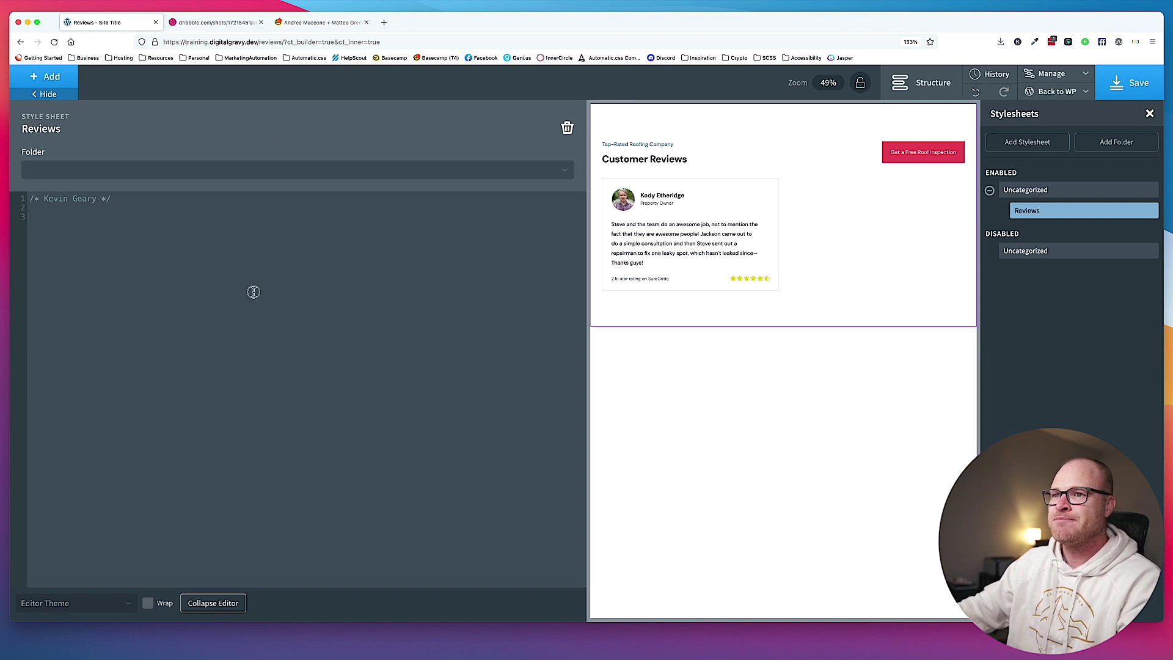
{"action": "type", "text": "."}
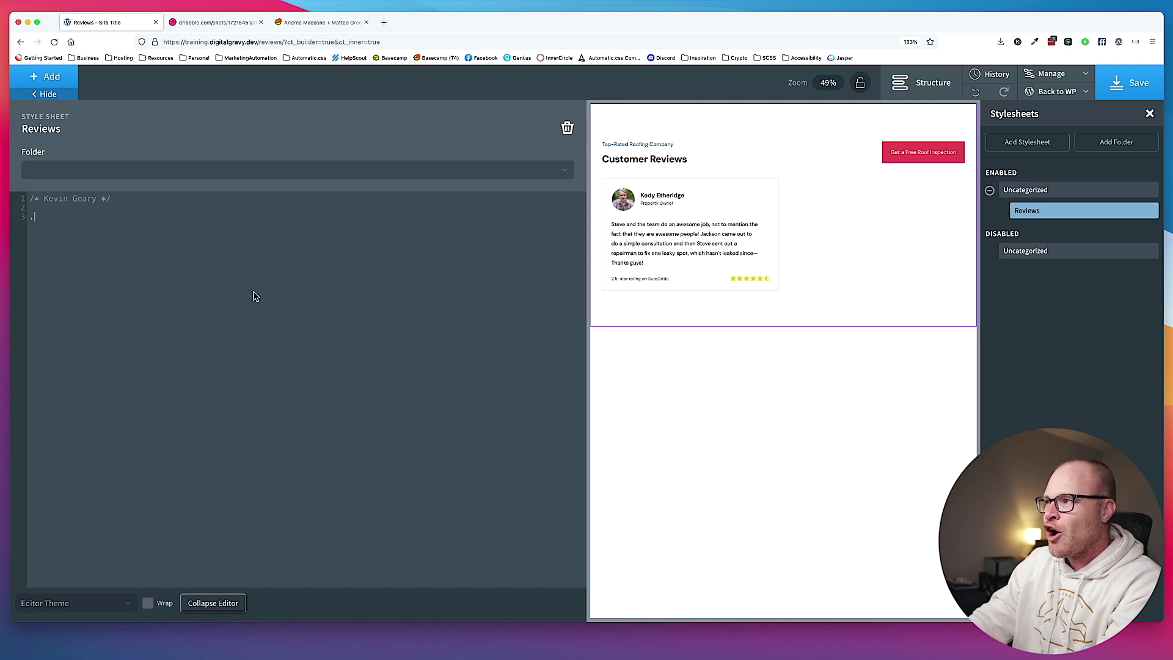
Add .review-card__footer__stars .review-card__footer__star--half { display: none; } and start a [data-customer-rating selector.
{"action": "type", "text": "revi"}
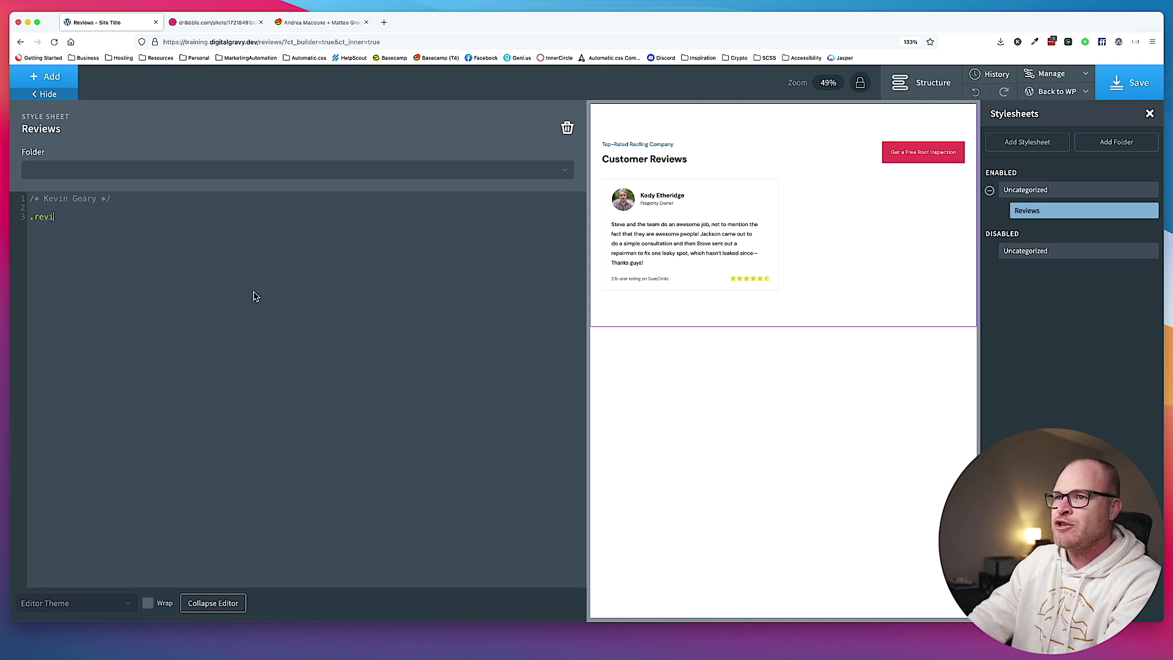
{"action": "type", "text": "ew-card__footer__st"}
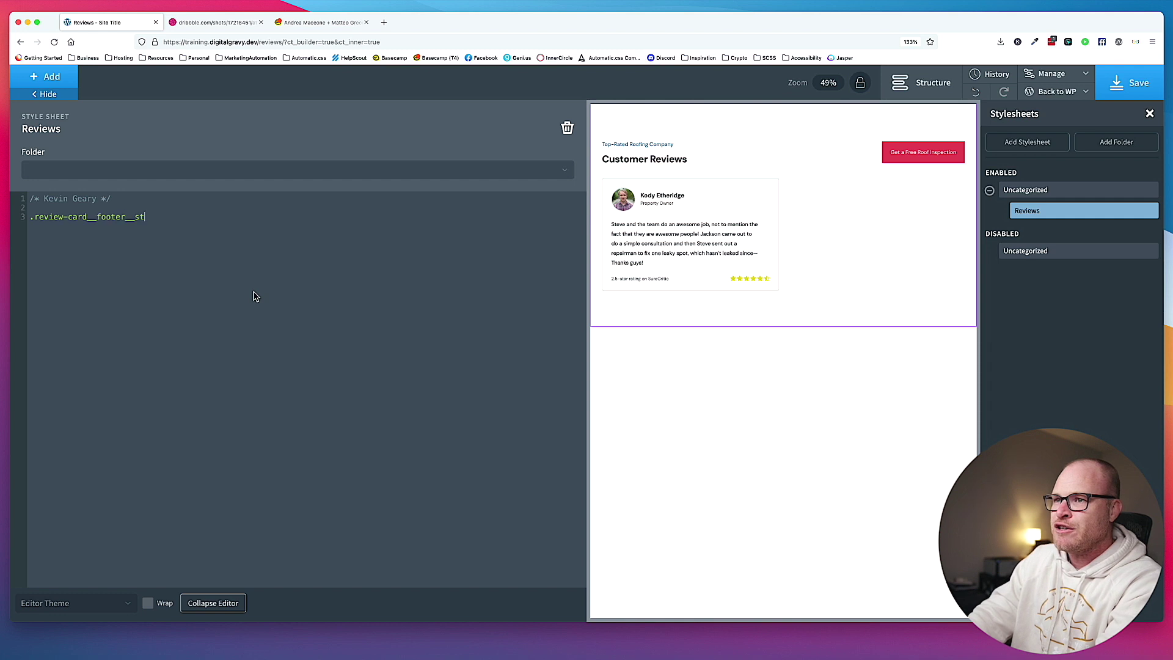
{"action": "type", "text": "ars .re"}
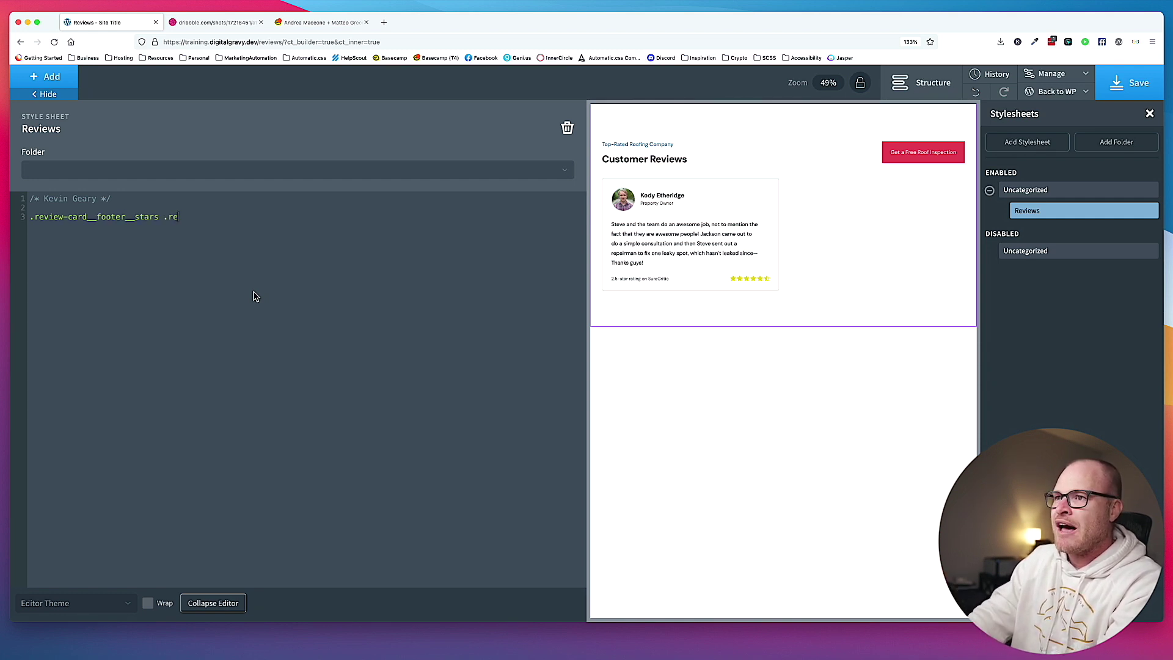
{"action": "type", "text": "view-card"}
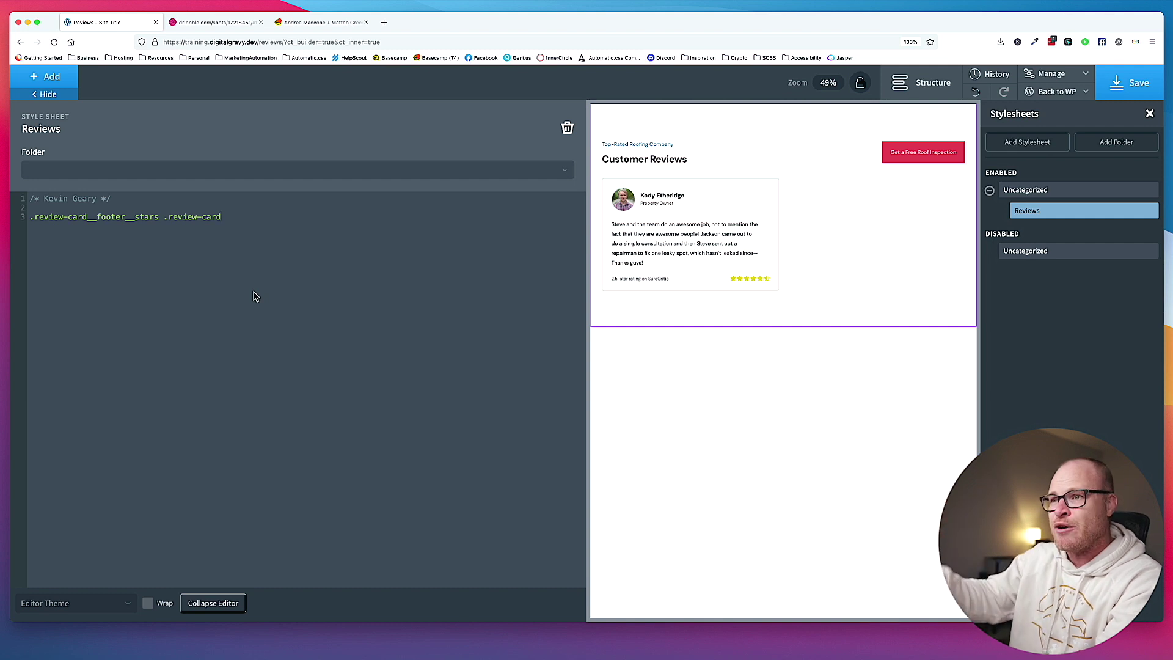
{"action": "type", "text": "__footer"}
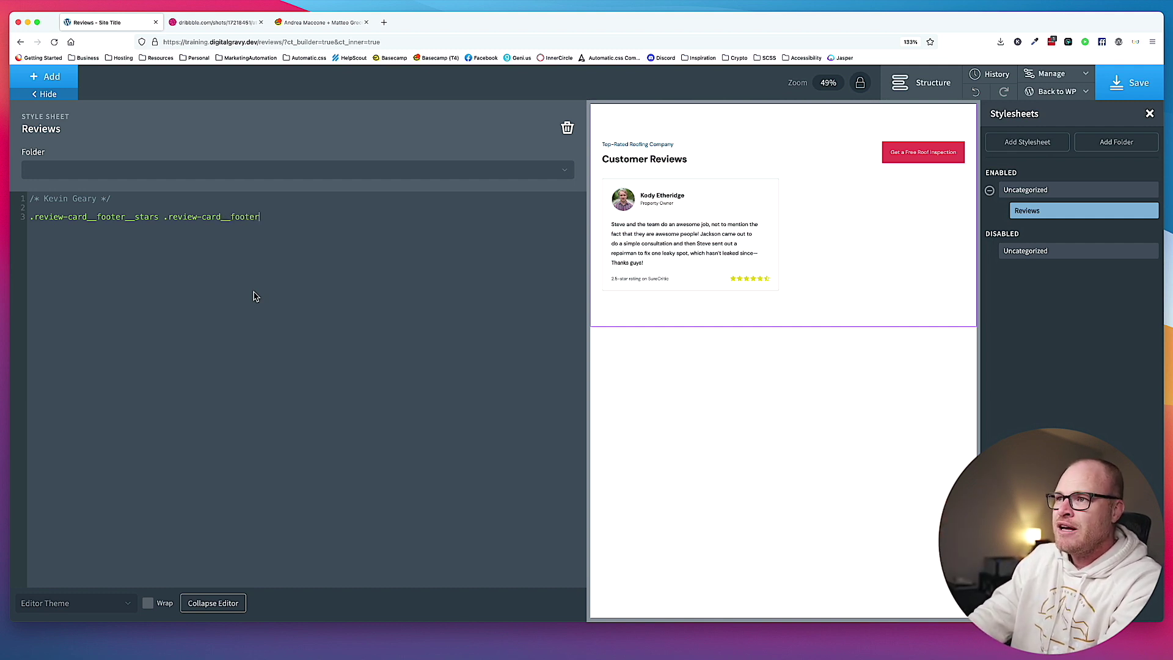
{"action": "type", "text": "__star--half {"}
{"action": "key", "text": "Return"}
{"action": "type", "text": "display: none;"}
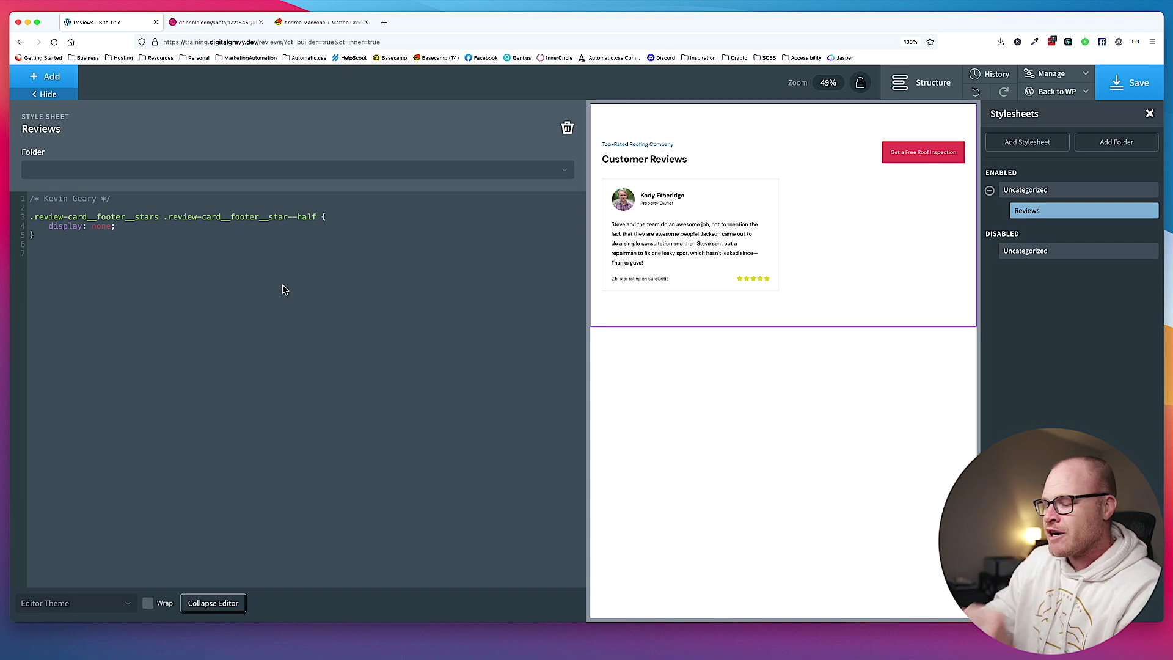
{"action": "type", "text": "[data-"}
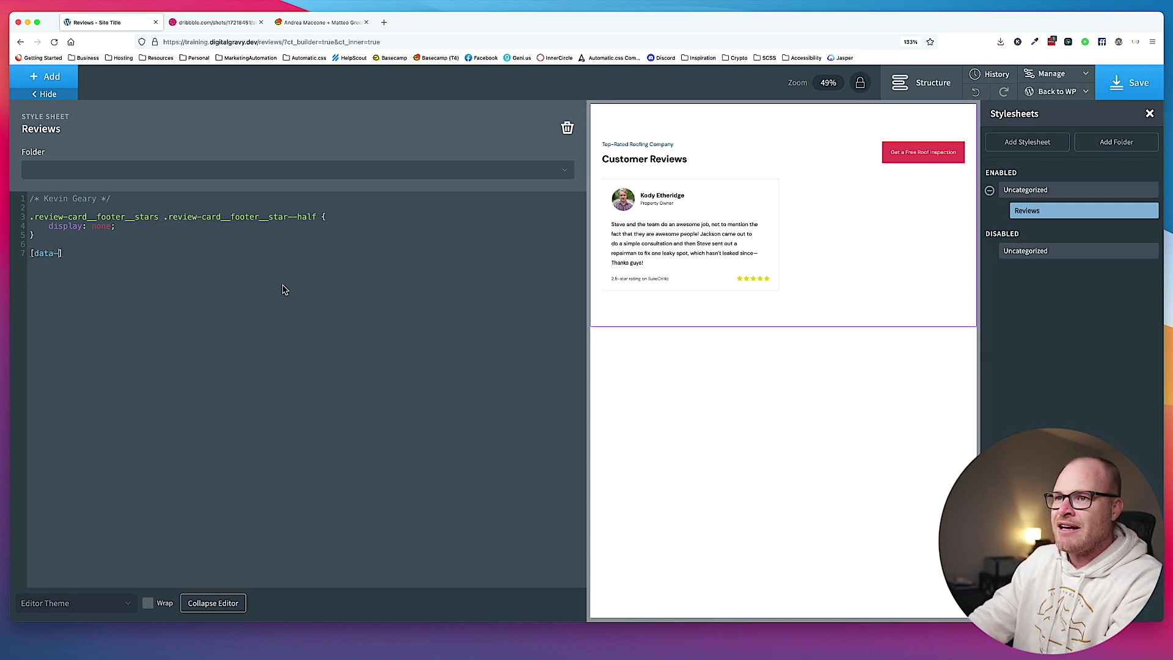
{"action": "type", "text": "customer-rating"}
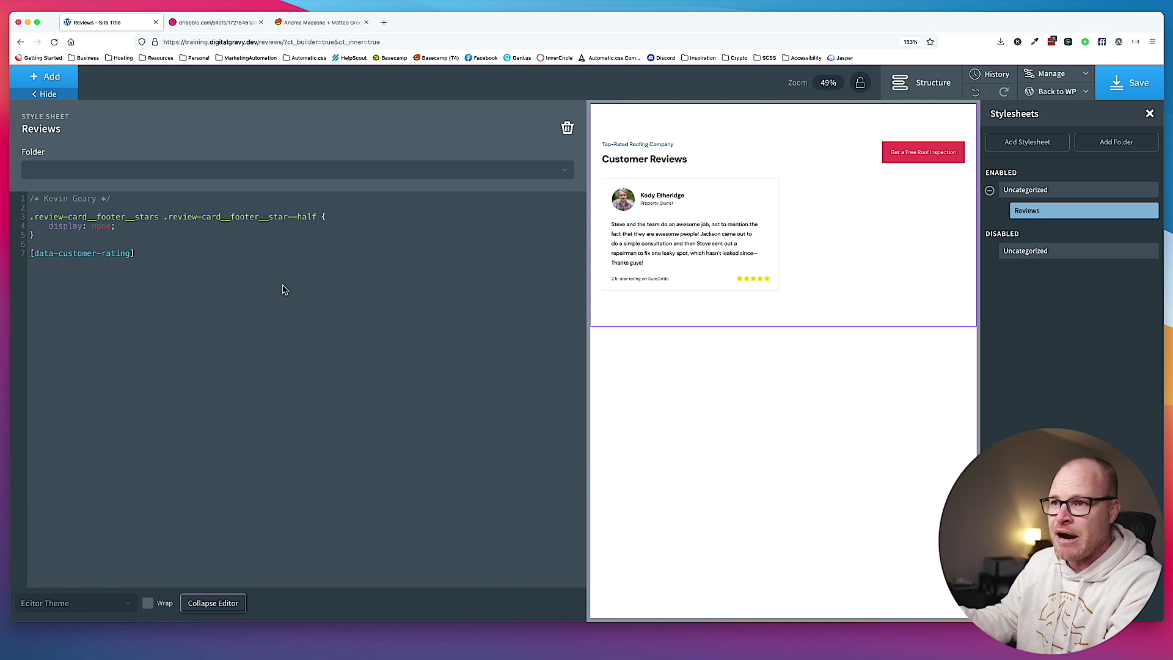
Complete line 7's selector as [data-customer-rating=""].review-card__footer__stars, fixing typos.
{"action": "type", "text": "=="}
{"action": "key", "text": "BackSpace"}
{"action": "type", "text": "\"\""}
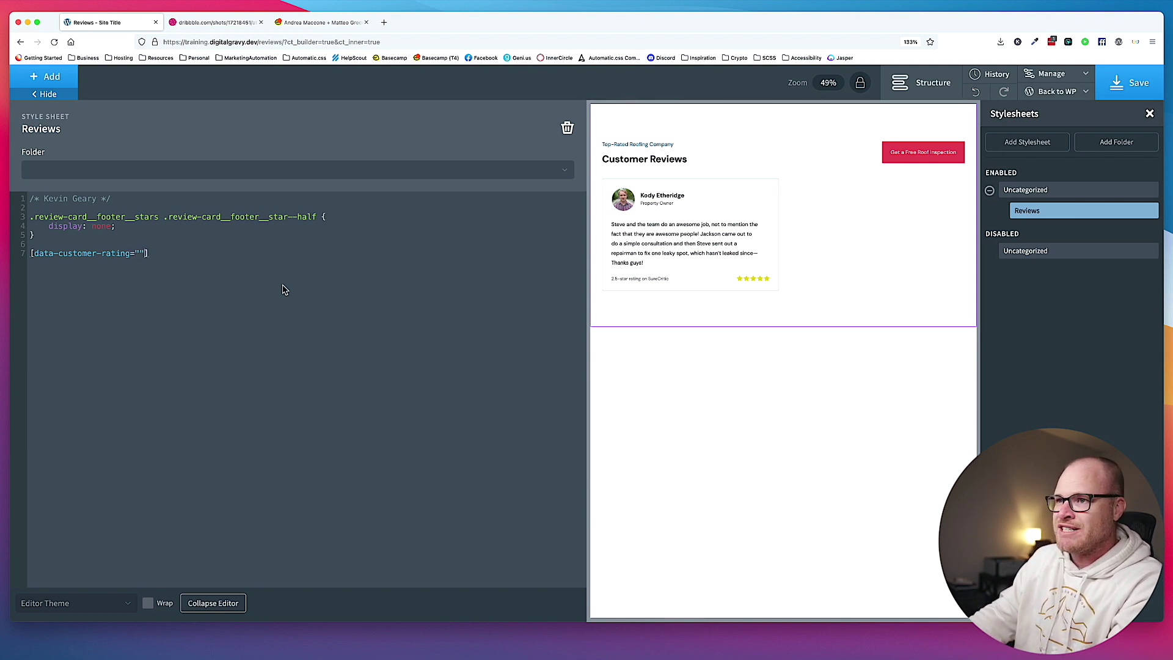
{"action": "key", "text": "BackSpace"}
{"action": "type", "text": "."}
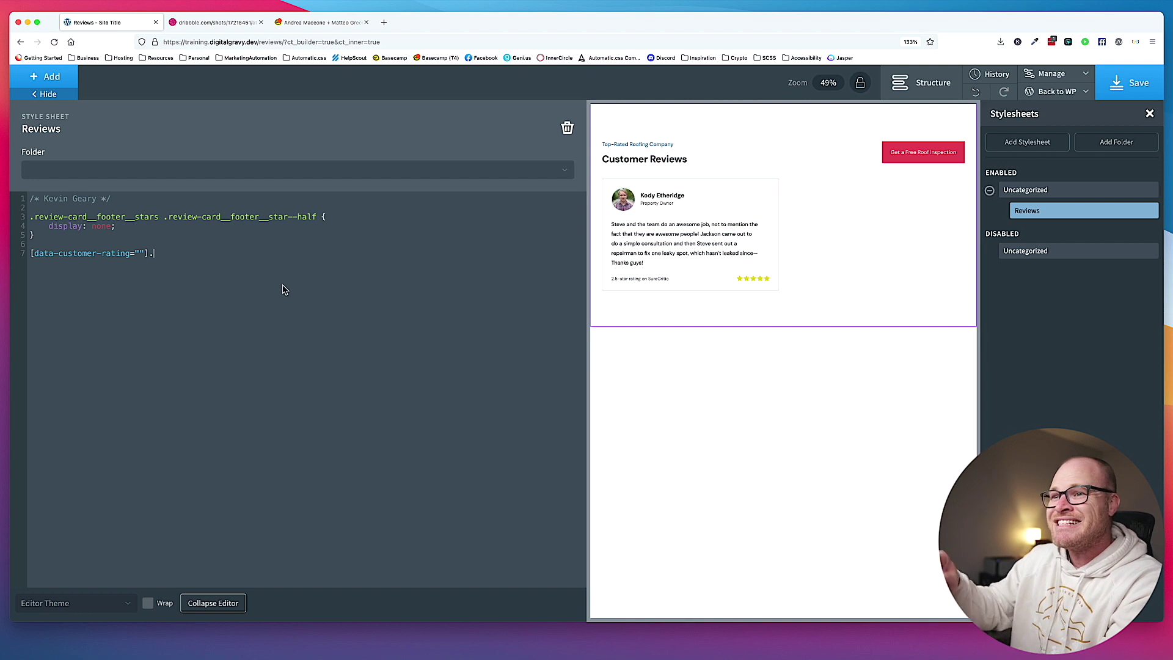
{"action": "type", "text": "review-card_-footer"}
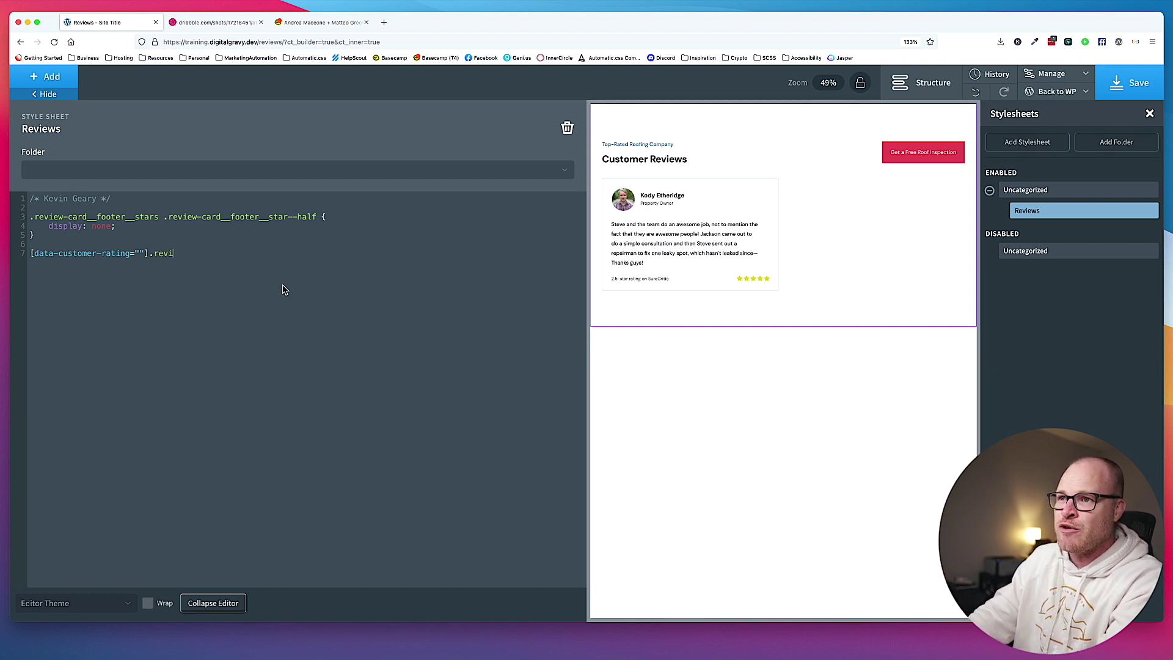
{"action": "key", "text": "BackSpace"}
{"action": "key", "text": "BackSpace"}
{"action": "key", "text": "BackSpace"}
{"action": "key", "text": "BackSpace"}
{"action": "key", "text": "BackSpace"}
{"action": "key", "text": "BackSpace"}
{"action": "key", "text": "BackSpace"}
{"action": "type", "text": "_footer__stars"}
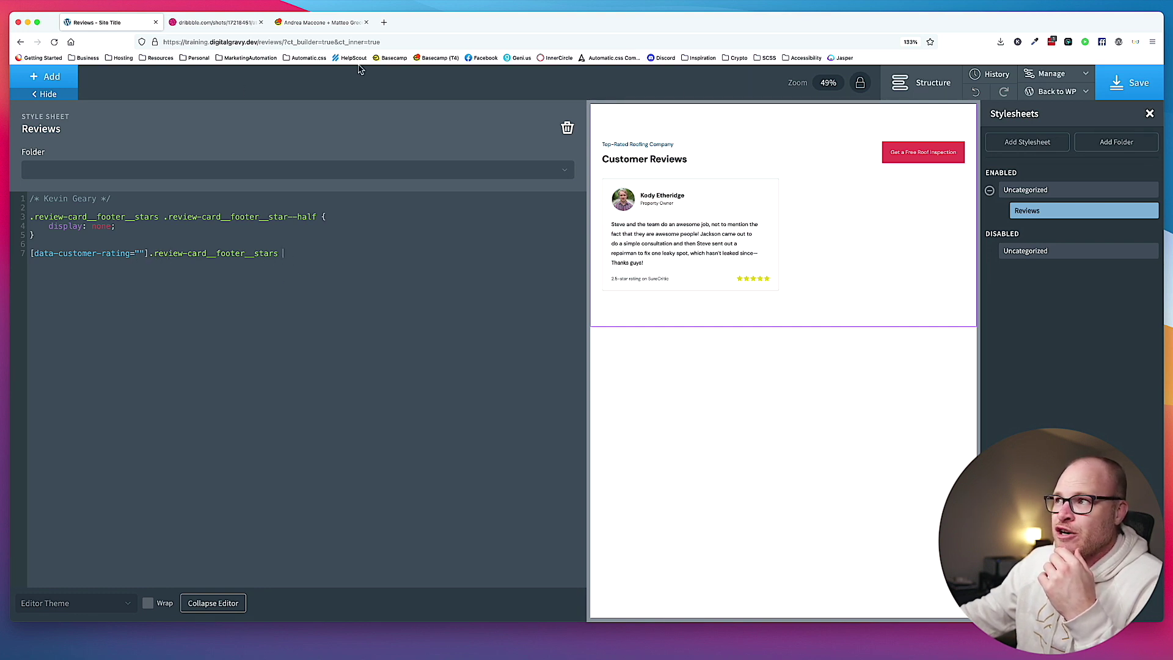
Open the live Reviews front-end page in a new browser tab.
{"action": "mouse_move", "coordinate": [1057, 91]}
{"action": "left_click", "coordinate": [1046, 110]}
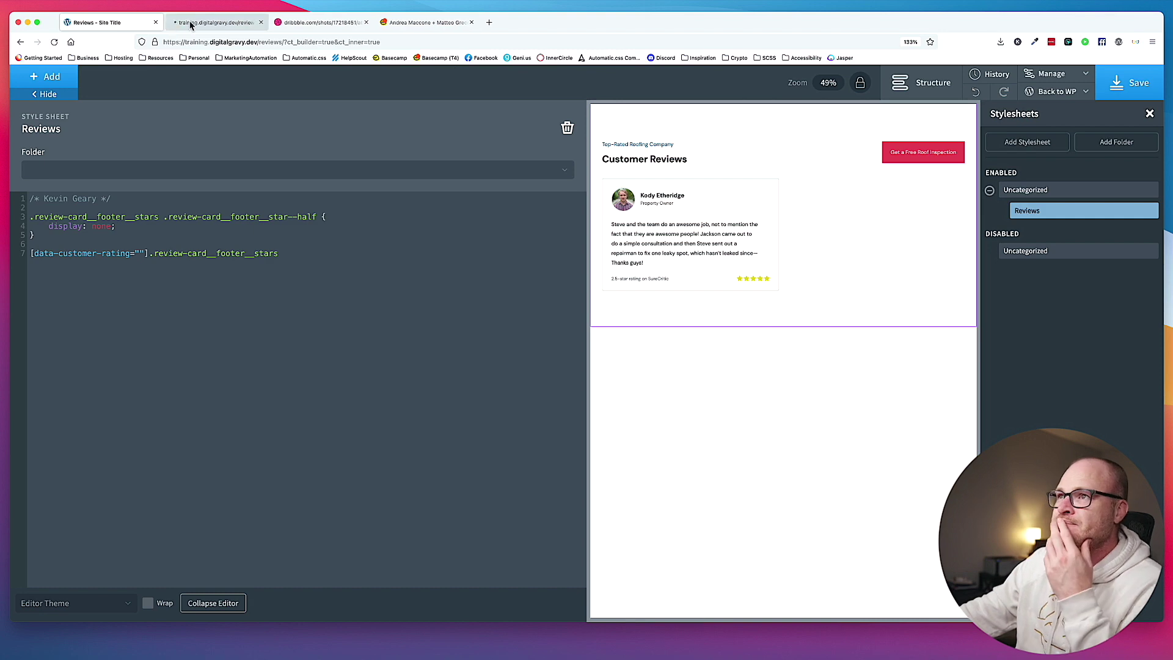
{"action": "left_click", "coordinate": [189, 25]}
Inspect the star rating and select the stars div showing data-customer-rating 2.5.
{"action": "right_click", "coordinate": [432, 267]}
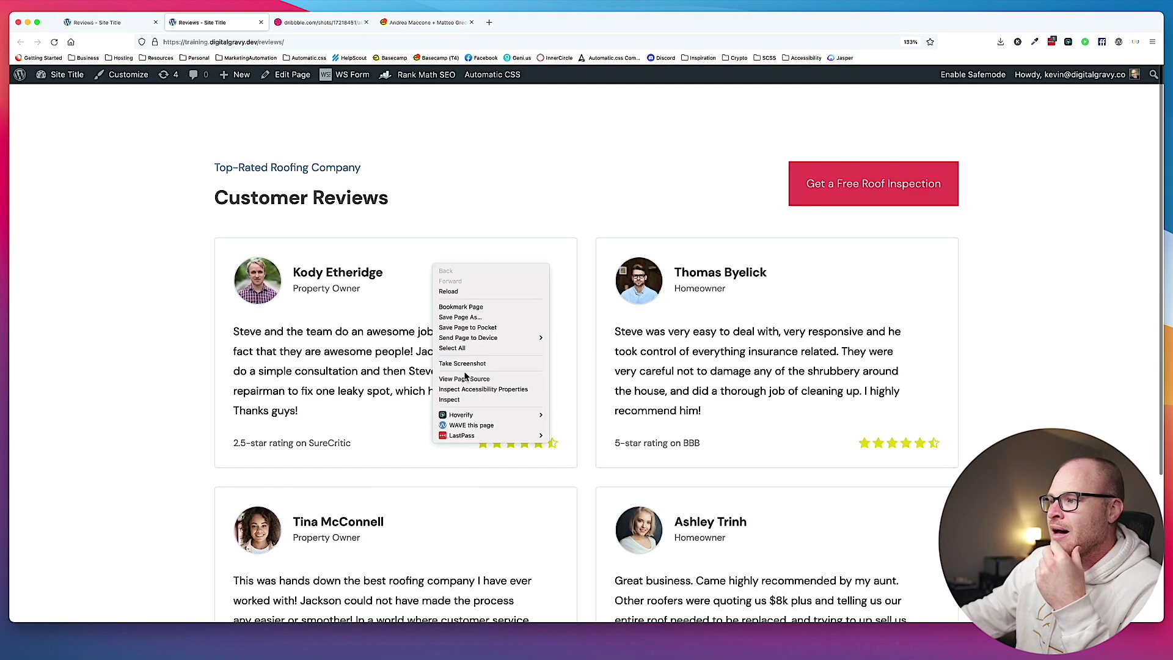
{"action": "left_click", "coordinate": [506, 456]}
{"action": "right_click", "coordinate": [505, 442]}
{"action": "left_click", "coordinate": [546, 575]}
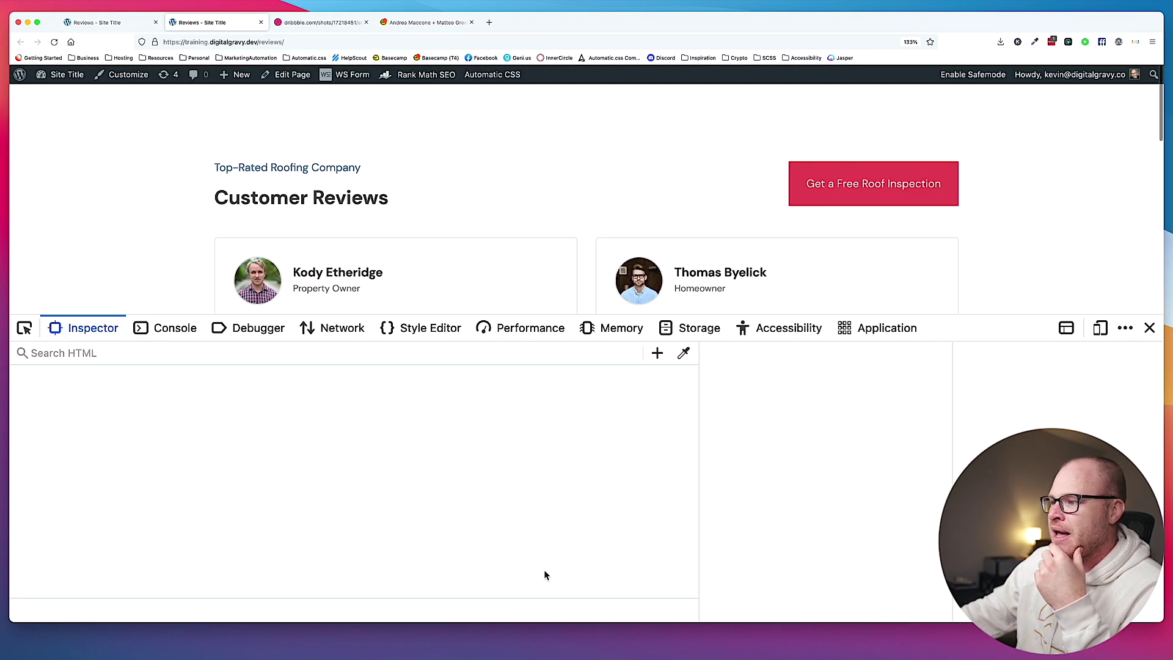
{"action": "scroll", "coordinate": [494, 214], "scroll_direction": "down", "scroll_amount": 2}
{"action": "scroll", "coordinate": [493, 214], "scroll_direction": "down", "scroll_amount": 2}
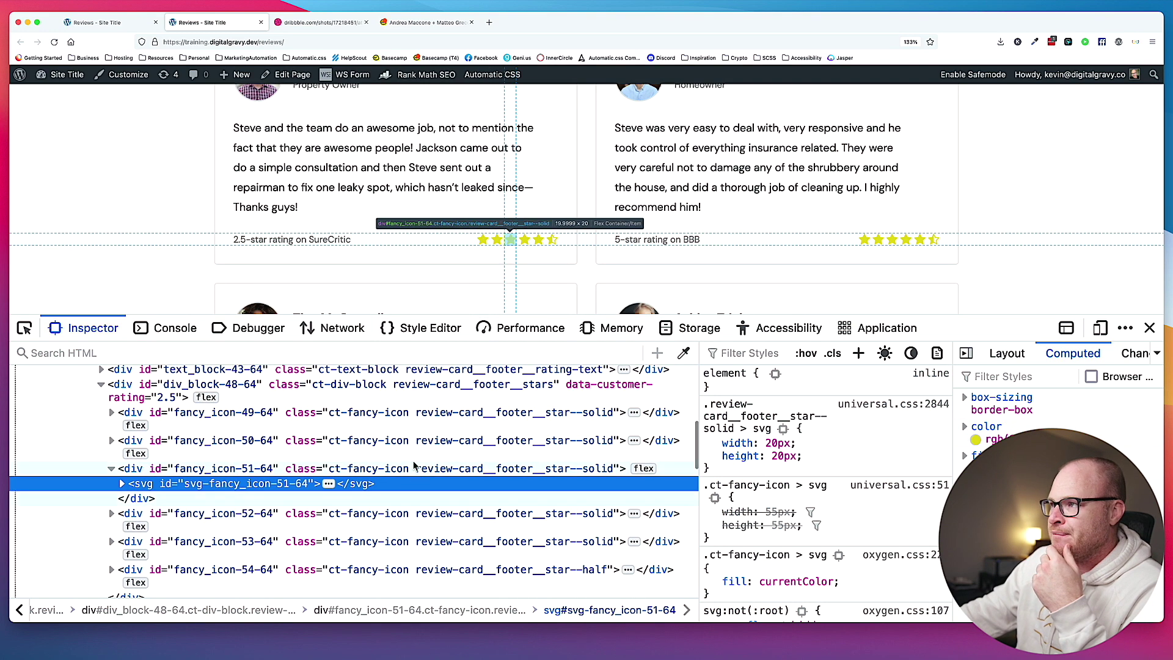
{"action": "left_click", "coordinate": [422, 396]}
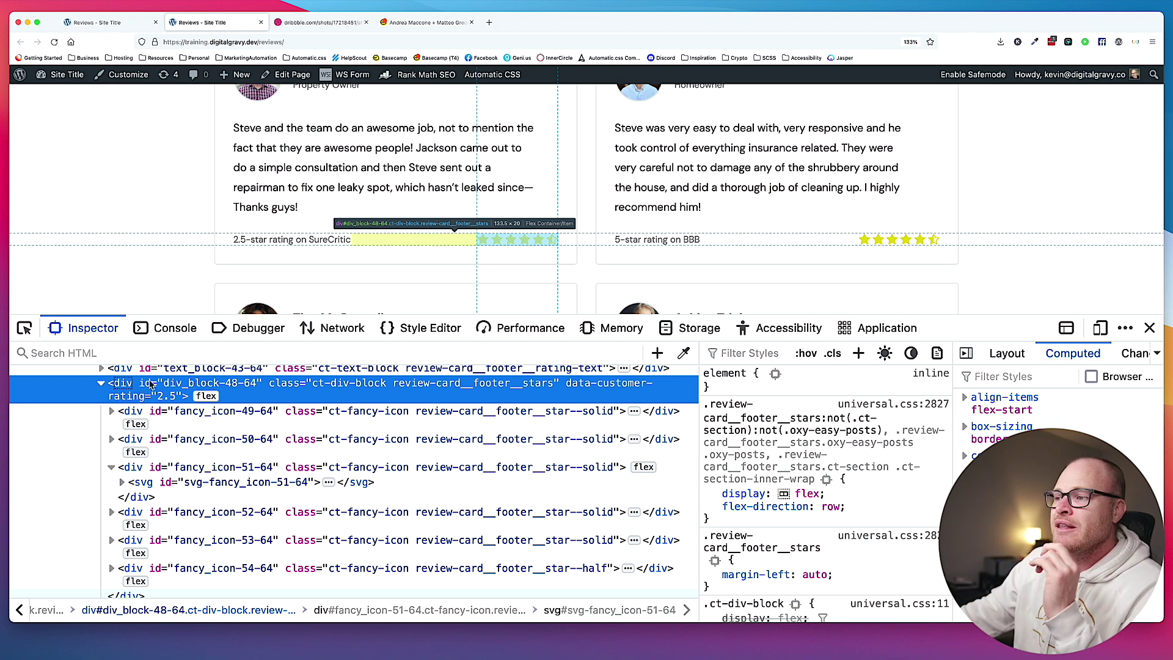
{"action": "left_click", "coordinate": [127, 24]}
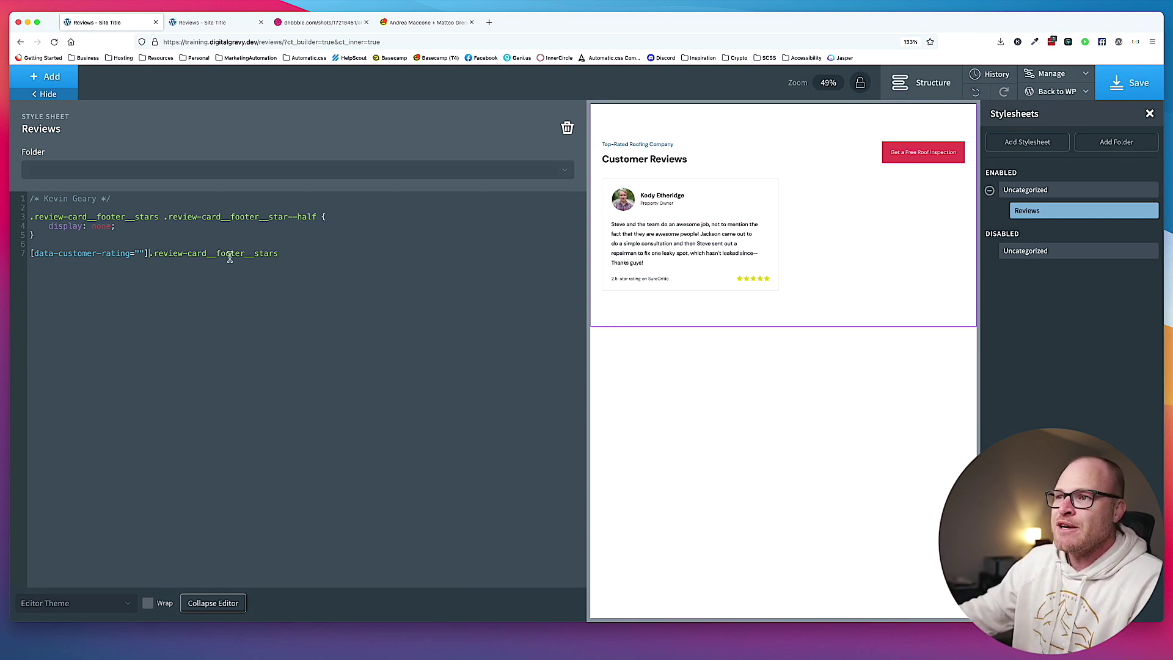
Append .review-card__footer__star--solid { display: none; } to line 7's selector.
{"action": "left_click", "coordinate": [149, 254], "text": "shift"}
{"action": "left_click_drag", "start_coordinate": [149, 254], "coordinate": [31, 253]}
{"action": "left_click", "coordinate": [139, 252]}
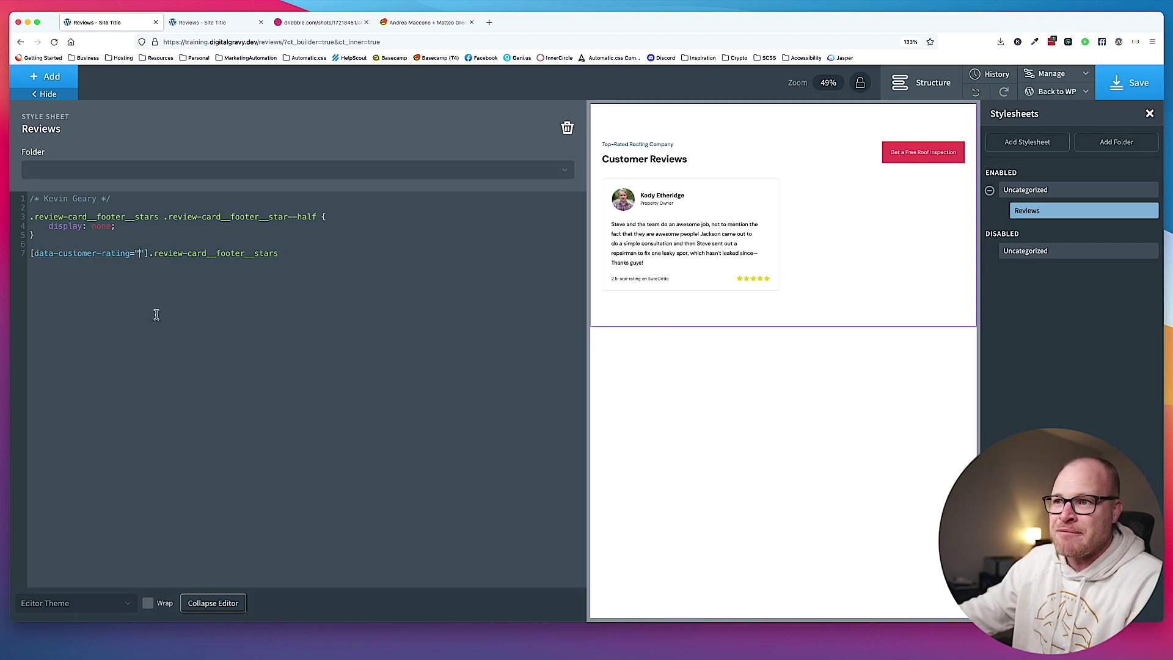
{"action": "left_click", "coordinate": [352, 252]}
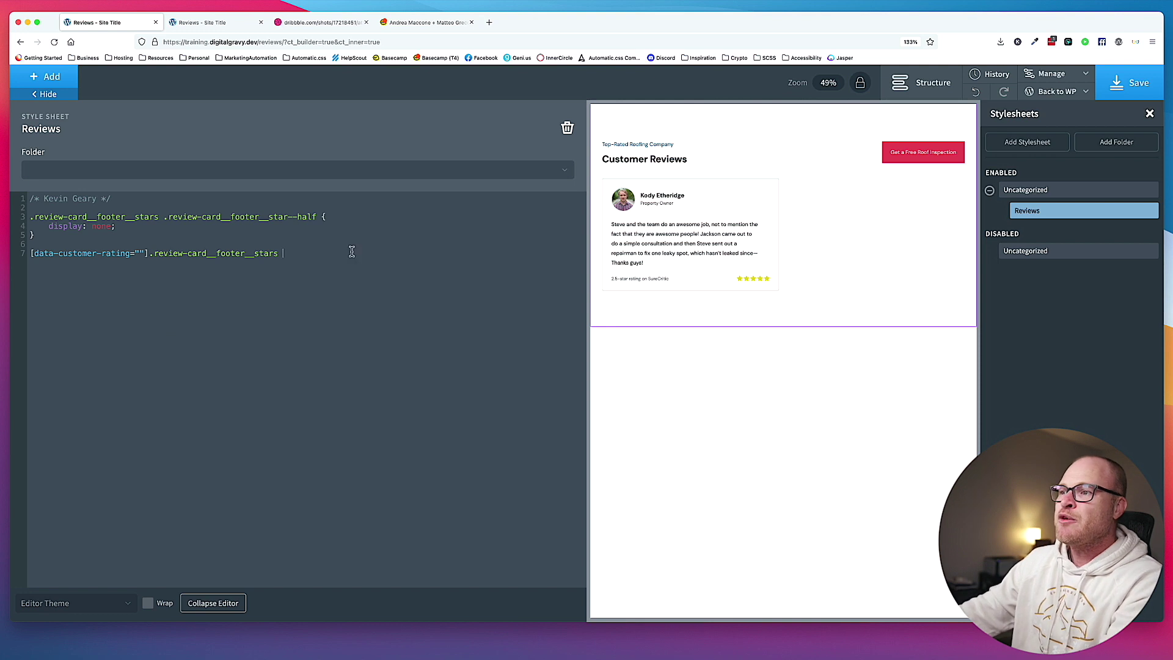
{"action": "type", "text": ".review-ca"}
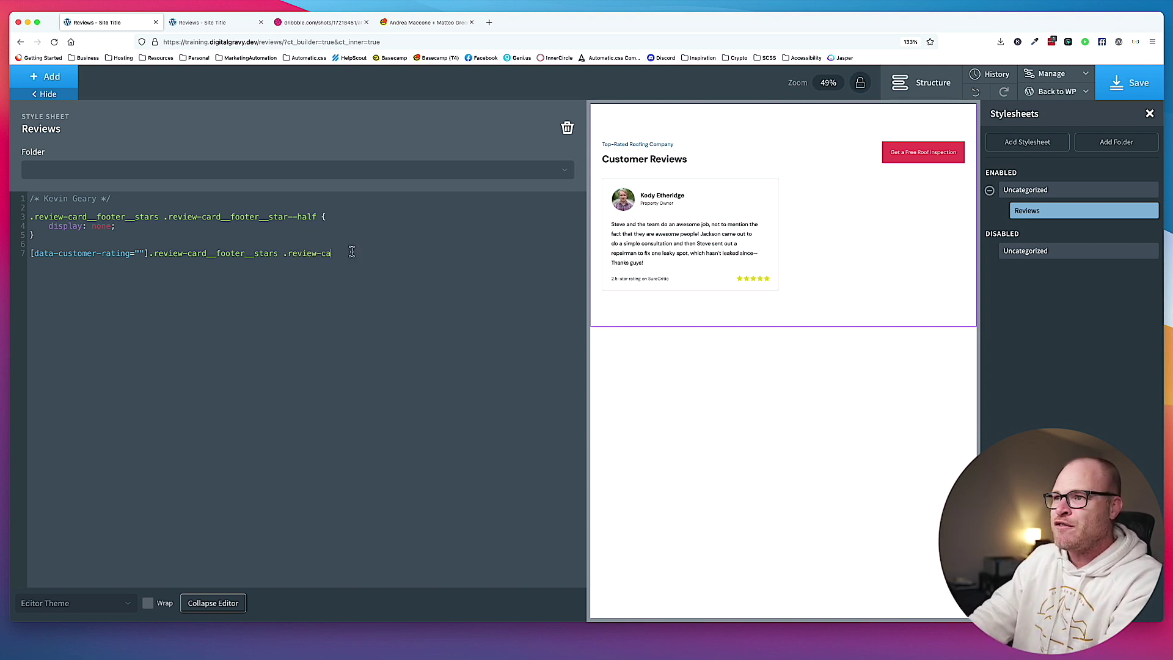
{"action": "type", "text": "rd__footer__star--solid"}
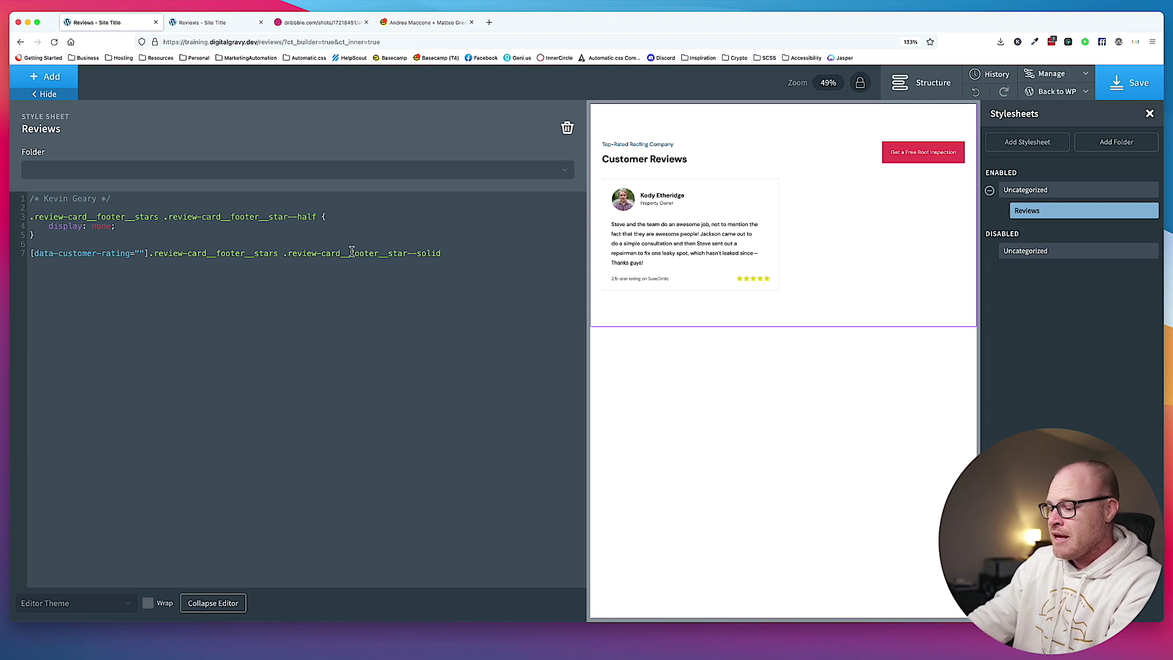
{"action": "type", "text": "{"}
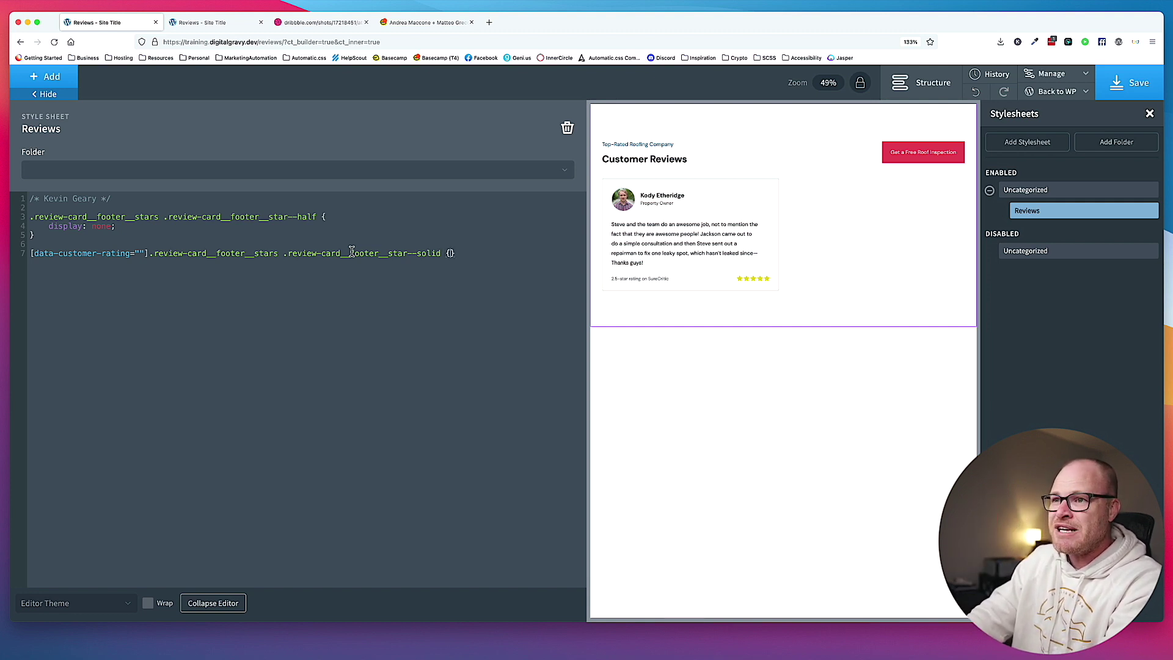
{"action": "key", "text": "Return"}
{"action": "type", "text": "display: none;"}
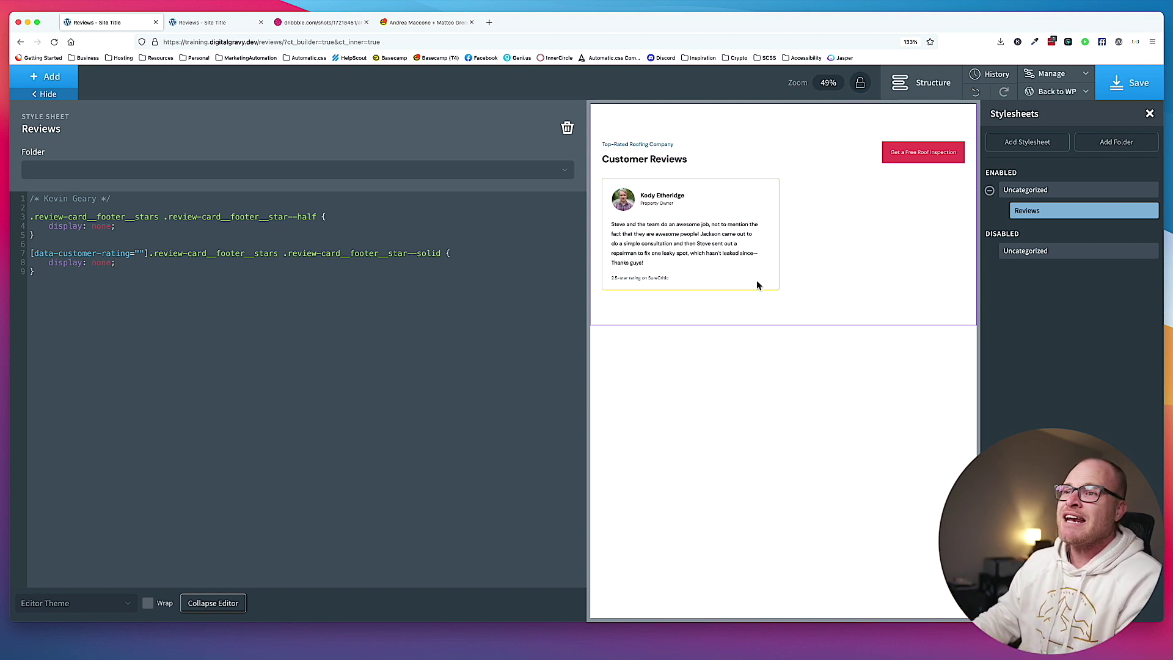
Change the attribute match to ^="2" so ratings starting with 2 match, and save.
{"action": "key", "text": "Right"}
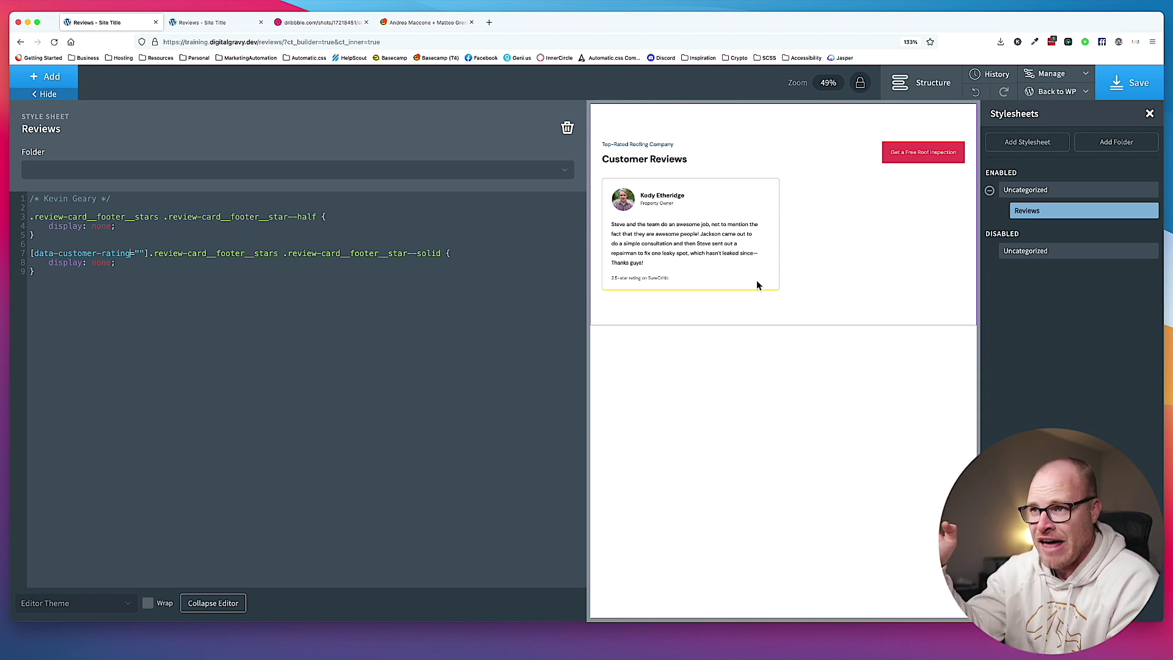
{"action": "type", "text": "^"}
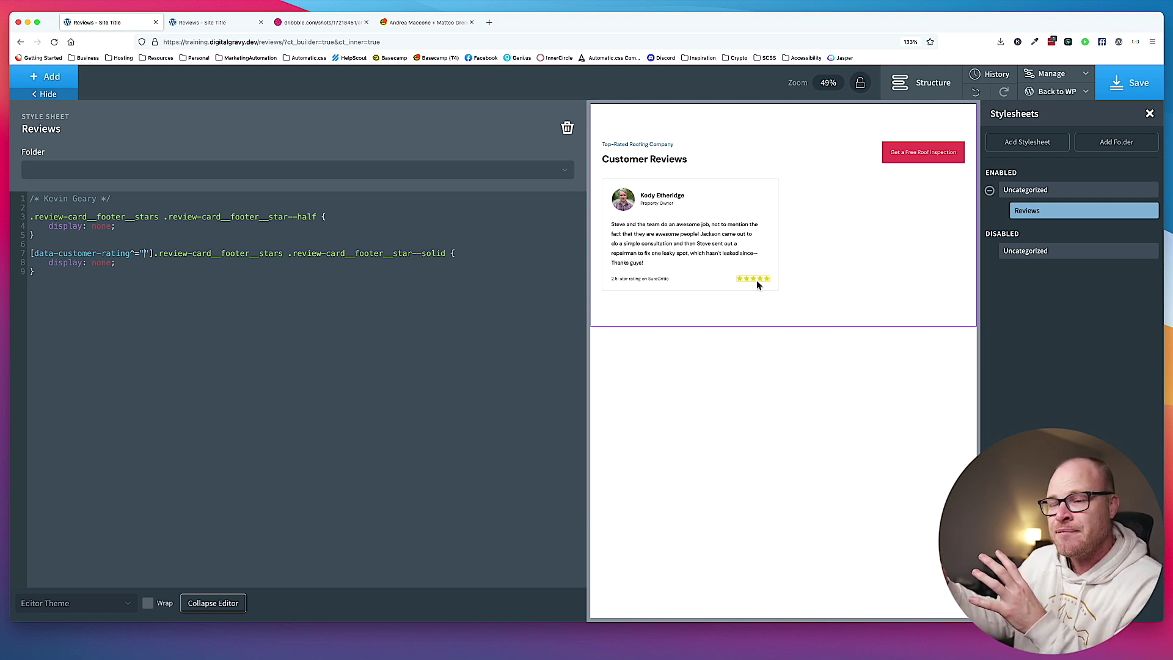
{"action": "type", "text": "2"}
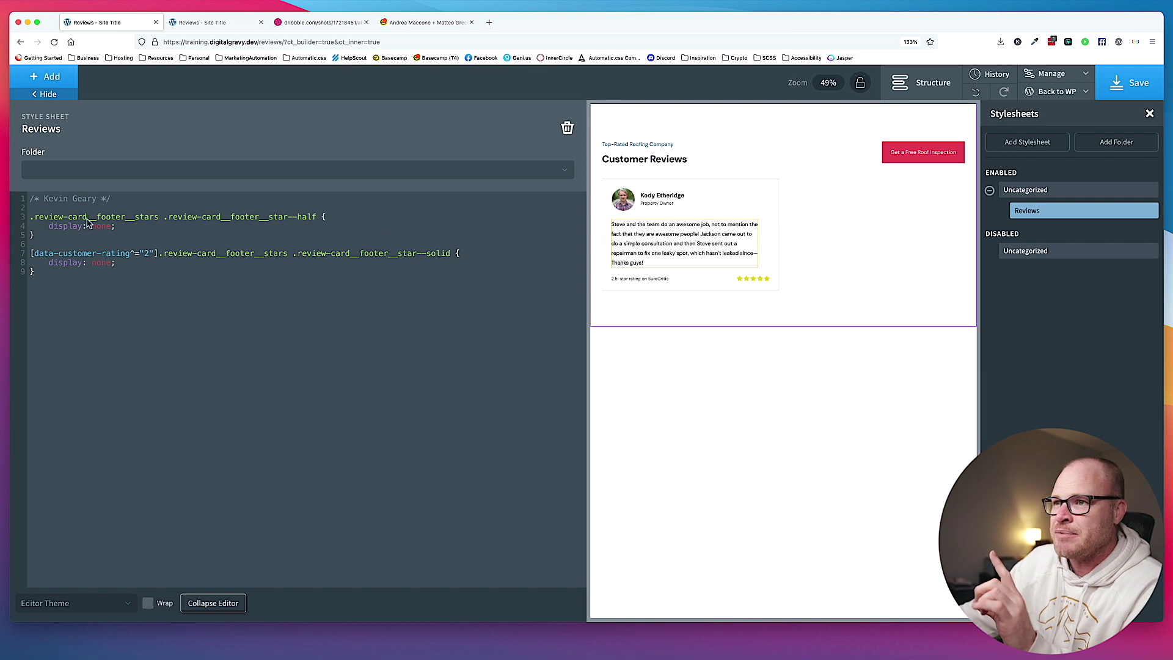
{"action": "left_click", "coordinate": [1130, 82]}
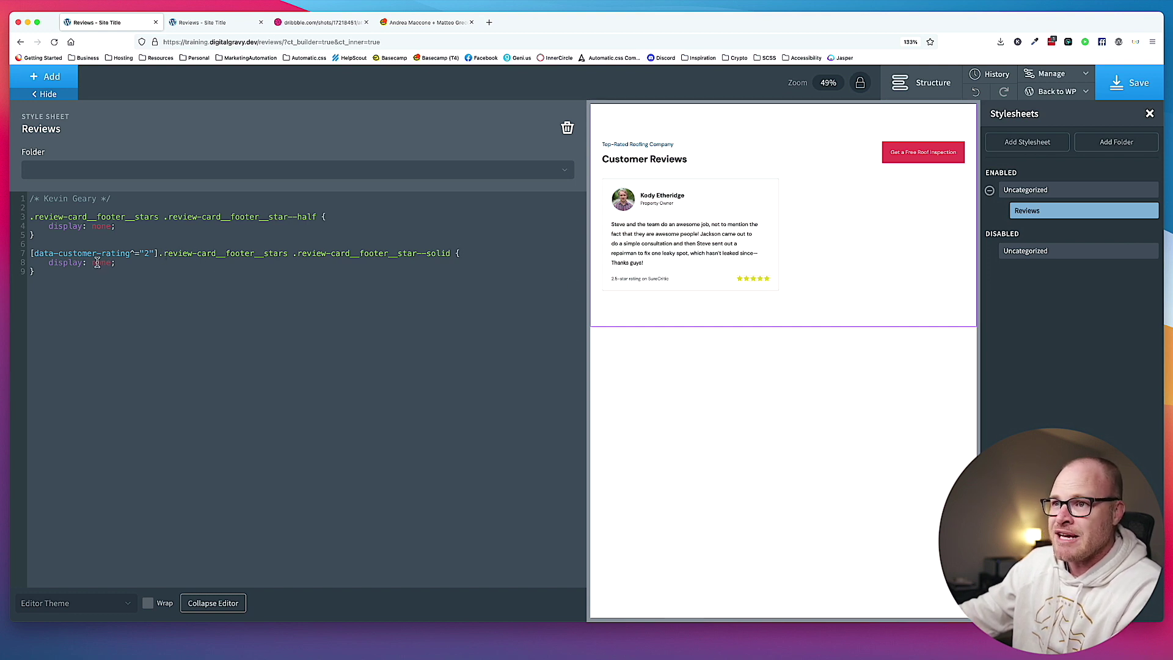
{"action": "left_click", "coordinate": [1124, 98]}
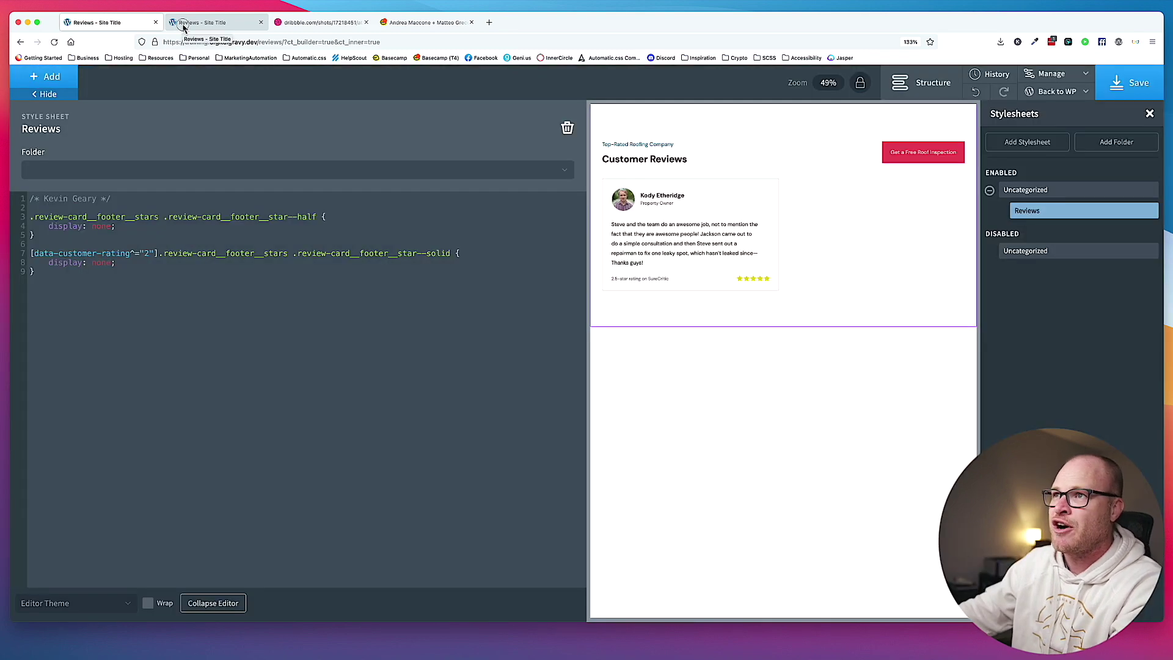
Reload the live Reviews page, close DevTools and check that the 2.5-star card shows no stars.
{"action": "left_click", "coordinate": [183, 24]}
{"action": "key", "text": "super+r"}
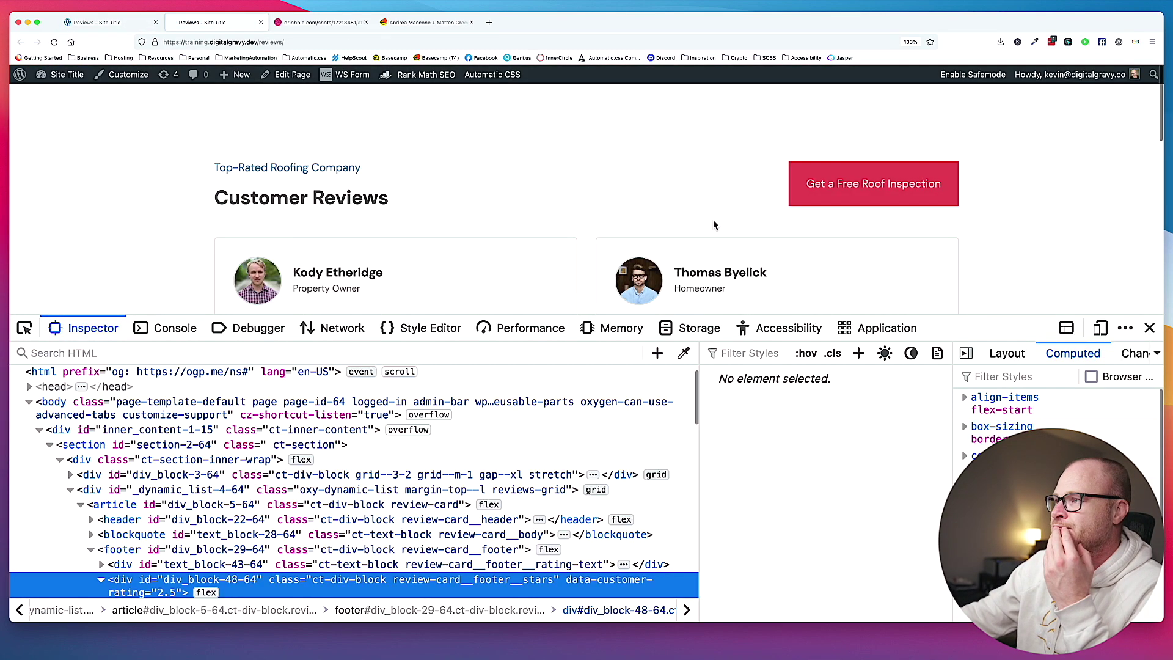
{"action": "left_click", "coordinate": [1149, 328]}
{"action": "scroll", "coordinate": [689, 317], "scroll_direction": "down", "scroll_amount": 3}
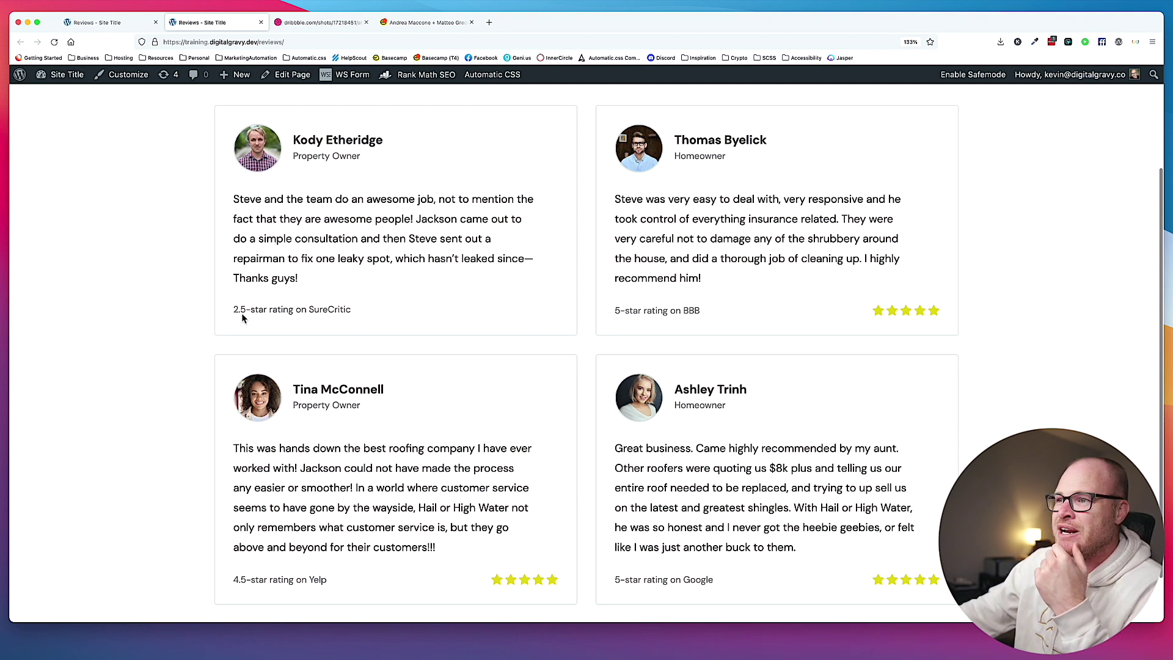
{"action": "left_click", "coordinate": [116, 22]}
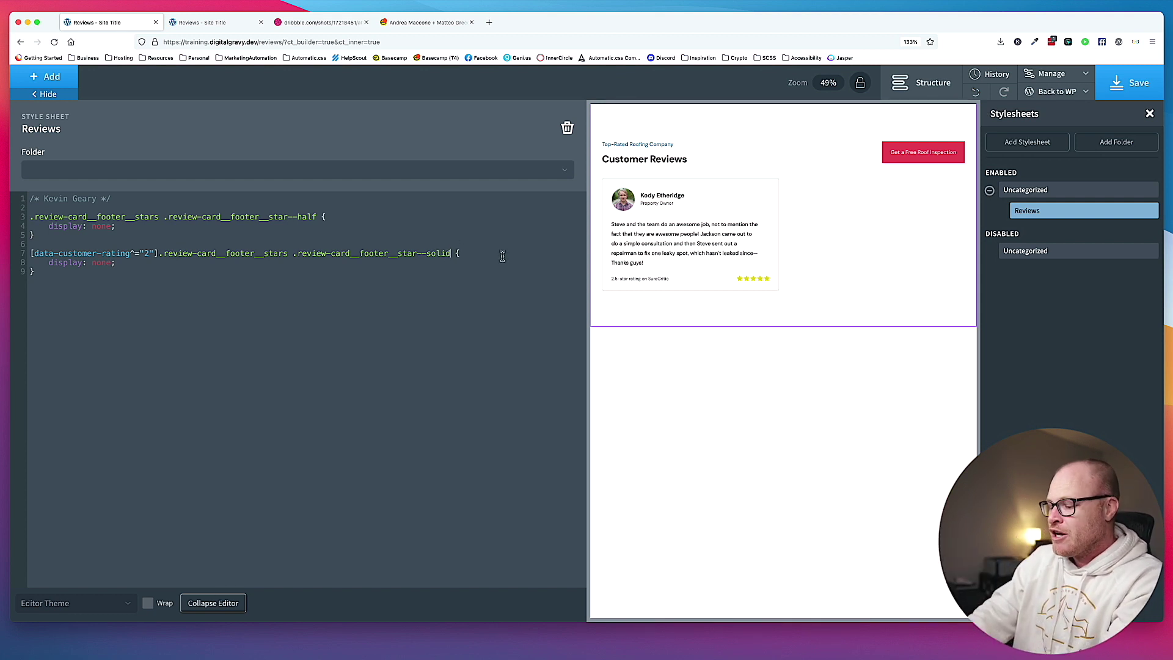
Add :nth-of-type(n+3) to line 7's solid-star selector, save, and reload the live page.
{"action": "type", "text": ":l"}
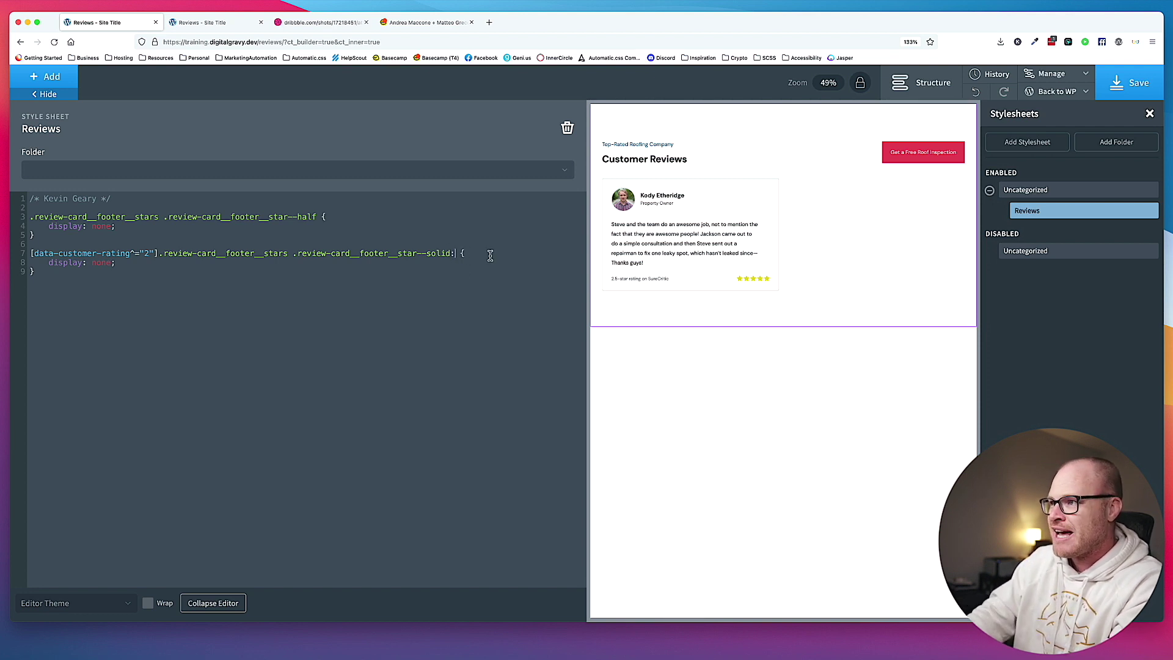
{"action": "type", "text": "nth-of-type"}
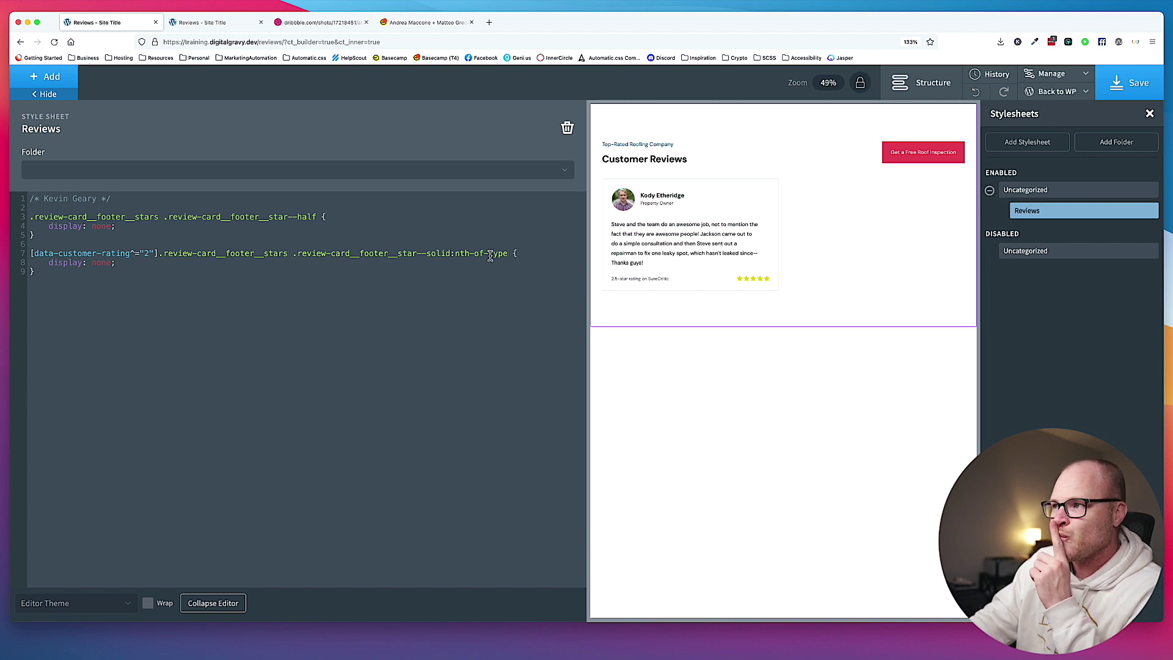
{"action": "type", "text": "()"}
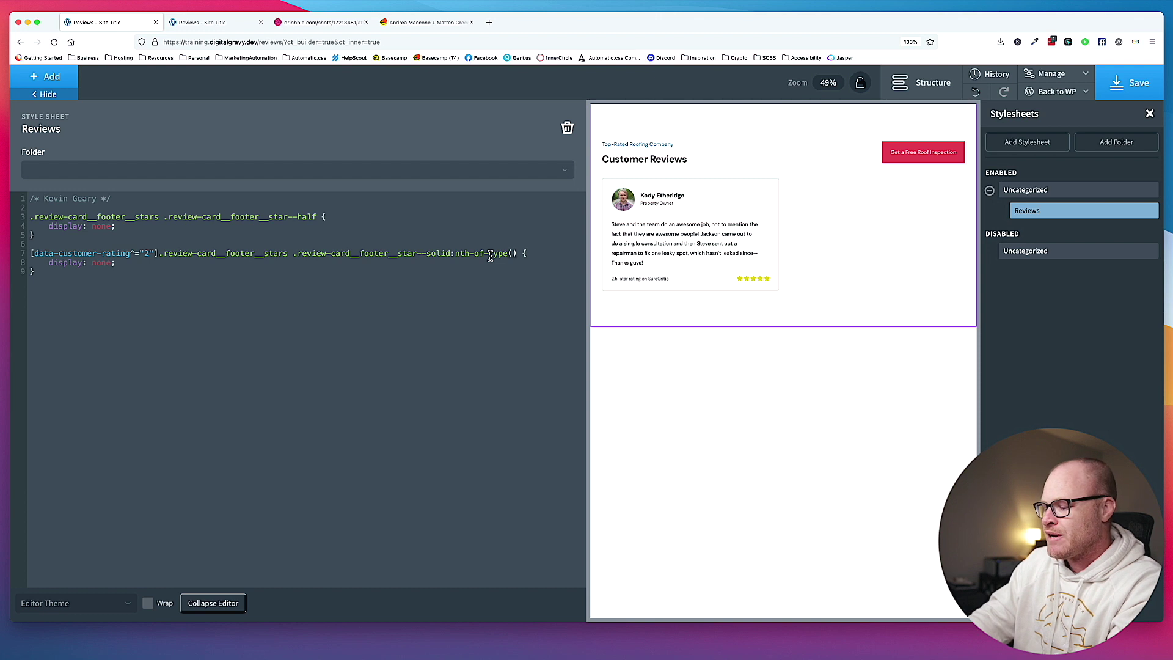
{"action": "type", "text": "n "}
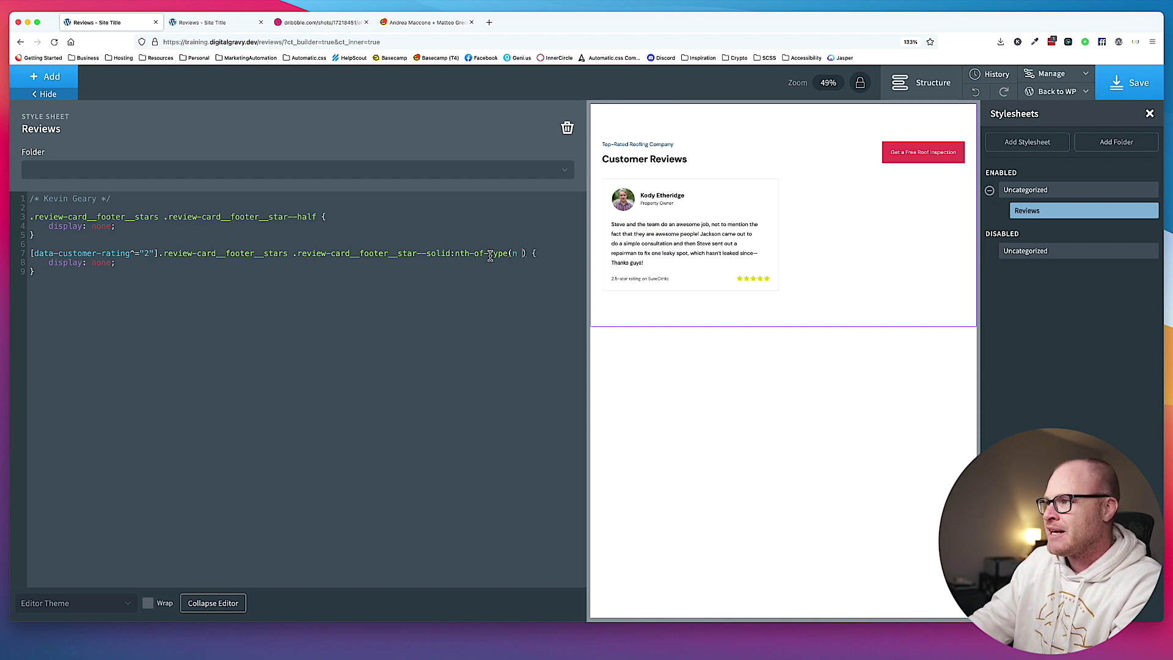
{"action": "type", "text": "+3"}
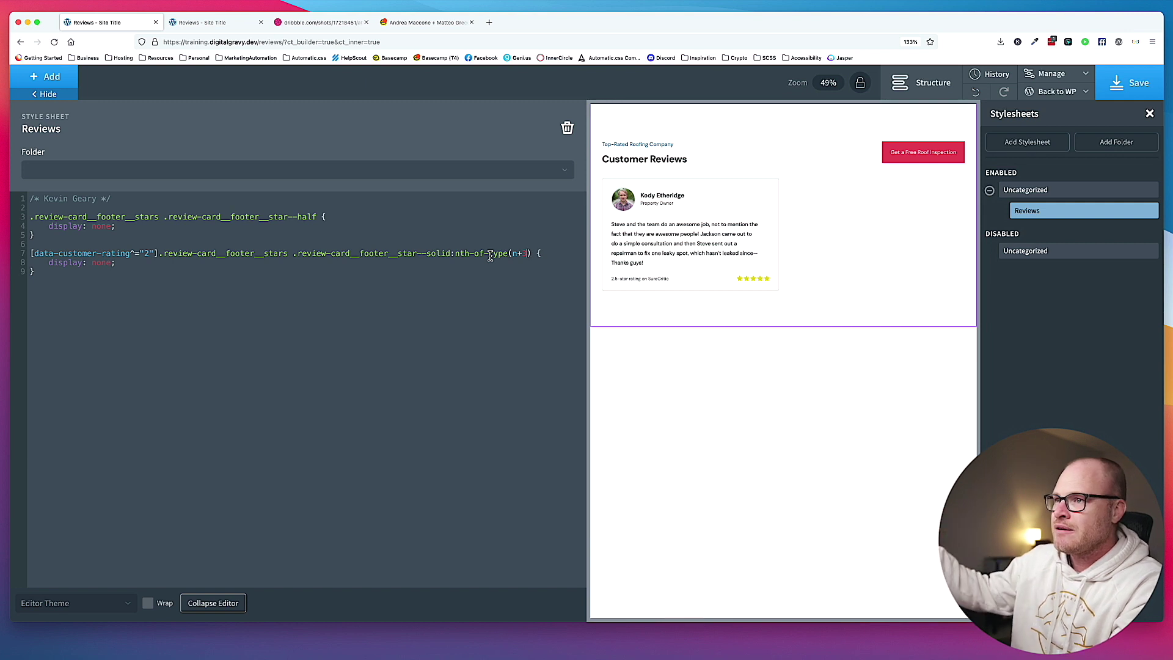
{"action": "key", "text": "super+s"}
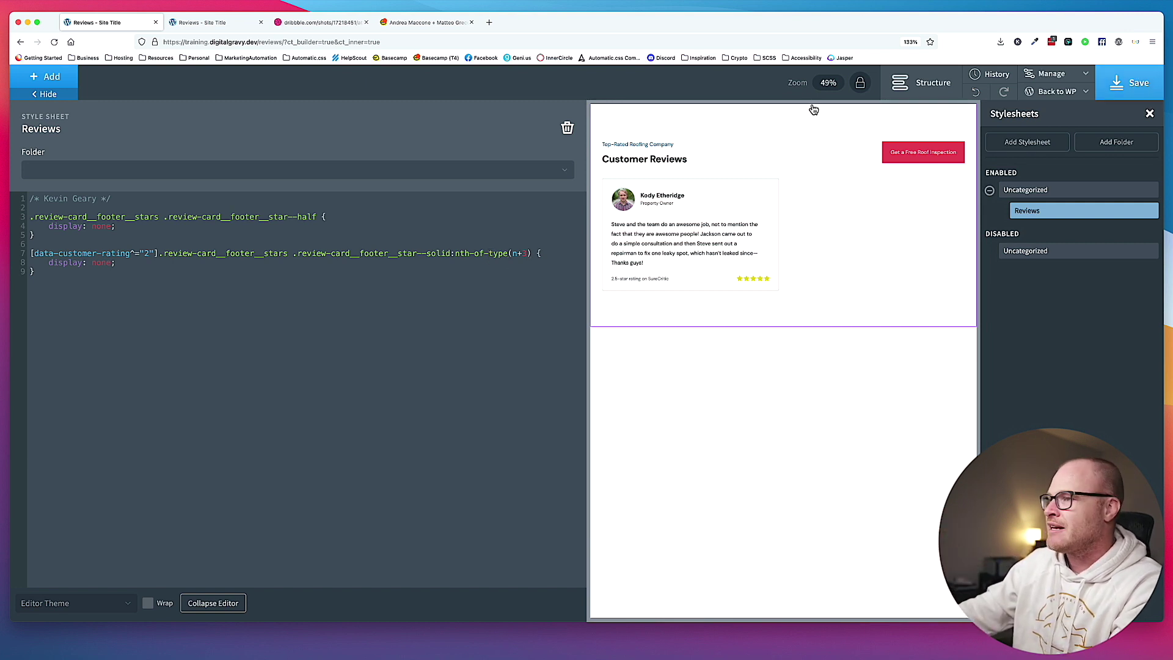
{"action": "left_click", "coordinate": [223, 24]}
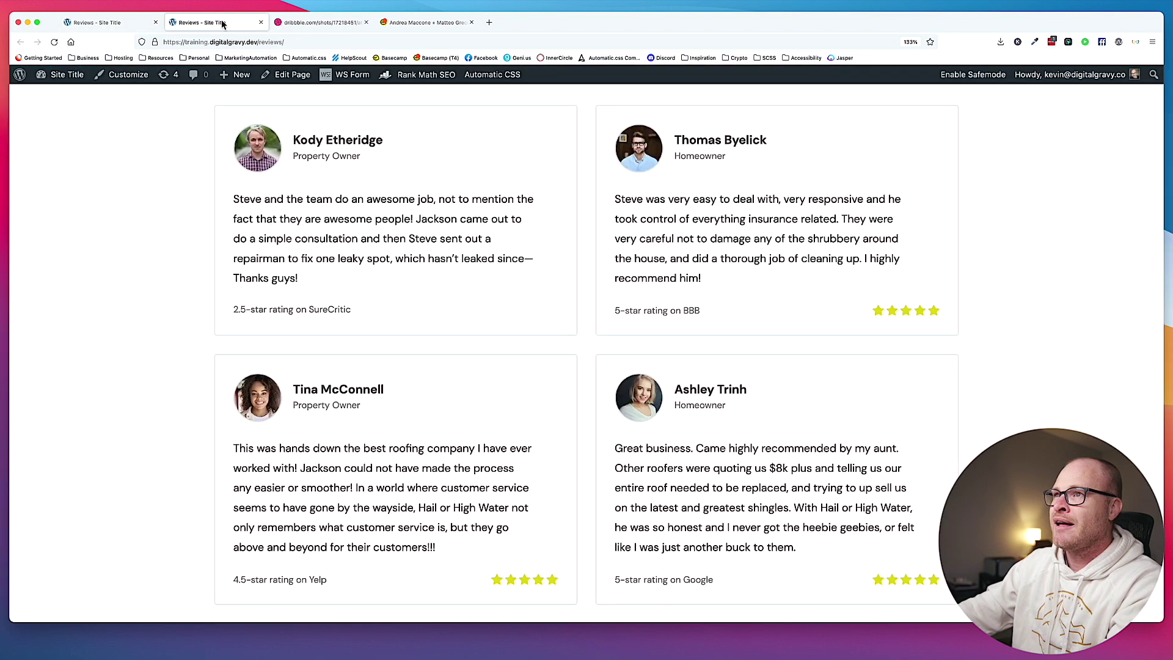
{"action": "key", "text": "super+r"}
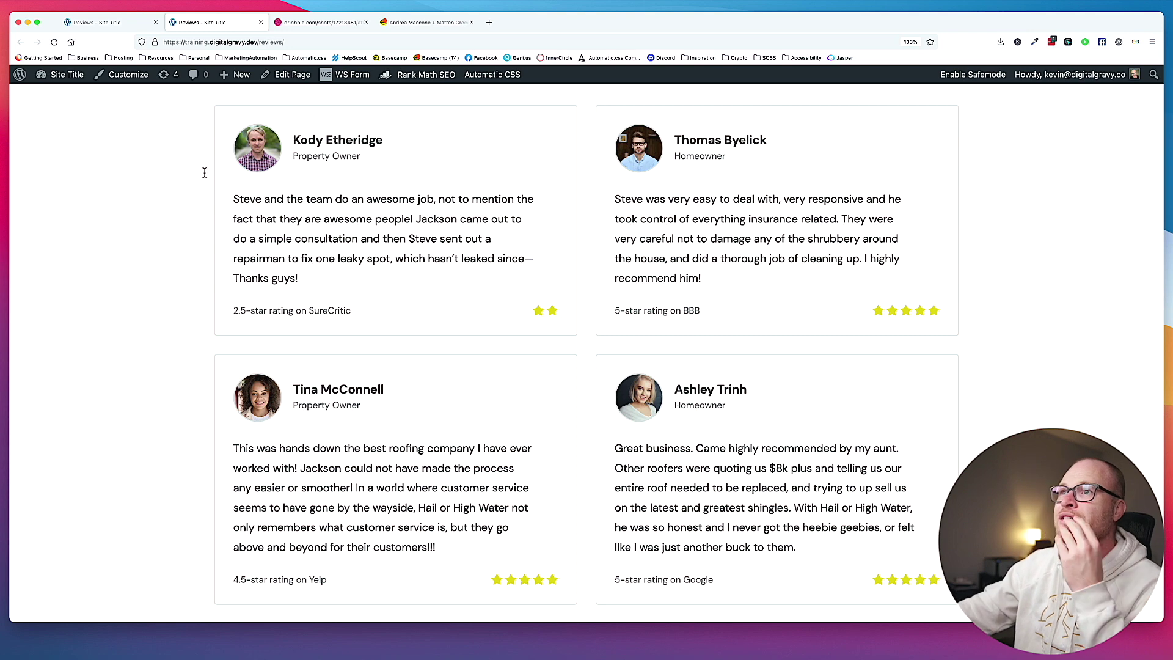
Place the caret at the end of the first rule in the Reviews stylesheet.
{"action": "left_click", "coordinate": [134, 26]}
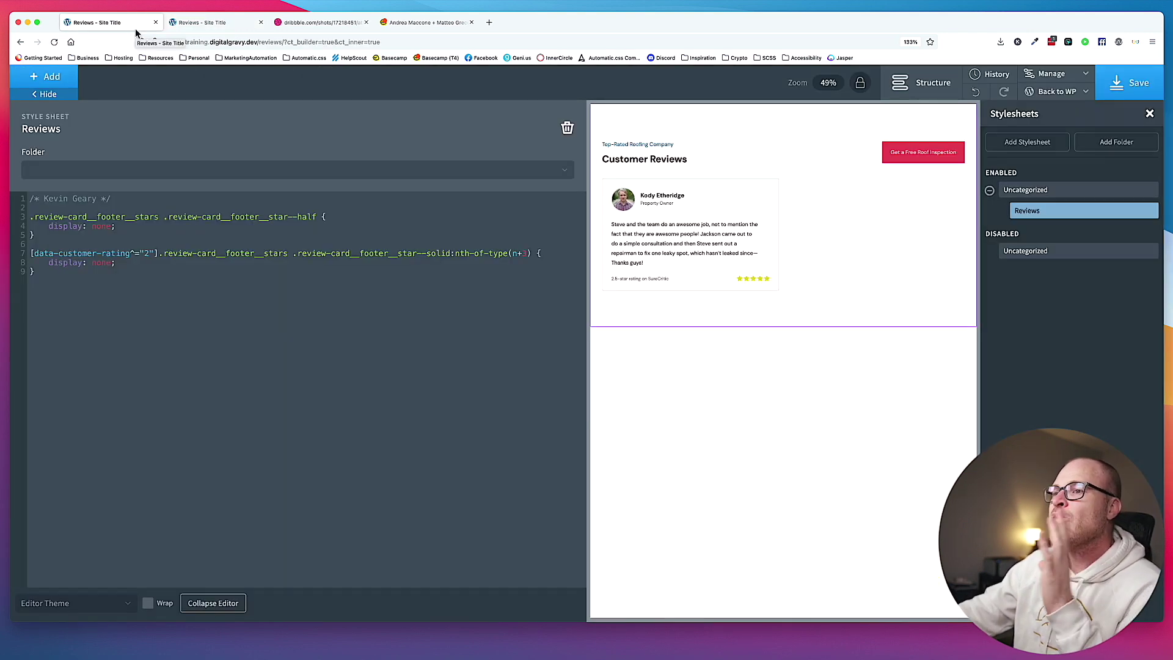
{"action": "left_click", "coordinate": [182, 274]}
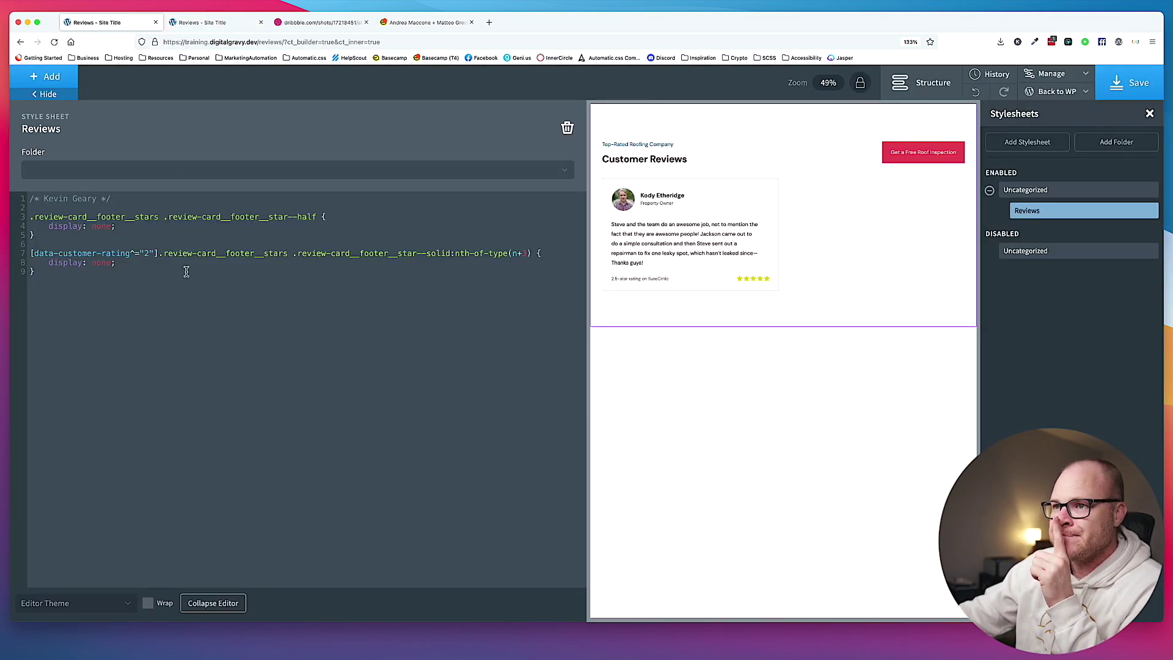
{"action": "left_click", "coordinate": [190, 234]}
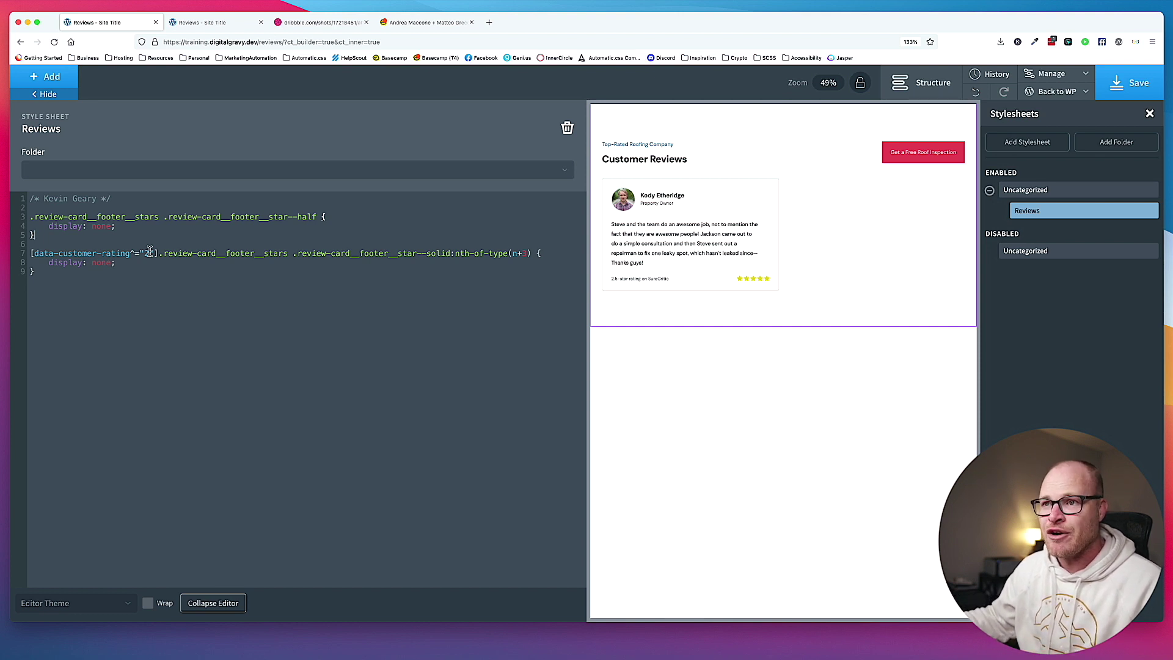
Start a new rule [data-customer-rating*="."] .review-card__footer__stars, copying the class from line 9.
{"action": "key", "text": "Return"}
{"action": "key", "text": "Return"}
{"action": "type", "text": "[data-customer-rat"}
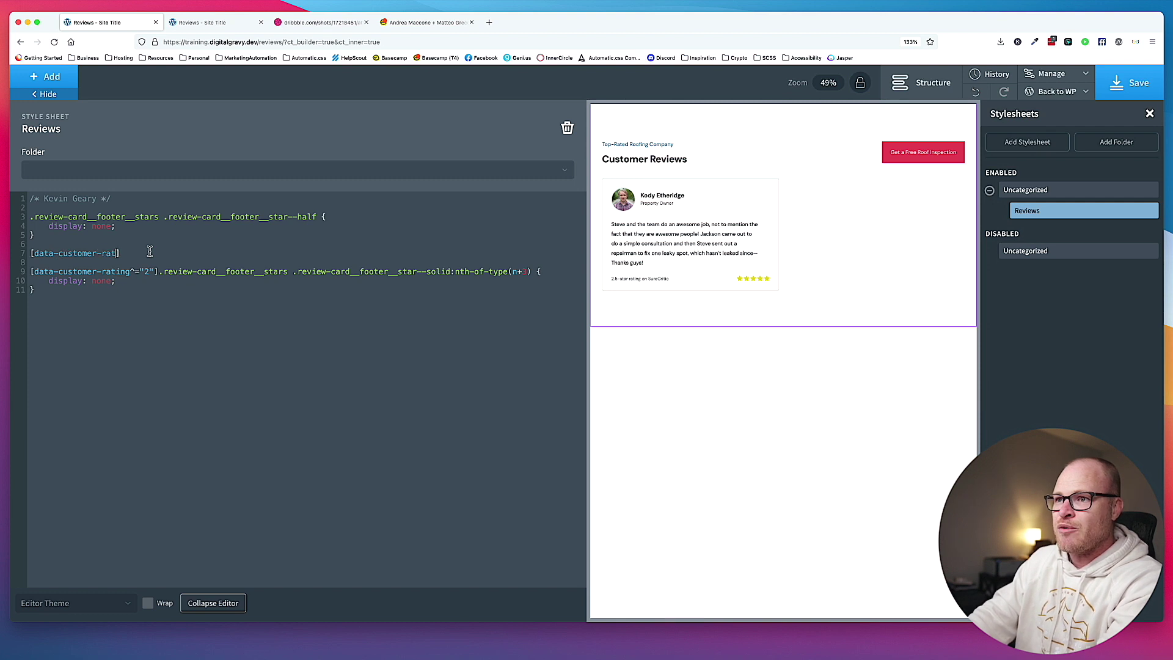
{"action": "type", "text": "ing"}
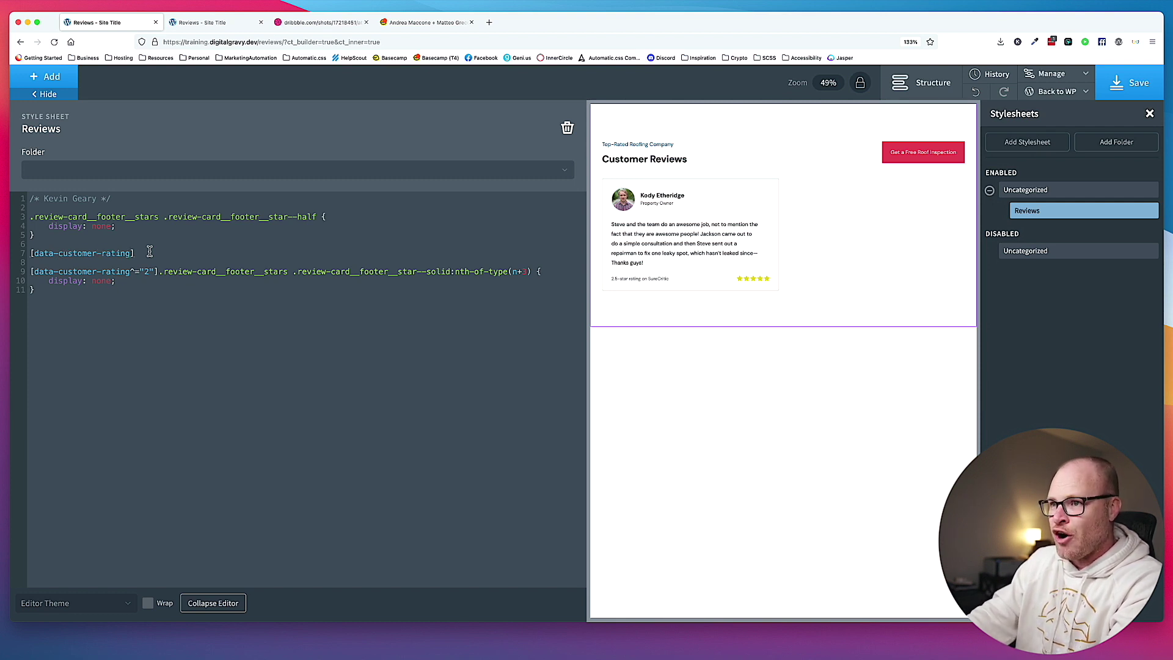
{"action": "type", "text": "*=\"."}
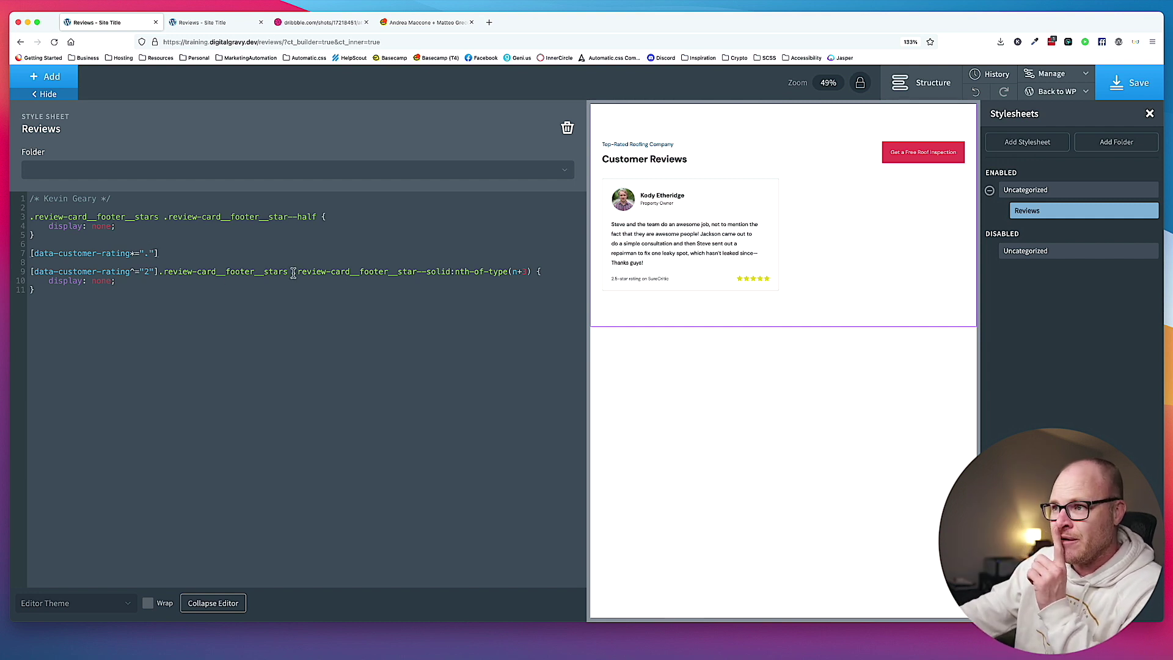
{"action": "left_click_drag", "start_coordinate": [158, 271], "coordinate": [287, 271]}
{"action": "key", "text": "super+c"}
{"action": "left_click", "coordinate": [161, 253]}
{"action": "key", "text": "super+v"}
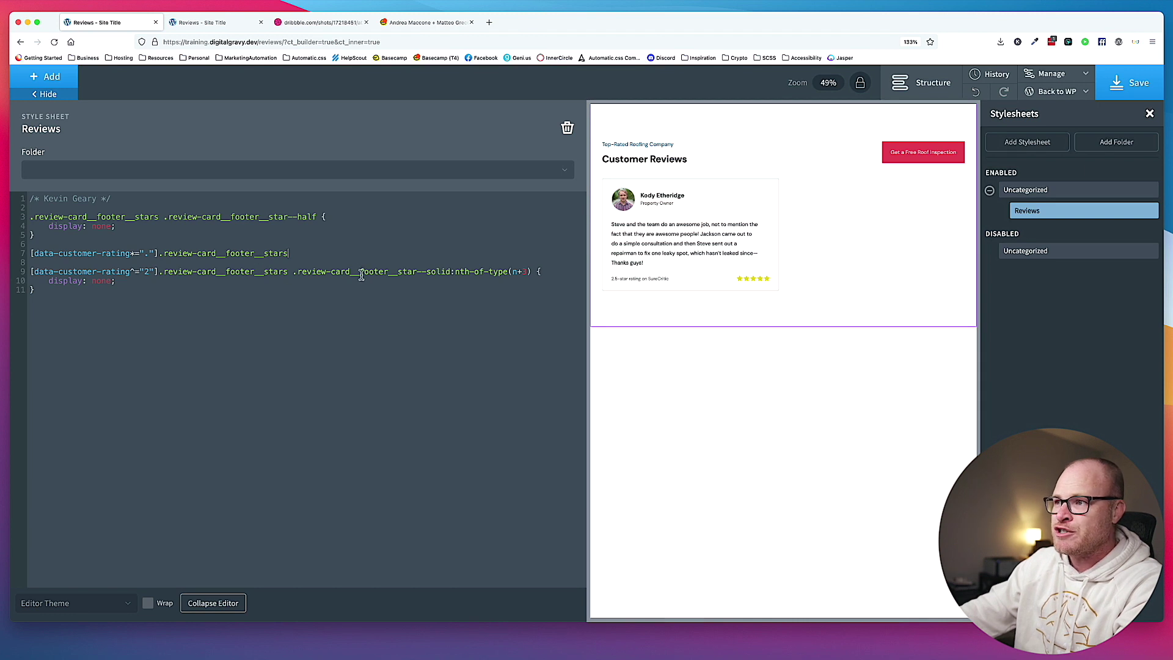
Finish it with .review-card__footer__star--half { display: flex; } and save the stylesheet.
{"action": "left_click_drag", "start_coordinate": [294, 272], "coordinate": [451, 271]}
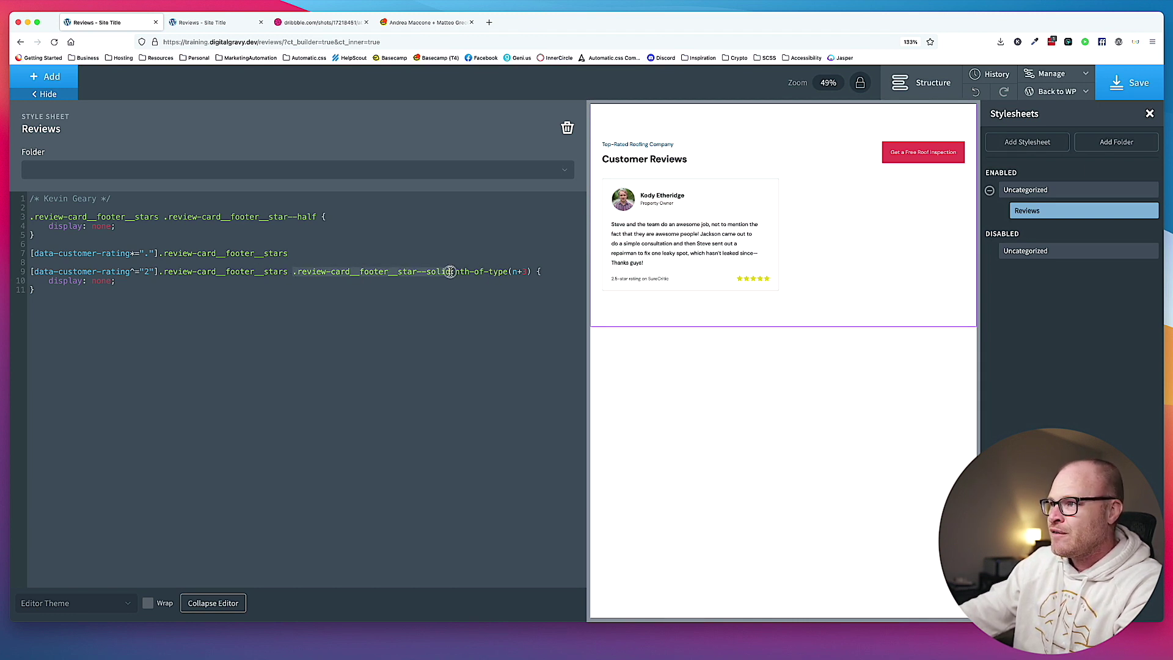
{"action": "left_click", "coordinate": [365, 254]}
{"action": "key", "text": "ctrl+v"}
{"action": "double_click", "coordinate": [445, 254]}
{"action": "type", "text": "half"}
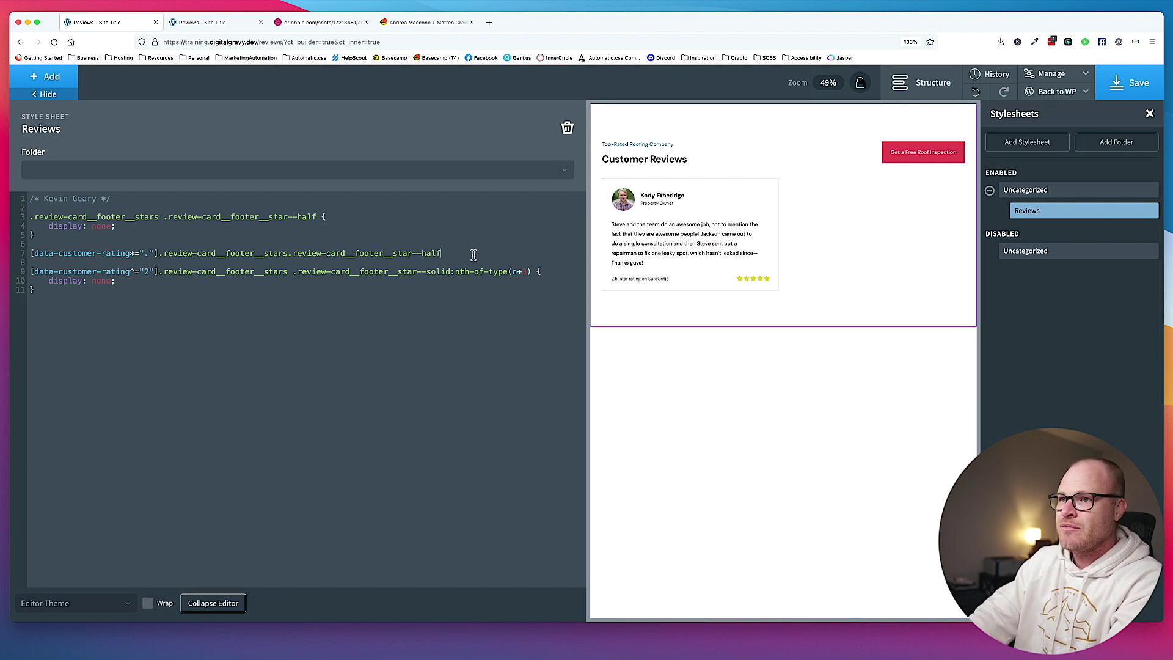
{"action": "type", "text": " {"}
{"action": "key", "text": "Return"}
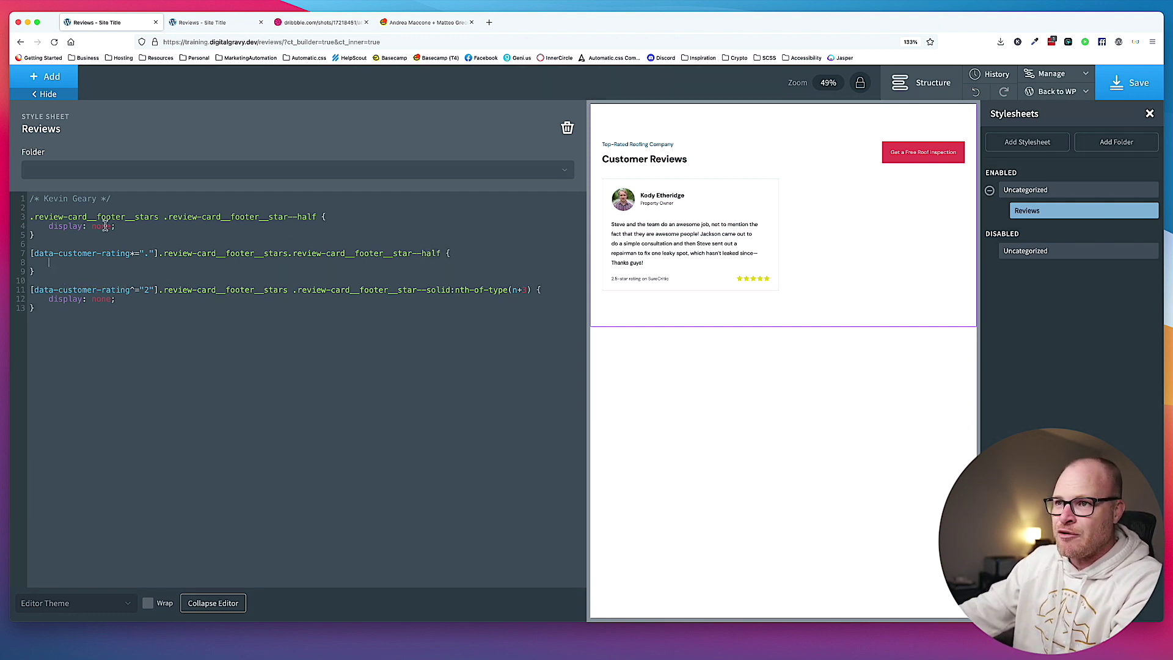
{"action": "type", "text": "display: flex;"}
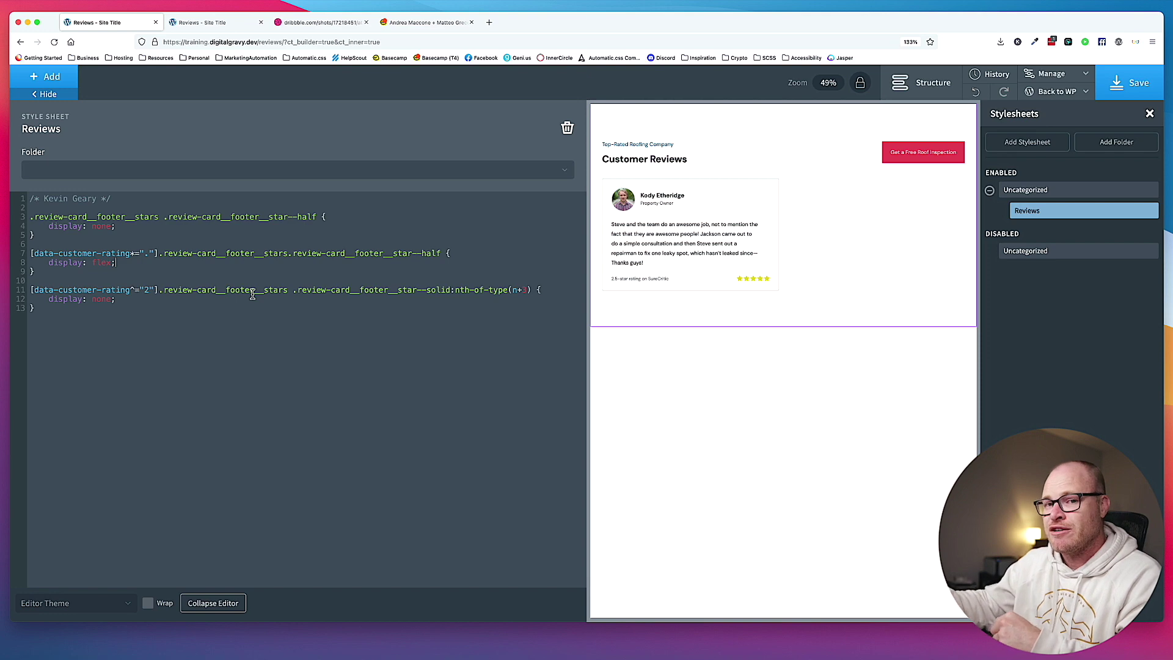
{"action": "left_click", "coordinate": [1134, 87]}
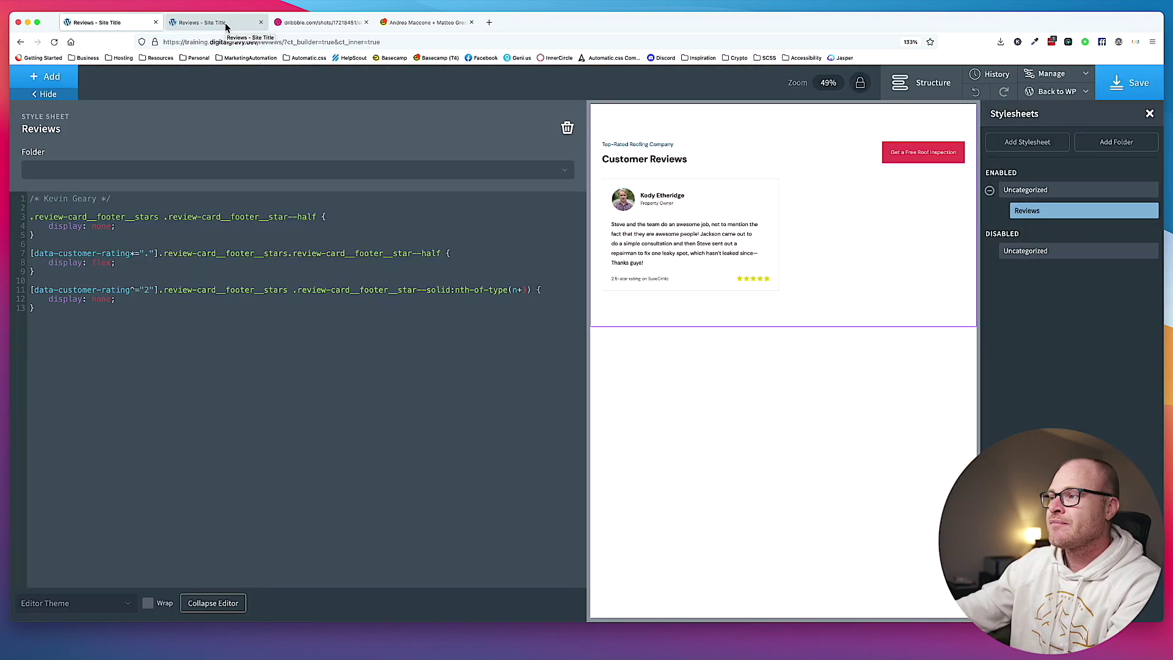
Reload the reviews page, then add the missing space in the half-star selector and save.
{"action": "left_click", "coordinate": [226, 27]}
{"action": "key", "text": "super+r"}
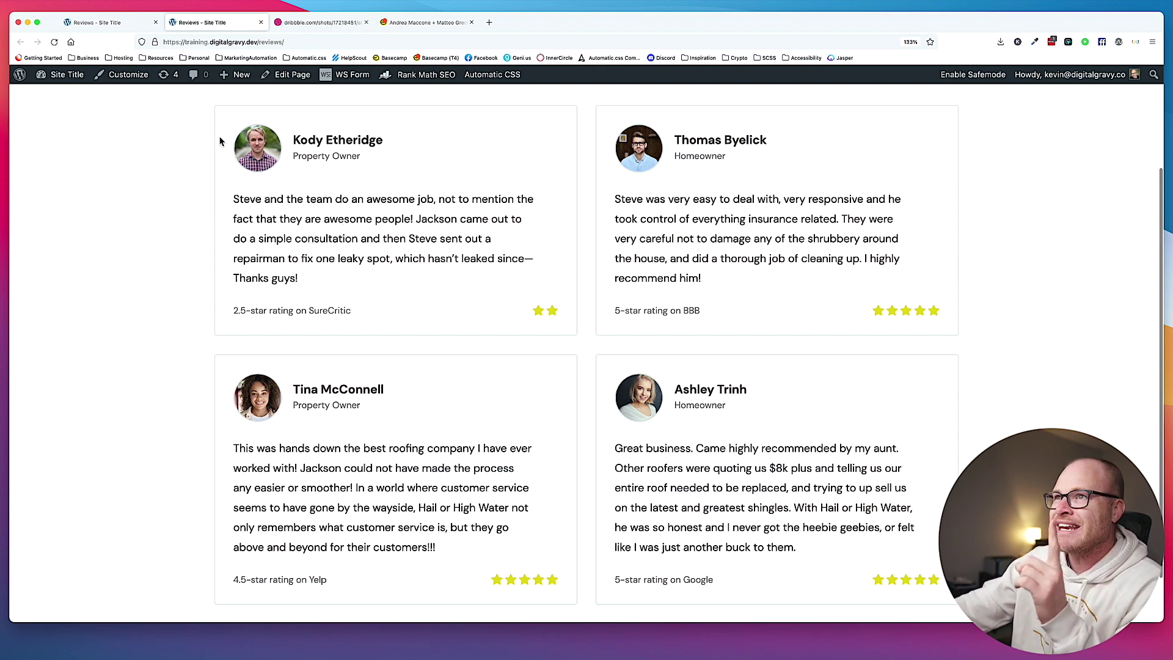
{"action": "key", "text": "ctrl+shift+Tab"}
{"action": "left_click", "coordinate": [289, 254]}
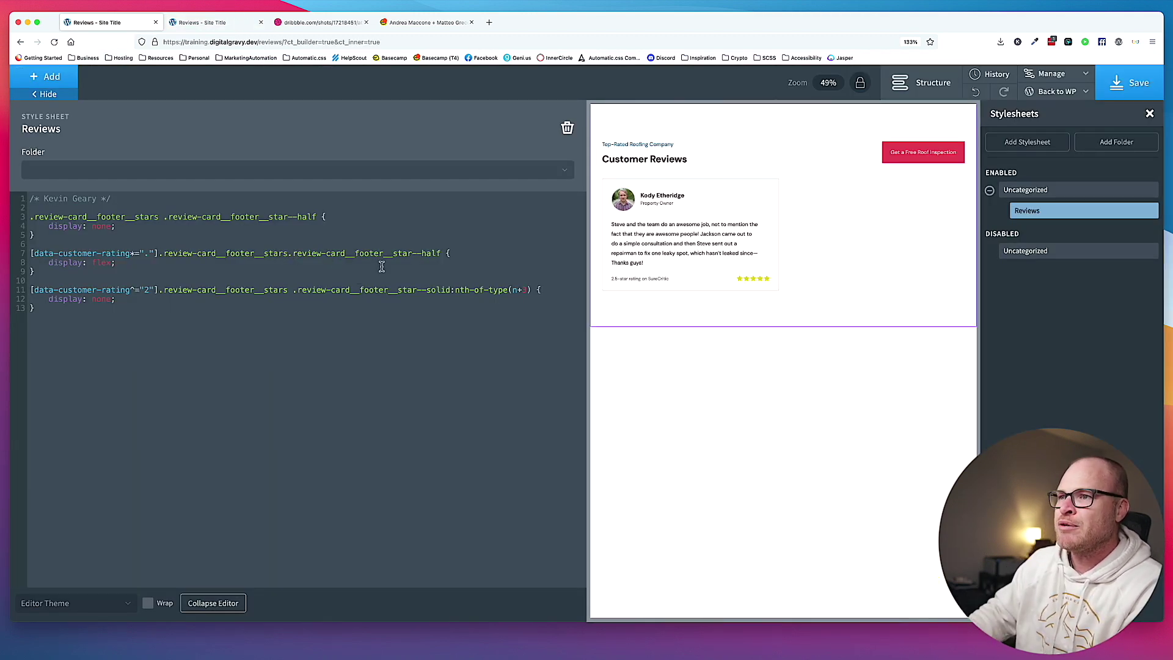
{"action": "left_click", "coordinate": [1108, 84]}
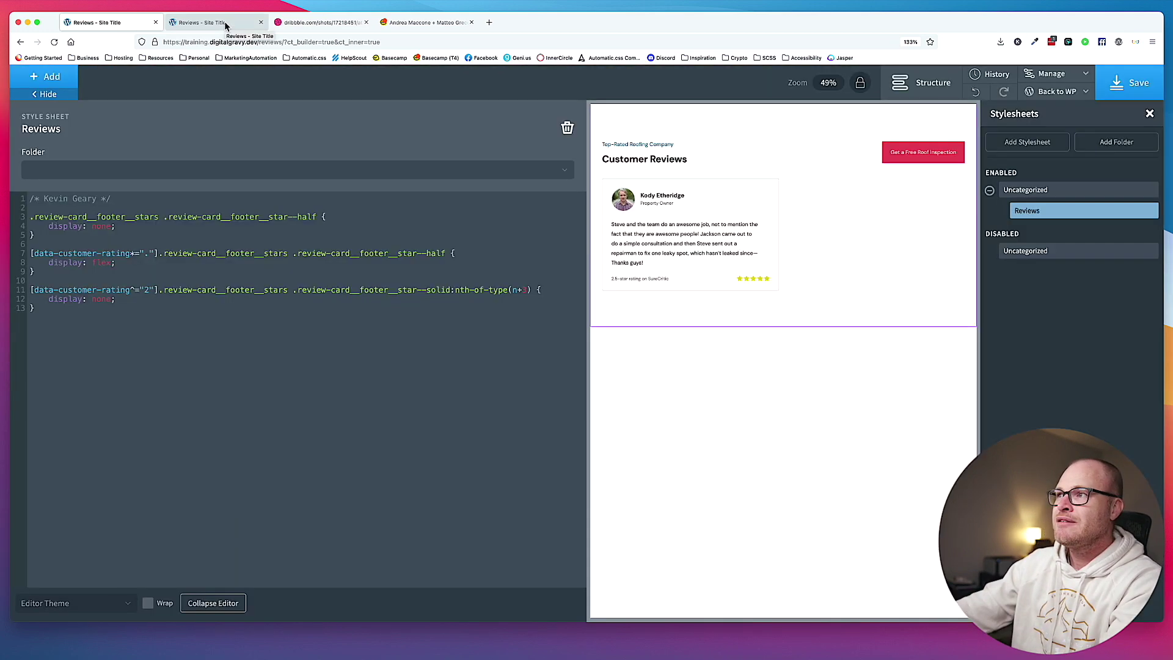
Check on the live reviews page that the 2.5- and 4.5-star cards now show half stars.
{"action": "left_click", "coordinate": [225, 24]}
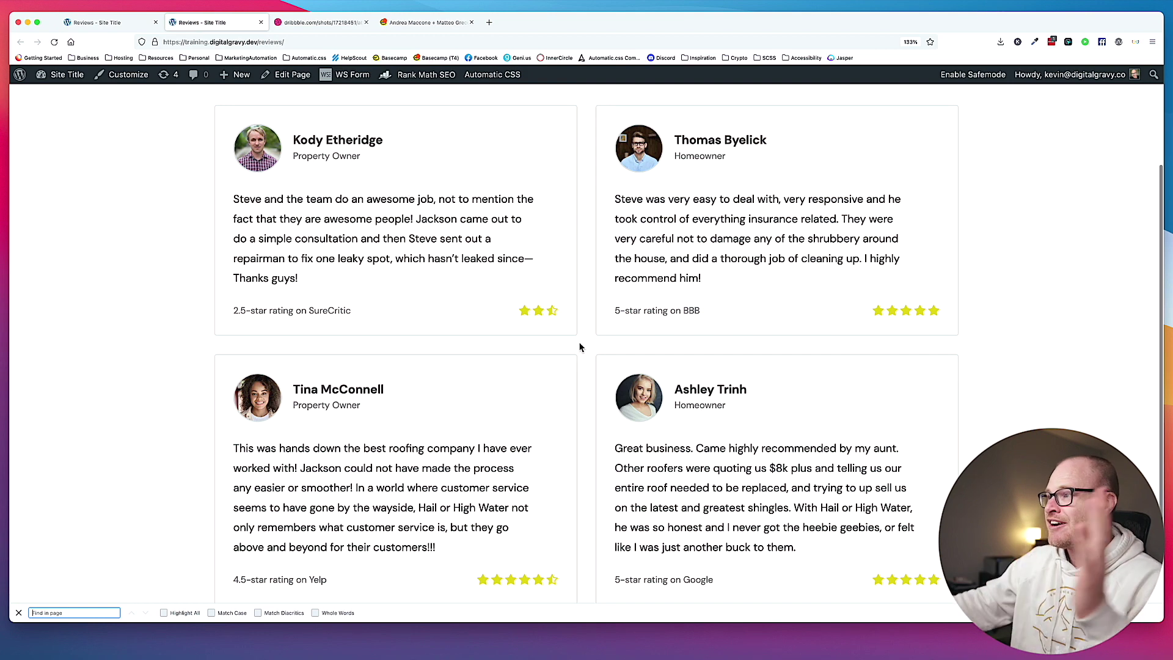
{"action": "scroll", "coordinate": [585, 355], "scroll_direction": "down", "scroll_amount": 1}
{"action": "scroll", "coordinate": [585, 355], "scroll_direction": "down", "scroll_amount": 1}
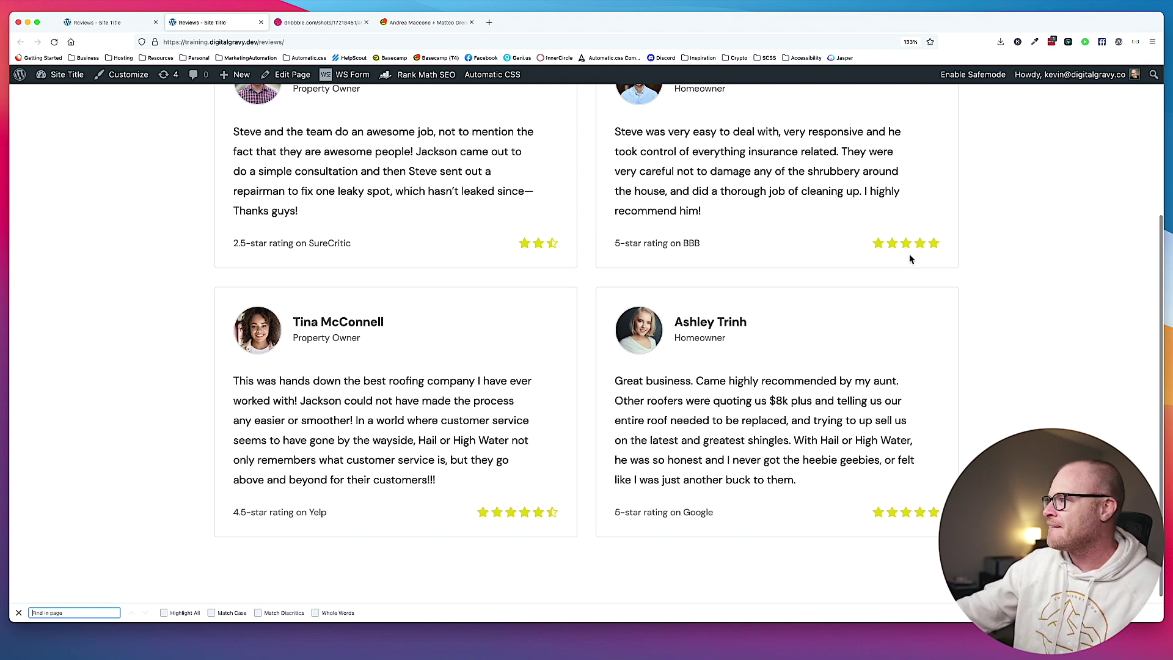
{"action": "scroll", "coordinate": [840, 248], "scroll_direction": "up", "scroll_amount": 1}
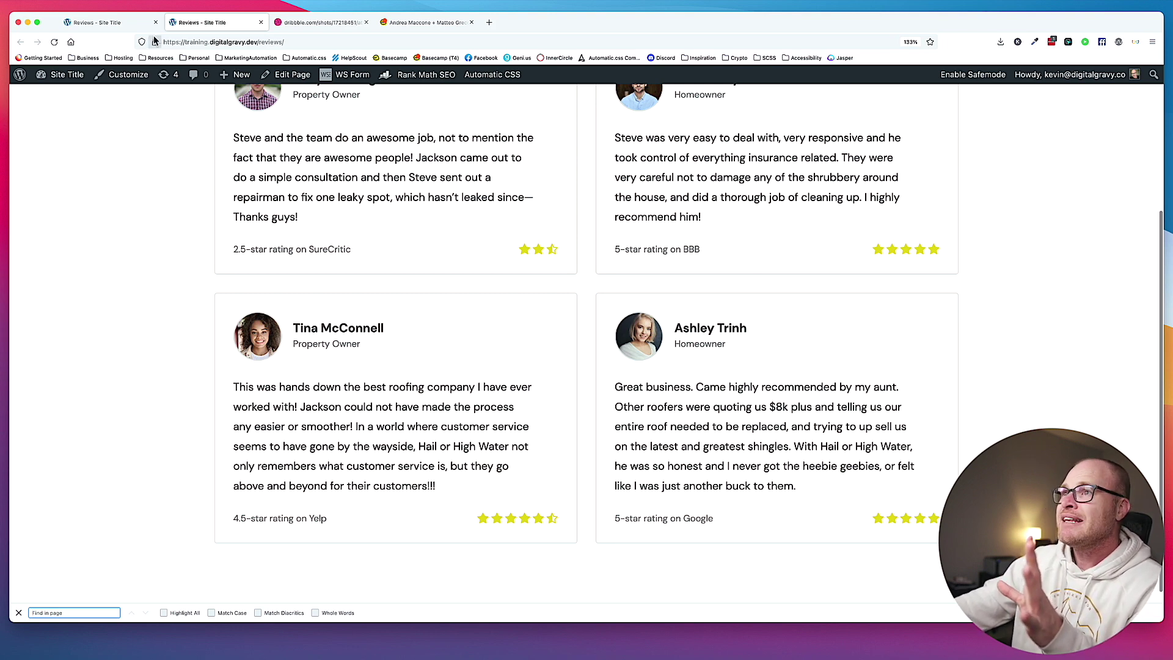
{"action": "left_click", "coordinate": [110, 22]}
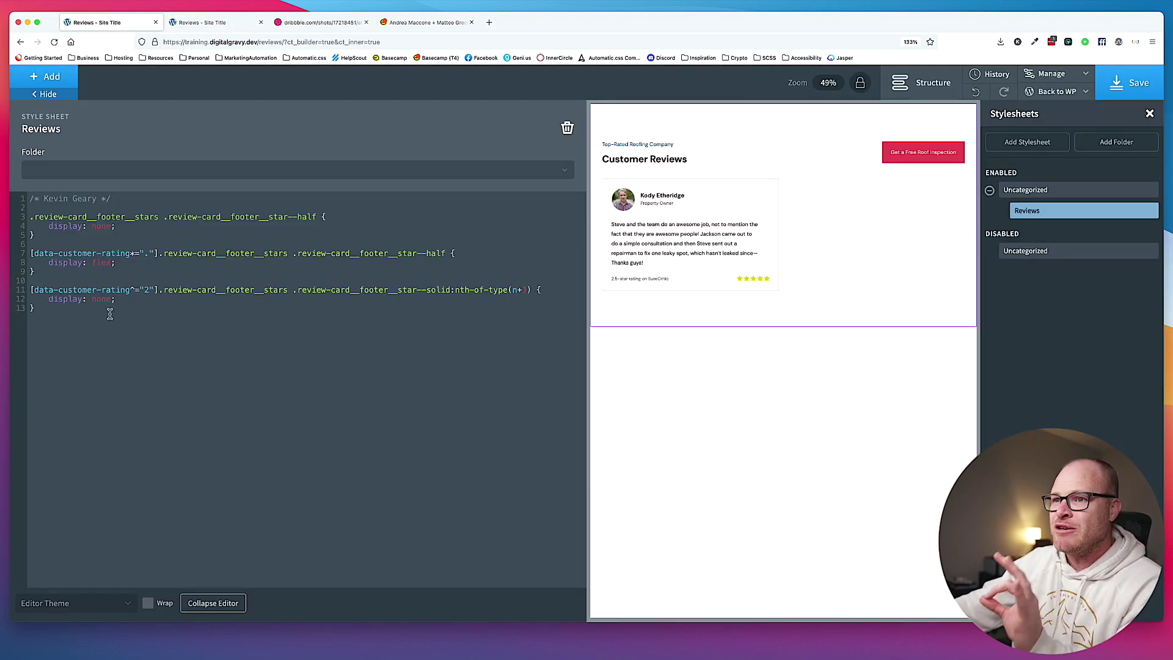
Duplicate the rating rule twice, setting the nth-of-type offsets to 2 and 4.
{"action": "left_click", "coordinate": [68, 273]}
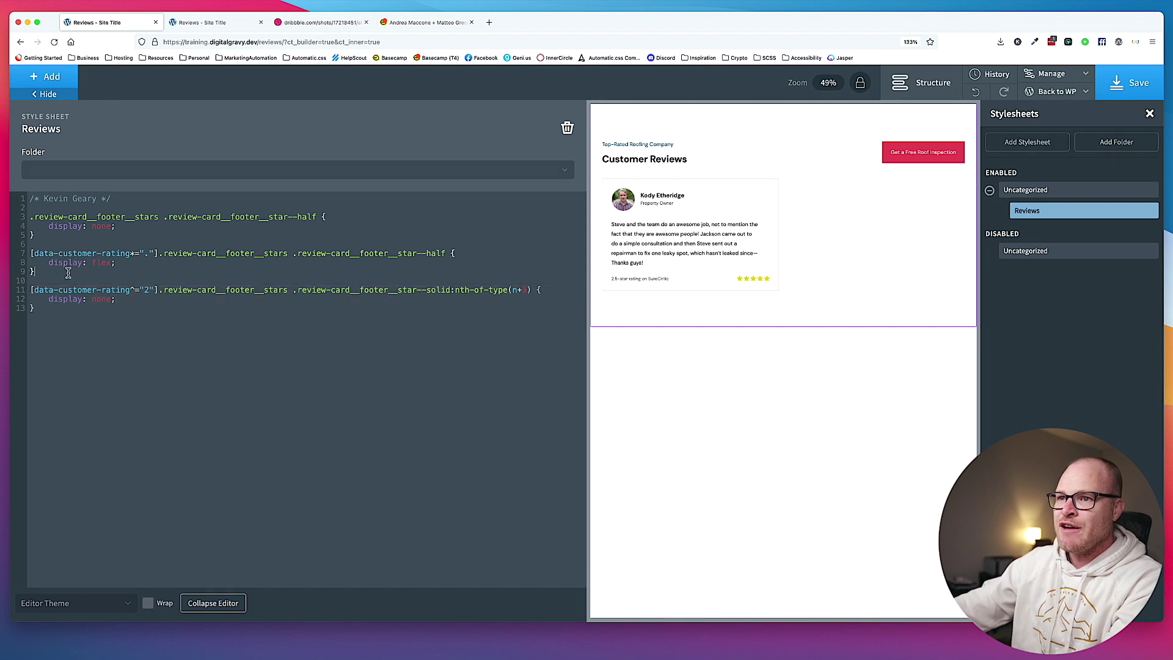
{"action": "type", "text": "[data-customer-rating^=\"2\"].review-card__footer__stars .review-card__footer__star--solid:nth-of-type(n+3) {     display: none; }"}
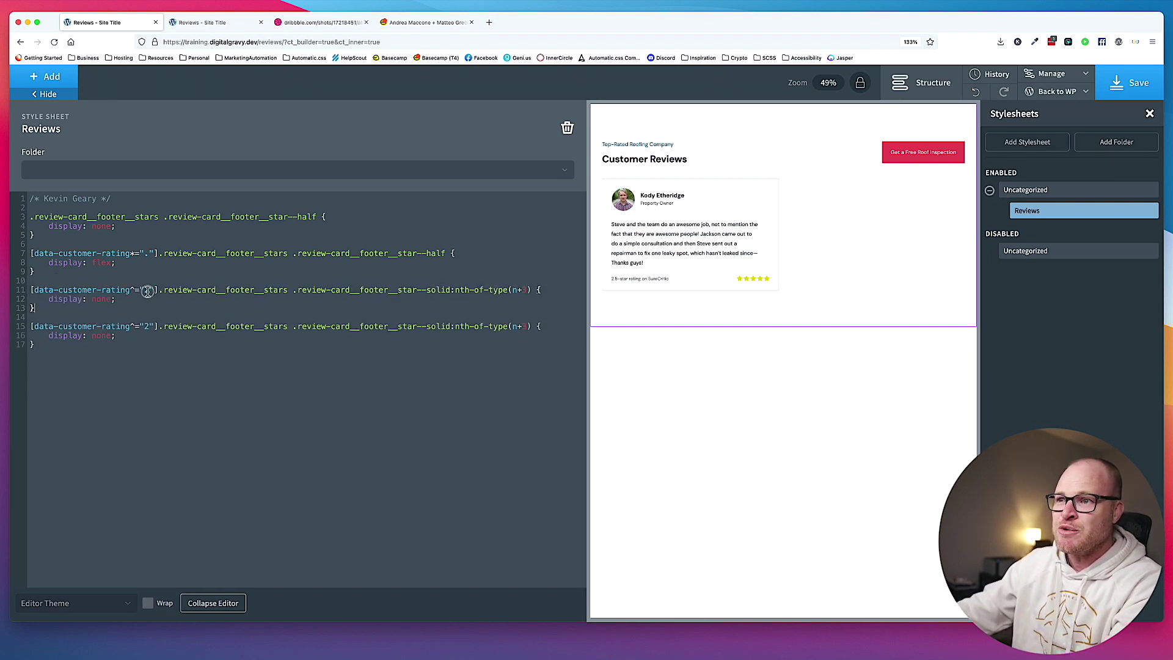
{"action": "double_click", "coordinate": [527, 290]}
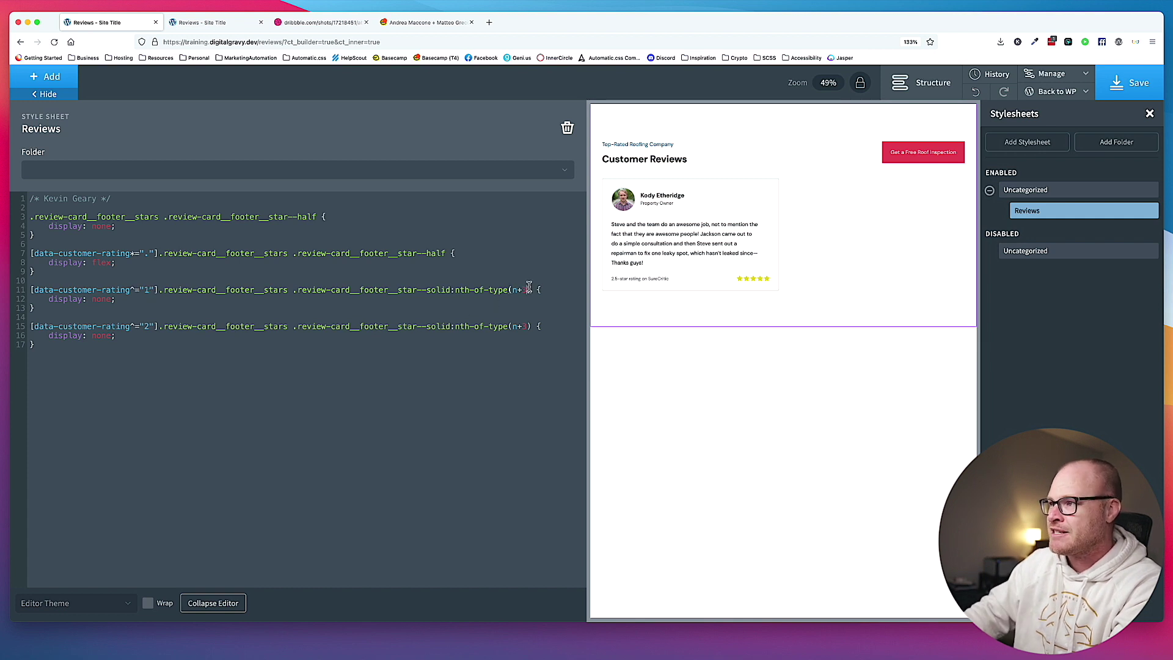
{"action": "type", "text": "2"}
{"action": "left_click_drag", "start_coordinate": [38, 346], "coordinate": [24, 324]}
{"action": "key", "text": "ctrl+c"}
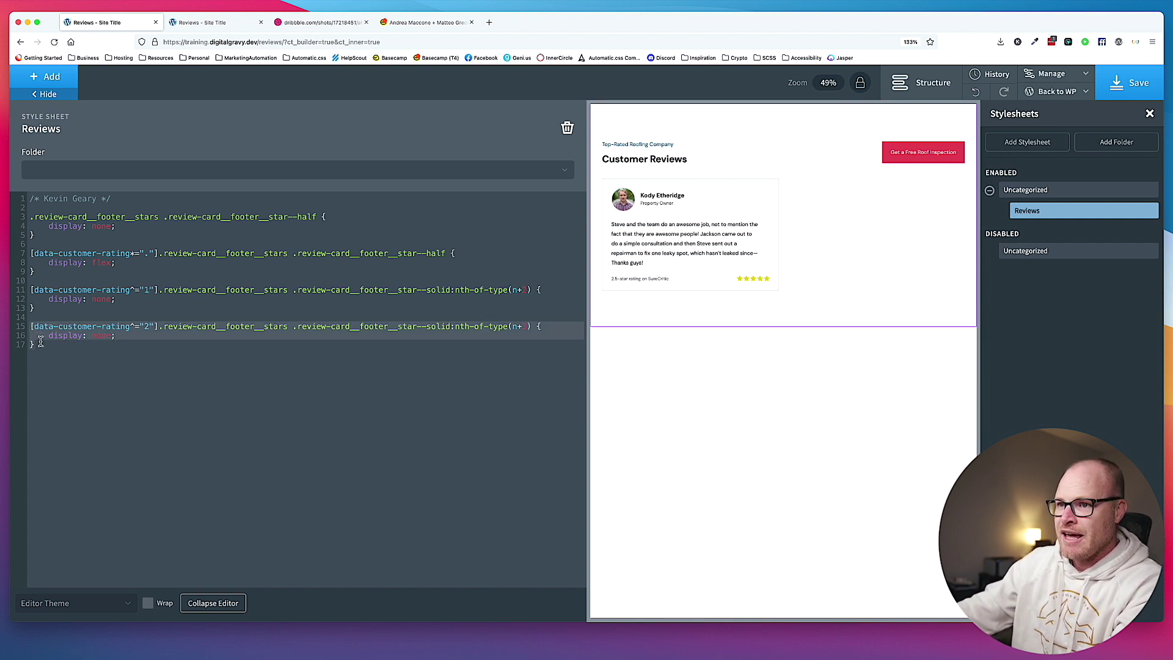
{"action": "left_click", "coordinate": [44, 345]}
{"action": "key", "text": "Return"}
{"action": "key", "text": "Return"}
{"action": "key", "text": "ctrl+v"}
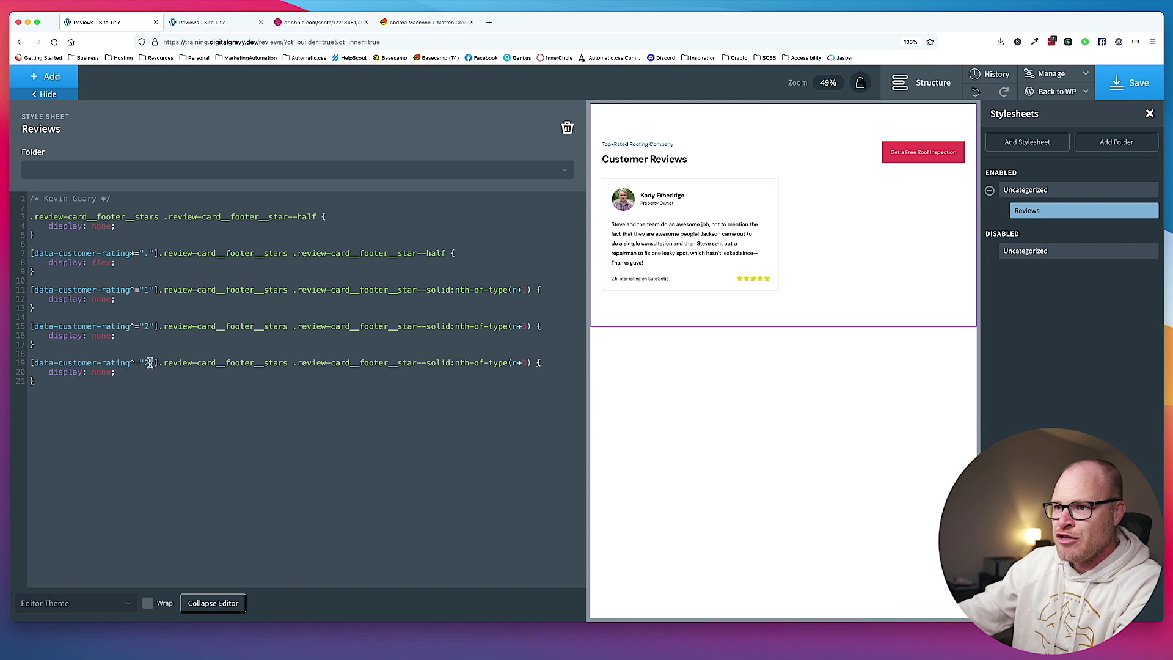
{"action": "double_click", "coordinate": [525, 363]}
{"action": "type", "text": "4"}
Add further rule copies with offset 5, then delete the extra rating="5" rule.
{"action": "left_click", "coordinate": [120, 392]}
{"action": "type", "text": "[data-customer-rating^=\"3\"].review-card__footer__stars .review-card__footer__star--solid:nth-of-type(n+4) {     display: none; }"}
{"action": "left_click", "coordinate": [529, 399]}
{"action": "key", "text": "BackSpace"}
{"action": "type", "text": "5"}
{"action": "left_click", "coordinate": [381, 413]}
{"action": "key", "text": "Return"}
{"action": "key", "text": "Return"}
{"action": "key", "text": "ctrl+v"}
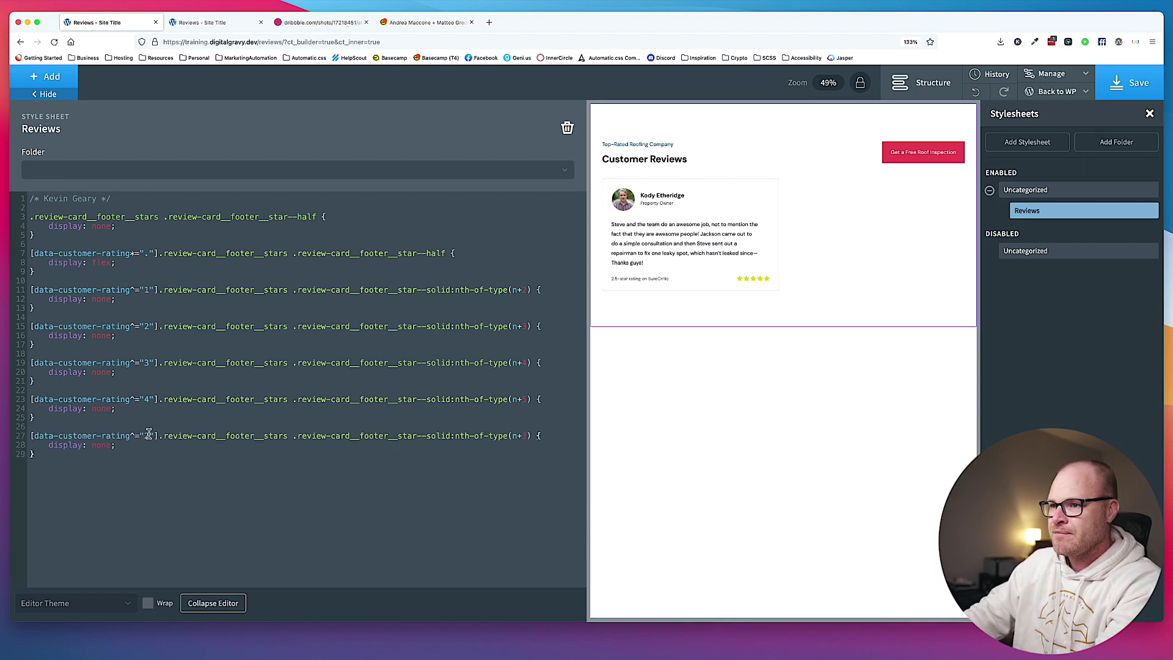
{"action": "key", "text": "BackSpace"}
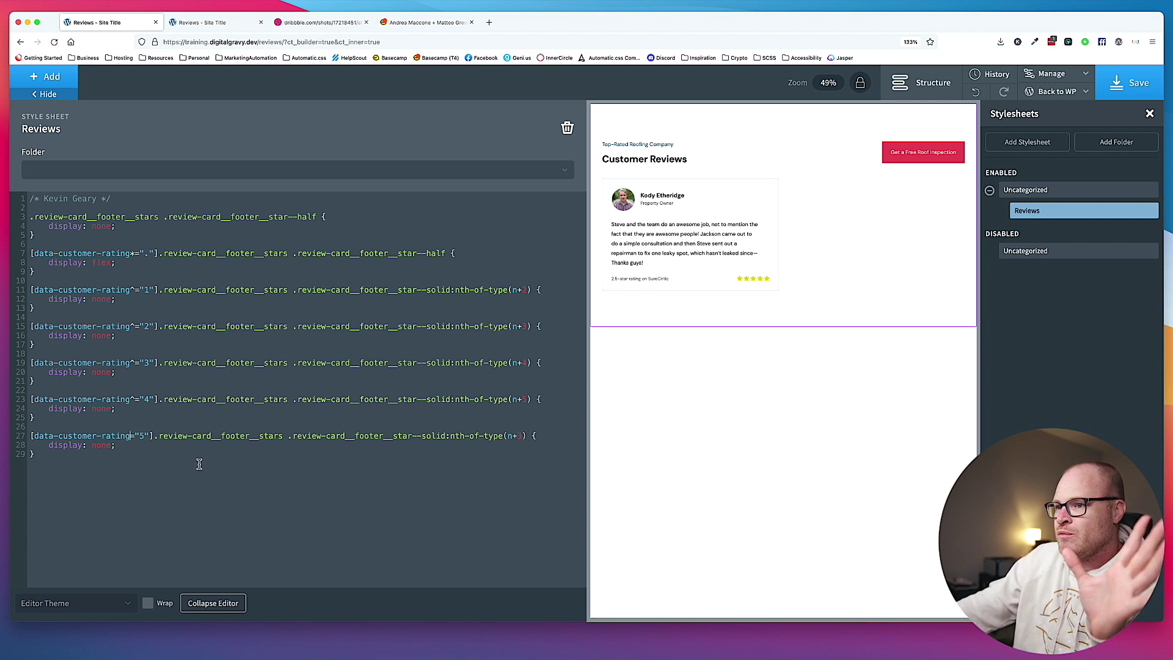
{"action": "left_click_drag", "start_coordinate": [130, 460], "coordinate": [8, 438]}
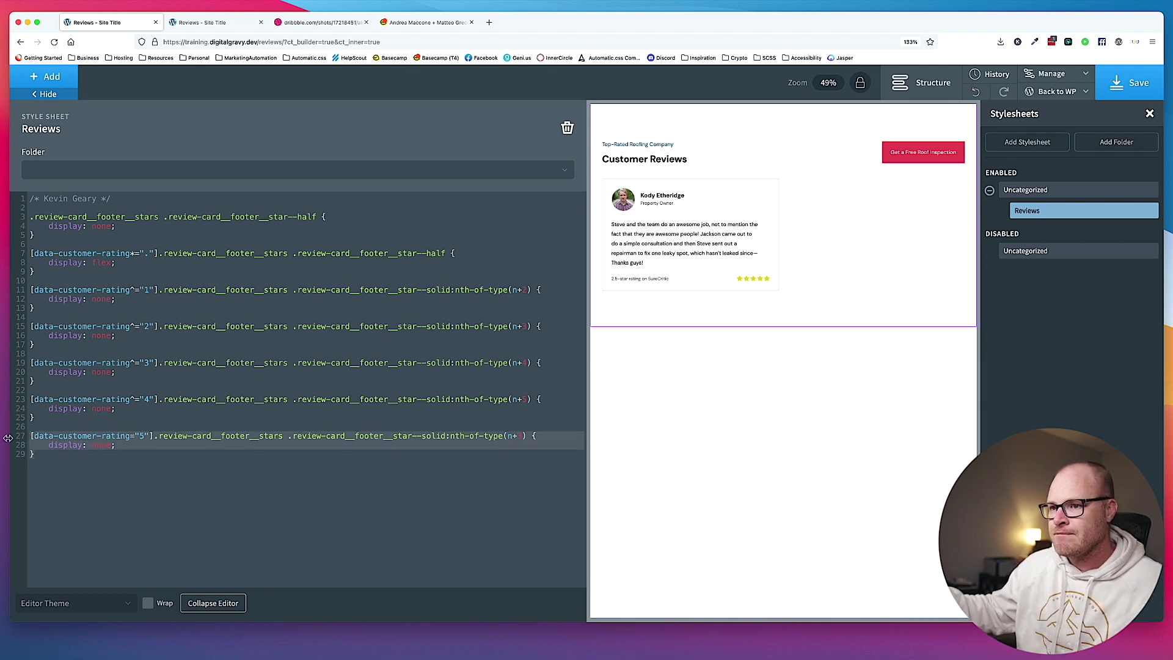
{"action": "key", "text": "BackSpace"}
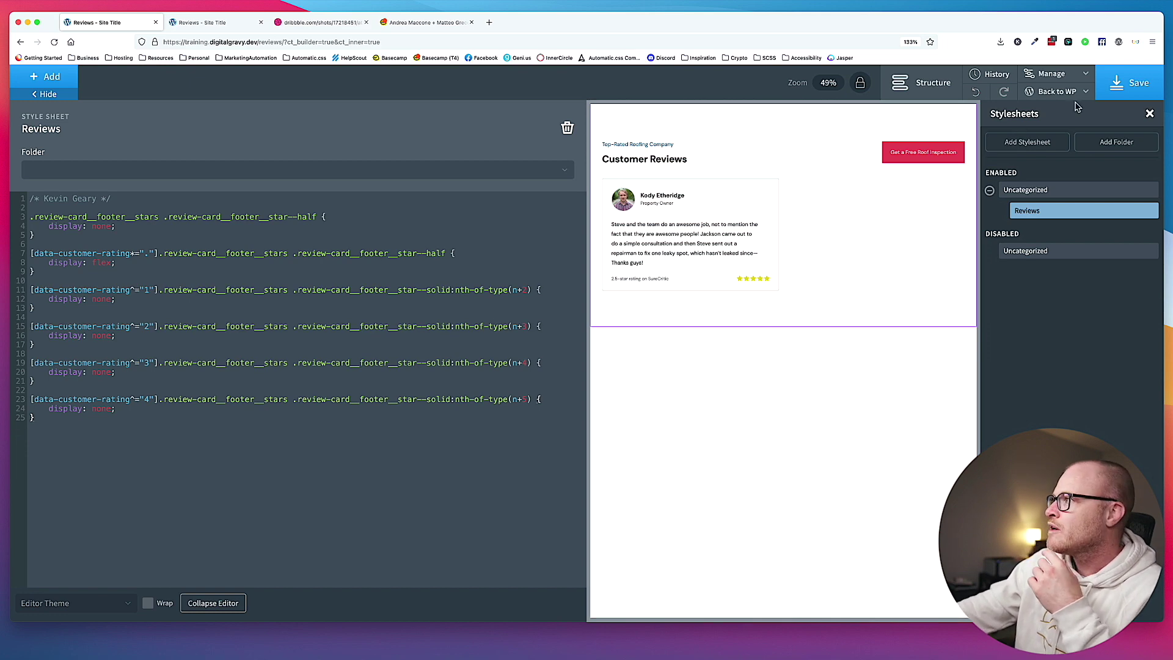
Save the stylesheet, check the 4.5-star Yelp card on the live page, and save again.
{"action": "left_click", "coordinate": [1122, 95]}
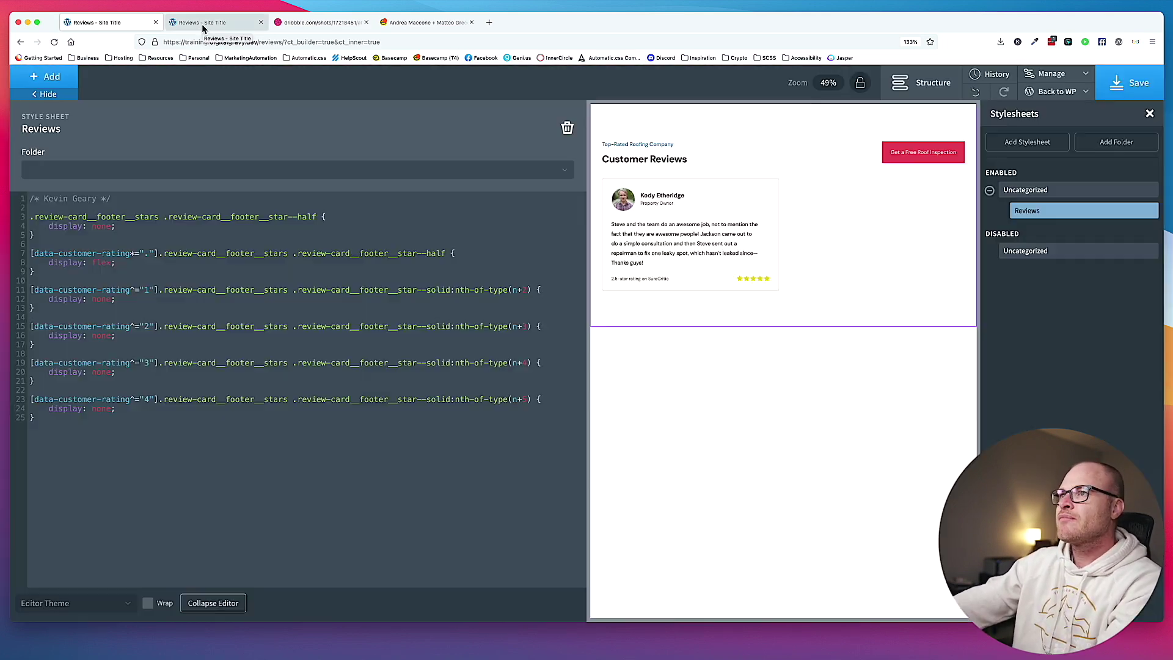
{"action": "left_click", "coordinate": [204, 25]}
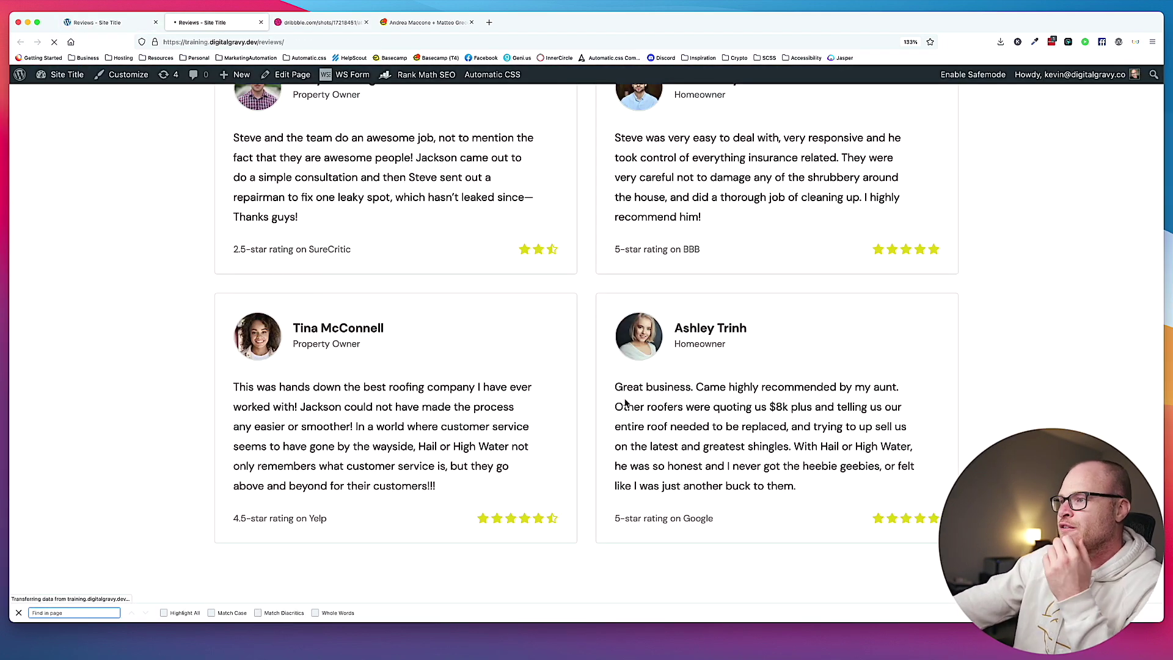
{"action": "left_click_drag", "start_coordinate": [227, 517], "coordinate": [329, 519]}
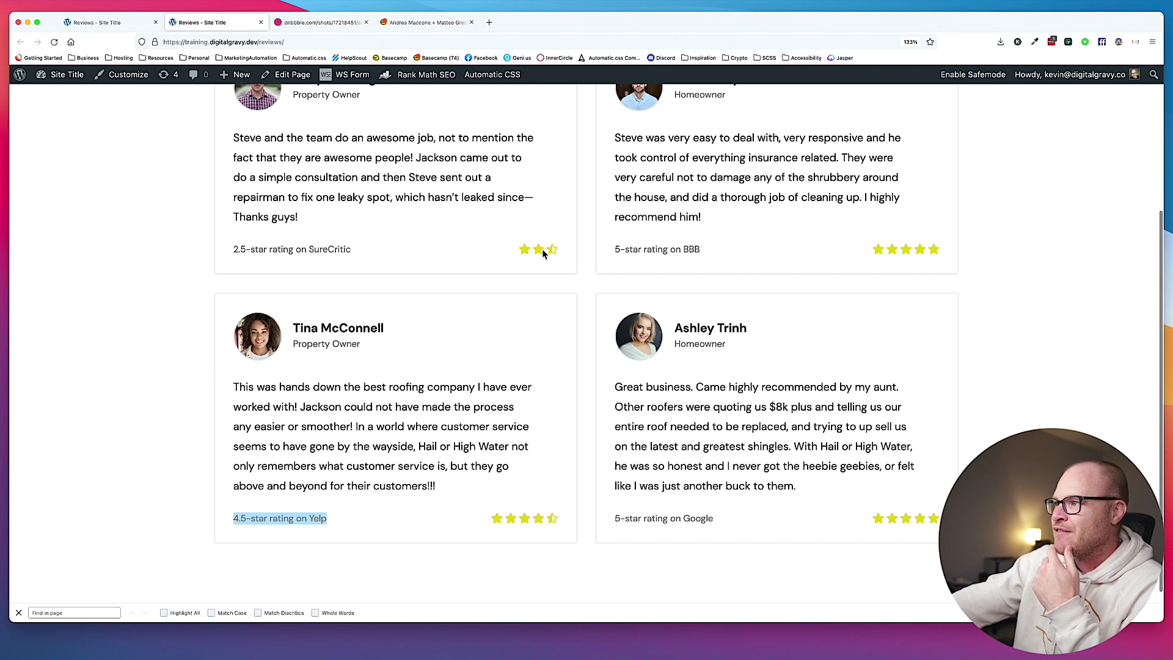
{"action": "left_click", "coordinate": [139, 23]}
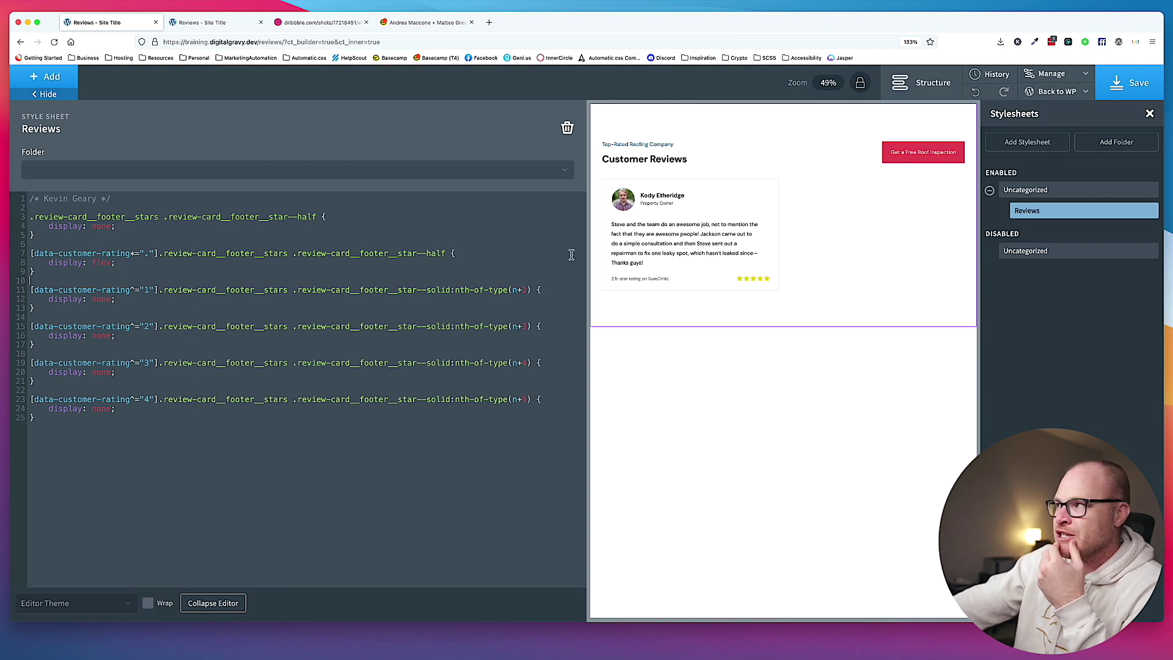
{"action": "left_click", "coordinate": [1129, 82]}
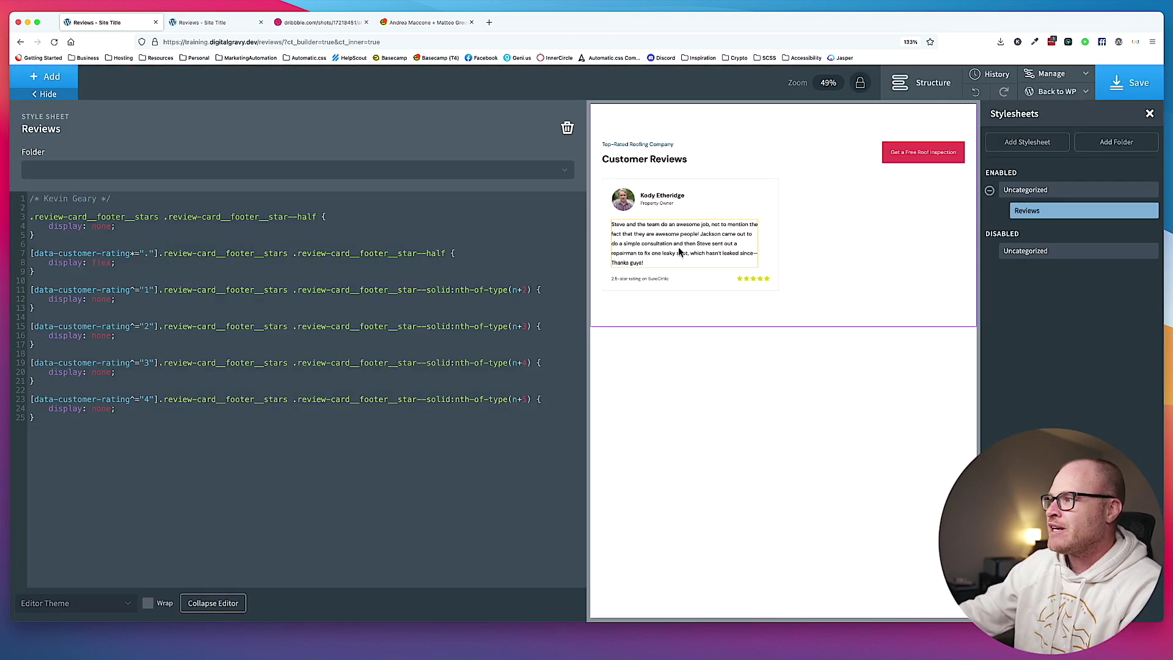
Clear the highlight on the live reviews page and reset the zoom to 100%.
{"action": "left_click", "coordinate": [199, 23]}
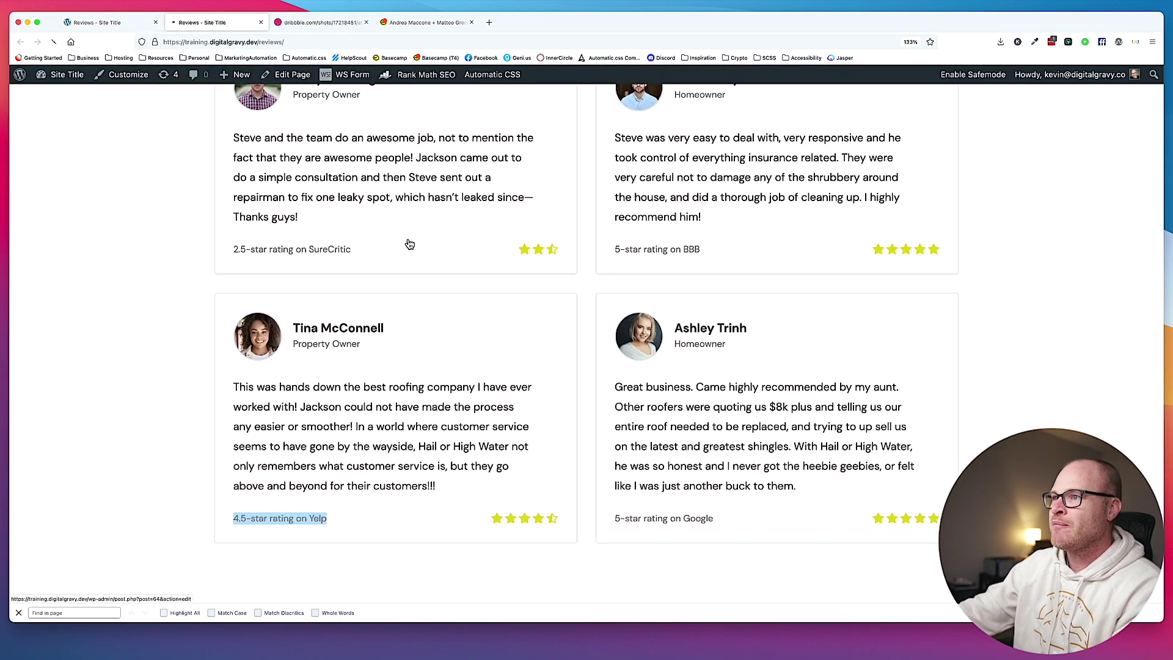
{"action": "left_click", "coordinate": [241, 249]}
{"action": "scroll", "coordinate": [241, 249], "scroll_direction": "up", "scroll_amount": 3}
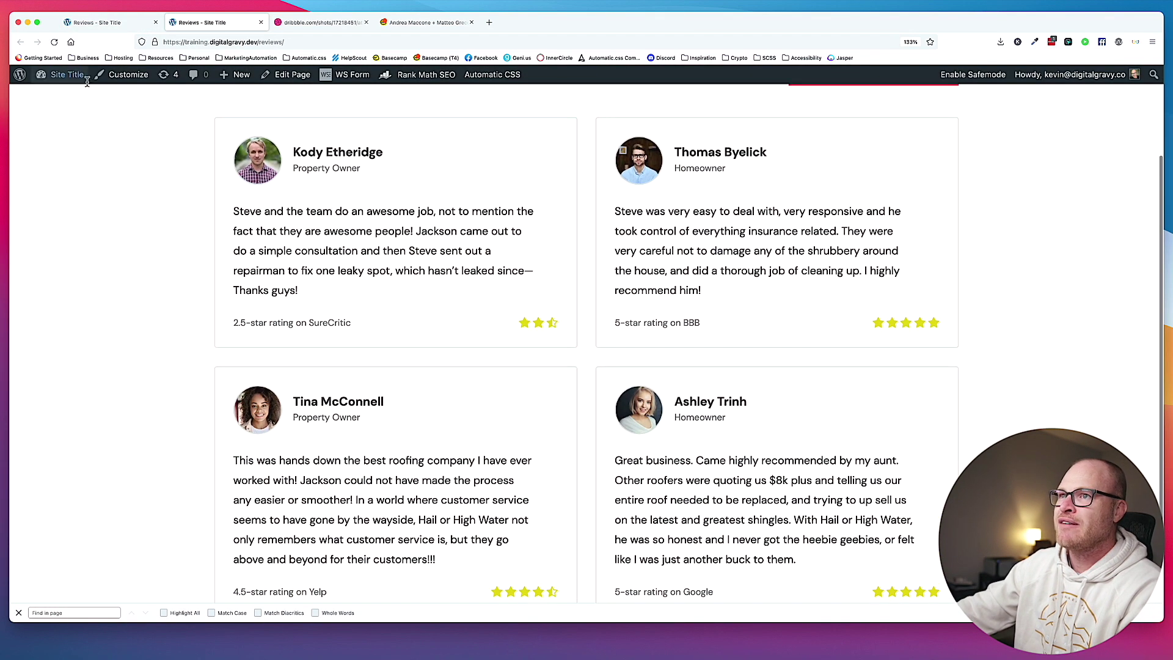
{"action": "key", "text": "super+0"}
Open the first review for editing from the WordPress dashboard's Reviews list.
{"action": "mouse_move", "coordinate": [52, 72]}
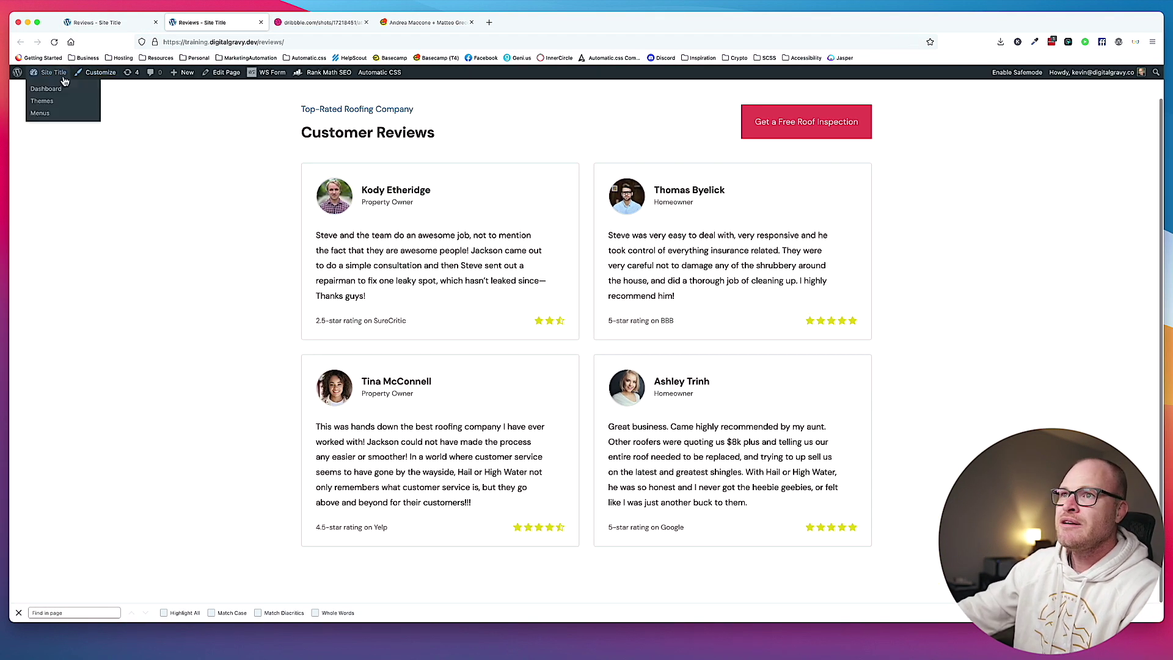
{"action": "left_click_drag", "start_coordinate": [45, 87], "coordinate": [245, 25]}
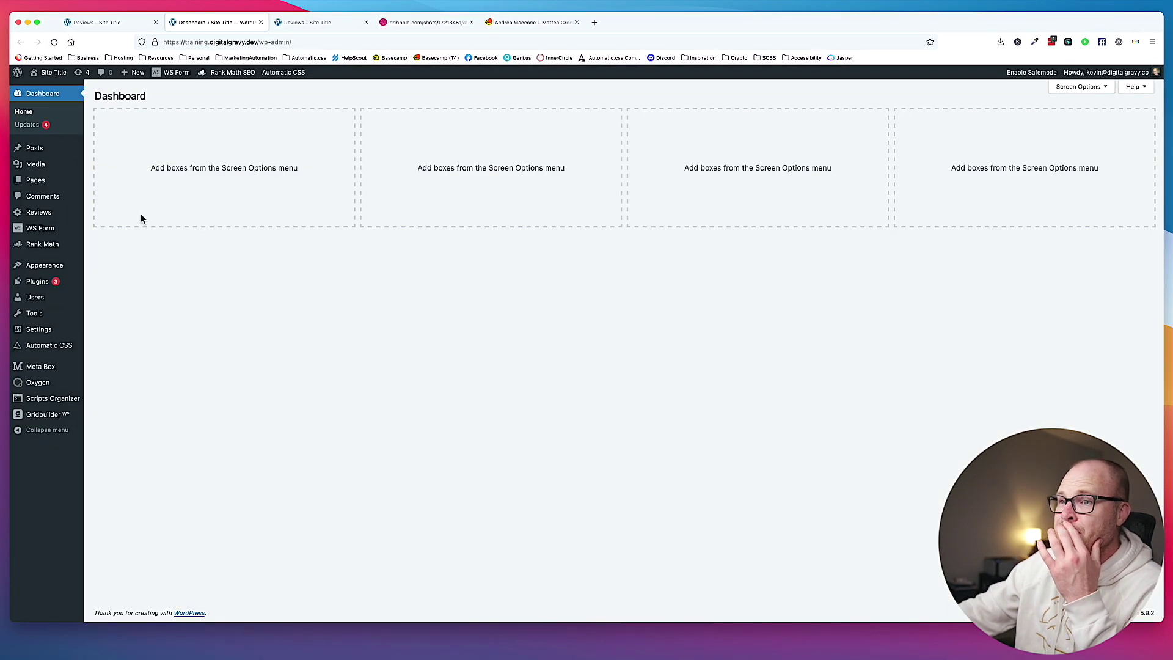
{"action": "mouse_move", "coordinate": [60, 178]}
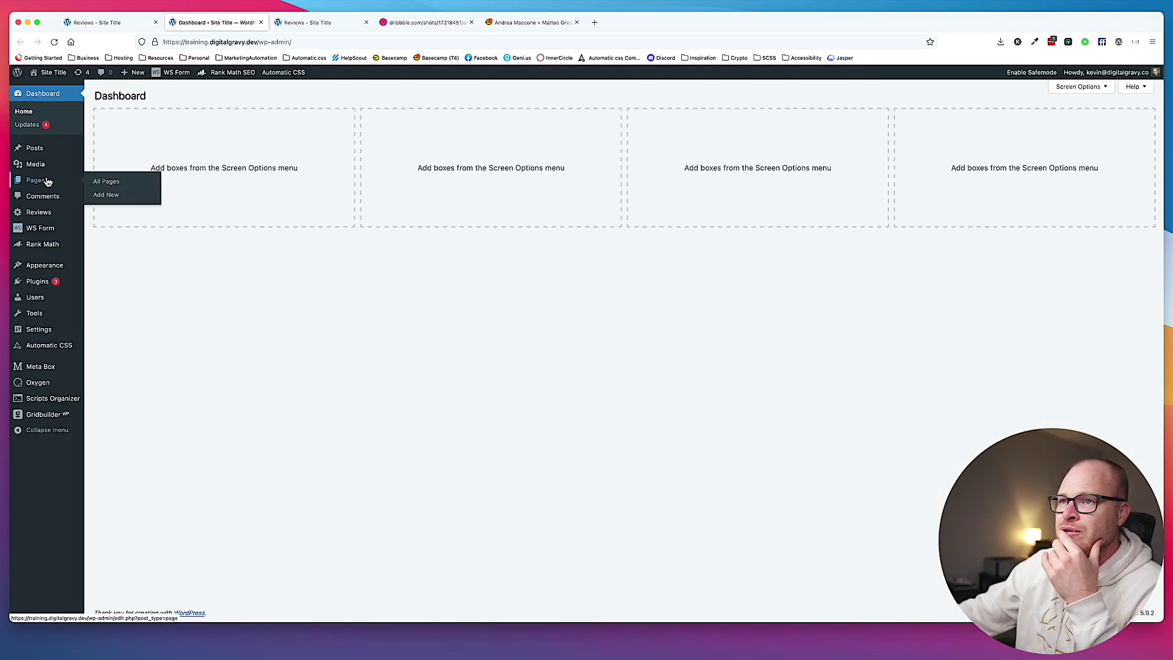
{"action": "left_click", "coordinate": [38, 212]}
{"action": "left_click", "coordinate": [151, 168]}
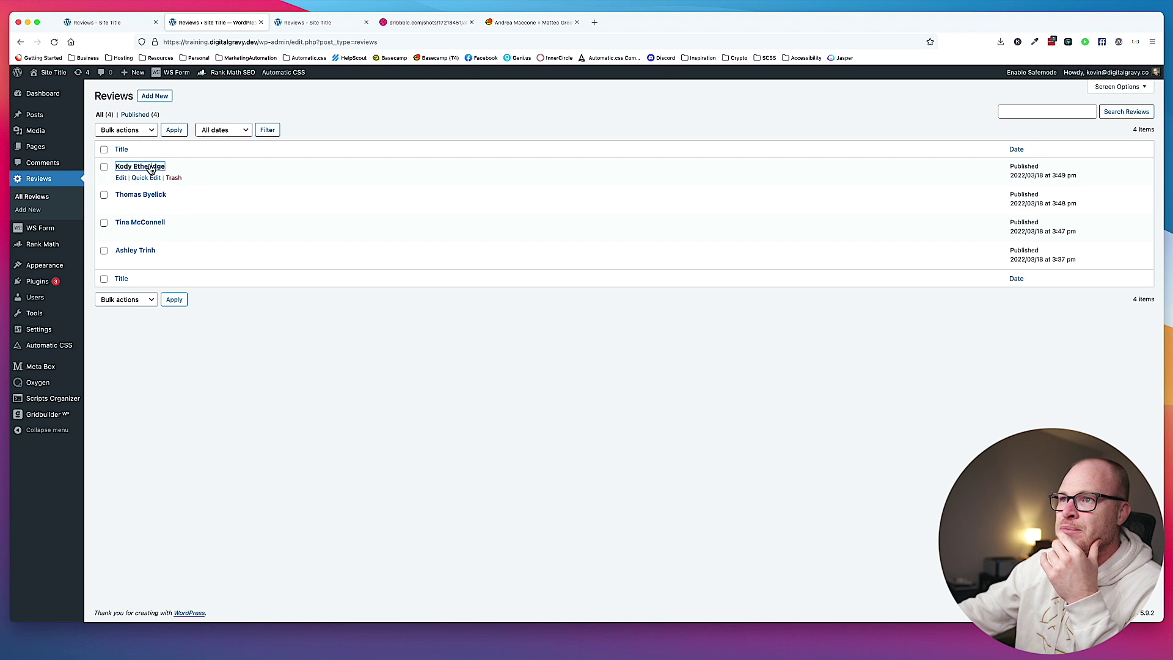
Replace the Customer Rating 2.5 with 4.5, update the review, and view the live page.
{"action": "left_click", "coordinate": [371, 224]}
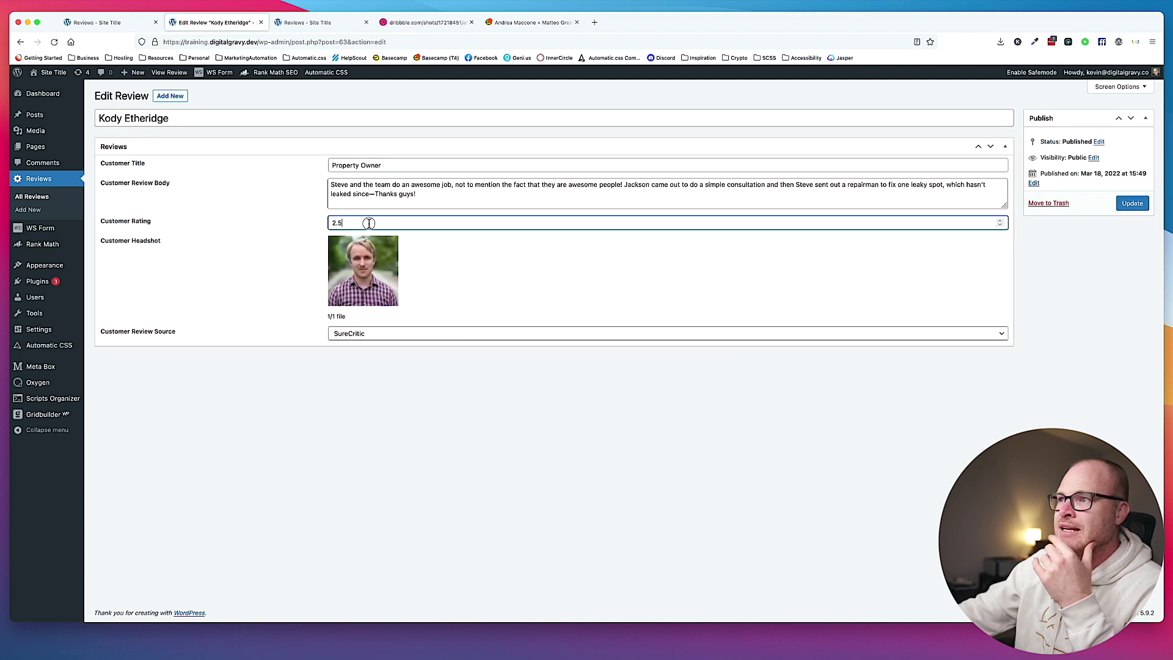
{"action": "left_click_drag", "start_coordinate": [370, 225], "coordinate": [322, 226]}
{"action": "type", "text": "4.5"}
{"action": "key", "text": "Return"}
{"action": "left_click", "coordinate": [324, 29]}
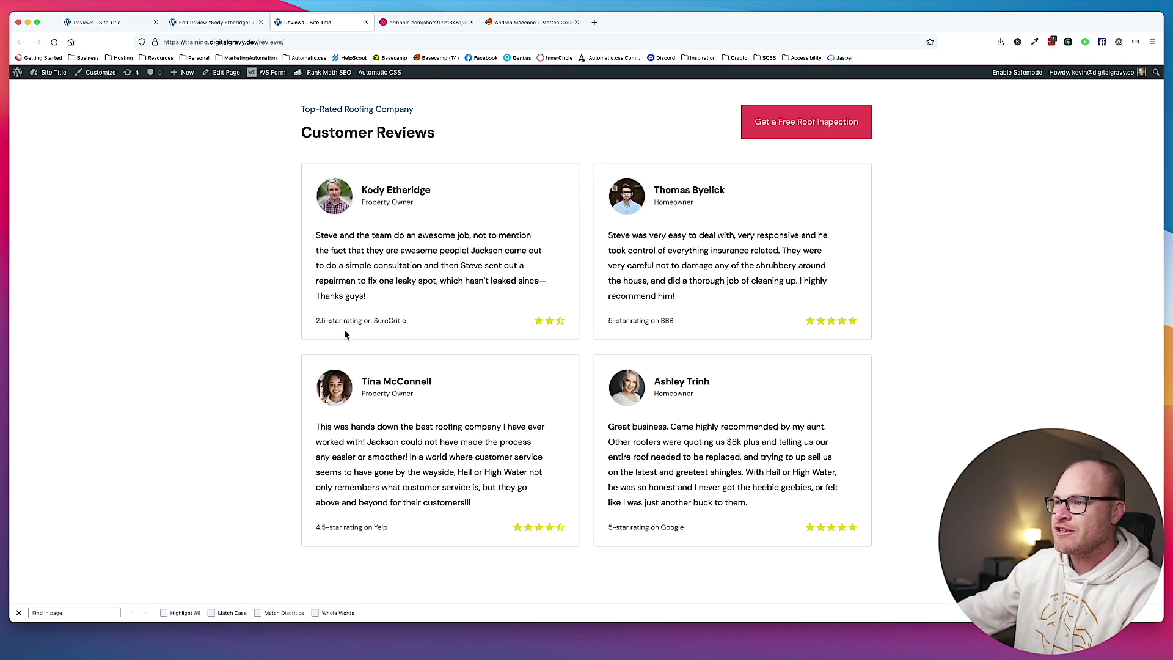
{"action": "left_click_drag", "start_coordinate": [317, 320], "coordinate": [325, 321]}
Reload the reviews page to confirm the first card shows 4.5 stars, then return to Oxygen.
{"action": "left_click", "coordinate": [548, 310]}
{"action": "key", "text": "super+r"}
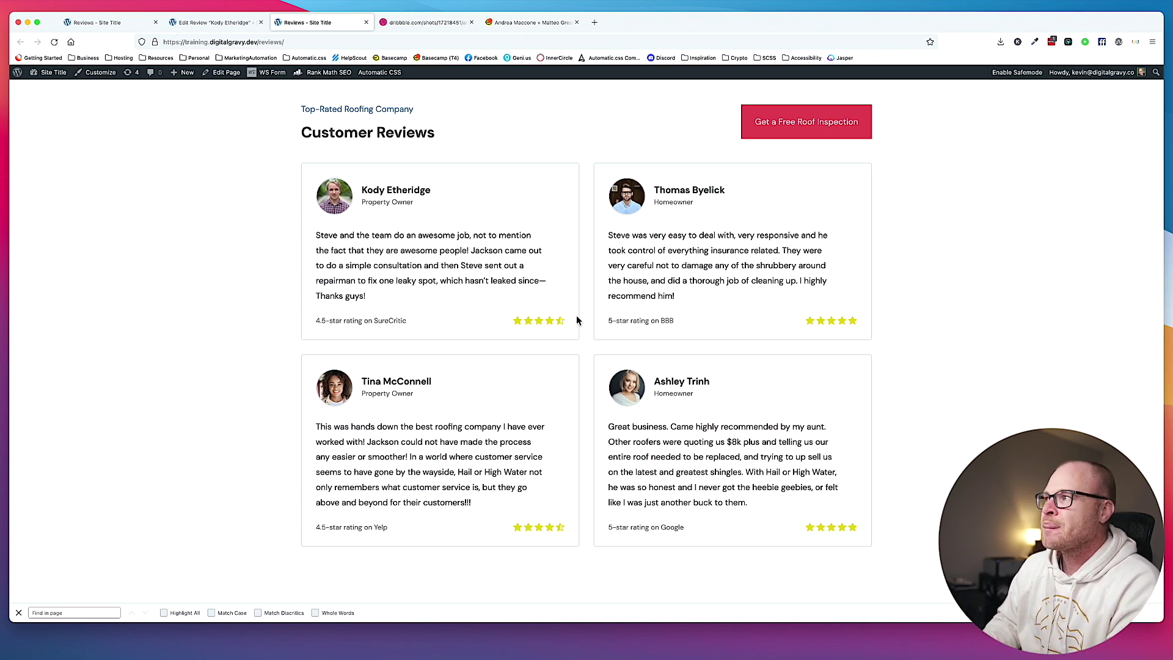
{"action": "scroll", "coordinate": [528, 334], "scroll_direction": "down", "scroll_amount": 1}
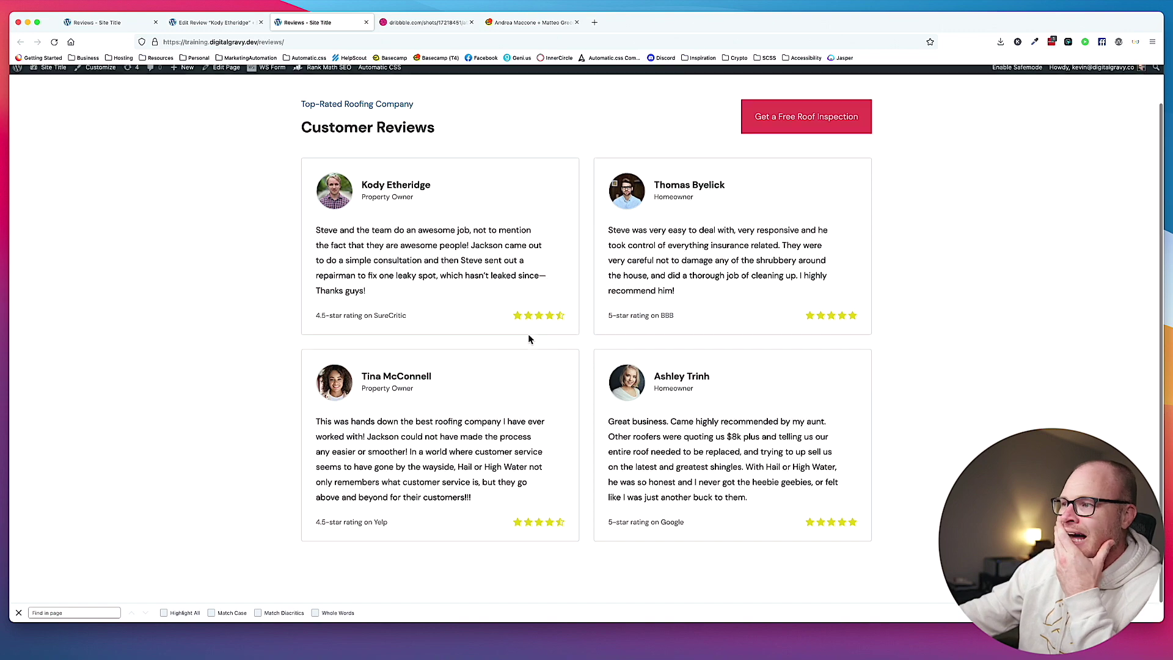
{"action": "scroll", "coordinate": [539, 340], "scroll_direction": "up", "scroll_amount": 1}
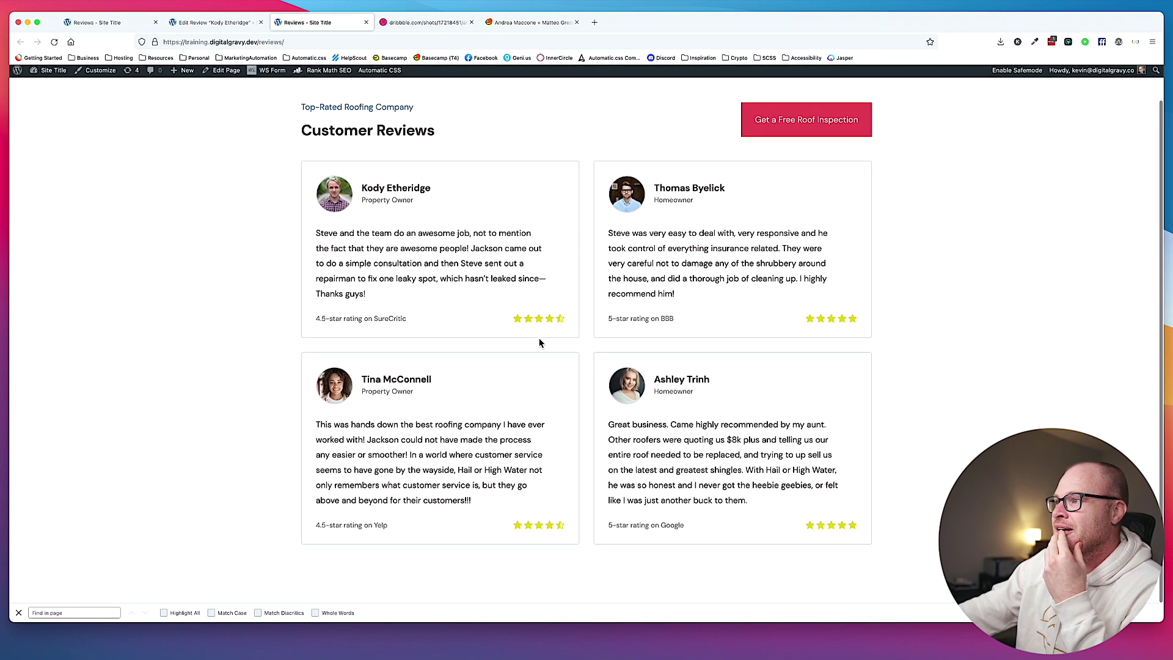
{"action": "scroll", "coordinate": [538, 343], "scroll_direction": "up", "scroll_amount": 1}
{"action": "key", "text": "ctrl+shift+Tab"}
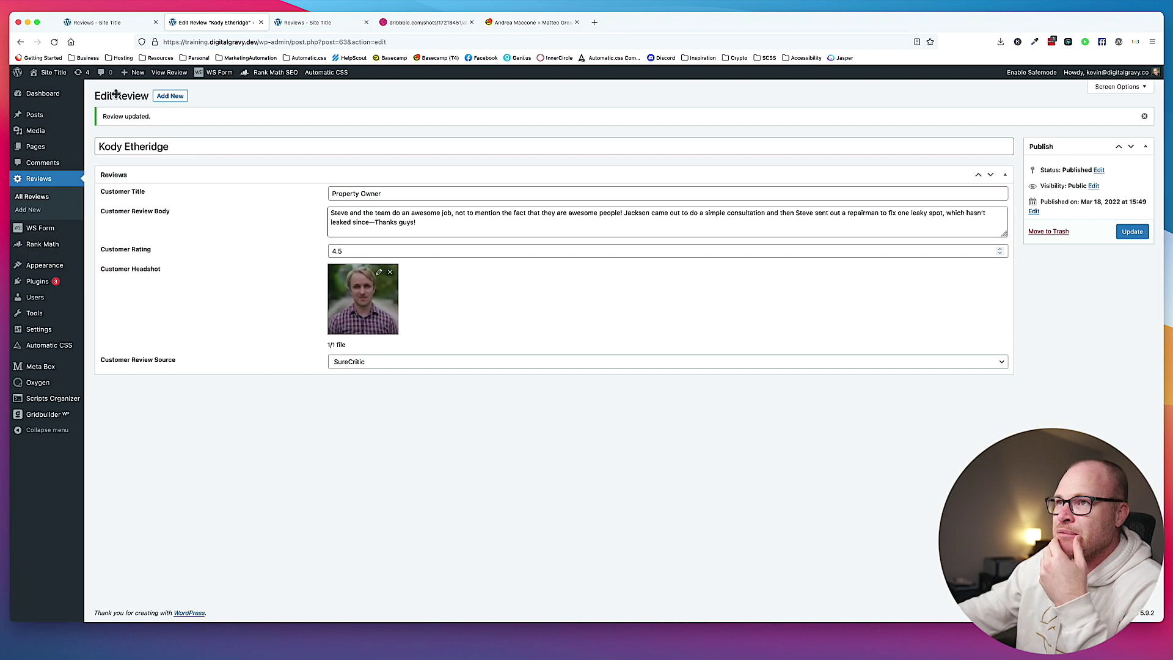
{"action": "key", "text": "ctrl+shift+Tab"}
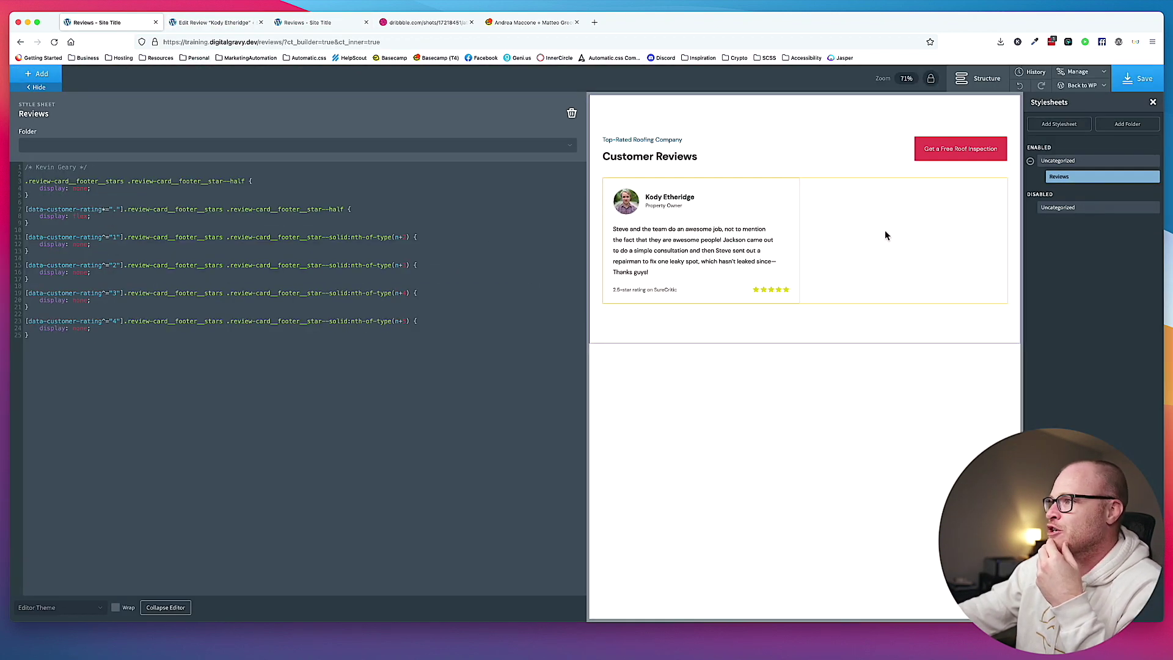
Close the stylesheet editor and inspect the first review card's body, rating row and container.
{"action": "left_click", "coordinate": [885, 230]}
{"action": "left_click", "coordinate": [557, 250]}
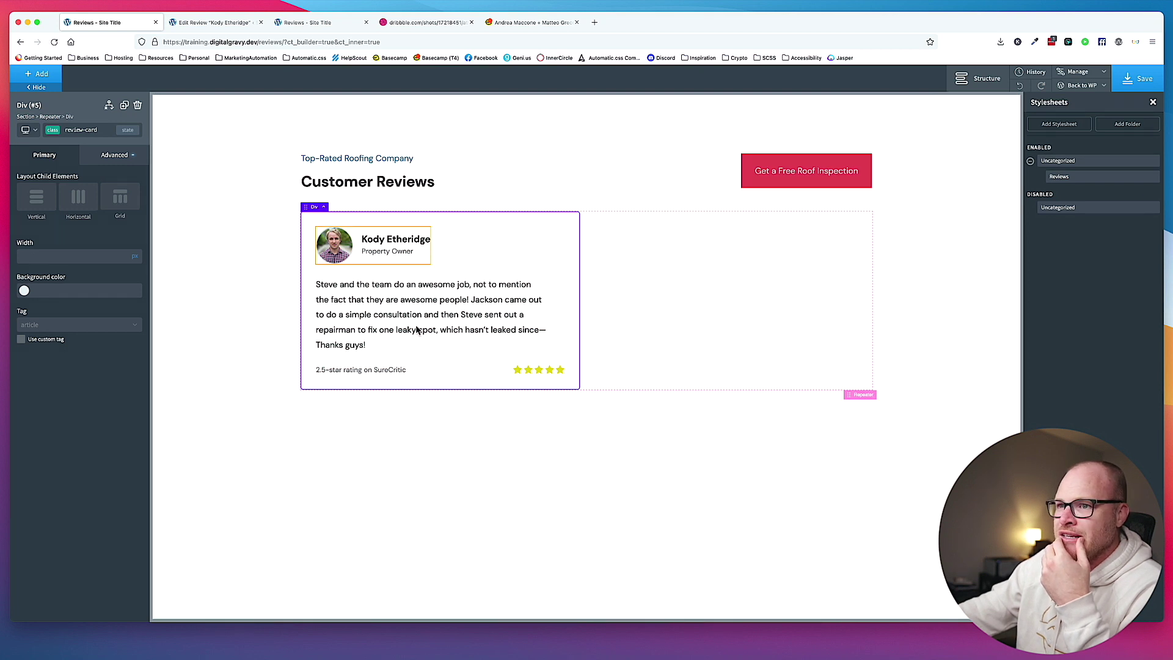
{"action": "left_click", "coordinate": [447, 350]}
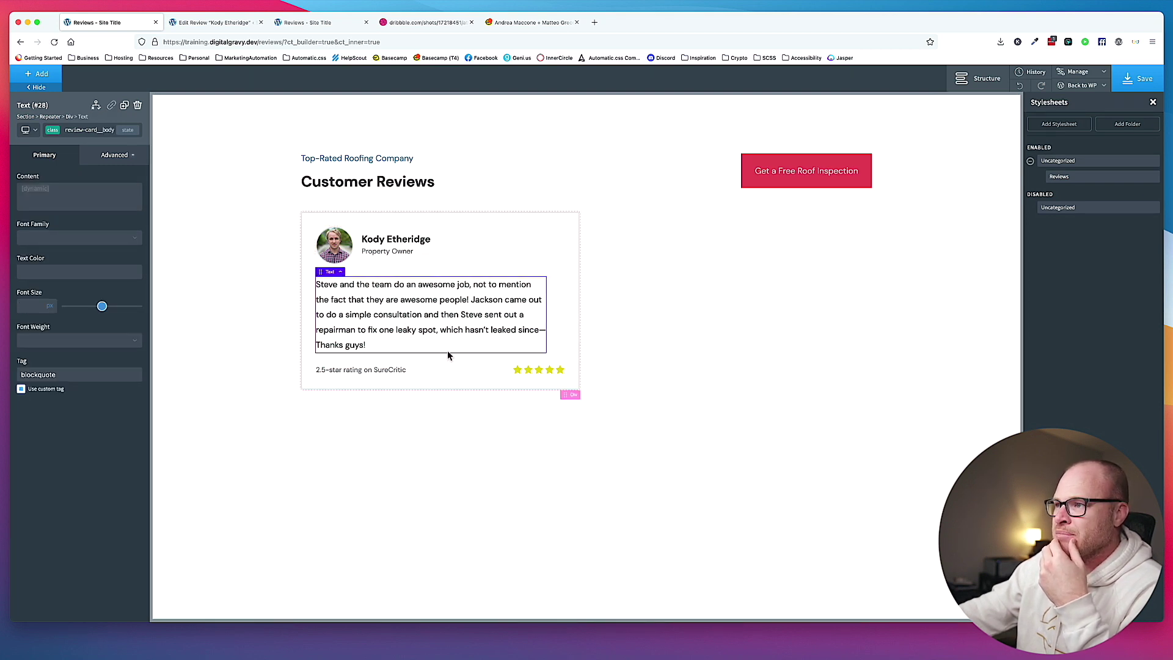
{"action": "left_click", "coordinate": [426, 374]}
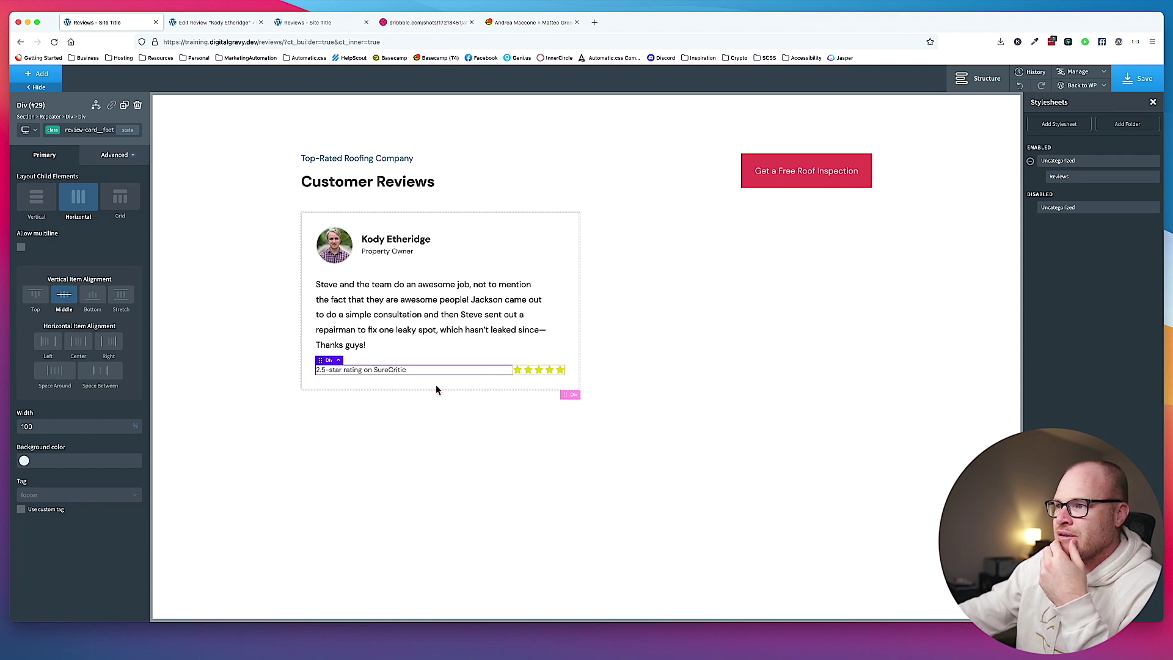
{"action": "left_click", "coordinate": [372, 303]}
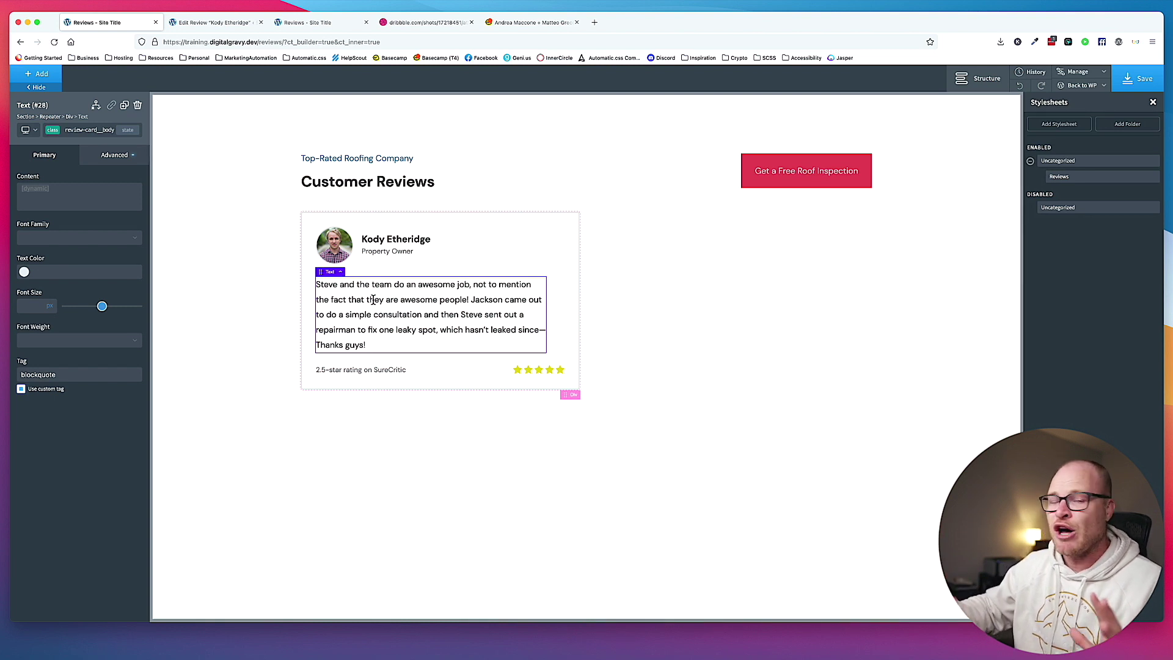
{"action": "left_click", "coordinate": [476, 228]}
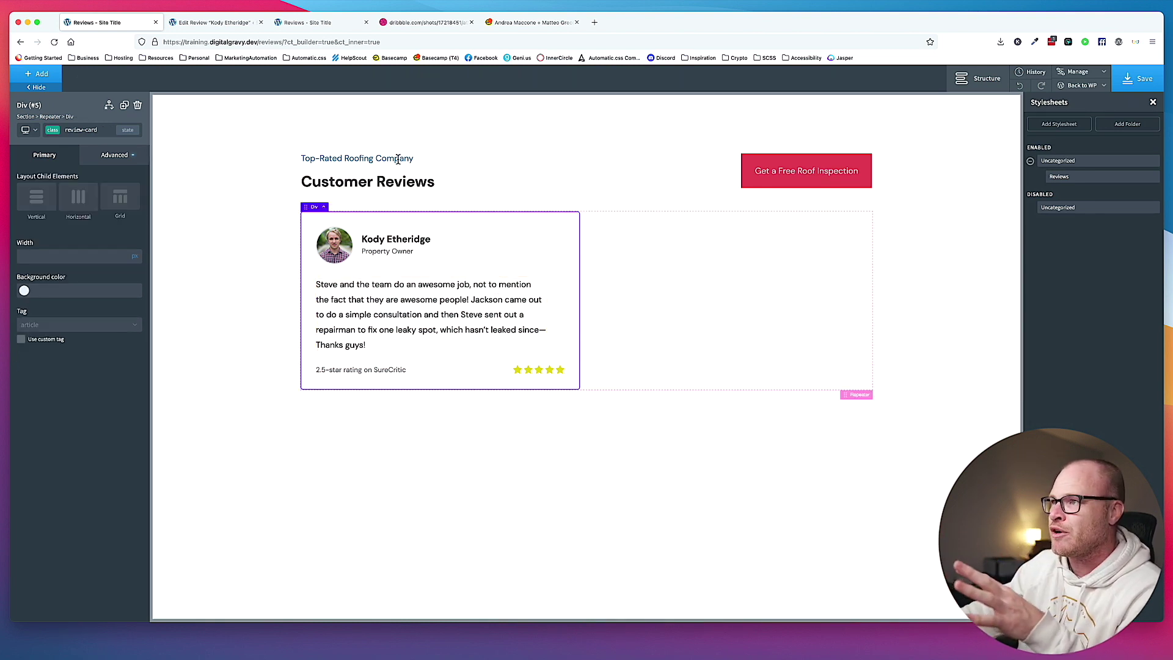
Remove the margin-top--xs class from the Customer Reviews heading and save the page.
{"action": "left_click", "coordinate": [375, 177]}
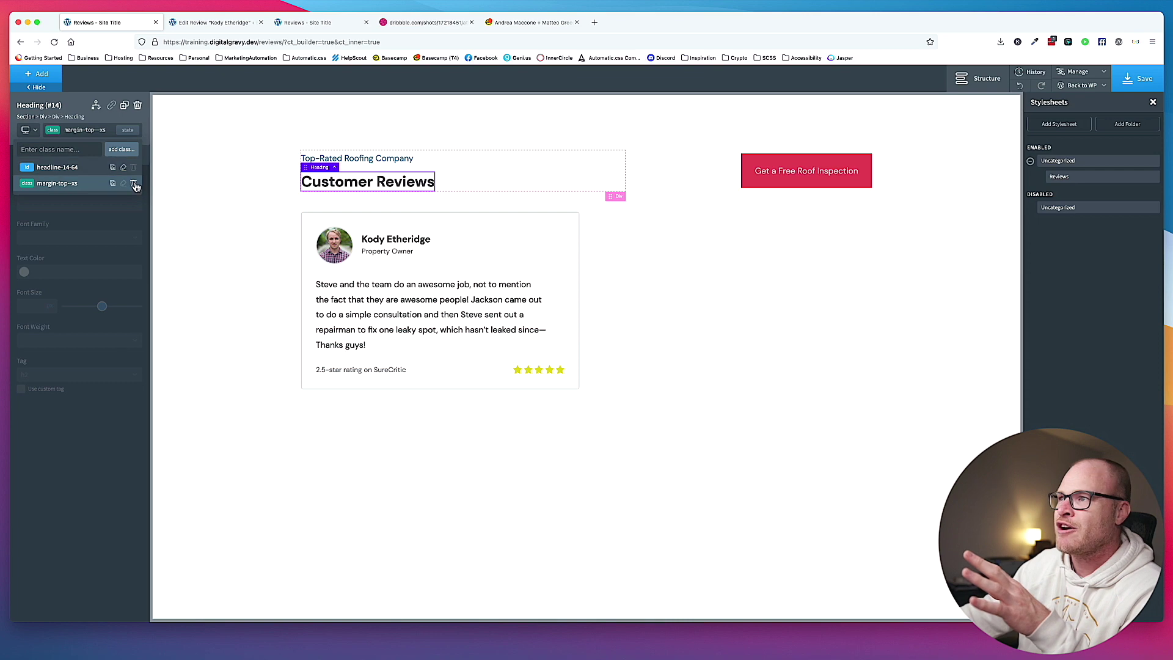
{"action": "left_click", "coordinate": [104, 130]}
{"action": "left_click", "coordinate": [259, 193]}
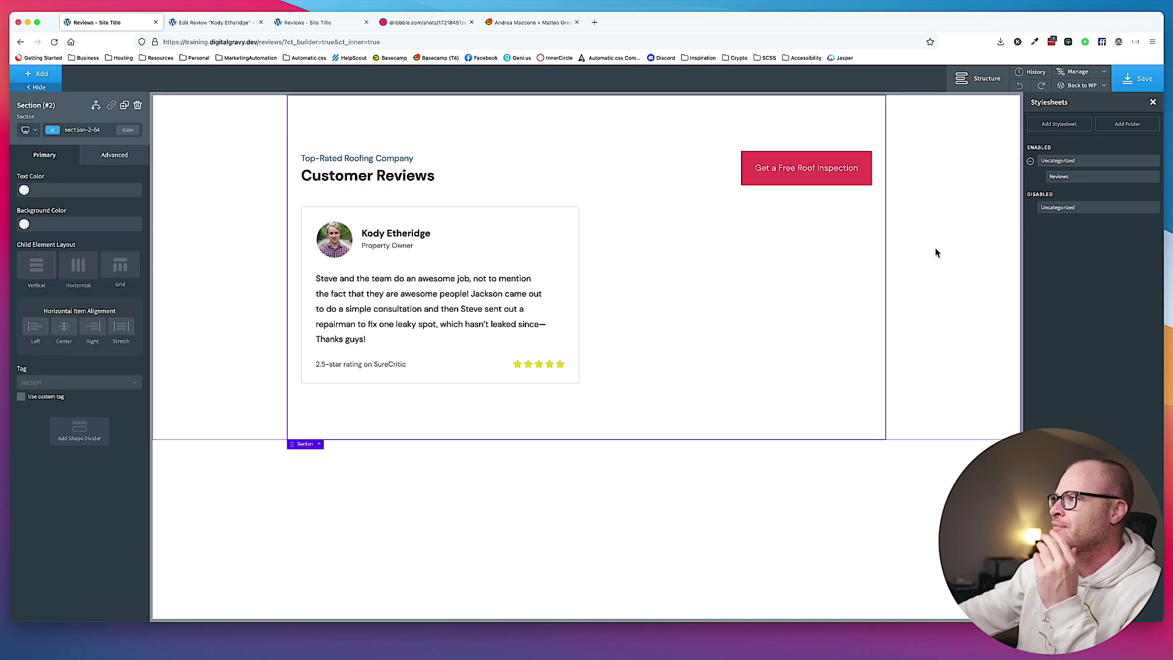
{"action": "left_click", "coordinate": [1138, 78]}
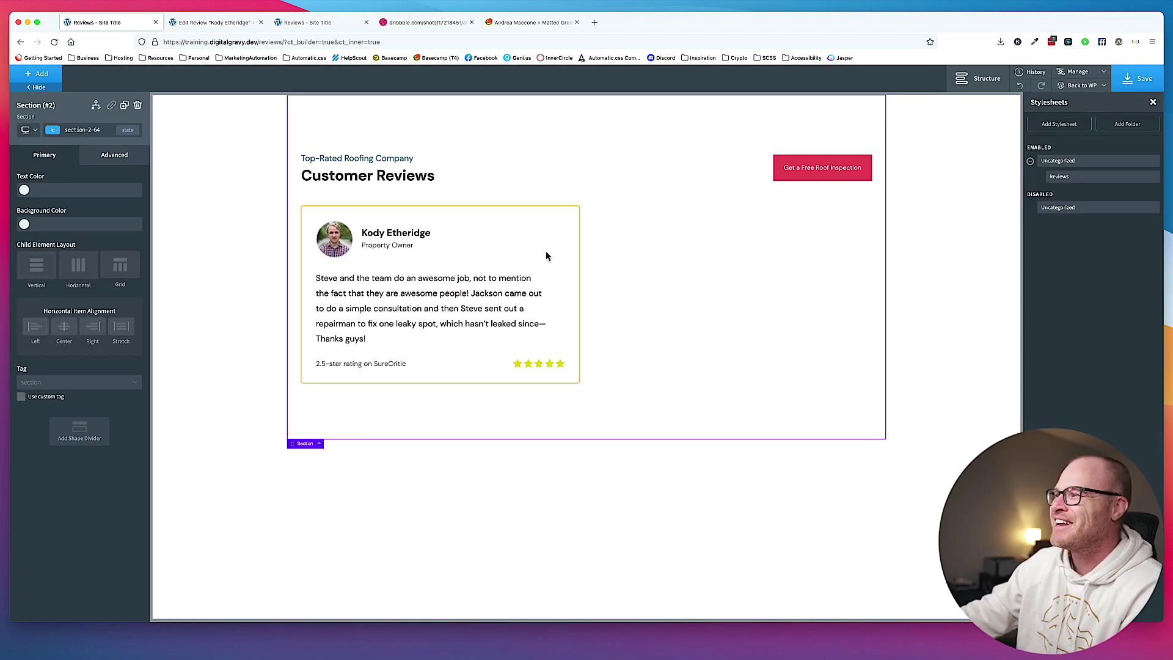
{"action": "left_click", "coordinate": [244, 28]}
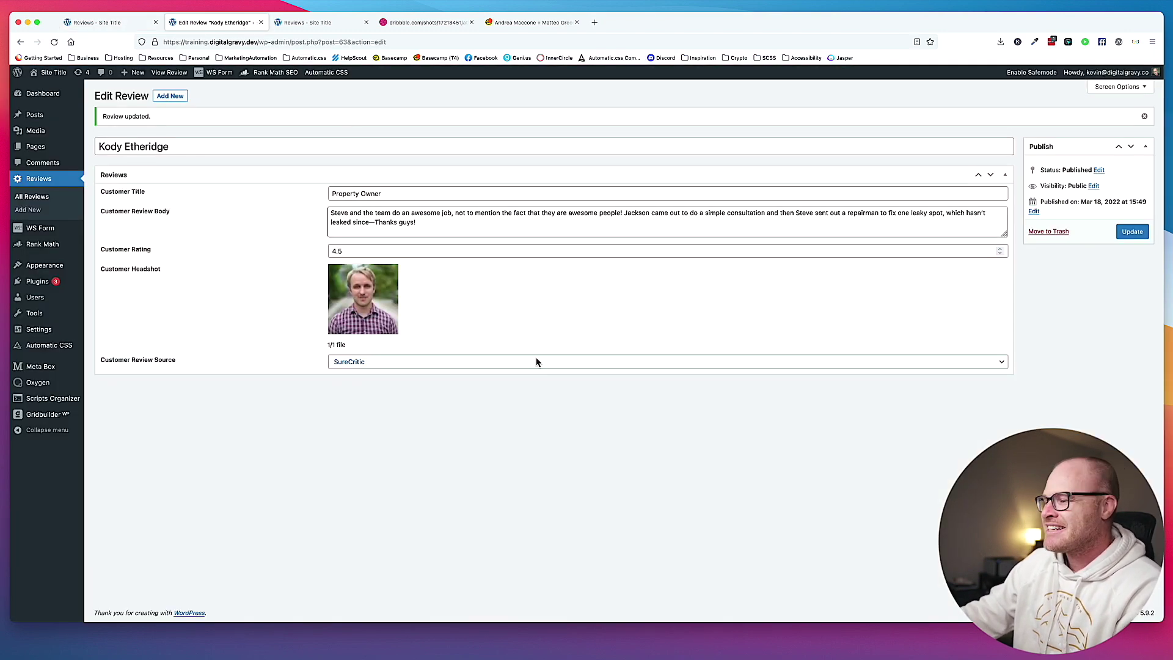